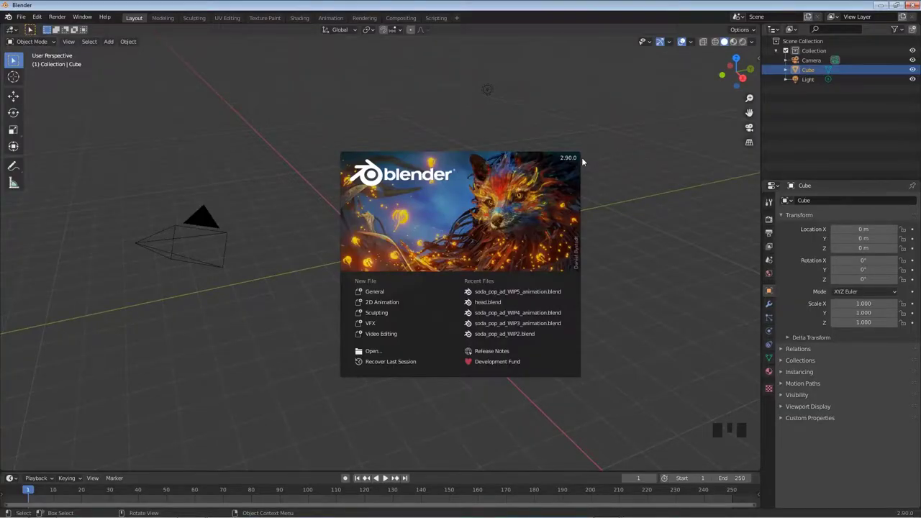
Delete the default camera and light, keeping the cube, and save the file as soda_pop_tutorial.blend.
{"action": "left_click", "coordinate": [624, 247]}
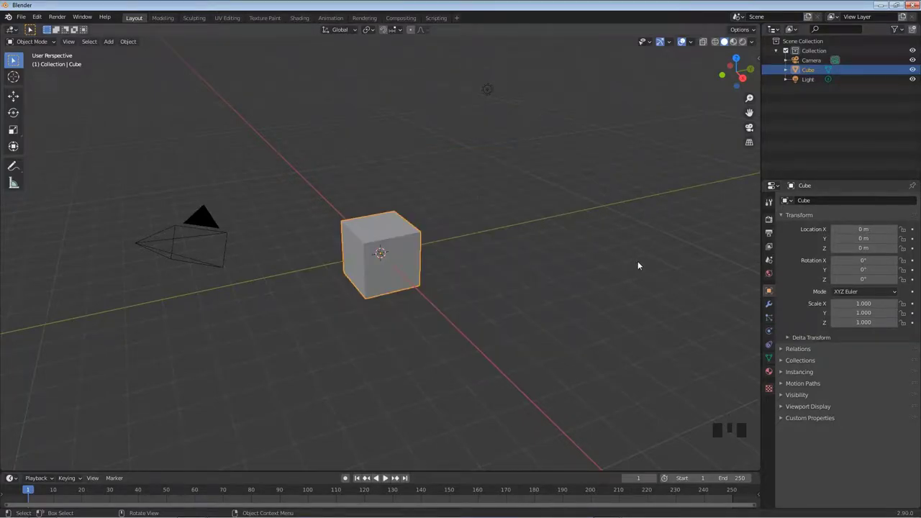
{"action": "left_click", "coordinate": [200, 220]}
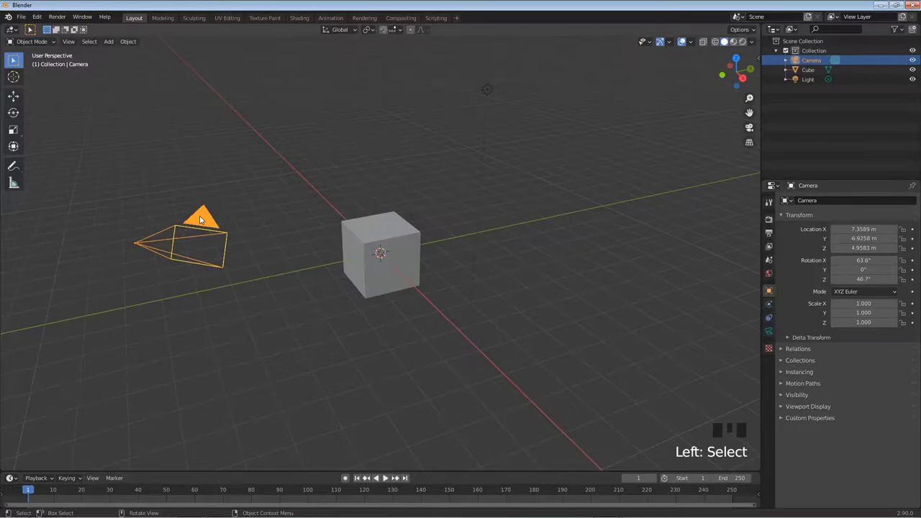
{"action": "left_click", "coordinate": [488, 89], "text": "shift"}
{"action": "key", "text": "x"}
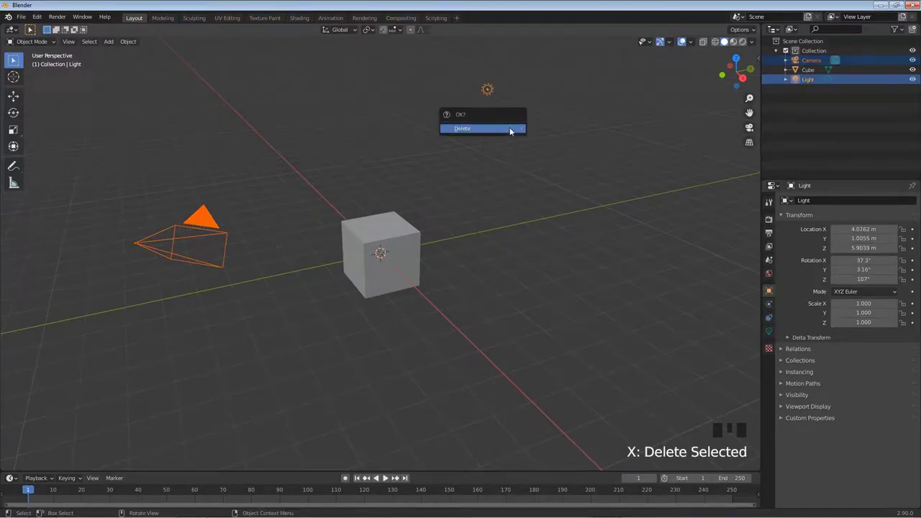
{"action": "left_click", "coordinate": [509, 129]}
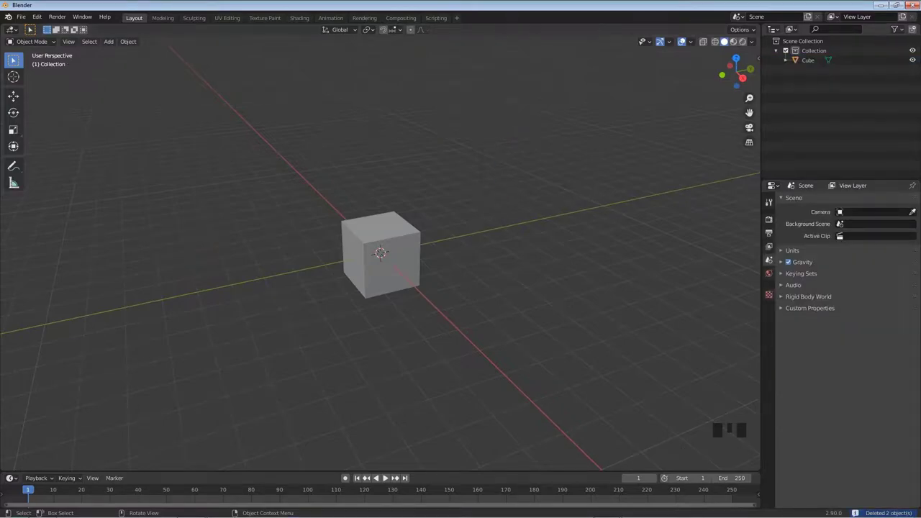
{"action": "key", "text": "ctrl+s"}
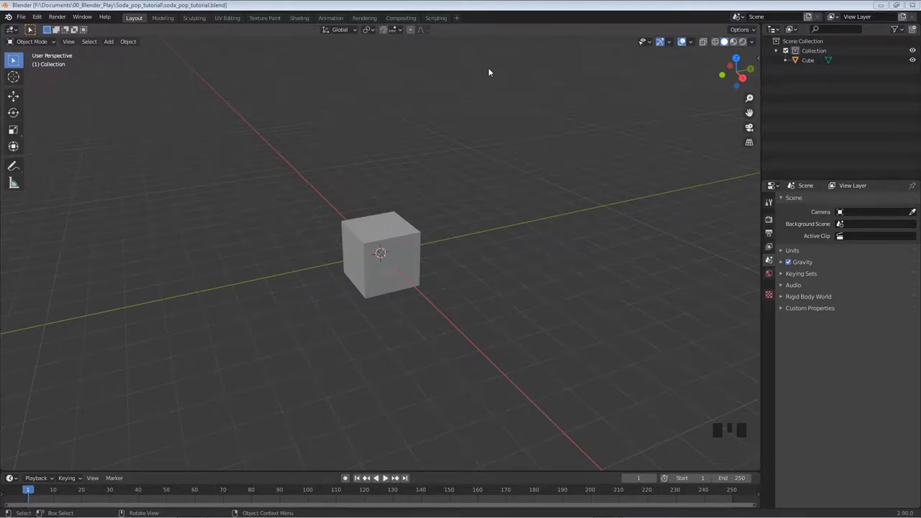
Move the cube's geometry up 1 m along Z in Edit Mode so its base sits on the object origin.
{"action": "left_click", "coordinate": [384, 268]}
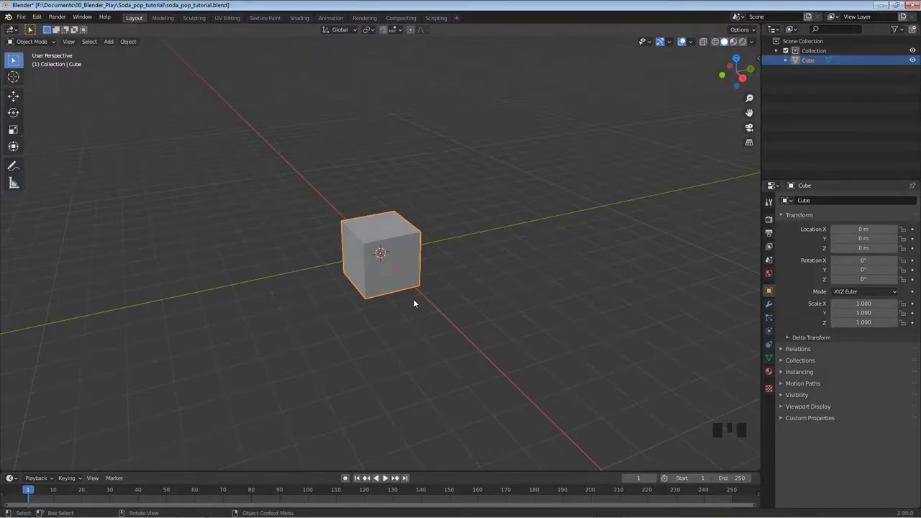
{"action": "key", "text": "KP_1"}
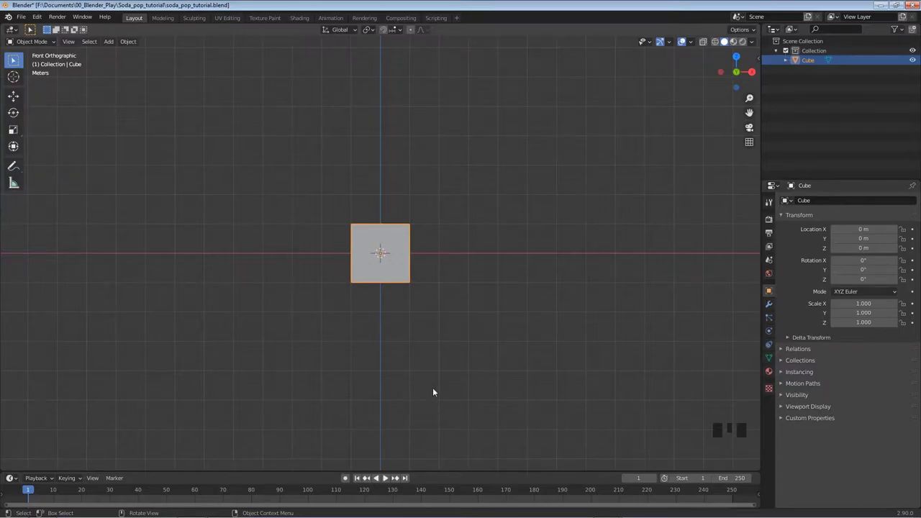
{"action": "key", "text": "Tab"}
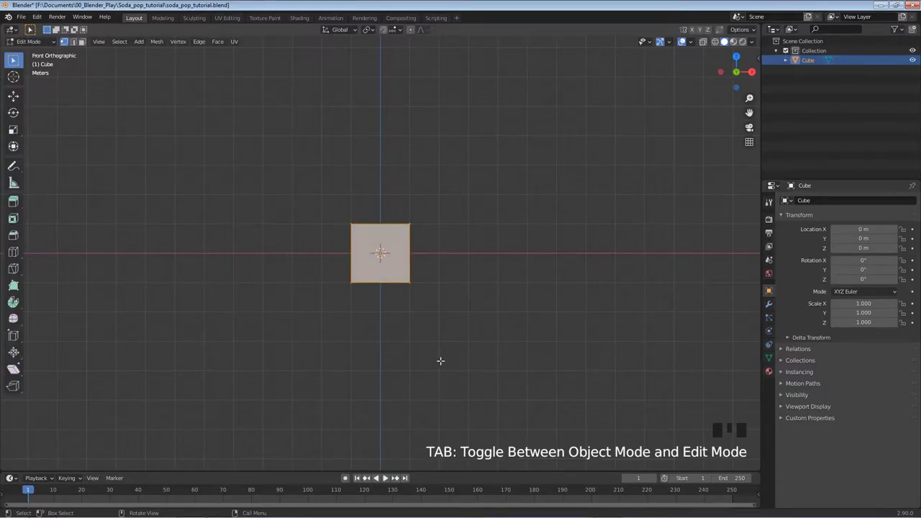
{"action": "key", "text": "g"}
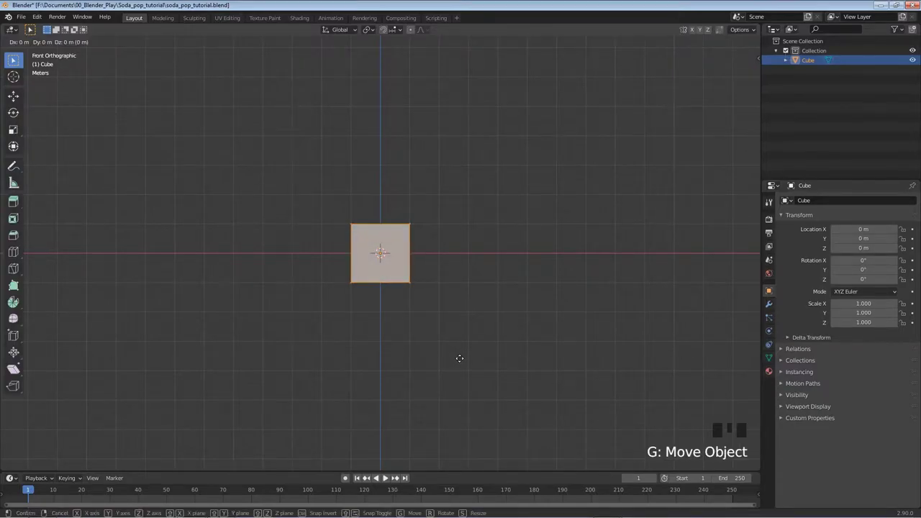
{"action": "key", "text": "z"}
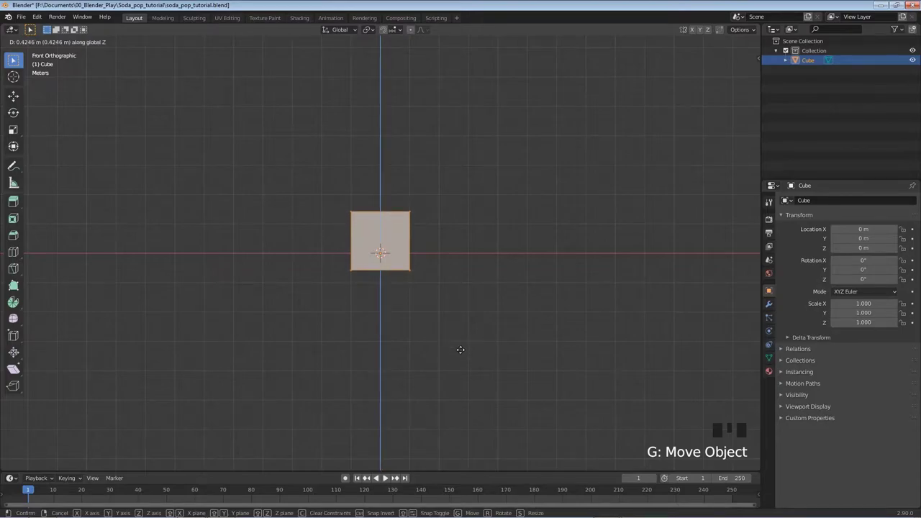
{"action": "type", "text": "1"}
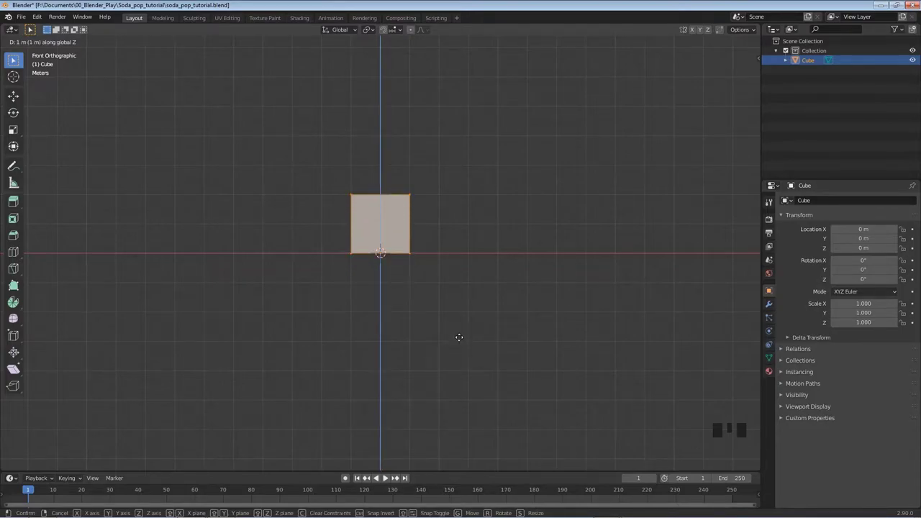
{"action": "key", "text": "Return"}
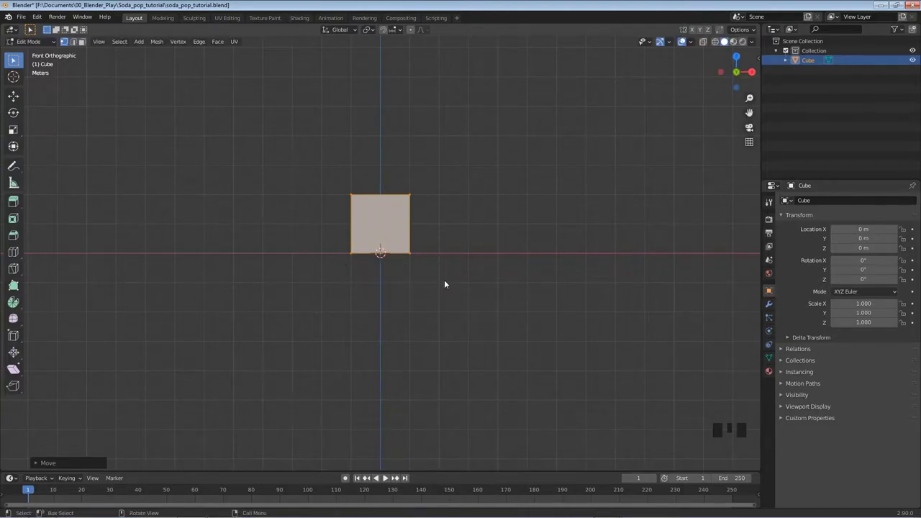
{"action": "key", "text": "Tab"}
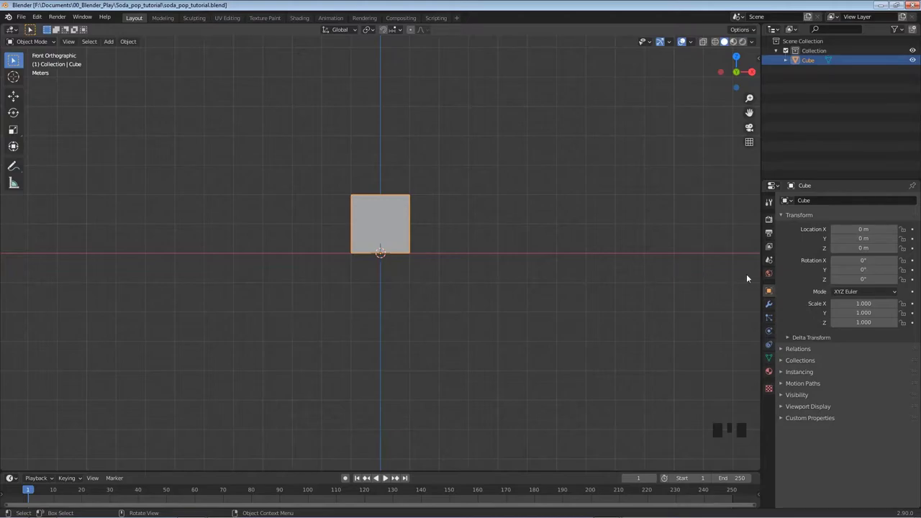
Set the cube's viewport display to Bounds so it serves as a see-through size guide.
{"action": "left_click", "coordinate": [768, 291]}
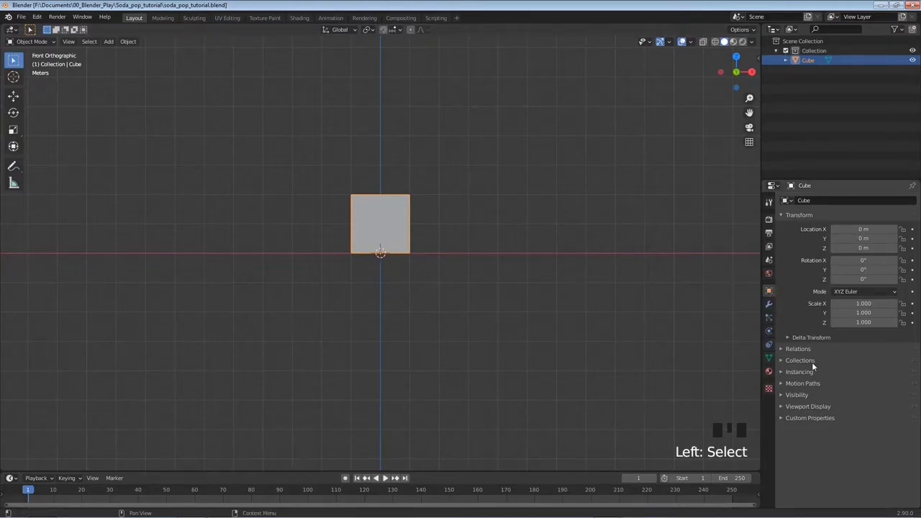
{"action": "left_click", "coordinate": [804, 396]}
{"action": "left_click", "coordinate": [804, 395]}
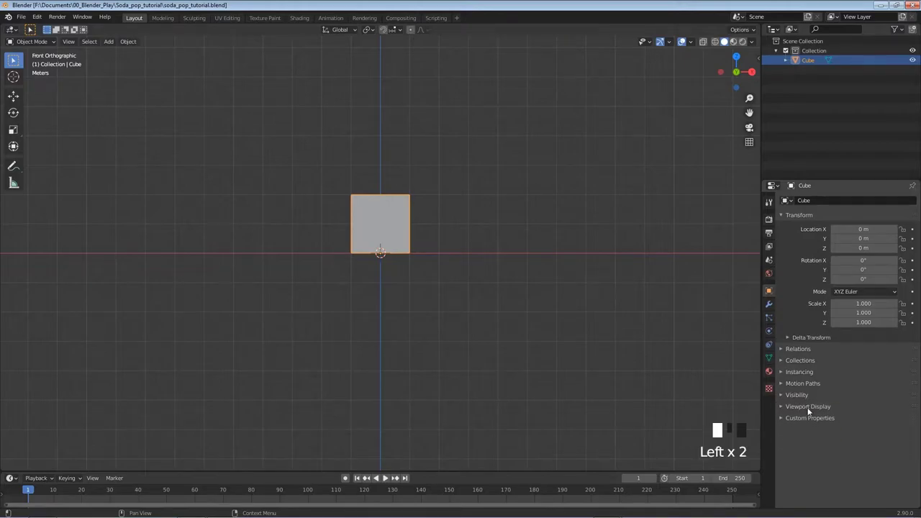
{"action": "left_click", "coordinate": [807, 407]}
{"action": "scroll", "coordinate": [799, 428], "scroll_direction": "down", "scroll_amount": 3}
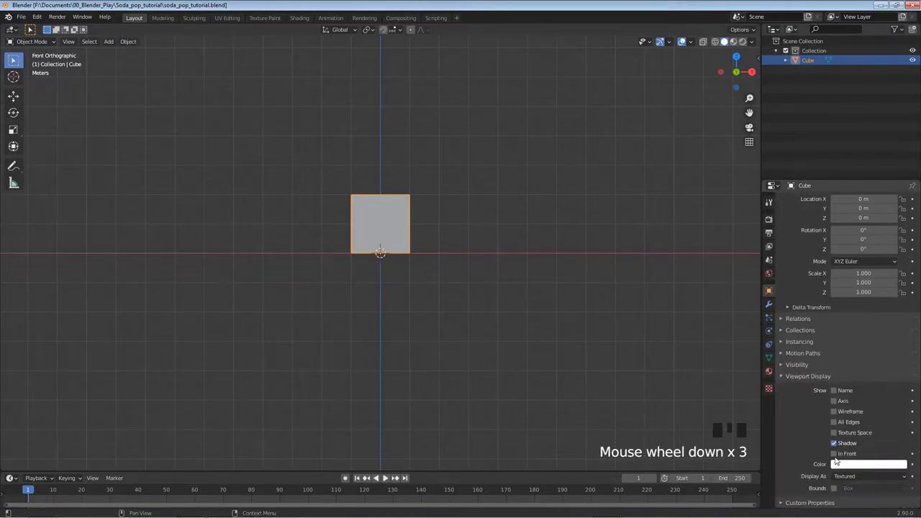
{"action": "left_click", "coordinate": [854, 477]}
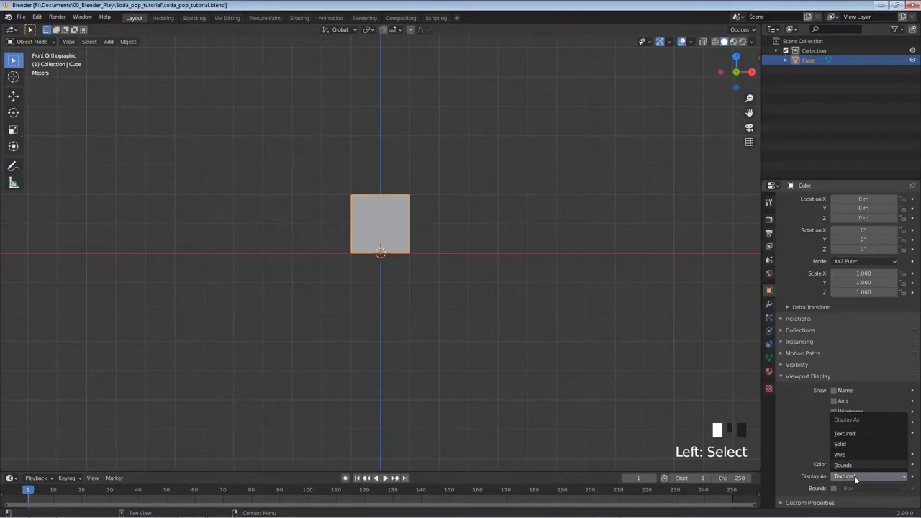
{"action": "left_click", "coordinate": [846, 465]}
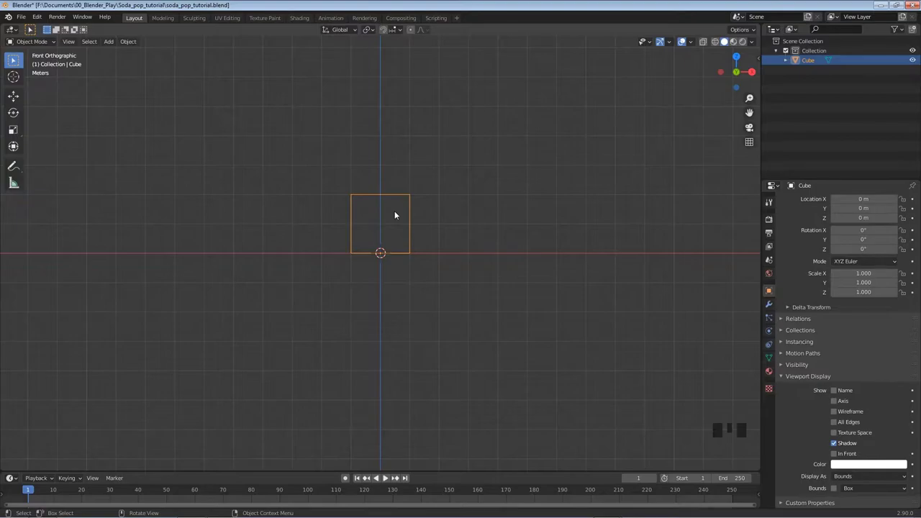
Set the cube's dimensions to 2.5in in X, 2.5in in Y and 4.75in in Z.
{"action": "key", "text": "n"}
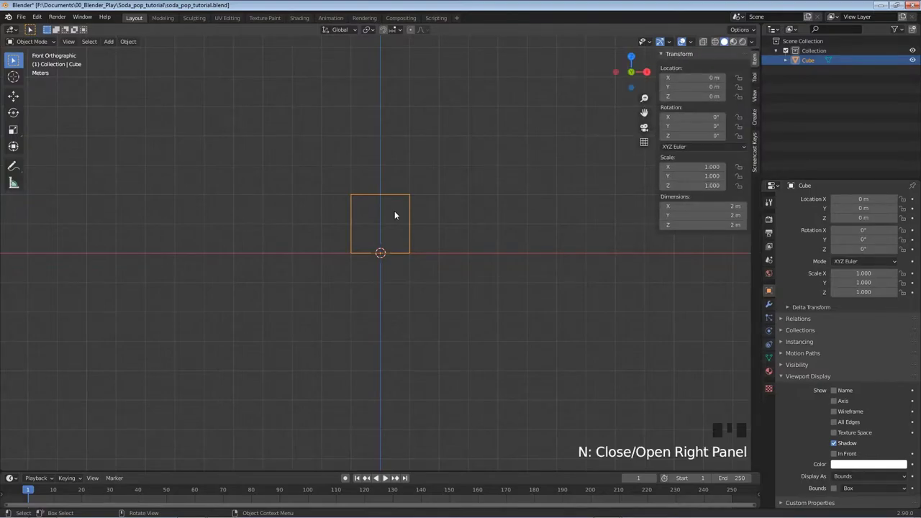
{"action": "left_click", "coordinate": [698, 206]}
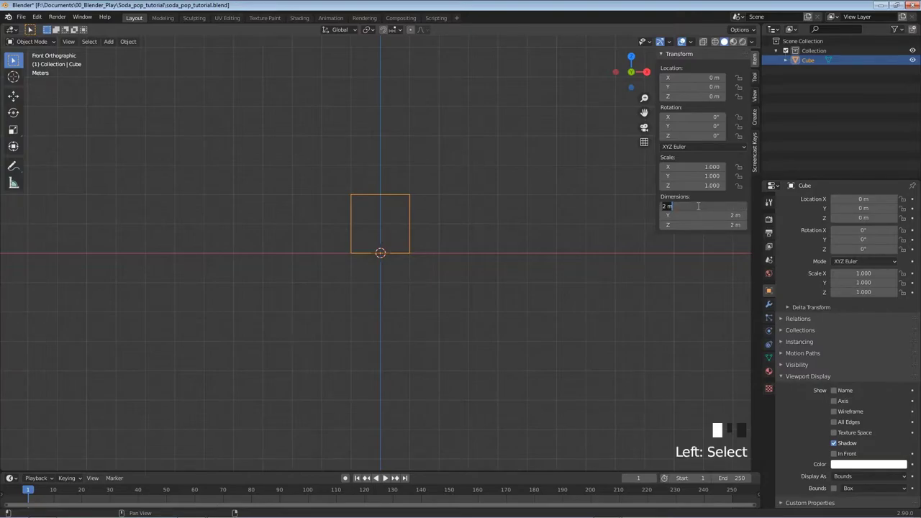
{"action": "type", "text": "2.5in"}
{"action": "key", "text": "Tab"}
{"action": "type", "text": "2.5in"}
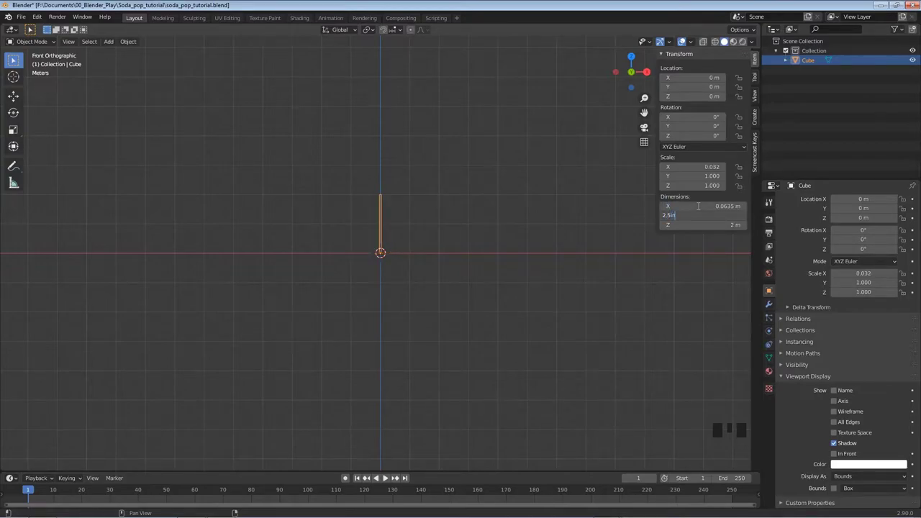
{"action": "key", "text": "Tab"}
{"action": "type", "text": "4.75in"}
{"action": "key", "text": "Return"}
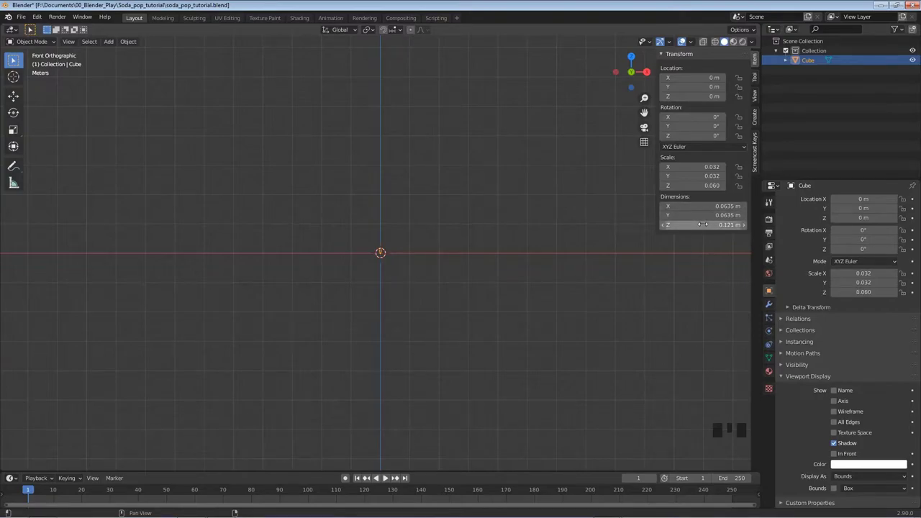
{"action": "scroll", "coordinate": [390, 272], "scroll_direction": "up", "scroll_amount": 3}
{"action": "scroll", "coordinate": [390, 270], "scroll_direction": "up", "scroll_amount": 15}
{"action": "scroll", "coordinate": [392, 268], "scroll_direction": "up", "scroll_amount": 4}
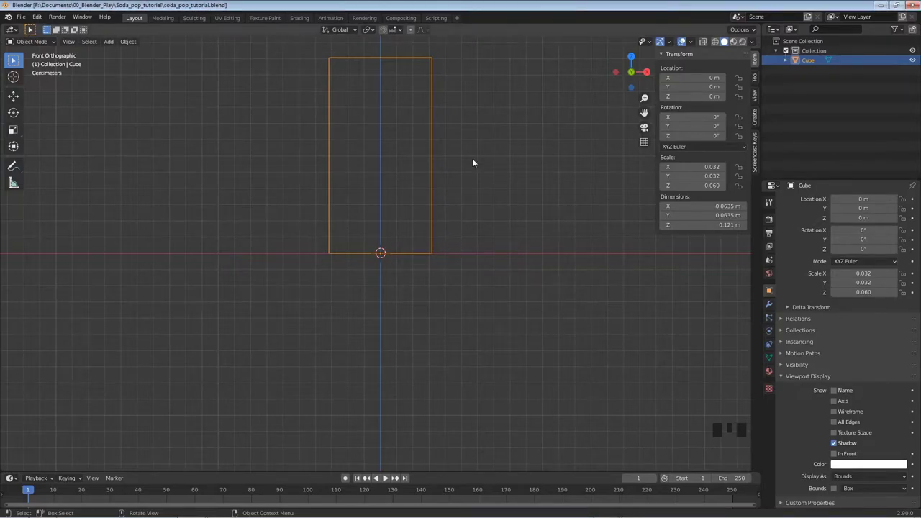
Add a mesh circle at the origin, scaled down to about 0.06 m across to fit inside the bounding box, and save the file.
{"action": "key", "text": "shift+a"}
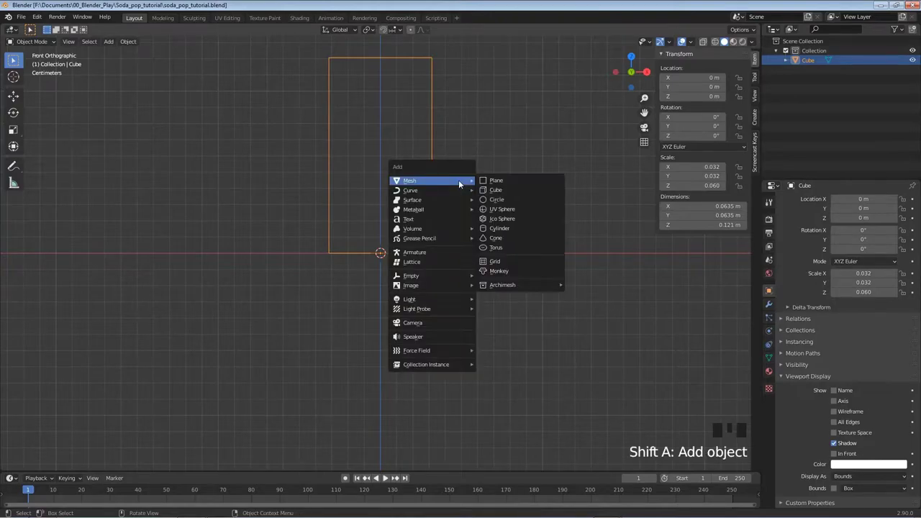
{"action": "left_click", "coordinate": [504, 199]}
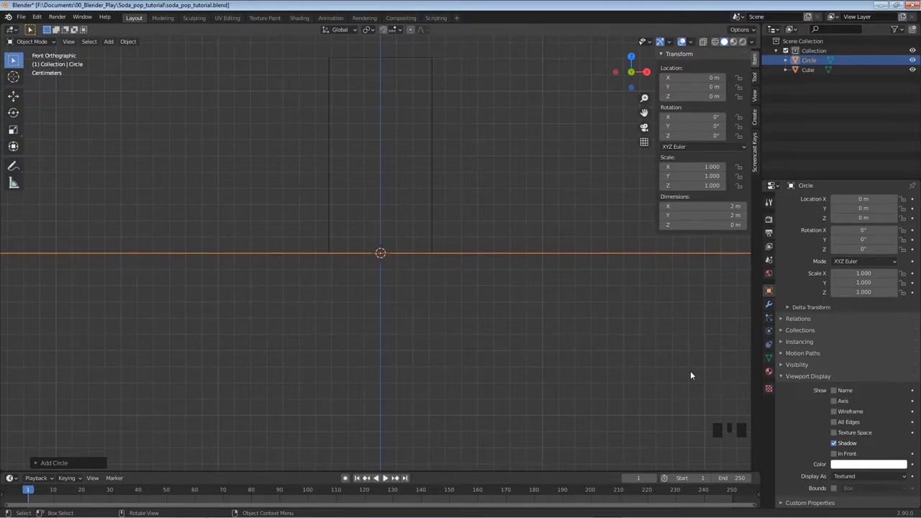
{"action": "key", "text": "s"}
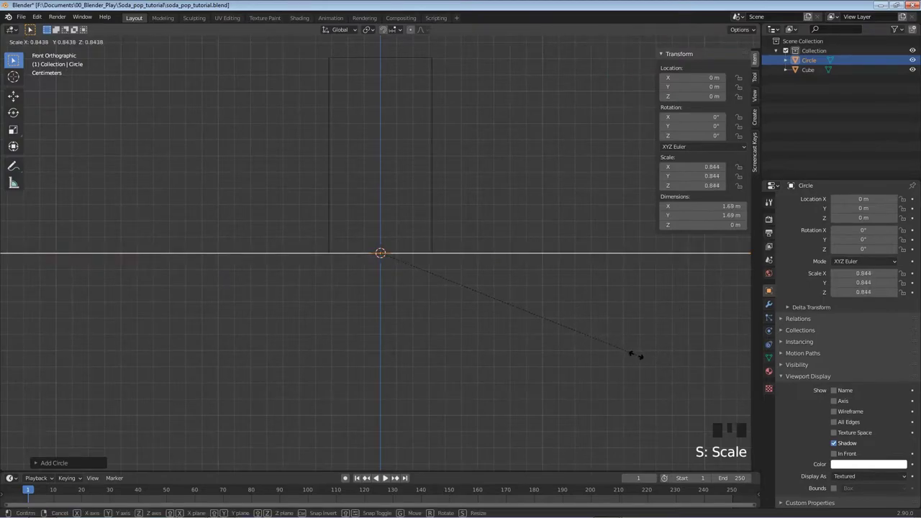
{"action": "left_click", "coordinate": [446, 275]}
{"action": "key", "text": "s"}
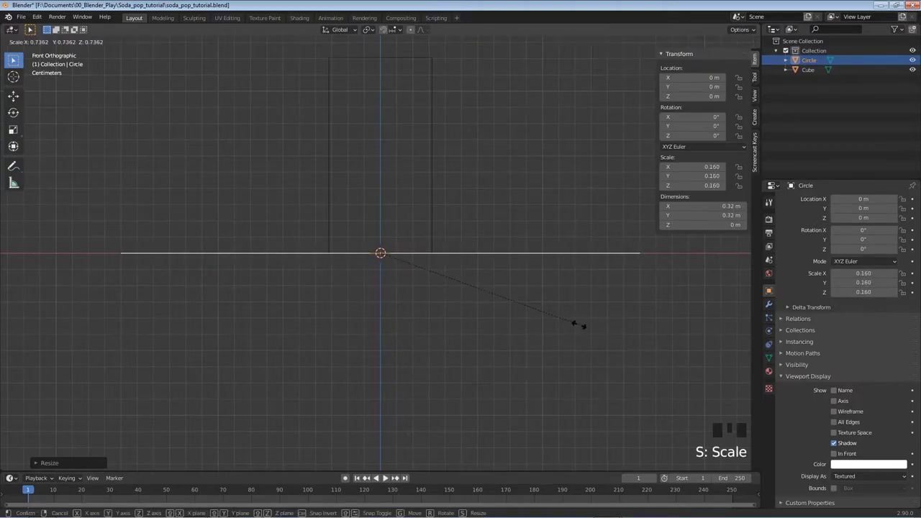
{"action": "left_click", "coordinate": [415, 273]}
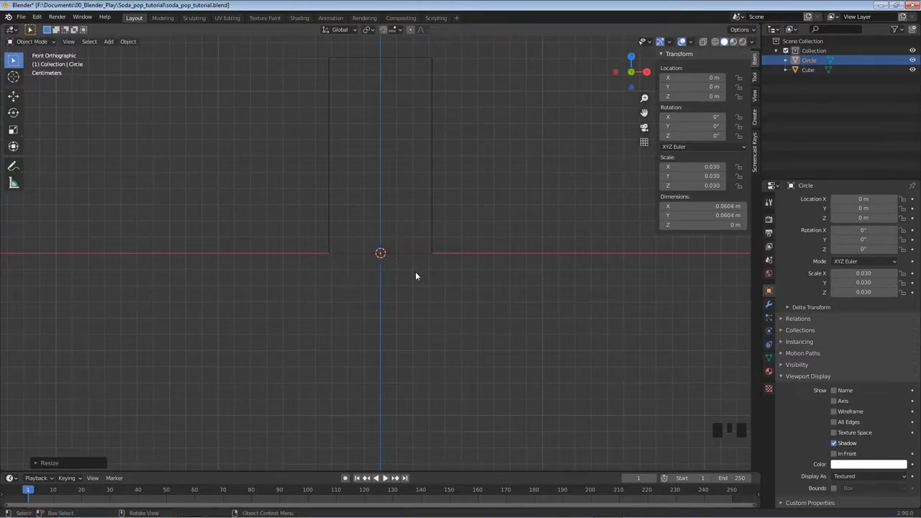
{"action": "key", "text": "KP_7"}
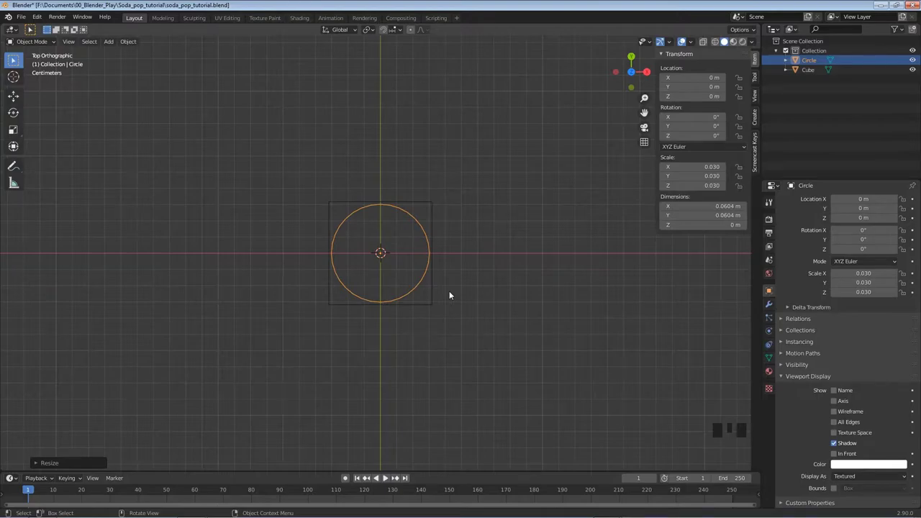
{"action": "key", "text": "ctrl+s"}
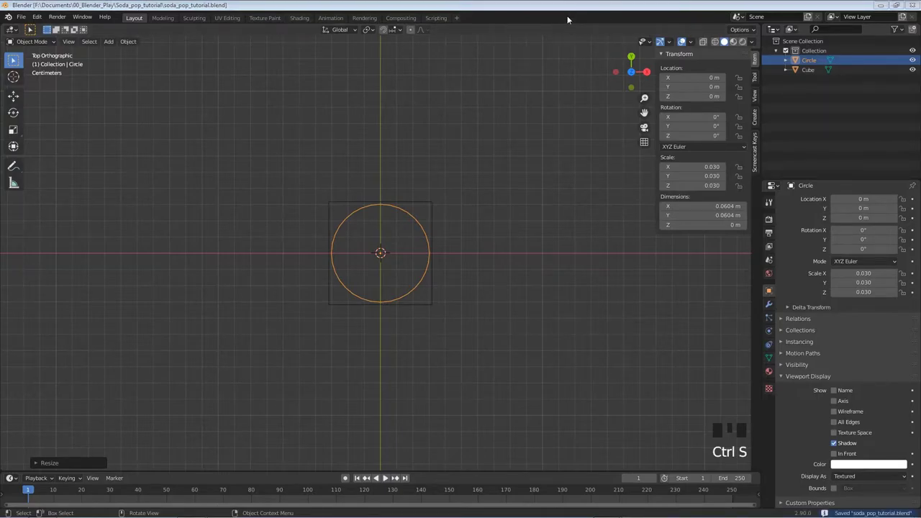
Scale the circle down further to a scale of about 0.024 and fill it with a face in Edit Mode.
{"action": "key", "text": "s"}
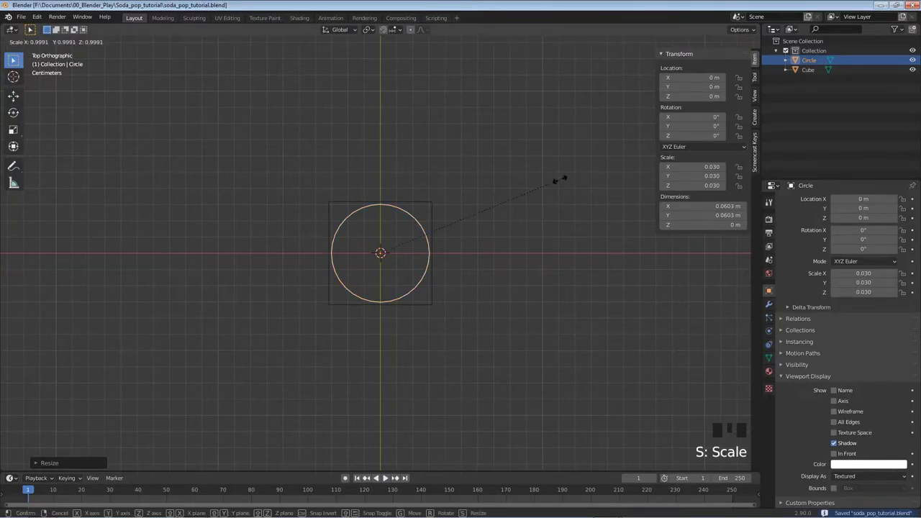
{"action": "left_click", "coordinate": [527, 208]}
{"action": "key", "text": "Tab"}
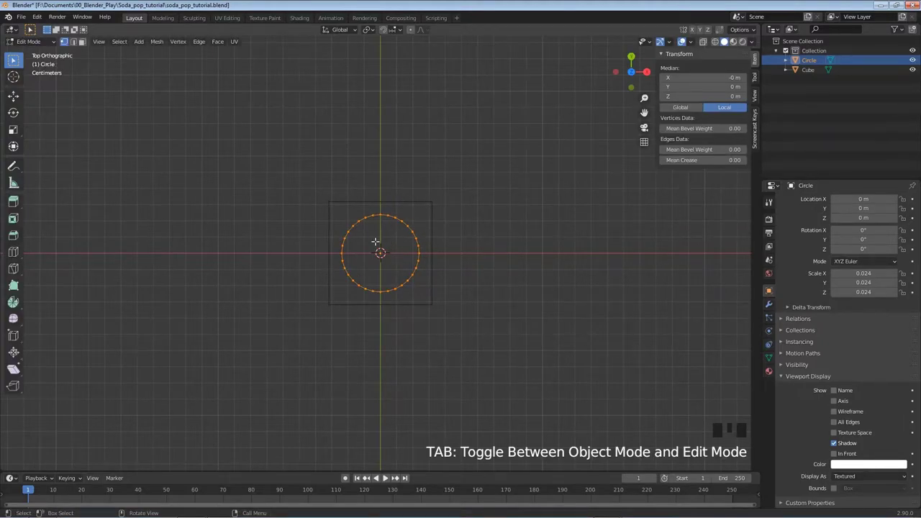
{"action": "key", "text": "f"}
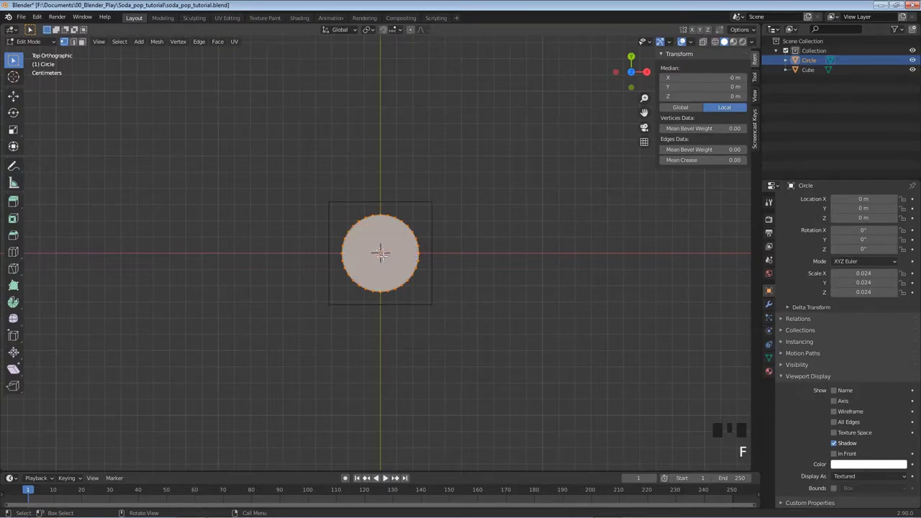
Scale the filled base circle down slightly in the front view and save the file.
{"action": "key", "text": "KP_1"}
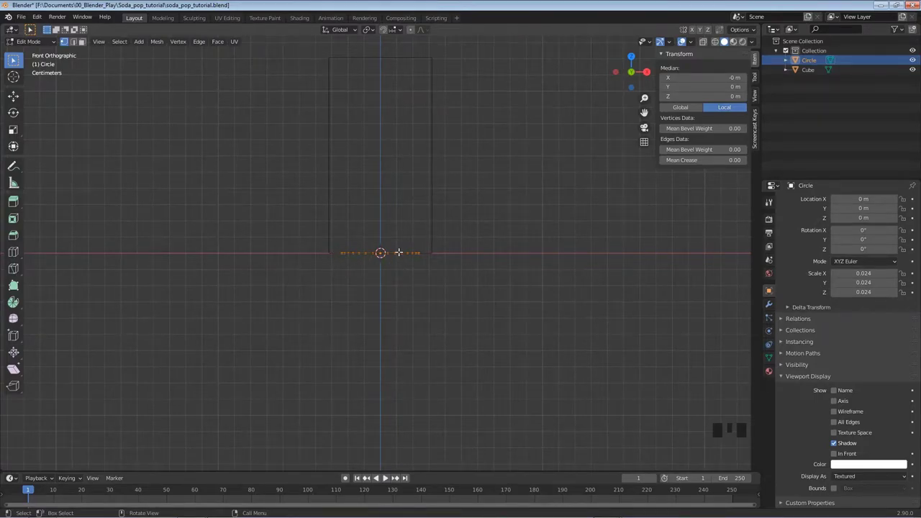
{"action": "key", "text": "s"}
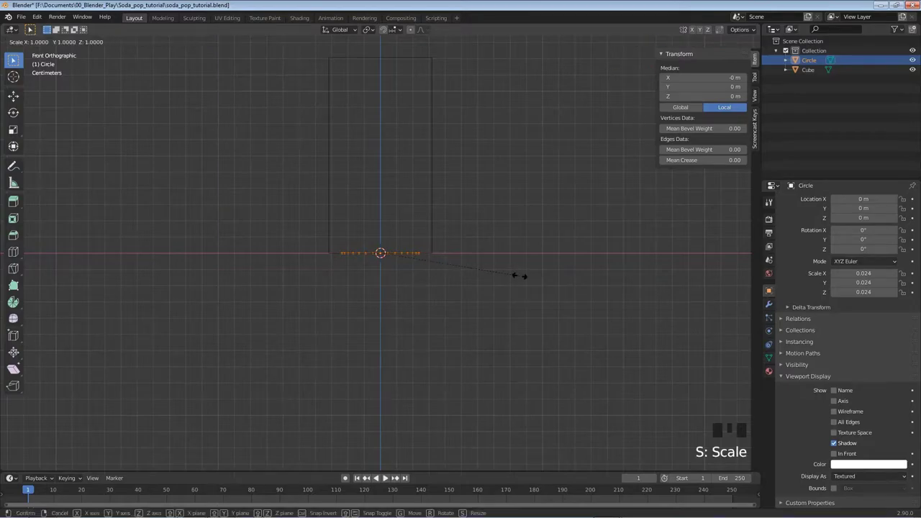
{"action": "left_click", "coordinate": [497, 277]}
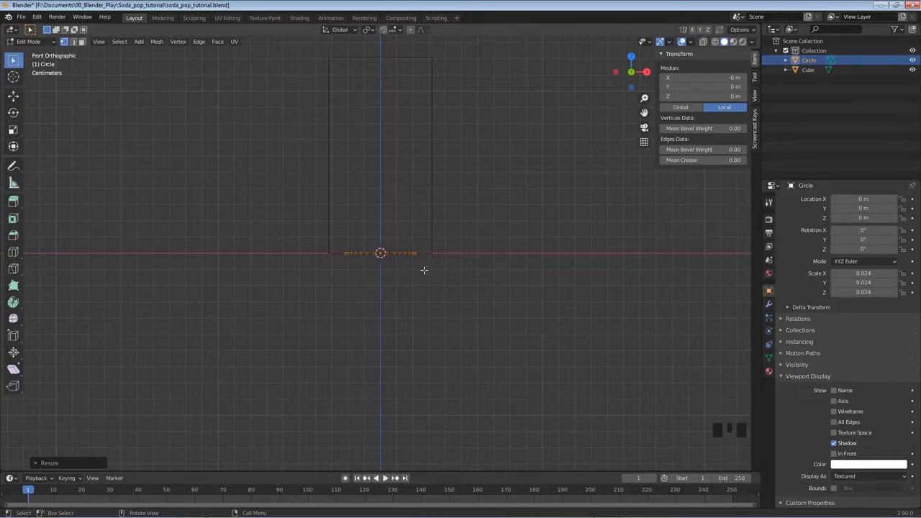
{"action": "key", "text": "ctrl+s"}
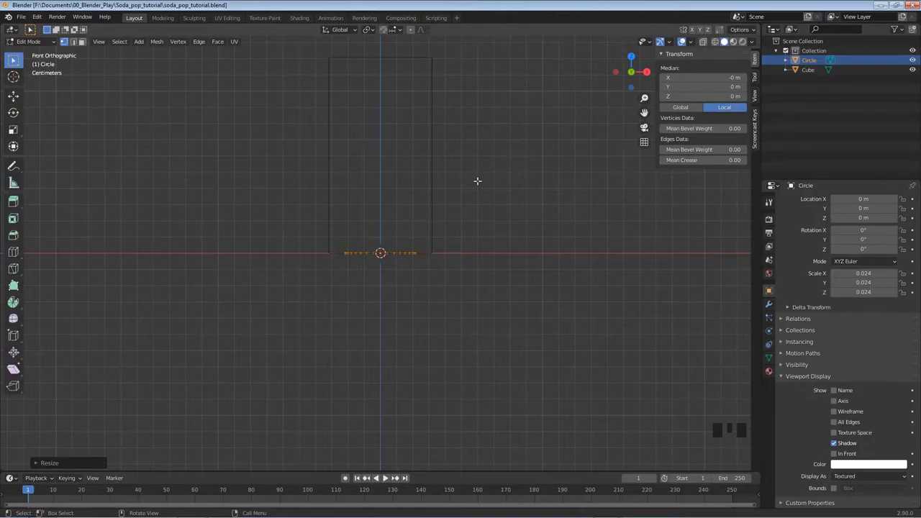
Extrude the base face upward by about 0.003 m to form the can's bottom rim.
{"action": "middle_click_drag", "start_coordinate": [449, 180], "coordinate": [465, 257], "text": "shift"}
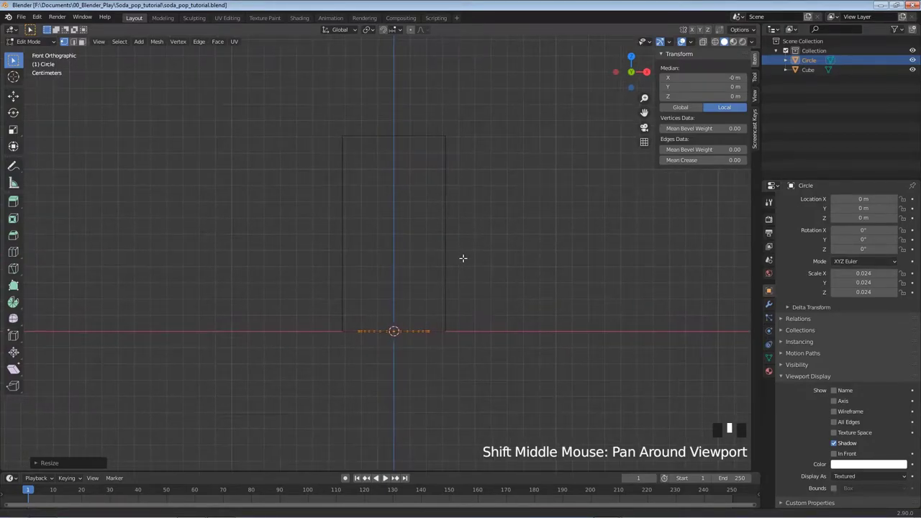
{"action": "scroll", "coordinate": [478, 275], "scroll_direction": "up", "scroll_amount": 1}
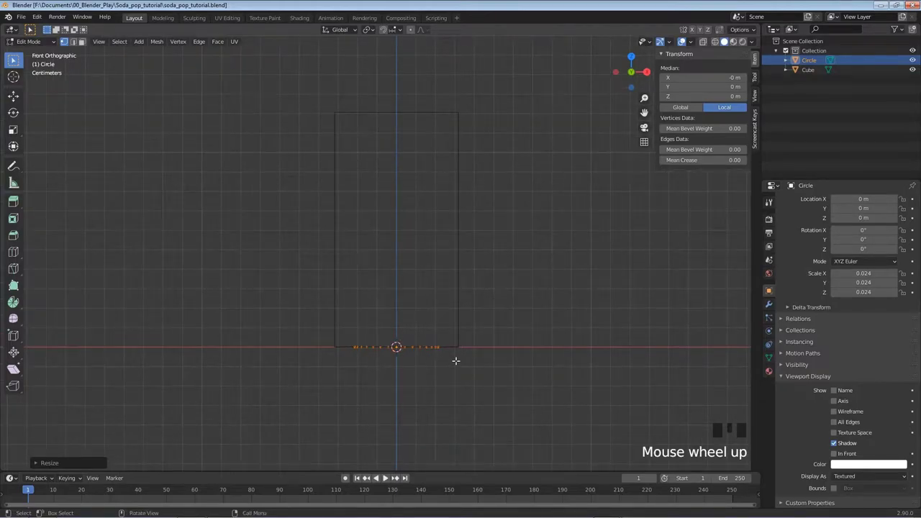
{"action": "key", "text": "e"}
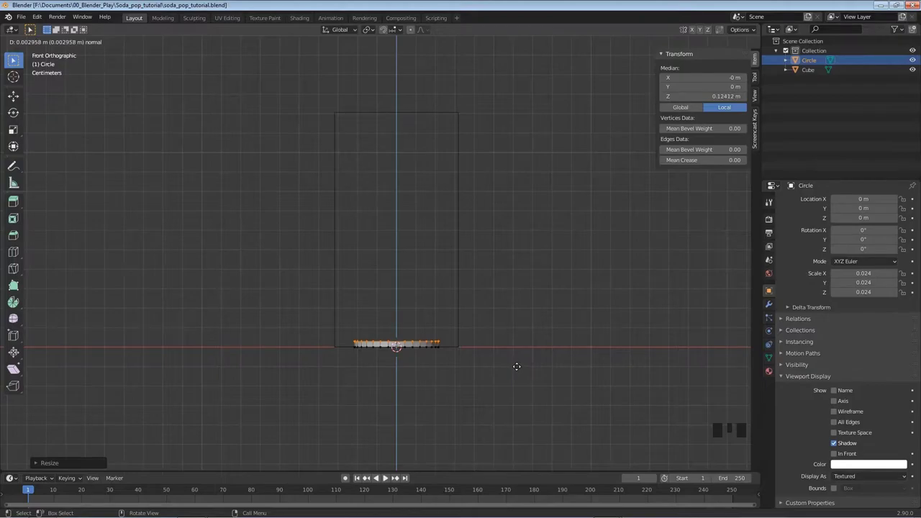
{"action": "left_click", "coordinate": [516, 366]}
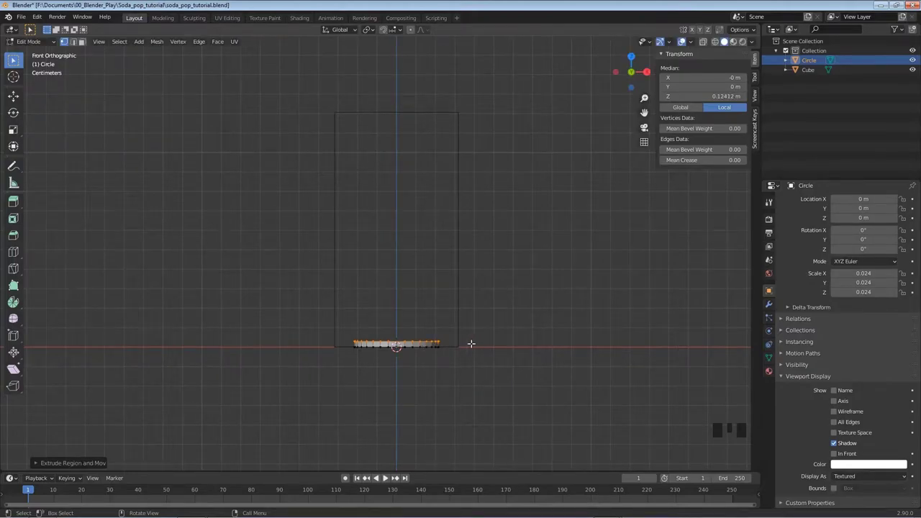
Extrude the rim's top again, scale it by about 1.44 to the bounding box width and raise it about 0.007 m along Z.
{"action": "key", "text": "e"}
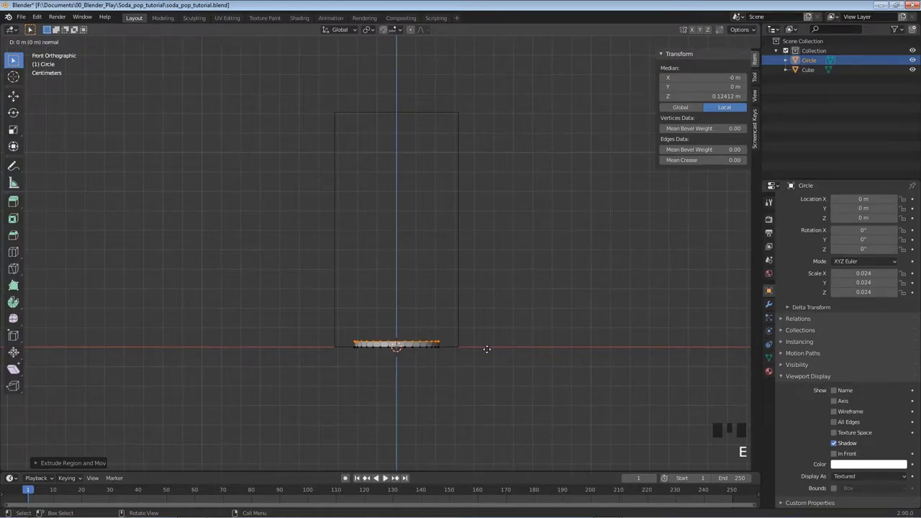
{"action": "key", "text": "s"}
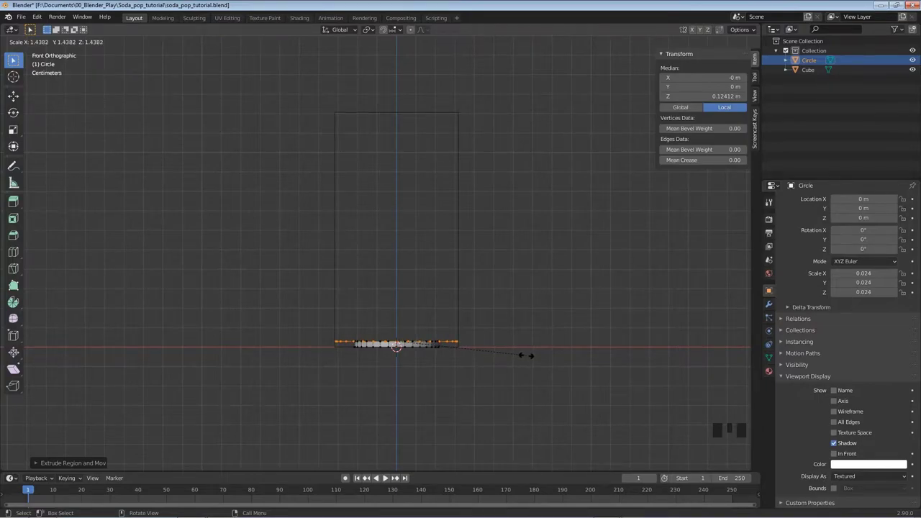
{"action": "left_click", "coordinate": [526, 356]}
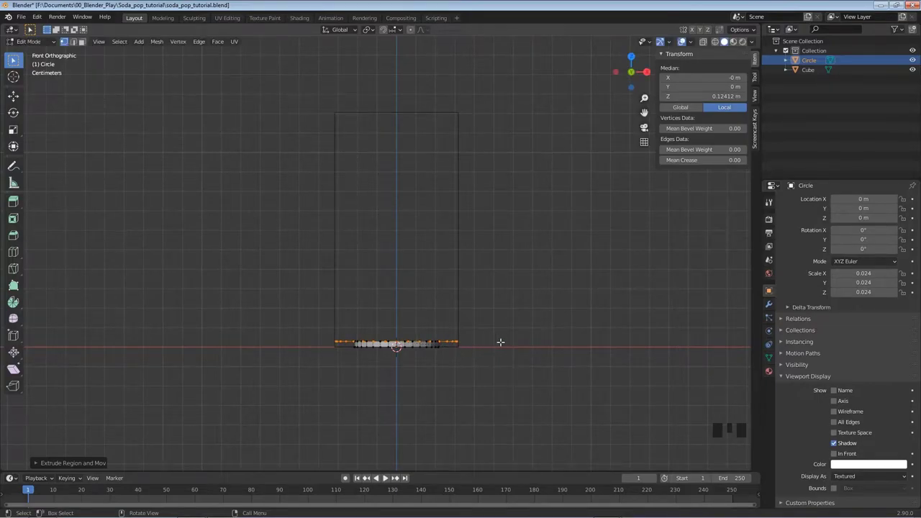
{"action": "key", "text": "g"}
{"action": "key", "text": "z"}
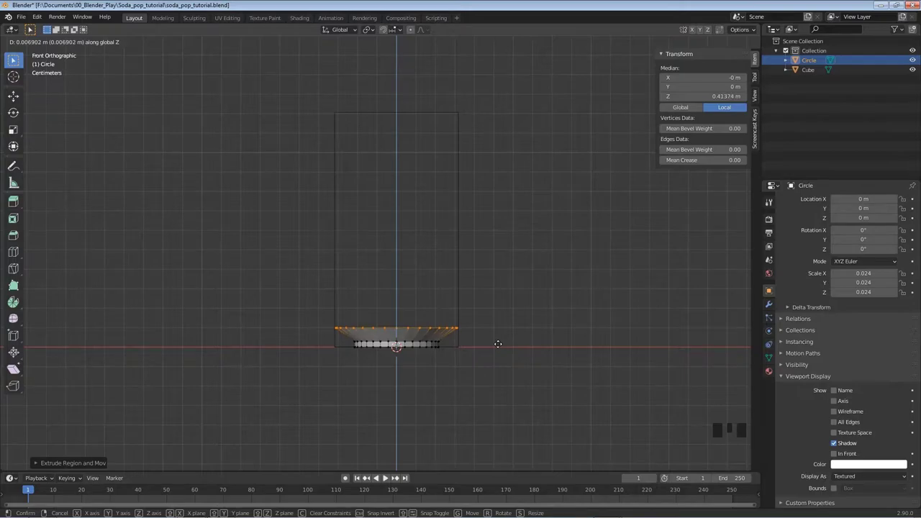
{"action": "left_click", "coordinate": [498, 344]}
Add a centred loop cut around the flared bottom section and scale it outward by about 1.06 to round the profile.
{"action": "scroll", "coordinate": [492, 365], "scroll_direction": "up", "scroll_amount": 3}
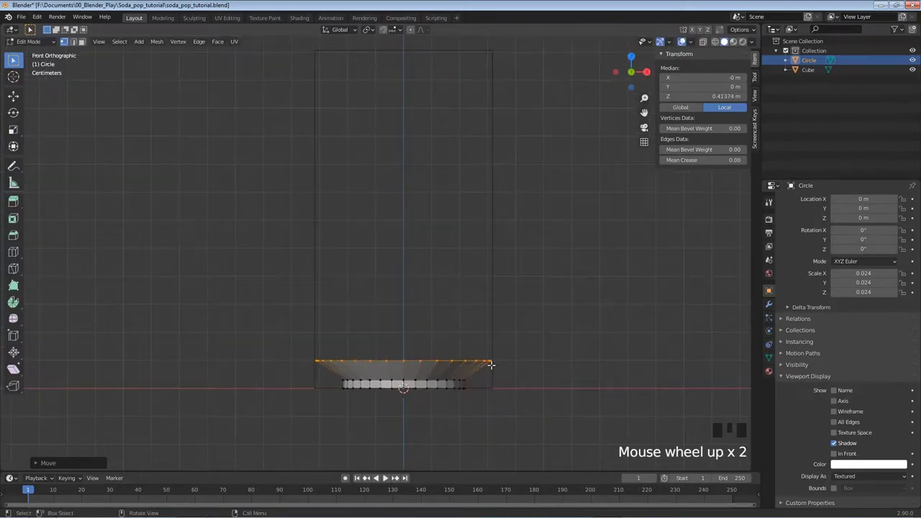
{"action": "scroll", "coordinate": [496, 370], "scroll_direction": "up", "scroll_amount": 2}
{"action": "scroll", "coordinate": [500, 372], "scroll_direction": "down", "scroll_amount": 1}
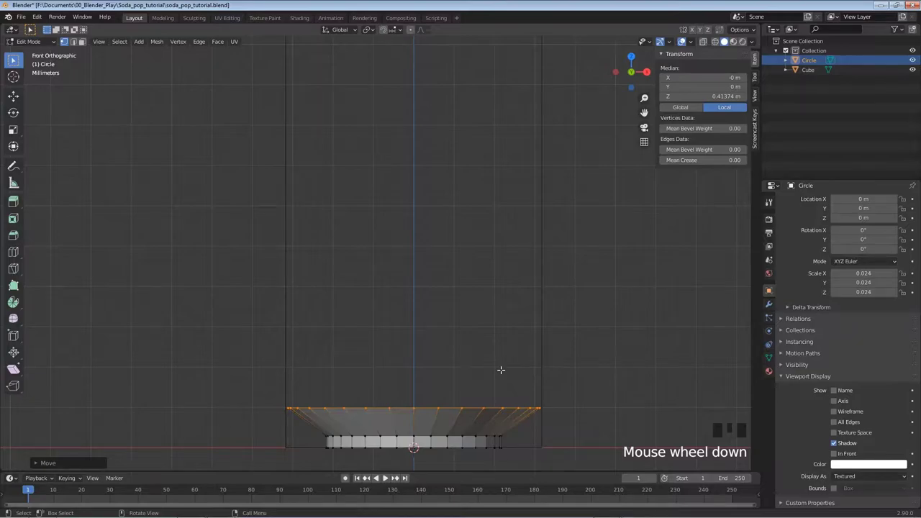
{"action": "middle_click_drag", "start_coordinate": [509, 383], "coordinate": [446, 286], "text": "shift"}
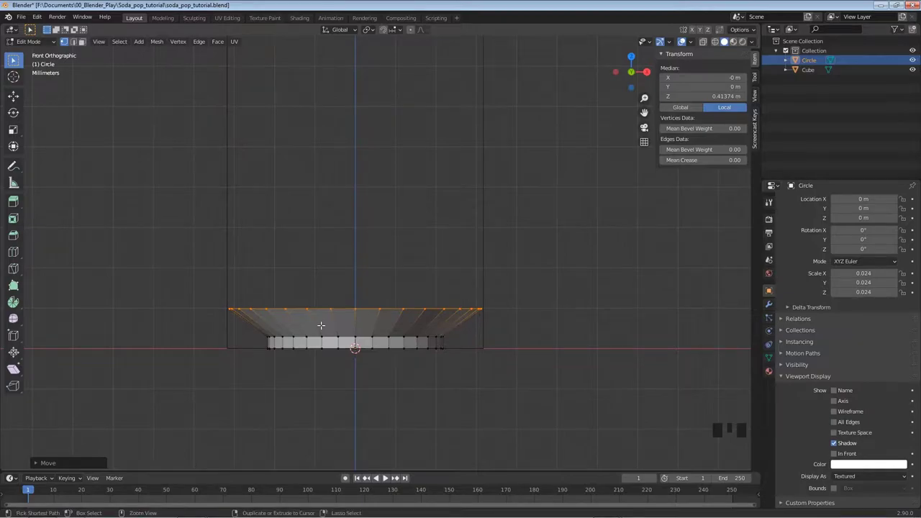
{"action": "key", "text": "ctrl+r"}
{"action": "left_click", "coordinate": [321, 326]}
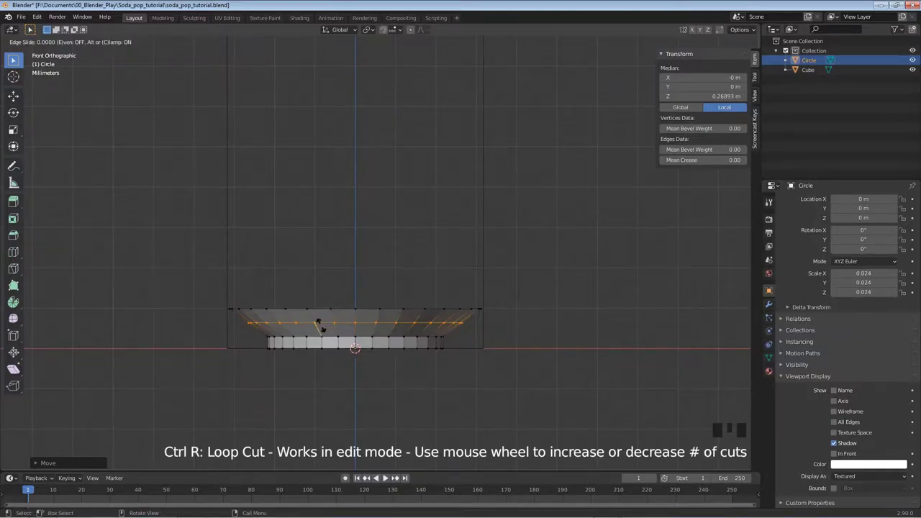
{"action": "left_click", "coordinate": [319, 325]}
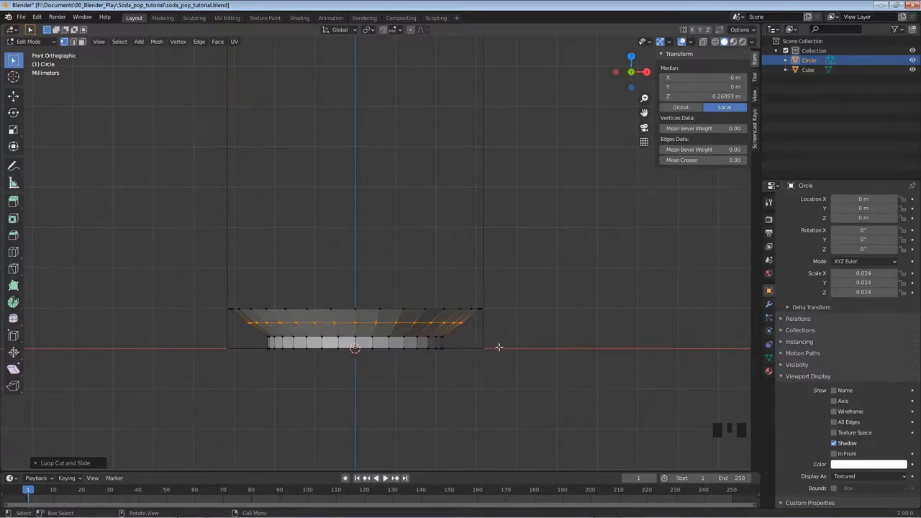
{"action": "key", "text": "s"}
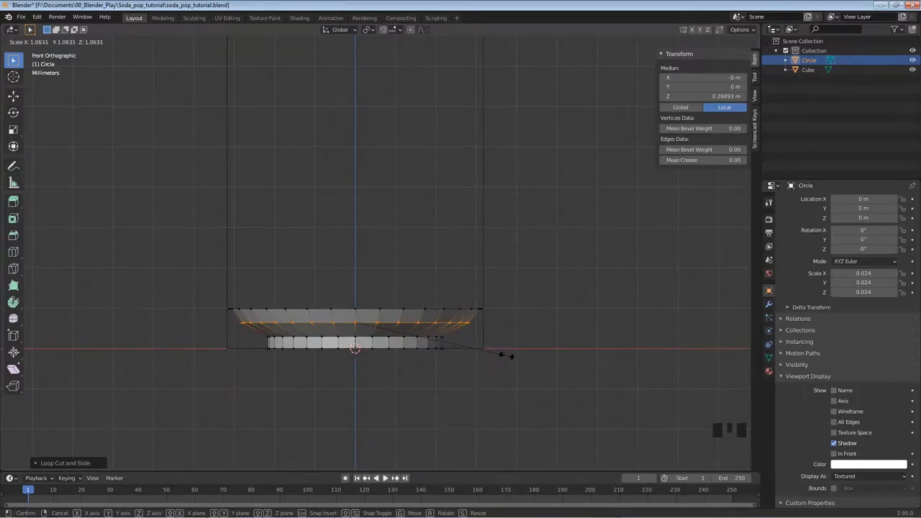
{"action": "left_click", "coordinate": [506, 355]}
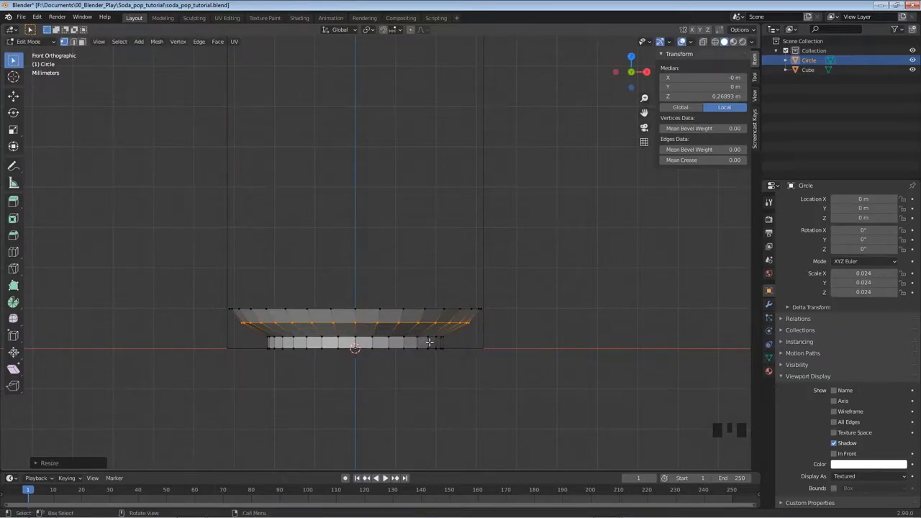
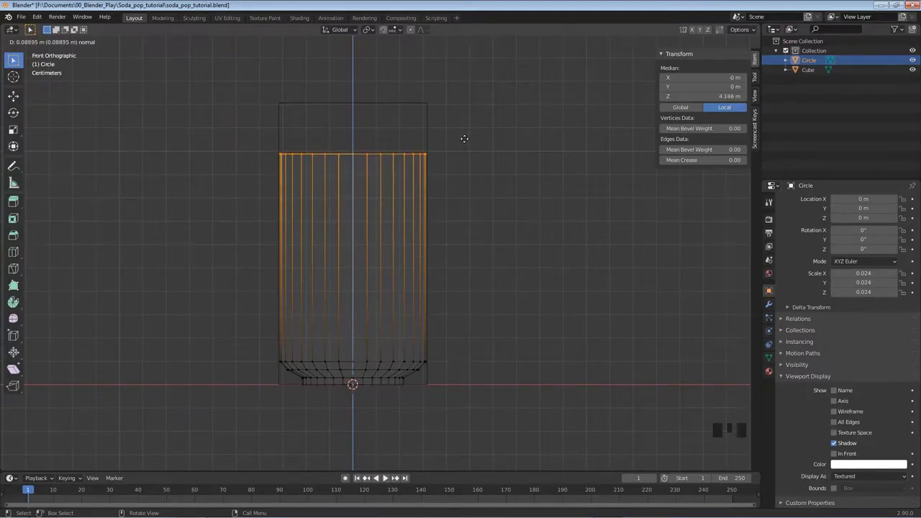
Extrude the can wall up about 0.09 m, and add a shoulder section extruded about 0.016 m with its top scaled to about 0.8.
{"action": "left_click", "coordinate": [463, 137]}
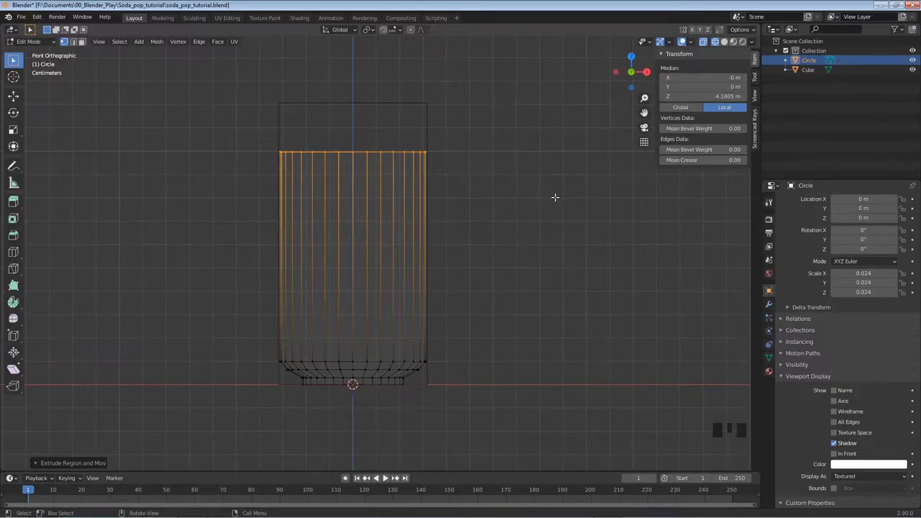
{"action": "key", "text": "e"}
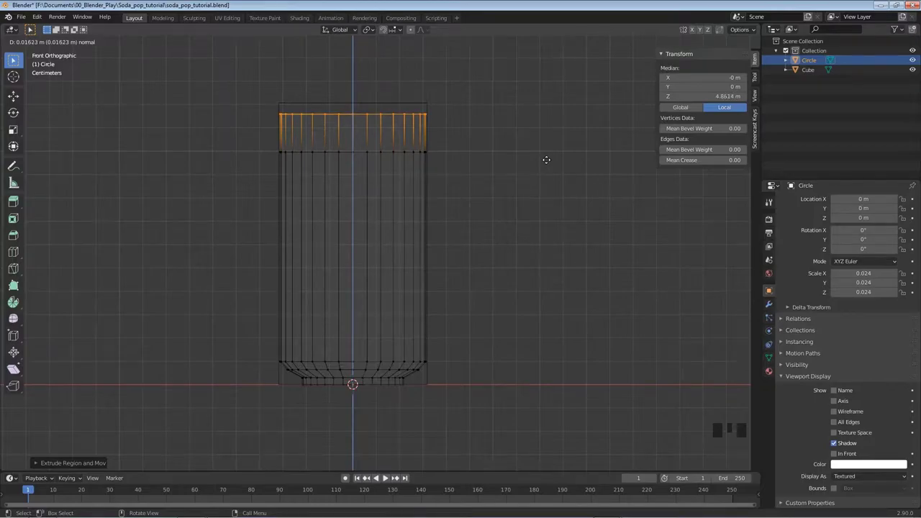
{"action": "left_click", "coordinate": [548, 161]}
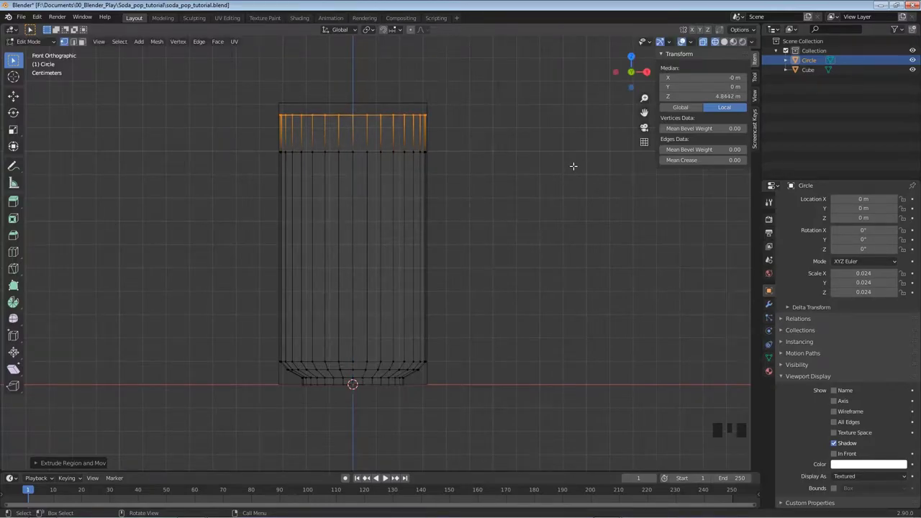
{"action": "key", "text": "s"}
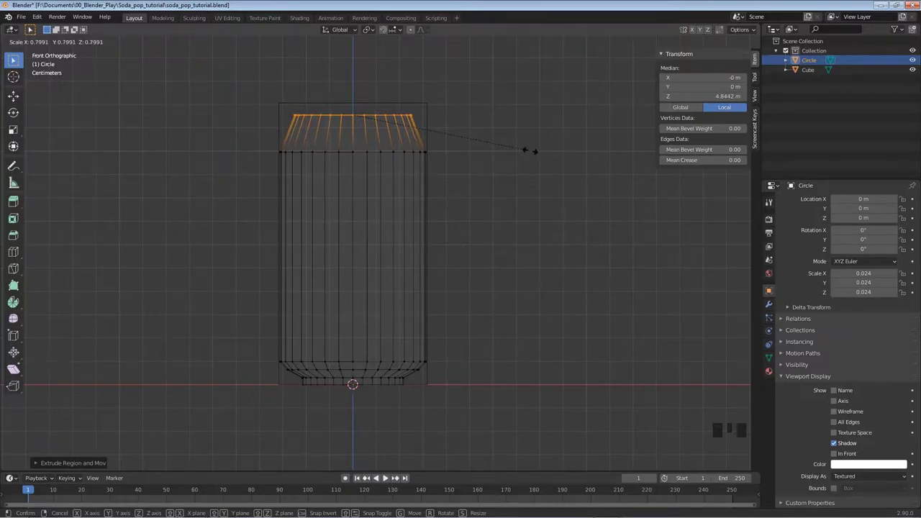
{"action": "left_click", "coordinate": [530, 151]}
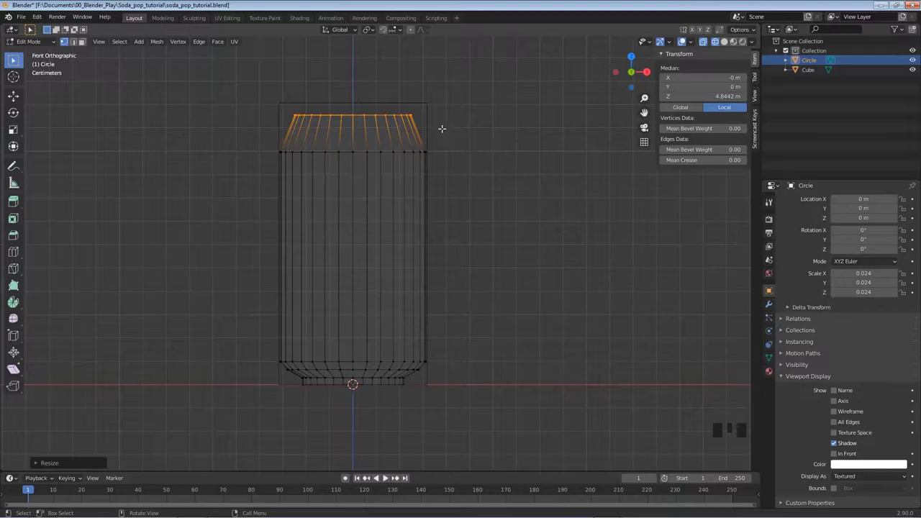
Add a loop cut around the shoulder, slide it slightly upward and scale it to about 0.93 to form the neck.
{"action": "key", "text": "ctrl"}
{"action": "key", "text": "ctrl+r"}
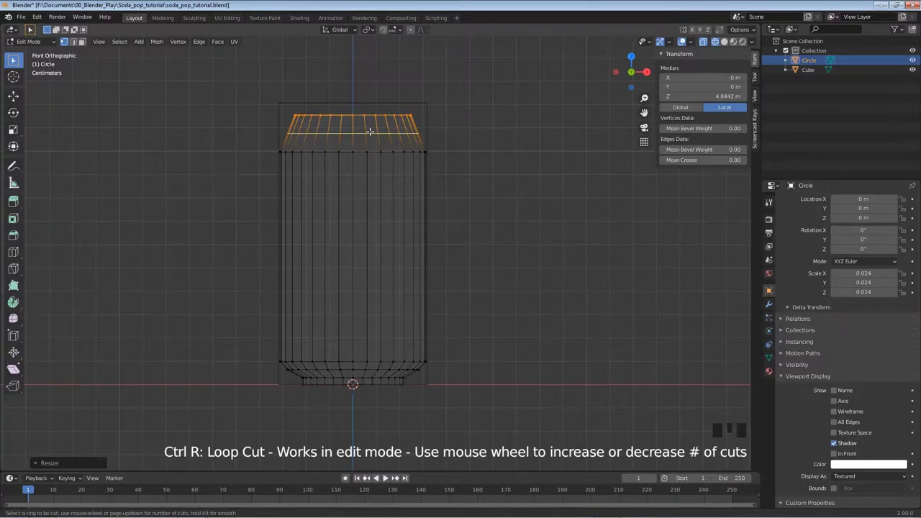
{"action": "left_click", "coordinate": [410, 134]}
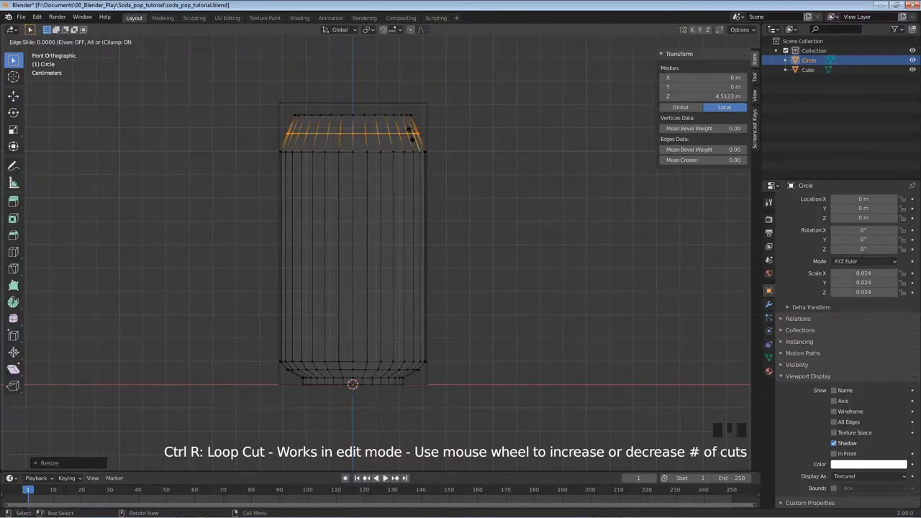
{"action": "left_click", "coordinate": [408, 129]}
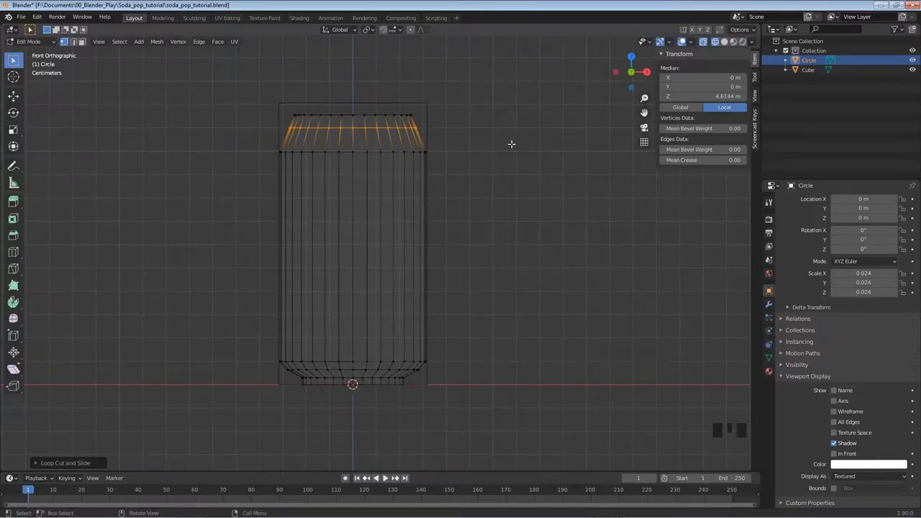
{"action": "key", "text": "s"}
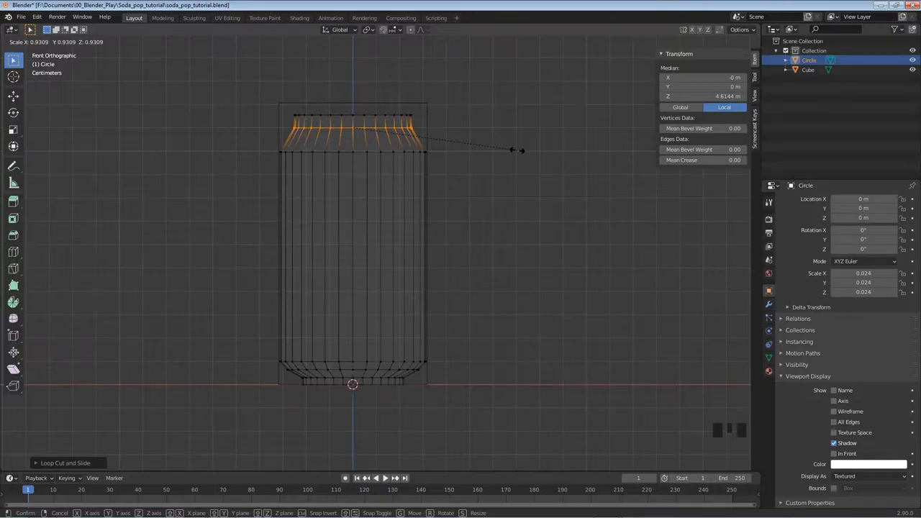
{"action": "left_click", "coordinate": [516, 151]}
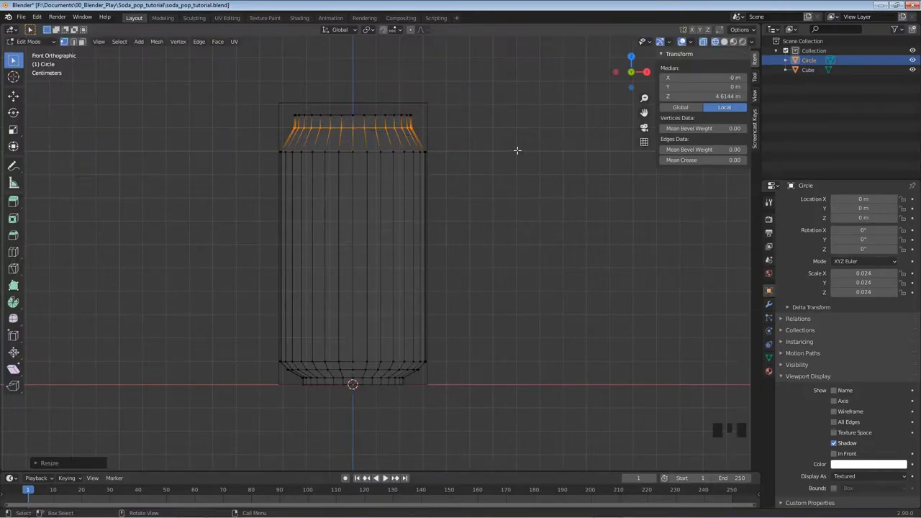
Add a centred loop cut around the shoulder below the neck, scale it outward by about 1.05 and save the file.
{"action": "key", "text": "ctrl+r"}
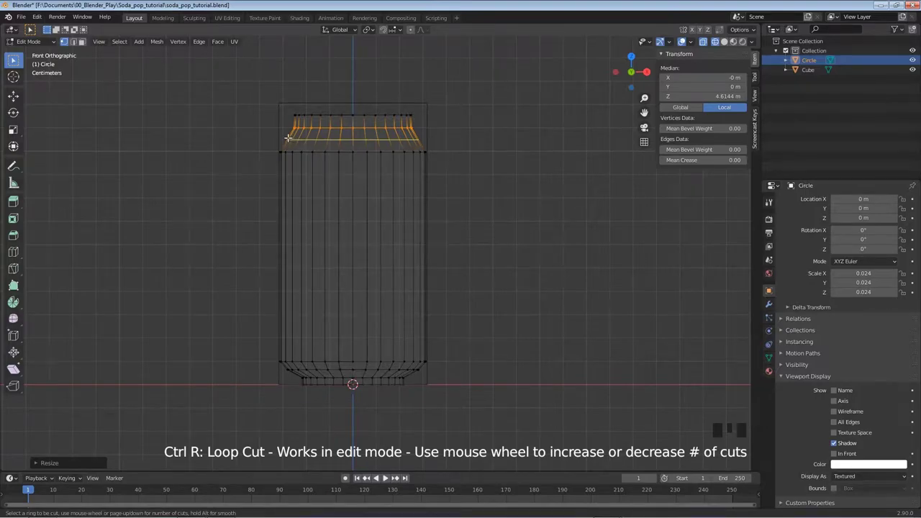
{"action": "left_click", "coordinate": [288, 137]}
{"action": "left_click", "coordinate": [288, 138]}
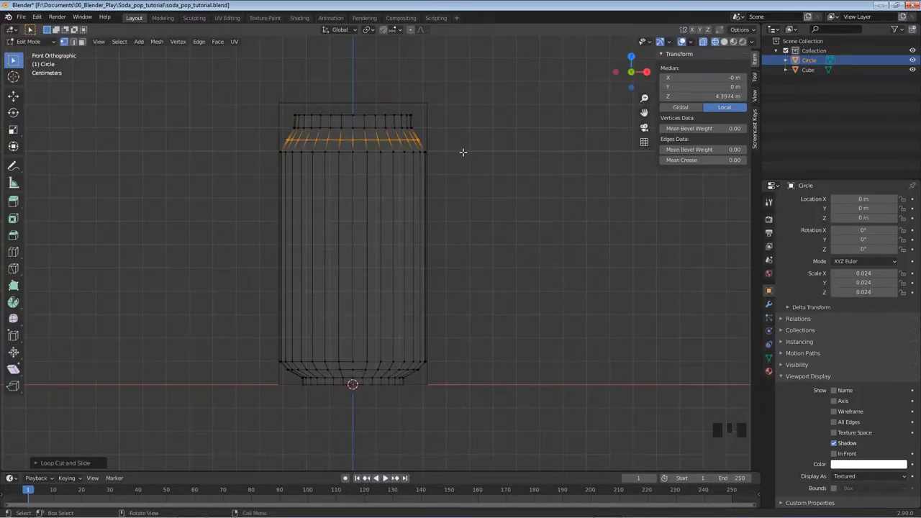
{"action": "key", "text": "s"}
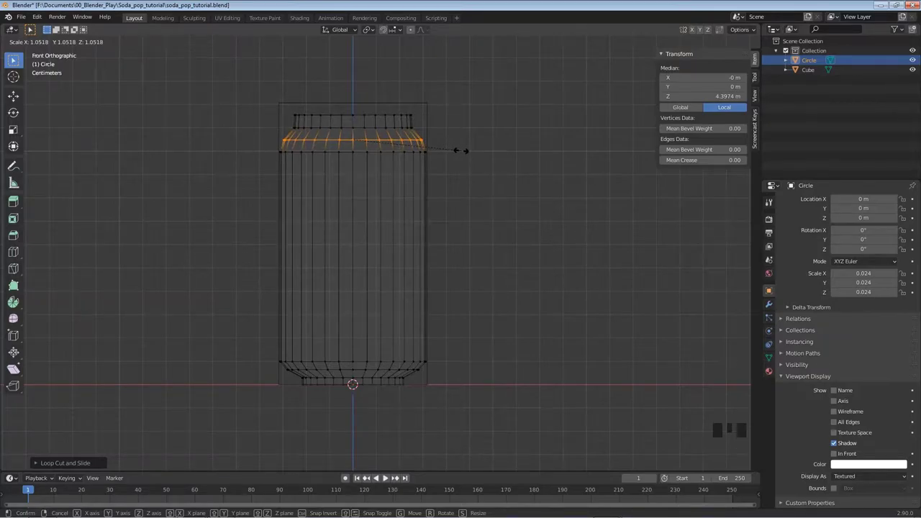
{"action": "left_click", "coordinate": [460, 150]}
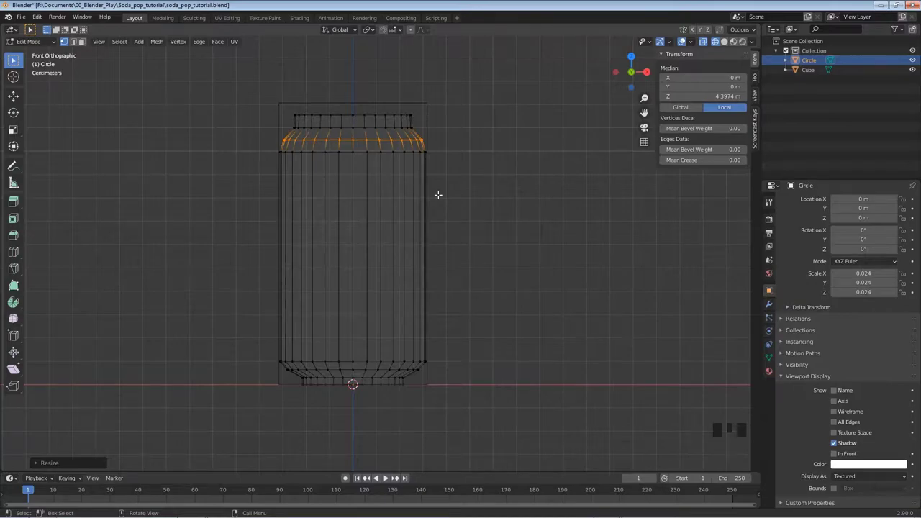
{"action": "key", "text": "ctrl+s"}
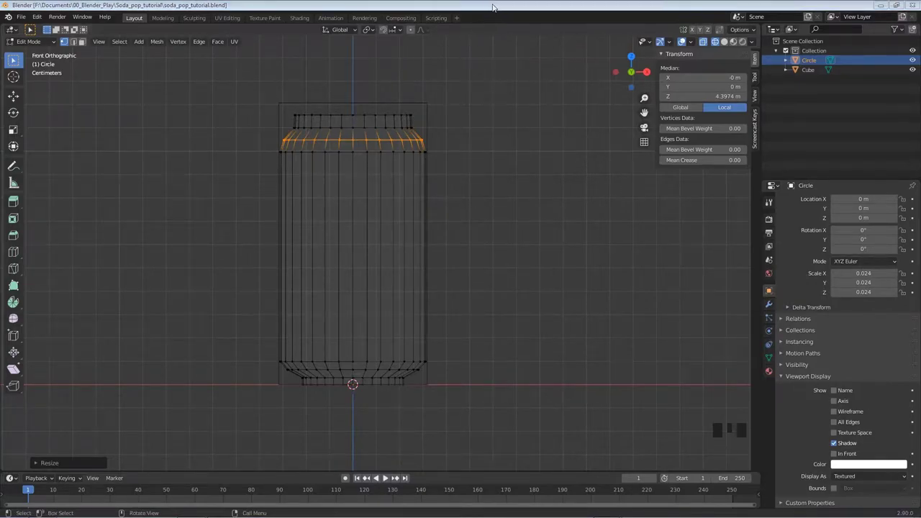
Extrude the can's top face in place and scale it inward to about 0.98 to form a thin rim.
{"action": "left_click_drag", "start_coordinate": [260, 76], "coordinate": [437, 121]}
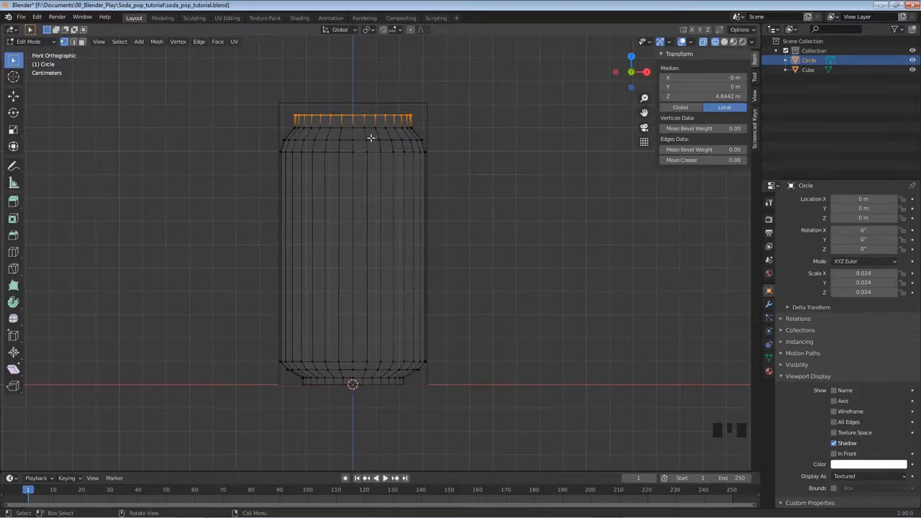
{"action": "scroll", "coordinate": [363, 140], "scroll_direction": "up", "scroll_amount": 5}
{"action": "scroll", "coordinate": [347, 144], "scroll_direction": "up", "scroll_amount": 1}
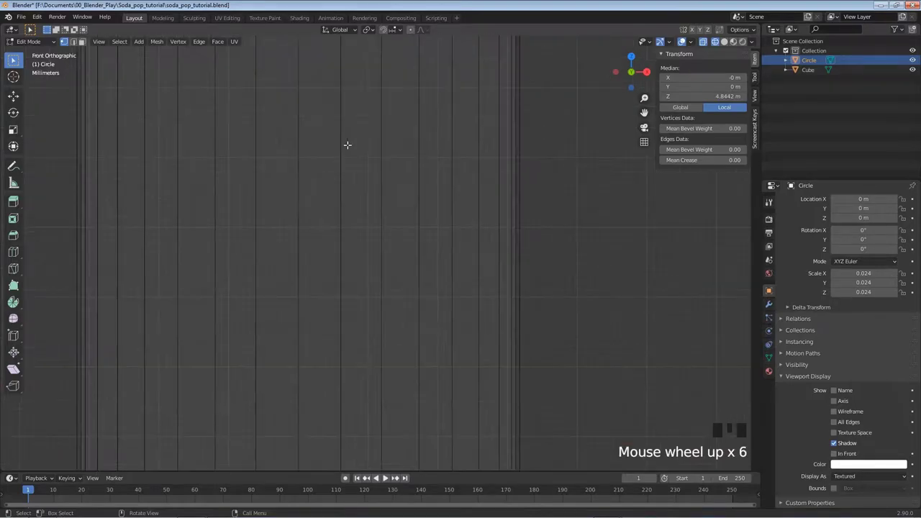
{"action": "middle_click_drag", "start_coordinate": [354, 99], "coordinate": [430, 388], "text": "shift"}
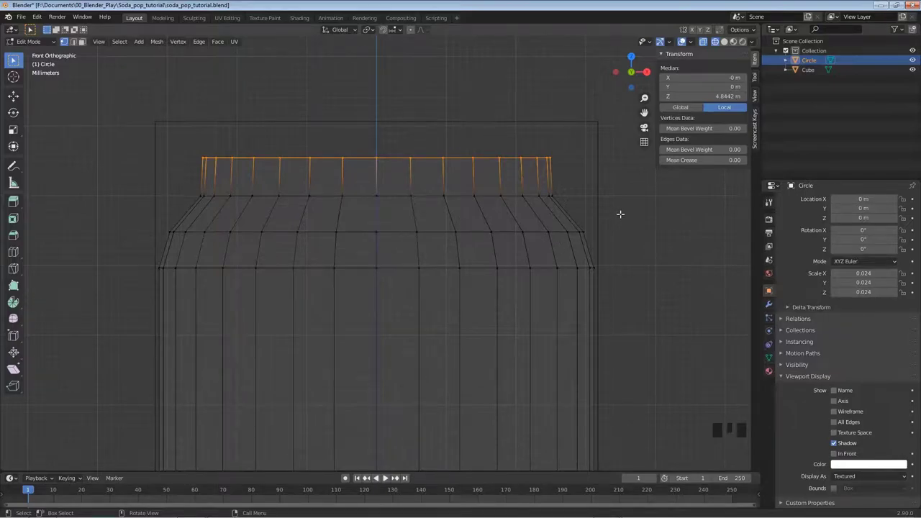
{"action": "key", "text": "e"}
{"action": "key", "text": "s"}
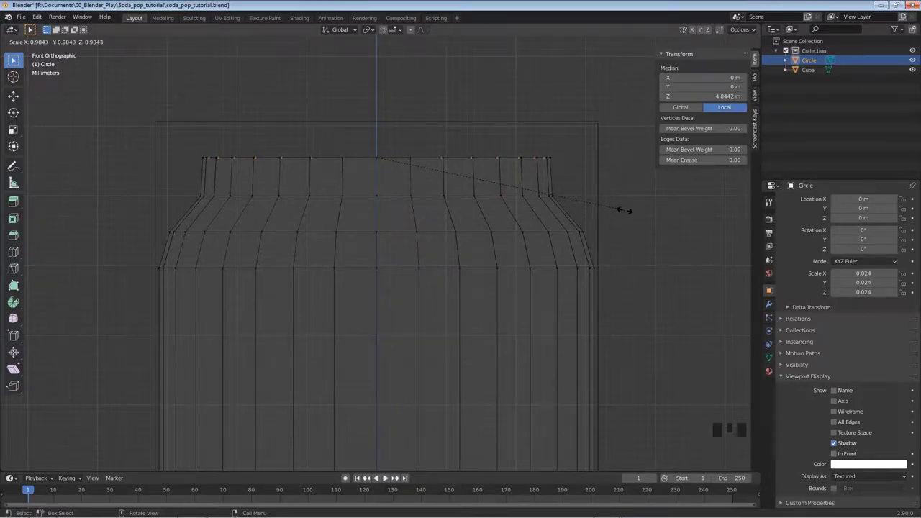
{"action": "right_click", "coordinate": [624, 209]}
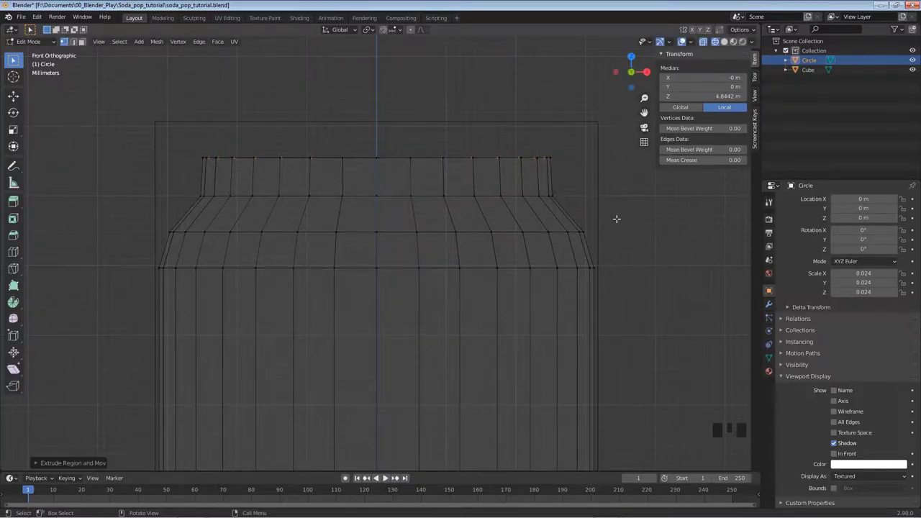
Switch to solid shading and sink the can's top face about 0.0034 m into the neck with Extrude Manifold.
{"action": "middle_click_drag", "start_coordinate": [531, 174], "coordinate": [512, 207]}
{"action": "key", "text": "z"}
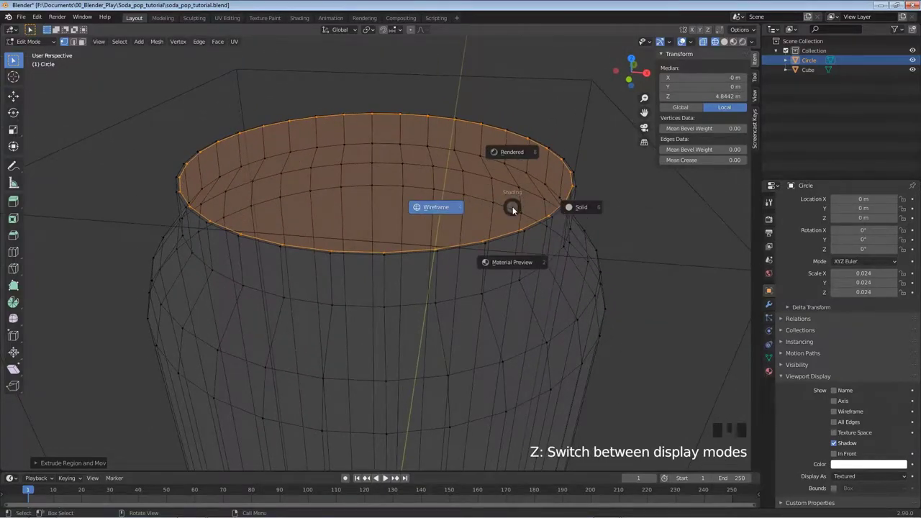
{"action": "left_click", "coordinate": [587, 205]}
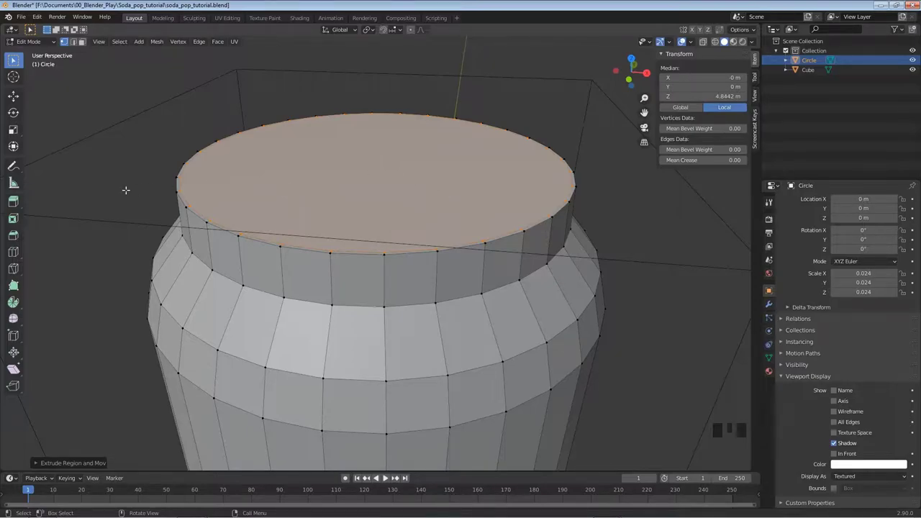
{"action": "left_click", "coordinate": [11, 204]}
{"action": "left_click", "coordinate": [11, 205]}
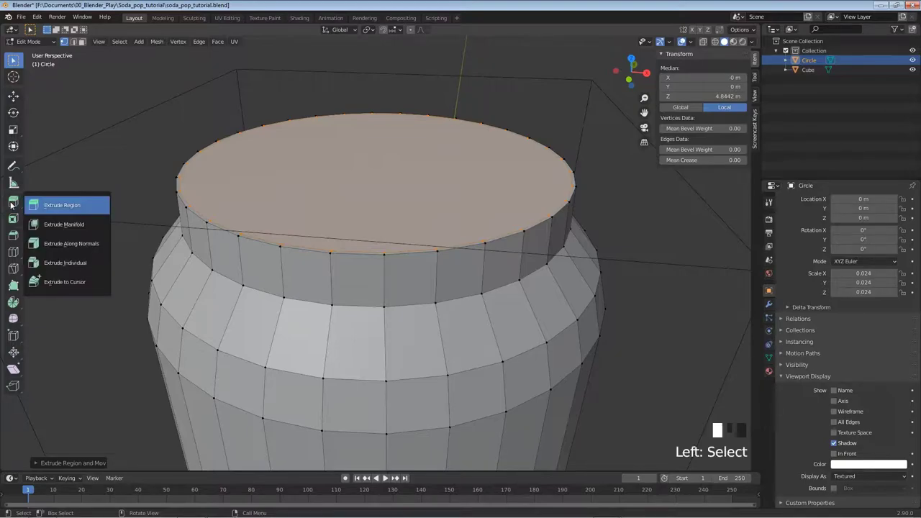
{"action": "left_click", "coordinate": [79, 225]}
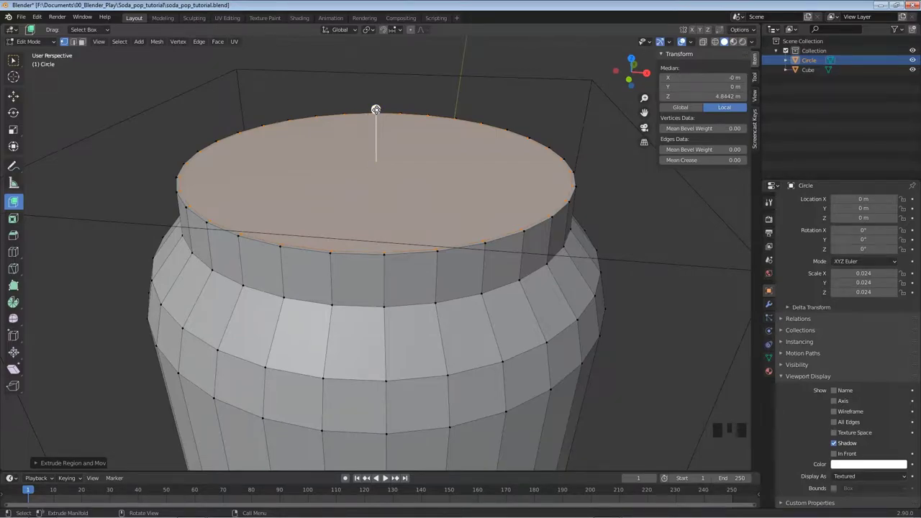
{"action": "left_click_drag", "start_coordinate": [376, 110], "coordinate": [385, 134]}
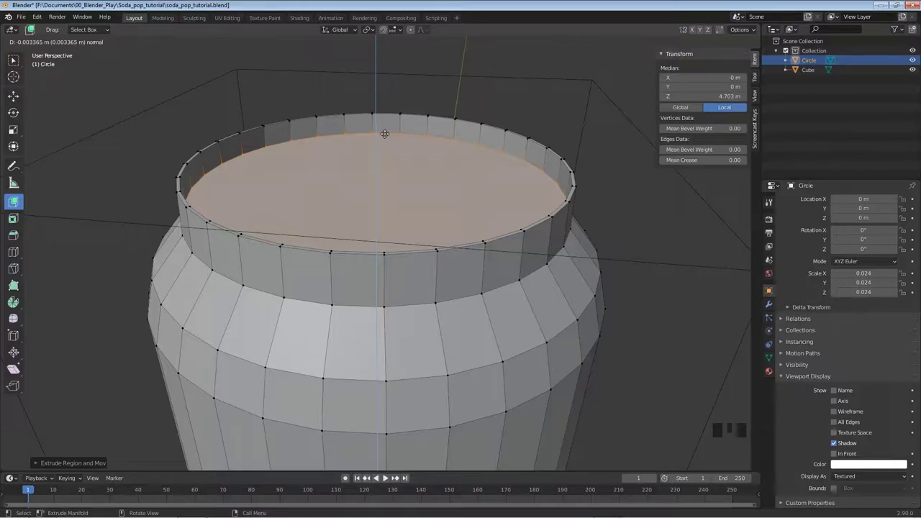
{"action": "left_click_drag", "start_coordinate": [386, 134], "coordinate": [382, 136]}
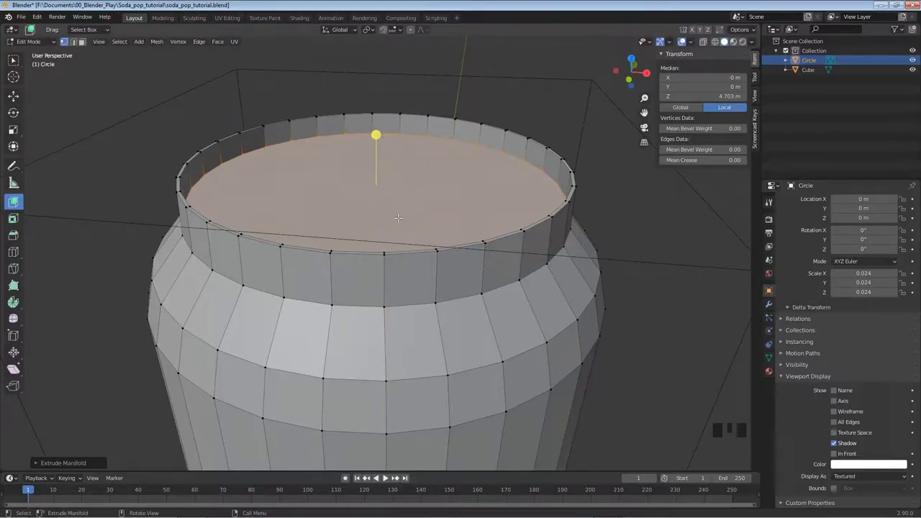
Return to Object Mode, look over the whole can and save the file.
{"action": "key", "text": "Tab"}
{"action": "middle_click_drag", "start_coordinate": [405, 239], "coordinate": [383, 240]}
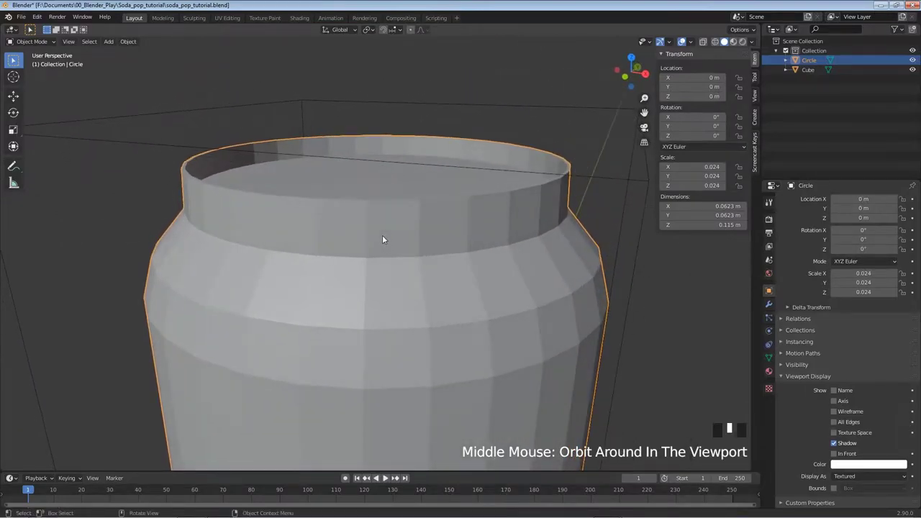
{"action": "scroll", "coordinate": [382, 240], "scroll_direction": "down", "scroll_amount": 2}
{"action": "scroll", "coordinate": [381, 239], "scroll_direction": "down", "scroll_amount": 3}
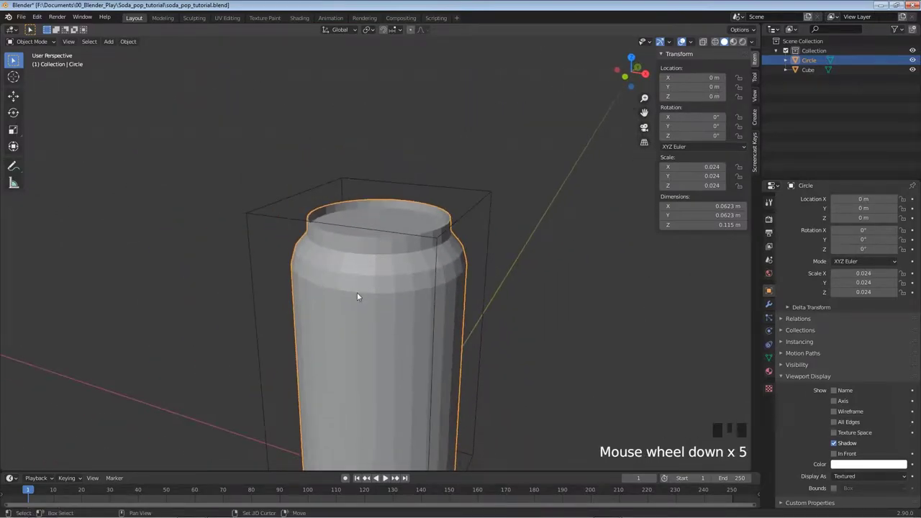
{"action": "middle_click_drag", "start_coordinate": [357, 298], "coordinate": [370, 195], "text": "shift"}
{"action": "middle_click_drag", "start_coordinate": [345, 289], "coordinate": [365, 288]}
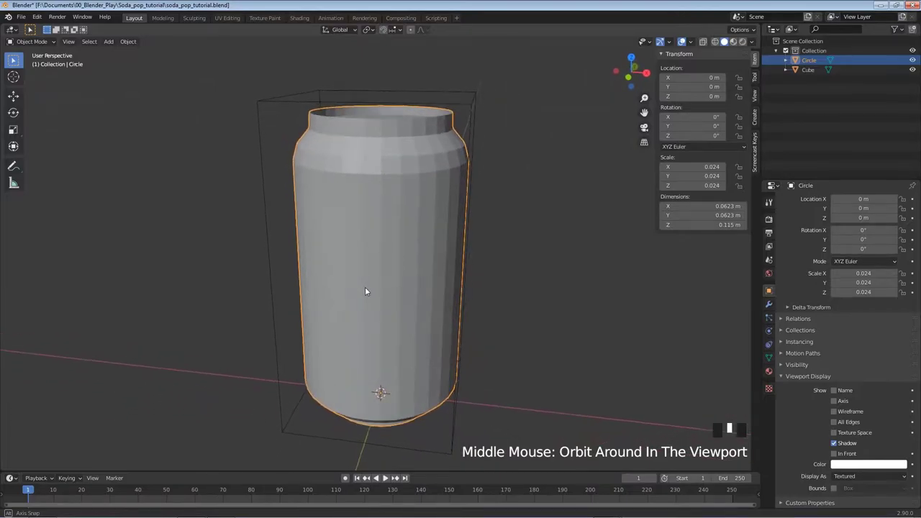
{"action": "key", "text": "ctrl+s"}
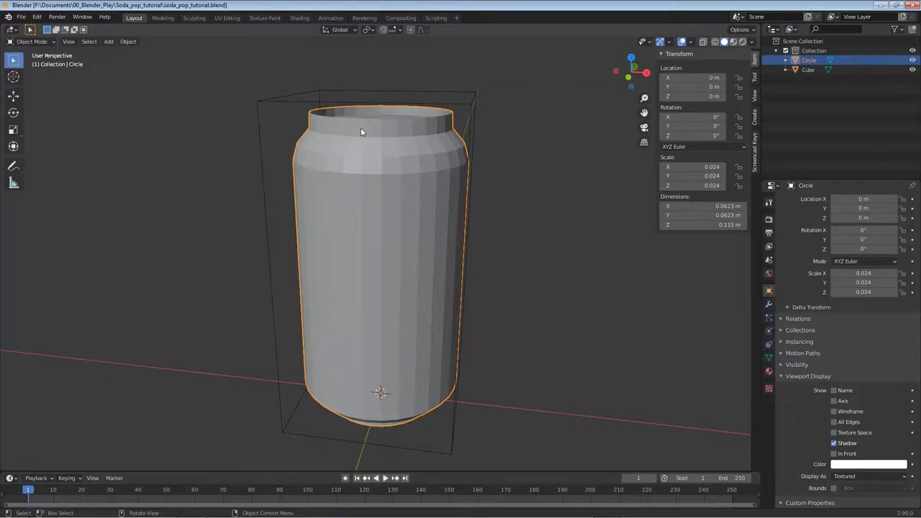
In Edit Mode, add a loop cut around the neck and slide it about 0.7 of the way up toward the rim.
{"action": "key", "text": "Tab"}
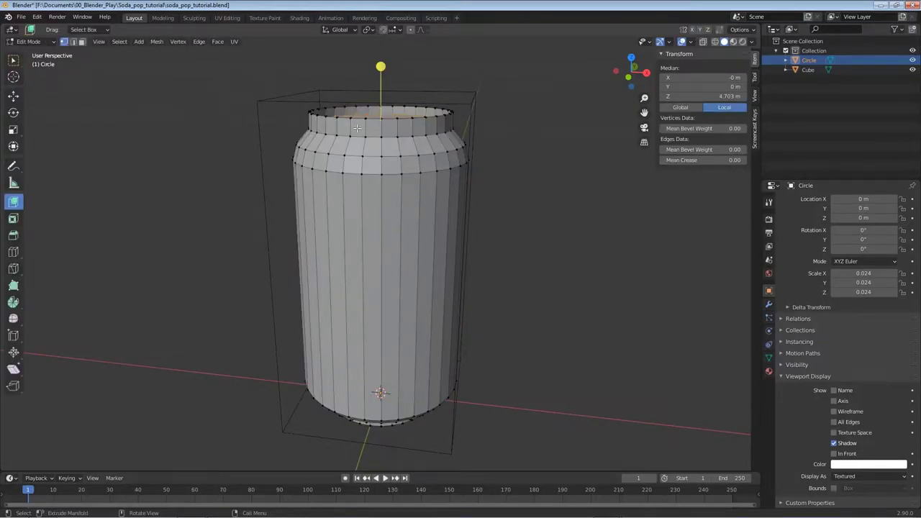
{"action": "left_click", "coordinate": [13, 62]}
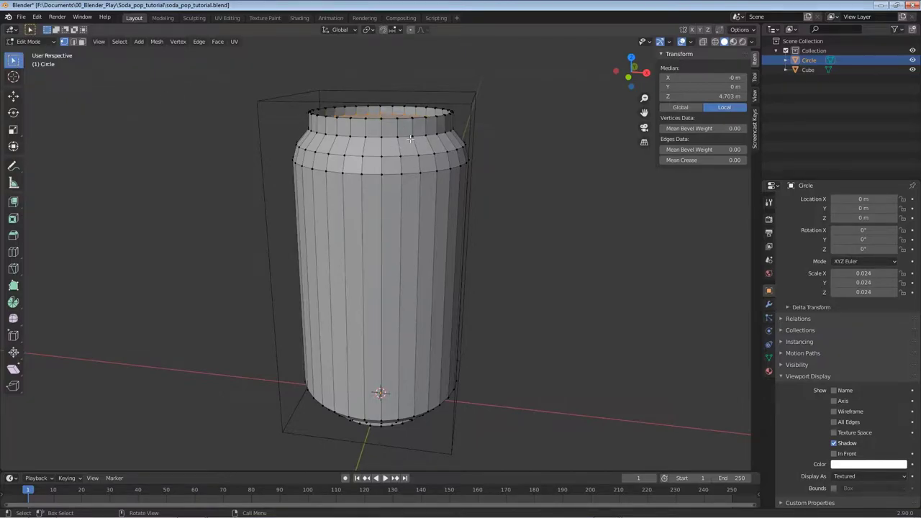
{"action": "scroll", "coordinate": [364, 148], "scroll_direction": "up", "scroll_amount": 4}
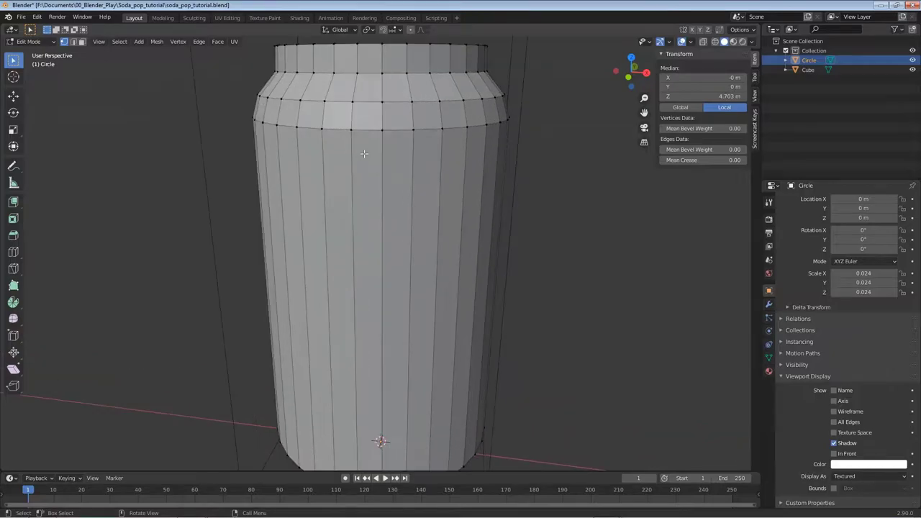
{"action": "scroll", "coordinate": [365, 154], "scroll_direction": "up", "scroll_amount": 2}
{"action": "middle_click_drag", "start_coordinate": [350, 124], "coordinate": [365, 302], "text": "shift"}
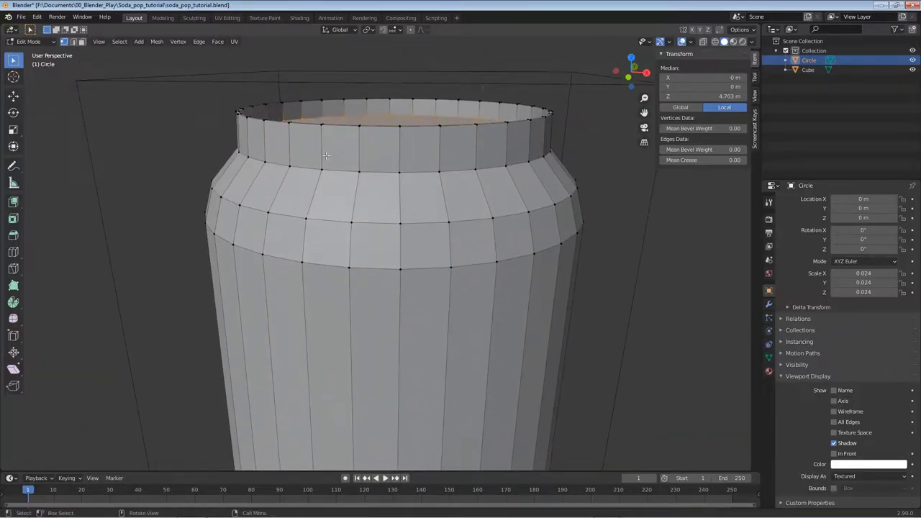
{"action": "key", "text": "ctrl+r"}
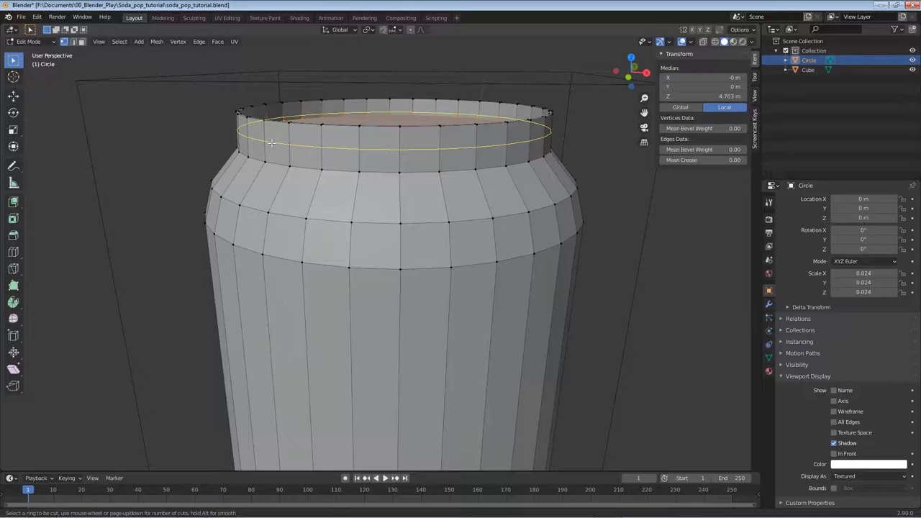
{"action": "left_click", "coordinate": [271, 142]}
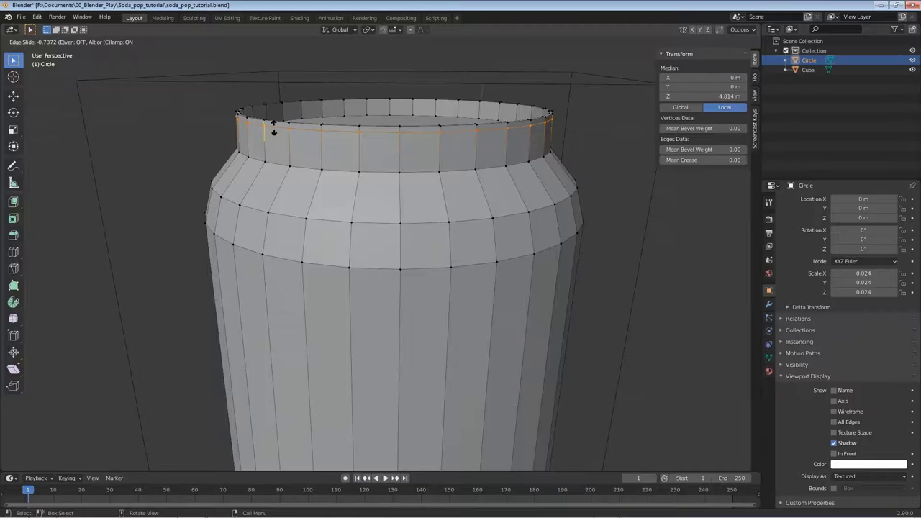
{"action": "left_click", "coordinate": [273, 128]}
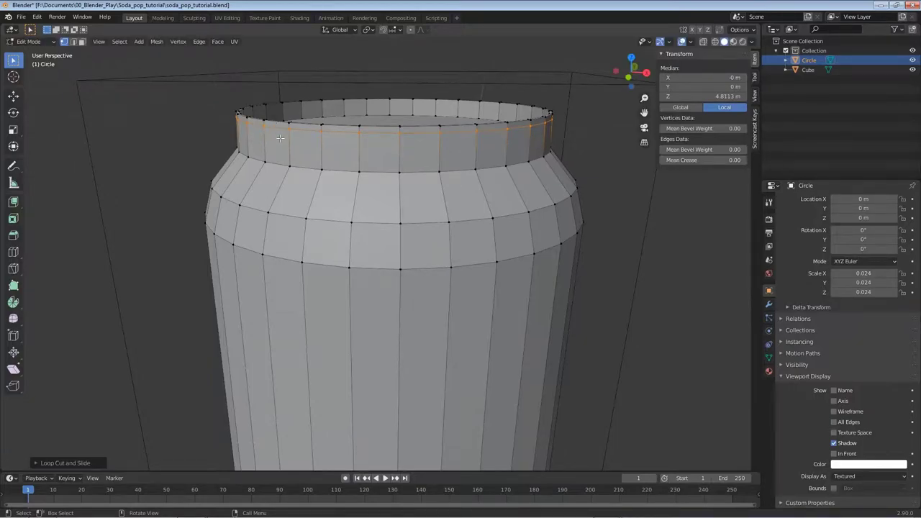
Select the narrow face loop around the outside of the rim and extrude it slightly outward along normals to form a lip.
{"action": "scroll", "coordinate": [366, 147], "scroll_direction": "up", "scroll_amount": 2}
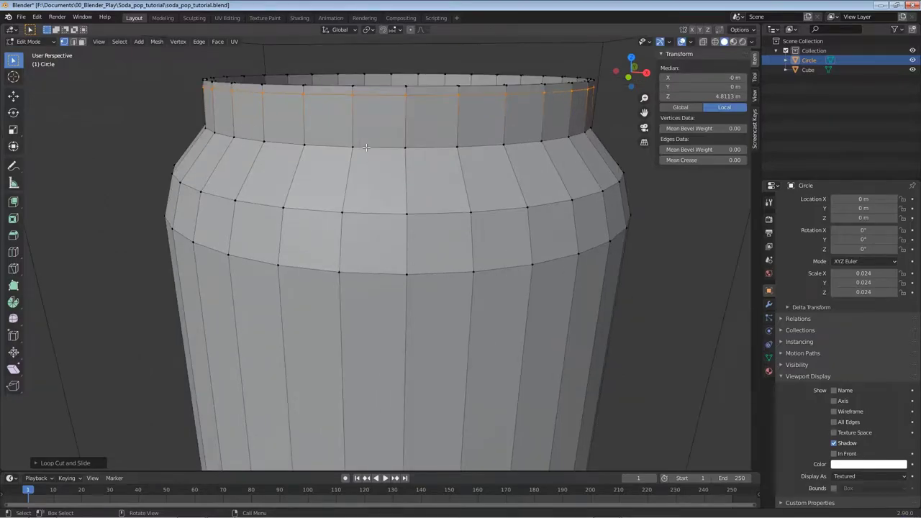
{"action": "scroll", "coordinate": [366, 147], "scroll_direction": "up", "scroll_amount": 1}
{"action": "scroll", "coordinate": [386, 112], "scroll_direction": "down", "scroll_amount": 2}
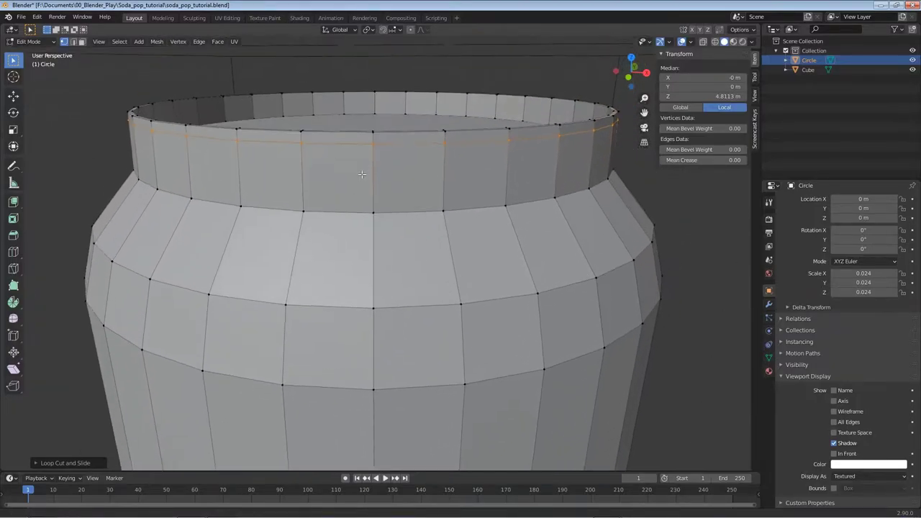
{"action": "middle_click_drag", "start_coordinate": [386, 112], "coordinate": [353, 190]}
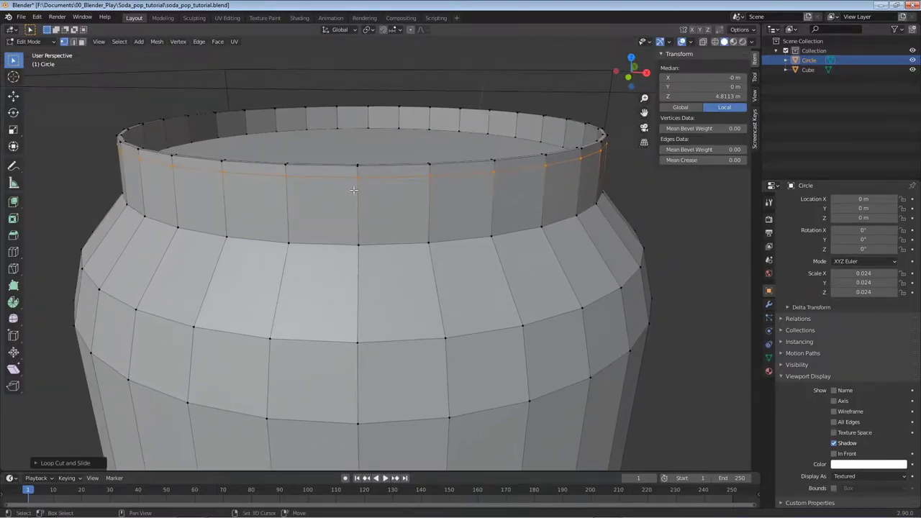
{"action": "left_click", "coordinate": [92, 50]}
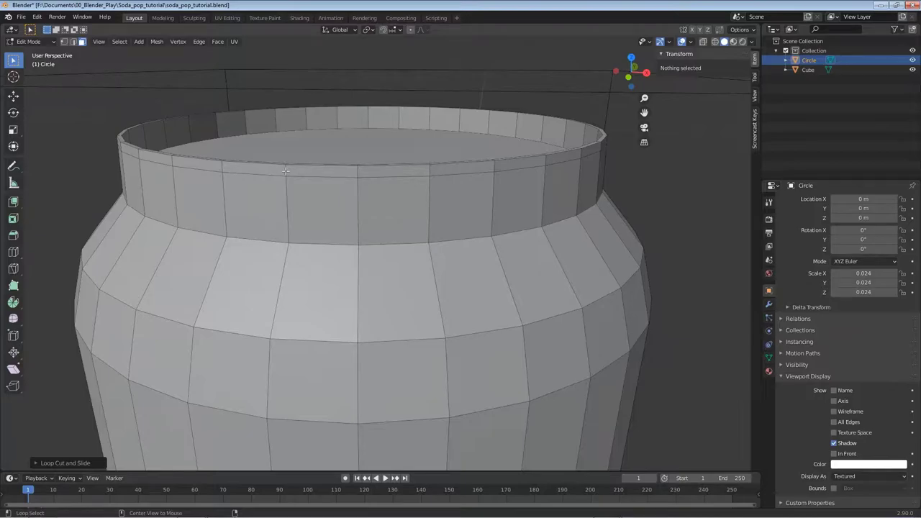
{"action": "left_click", "coordinate": [286, 171], "text": "alt"}
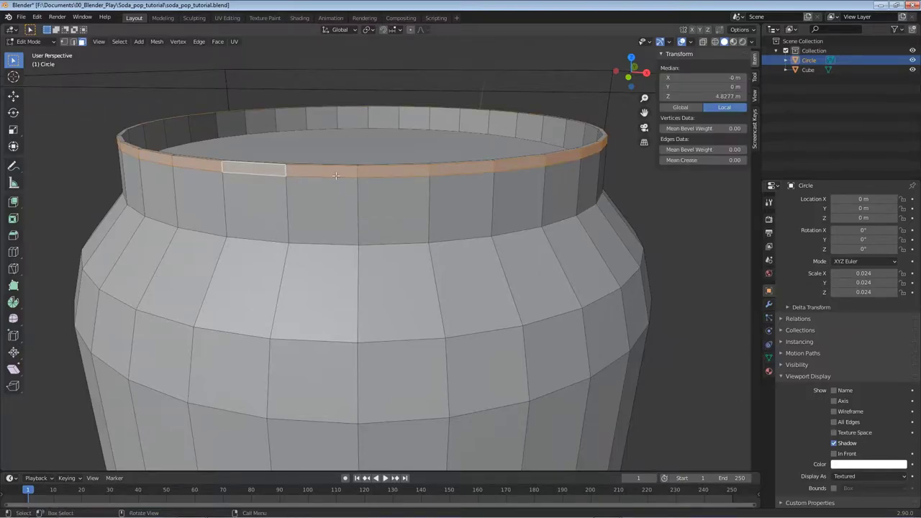
{"action": "left_click", "coordinate": [328, 173], "text": "alt"}
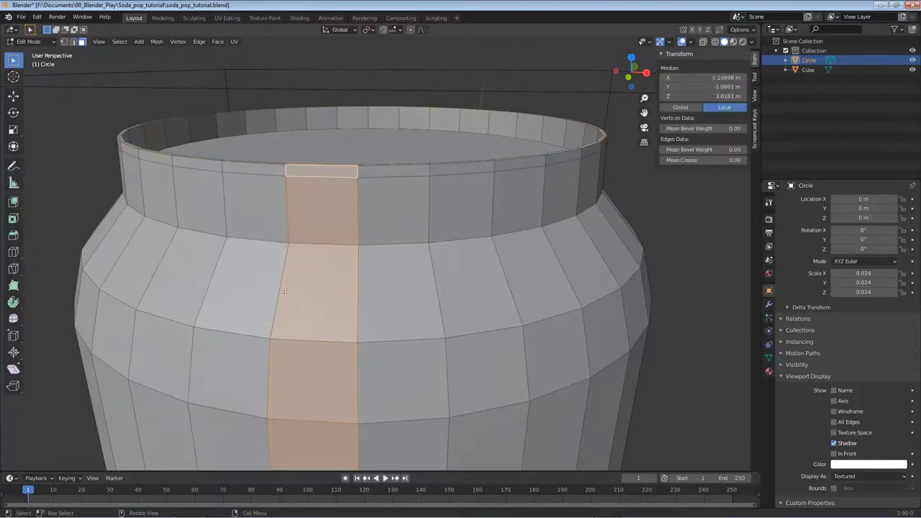
{"action": "left_click", "coordinate": [286, 172], "text": "alt"}
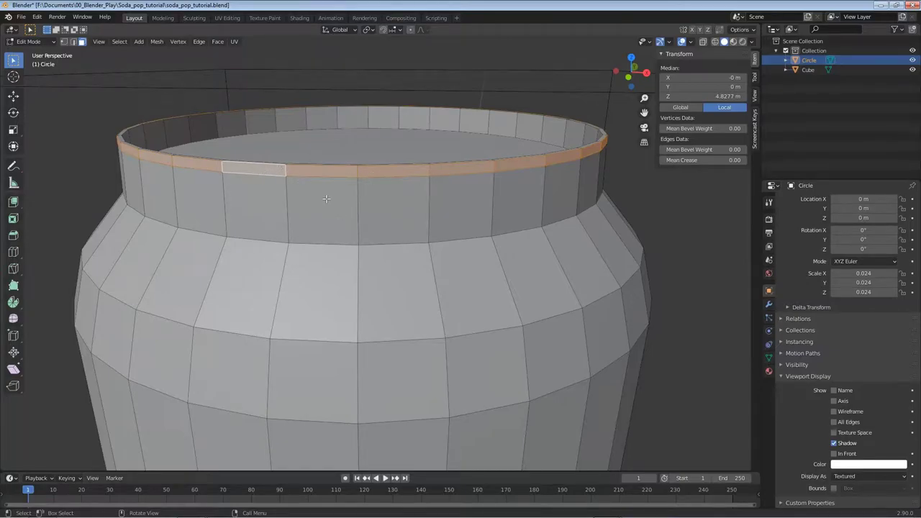
{"action": "left_click", "coordinate": [12, 203]}
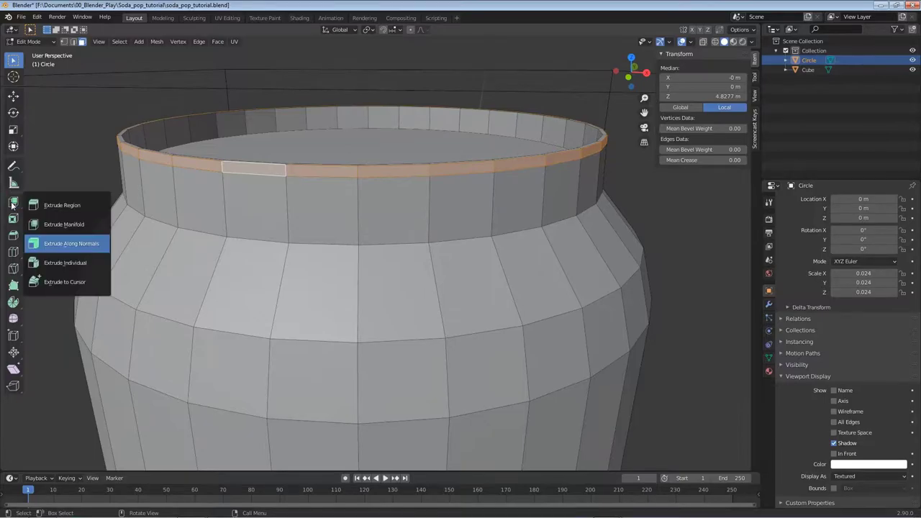
{"action": "left_click", "coordinate": [62, 243]}
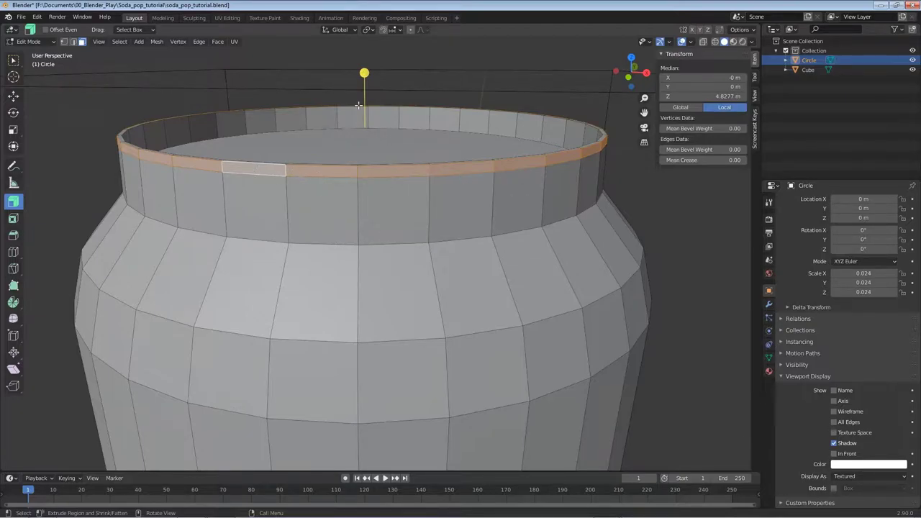
{"action": "left_click_drag", "start_coordinate": [365, 74], "coordinate": [571, 430]}
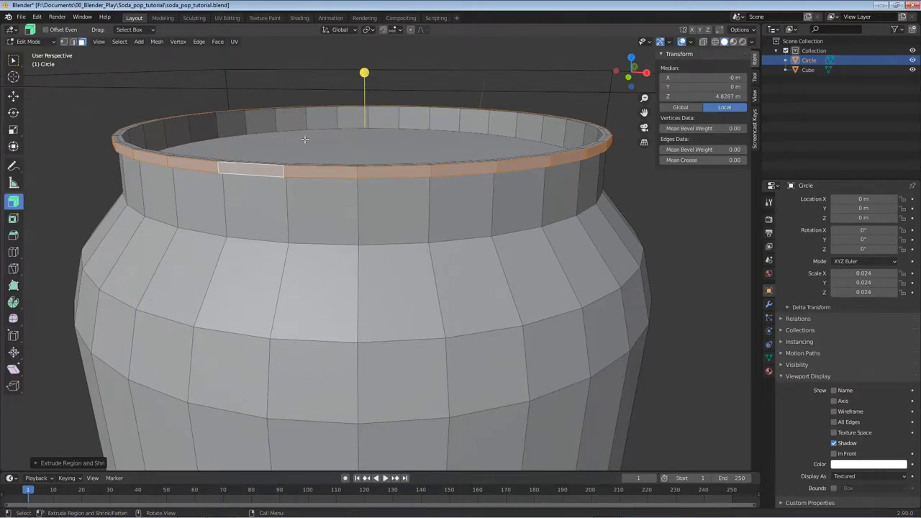
{"action": "left_click", "coordinate": [12, 62]}
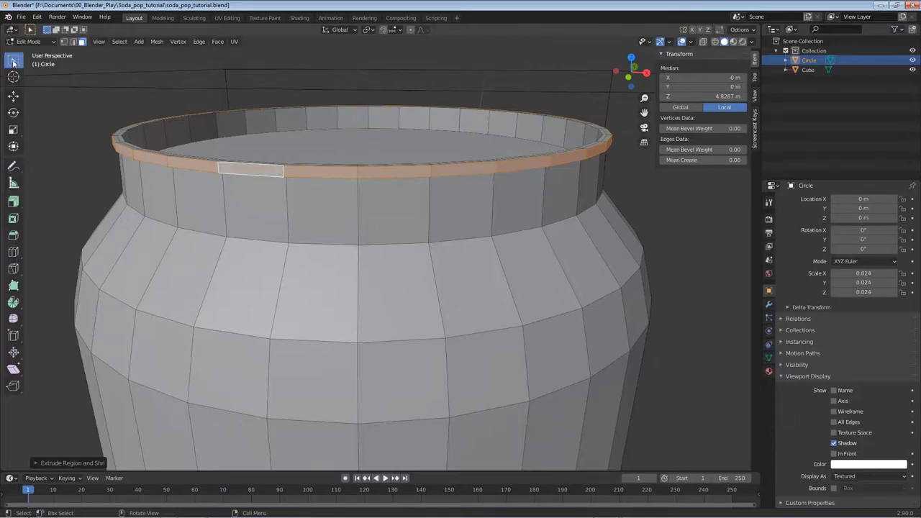
Return to Object Mode and examine the whole can with its lip.
{"action": "key", "text": "Tab"}
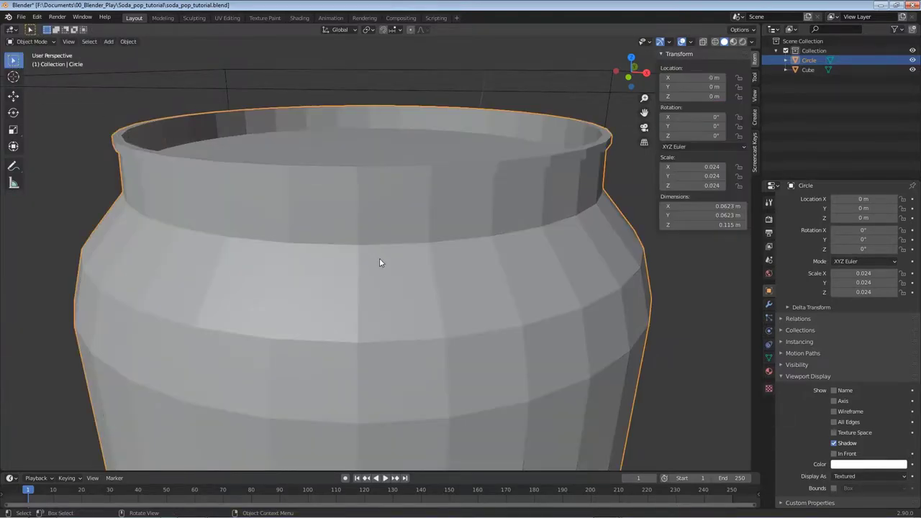
{"action": "scroll", "coordinate": [380, 259], "scroll_direction": "down", "scroll_amount": 4}
{"action": "middle_click_drag", "start_coordinate": [380, 260], "coordinate": [406, 300]}
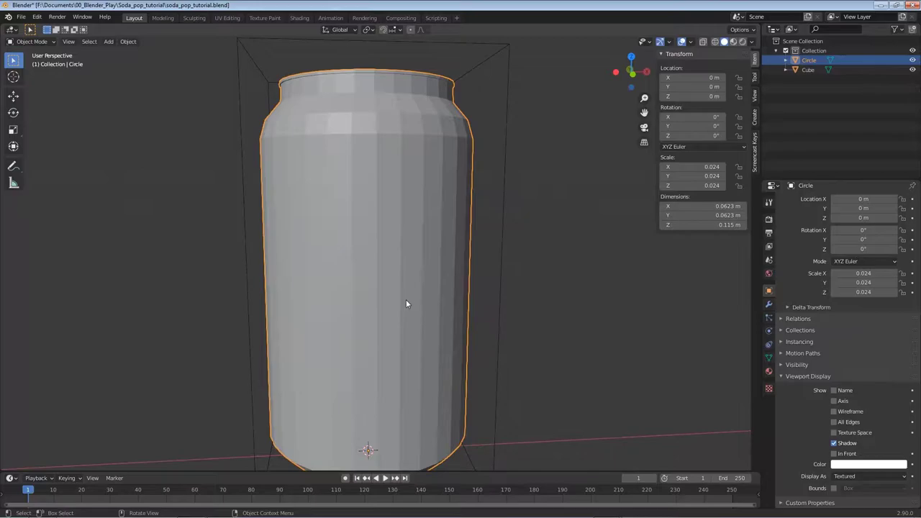
Save the file and apply smooth shading to the can.
{"action": "scroll", "coordinate": [405, 315], "scroll_direction": "down", "scroll_amount": 1}
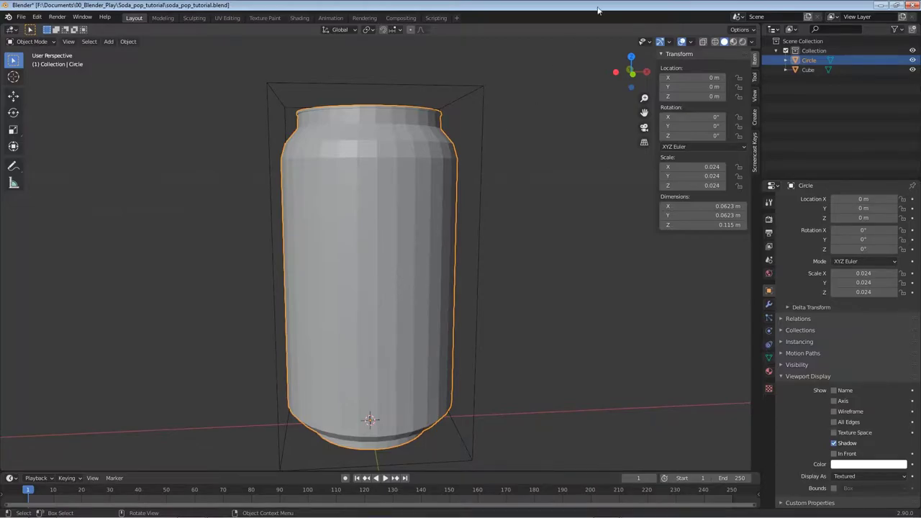
{"action": "key", "text": "ctrl+s"}
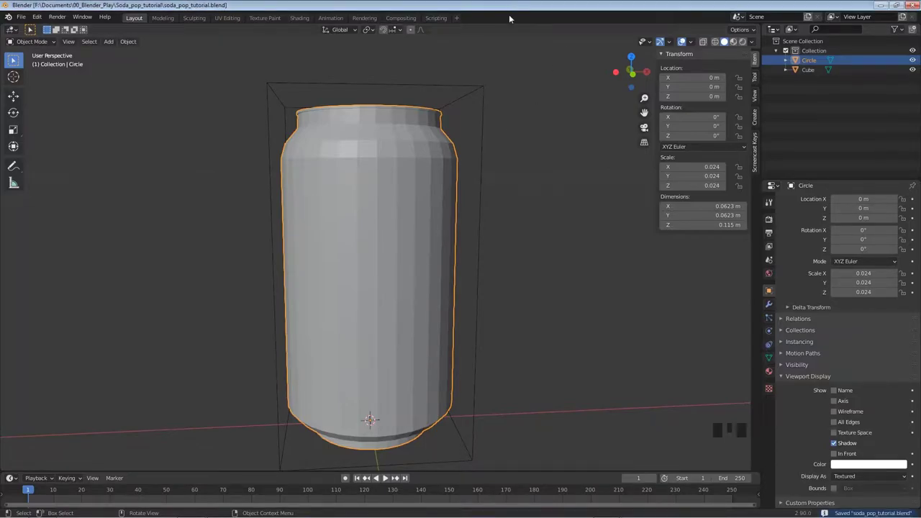
{"action": "right_click", "coordinate": [378, 213]}
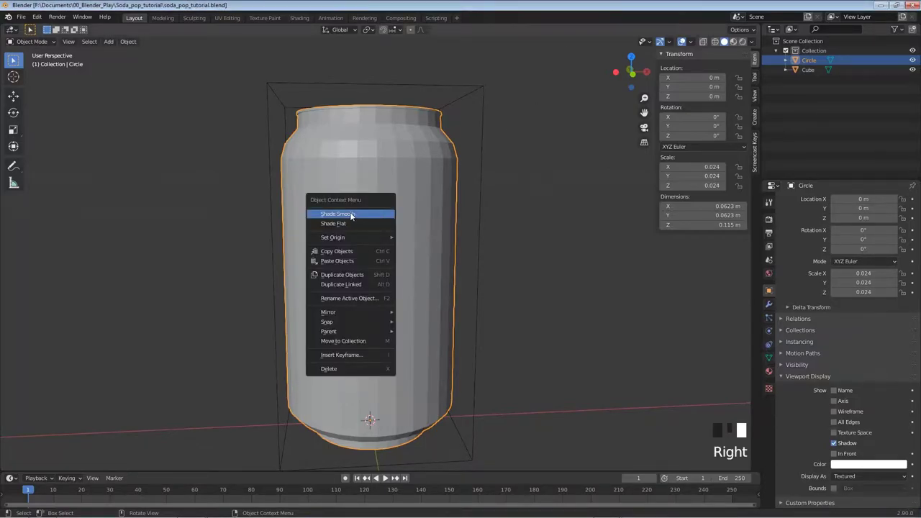
{"action": "left_click", "coordinate": [352, 215]}
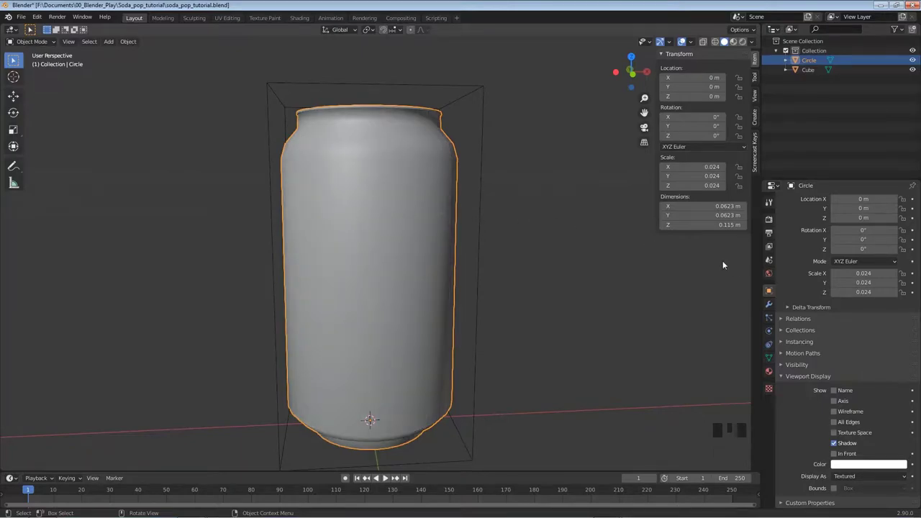
Add a Subdivision Surface modifier to the can and set its viewport levels to 2.
{"action": "left_click", "coordinate": [769, 304]}
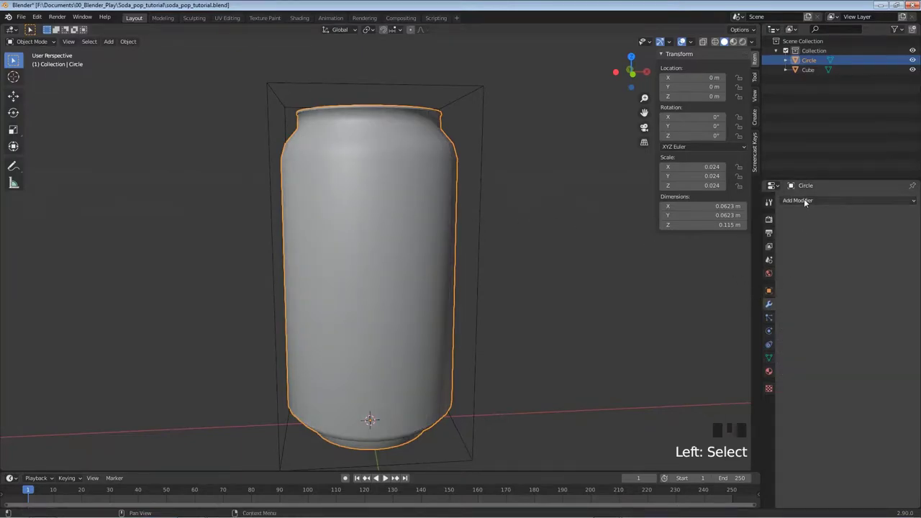
{"action": "left_click", "coordinate": [804, 200]}
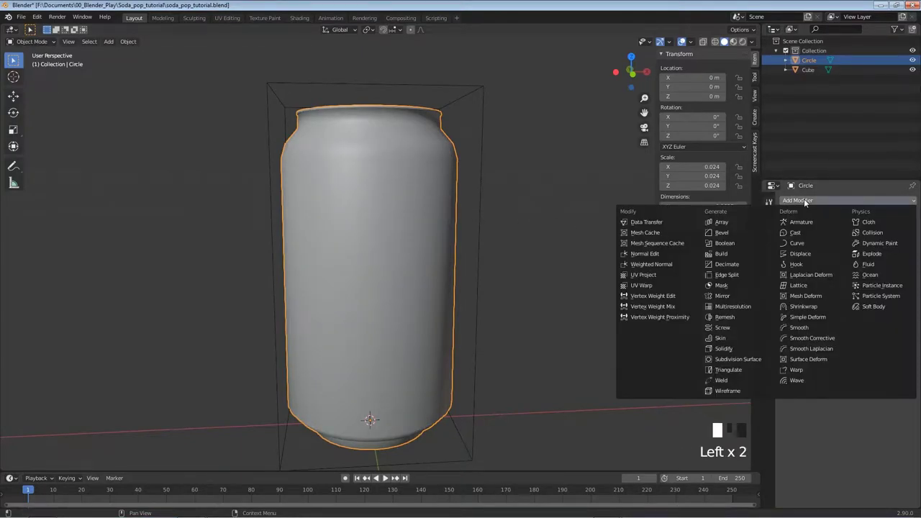
{"action": "left_click", "coordinate": [727, 358]}
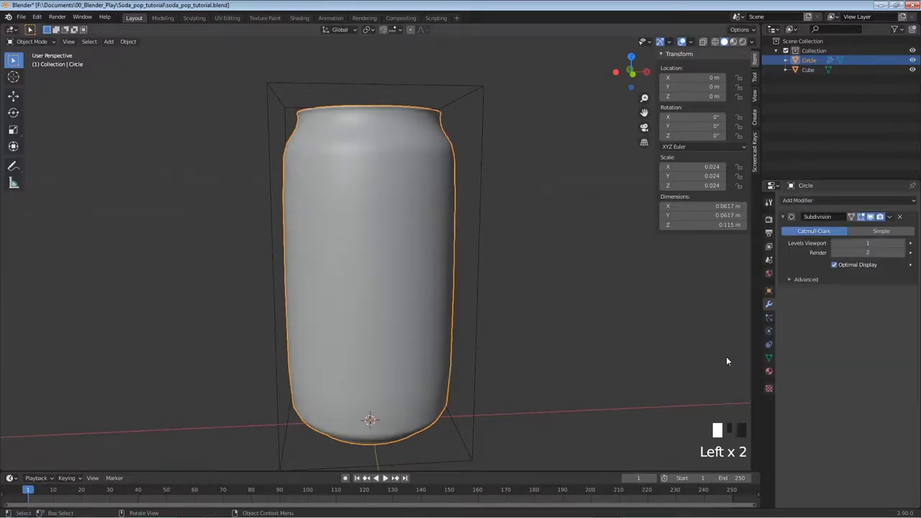
{"action": "left_click", "coordinate": [901, 243]}
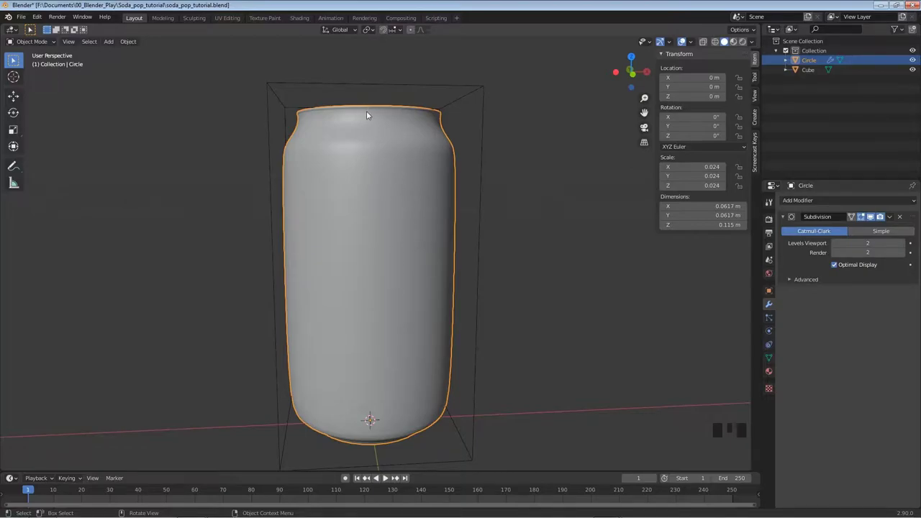
In Edit Mode, select the recessed top face and set its mean crease to 1.00.
{"action": "middle_click_drag", "start_coordinate": [381, 120], "coordinate": [376, 137]}
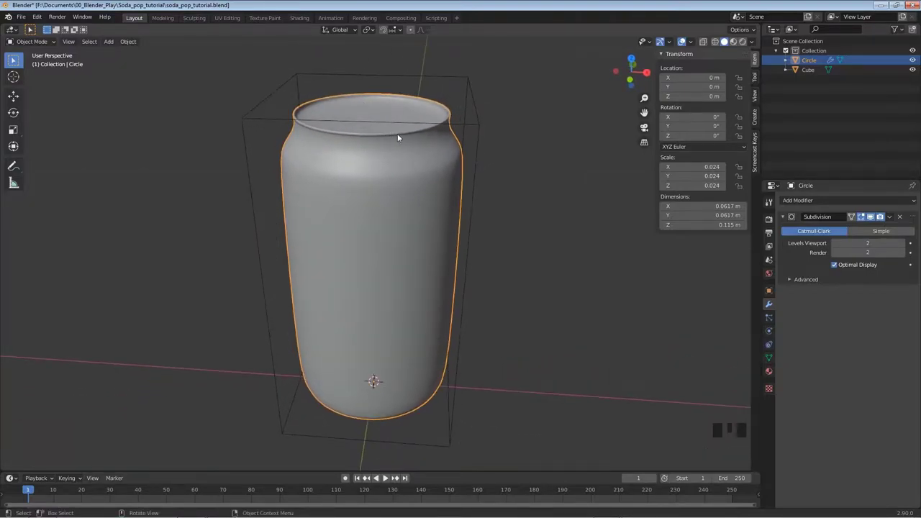
{"action": "key", "text": "Tab"}
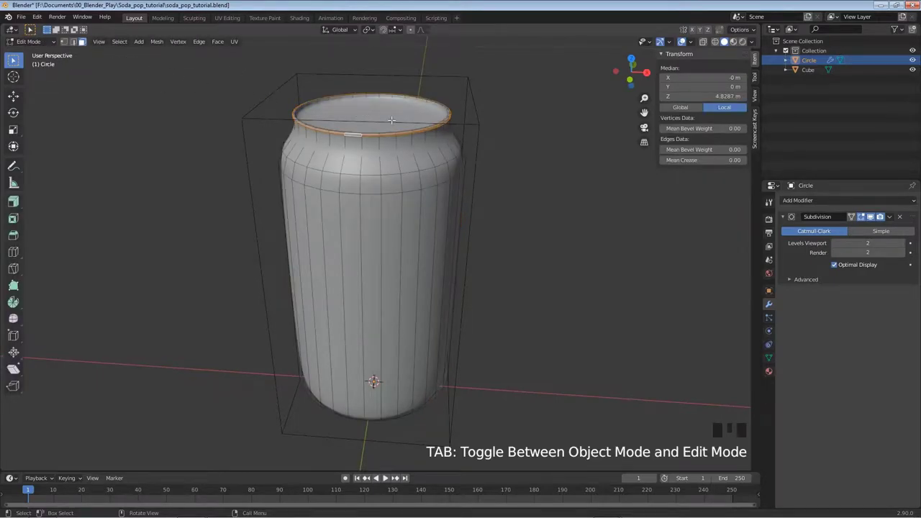
{"action": "left_click", "coordinate": [375, 119]}
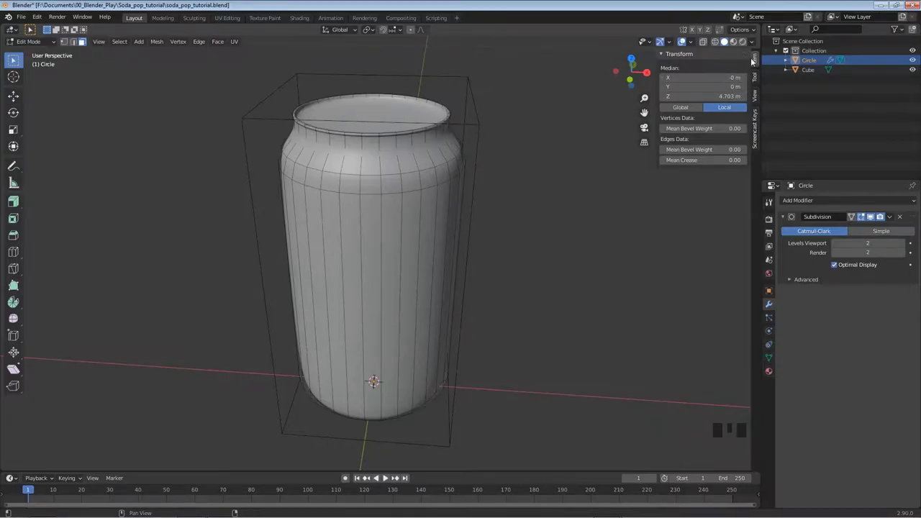
{"action": "left_click_drag", "start_coordinate": [677, 160], "coordinate": [735, 160]}
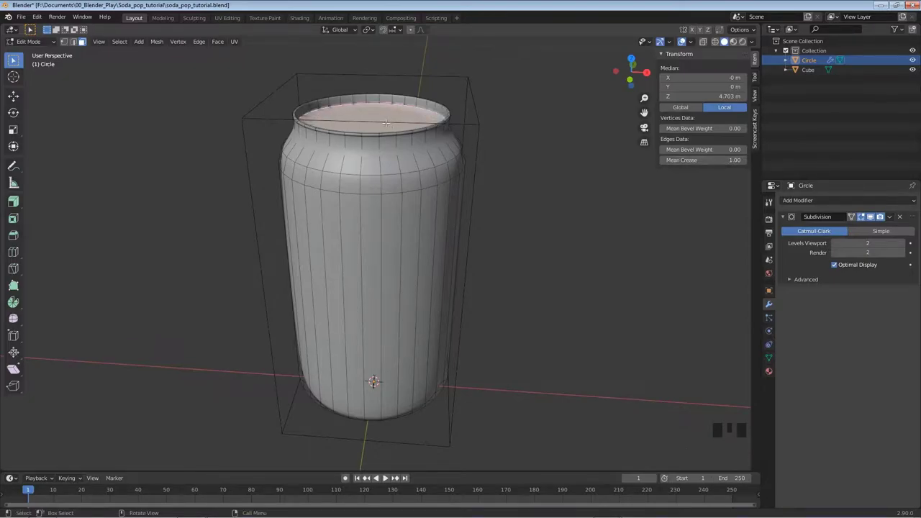
Inset the recessed top face about 0.077 m and inspect the neck and rim in Object Mode.
{"action": "scroll", "coordinate": [386, 123], "scroll_direction": "up", "scroll_amount": 2}
{"action": "middle_click_drag", "start_coordinate": [386, 123], "coordinate": [350, 232], "text": "shift"}
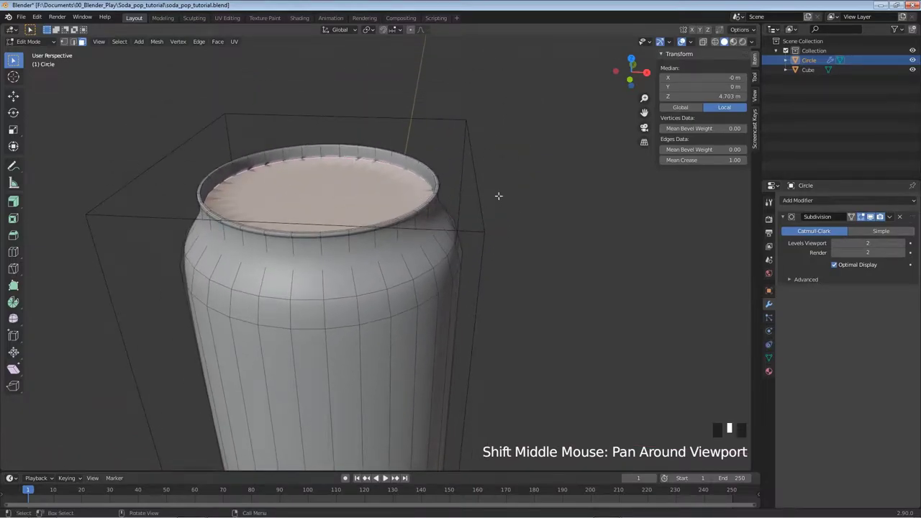
{"action": "key", "text": "i"}
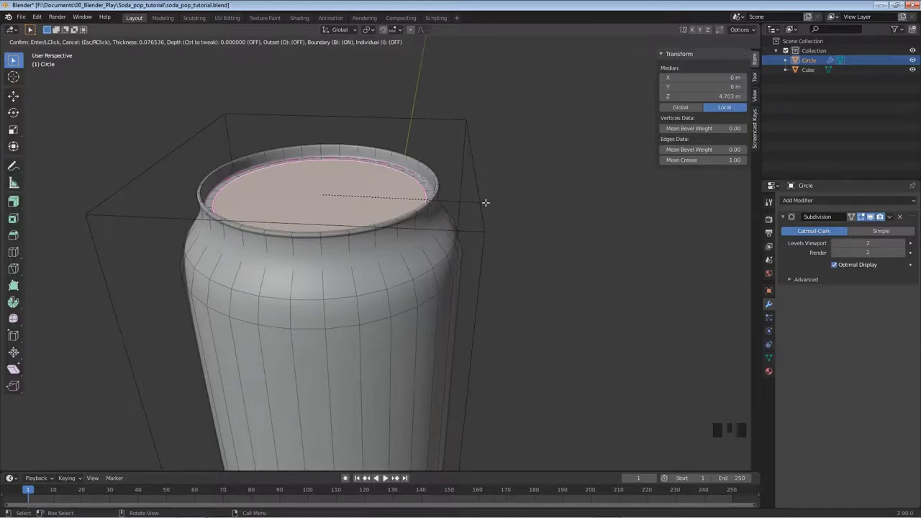
{"action": "left_click", "coordinate": [486, 203]}
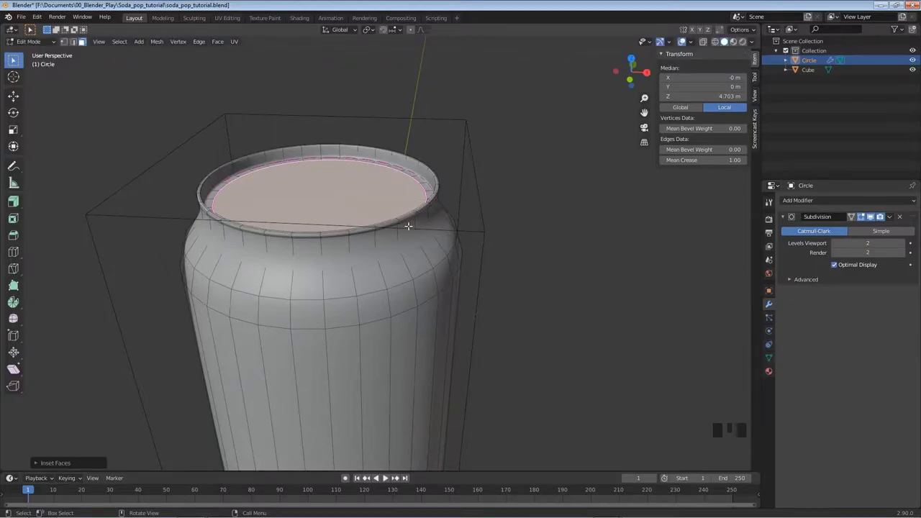
{"action": "key", "text": "Tab"}
{"action": "middle_click_drag", "start_coordinate": [388, 259], "coordinate": [349, 238]}
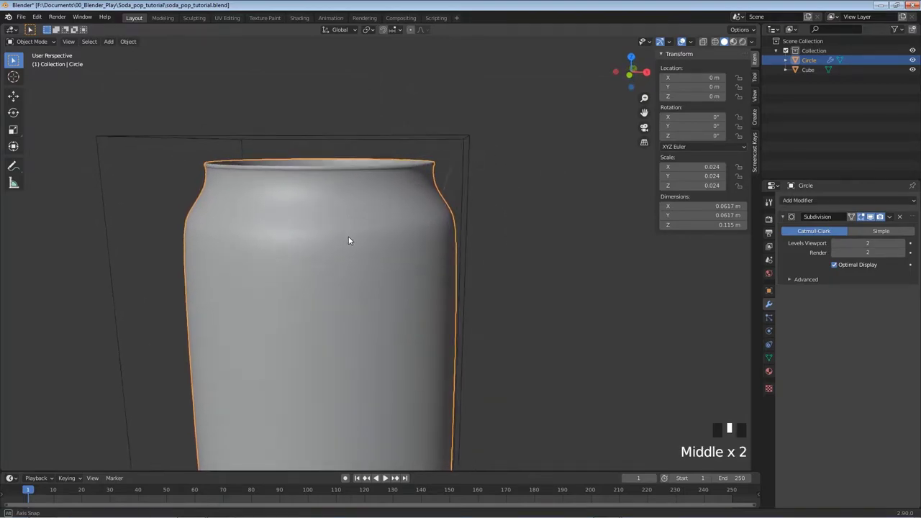
{"action": "scroll", "coordinate": [335, 198], "scroll_direction": "up", "scroll_amount": 2}
{"action": "middle_click_drag", "start_coordinate": [301, 154], "coordinate": [332, 152]}
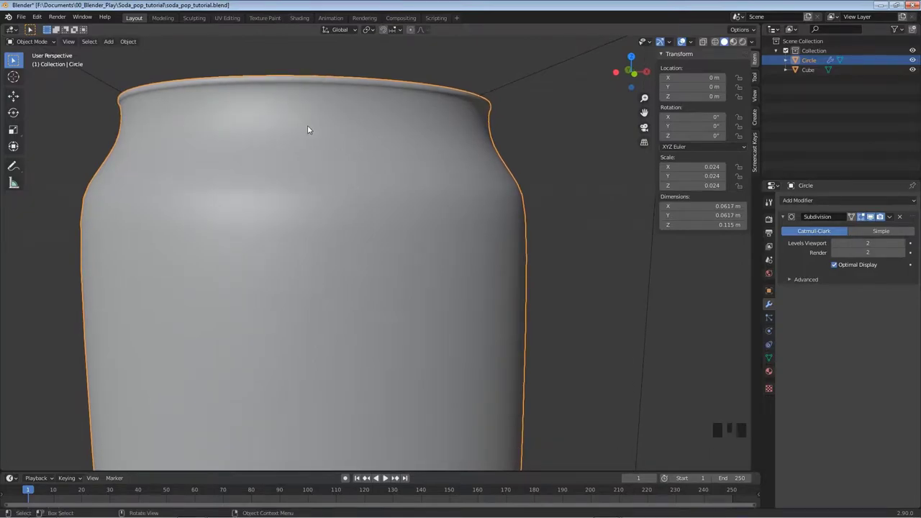
In Edit Mode, show the mesh as wireframe, switch to edge selection and select an edge under the rim lip.
{"action": "key", "text": "Tab"}
{"action": "middle_click_drag", "start_coordinate": [308, 122], "coordinate": [391, 147]}
{"action": "scroll", "coordinate": [394, 136], "scroll_direction": "up", "scroll_amount": 2}
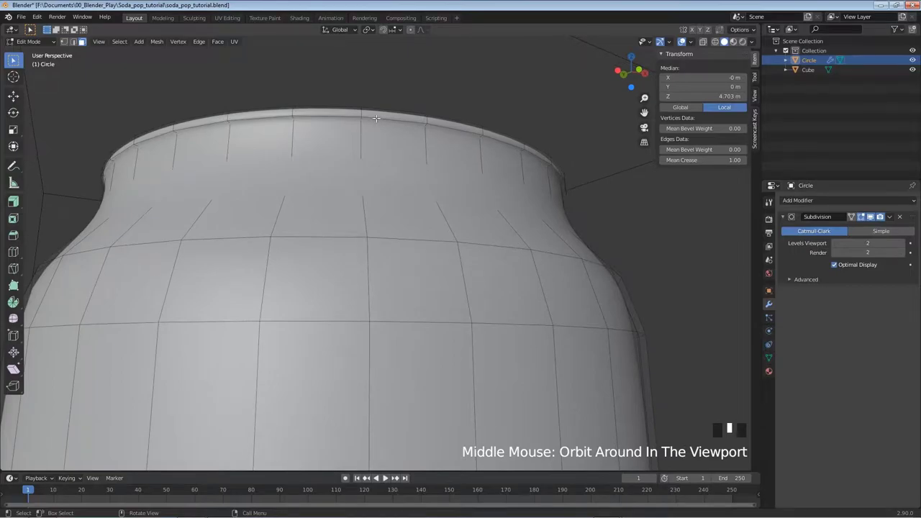
{"action": "key", "text": "z"}
{"action": "left_click", "coordinate": [334, 120]}
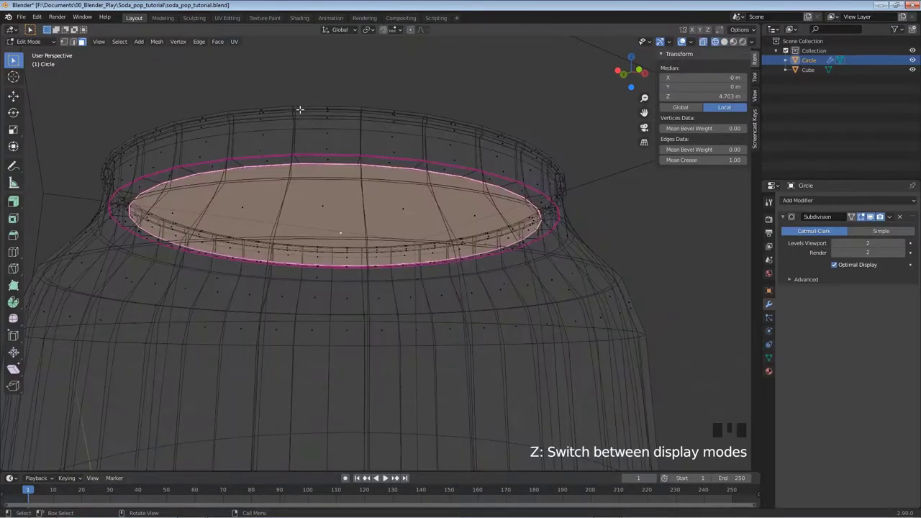
{"action": "left_click", "coordinate": [74, 42]}
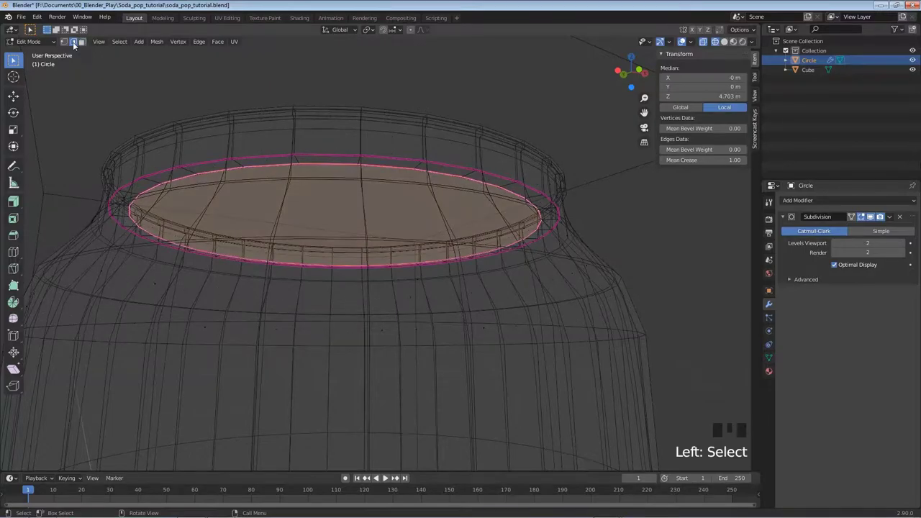
{"action": "double_click", "coordinate": [315, 121]}
{"action": "mouse_move", "coordinate": [343, 135]}
{"action": "middle_mouse_down"}
{"action": "mouse_move", "coordinate": [356, 130]}
{"action": "mouse_move", "coordinate": [352, 136]}
{"action": "middle_mouse_up"}
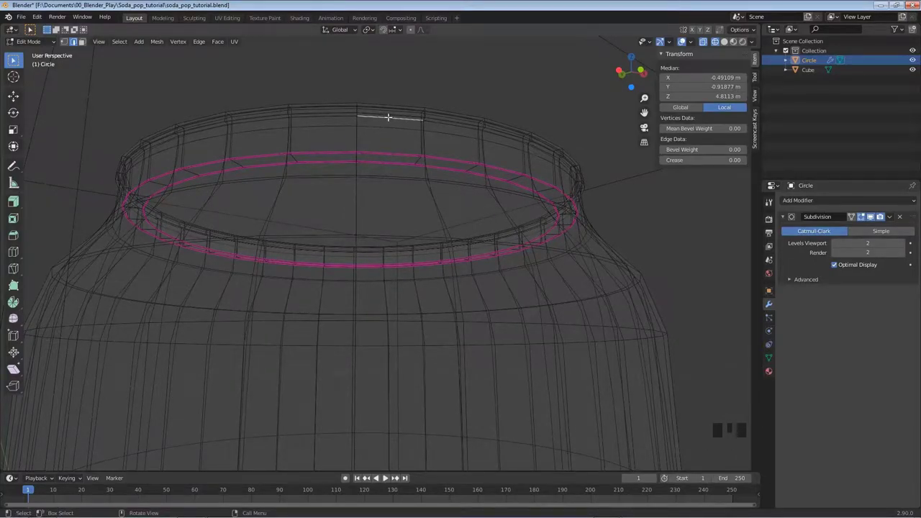
Select the whole edge loop beneath the rim lip and, back in solid shading, set its mean crease to 1.00.
{"action": "key", "text": "z"}
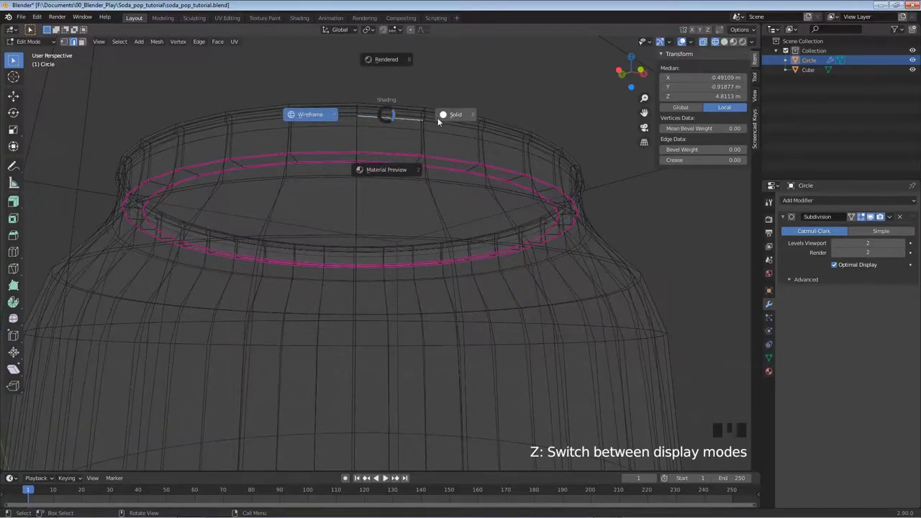
{"action": "left_click", "coordinate": [432, 117]}
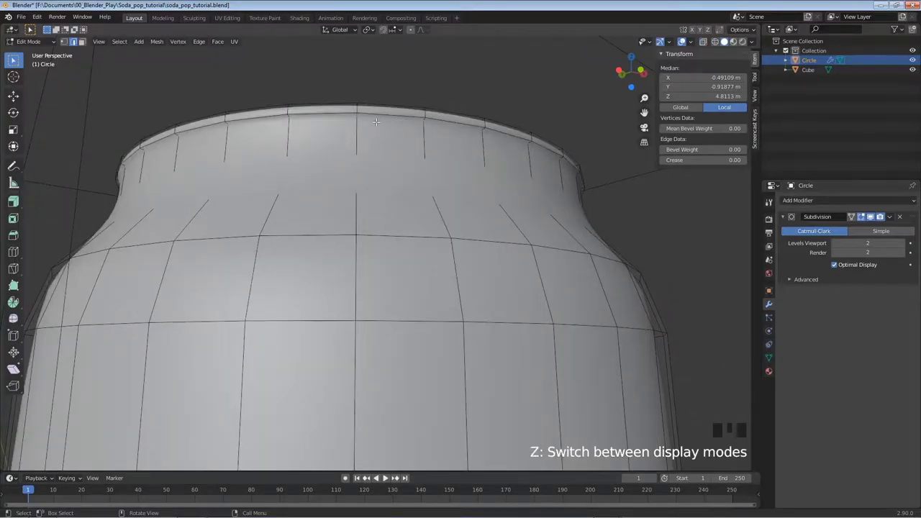
{"action": "key", "text": "z"}
{"action": "left_click", "coordinate": [307, 121]}
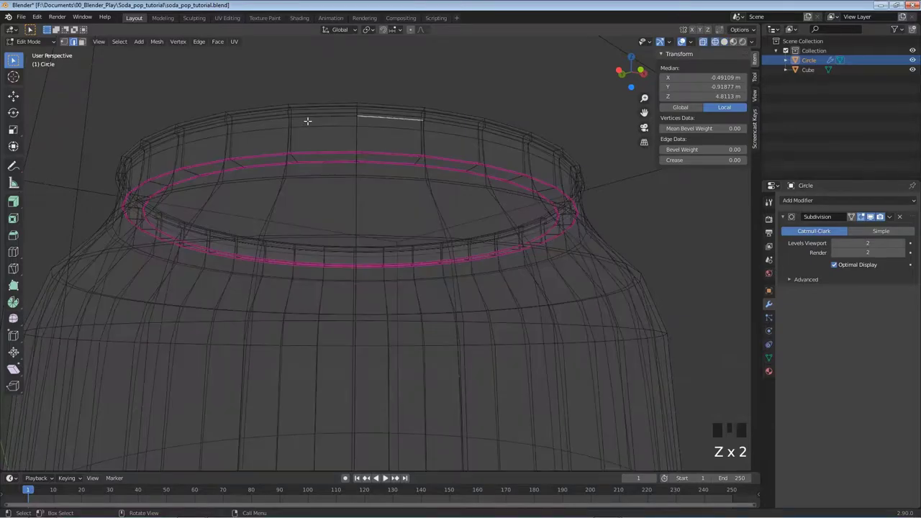
{"action": "key", "text": "alt"}
{"action": "left_click", "coordinate": [356, 116], "text": "alt"}
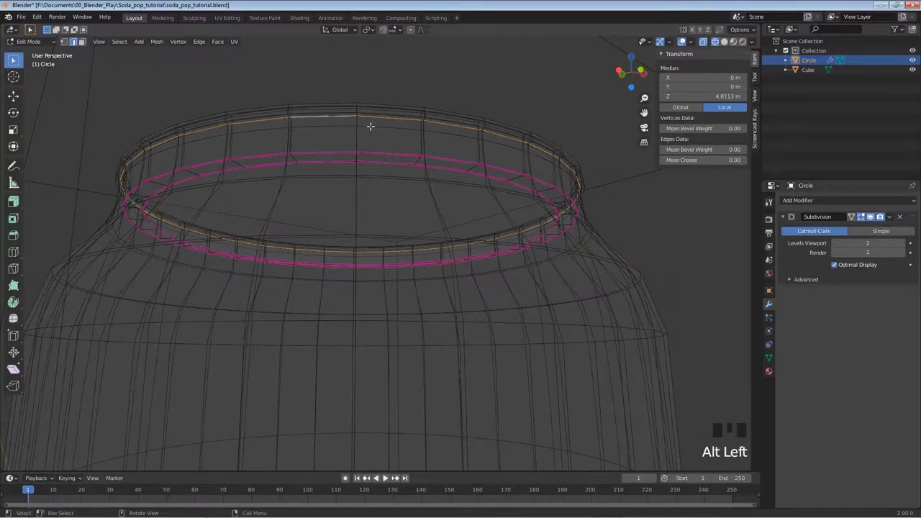
{"action": "key", "text": "z"}
{"action": "left_click", "coordinate": [430, 126]}
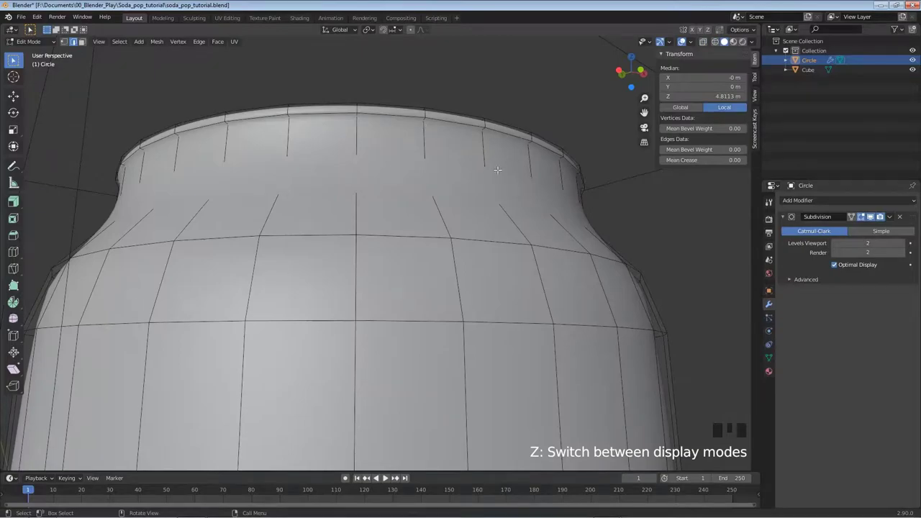
{"action": "left_click_drag", "start_coordinate": [673, 161], "coordinate": [727, 160]}
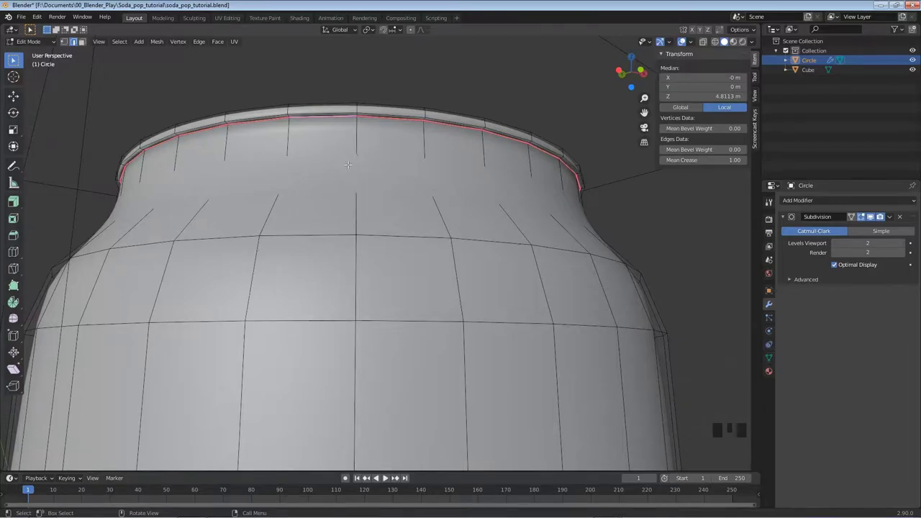
Return to Object Mode and examine the creased lip, the neck and the whole can from several angles.
{"action": "key", "text": "Tab"}
{"action": "middle_click_drag", "start_coordinate": [367, 181], "coordinate": [360, 262]}
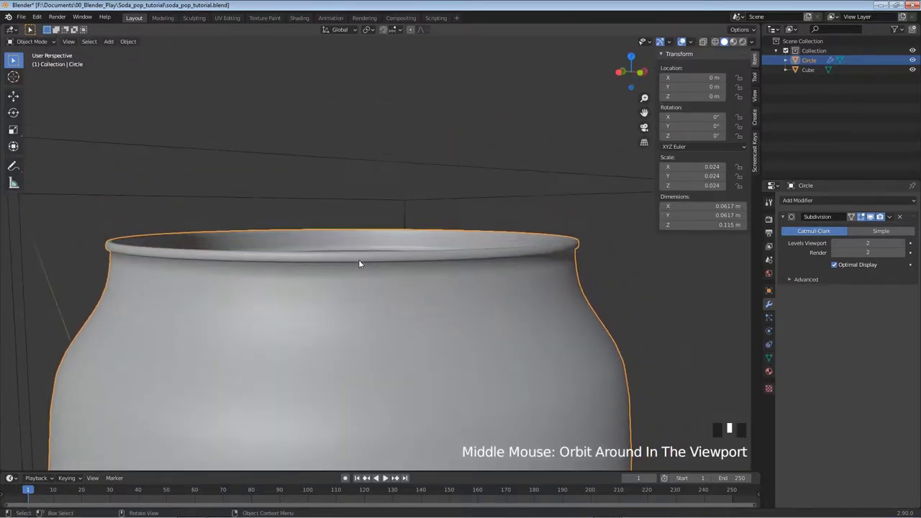
{"action": "scroll", "coordinate": [356, 270], "scroll_direction": "down", "scroll_amount": 3}
{"action": "scroll", "coordinate": [353, 288], "scroll_direction": "down", "scroll_amount": 2}
{"action": "middle_click_drag", "start_coordinate": [356, 319], "coordinate": [344, 269], "text": "shift"}
{"action": "scroll", "coordinate": [337, 277], "scroll_direction": "down", "scroll_amount": 1}
{"action": "scroll", "coordinate": [343, 219], "scroll_direction": "up", "scroll_amount": 2}
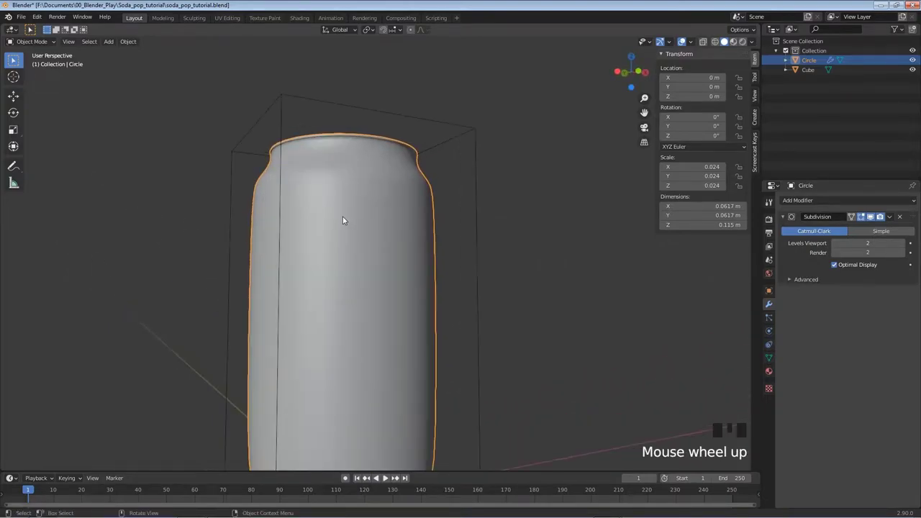
{"action": "mouse_move", "coordinate": [349, 216]}
{"action": "middle_mouse_down"}
{"action": "mouse_move", "coordinate": [344, 243]}
{"action": "mouse_move", "coordinate": [341, 226]}
{"action": "middle_mouse_up"}
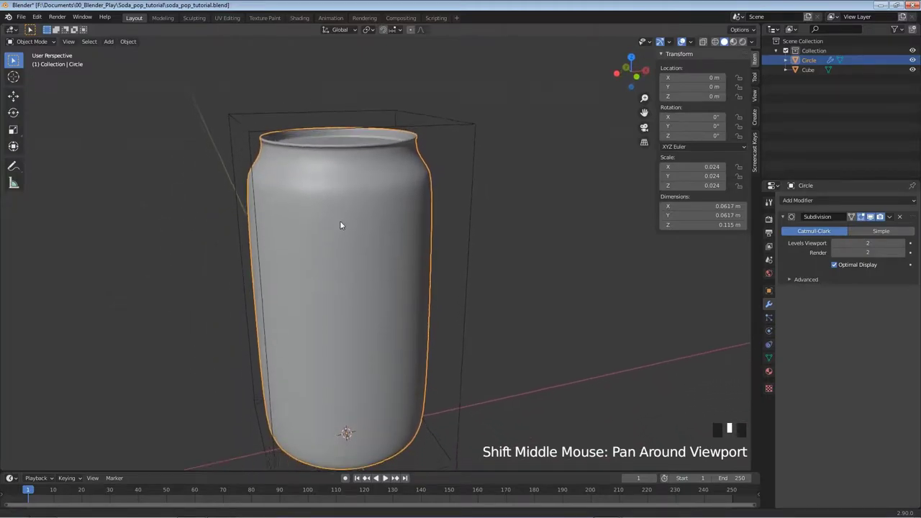
{"action": "scroll", "coordinate": [346, 170], "scroll_direction": "up", "scroll_amount": 2}
{"action": "scroll", "coordinate": [346, 170], "scroll_direction": "up", "scroll_amount": 1}
{"action": "middle_click_drag", "start_coordinate": [350, 170], "coordinate": [342, 194]}
{"action": "scroll", "coordinate": [303, 123], "scroll_direction": "up", "scroll_amount": 2}
{"action": "middle_click_drag", "start_coordinate": [302, 123], "coordinate": [350, 222], "text": "shift"}
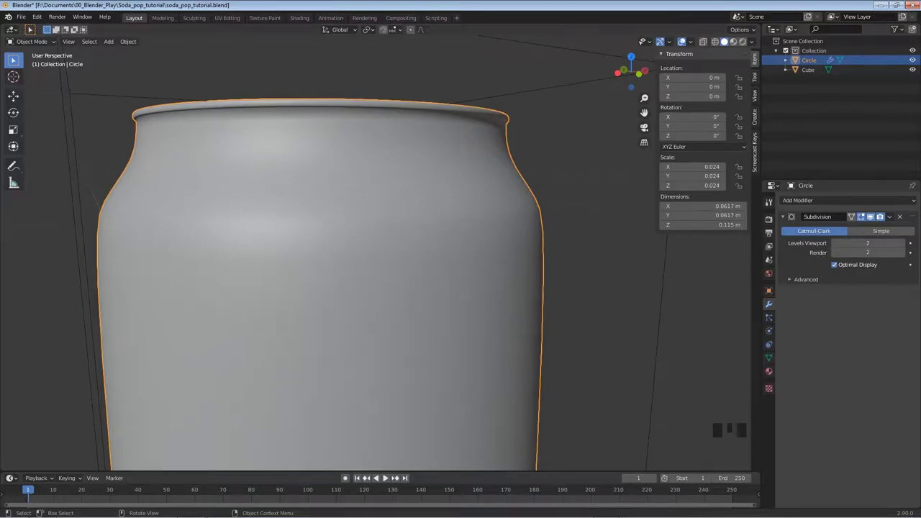
In Edit Mode, add the adjacent edge loop at the rim lip's underside to the already selected creased loop.
{"action": "key", "text": "Tab"}
{"action": "key", "text": "Tab"}
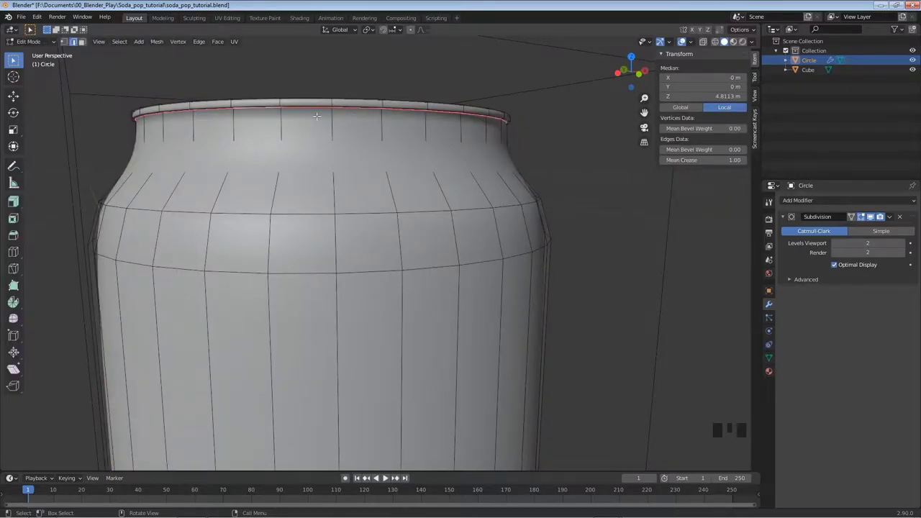
{"action": "scroll", "coordinate": [317, 116], "scroll_direction": "up", "scroll_amount": 3}
{"action": "scroll", "coordinate": [316, 95], "scroll_direction": "down", "scroll_amount": 2}
{"action": "middle_click_drag", "start_coordinate": [316, 95], "coordinate": [387, 172], "text": "shift"}
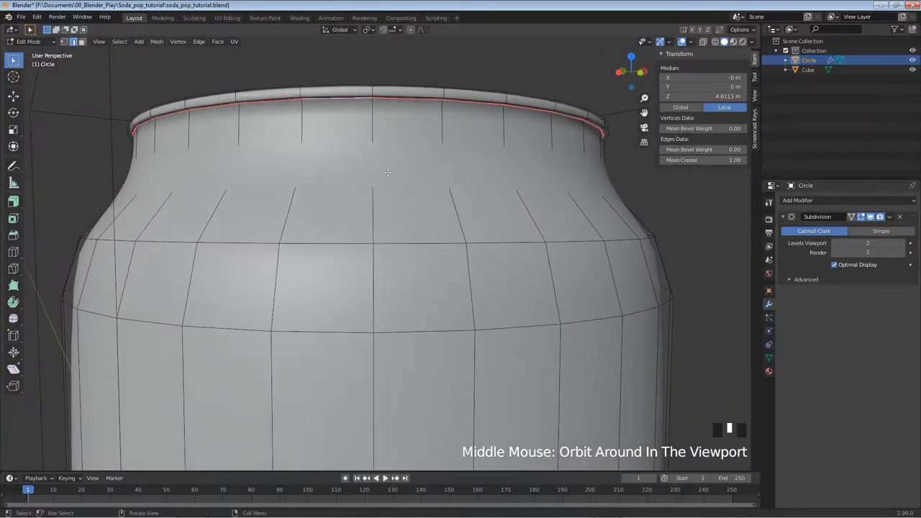
{"action": "left_click", "coordinate": [371, 94], "text": "alt+shift"}
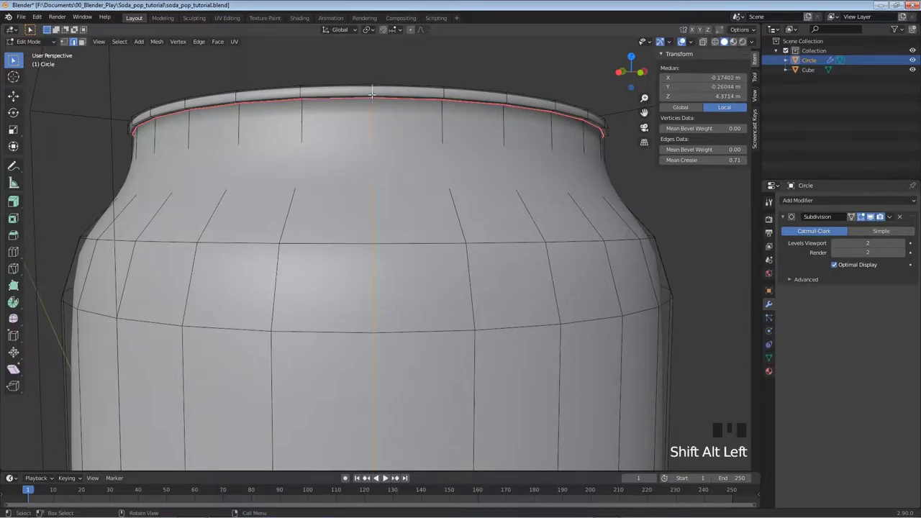
{"action": "key", "text": "ctrl+z"}
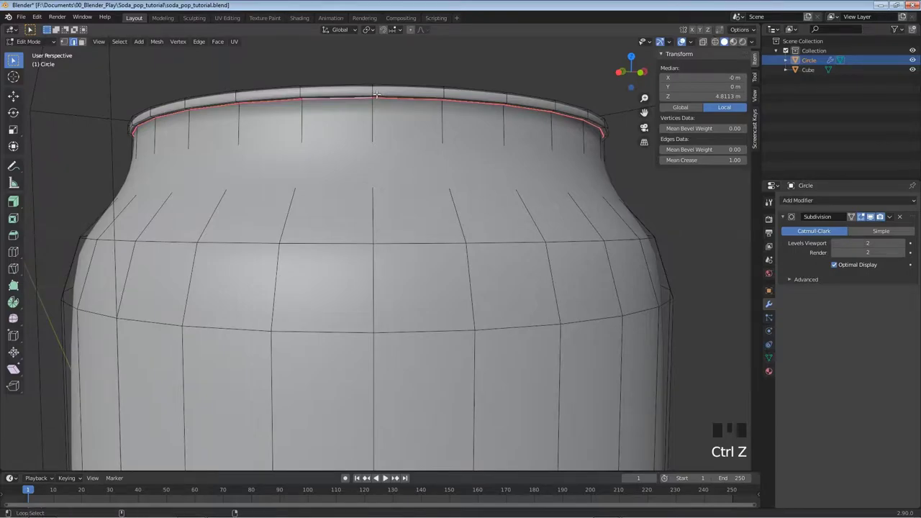
{"action": "left_click", "coordinate": [378, 95], "text": "alt+shift"}
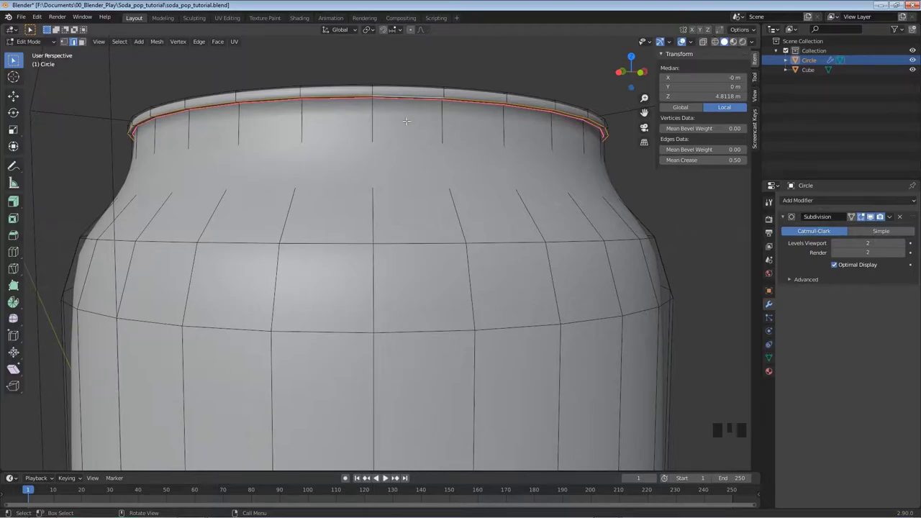
{"action": "key", "text": "g"}
{"action": "key", "text": "z"}
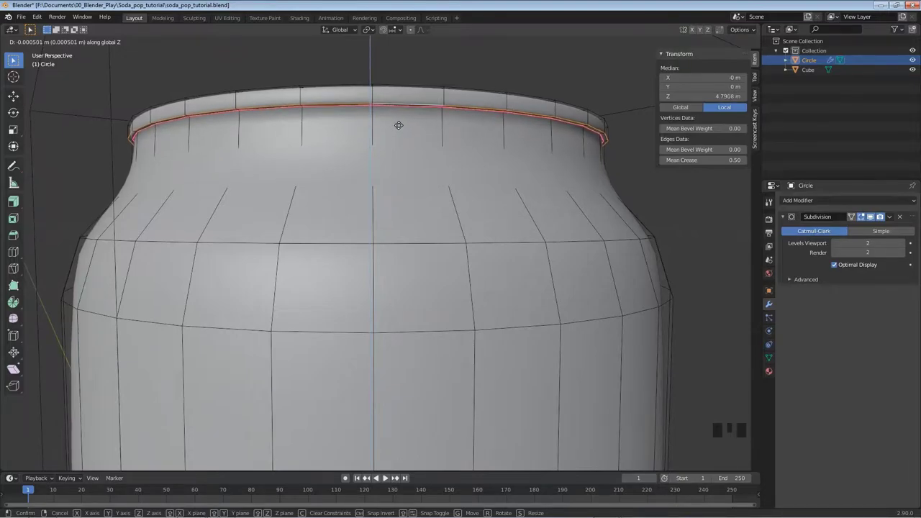
{"action": "left_click", "coordinate": [398, 125]}
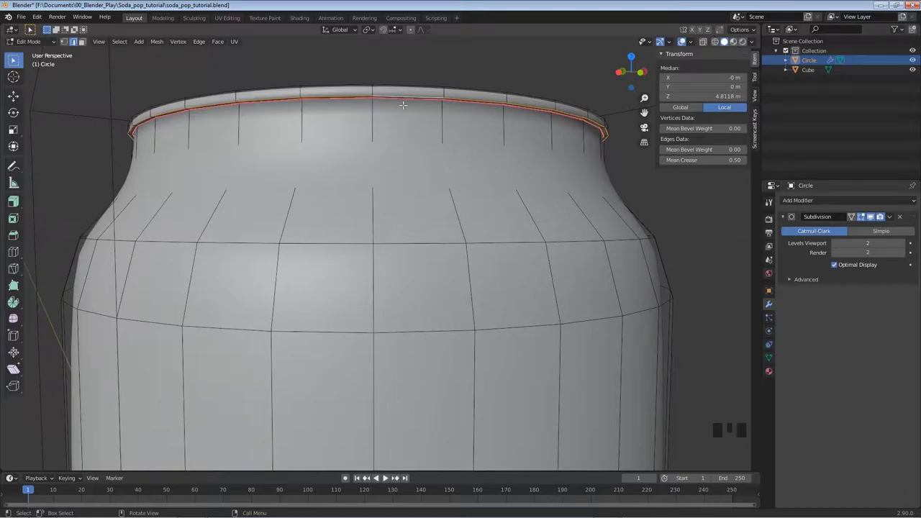
Move the two selected rim loops down about 0.0004 m along Z and check the lip and whole can in Object Mode.
{"action": "key", "text": "g"}
{"action": "key", "text": "z"}
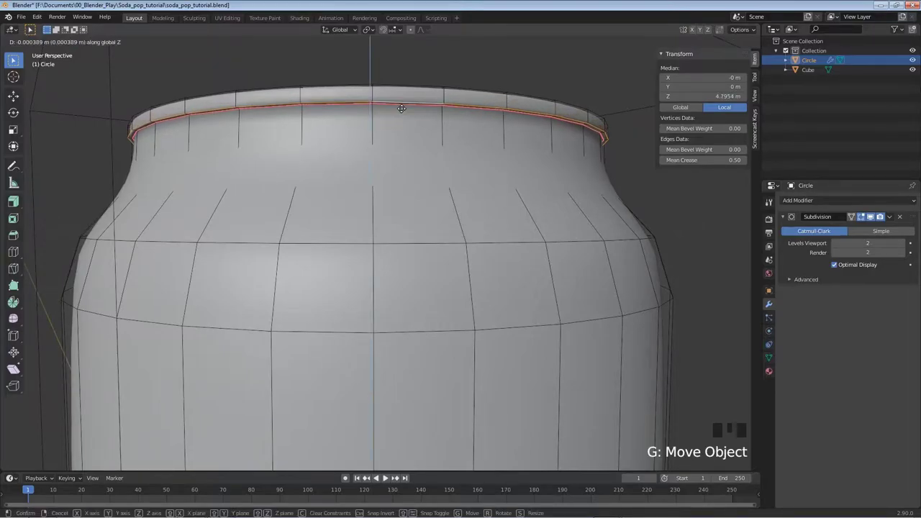
{"action": "left_click", "coordinate": [401, 108]}
{"action": "key", "text": "Tab"}
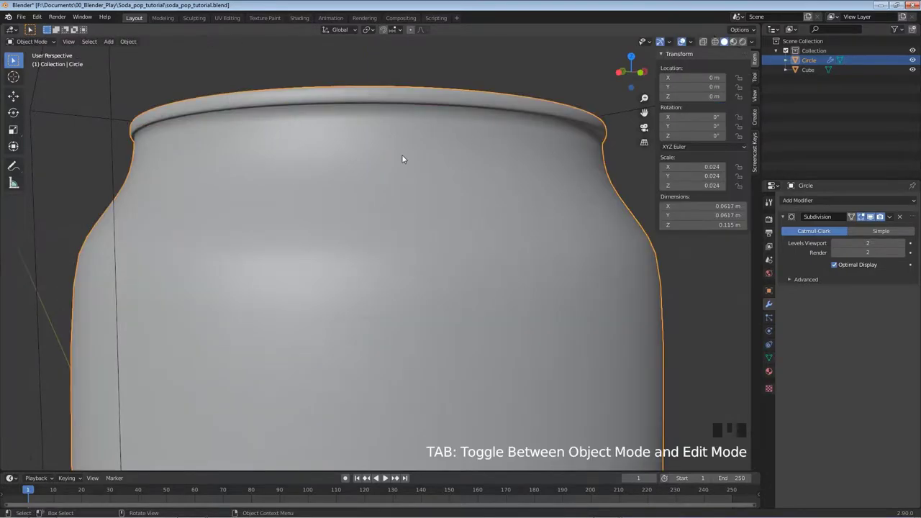
{"action": "scroll", "coordinate": [388, 213], "scroll_direction": "down", "scroll_amount": 2}
{"action": "scroll", "coordinate": [401, 259], "scroll_direction": "down", "scroll_amount": 2}
{"action": "mouse_move", "coordinate": [401, 259]}
{"action": "middle_mouse_down", "text": "shift"}
{"action": "mouse_move", "coordinate": [393, 261]}
{"action": "mouse_move", "coordinate": [405, 319]}
{"action": "mouse_move", "coordinate": [394, 271]}
{"action": "middle_mouse_up", "text": "shift"}
{"action": "scroll", "coordinate": [403, 302], "scroll_direction": "down", "scroll_amount": 2}
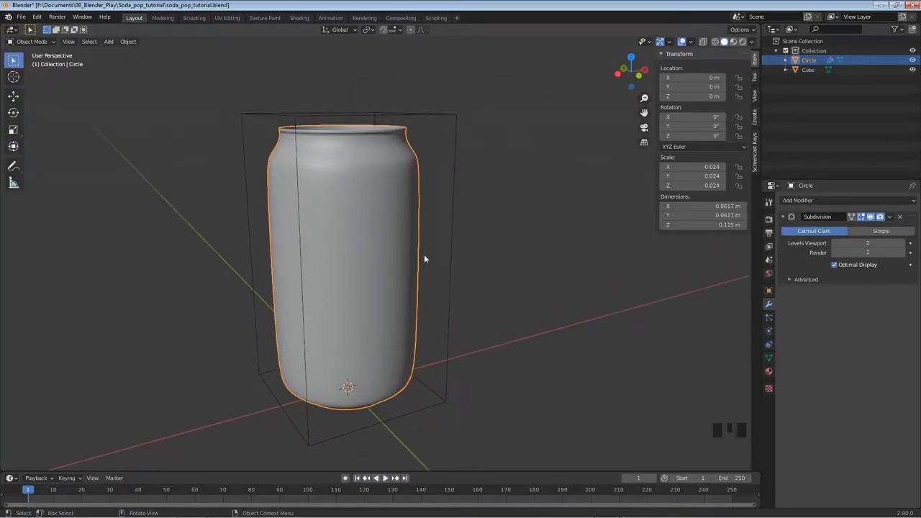
Lower the same rim loops another 0.0004 m or so along Z, return to Object Mode and save the file.
{"action": "key", "text": "Tab"}
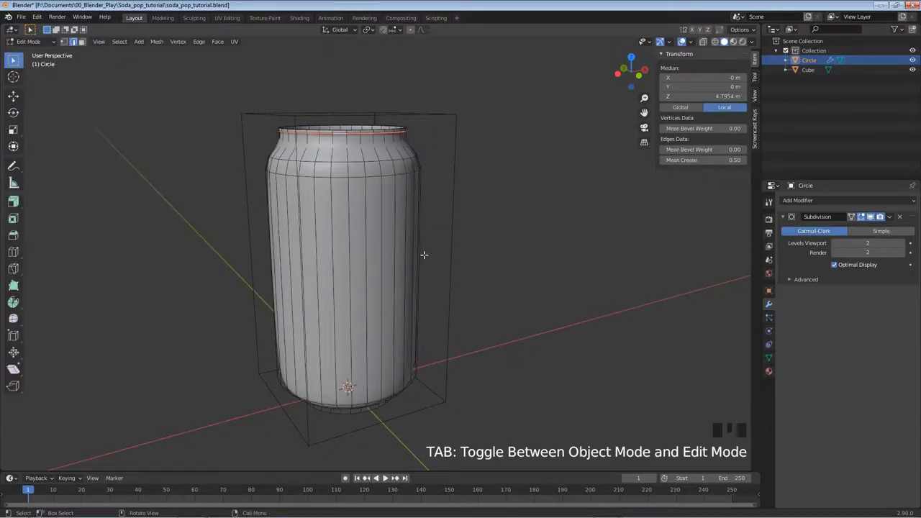
{"action": "key", "text": "g"}
{"action": "key", "text": "z"}
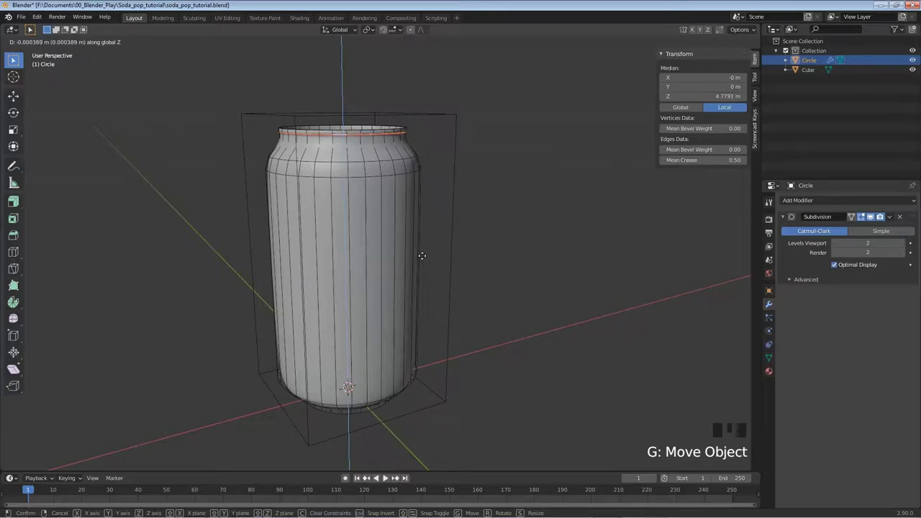
{"action": "left_click", "coordinate": [422, 256]}
{"action": "key", "text": "Tab"}
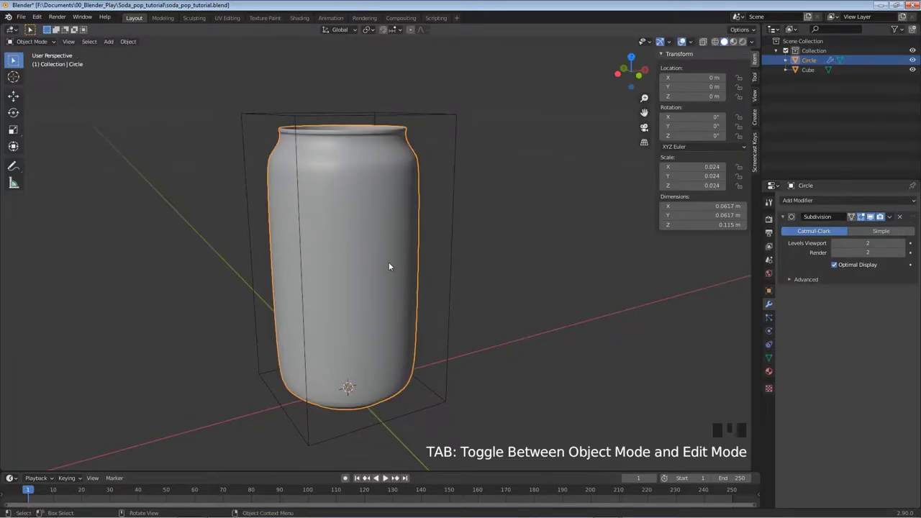
{"action": "mouse_move", "coordinate": [388, 267]}
{"action": "middle_mouse_down"}
{"action": "mouse_move", "coordinate": [418, 267]}
{"action": "mouse_move", "coordinate": [382, 267]}
{"action": "mouse_move", "coordinate": [405, 282]}
{"action": "mouse_move", "coordinate": [382, 273]}
{"action": "middle_mouse_up"}
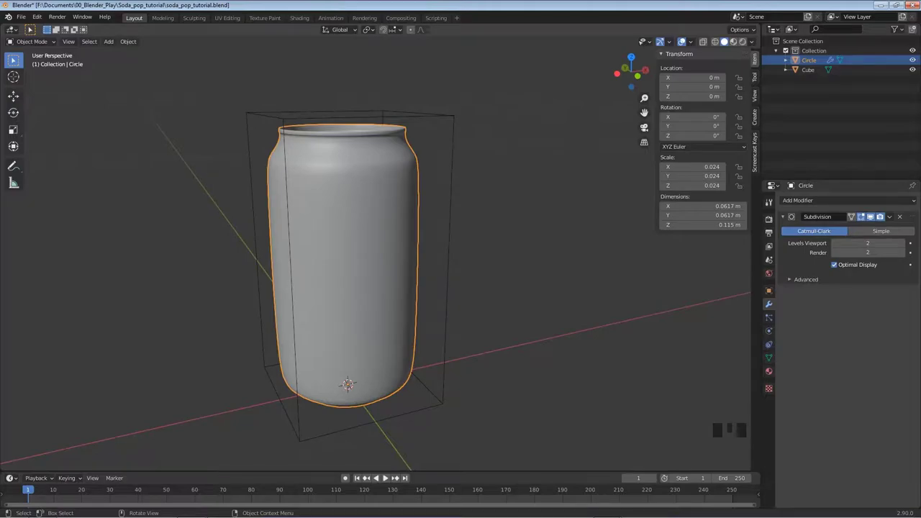
{"action": "key", "text": "ctrl+s"}
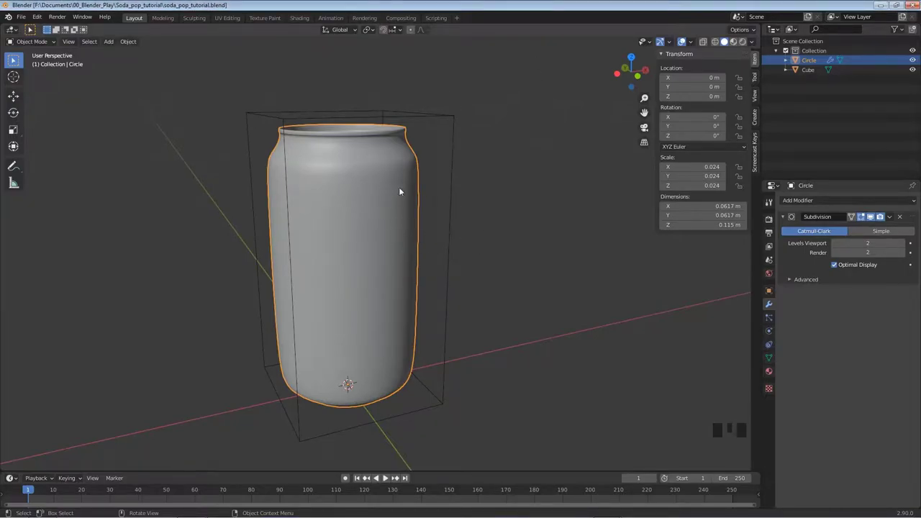
Compare the can with and without the Subdivision modifier by toggling its viewport display, leaving it enabled.
{"action": "left_click", "coordinate": [871, 218]}
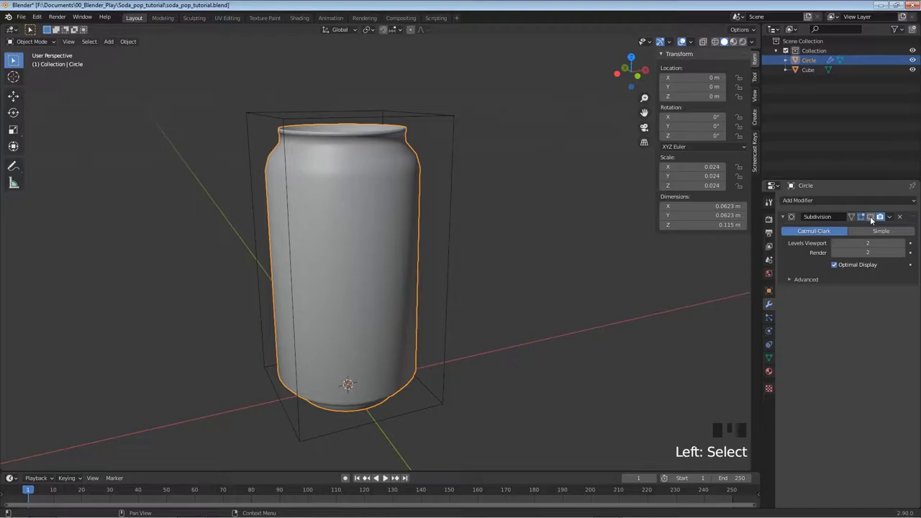
{"action": "left_click", "coordinate": [871, 217]}
{"action": "left_click", "coordinate": [871, 217]}
{"action": "left_click", "coordinate": [871, 217]}
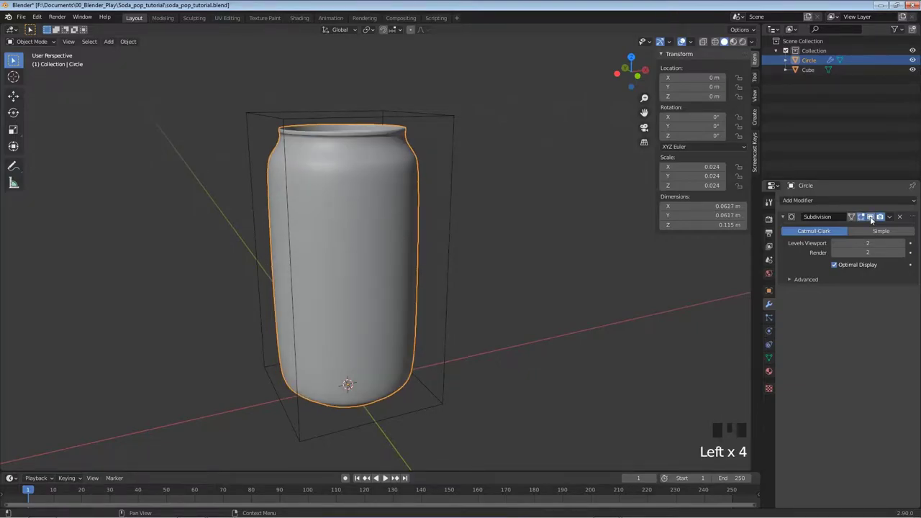
{"action": "left_click", "coordinate": [871, 218]}
{"action": "left_click", "coordinate": [871, 217]}
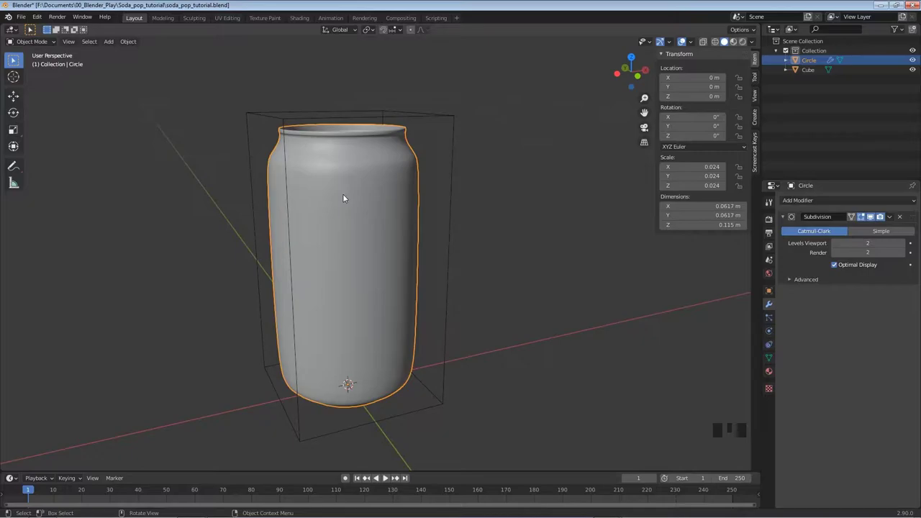
Set the mean crease of the upper shoulder edge loop alone to 1.00, then save the file in Object Mode.
{"action": "key", "text": "Tab"}
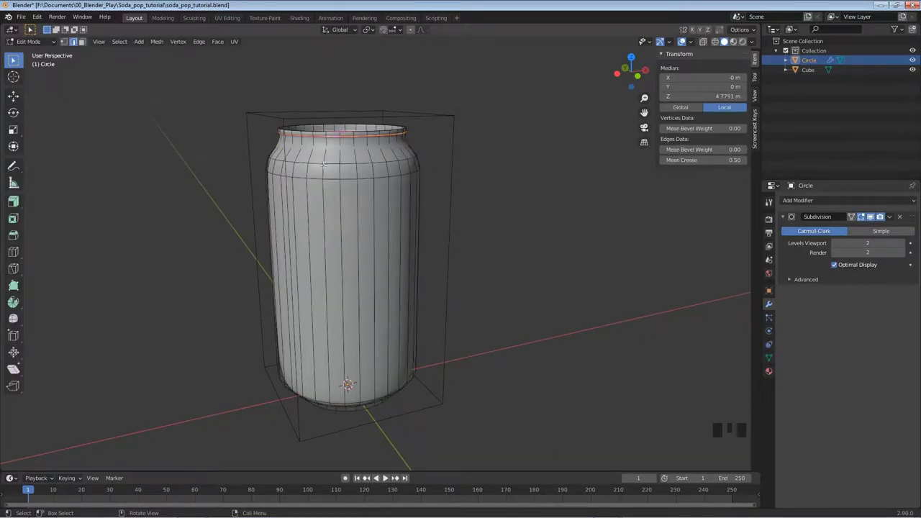
{"action": "key", "text": "alt+a"}
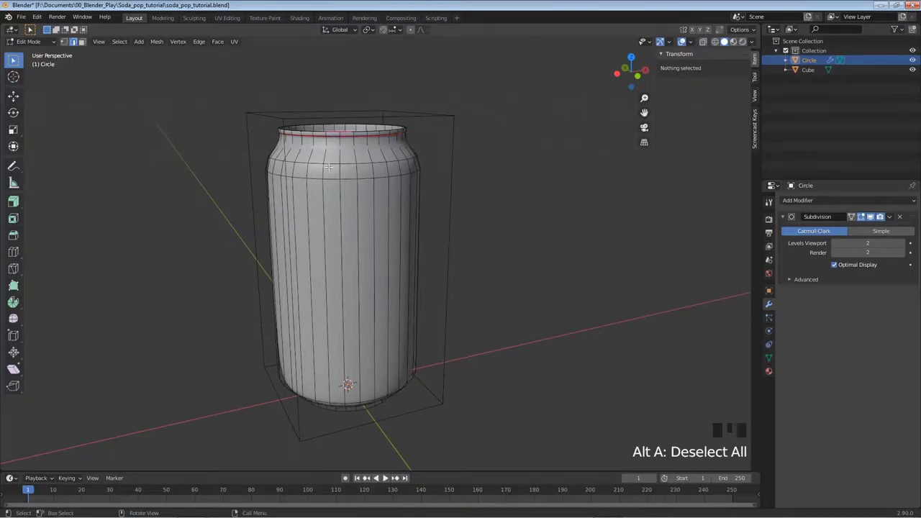
{"action": "left_click", "coordinate": [326, 164], "text": "alt"}
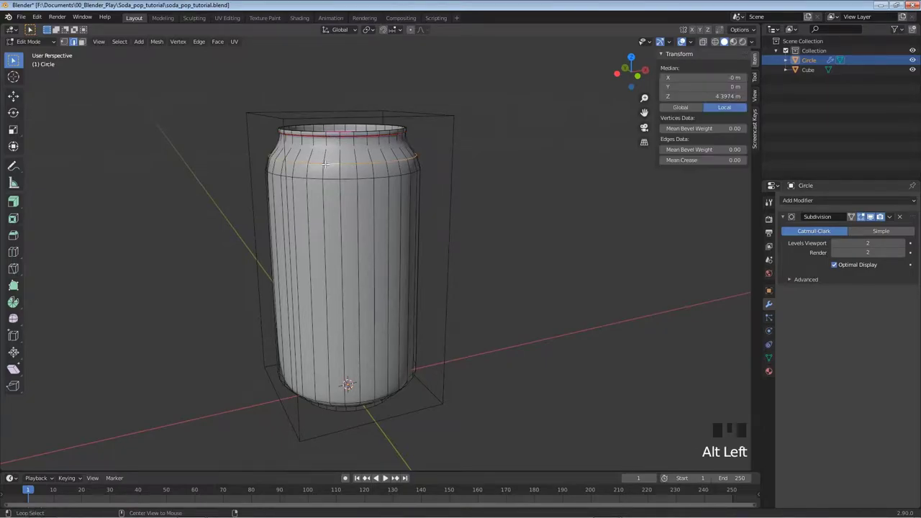
{"action": "left_click_drag", "start_coordinate": [676, 159], "coordinate": [720, 159]}
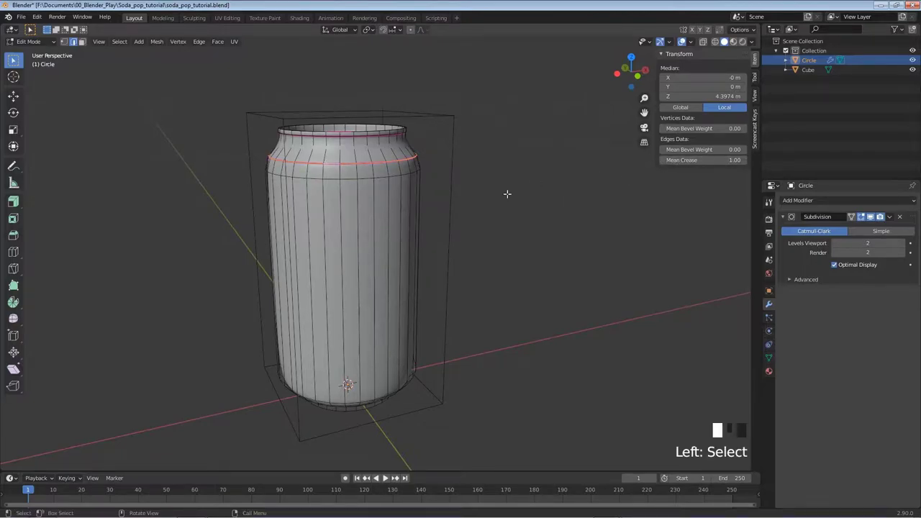
{"action": "key", "text": "Tab"}
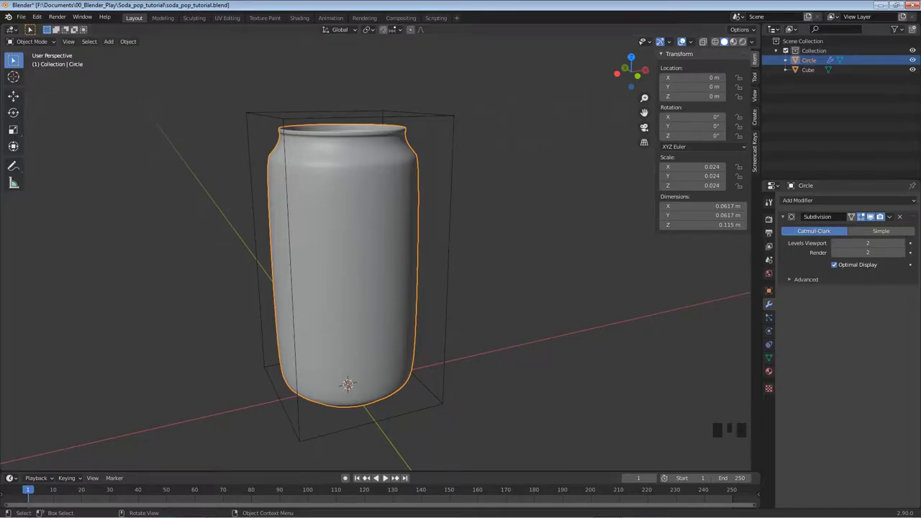
{"action": "key", "text": "ctrl+s"}
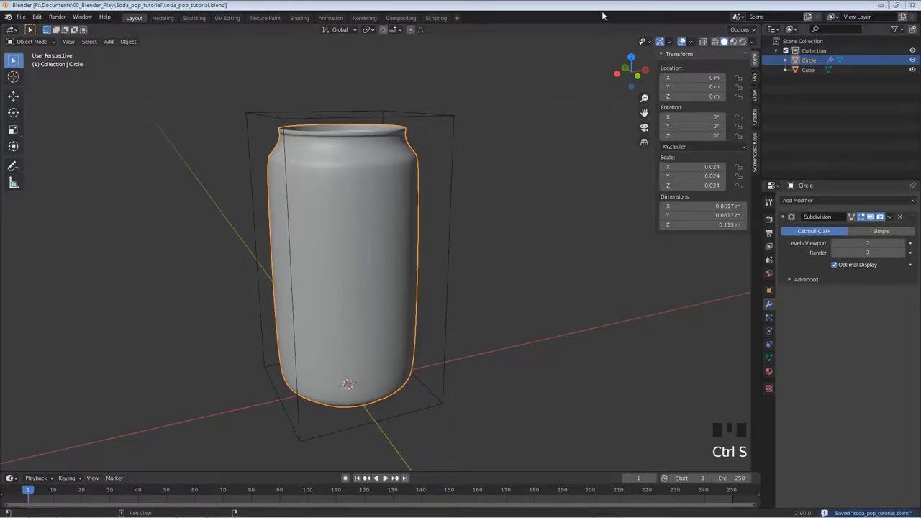
In Edit Mode with face selection, select the can's bottom face and inset it about 0.087 m.
{"action": "middle_click_drag", "start_coordinate": [397, 331], "coordinate": [411, 288], "text": "shift"}
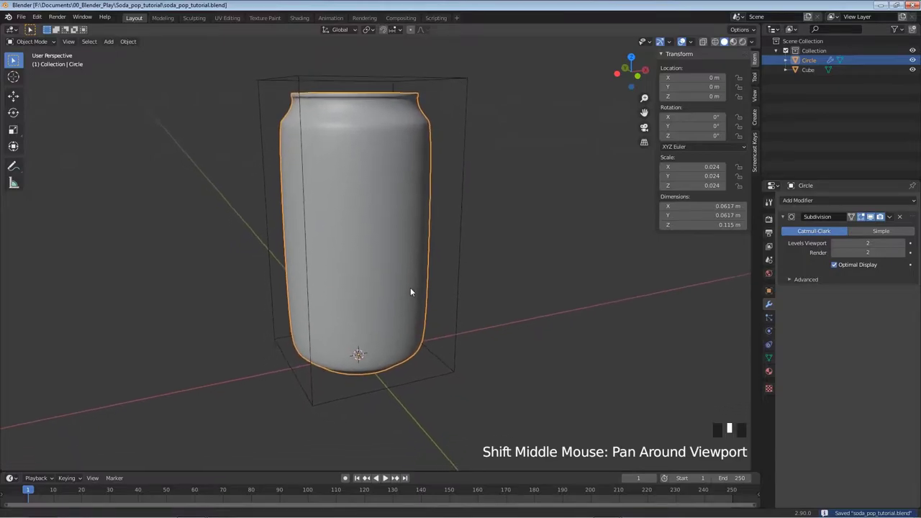
{"action": "middle_click_drag", "start_coordinate": [398, 362], "coordinate": [422, 300], "text": "shift"}
{"action": "middle_click_drag", "start_coordinate": [409, 347], "coordinate": [398, 315], "text": "shift"}
{"action": "scroll", "coordinate": [398, 316], "scroll_direction": "up", "scroll_amount": 2}
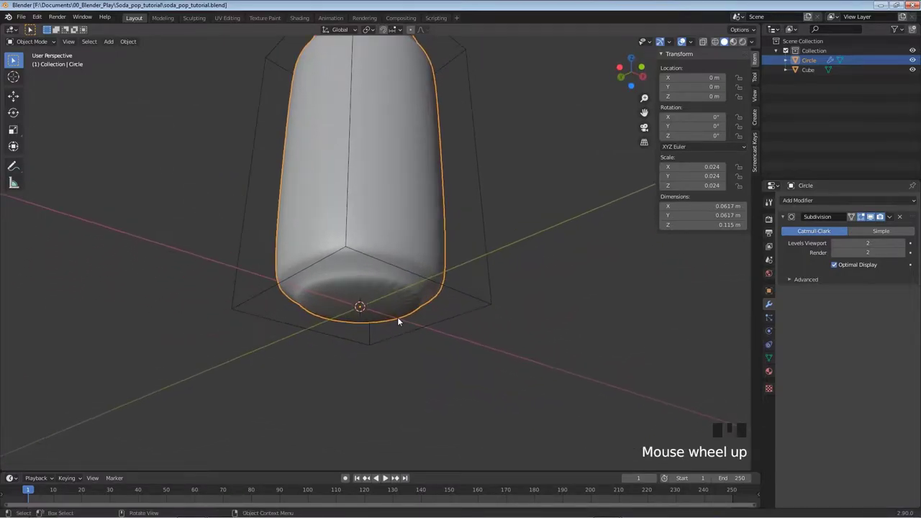
{"action": "scroll", "coordinate": [383, 321], "scroll_direction": "up", "scroll_amount": 1}
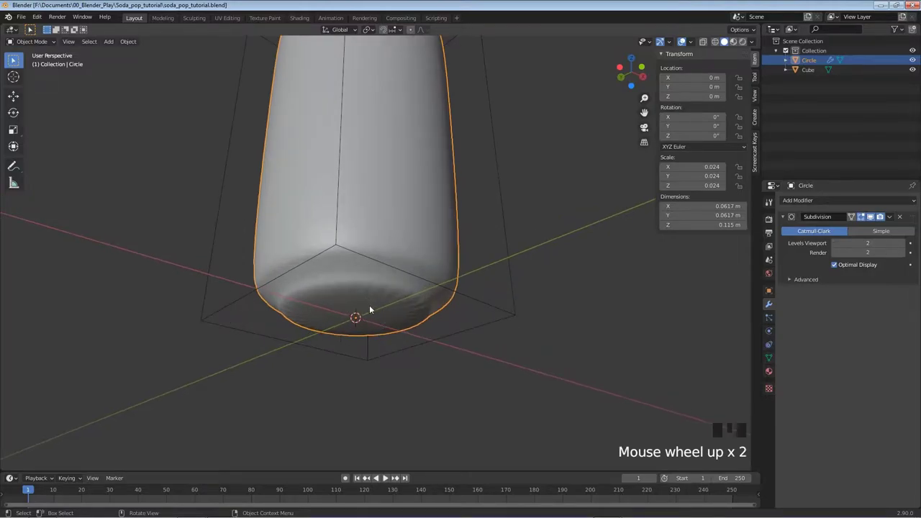
{"action": "key", "text": "Tab"}
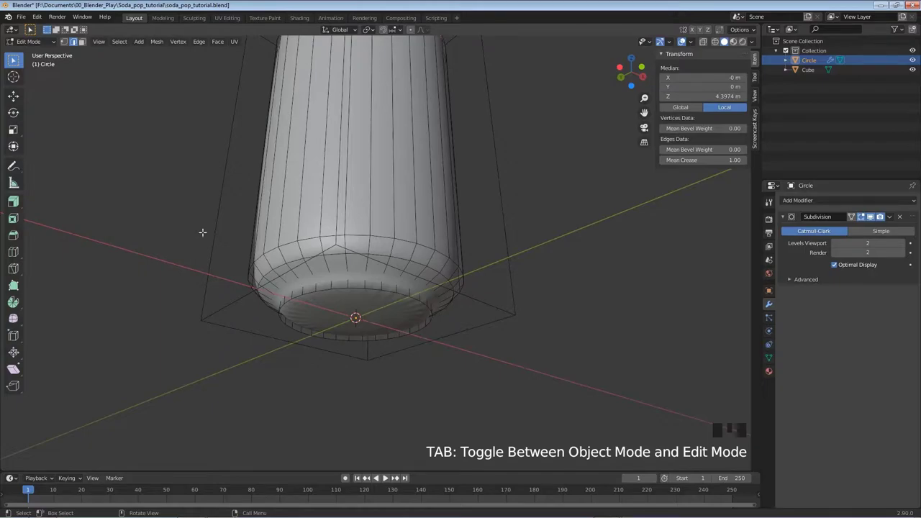
{"action": "left_click", "coordinate": [82, 41]}
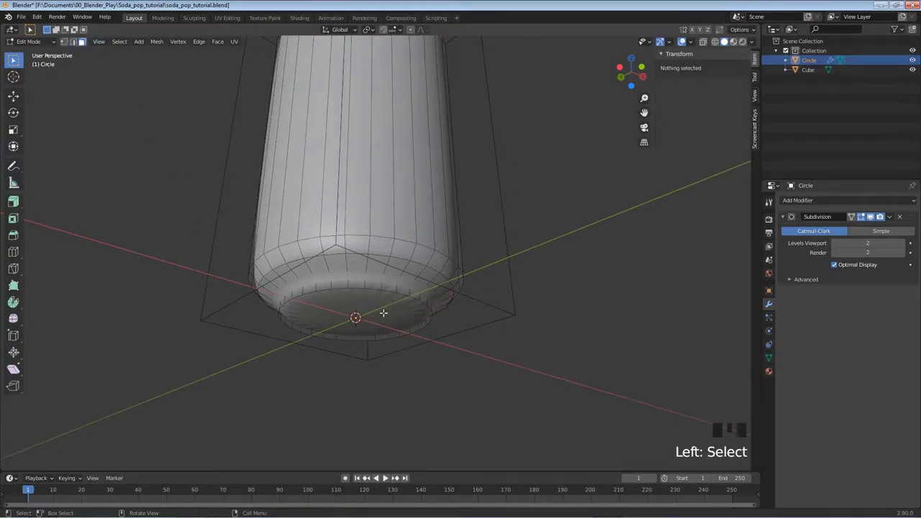
{"action": "left_click", "coordinate": [382, 314]}
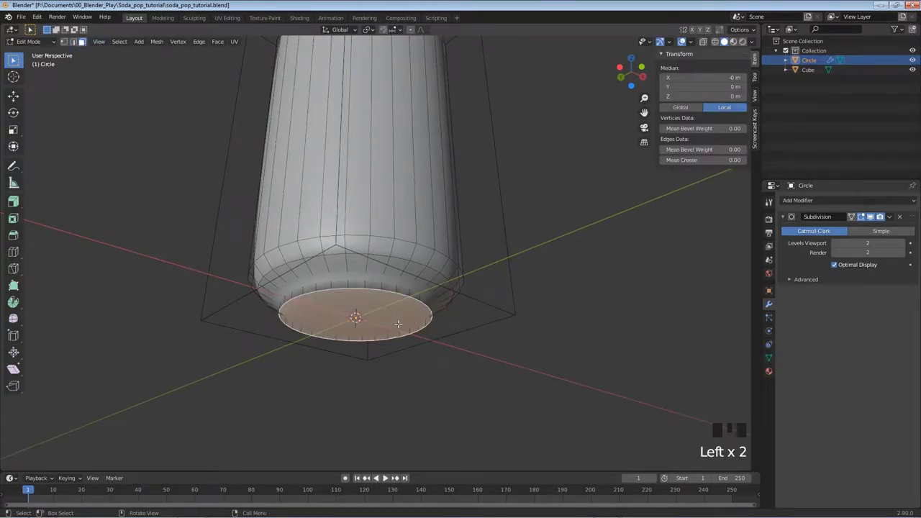
{"action": "key", "text": "i"}
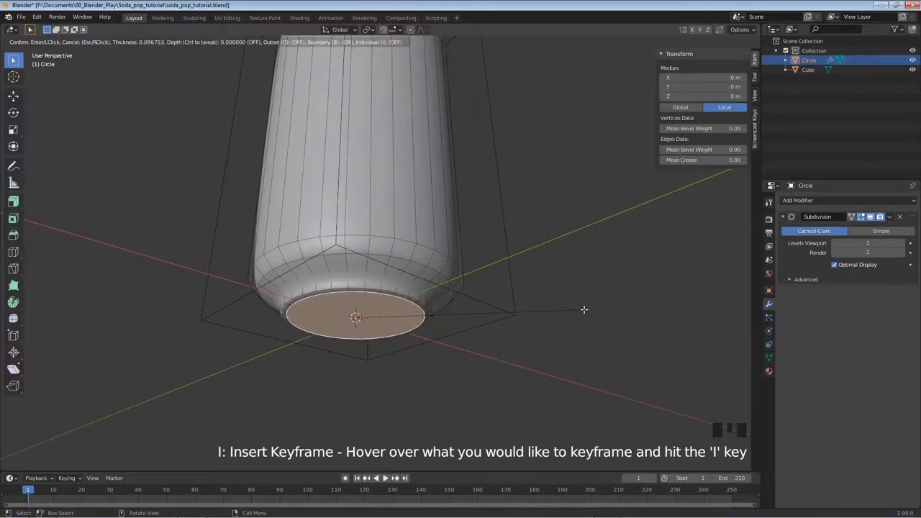
{"action": "left_click", "coordinate": [585, 310]}
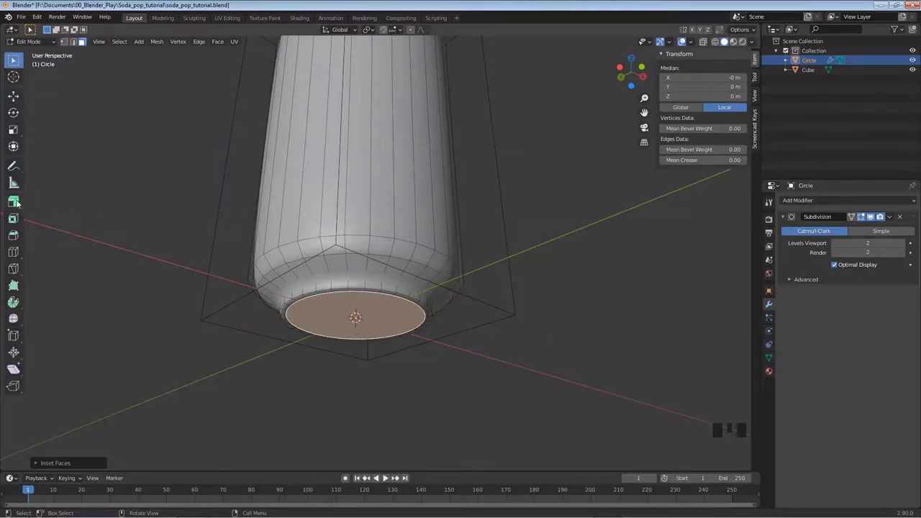
Recess the inset bottom face into the can with Extrude Manifold to a local Z of about 0.198 m, then return to box selection.
{"action": "left_click_drag", "start_coordinate": [13, 204], "coordinate": [57, 223]}
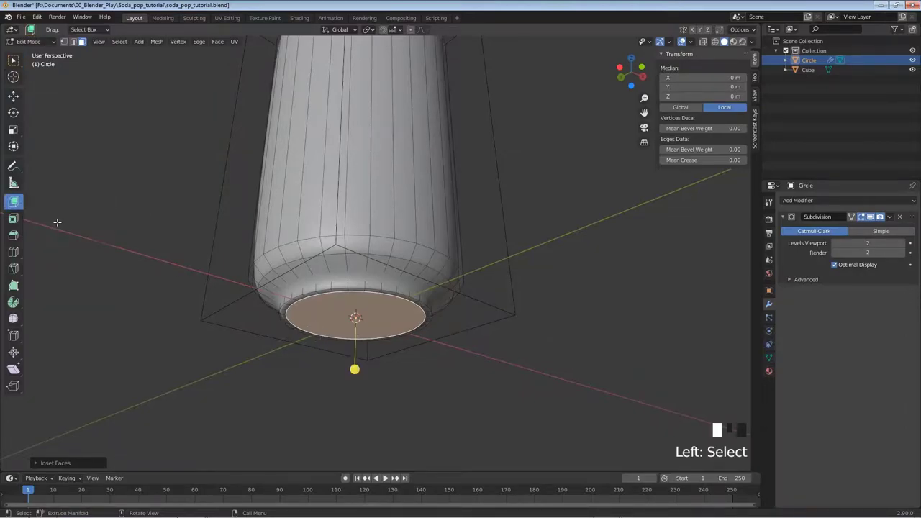
{"action": "left_click", "coordinate": [355, 369]}
{"action": "left_click_drag", "start_coordinate": [355, 369], "coordinate": [360, 355]}
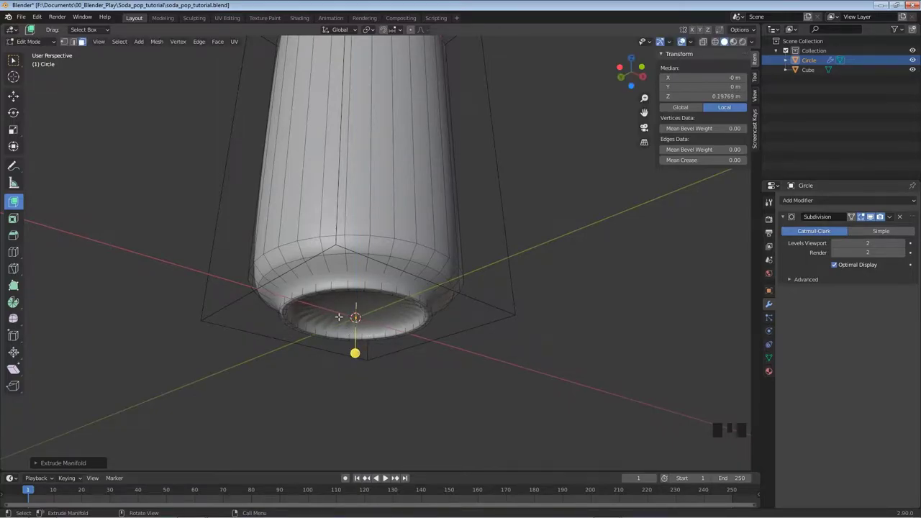
{"action": "left_click", "coordinate": [13, 61]}
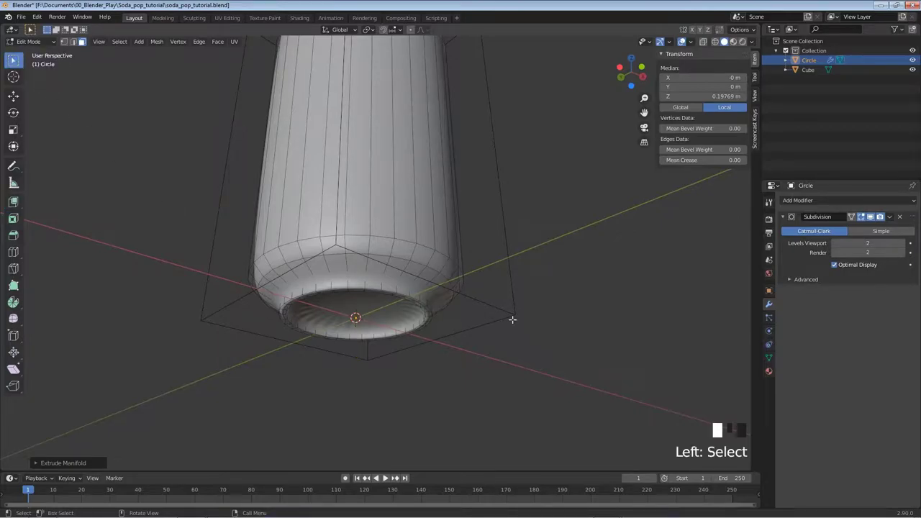
Inset the recessed bottom face once more, then check the can's base from the side in Object Mode.
{"action": "key", "text": "i"}
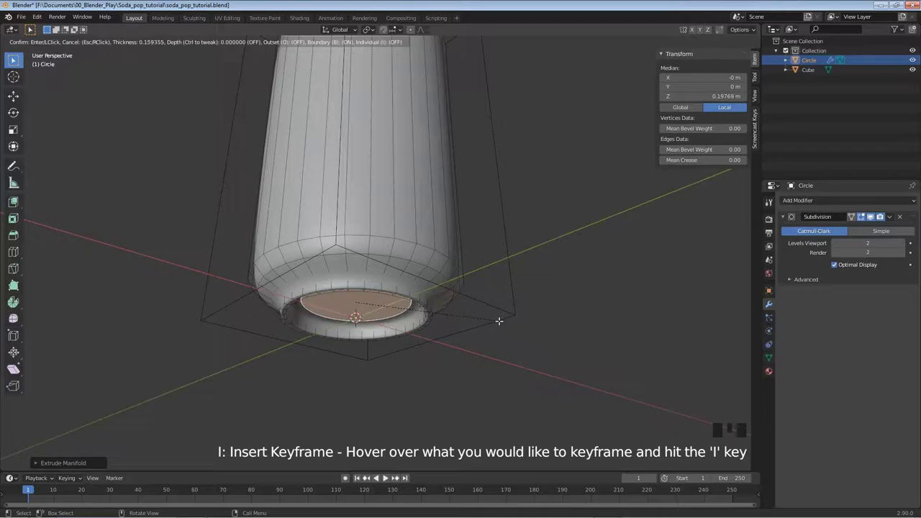
{"action": "left_click", "coordinate": [501, 322]}
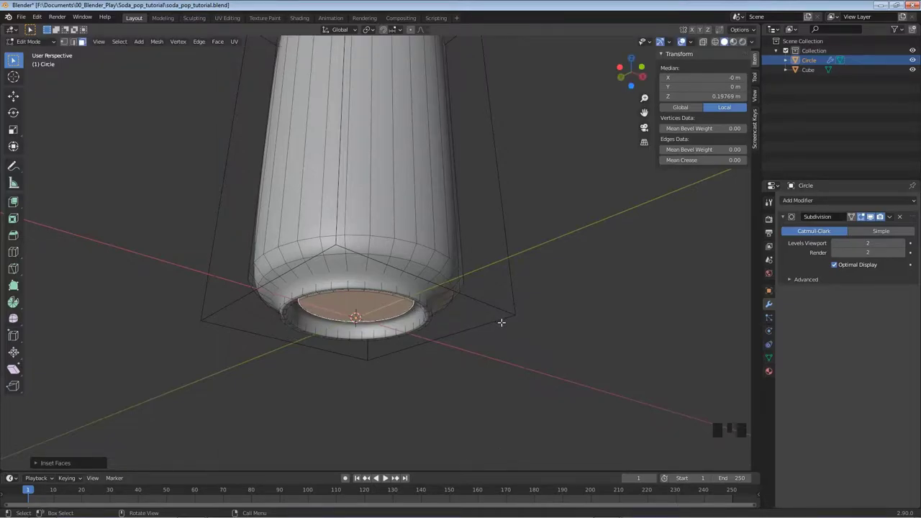
{"action": "key", "text": "Tab"}
{"action": "middle_click_drag", "start_coordinate": [501, 321], "coordinate": [436, 315]}
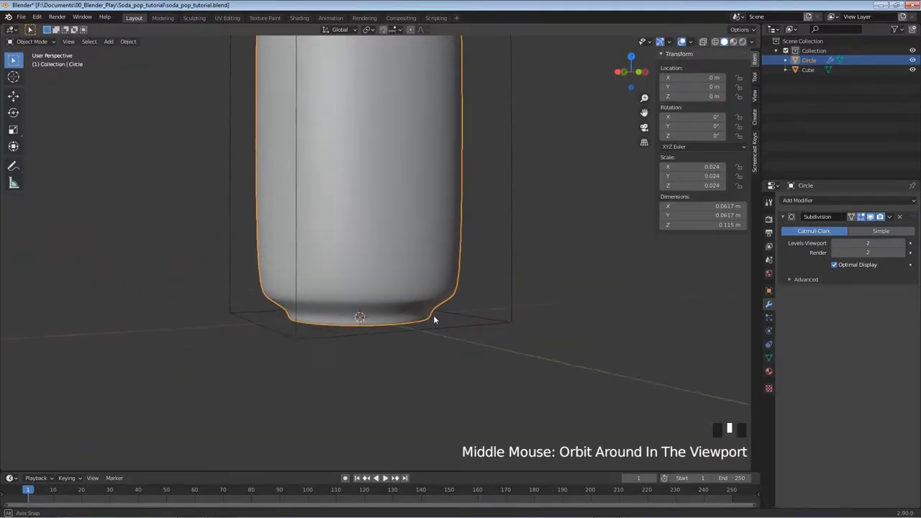
{"action": "scroll", "coordinate": [427, 327], "scroll_direction": "up", "scroll_amount": 2}
{"action": "scroll", "coordinate": [424, 331], "scroll_direction": "down", "scroll_amount": 2}
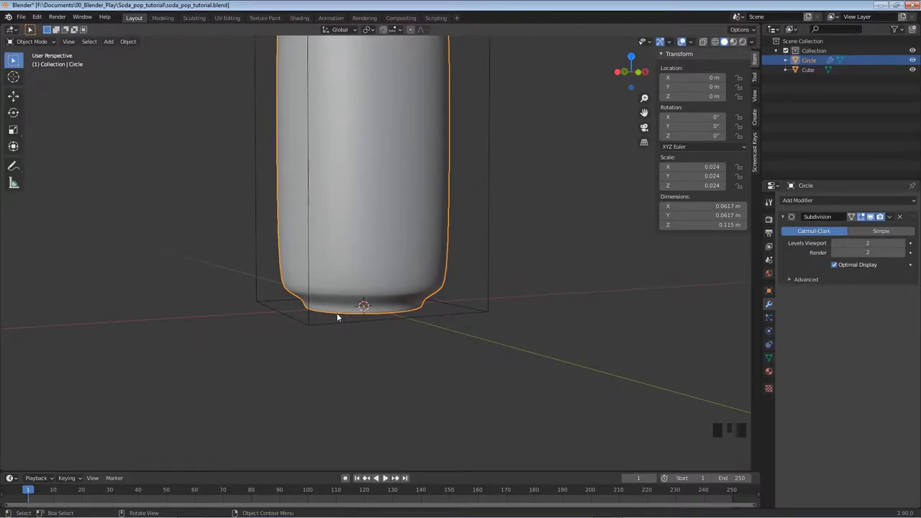
{"action": "scroll", "coordinate": [336, 315], "scroll_direction": "up", "scroll_amount": 3}
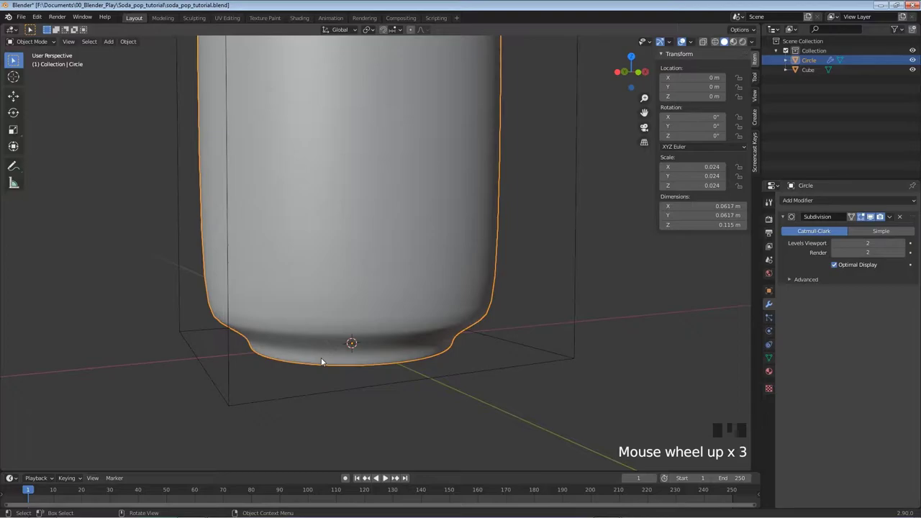
In Edit Mode with edge selection, set the mean crease of the lower shoulder edge loop to 1.00, then check it in Object Mode.
{"action": "key", "text": "Tab"}
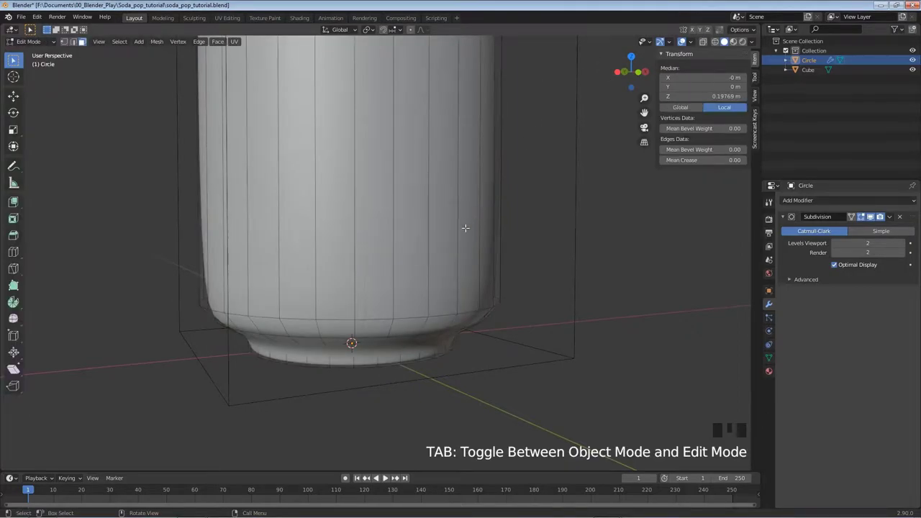
{"action": "key", "text": "alt+a"}
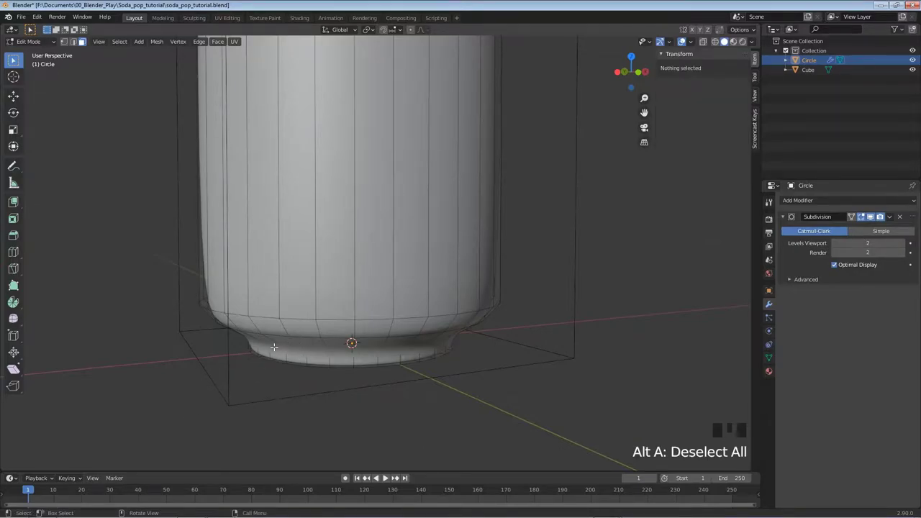
{"action": "middle_click_drag", "start_coordinate": [303, 356], "coordinate": [294, 324]}
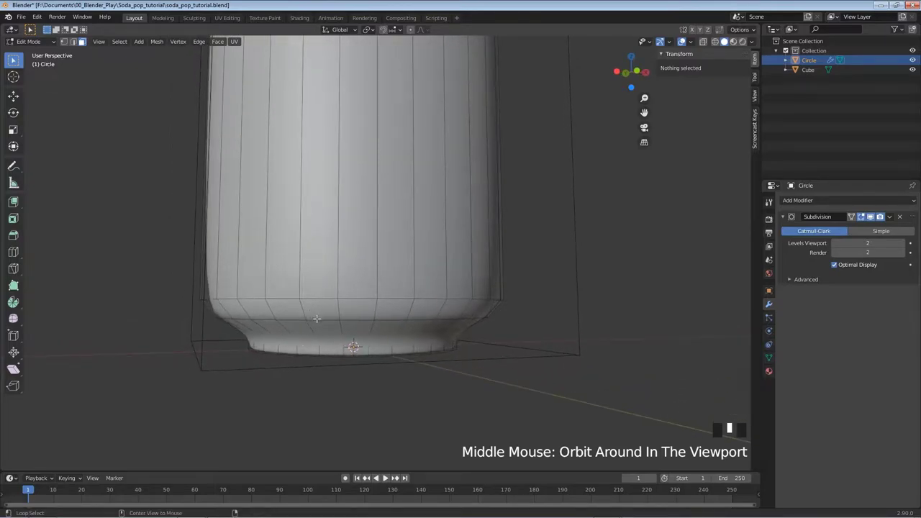
{"action": "left_click", "coordinate": [313, 320], "text": "alt"}
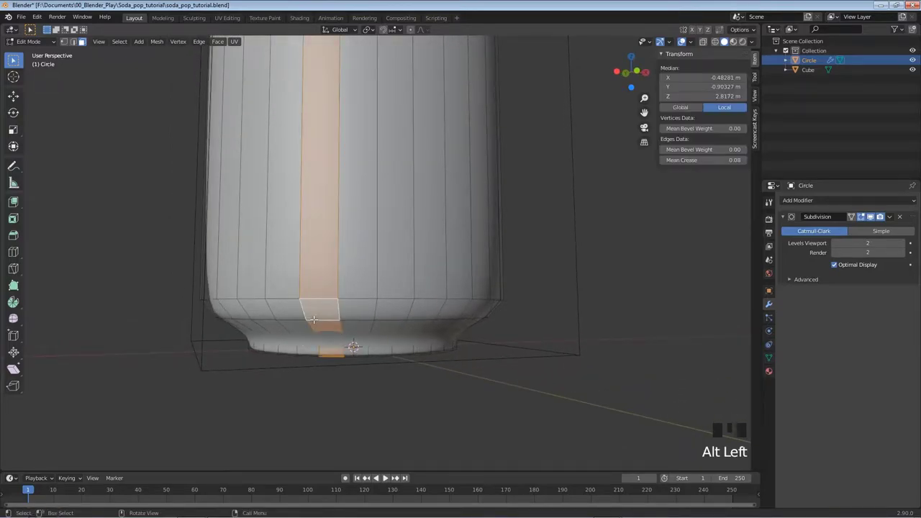
{"action": "key", "text": "alt+a"}
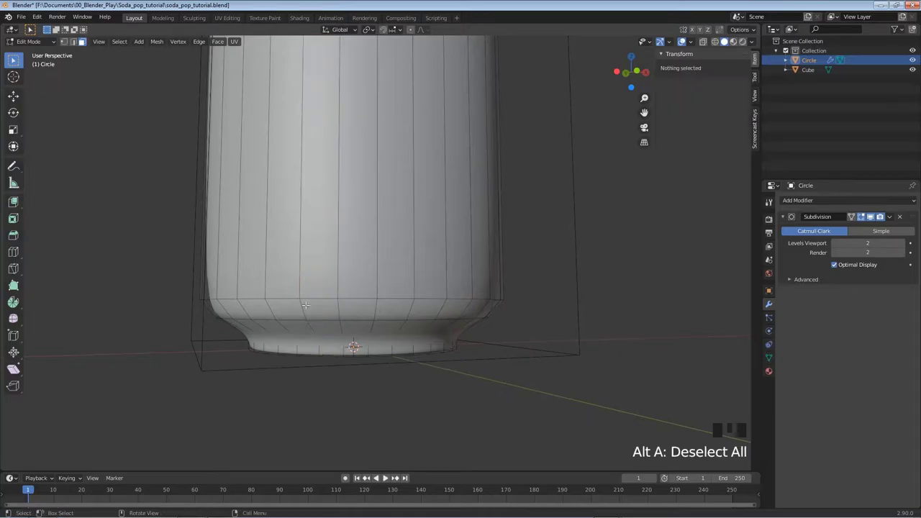
{"action": "left_click", "coordinate": [73, 42]}
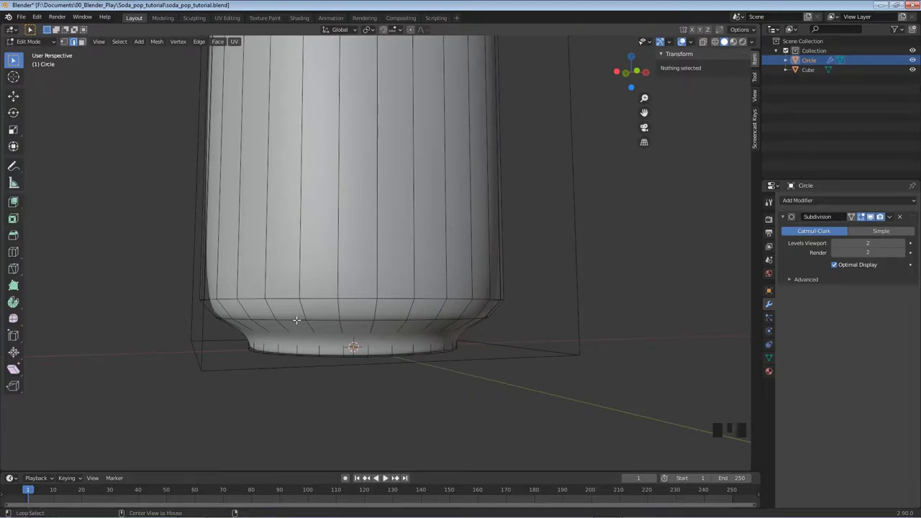
{"action": "left_click", "coordinate": [297, 320], "text": "alt"}
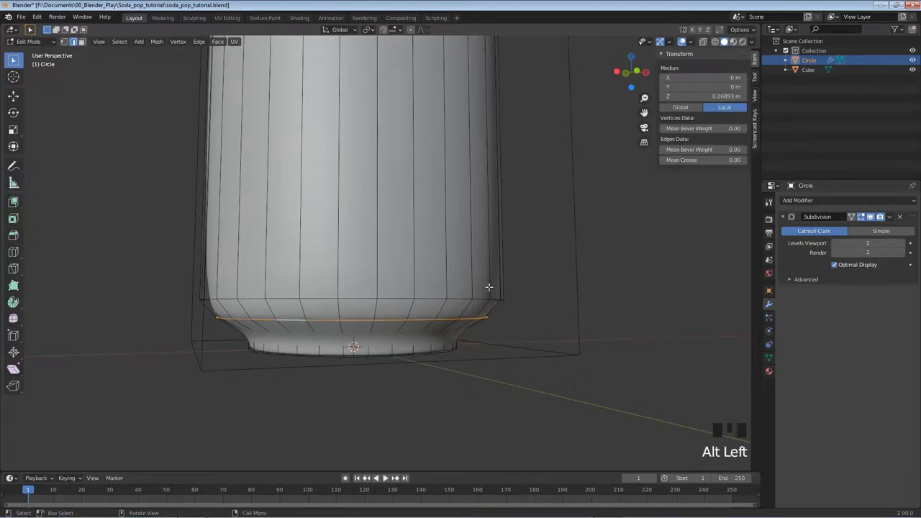
{"action": "left_click_drag", "start_coordinate": [688, 160], "coordinate": [727, 159]}
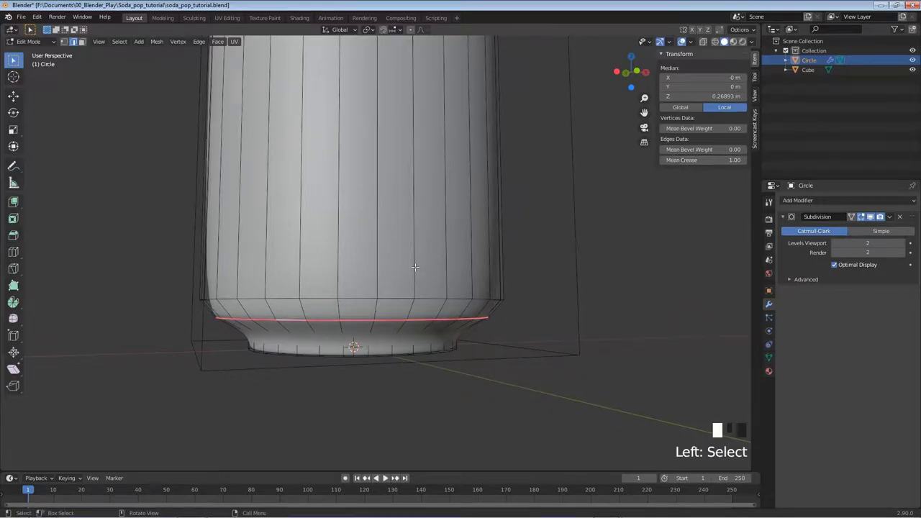
{"action": "key", "text": "Tab"}
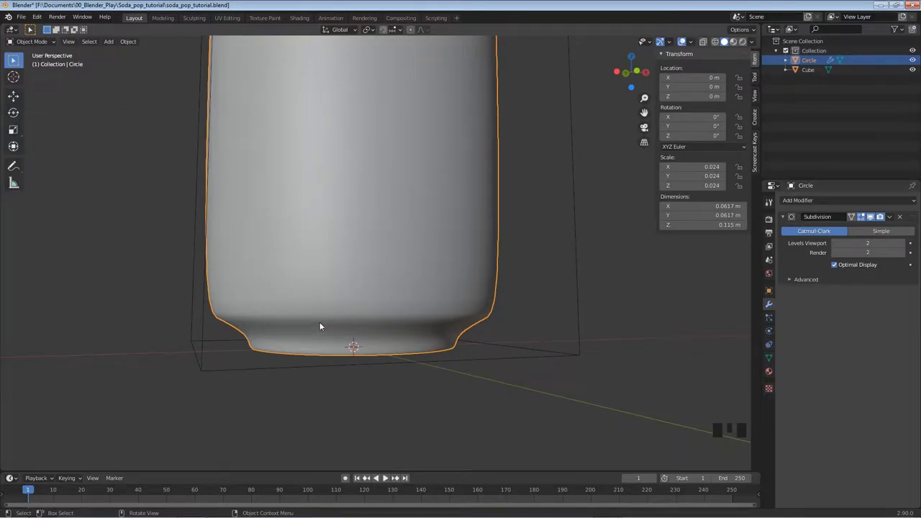
In Edit Mode with wireframe display, select the edge loop where the can's lower taper meets the base ring.
{"action": "key", "text": "Tab"}
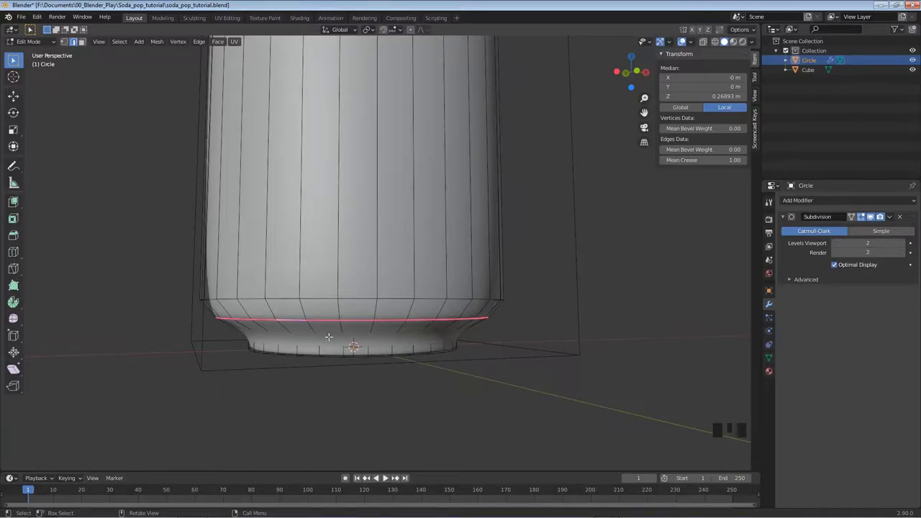
{"action": "key", "text": "z"}
{"action": "left_click", "coordinate": [278, 335]}
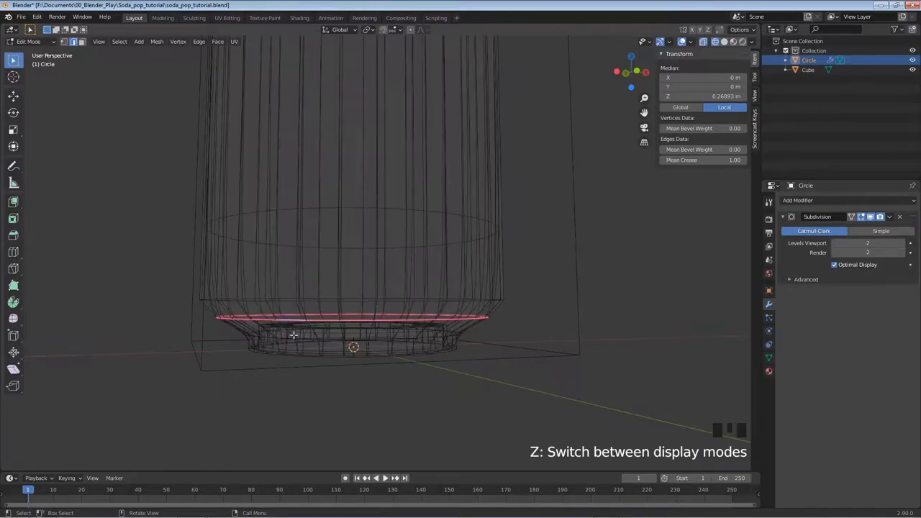
{"action": "left_click", "coordinate": [332, 339]}
{"action": "middle_click_drag", "start_coordinate": [348, 344], "coordinate": [353, 309]}
{"action": "scroll", "coordinate": [356, 348], "scroll_direction": "up", "scroll_amount": 1}
{"action": "left_click", "coordinate": [208, 299]}
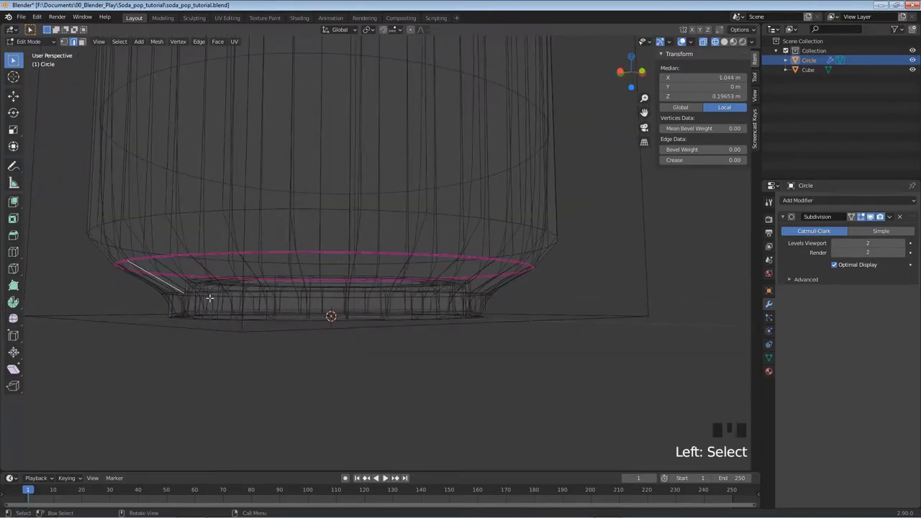
{"action": "left_click", "coordinate": [197, 293]}
{"action": "mouse_move", "coordinate": [265, 301]}
{"action": "middle_mouse_down"}
{"action": "mouse_move", "coordinate": [290, 310]}
{"action": "mouse_move", "coordinate": [272, 312]}
{"action": "middle_mouse_up"}
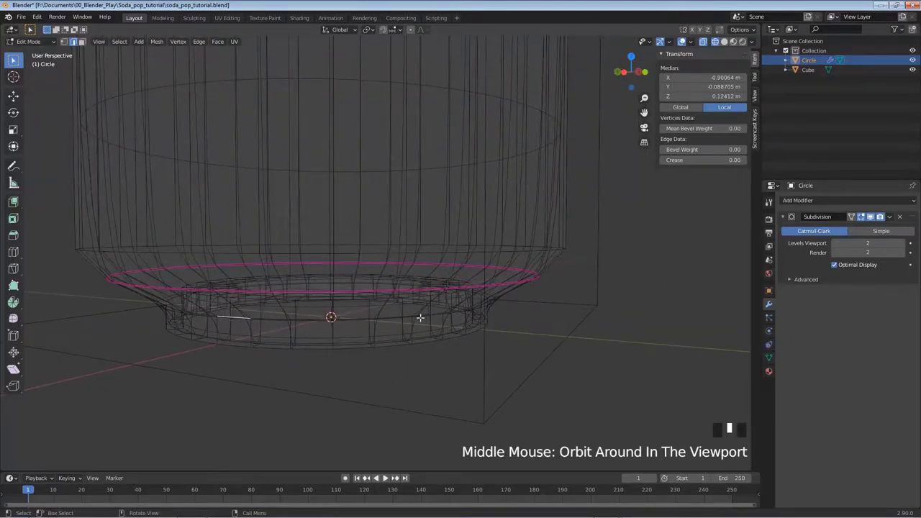
{"action": "left_click", "coordinate": [239, 318], "text": "alt"}
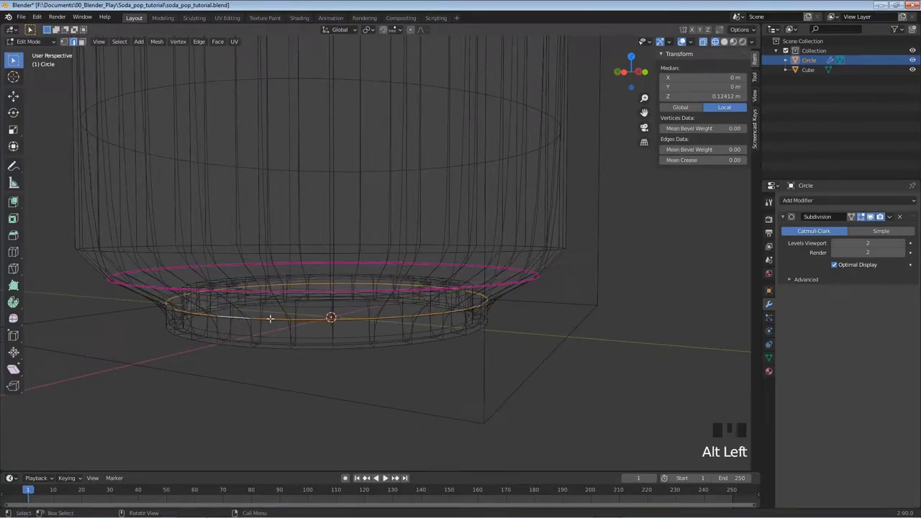
In solid display, set the selected base ring loop's mean crease to 1.00, then save the file in Object Mode.
{"action": "key", "text": "z"}
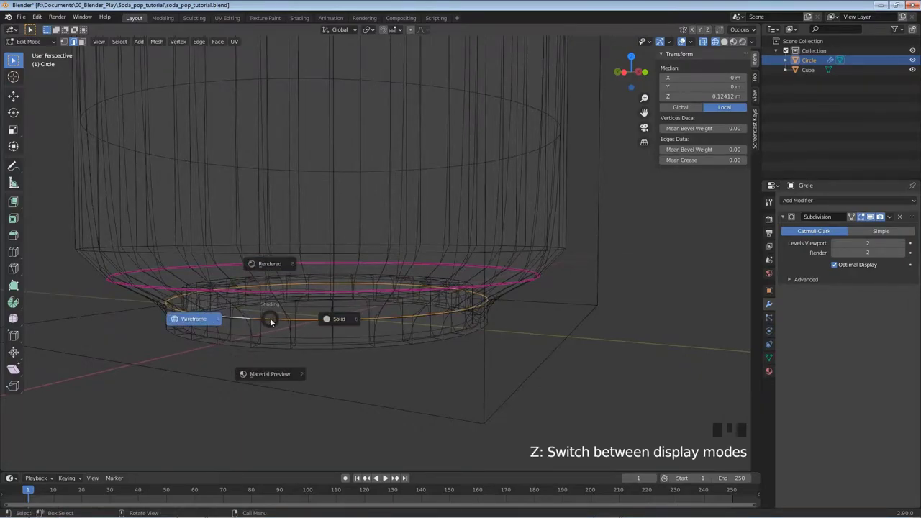
{"action": "left_click", "coordinate": [336, 319]}
{"action": "middle_click_drag", "start_coordinate": [371, 334], "coordinate": [360, 336]}
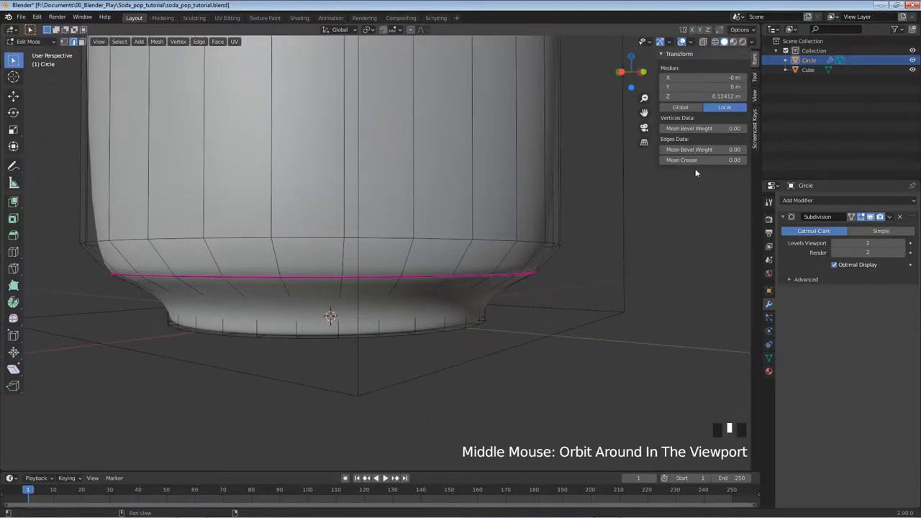
{"action": "left_click_drag", "start_coordinate": [702, 160], "coordinate": [742, 159]}
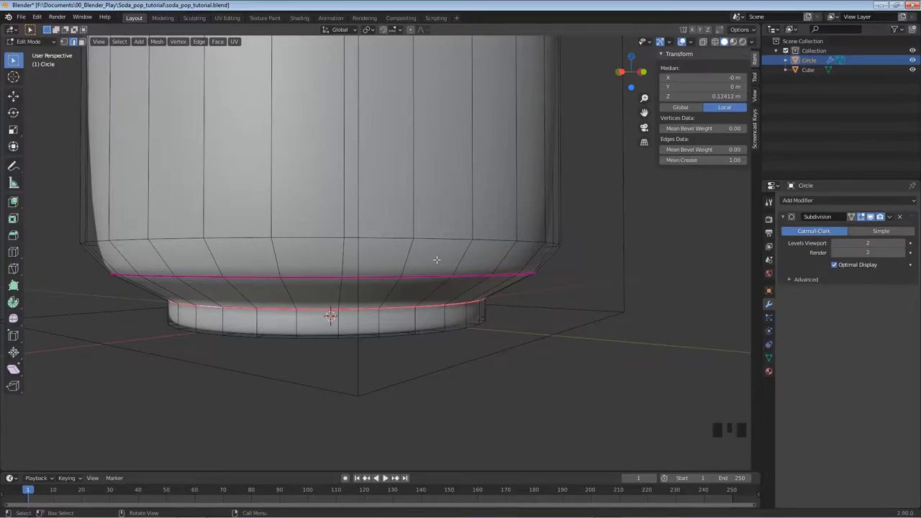
{"action": "key", "text": "Tab"}
{"action": "middle_click_drag", "start_coordinate": [436, 260], "coordinate": [345, 326]}
{"action": "scroll", "coordinate": [410, 276], "scroll_direction": "down", "scroll_amount": 6}
{"action": "key", "text": "ctrl"}
{"action": "key", "text": "ctrl+s"}
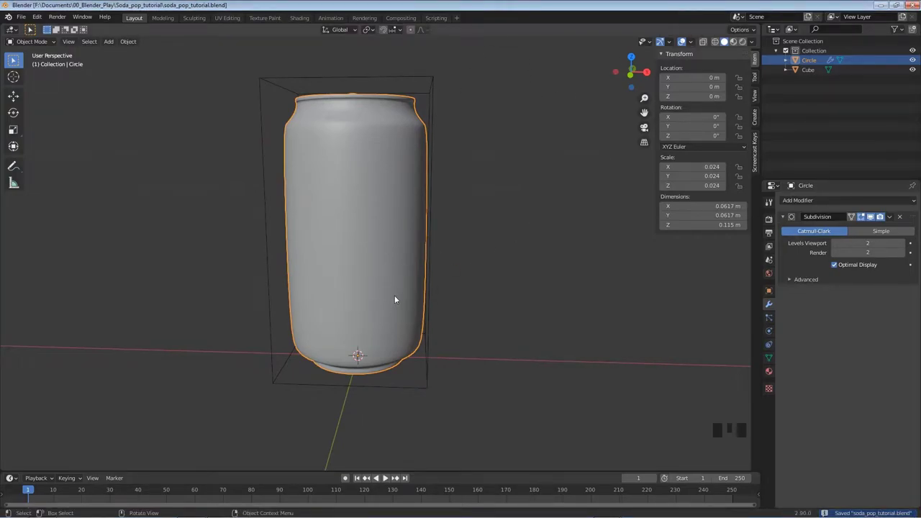
In front view, scale the can along Z by about 1.04 to a height of 0.12 m, matching the bounding box.
{"action": "key", "text": "KP_1"}
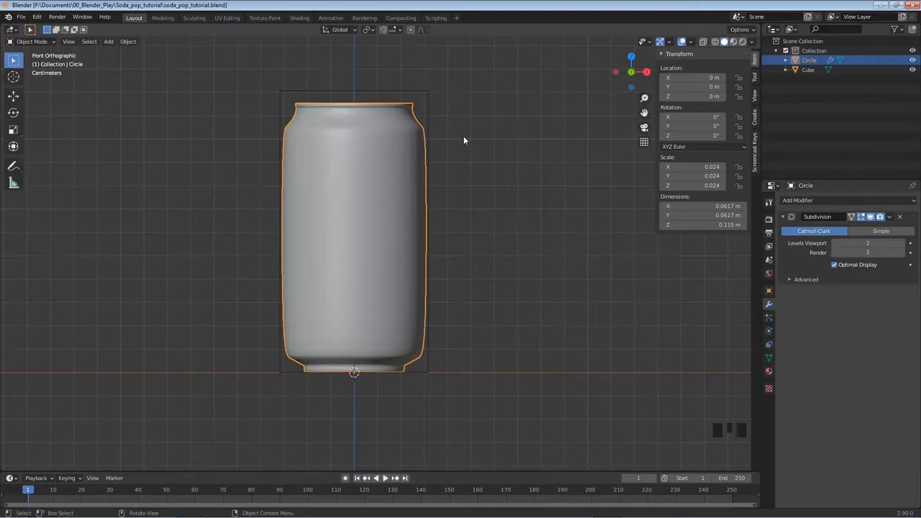
{"action": "key", "text": "s"}
{"action": "key", "text": "z"}
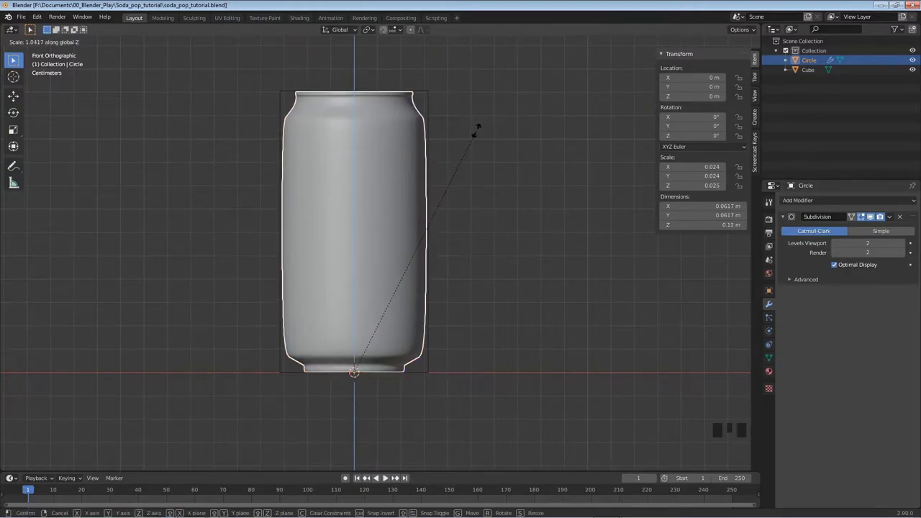
{"action": "left_click", "coordinate": [476, 132]}
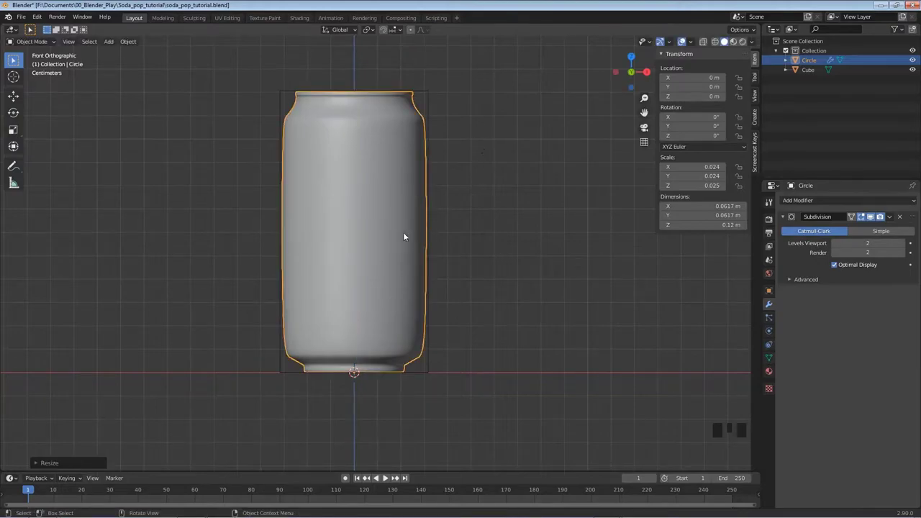
{"action": "mouse_move", "coordinate": [295, 234]}
{"action": "middle_mouse_down"}
{"action": "mouse_move", "coordinate": [323, 274]}
{"action": "mouse_move", "coordinate": [375, 243]}
{"action": "mouse_move", "coordinate": [403, 243]}
{"action": "mouse_move", "coordinate": [342, 274]}
{"action": "mouse_move", "coordinate": [288, 267]}
{"action": "mouse_move", "coordinate": [273, 255]}
{"action": "mouse_move", "coordinate": [295, 247]}
{"action": "middle_mouse_up"}
{"action": "scroll", "coordinate": [317, 275], "scroll_direction": "down", "scroll_amount": 1}
{"action": "middle_click_drag", "start_coordinate": [319, 278], "coordinate": [415, 309]}
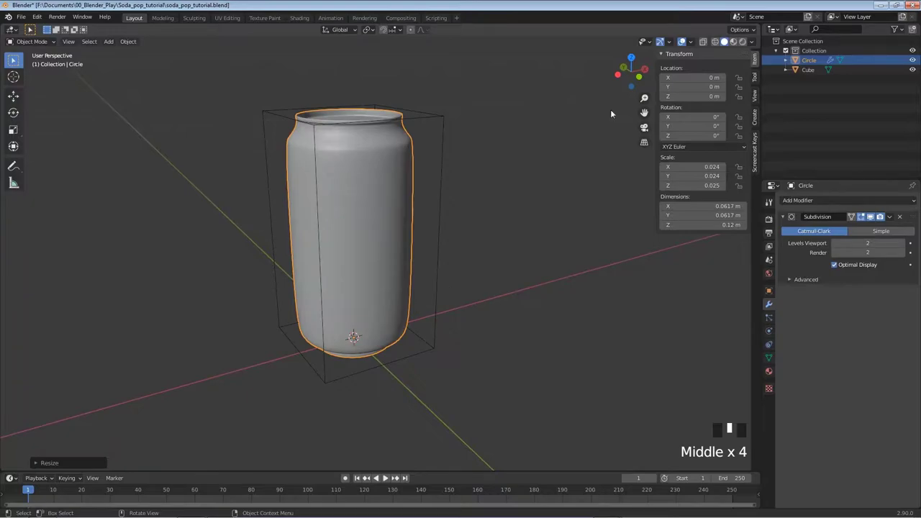
Save the project as a new version named soda_pop_tutorial1.blend, then enter Edit Mode on the can and save again.
{"action": "key", "text": "ctrl+alt+s"}
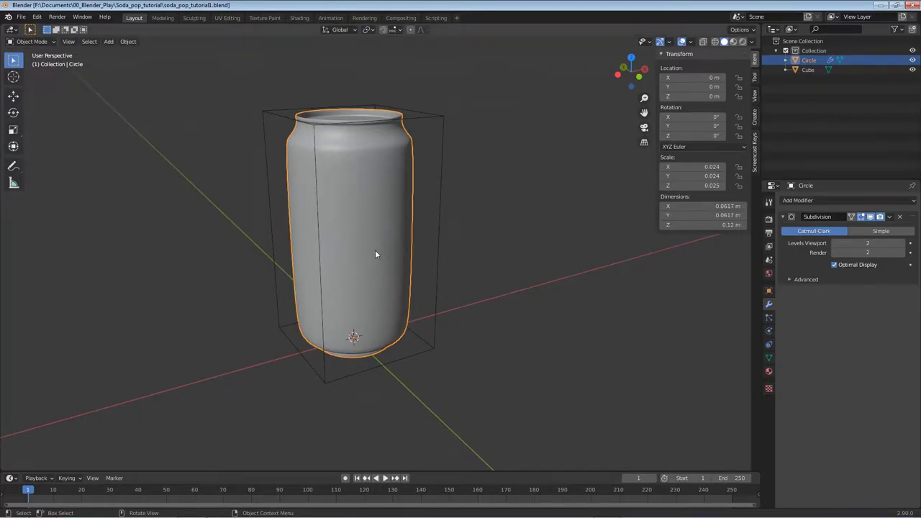
{"action": "key", "text": "Tab"}
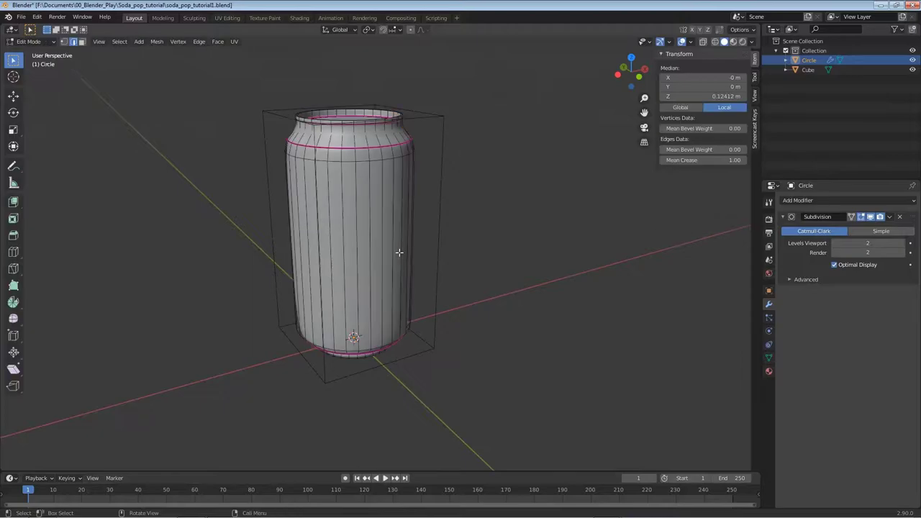
{"action": "key", "text": "ctrl+s"}
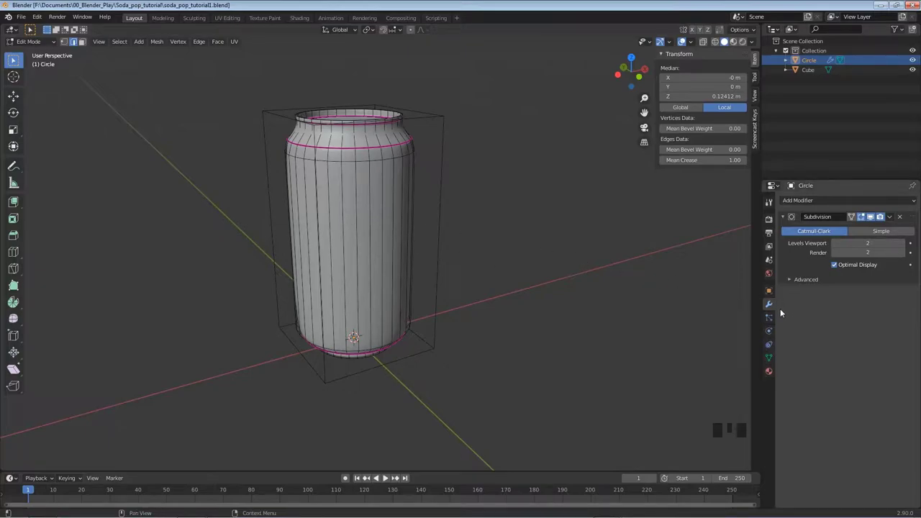
Turn off the Subdivision modifier's viewport display, then mark the edge loop just beneath the can's top lip as a UV seam.
{"action": "left_click", "coordinate": [872, 219]}
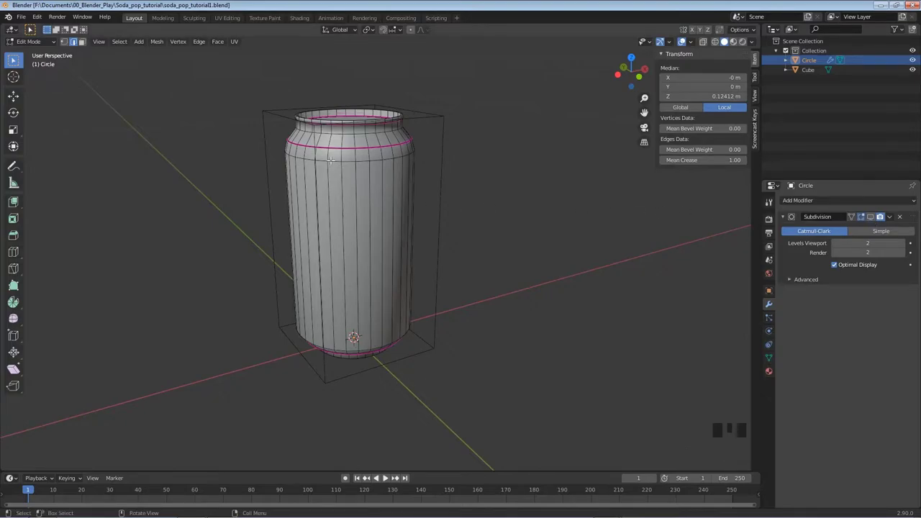
{"action": "scroll", "coordinate": [331, 162], "scroll_direction": "up", "scroll_amount": 6}
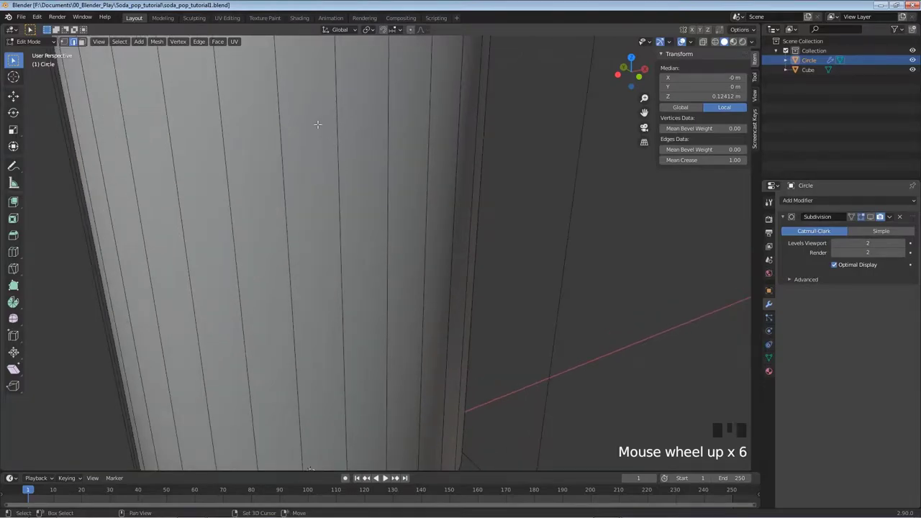
{"action": "middle_click_drag", "start_coordinate": [309, 120], "coordinate": [409, 408], "text": "shift"}
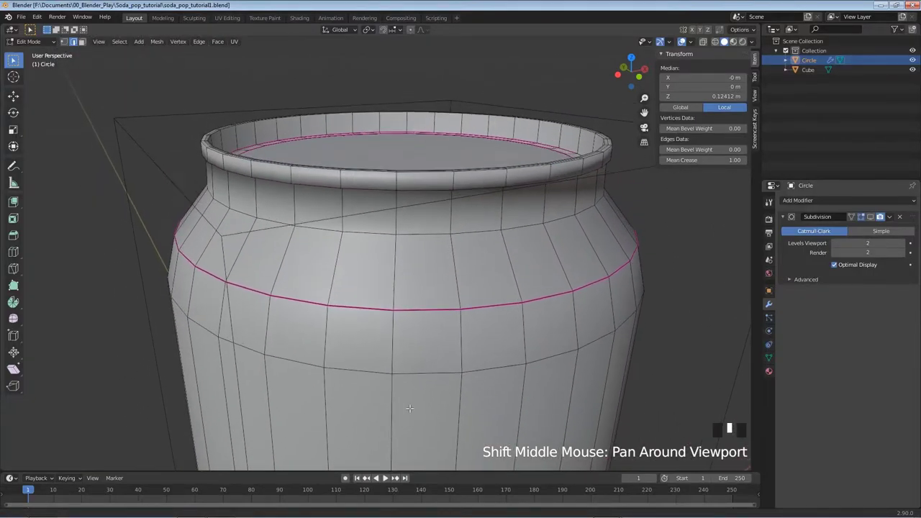
{"action": "middle_click_drag", "start_coordinate": [464, 216], "coordinate": [398, 213]}
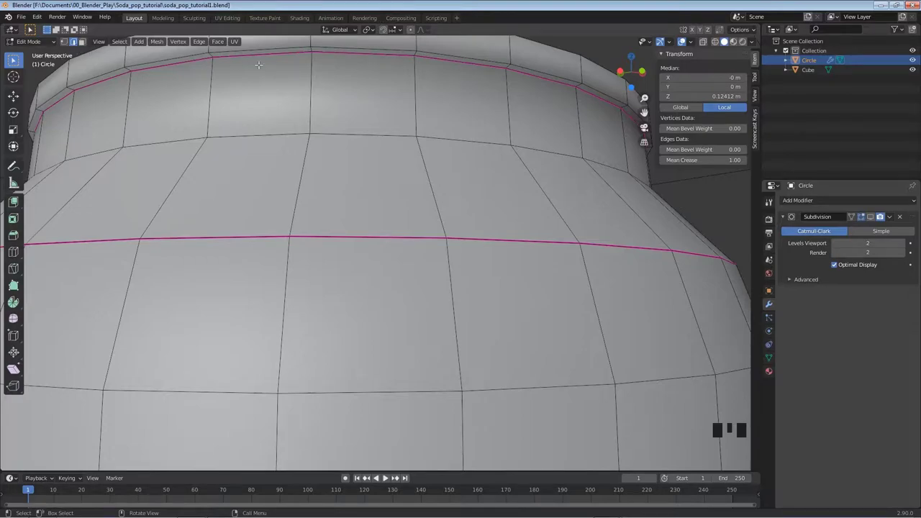
{"action": "left_click", "coordinate": [326, 55], "text": "alt"}
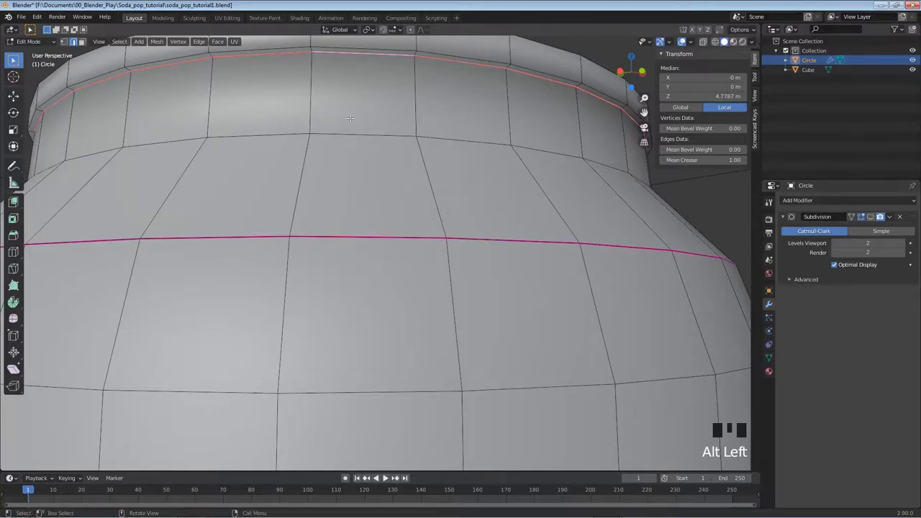
{"action": "key", "text": "u"}
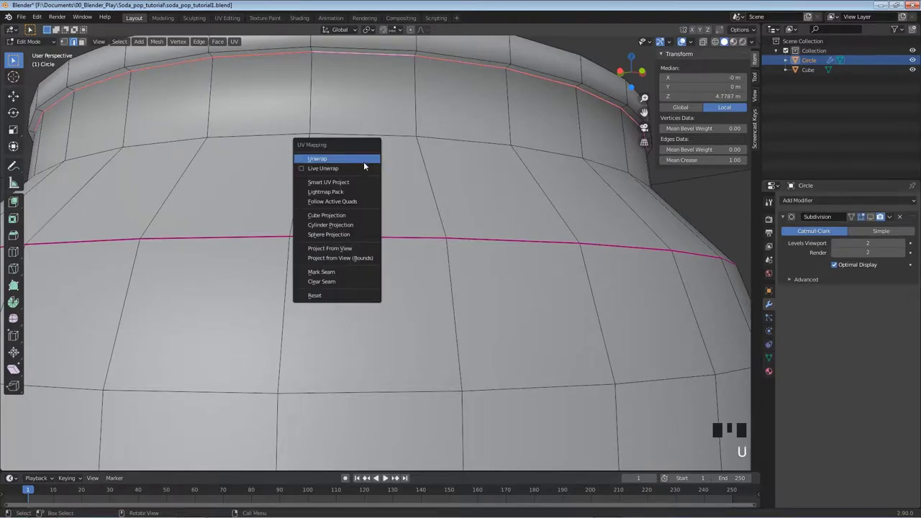
{"action": "left_click", "coordinate": [328, 281]}
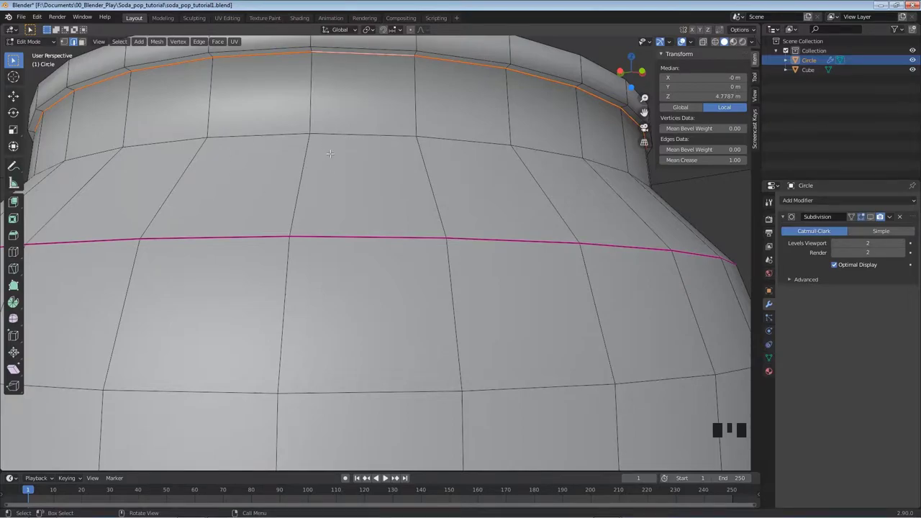
Mark the edge loop where the lower taper meets the base ring as a UV seam, then save the file.
{"action": "scroll", "coordinate": [421, 212], "scroll_direction": "down", "scroll_amount": 2}
{"action": "middle_click_drag", "start_coordinate": [432, 346], "coordinate": [434, 271], "text": "shift"}
{"action": "middle_click_drag", "start_coordinate": [432, 367], "coordinate": [429, 219], "text": "shift"}
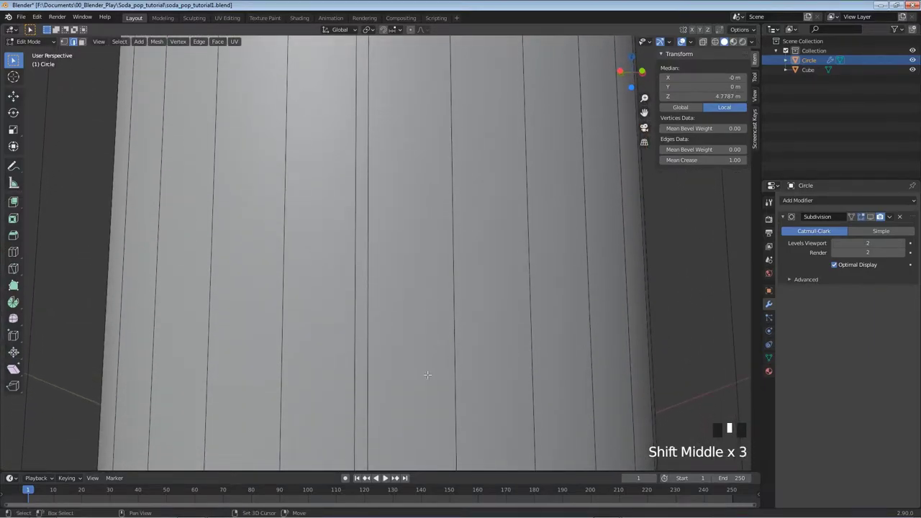
{"action": "middle_click_drag", "start_coordinate": [426, 376], "coordinate": [424, 226], "text": "shift"}
{"action": "middle_click_drag", "start_coordinate": [432, 315], "coordinate": [422, 304]}
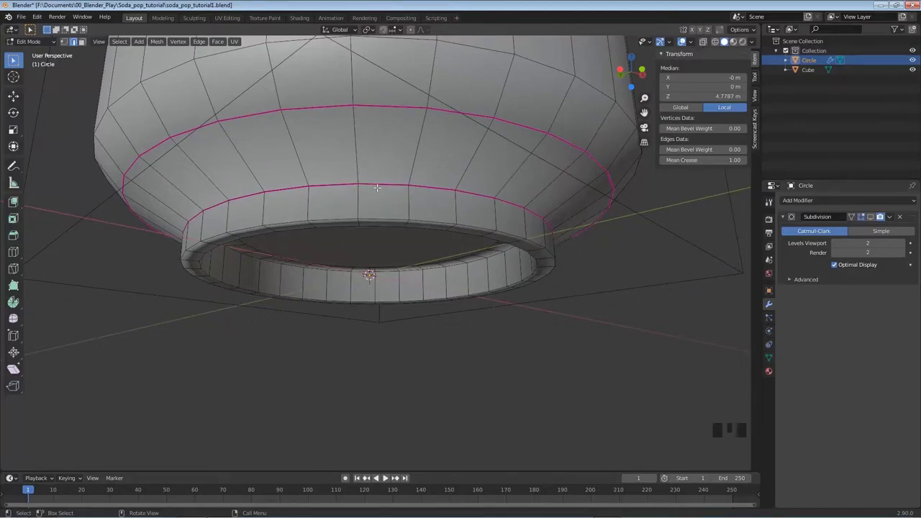
{"action": "key", "text": "alt+a"}
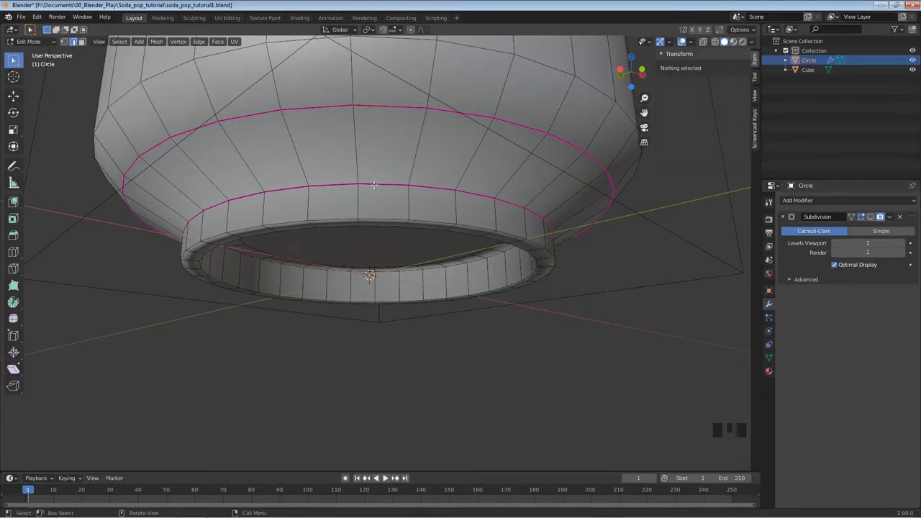
{"action": "left_click", "coordinate": [367, 186], "text": "alt"}
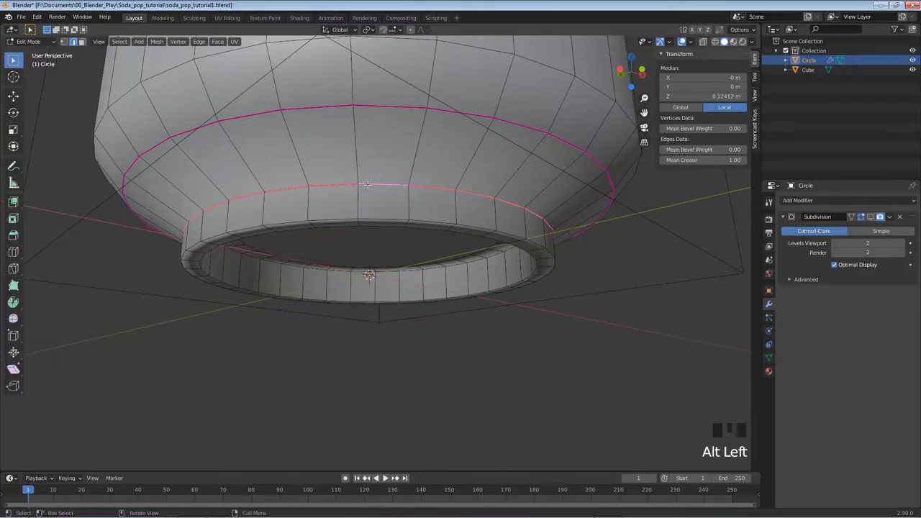
{"action": "key", "text": "u"}
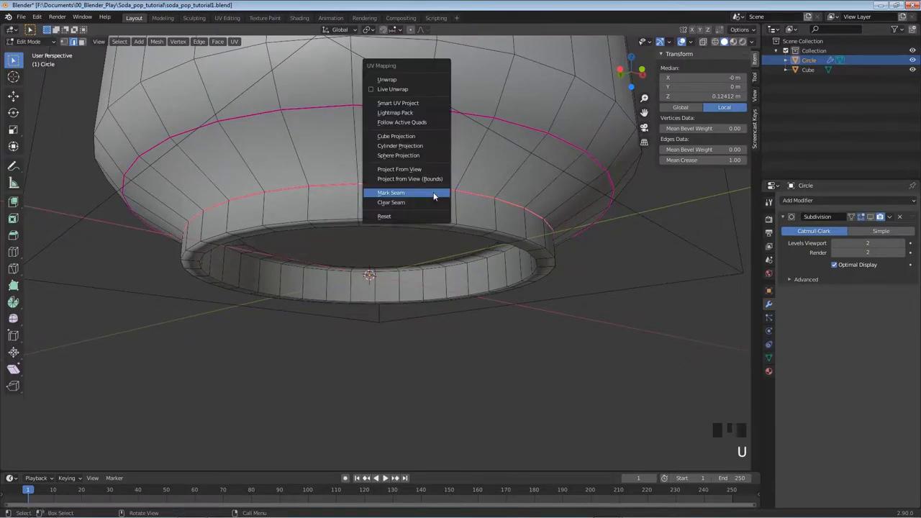
{"action": "left_click", "coordinate": [408, 192]}
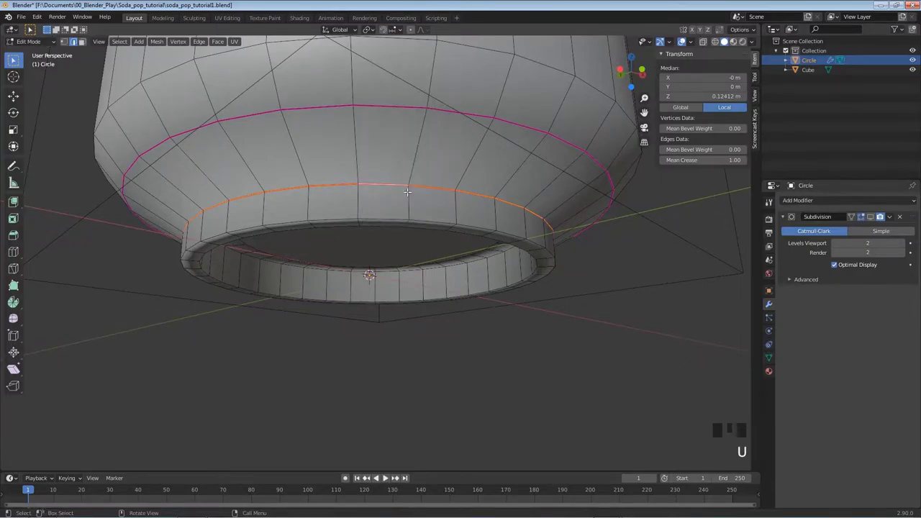
{"action": "key", "text": "ctrl+s"}
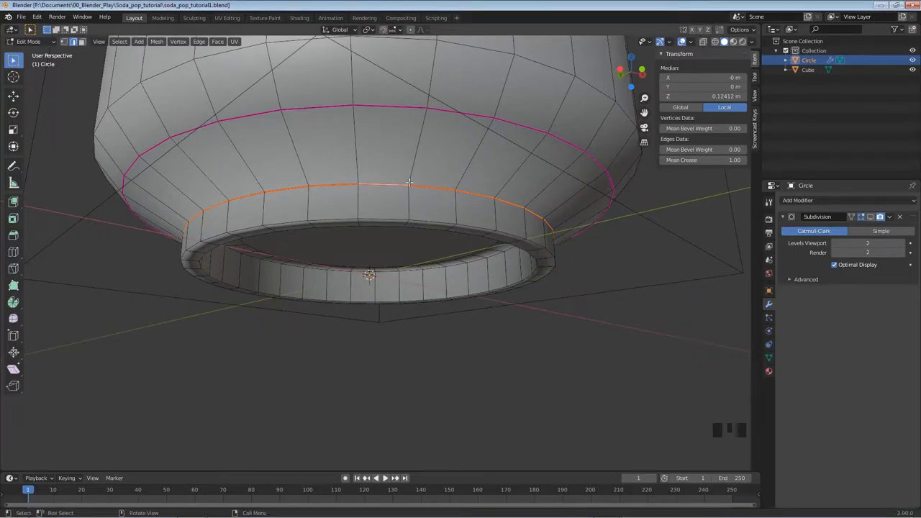
In right view, clear the selection and select the vertical edge loop running down the middle of the can.
{"action": "scroll", "coordinate": [367, 186], "scroll_direction": "down", "scroll_amount": 6}
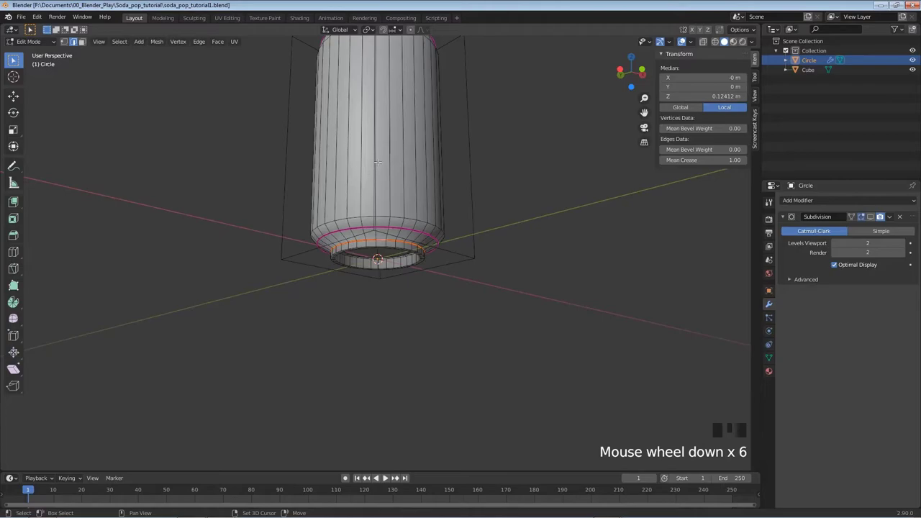
{"action": "middle_click_drag", "start_coordinate": [376, 153], "coordinate": [388, 157], "text": "shift"}
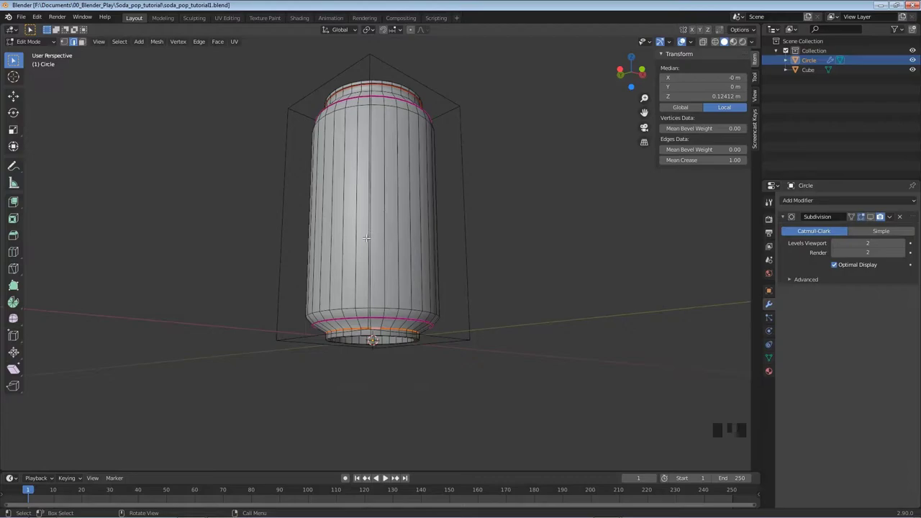
{"action": "key", "text": "KP_3"}
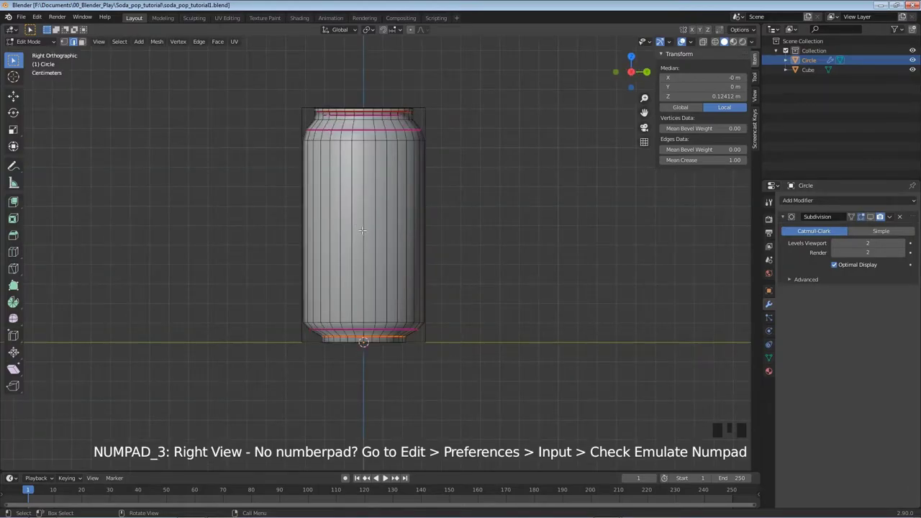
{"action": "key", "text": "alt+a"}
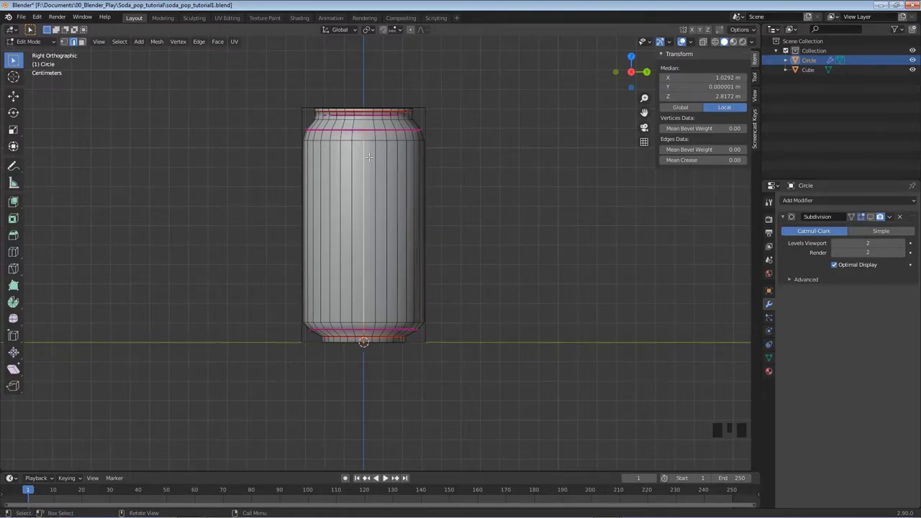
Remove the edges on the outside and top of the can's upper lip from the vertical loop selection.
{"action": "scroll", "coordinate": [364, 157], "scroll_direction": "up", "scroll_amount": 7}
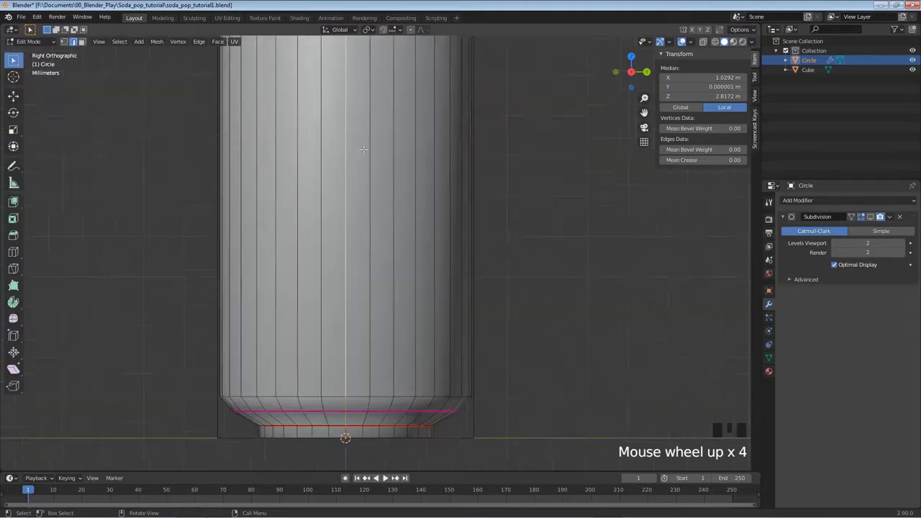
{"action": "middle_click_drag", "start_coordinate": [345, 98], "coordinate": [328, 258], "text": "shift"}
{"action": "scroll", "coordinate": [319, 231], "scroll_direction": "up", "scroll_amount": 2}
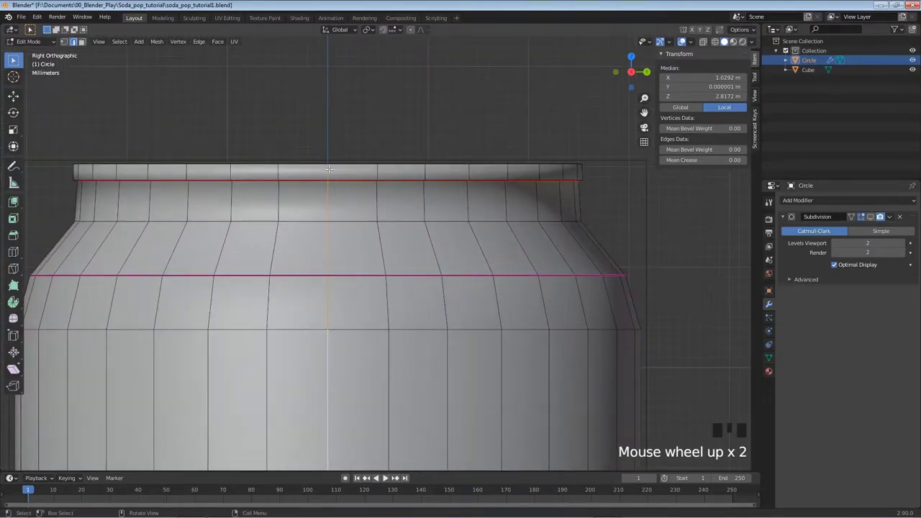
{"action": "scroll", "coordinate": [322, 176], "scroll_direction": "up", "scroll_amount": 1}
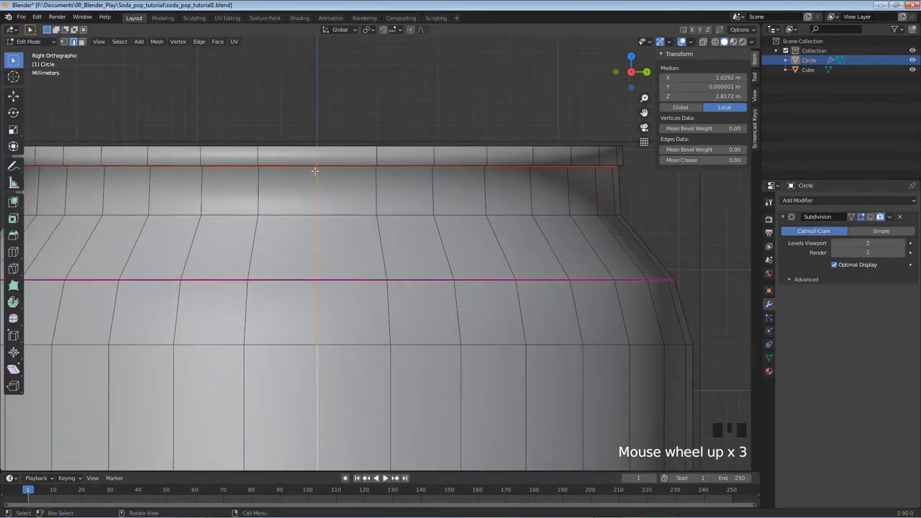
{"action": "scroll", "coordinate": [315, 153], "scroll_direction": "up", "scroll_amount": 1}
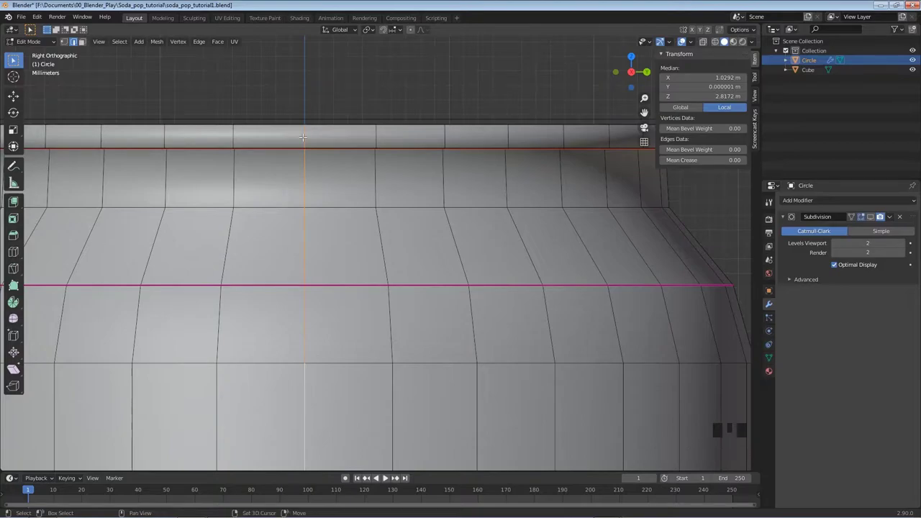
{"action": "left_click", "coordinate": [304, 137], "text": "shift"}
{"action": "middle_click_drag", "start_coordinate": [304, 137], "coordinate": [311, 183]}
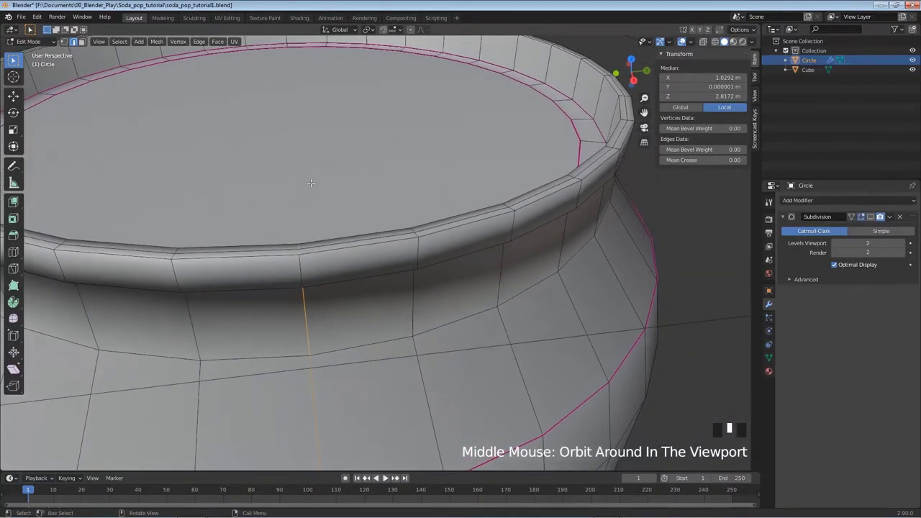
{"action": "scroll", "coordinate": [311, 183], "scroll_direction": "up", "scroll_amount": 2}
{"action": "scroll", "coordinate": [266, 245], "scroll_direction": "down", "scroll_amount": 1}
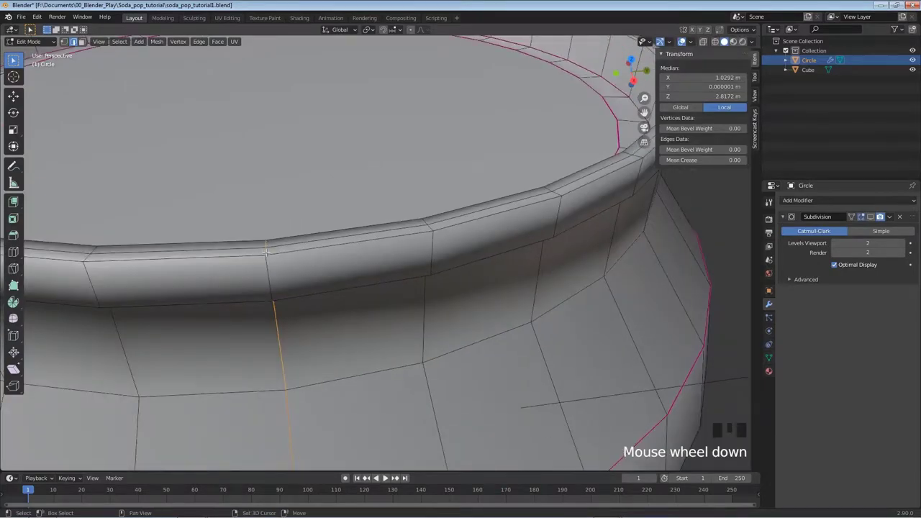
{"action": "left_click", "coordinate": [264, 250], "text": "shift"}
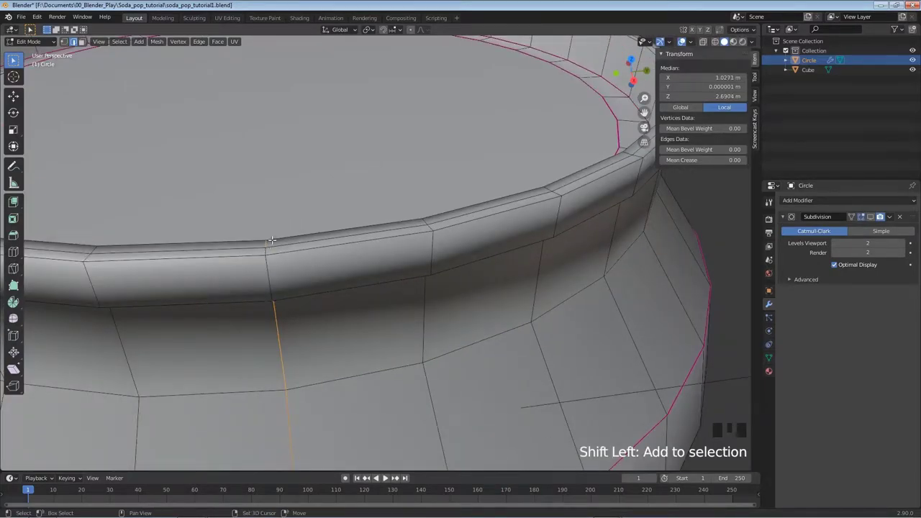
{"action": "left_click", "coordinate": [265, 243], "text": "shift"}
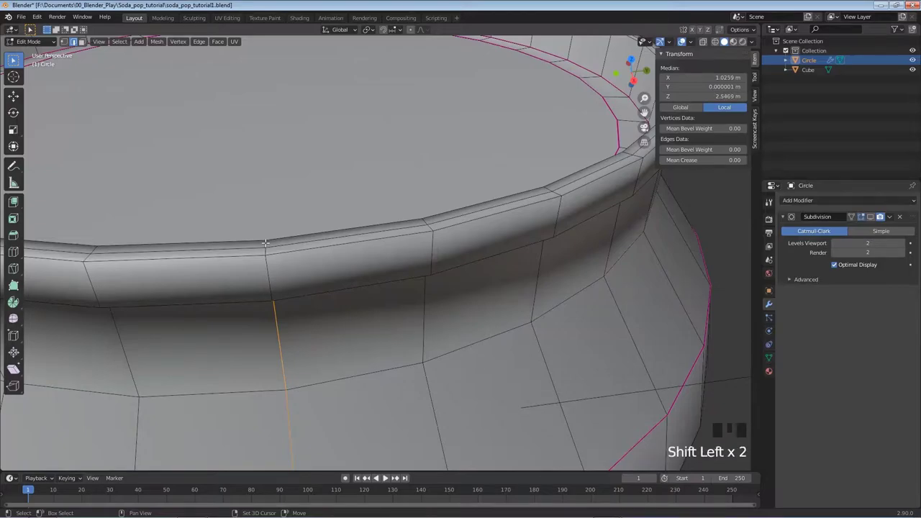
Deselect the vertical loop's edges on the lip's inner wall and lid border, plus the short edge just above the upper seam.
{"action": "middle_click_drag", "start_coordinate": [258, 215], "coordinate": [144, 155]}
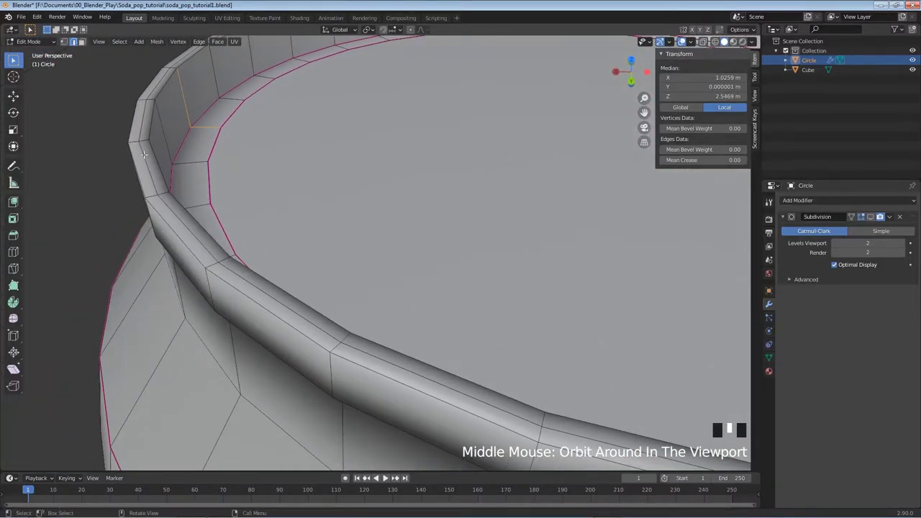
{"action": "left_click", "coordinate": [185, 108], "text": "shift"}
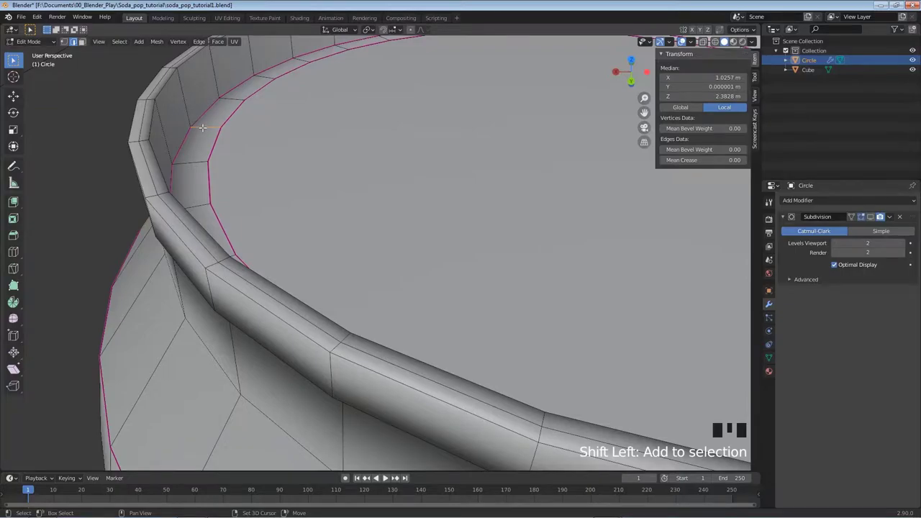
{"action": "left_click", "coordinate": [203, 127], "text": "shift"}
{"action": "middle_click_drag", "start_coordinate": [228, 196], "coordinate": [140, 160]}
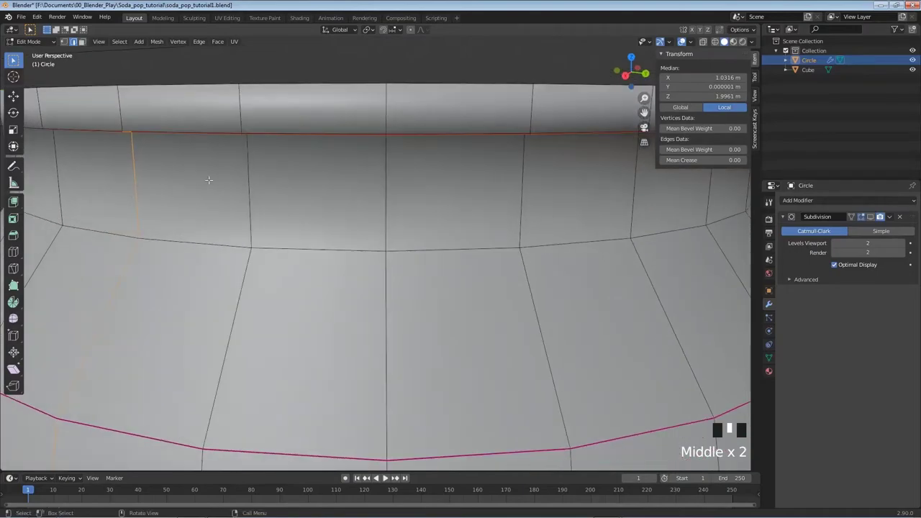
{"action": "middle_click_drag", "start_coordinate": [127, 231], "coordinate": [223, 127]}
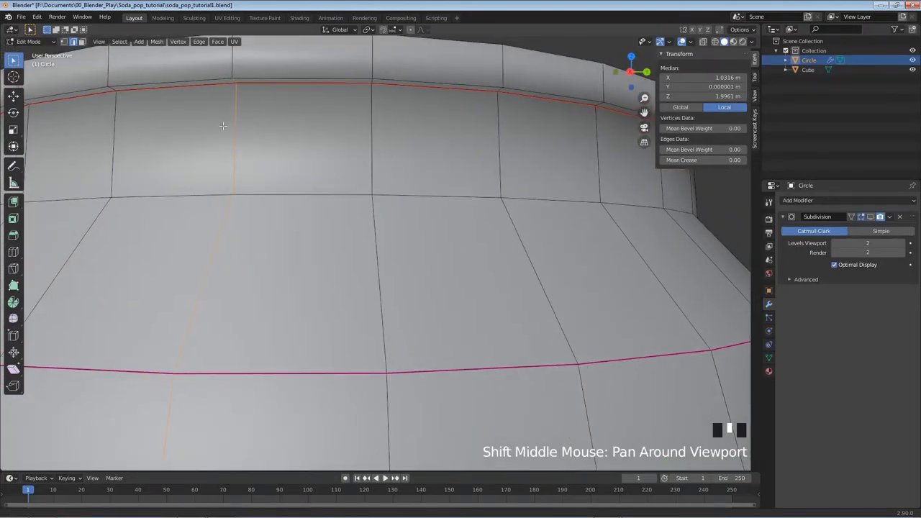
{"action": "left_click", "coordinate": [234, 81], "text": "shift"}
Deselect the vertical loop's edge on the outer face of the base ring, below the lower seam.
{"action": "middle_click_drag", "start_coordinate": [310, 408], "coordinate": [328, 187], "text": "shift"}
{"action": "middle_click_drag", "start_coordinate": [326, 374], "coordinate": [337, 178], "text": "shift"}
{"action": "middle_click_drag", "start_coordinate": [330, 330], "coordinate": [353, 281], "text": "shift"}
{"action": "middle_click_drag", "start_coordinate": [346, 216], "coordinate": [385, 262], "text": "shift"}
{"action": "scroll", "coordinate": [372, 260], "scroll_direction": "down", "scroll_amount": 4}
{"action": "scroll", "coordinate": [387, 266], "scroll_direction": "up", "scroll_amount": 3}
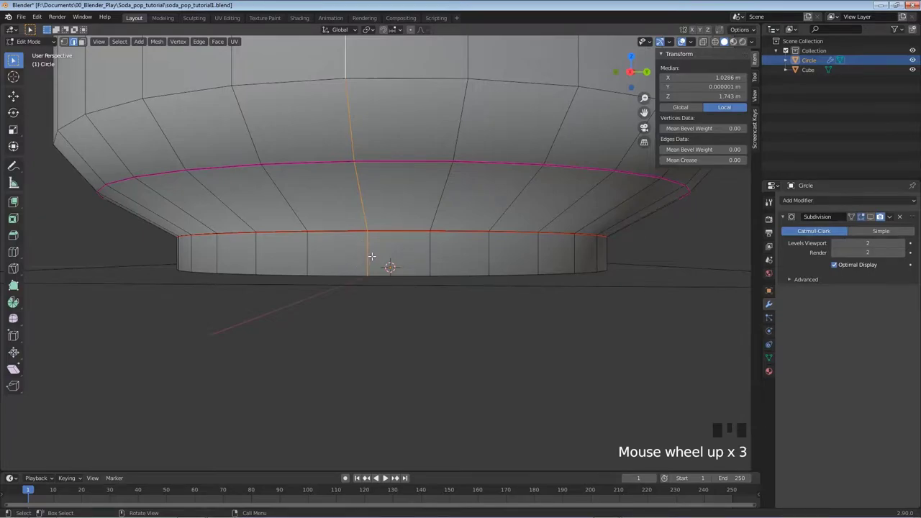
{"action": "scroll", "coordinate": [365, 252], "scroll_direction": "up", "scroll_amount": 1}
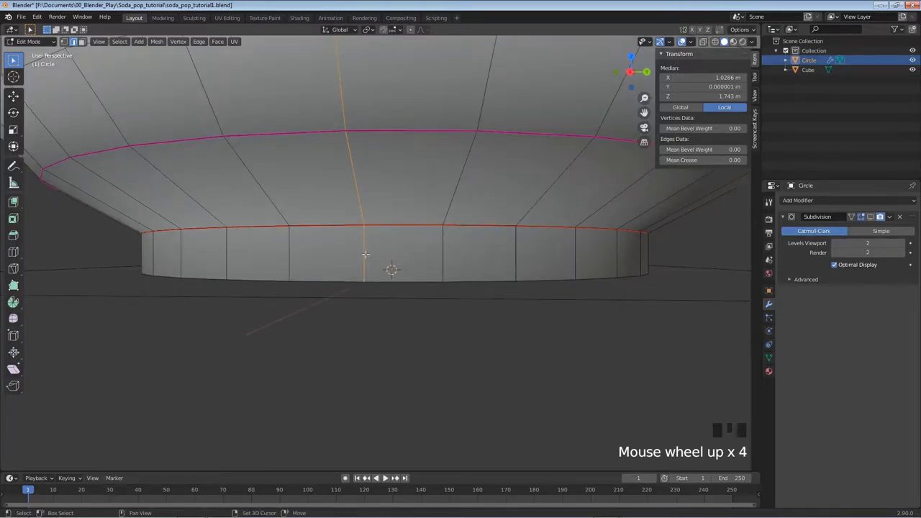
{"action": "left_click", "coordinate": [365, 265], "text": "shift"}
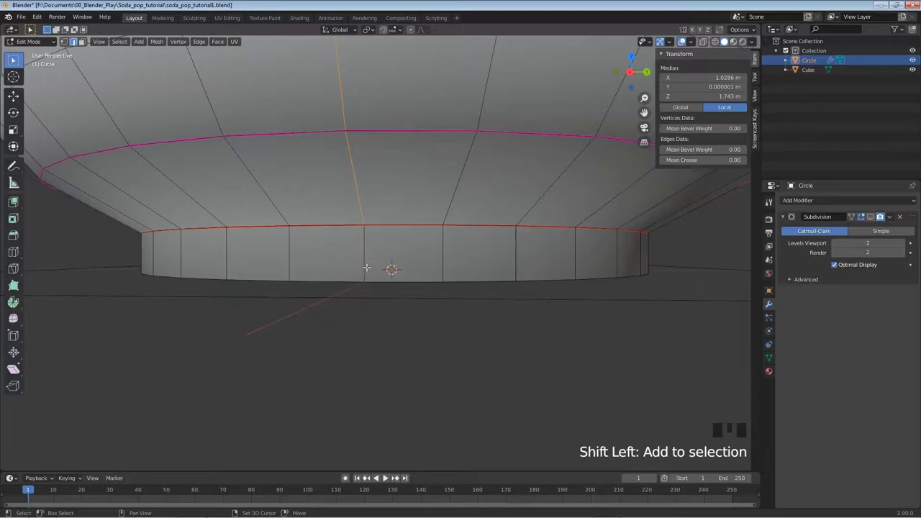
Deselect the vertical loop's remaining edges on the underside and inner wall of the base ring.
{"action": "middle_click_drag", "start_coordinate": [384, 305], "coordinate": [431, 267]}
{"action": "left_click", "coordinate": [372, 189], "text": "shift"}
{"action": "left_click", "coordinate": [466, 254], "text": "shift"}
{"action": "left_click", "coordinate": [440, 233], "text": "shift"}
{"action": "scroll", "coordinate": [468, 186], "scroll_direction": "down", "scroll_amount": 2}
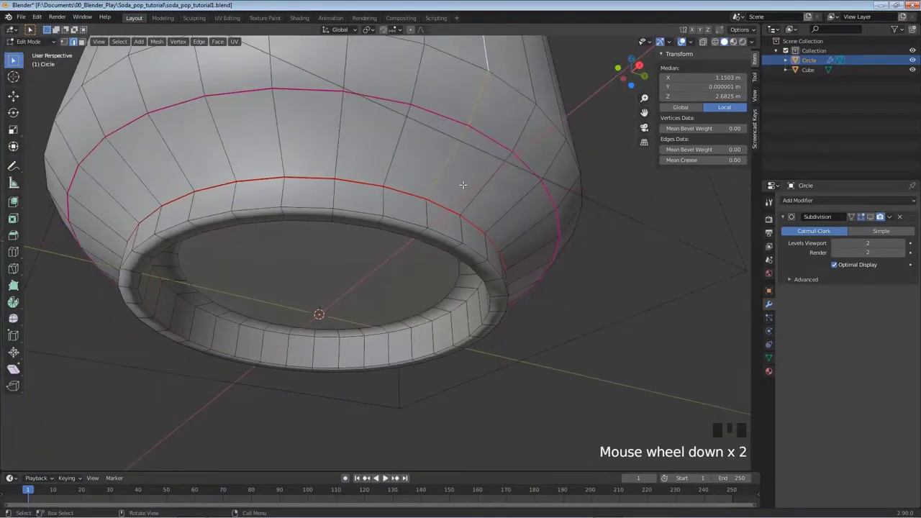
{"action": "middle_click_drag", "start_coordinate": [451, 154], "coordinate": [425, 252]}
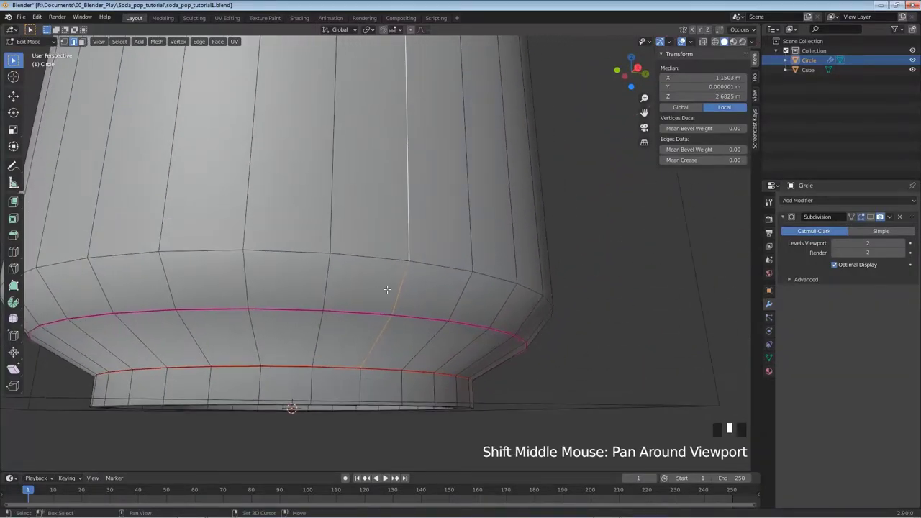
Mark the selected vertical edge line down the can's side as a UV seam and save the file.
{"action": "scroll", "coordinate": [404, 188], "scroll_direction": "down", "scroll_amount": 4}
{"action": "middle_click_drag", "start_coordinate": [404, 188], "coordinate": [356, 332], "text": "shift"}
{"action": "scroll", "coordinate": [334, 98], "scroll_direction": "down", "scroll_amount": 1}
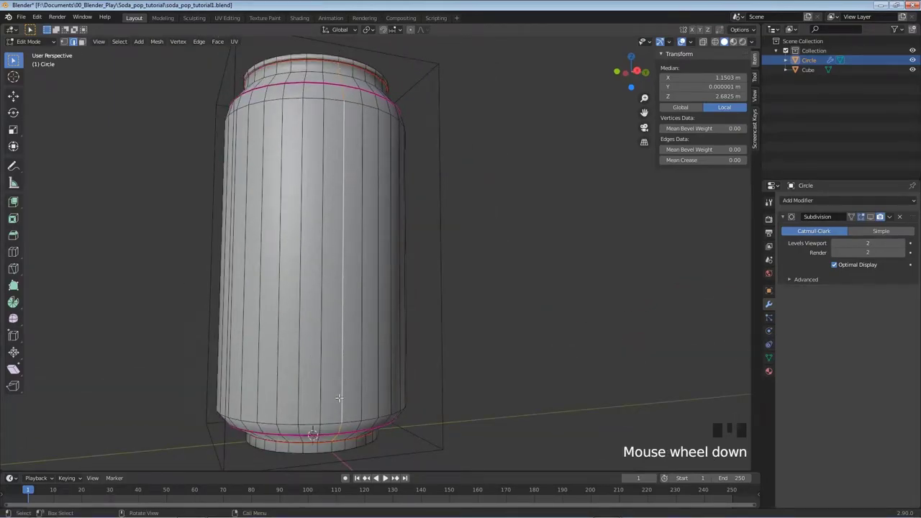
{"action": "key", "text": "u"}
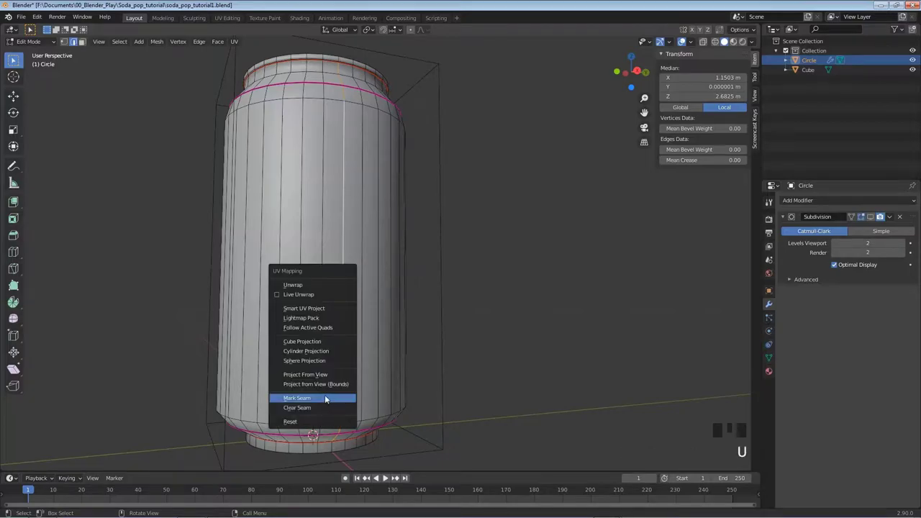
{"action": "left_click", "coordinate": [324, 396]}
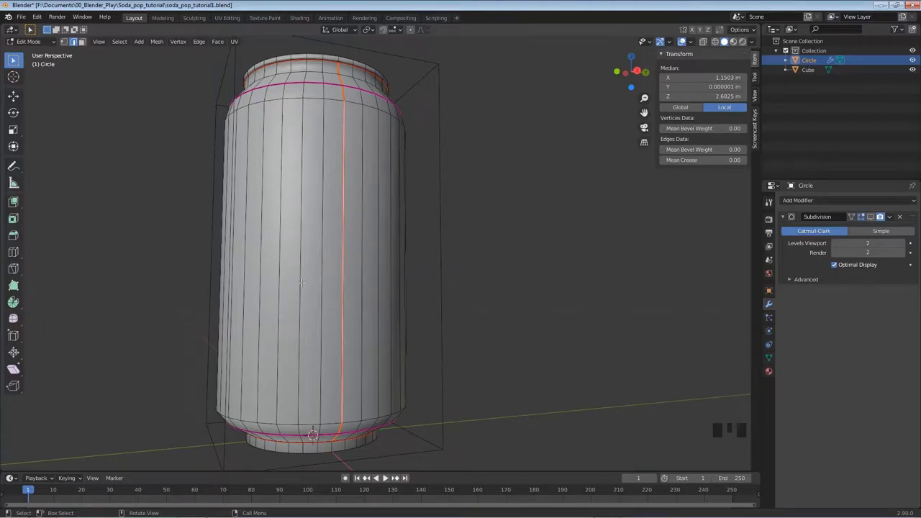
{"action": "key", "text": "ctrl+s"}
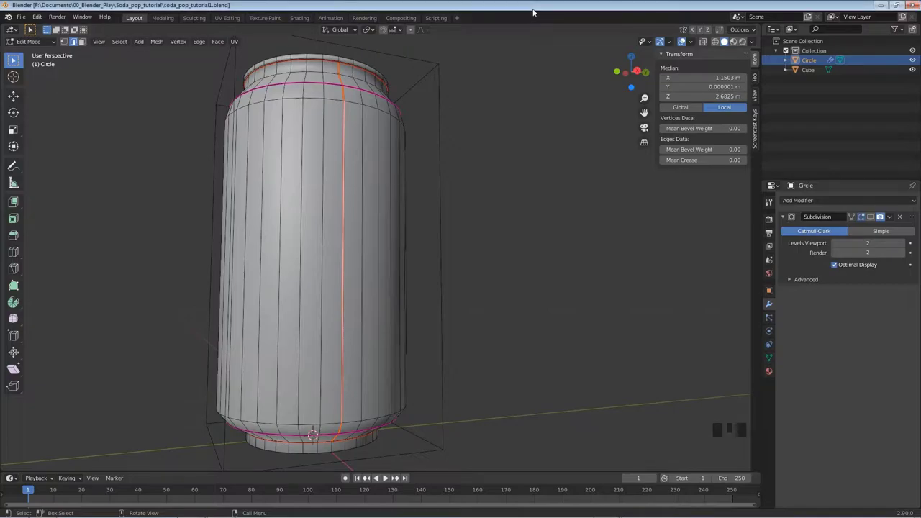
Turn on the Subdivision modifier's viewport display and switch the can to the UV Editing workspace.
{"action": "left_click", "coordinate": [872, 217]}
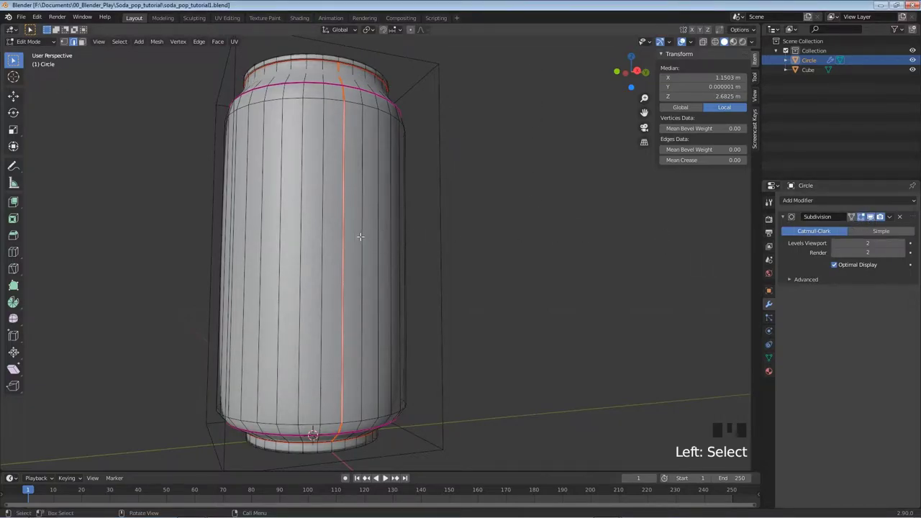
{"action": "key", "text": "Tab"}
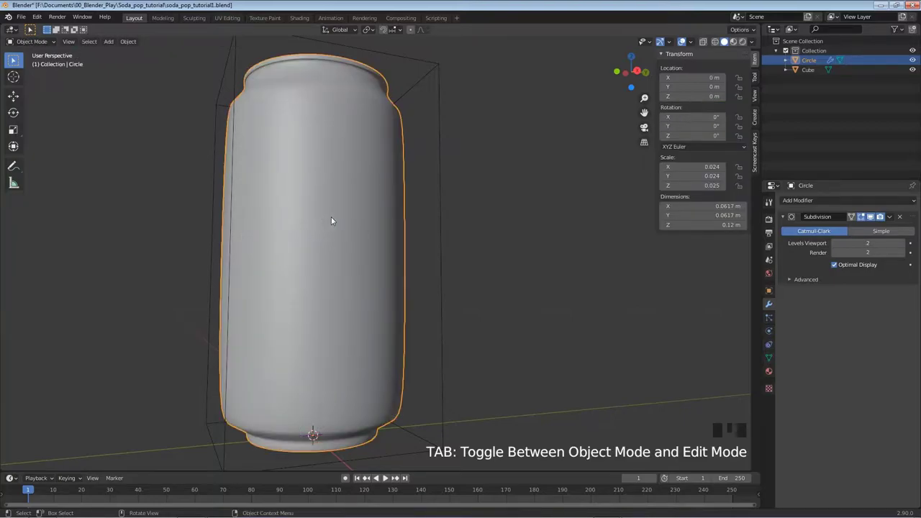
{"action": "left_click", "coordinate": [227, 18]}
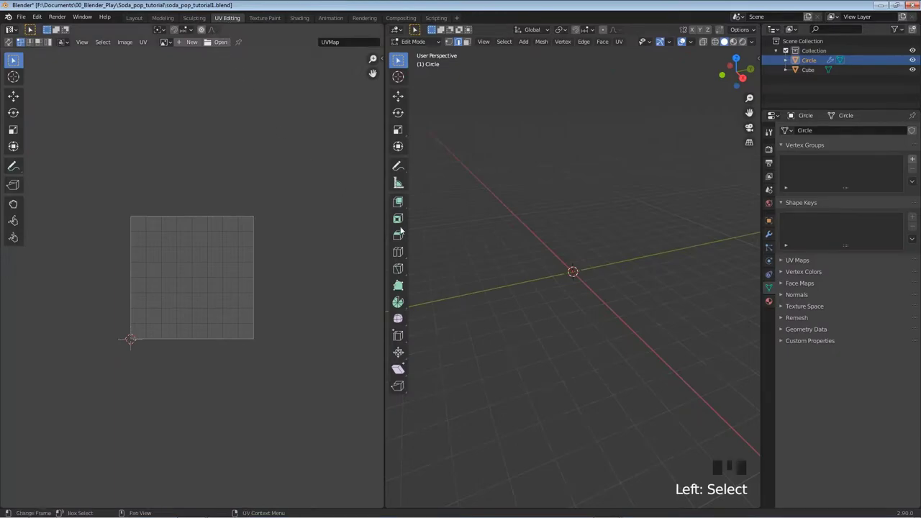
{"action": "scroll", "coordinate": [574, 285], "scroll_direction": "up", "scroll_amount": 17}
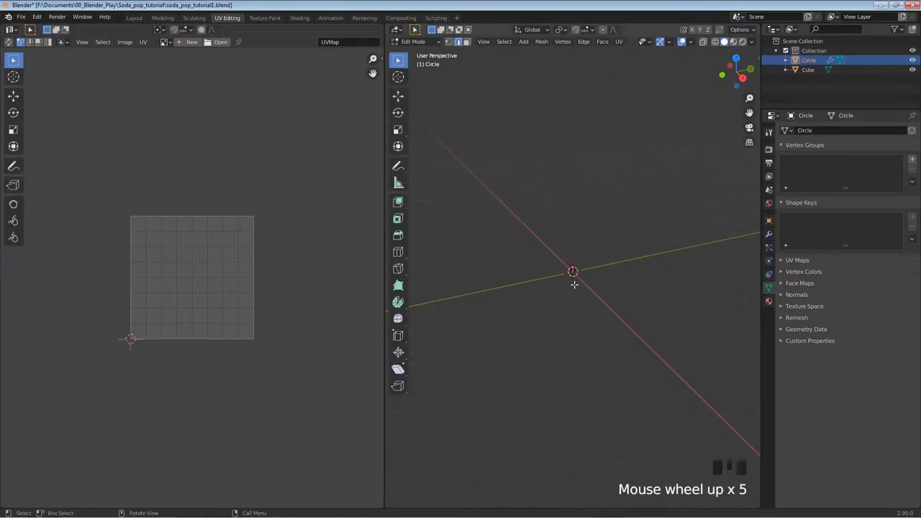
{"action": "scroll", "coordinate": [574, 284], "scroll_direction": "up", "scroll_amount": 5}
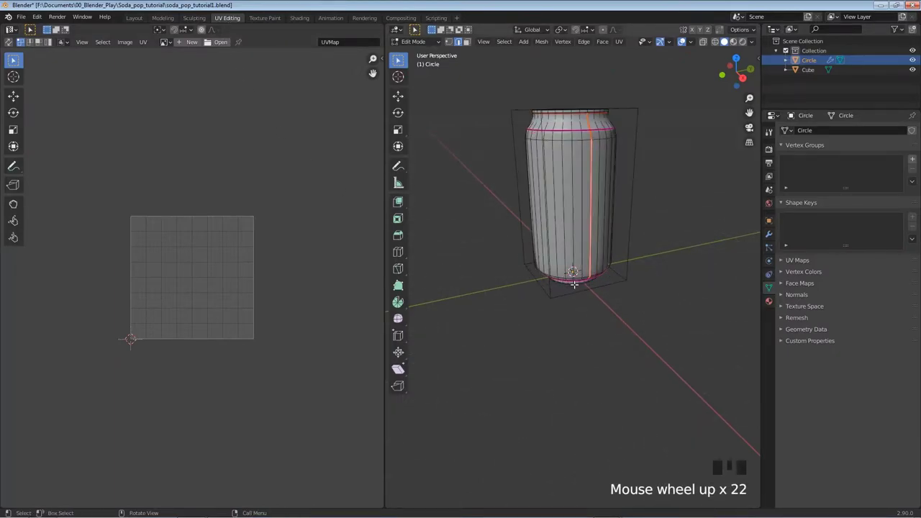
{"action": "middle_click_drag", "start_coordinate": [566, 297], "coordinate": [576, 292]}
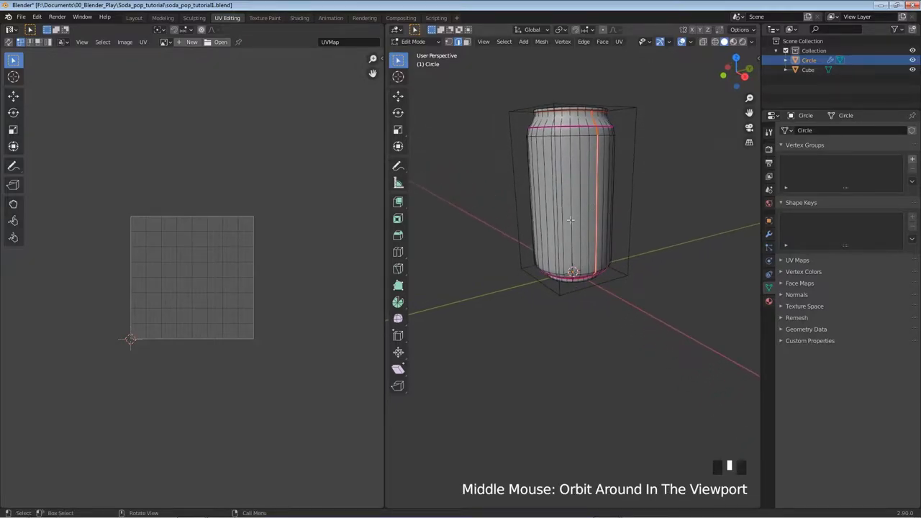
Select the entire can mesh, unwrap it along its marked seams, and save the file.
{"action": "key", "text": "a"}
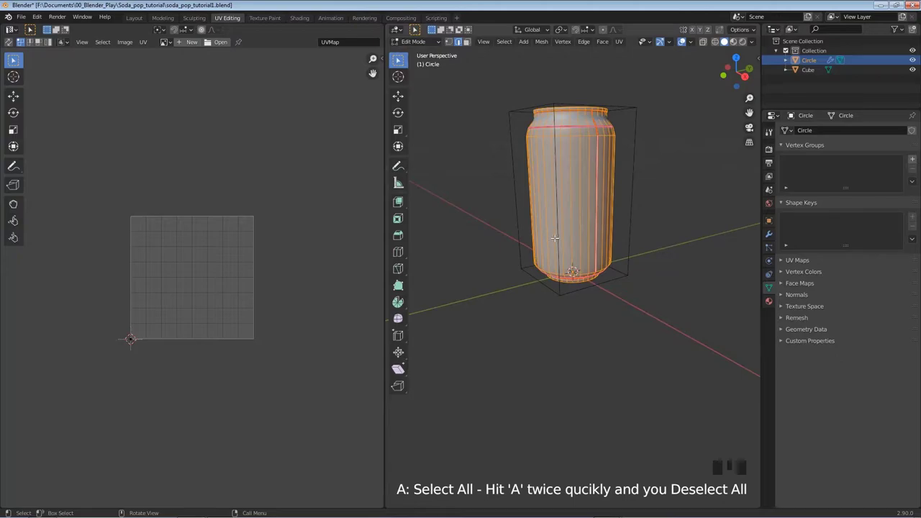
{"action": "key", "text": "u"}
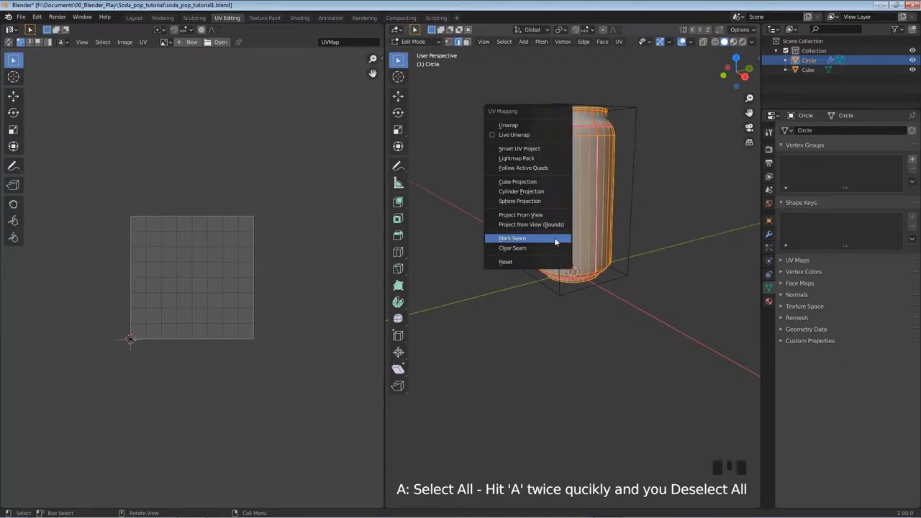
{"action": "left_click", "coordinate": [514, 123]}
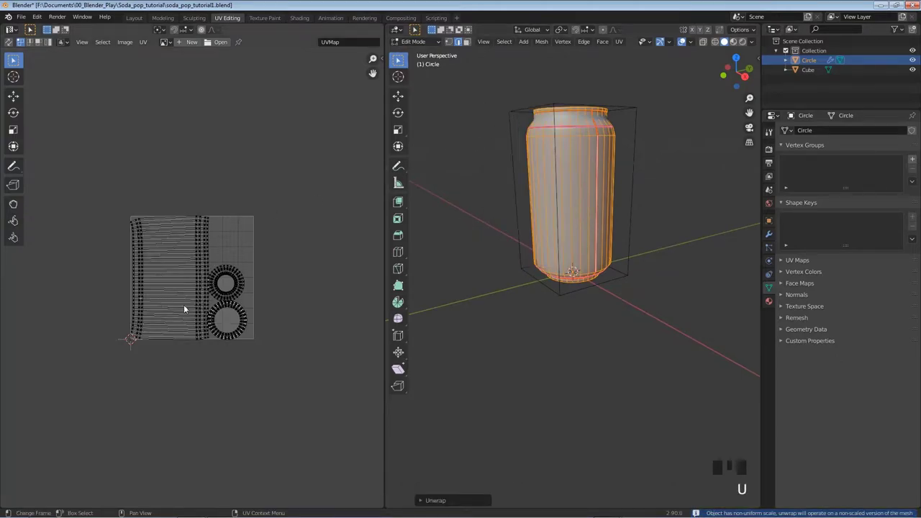
{"action": "scroll", "coordinate": [183, 305], "scroll_direction": "up", "scroll_amount": 3}
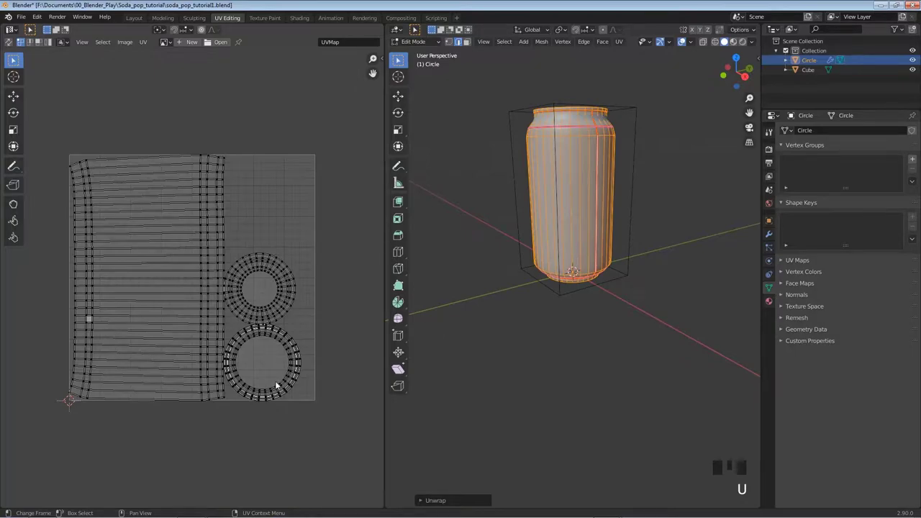
{"action": "key", "text": "ctrl+s"}
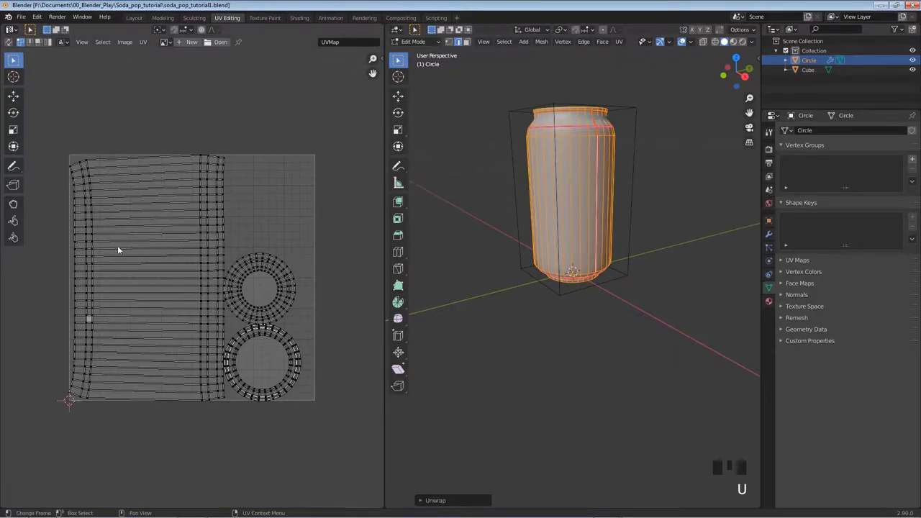
Select the can's top lip, shoulder band and base in turn to check where each lies in the UV layout.
{"action": "left_click", "coordinate": [550, 108]}
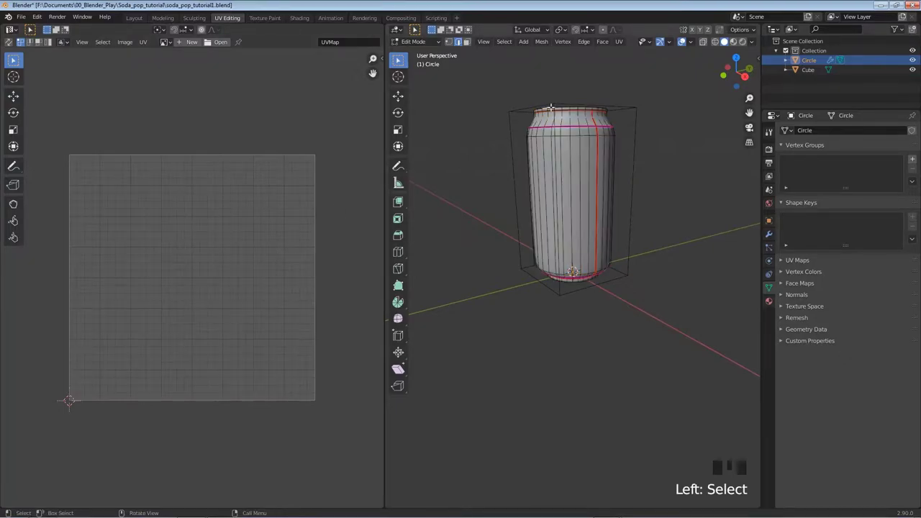
{"action": "left_click_drag", "start_coordinate": [516, 98], "coordinate": [638, 117]}
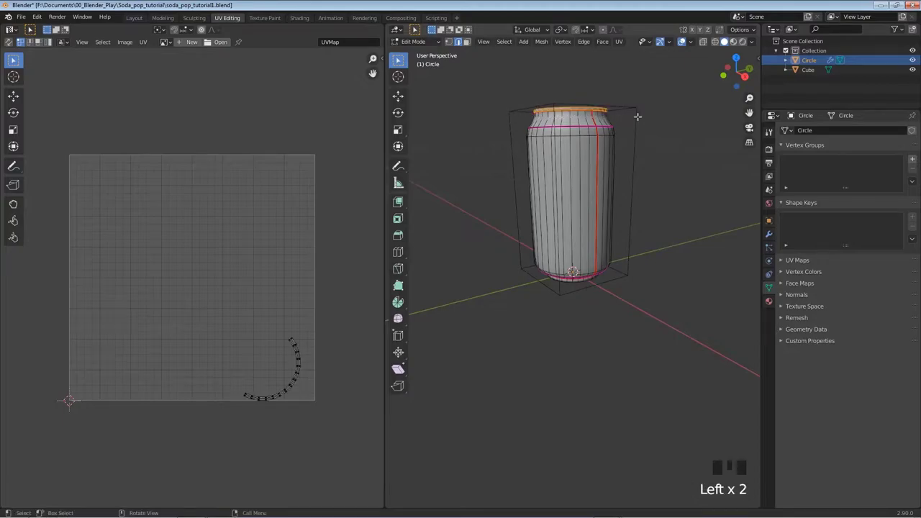
{"action": "left_click_drag", "start_coordinate": [514, 120], "coordinate": [649, 143]}
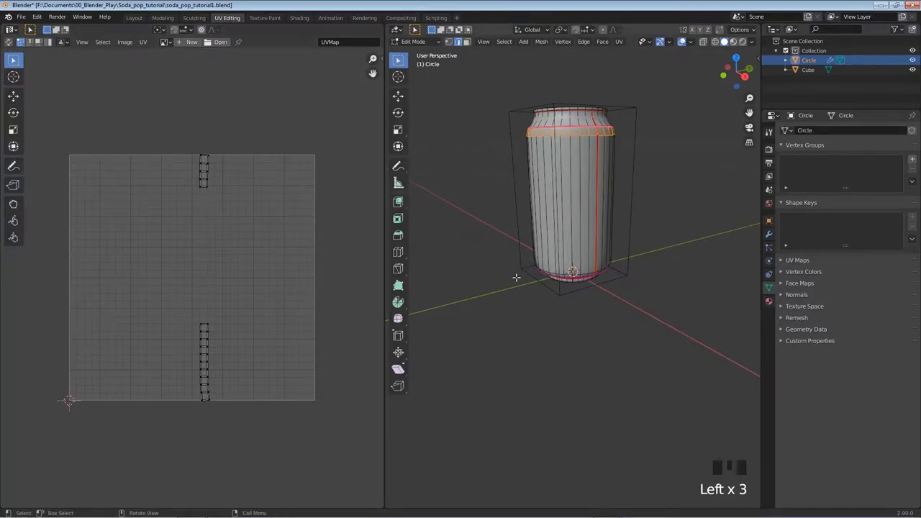
{"action": "left_click_drag", "start_coordinate": [509, 250], "coordinate": [712, 322]}
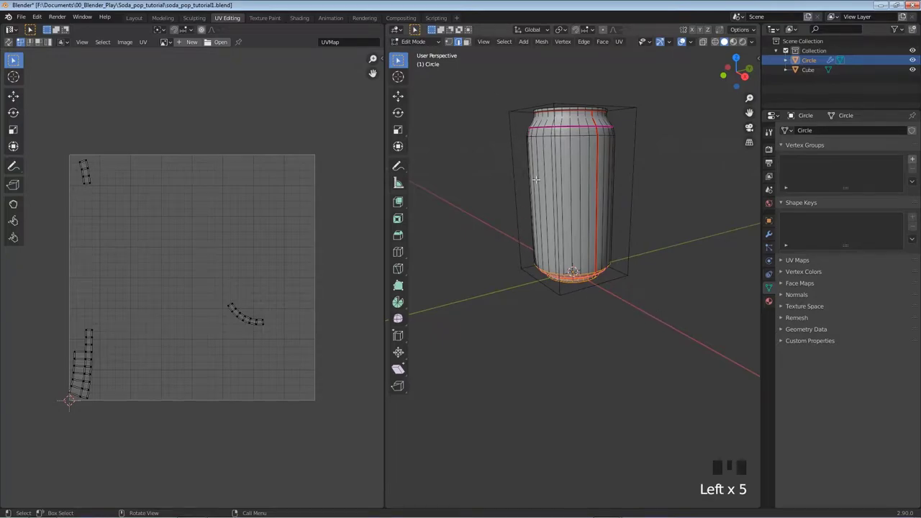
Select the whole can with all its UV islands and rotate the UV layout by -90 degrees.
{"action": "key", "text": "a"}
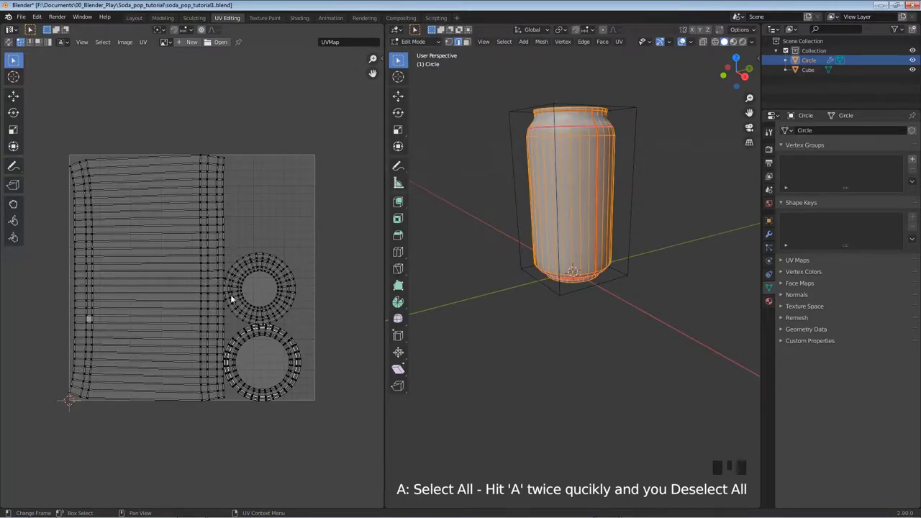
{"action": "key", "text": "a"}
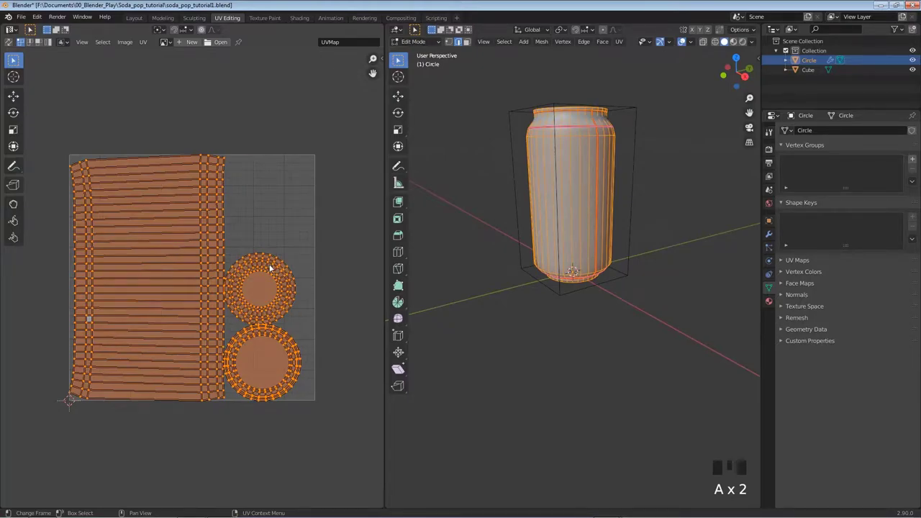
{"action": "key", "text": "r"}
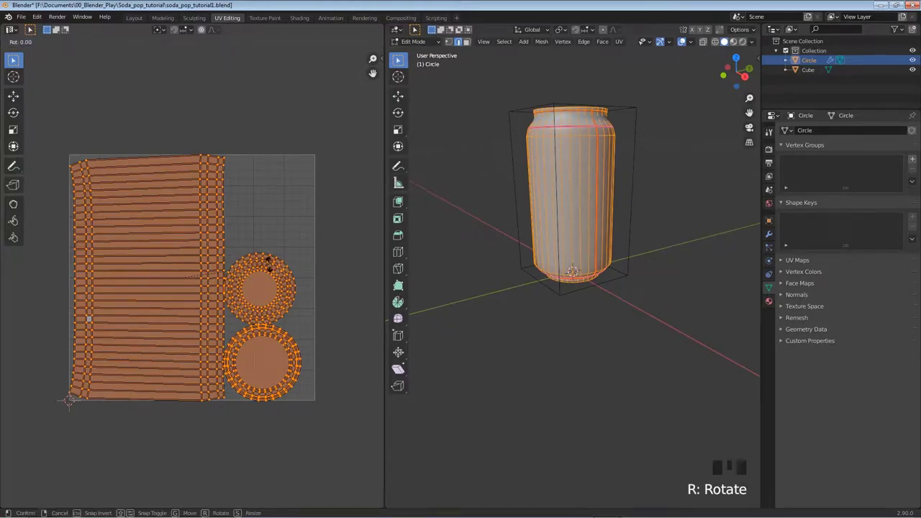
{"action": "type", "text": "-90"}
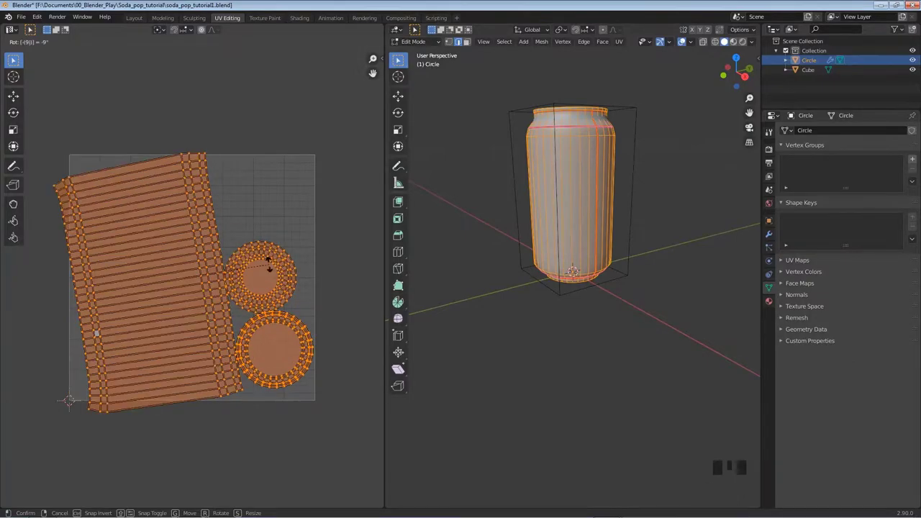
{"action": "key", "text": "Return"}
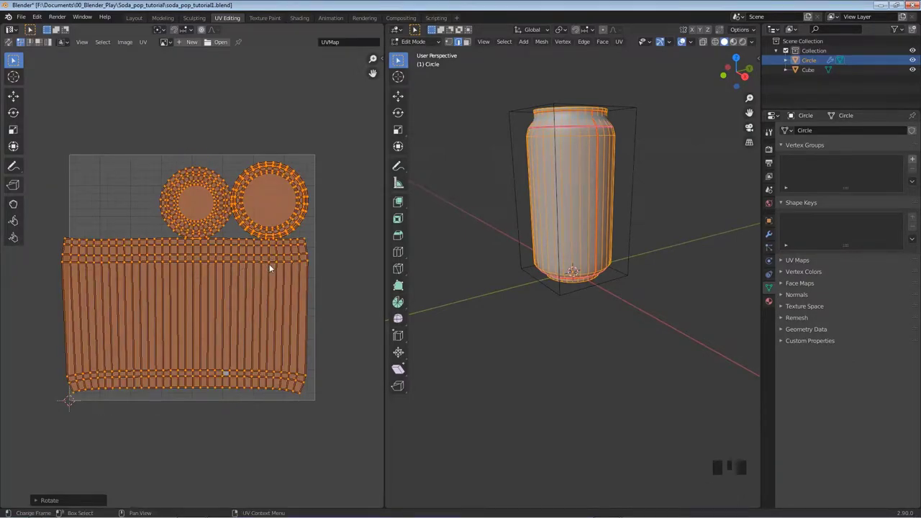
Check where the shoulder band and base lie in the rotated UV layout, and reselect the whole can.
{"action": "left_click_drag", "start_coordinate": [488, 120], "coordinate": [670, 172]}
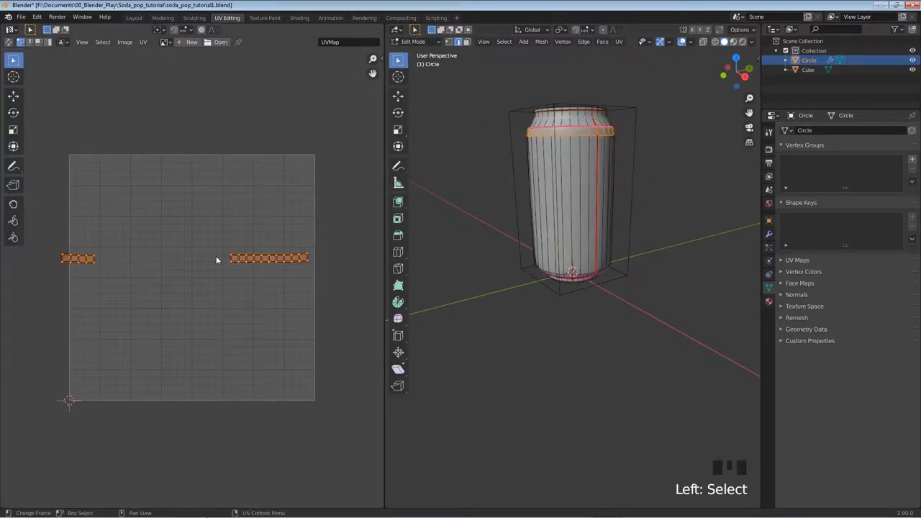
{"action": "left_click_drag", "start_coordinate": [504, 243], "coordinate": [664, 323]}
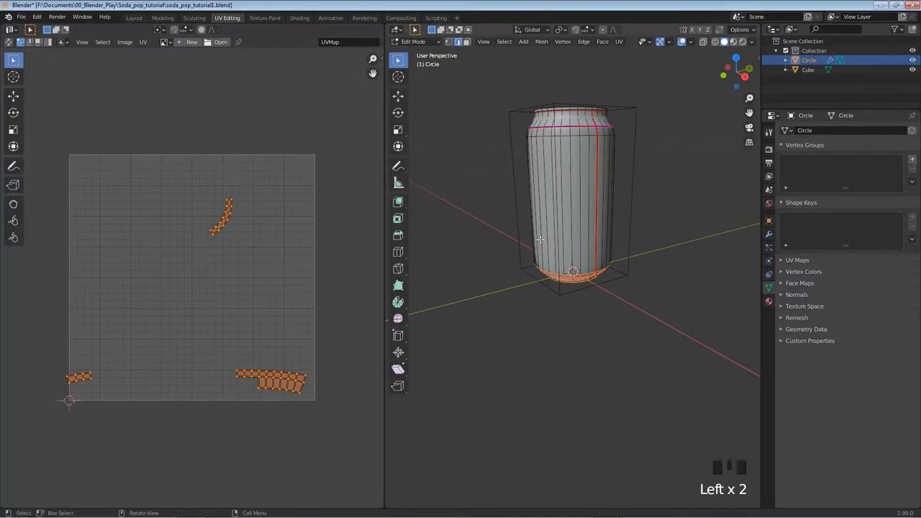
{"action": "key", "text": "a"}
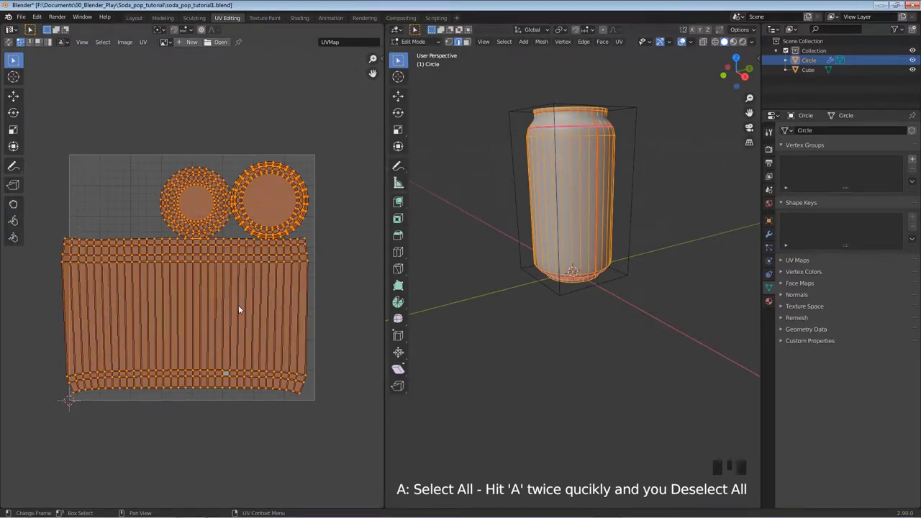
Move all UV islands about 0.025 in X and 0.031 in Y, scale them down slightly to fit inside the UV square, and save.
{"action": "key", "text": "g"}
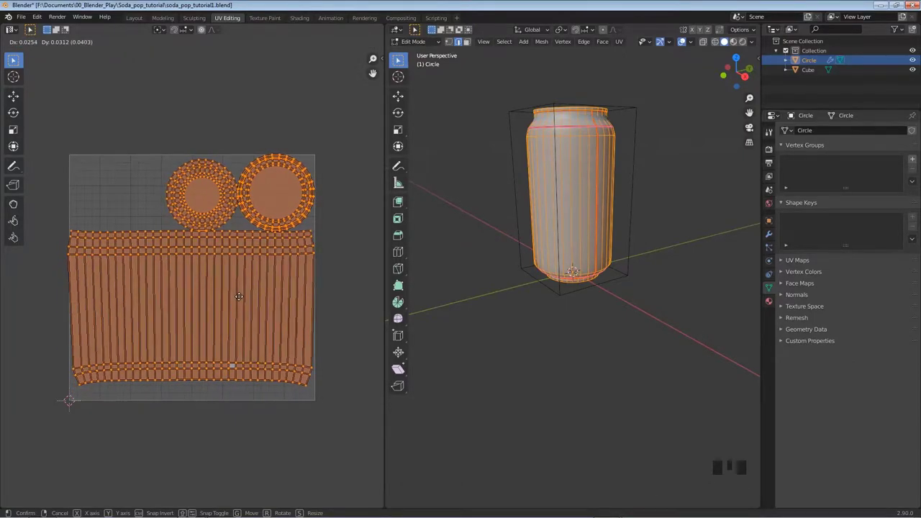
{"action": "left_click", "coordinate": [239, 296]}
{"action": "scroll", "coordinate": [282, 323], "scroll_direction": "up", "scroll_amount": 1}
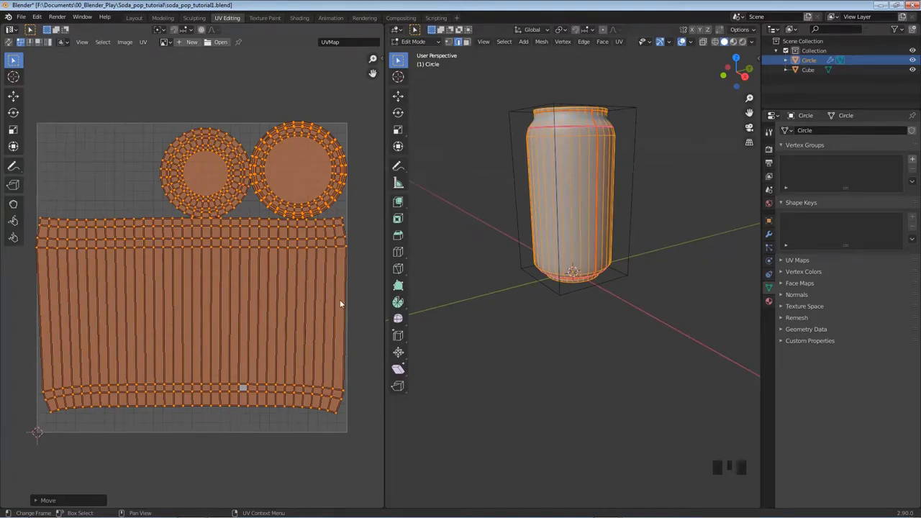
{"action": "key", "text": "s"}
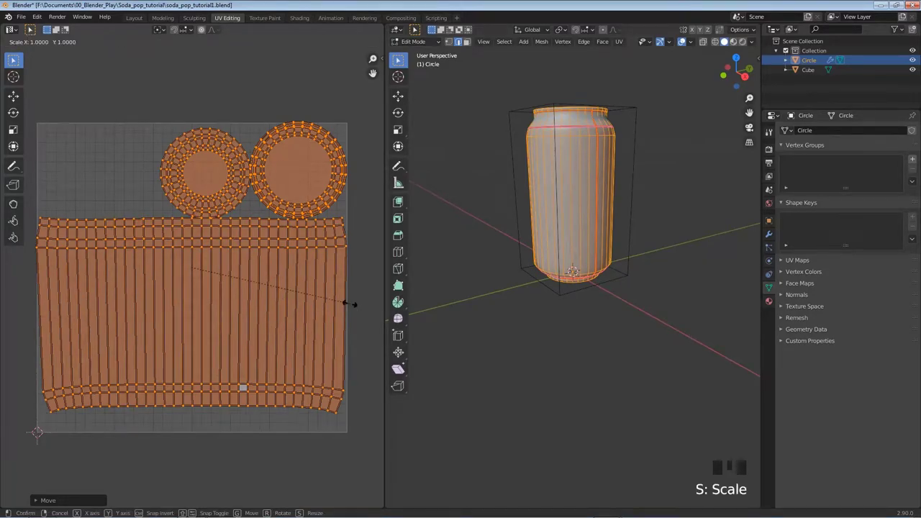
{"action": "left_click", "coordinate": [350, 304]}
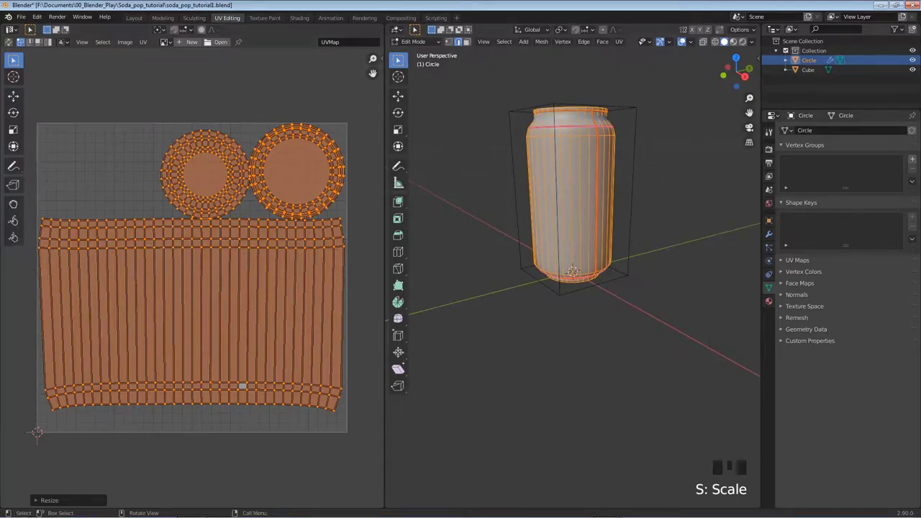
{"action": "key", "text": "ctrl+s"}
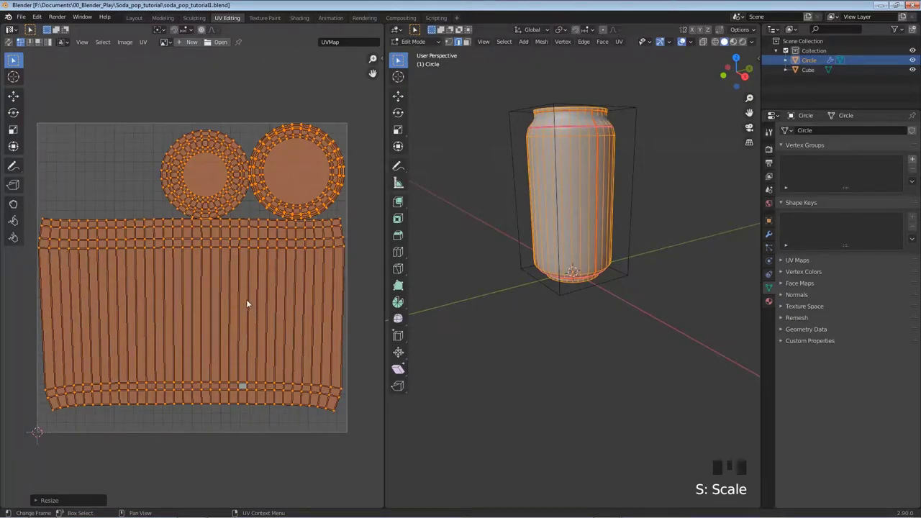
Start exporting the can's UV layout into the _assets folder as a PNG image named canUV.
{"action": "left_click", "coordinate": [144, 42]}
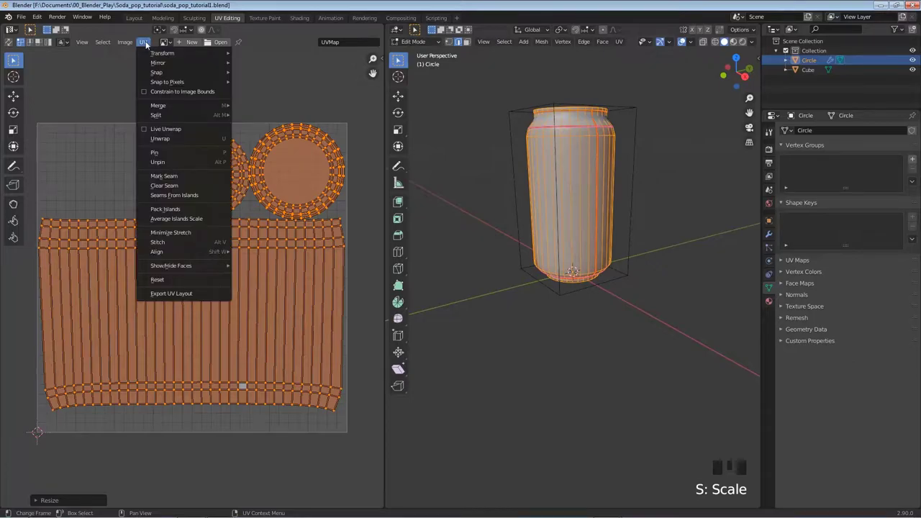
{"action": "left_click", "coordinate": [172, 293]}
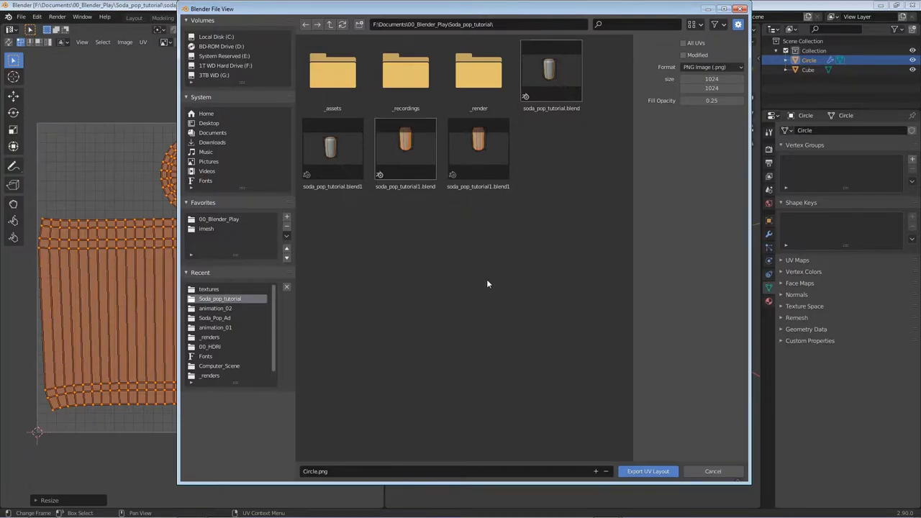
{"action": "left_click", "coordinate": [328, 78]}
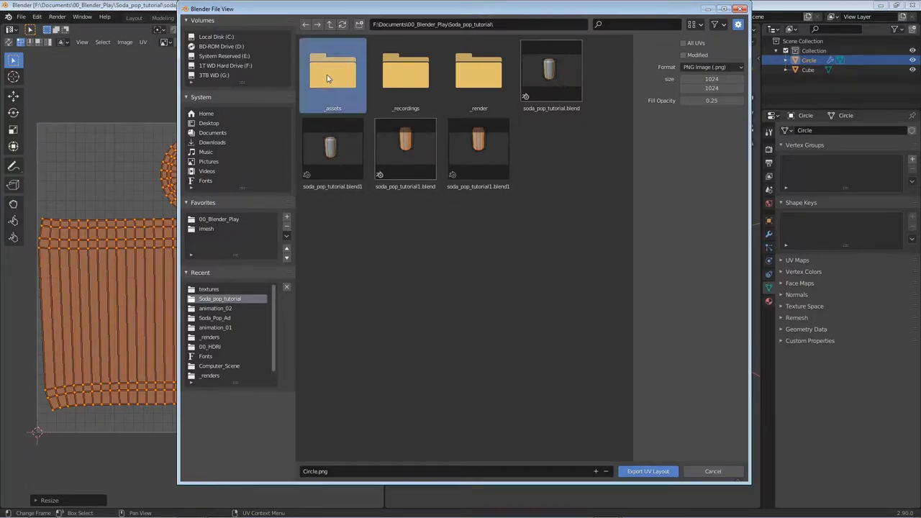
{"action": "double_click", "coordinate": [328, 78]}
{"action": "left_click", "coordinate": [359, 471]}
{"action": "type", "text": "canUV"}
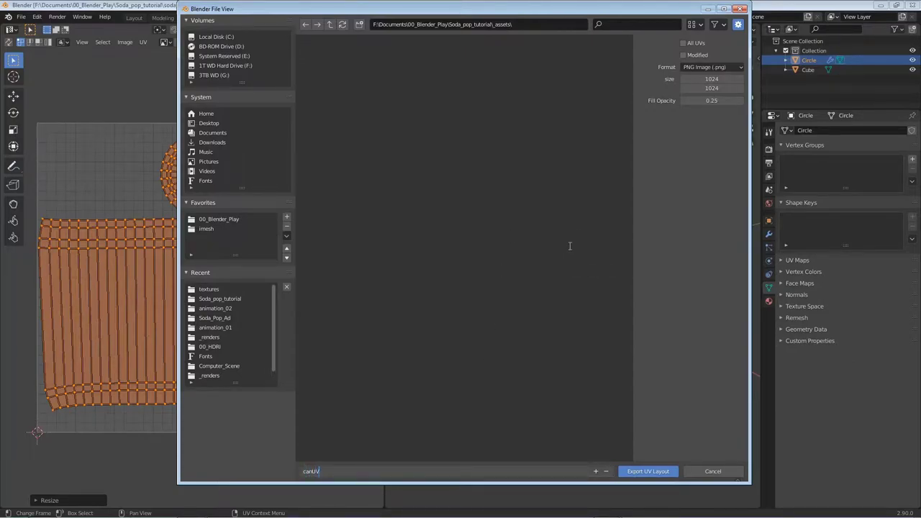
{"action": "type", "text": "l"}
{"action": "key", "text": "BackSpace"}
{"action": "key", "text": "Return"}
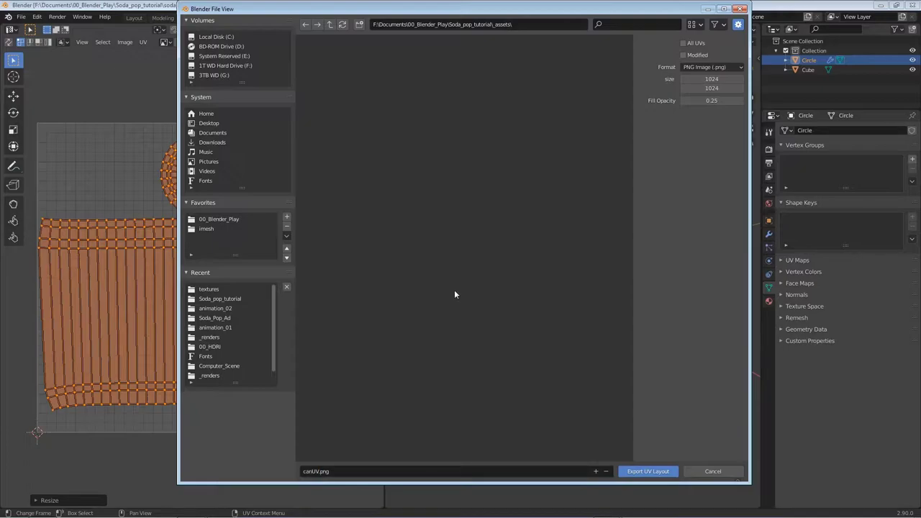
Set the UV layout image size to 2048 by 2048 and export it.
{"action": "key", "text": "n"}
{"action": "key", "text": "n"}
{"action": "key", "text": "n"}
{"action": "key", "text": "n"}
{"action": "left_click", "coordinate": [720, 79]}
{"action": "type", "text": "2048"}
{"action": "key", "text": "Return"}
{"action": "left_click", "coordinate": [725, 87]}
{"action": "type", "text": "2048"}
{"action": "key", "text": "Return"}
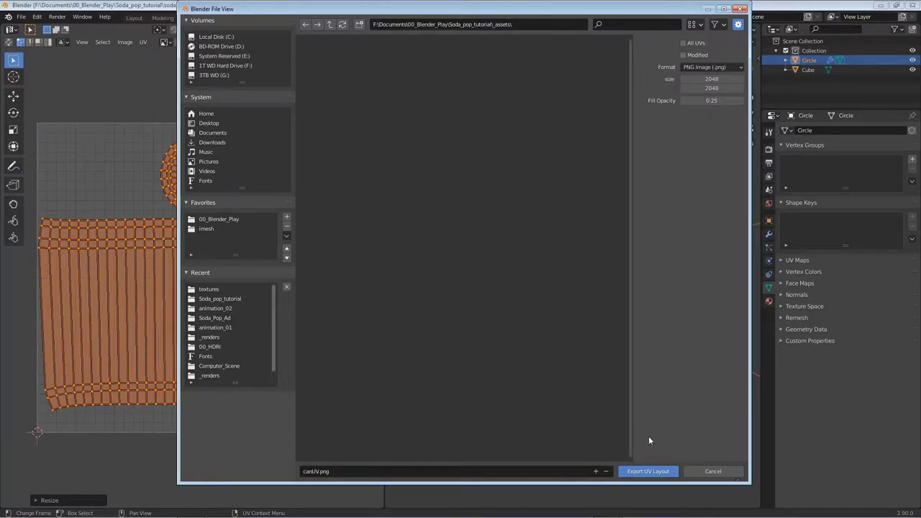
{"action": "left_click", "coordinate": [643, 472]}
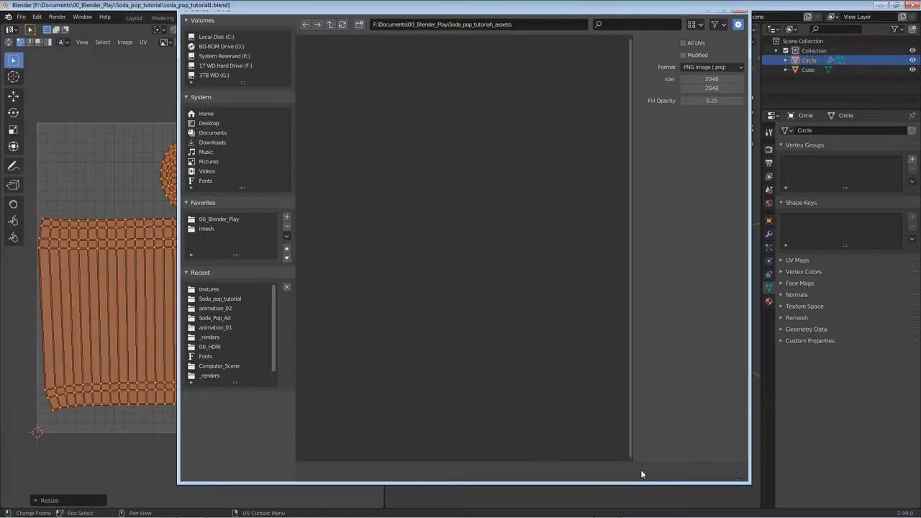
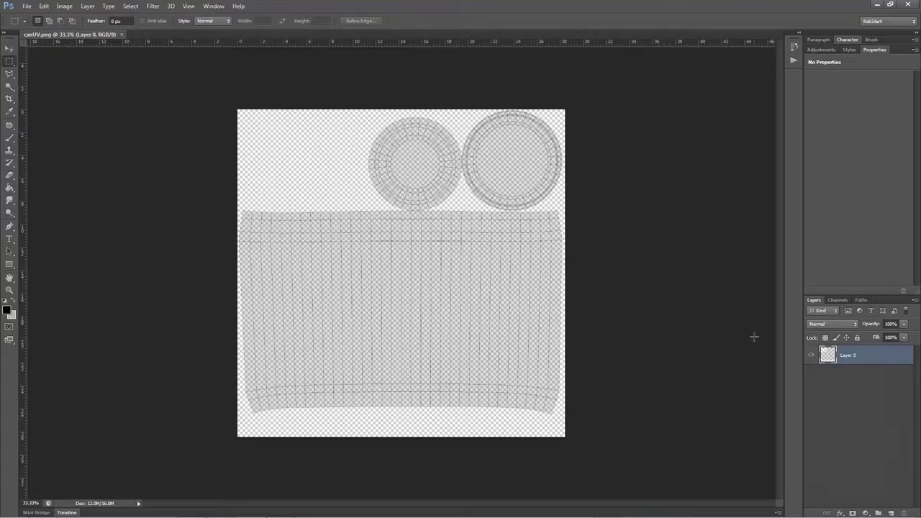
In Photoshop, toggle the UV layout layer in canUV.png and canUV.psd to check how the label artwork lines up with the UV islands.
{"action": "left_click", "coordinate": [812, 356]}
{"action": "left_click", "coordinate": [812, 356]}
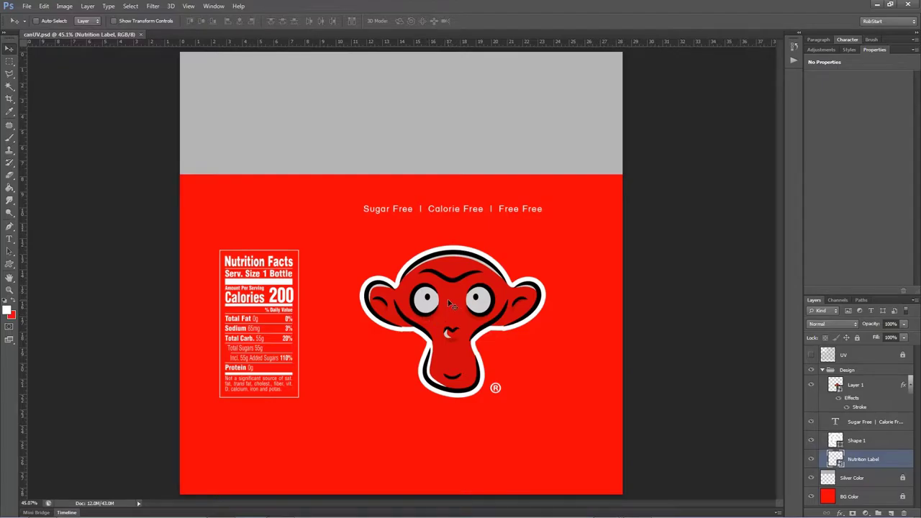
{"action": "left_click", "coordinate": [811, 355]}
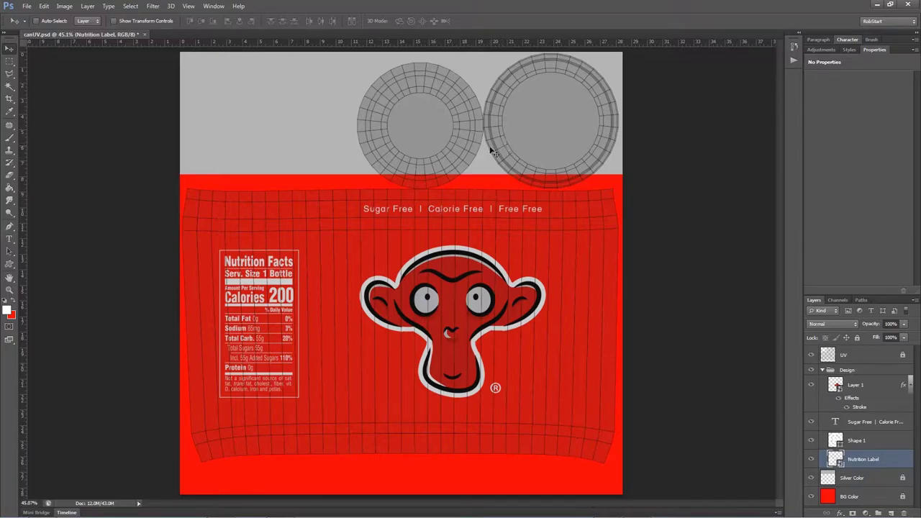
{"action": "left_click", "coordinate": [811, 355]}
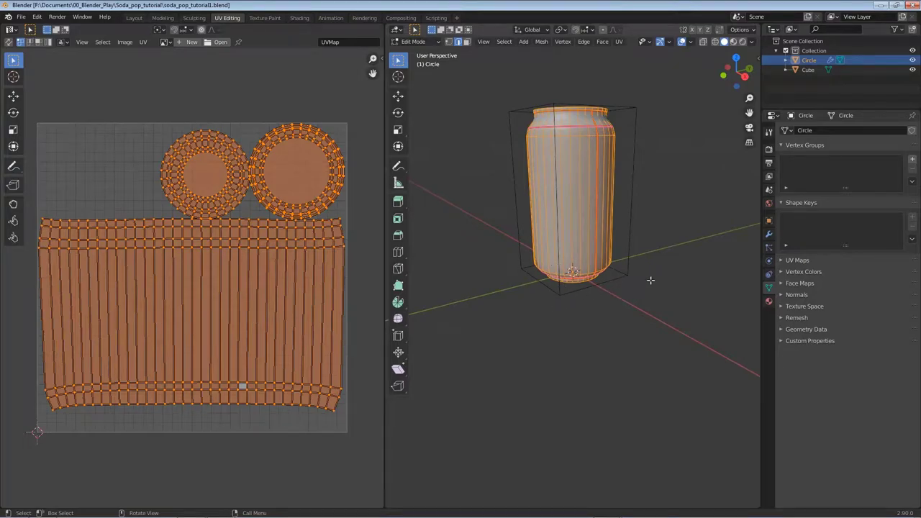
Back in Blender, return the can to Object Mode and give it a new material named Can.
{"action": "key", "text": "Tab"}
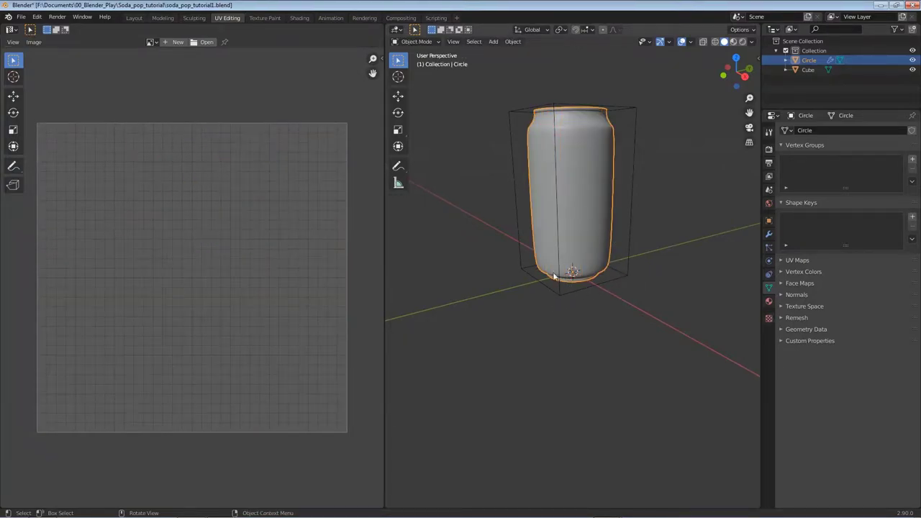
{"action": "left_click", "coordinate": [769, 301]}
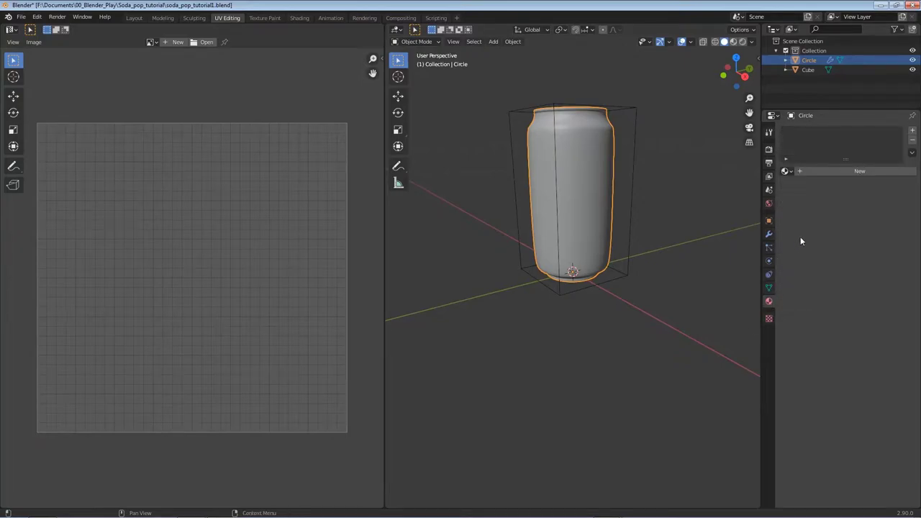
{"action": "left_click", "coordinate": [838, 175]}
{"action": "double_click", "coordinate": [835, 171]}
{"action": "type", "text": "Ca"}
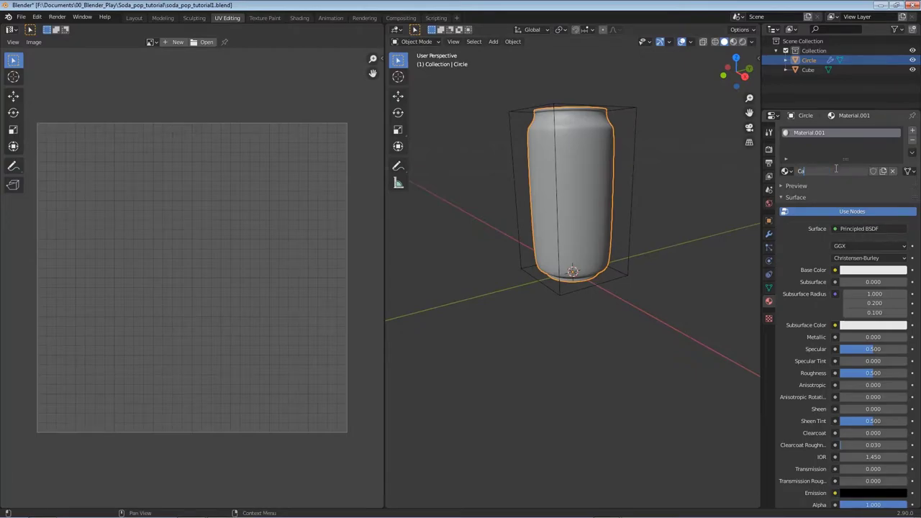
{"action": "type", "text": "n"}
{"action": "key", "text": "Return"}
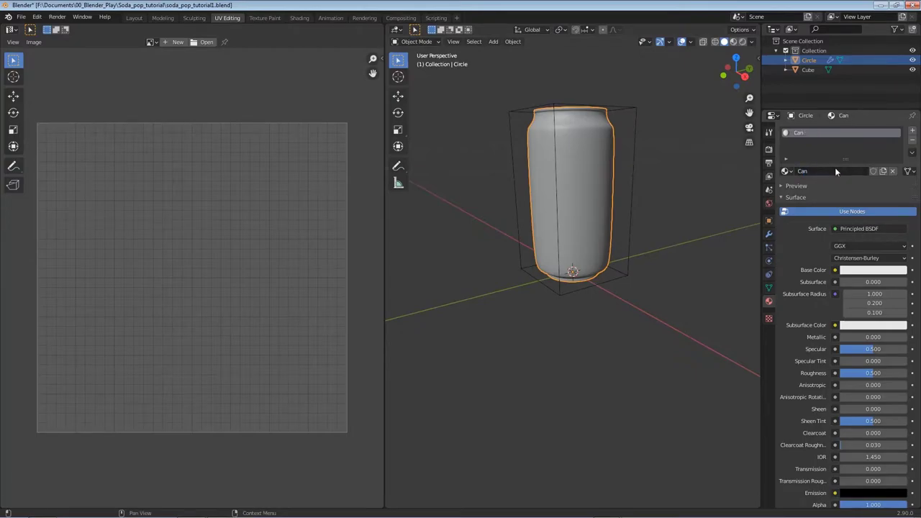
Assign an Image Texture to the Base Color of the Can material.
{"action": "left_click", "coordinate": [835, 271]}
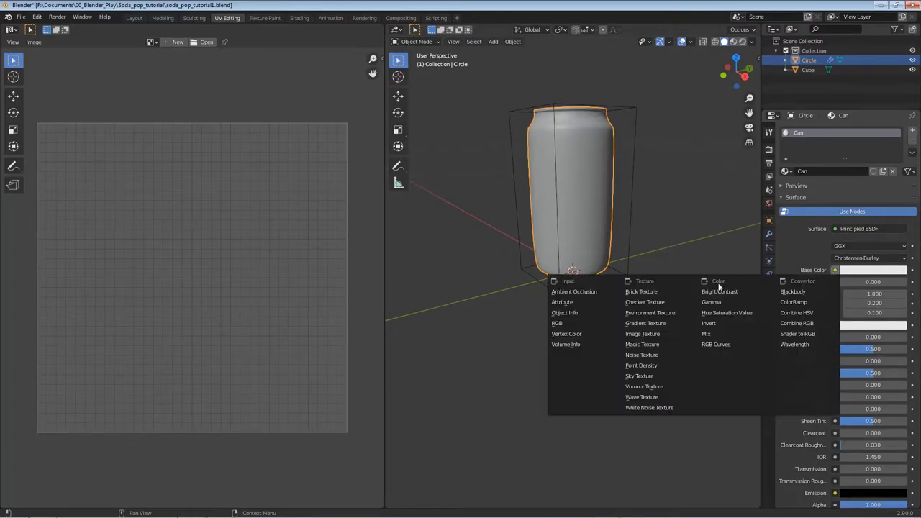
{"action": "left_click", "coordinate": [654, 336]}
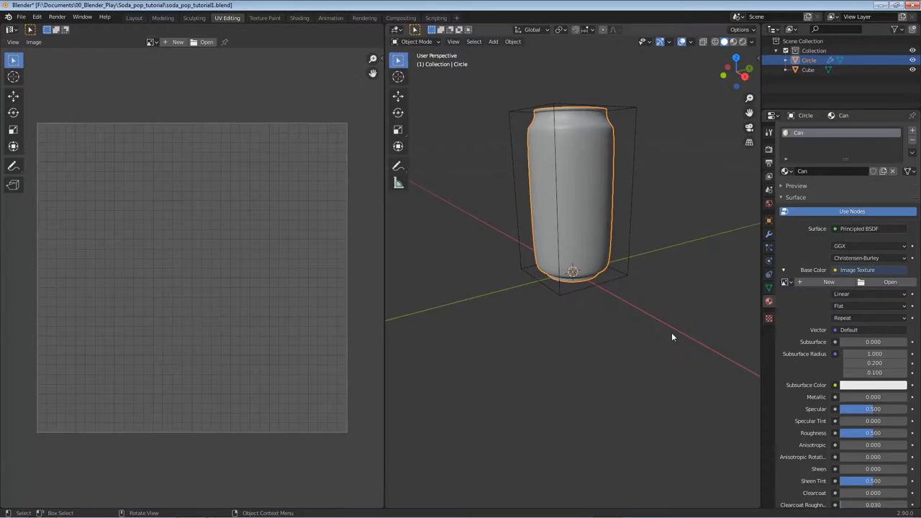
Load canUV.psd from the _assets folder as the Can material's base color image texture.
{"action": "left_click", "coordinate": [890, 283]}
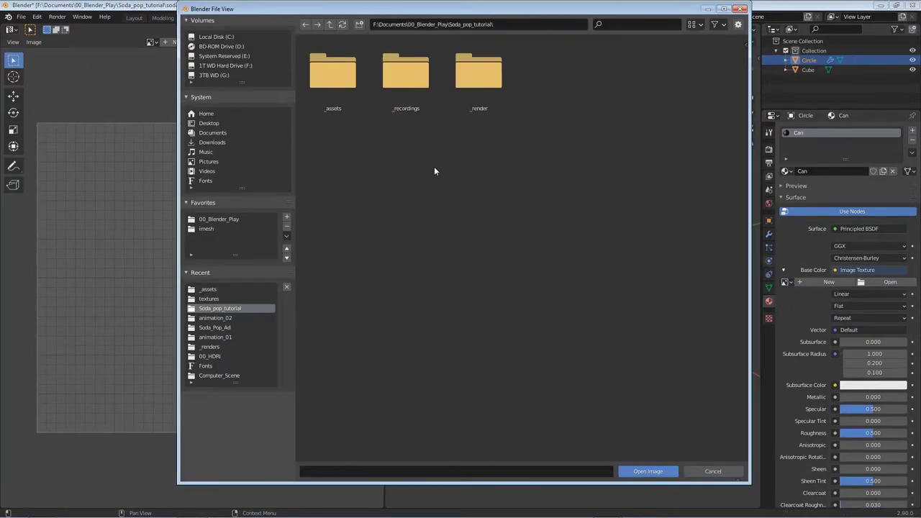
{"action": "double_click", "coordinate": [338, 76]}
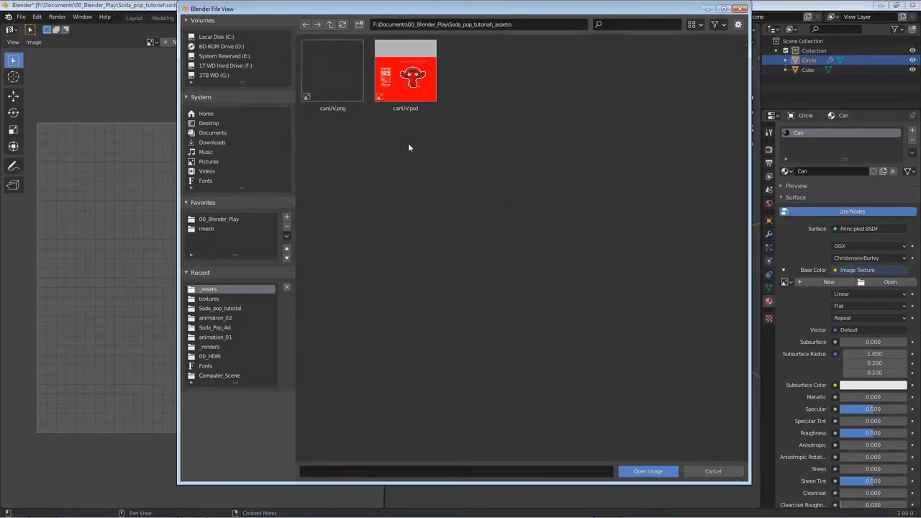
{"action": "left_click", "coordinate": [414, 83]}
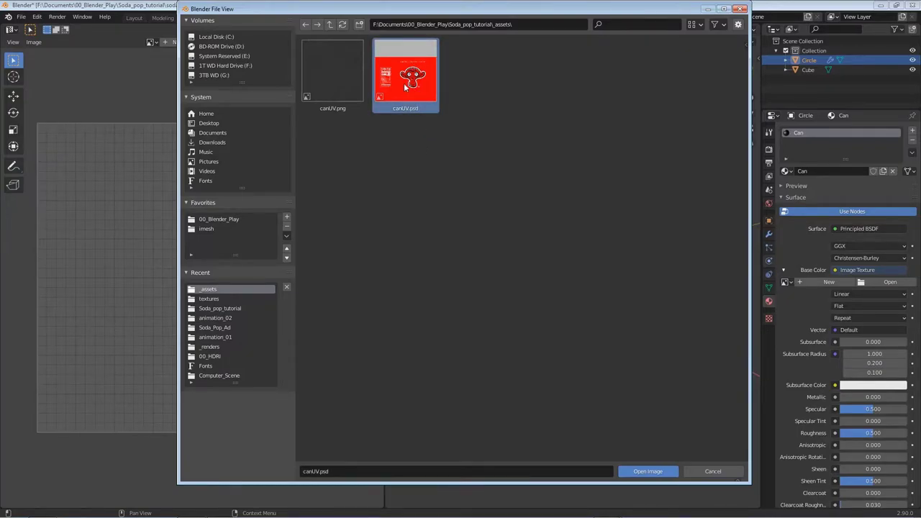
{"action": "double_click", "coordinate": [406, 89]}
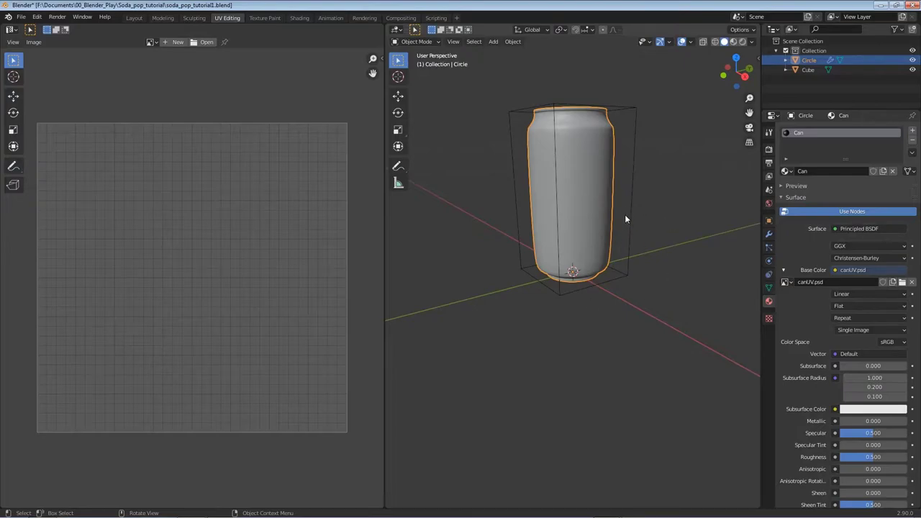
Set the viewport shading to Material Preview and inspect the label around the can.
{"action": "key", "text": "z"}
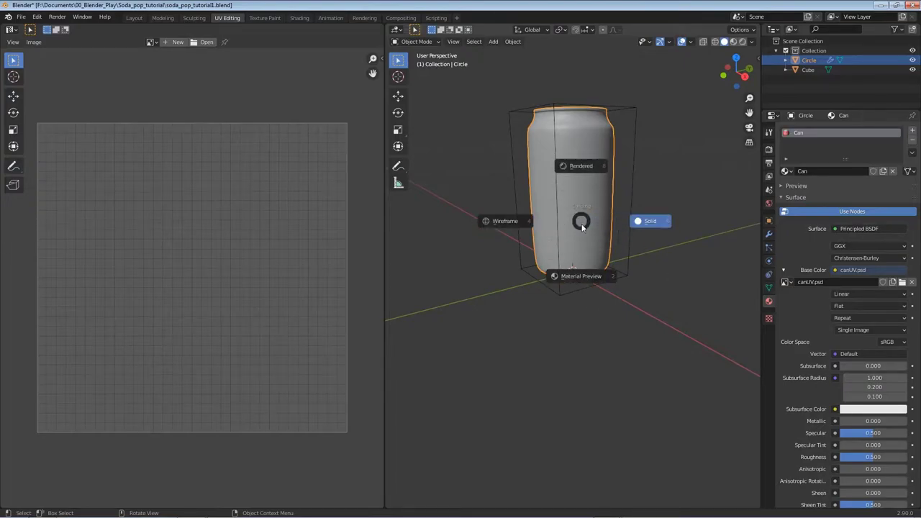
{"action": "left_click", "coordinate": [584, 275]}
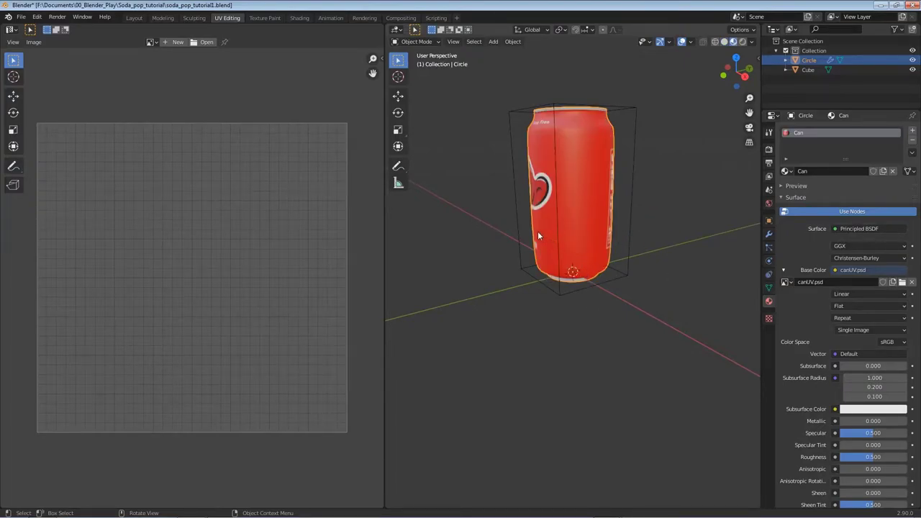
{"action": "middle_click_drag", "start_coordinate": [516, 220], "coordinate": [627, 221]}
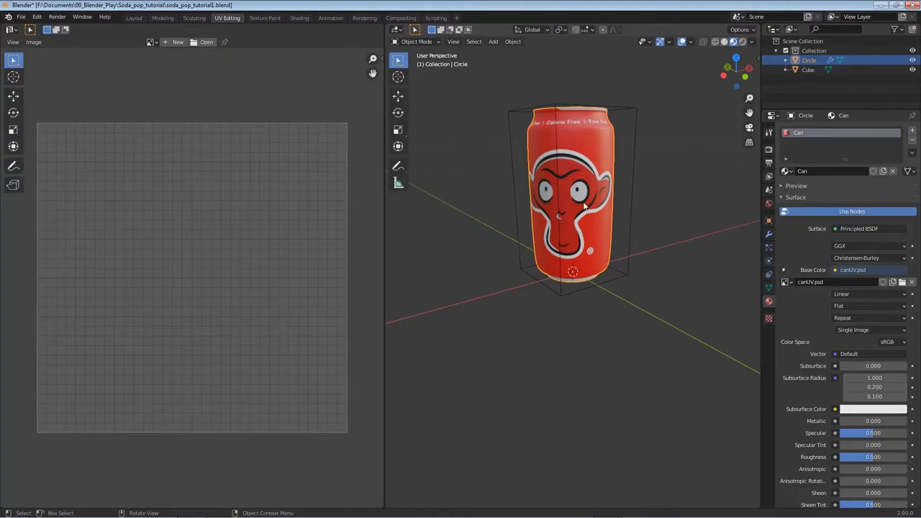
{"action": "middle_click_drag", "start_coordinate": [593, 226], "coordinate": [547, 109]}
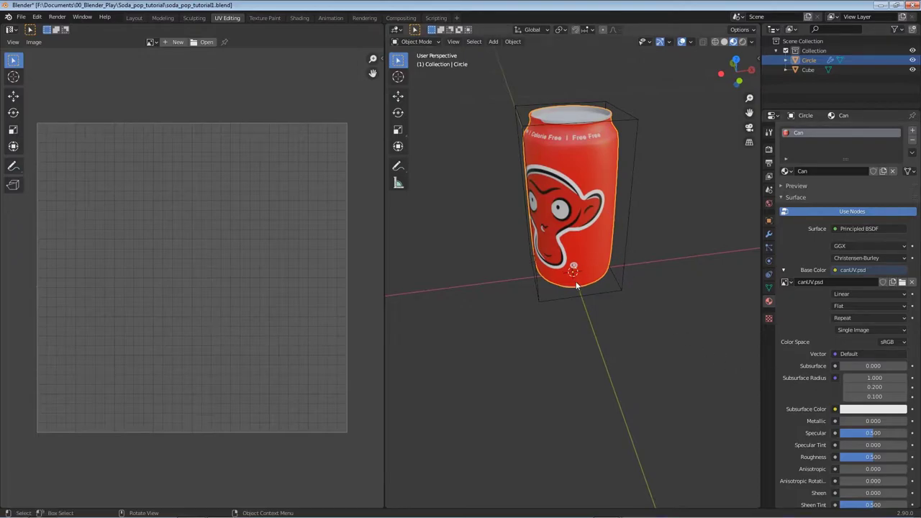
{"action": "middle_click_drag", "start_coordinate": [578, 288], "coordinate": [588, 281]}
Set the Can material's metallic value to 1.000 and its roughness to about 0.174.
{"action": "scroll", "coordinate": [813, 363], "scroll_direction": "down", "scroll_amount": 1}
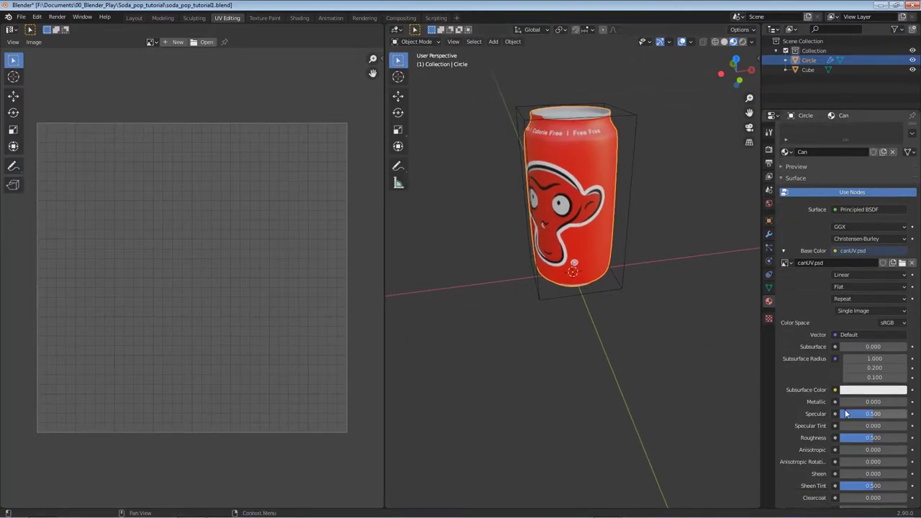
{"action": "left_click_drag", "start_coordinate": [842, 402], "coordinate": [908, 402]}
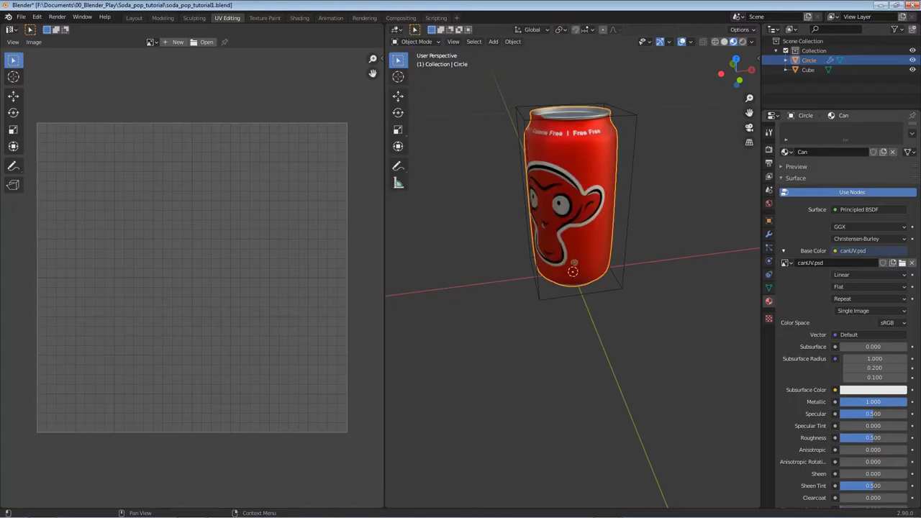
{"action": "left_click_drag", "start_coordinate": [871, 438], "coordinate": [852, 438]}
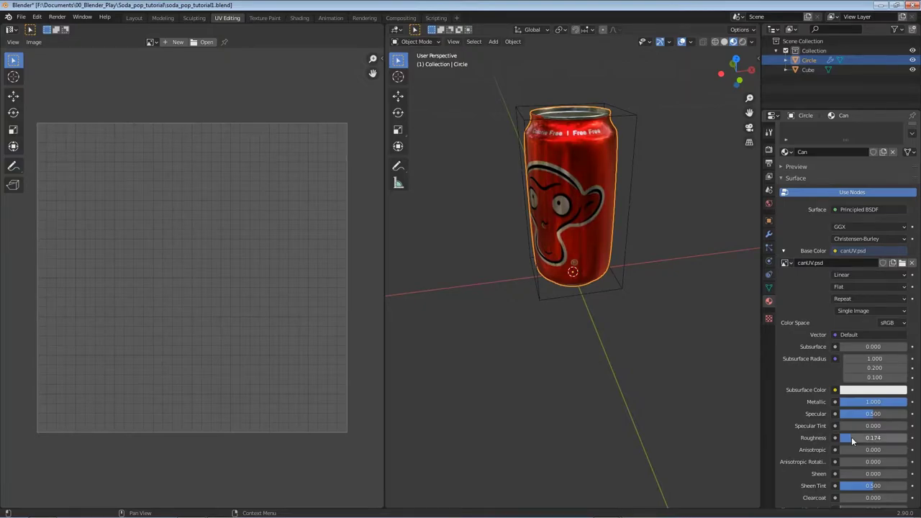
{"action": "middle_click_drag", "start_coordinate": [561, 283], "coordinate": [576, 264]}
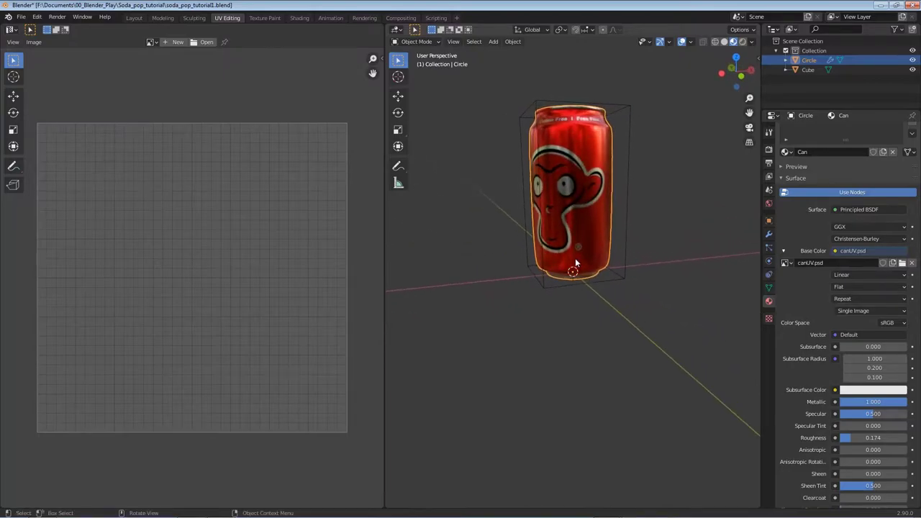
Scale down the two circular UV islands together so they fit inside the label image's grey area, and check the can in Object Mode.
{"action": "key", "text": "Tab"}
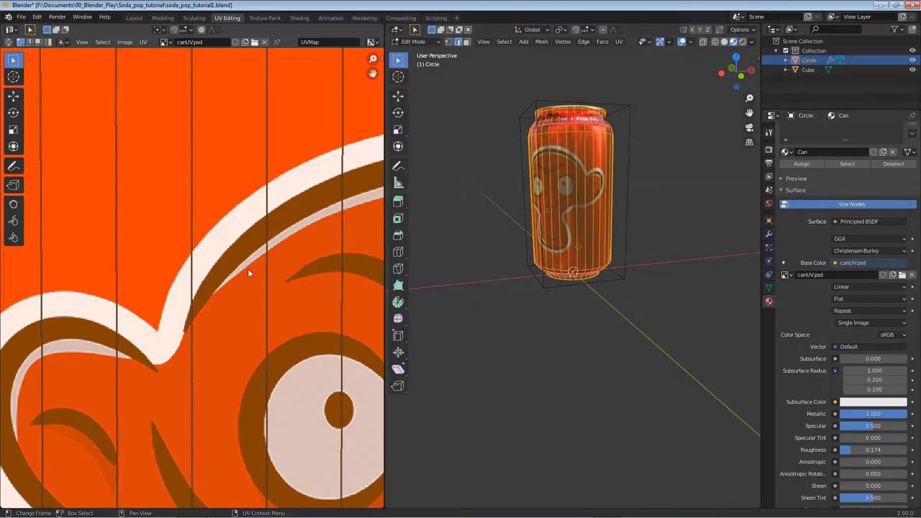
{"action": "scroll", "coordinate": [215, 283], "scroll_direction": "down", "scroll_amount": 9}
{"action": "scroll", "coordinate": [216, 287], "scroll_direction": "down", "scroll_amount": 2}
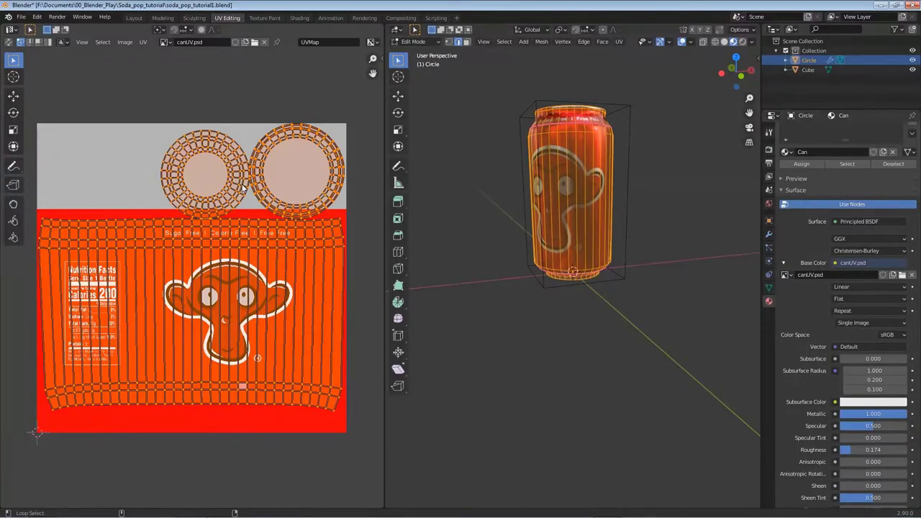
{"action": "key", "text": "alt+a"}
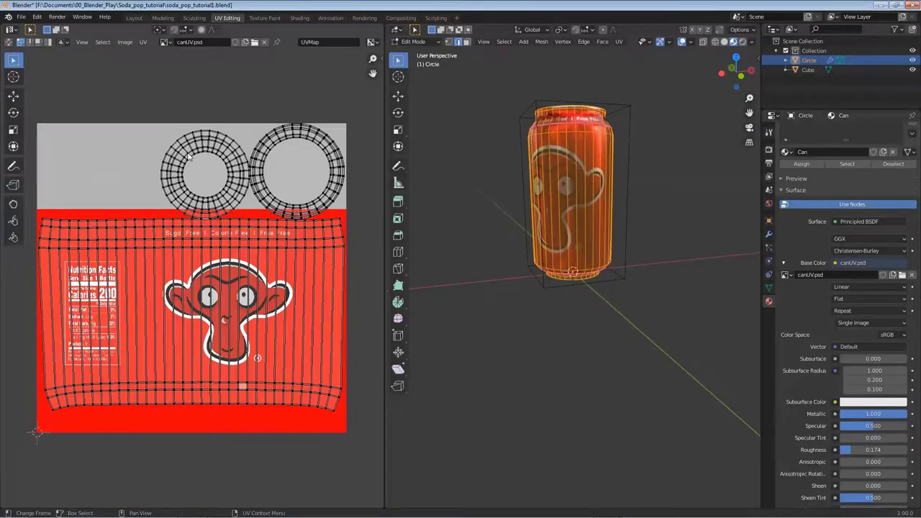
{"action": "key", "text": "l"}
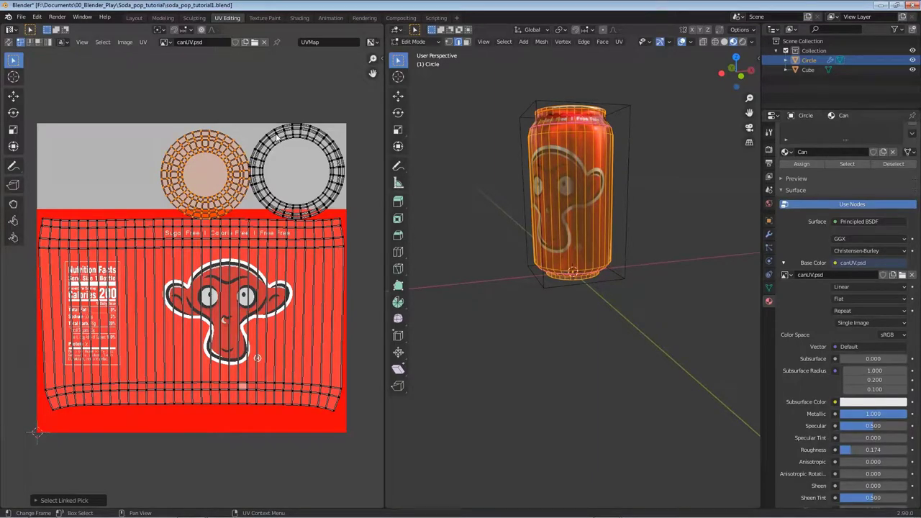
{"action": "key", "text": "l"}
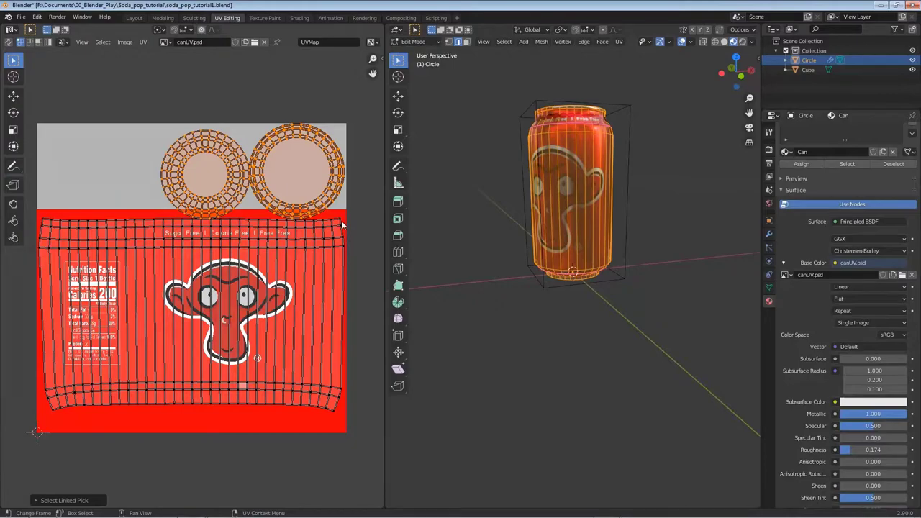
{"action": "key", "text": "s"}
{"action": "left_click", "coordinate": [293, 210]}
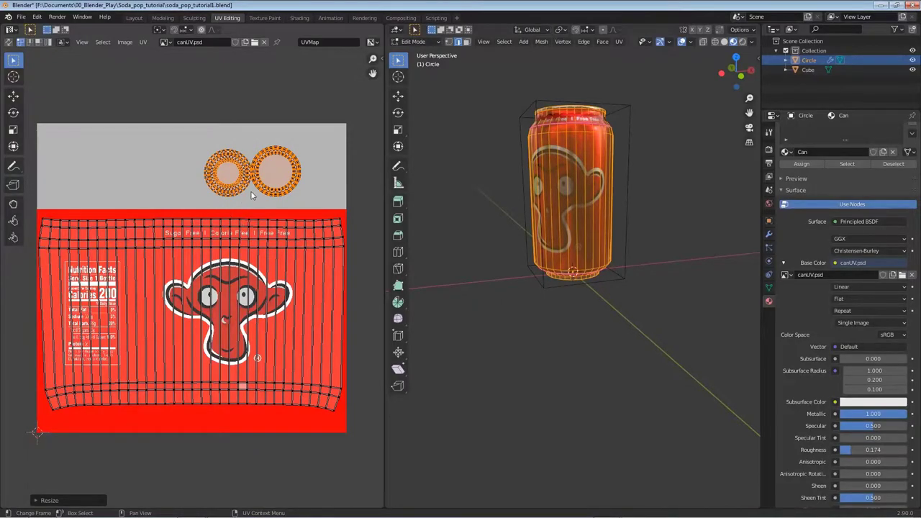
{"action": "key", "text": "Tab"}
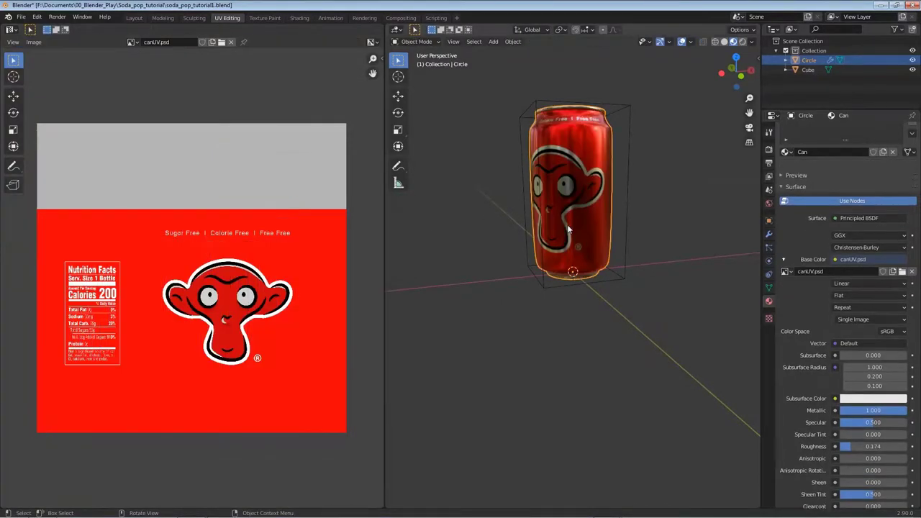
{"action": "middle_click_drag", "start_coordinate": [560, 210], "coordinate": [596, 210]}
{"action": "scroll", "coordinate": [604, 250], "scroll_direction": "up", "scroll_amount": 4}
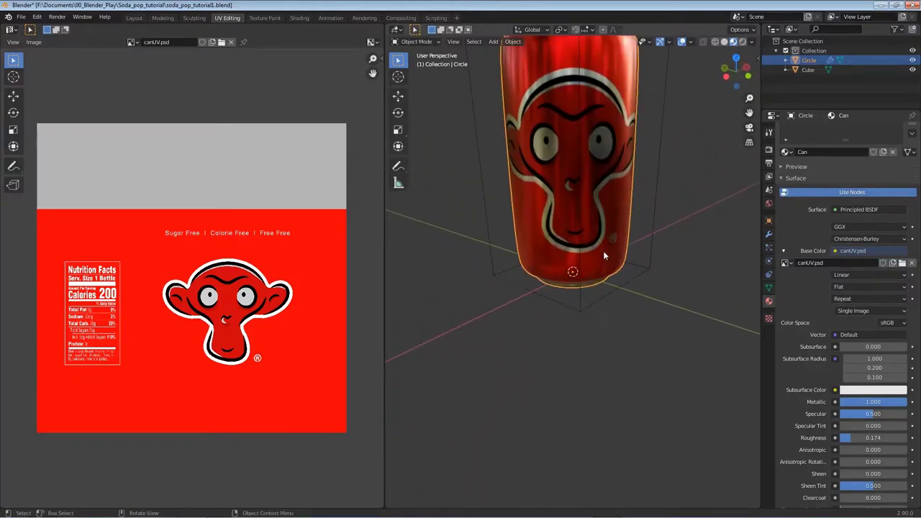
{"action": "scroll", "coordinate": [592, 245], "scroll_direction": "down", "scroll_amount": 3}
{"action": "middle_click_drag", "start_coordinate": [592, 244], "coordinate": [573, 271]}
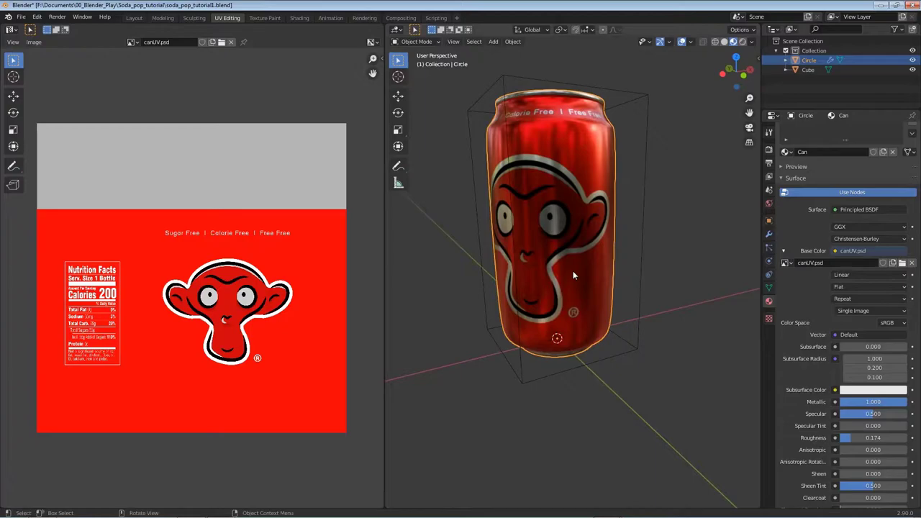
Switch to the Layout workspace and show the can in Material Preview with its monkey logo facing the view.
{"action": "left_click", "coordinate": [133, 18]}
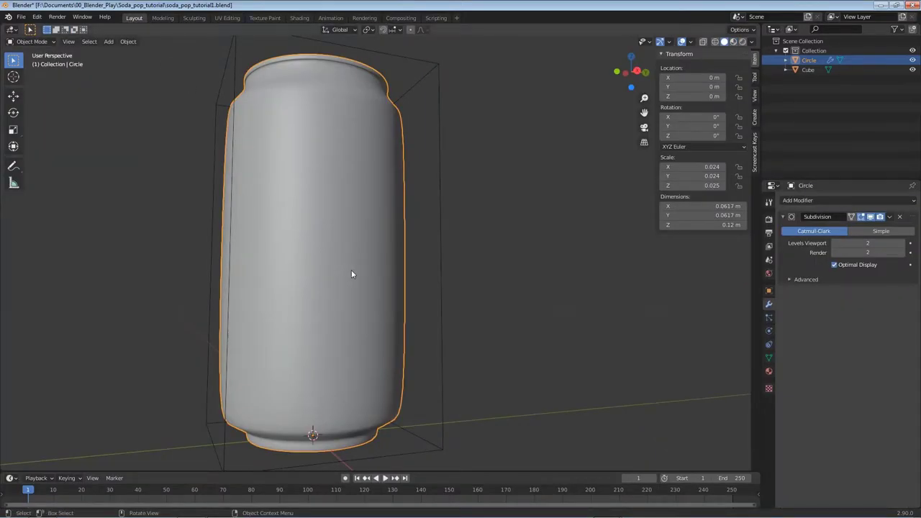
{"action": "key", "text": "z"}
{"action": "left_click", "coordinate": [325, 326]}
{"action": "middle_click_drag", "start_coordinate": [304, 299], "coordinate": [395, 362]}
{"action": "scroll", "coordinate": [433, 323], "scroll_direction": "up", "scroll_amount": 2}
{"action": "scroll", "coordinate": [417, 331], "scroll_direction": "down", "scroll_amount": 4}
{"action": "scroll", "coordinate": [382, 357], "scroll_direction": "down", "scroll_amount": 1}
{"action": "middle_click_drag", "start_coordinate": [344, 350], "coordinate": [371, 346]}
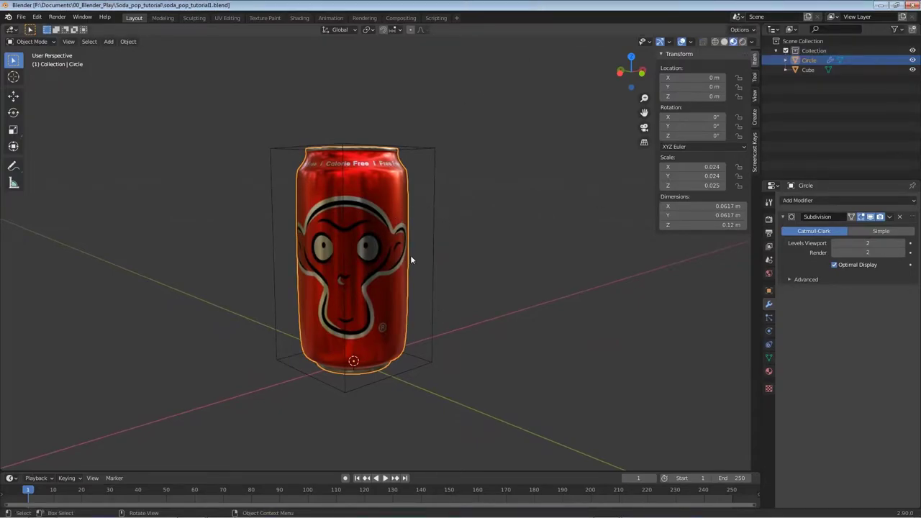
Delete the wireframe reference cube surrounding the can.
{"action": "left_click", "coordinate": [433, 216]}
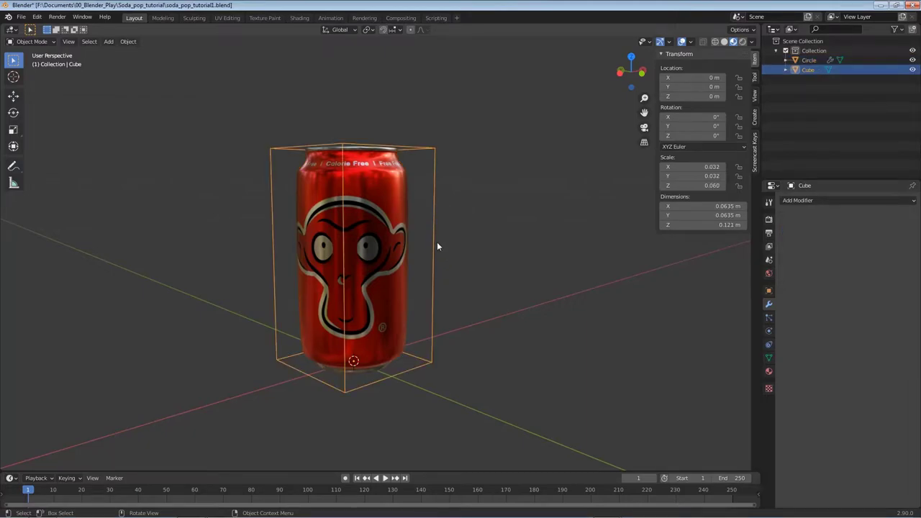
{"action": "key", "text": "x"}
{"action": "left_click", "coordinate": [437, 245]}
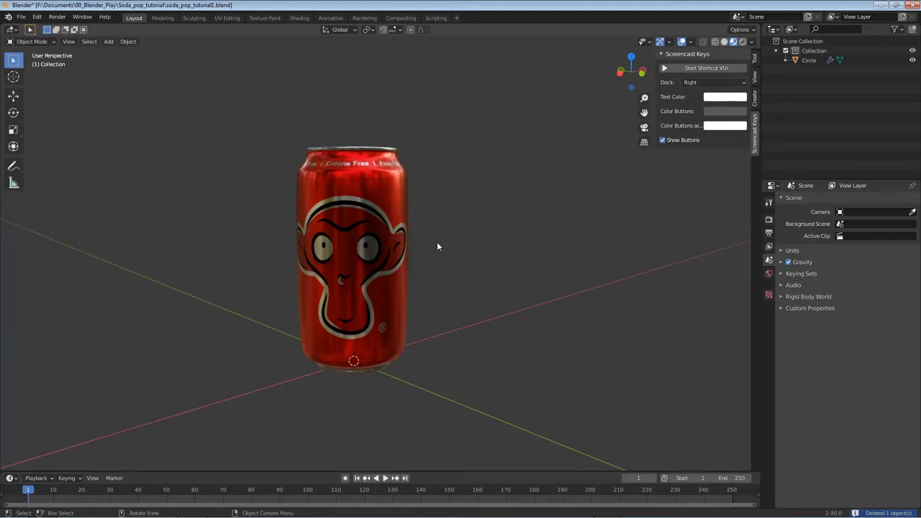
Rename the Circle object to Can and save the file.
{"action": "left_click", "coordinate": [810, 61]}
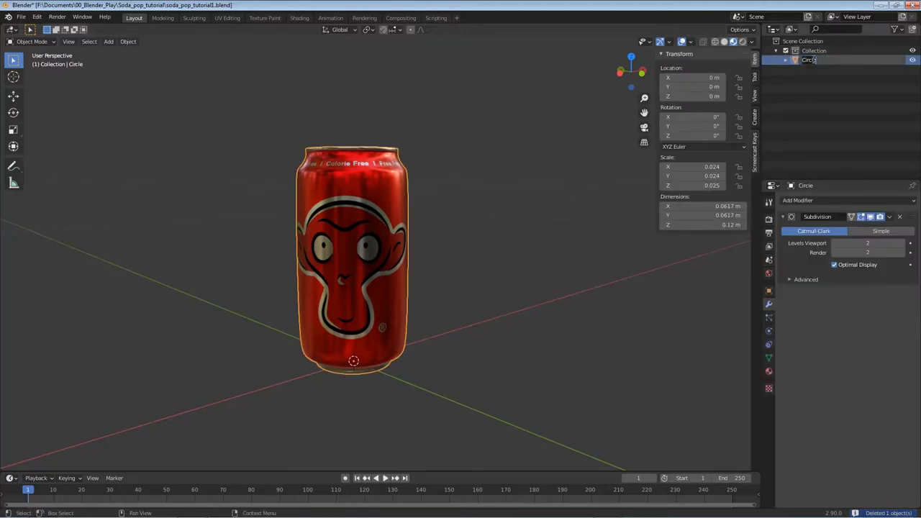
{"action": "type", "text": "Can"}
{"action": "key", "text": "Return"}
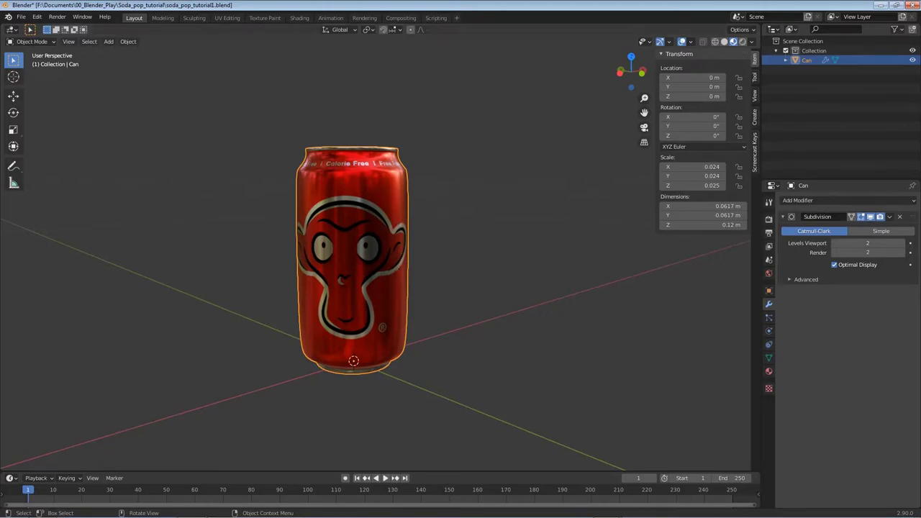
{"action": "key", "text": "ctrl+s"}
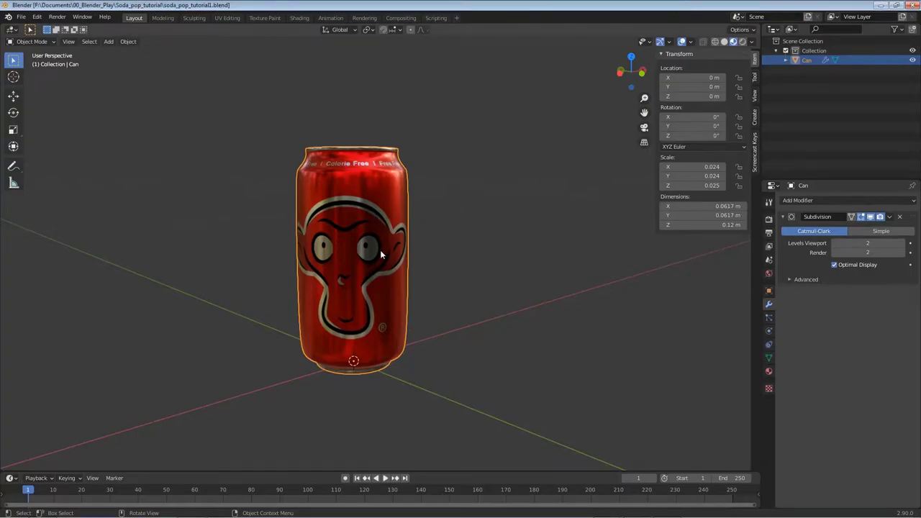
Move the can about 0.28 m along the positive X axis, away from the world origin.
{"action": "key", "text": "g"}
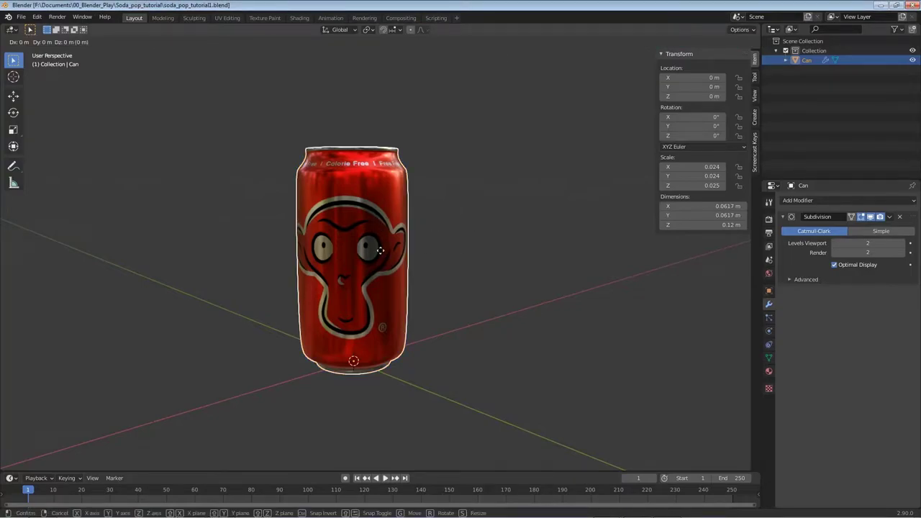
{"action": "key", "text": "x"}
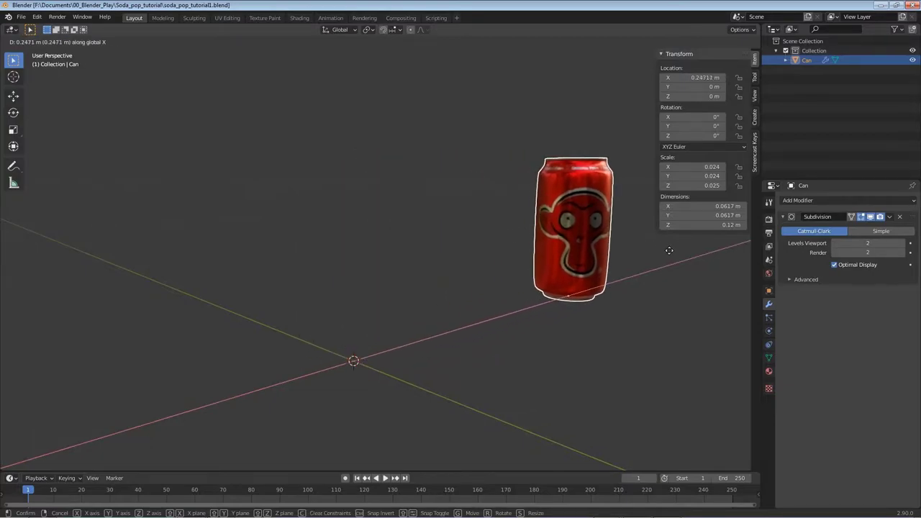
{"action": "left_click", "coordinate": [701, 263]}
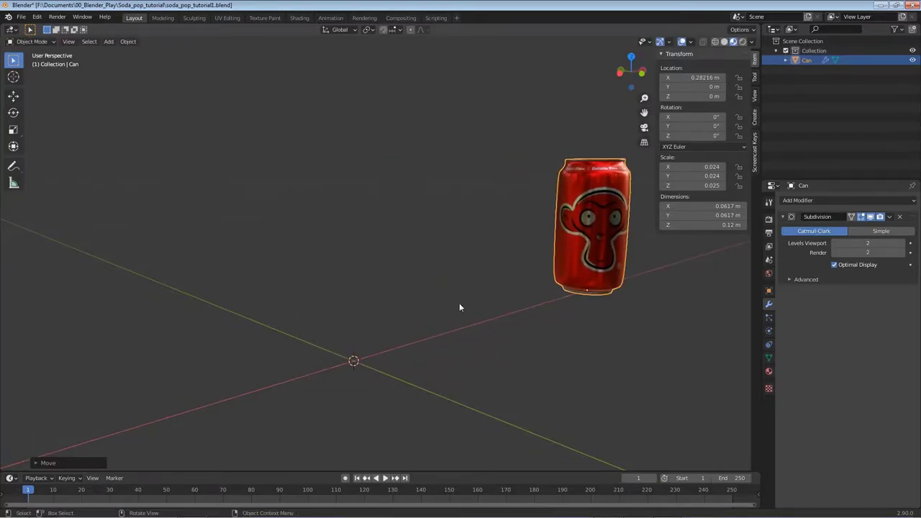
Add a text object at the world origin while in front orthographic view.
{"action": "key", "text": "KP_1"}
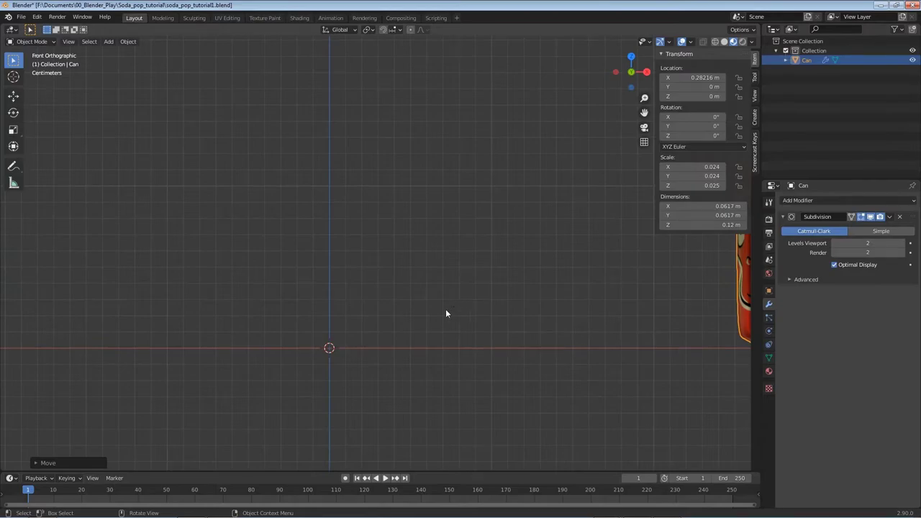
{"action": "scroll", "coordinate": [415, 289], "scroll_direction": "down", "scroll_amount": 3}
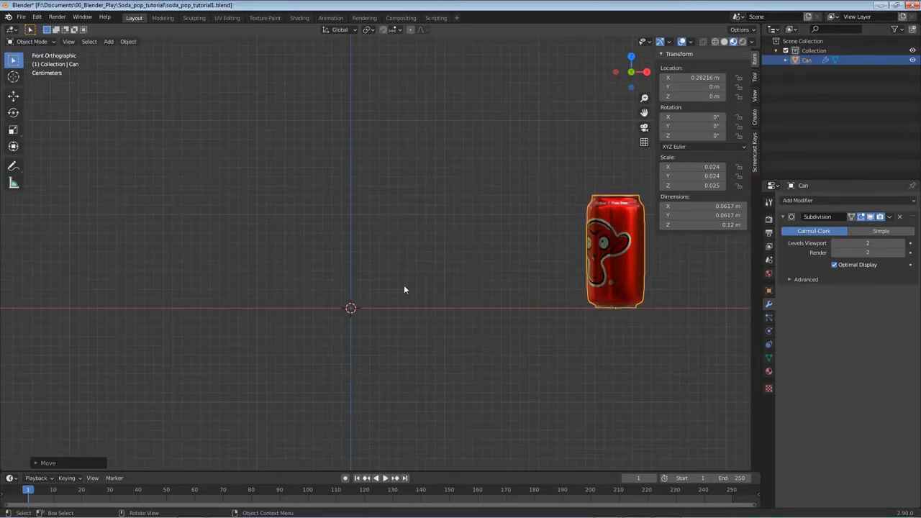
{"action": "key", "text": "shift+a"}
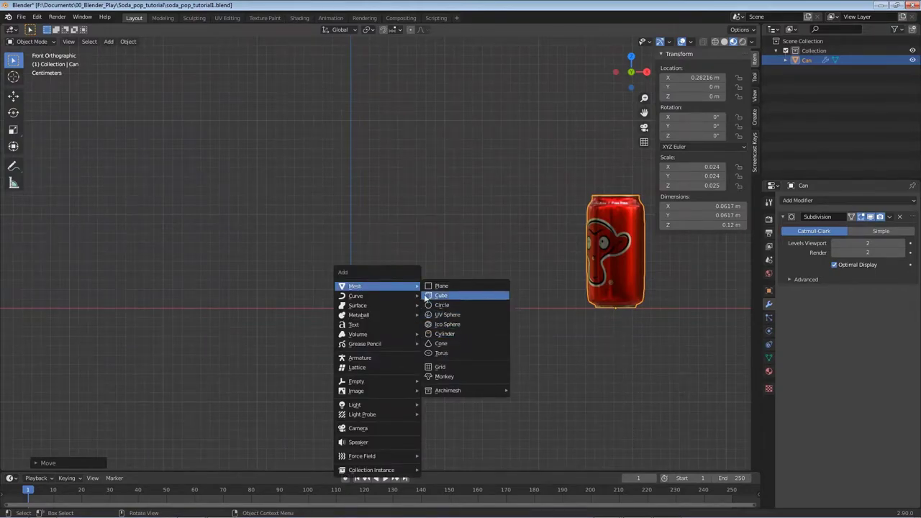
{"action": "left_click", "coordinate": [361, 326]}
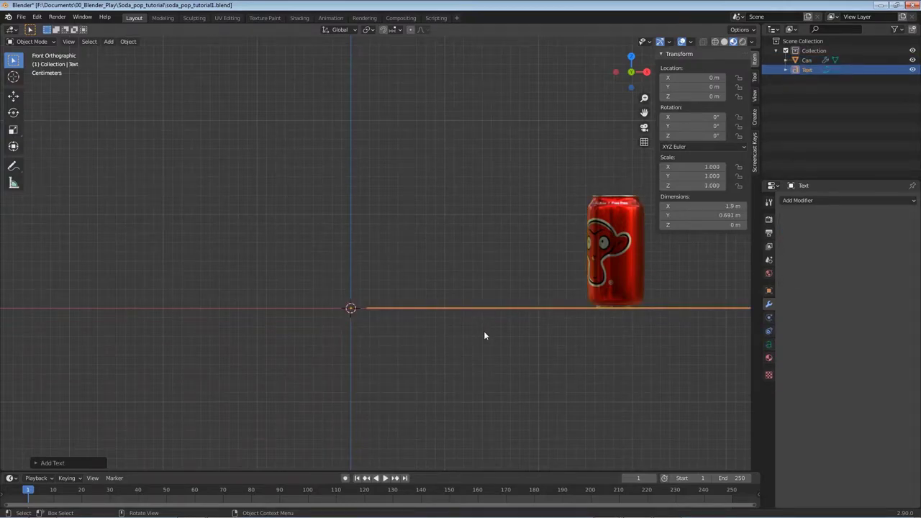
{"action": "type", "text": "r"}
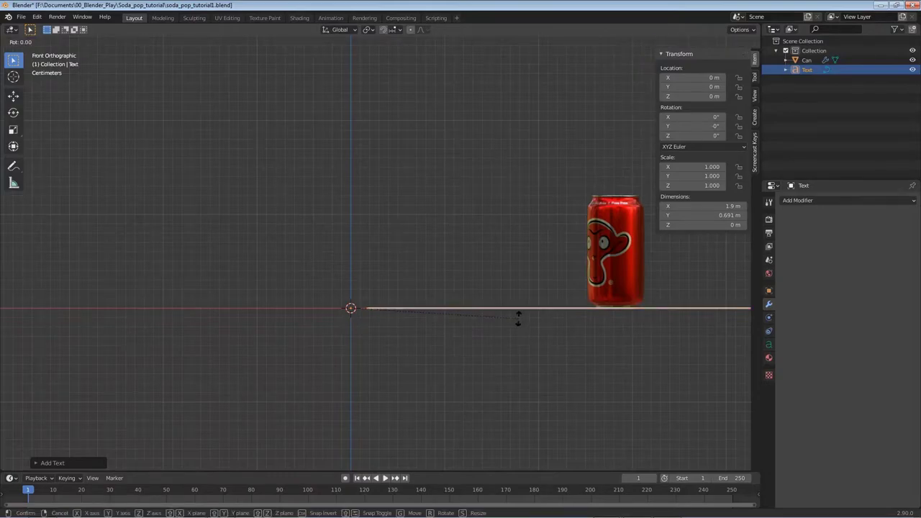
{"action": "type", "text": "90"}
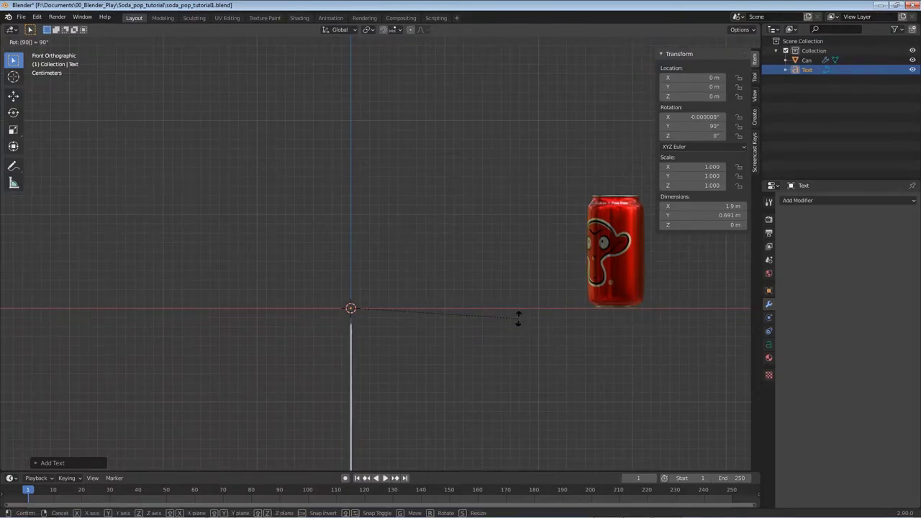
{"action": "key", "text": "Escape"}
Rotate the text 90° about the X axis so it stands upright, and scale it uniformly to about 0.09.
{"action": "type", "text": "rx90"}
{"action": "key", "text": "Return"}
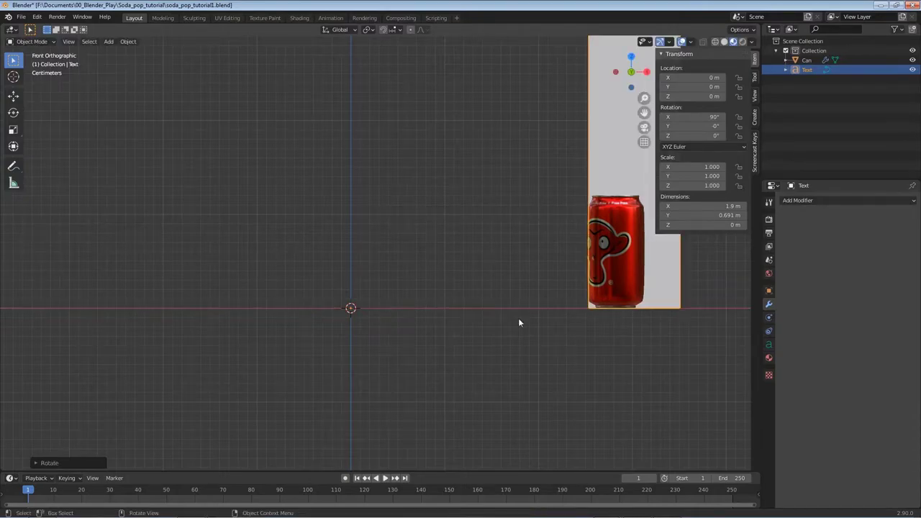
{"action": "scroll", "coordinate": [497, 322], "scroll_direction": "down", "scroll_amount": 7}
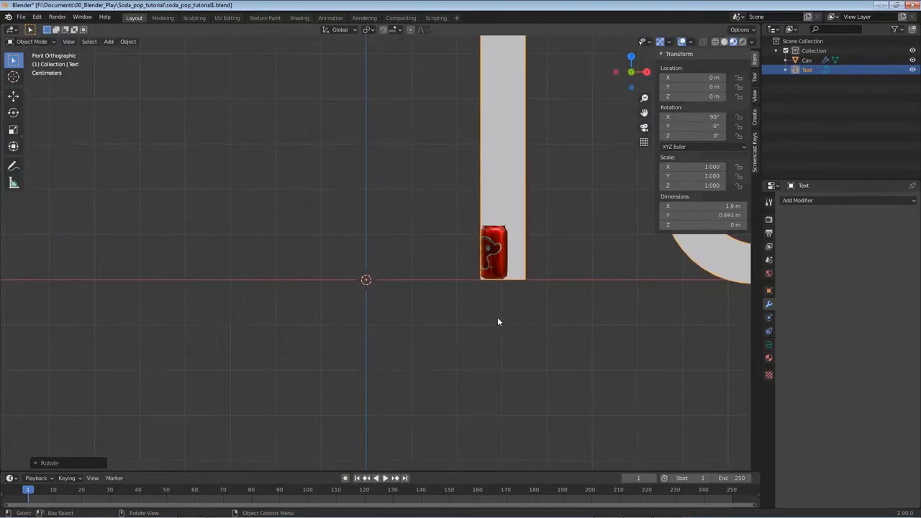
{"action": "scroll", "coordinate": [498, 322], "scroll_direction": "up", "scroll_amount": 1}
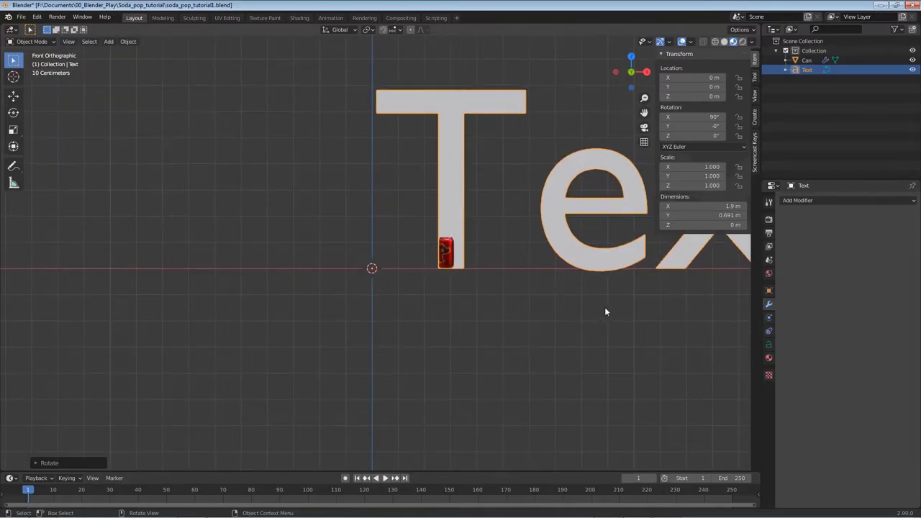
{"action": "key", "text": "s"}
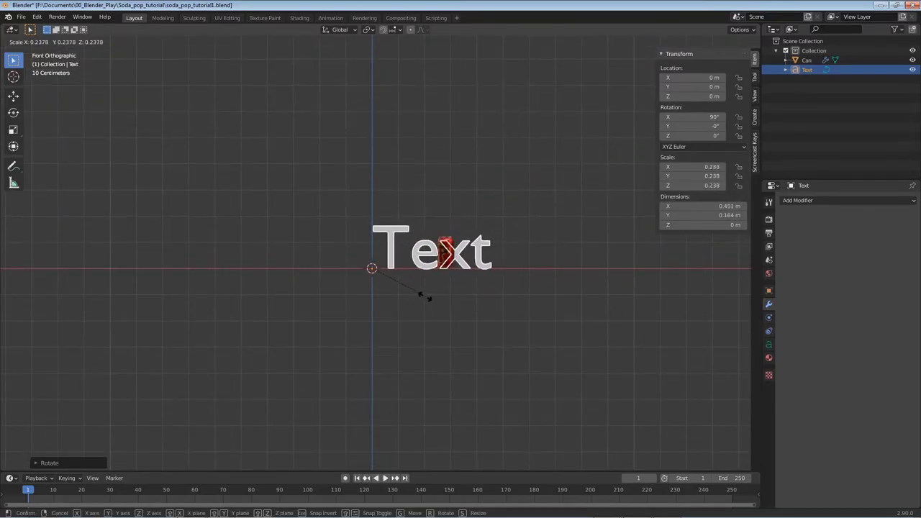
{"action": "left_click", "coordinate": [385, 287]}
{"action": "scroll", "coordinate": [450, 303], "scroll_direction": "up", "scroll_amount": 5}
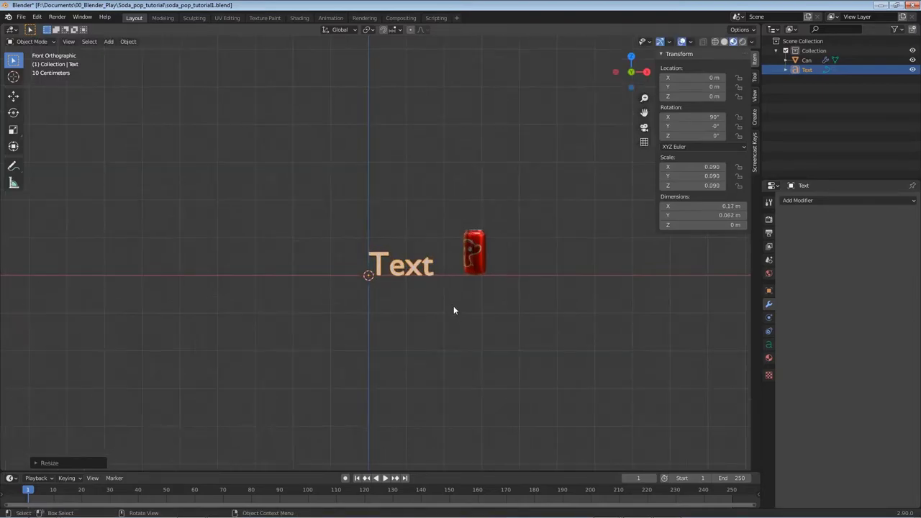
Set both the horizontal and vertical paragraph alignment of the text to Center.
{"action": "left_click", "coordinate": [769, 344]}
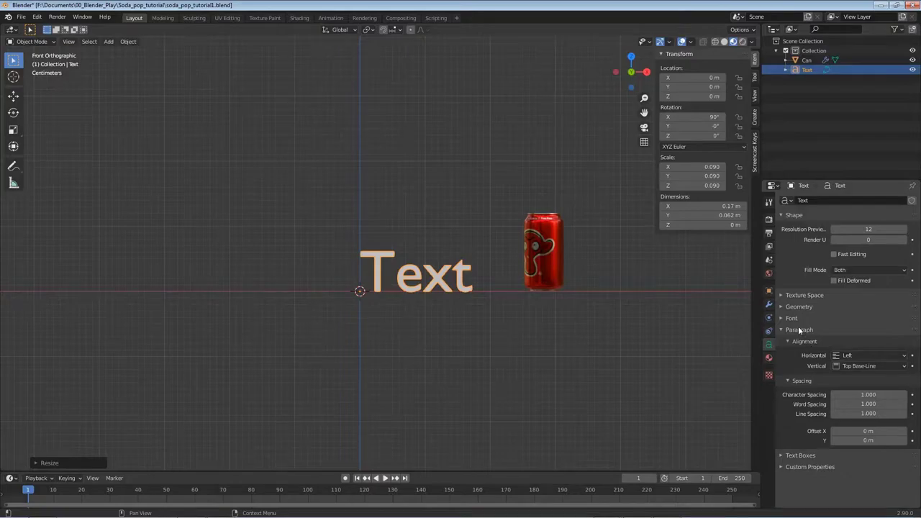
{"action": "left_click", "coordinate": [864, 354]}
{"action": "left_click", "coordinate": [864, 377]}
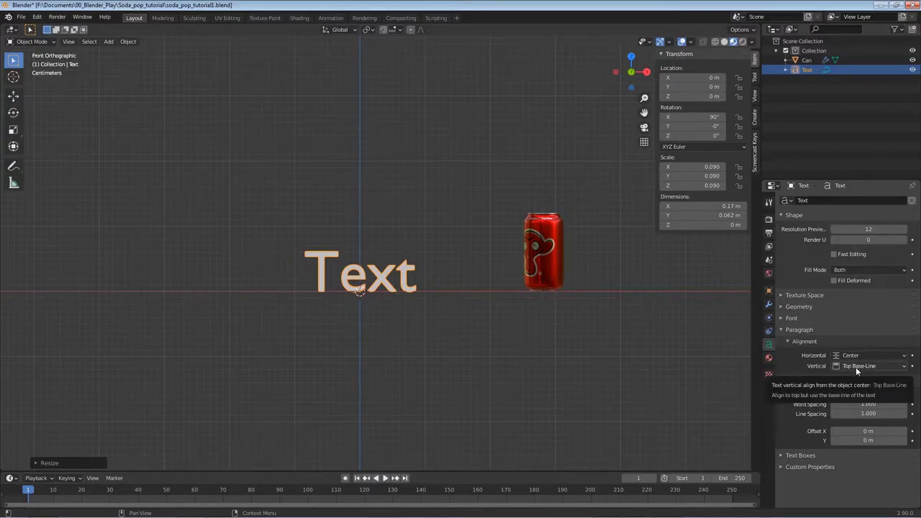
{"action": "left_click", "coordinate": [855, 367]}
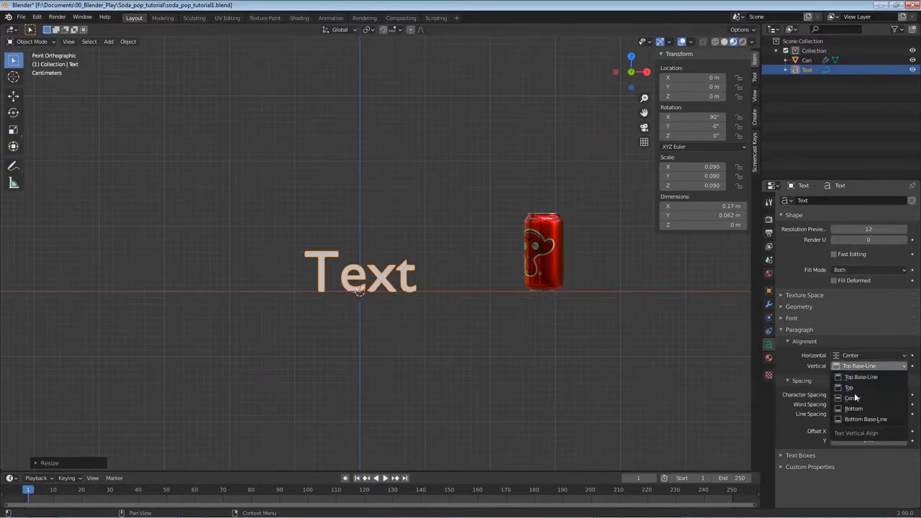
{"action": "left_click", "coordinate": [853, 398]}
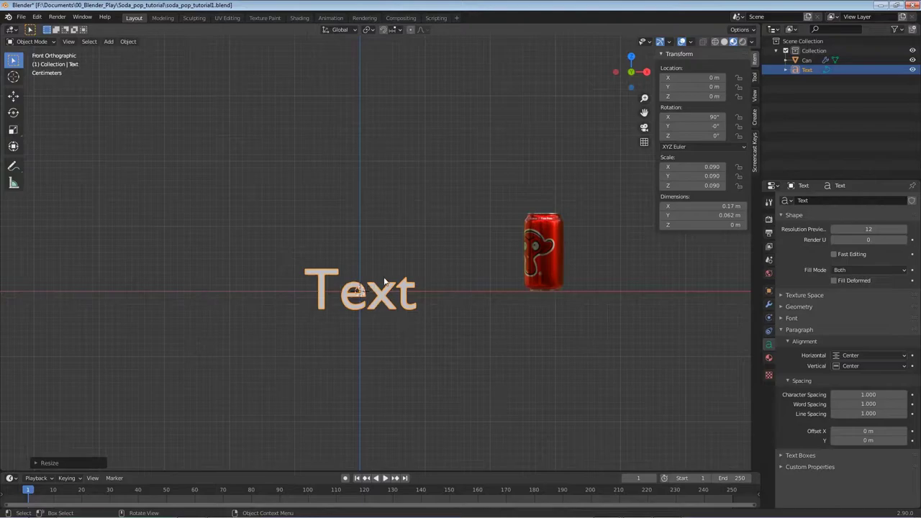
Try scaling the text down about its centered origin, and save the file.
{"action": "key", "text": "s"}
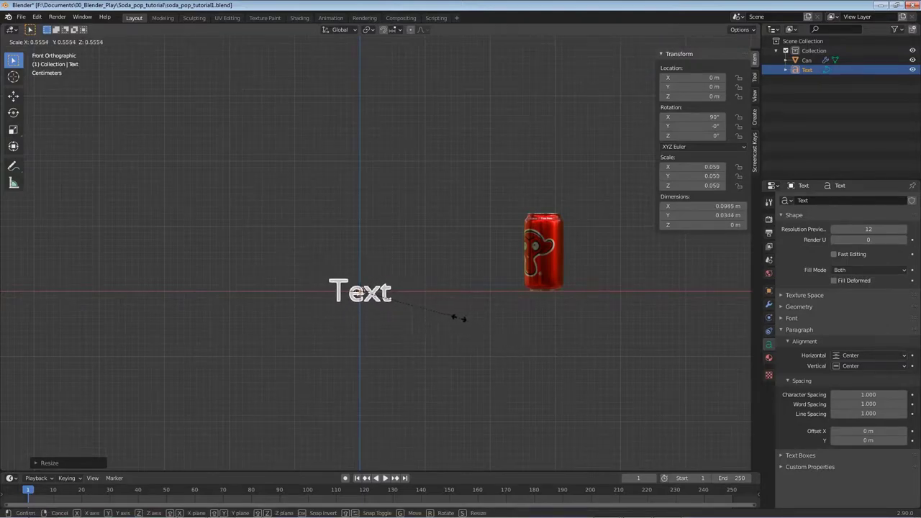
{"action": "left_click", "coordinate": [499, 342]}
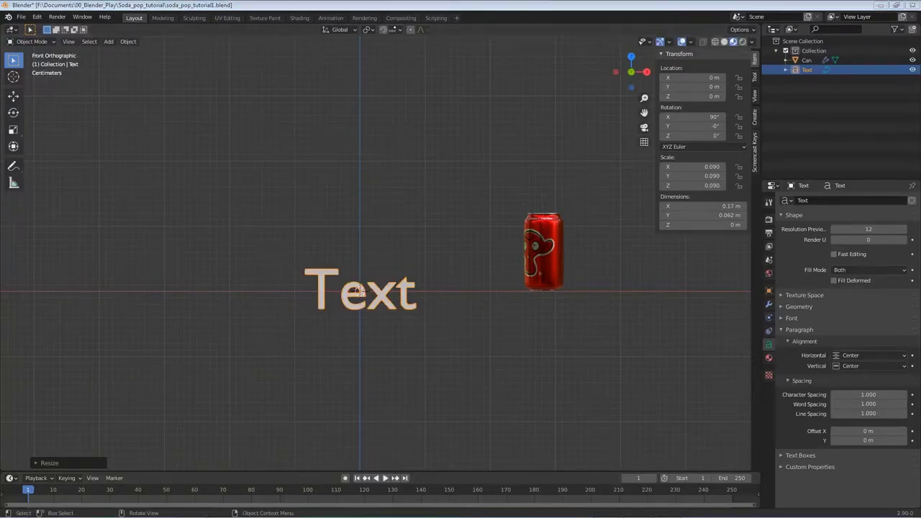
{"action": "key", "text": "ctrl+s"}
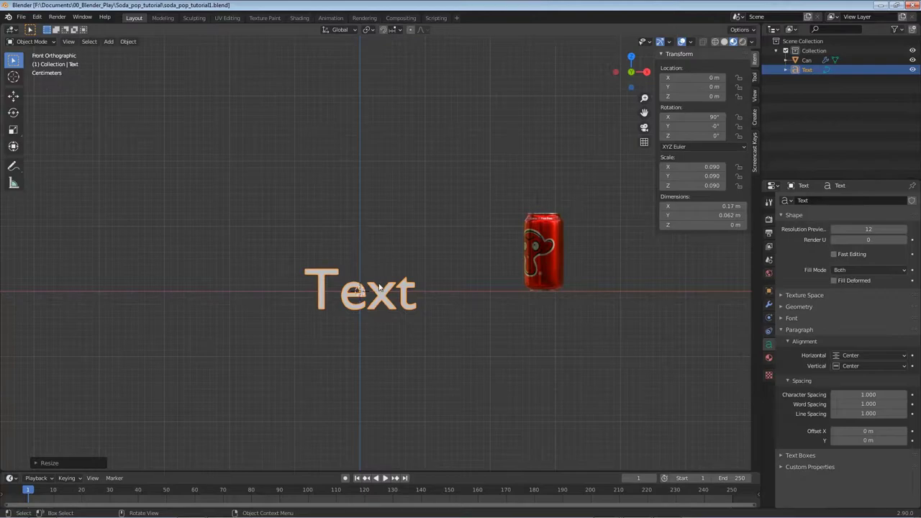
Replace the default wording of the text object with "DRINK THIS".
{"action": "key", "text": "Tab"}
{"action": "key", "text": "BackSpace"}
{"action": "key", "text": "BackSpace"}
{"action": "key", "text": "BackSpace"}
{"action": "key", "text": "BackSpace"}
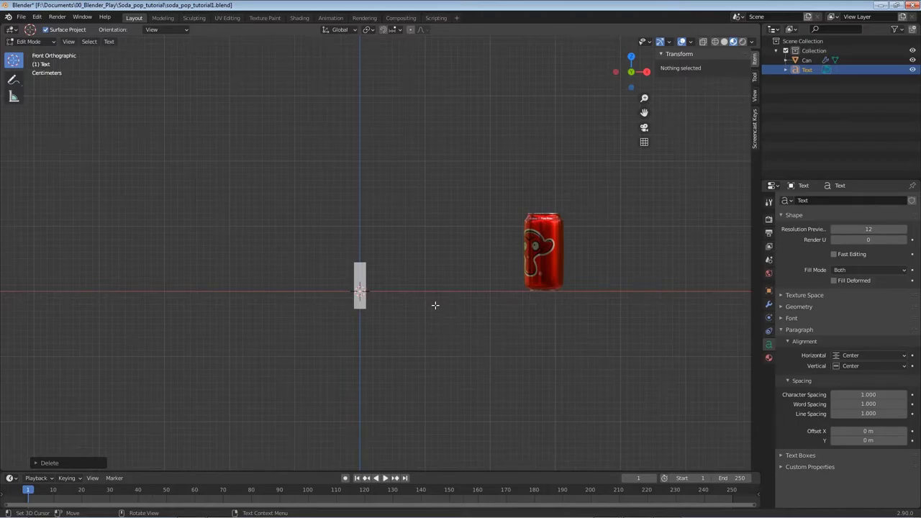
{"action": "type", "text": "Dr"}
{"action": "key", "text": "BackSpace"}
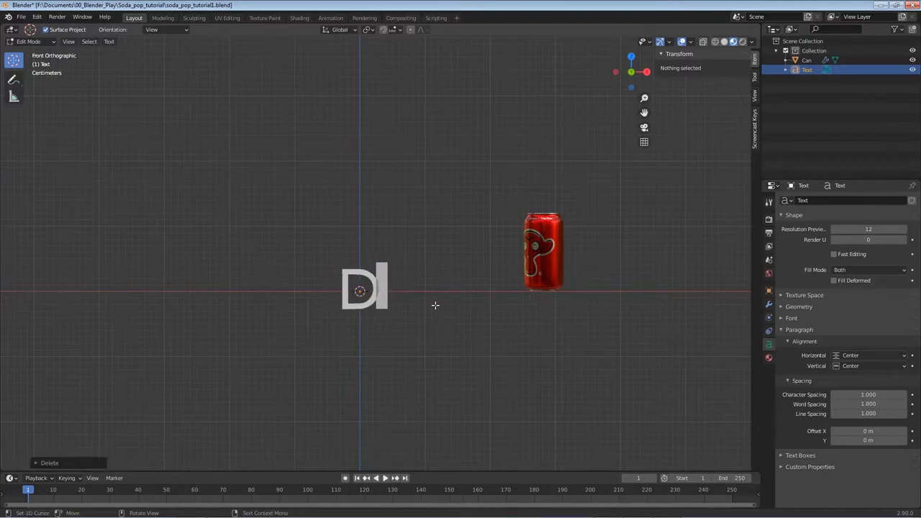
{"action": "type", "text": "RINK THIS"}
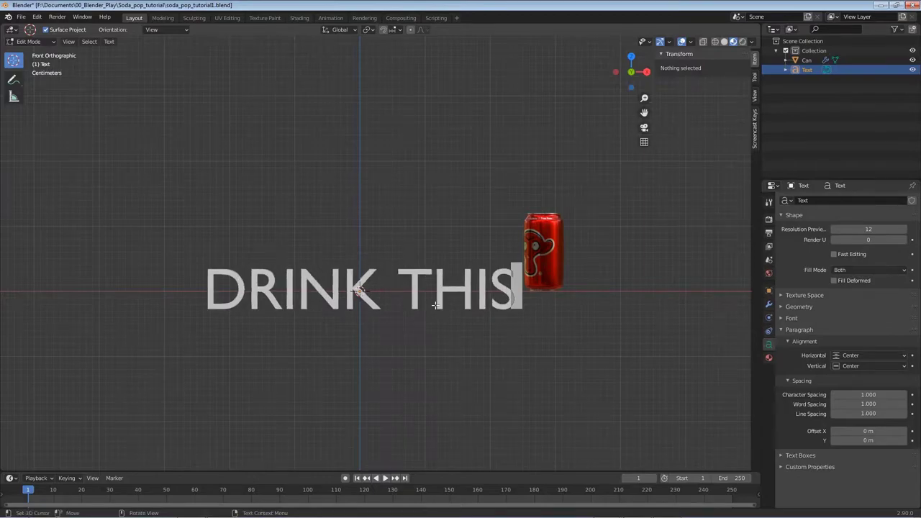
{"action": "key", "text": "Tab"}
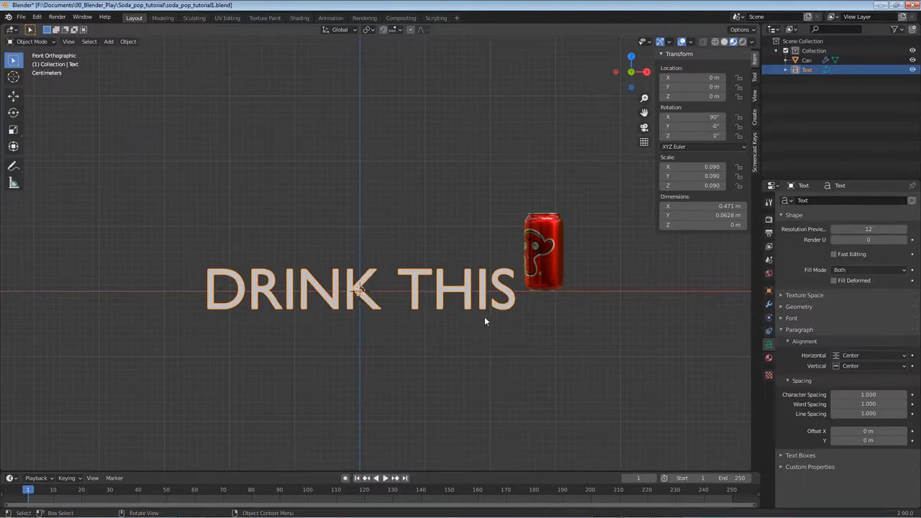
Search the system fonts for "futur" and load Futura LT Bold as the text's regular font.
{"action": "left_click", "coordinate": [790, 319]}
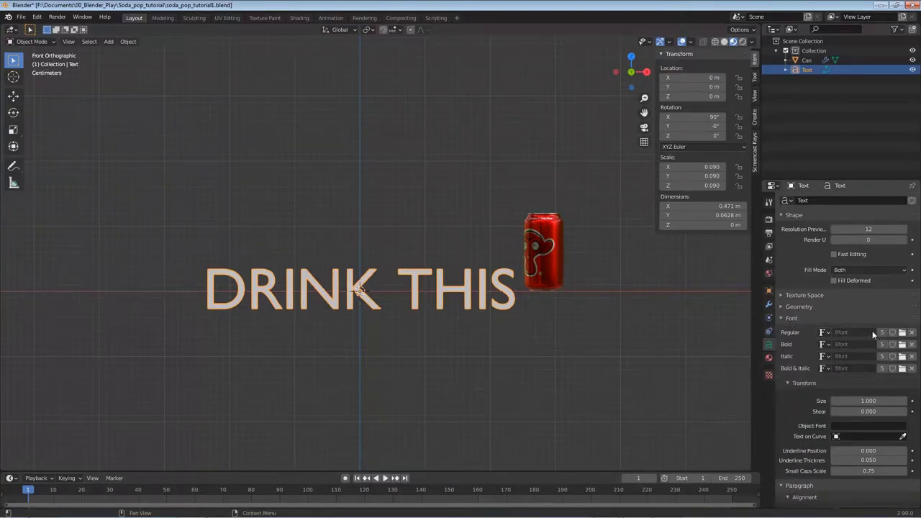
{"action": "left_click", "coordinate": [903, 333]}
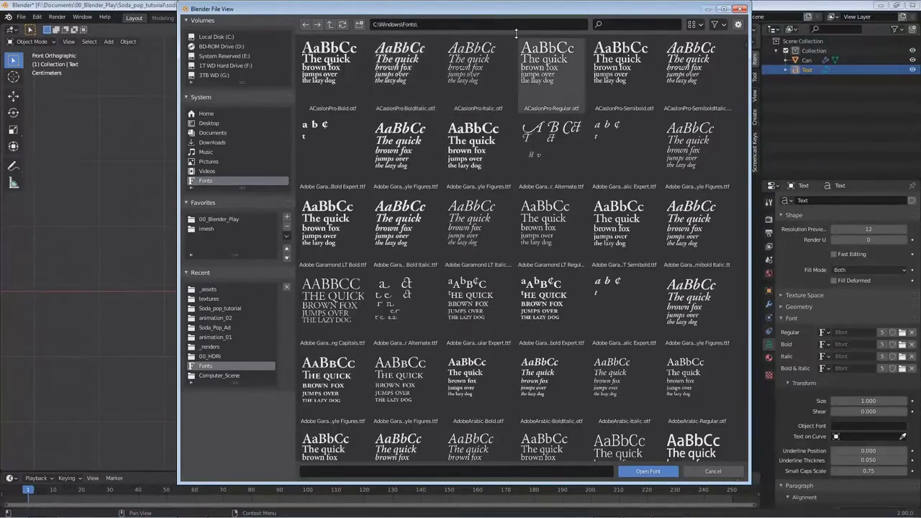
{"action": "left_click", "coordinate": [622, 23]}
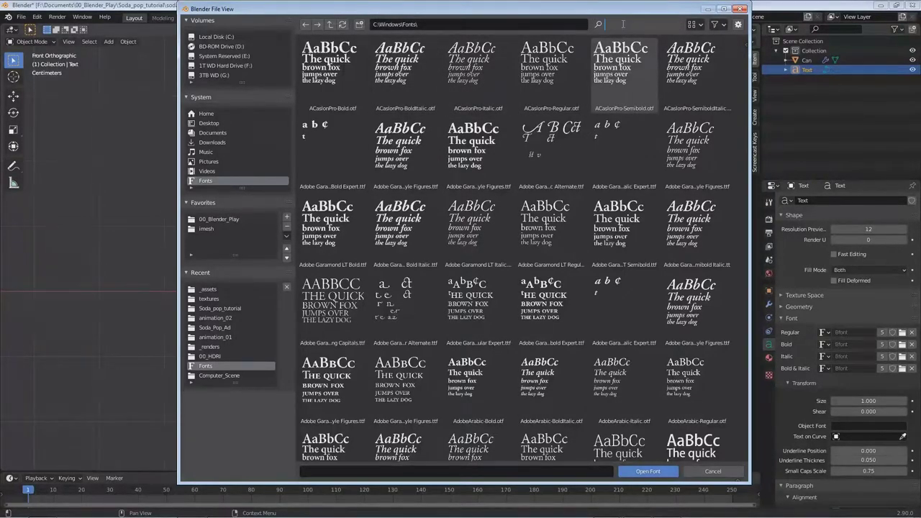
{"action": "type", "text": "futur"}
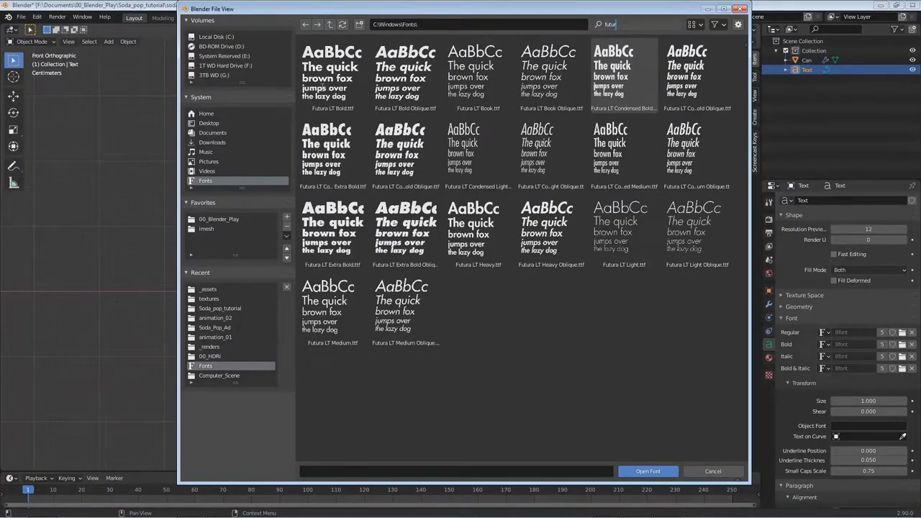
{"action": "double_click", "coordinate": [328, 85]}
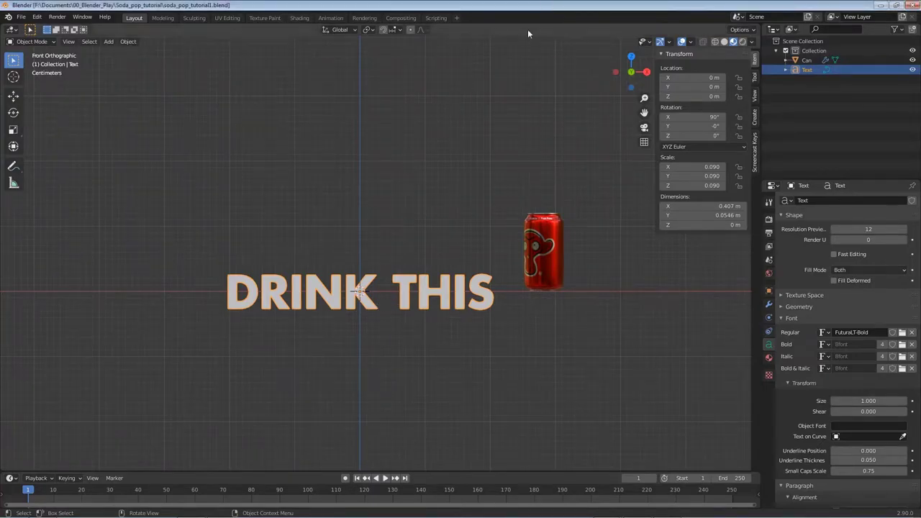
Move the DRINK THIS text up about 0.134 m along Z and scale it down to about 0.071.
{"action": "key", "text": "g"}
{"action": "key", "text": "z"}
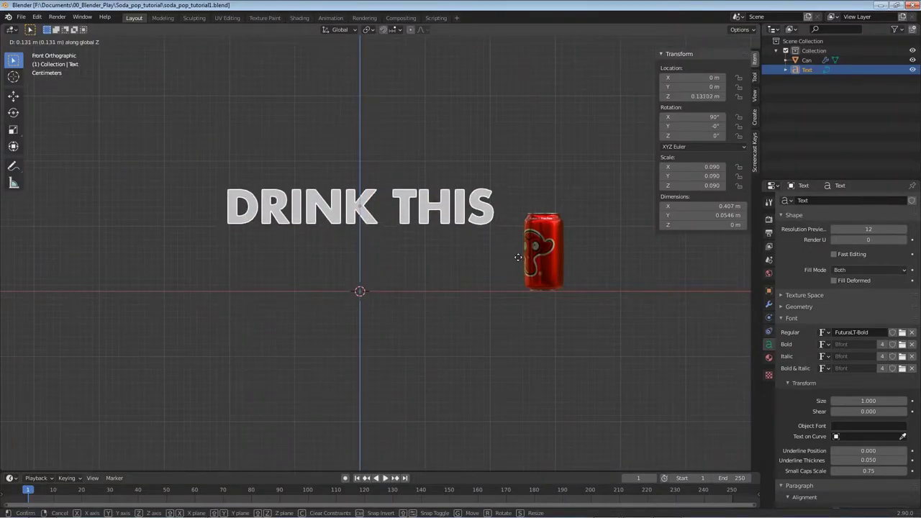
{"action": "left_click", "coordinate": [517, 255]}
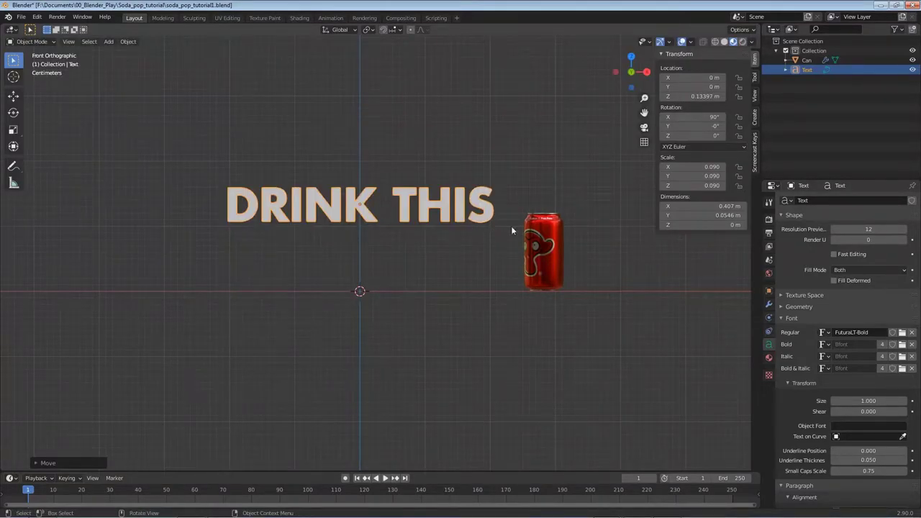
{"action": "key", "text": "s"}
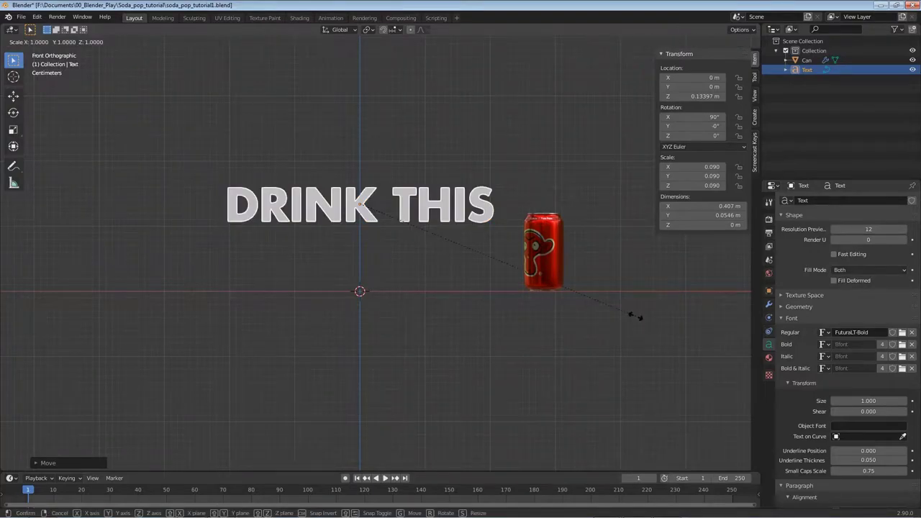
{"action": "left_click", "coordinate": [576, 301]}
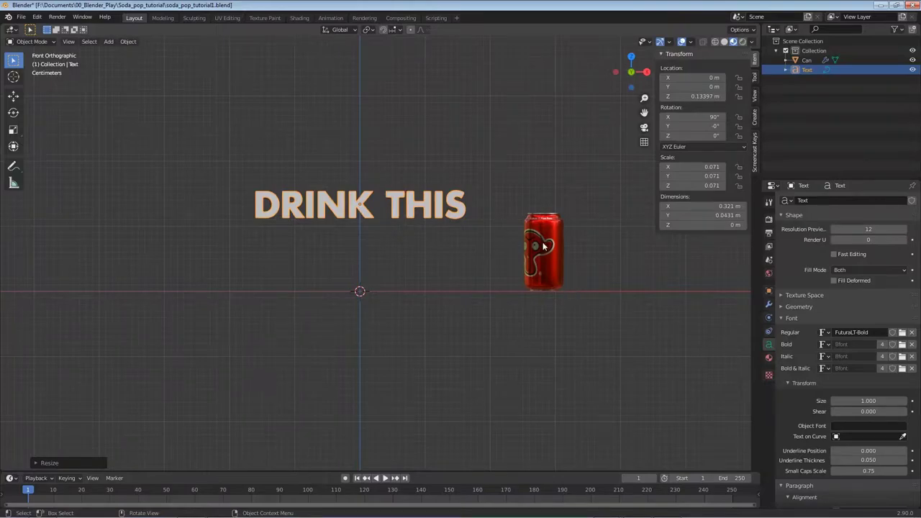
Create a new material for the DRINK THIS text and name it Blue.
{"action": "left_click", "coordinate": [769, 358]}
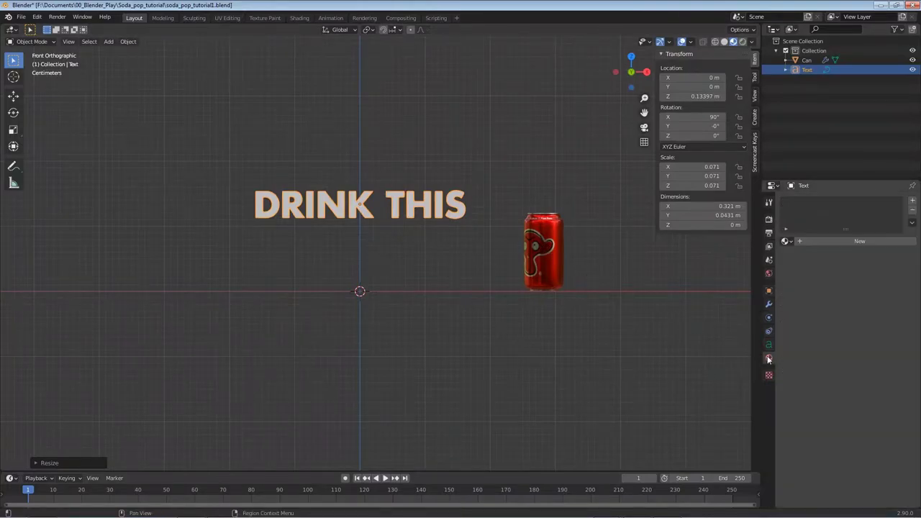
{"action": "left_click", "coordinate": [831, 241]}
{"action": "double_click", "coordinate": [839, 241]}
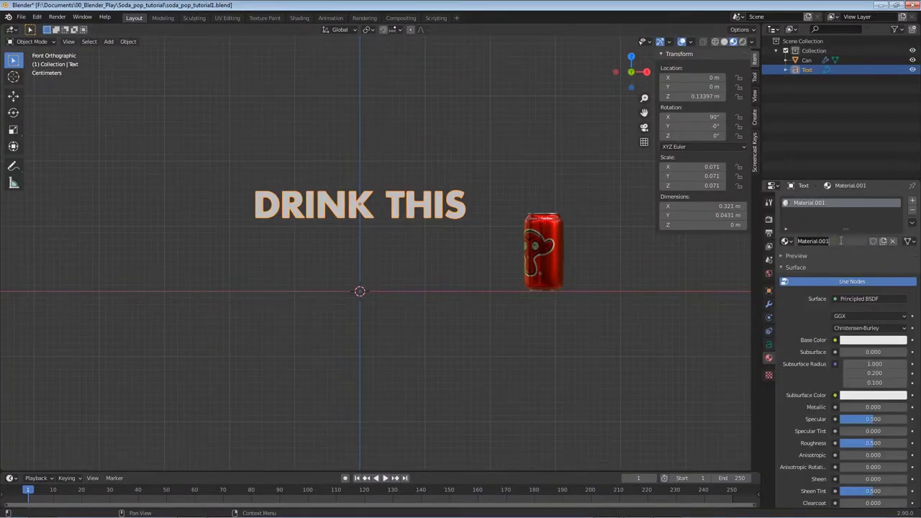
{"action": "type", "text": "Blue"}
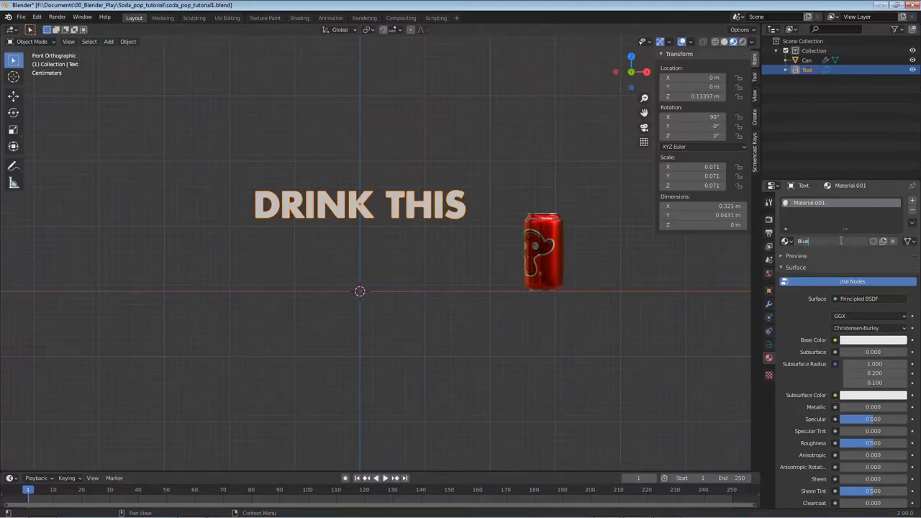
{"action": "key", "text": "Return"}
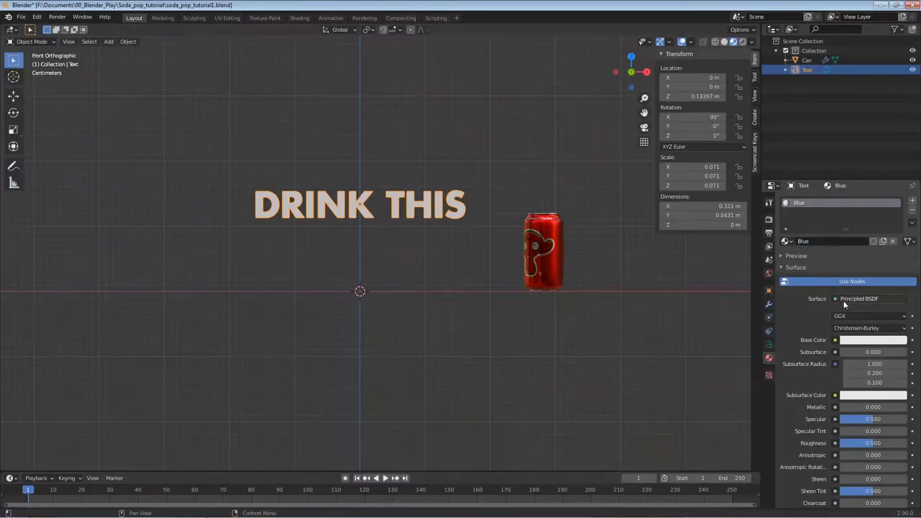
Set the Blue material's base color to a saturated deep blue and its roughness to 1.000.
{"action": "left_click", "coordinate": [872, 341]}
{"action": "left_click", "coordinate": [878, 208]}
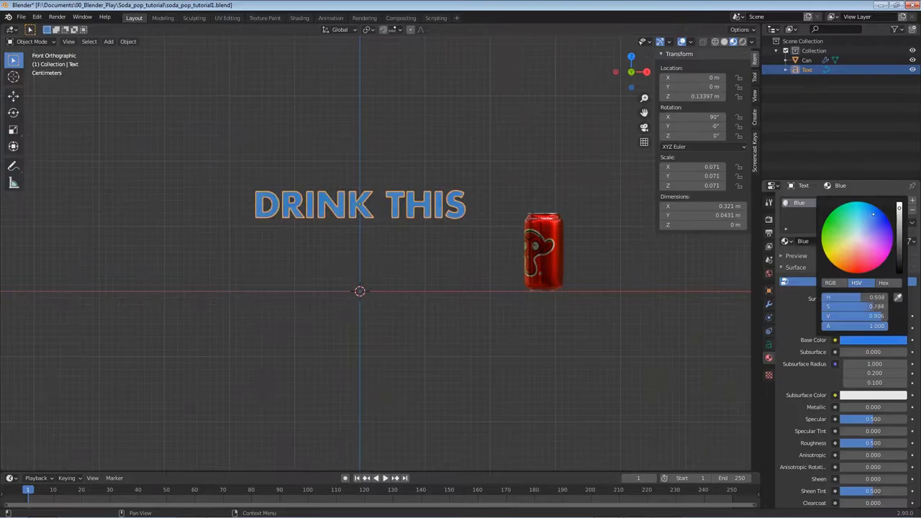
{"action": "mouse_move", "coordinate": [879, 208]}
{"action": "left_mouse_down"}
{"action": "mouse_move", "coordinate": [899, 208]}
{"action": "mouse_move", "coordinate": [883, 211]}
{"action": "left_mouse_up"}
{"action": "left_click", "coordinate": [879, 208]}
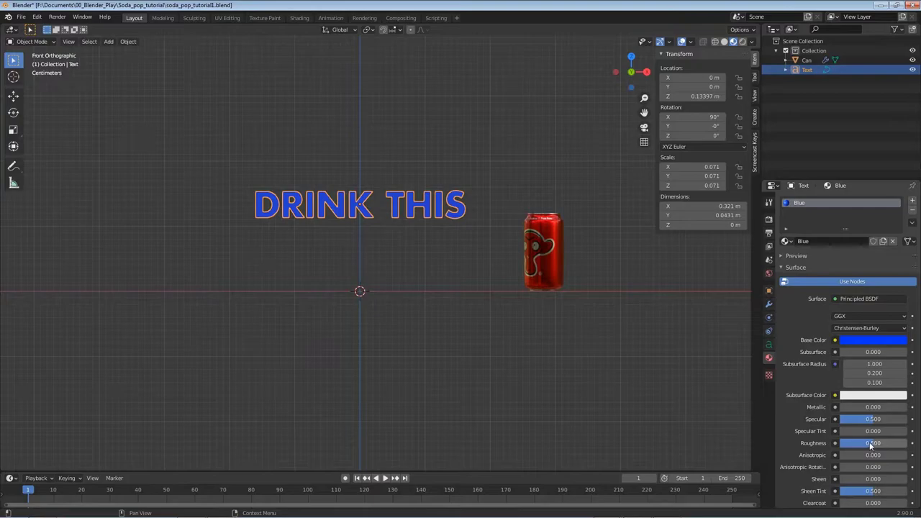
{"action": "left_click_drag", "start_coordinate": [867, 445], "coordinate": [904, 445]}
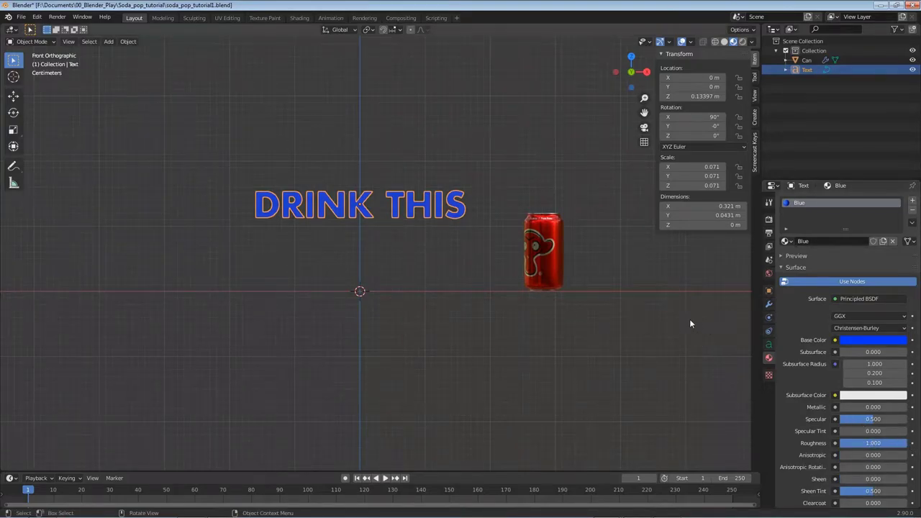
Set the DRINK THIS text's geometry extrude to 0.01 m and save the file from the front view.
{"action": "left_click", "coordinate": [769, 345]}
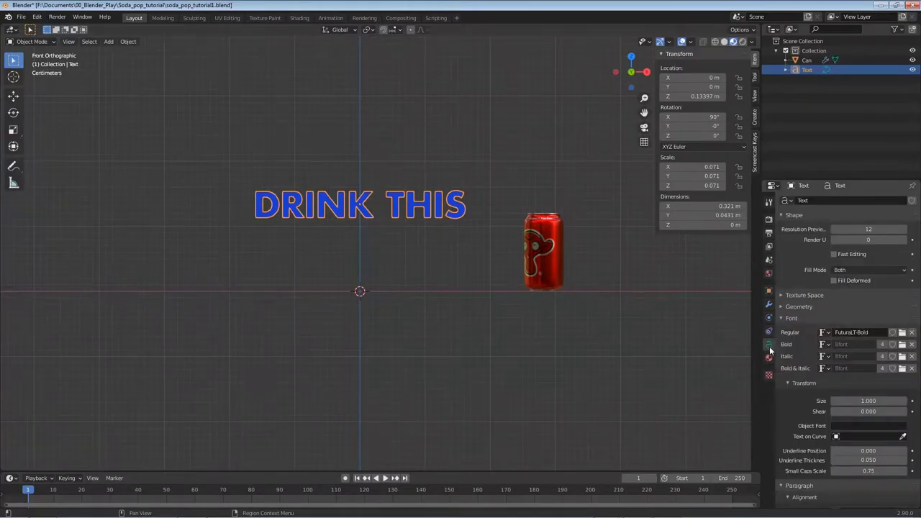
{"action": "left_click", "coordinate": [797, 307]}
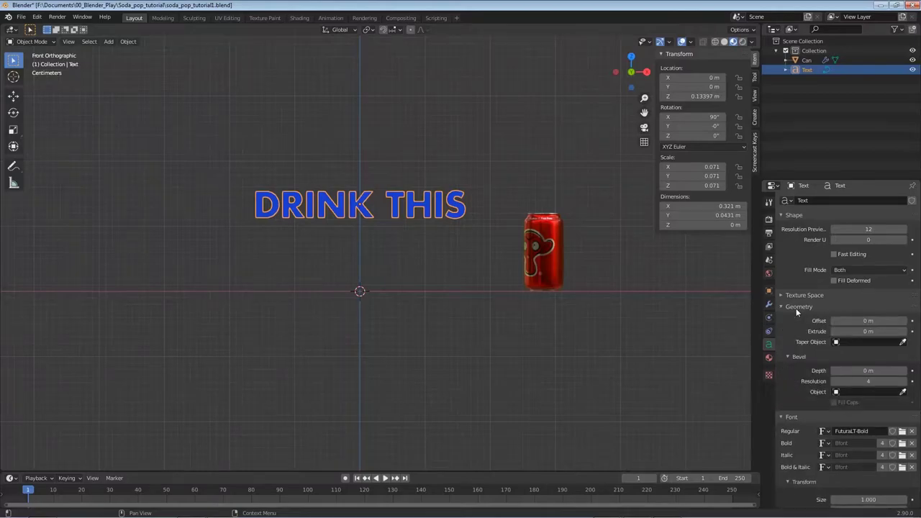
{"action": "left_click", "coordinate": [905, 332]}
{"action": "scroll", "coordinate": [331, 218], "scroll_direction": "up", "scroll_amount": 3}
{"action": "scroll", "coordinate": [331, 220], "scroll_direction": "up", "scroll_amount": 1}
{"action": "middle_click_drag", "start_coordinate": [334, 199], "coordinate": [385, 188]}
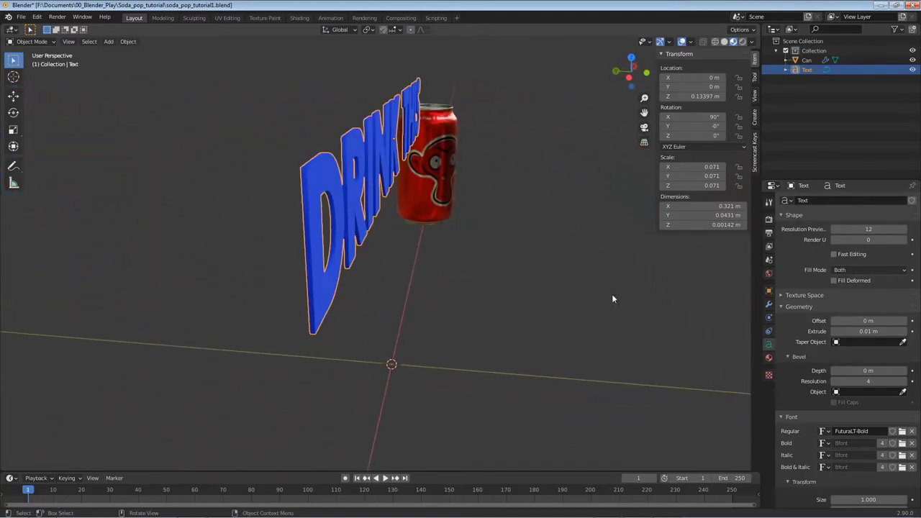
{"action": "left_click", "coordinate": [834, 332]}
{"action": "left_click", "coordinate": [905, 332]}
{"action": "key", "text": "KP_1"}
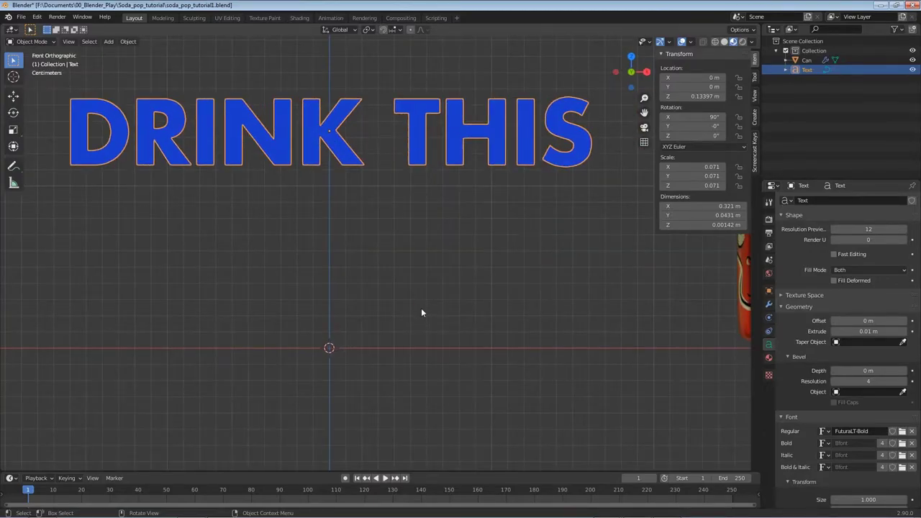
{"action": "scroll", "coordinate": [422, 312], "scroll_direction": "down", "scroll_amount": 4}
{"action": "key", "text": "ctrl+s"}
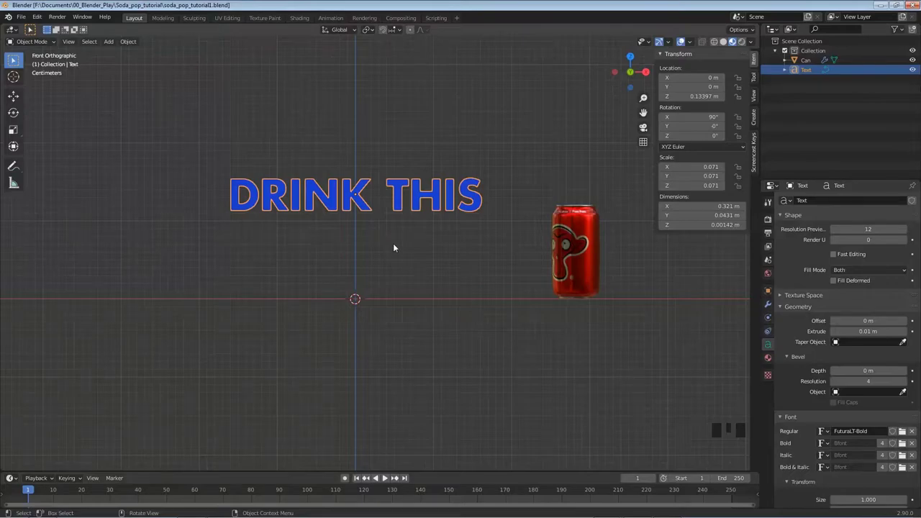
Duplicate the DRINK THIS text and move the copy down about 0.057 m along Z.
{"action": "key", "text": "shift+d"}
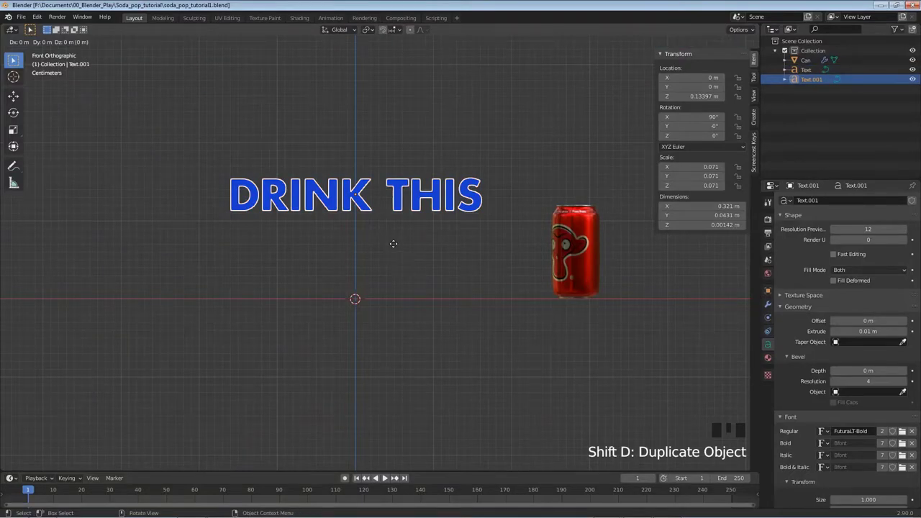
{"action": "key", "text": "z"}
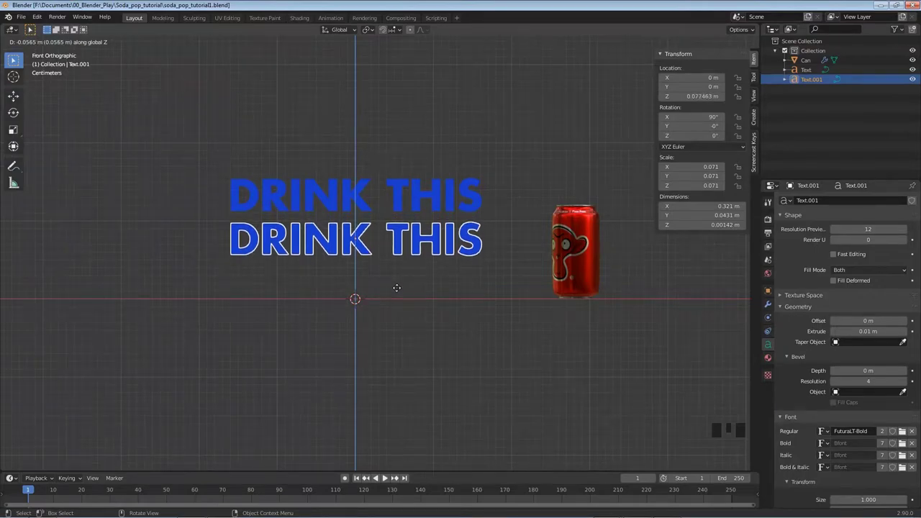
{"action": "left_click", "coordinate": [397, 287]}
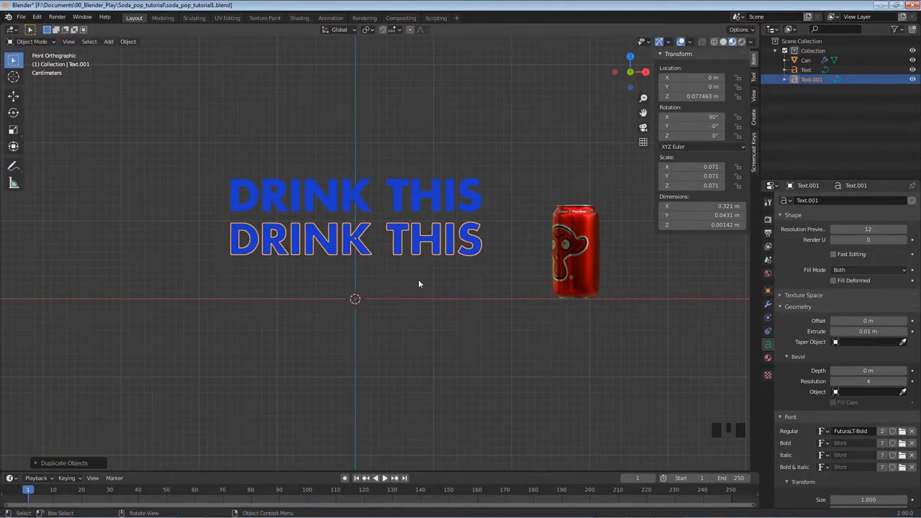
Replace the wording of the lower DRINK THIS copy with "ONLY ELECTROLYTES".
{"action": "key", "text": "Tab"}
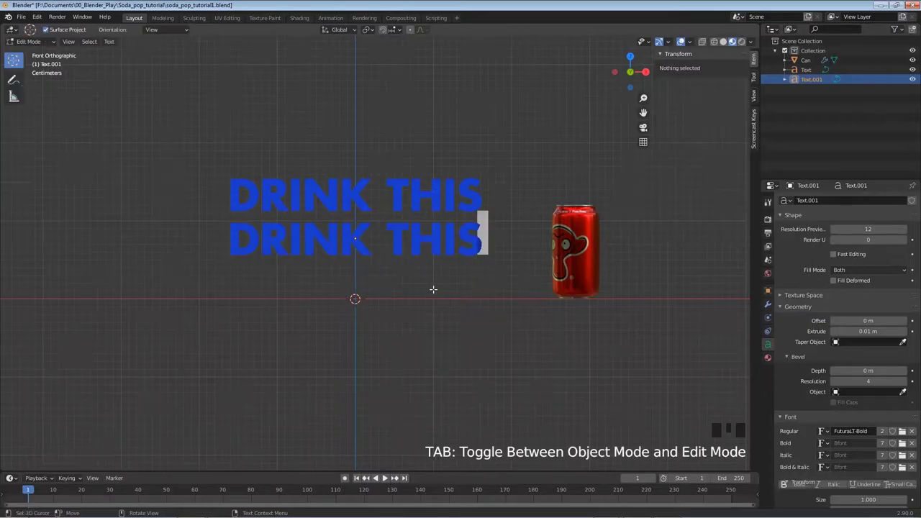
{"action": "key", "text": "BackSpace"}
{"action": "key", "text": "BackSpace"}
{"action": "key", "text": "BackSpace"}
{"action": "key", "text": "BackSpace"}
{"action": "key", "text": "BackSpace"}
{"action": "key", "text": "BackSpace"}
{"action": "key", "text": "BackSpace"}
{"action": "key", "text": "BackSpace"}
{"action": "key", "text": "BackSpace"}
{"action": "key", "text": "BackSpace"}
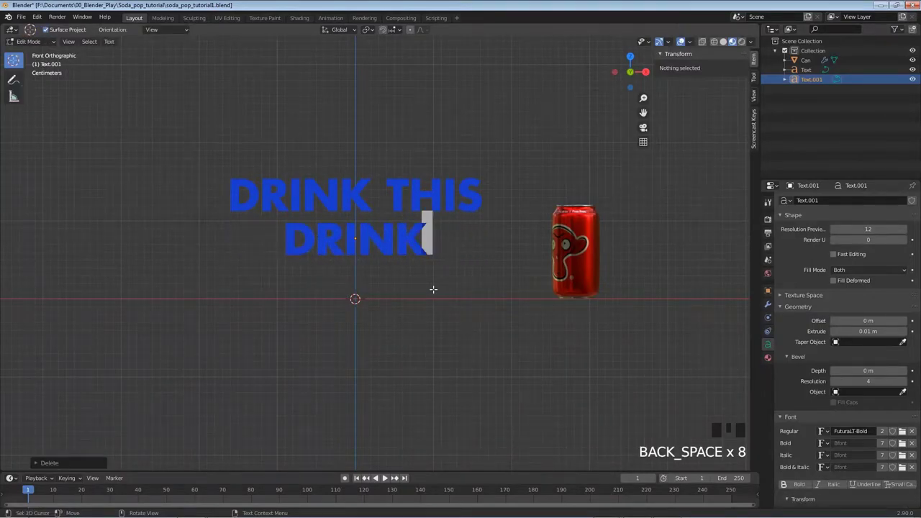
{"action": "type", "text": "ON"}
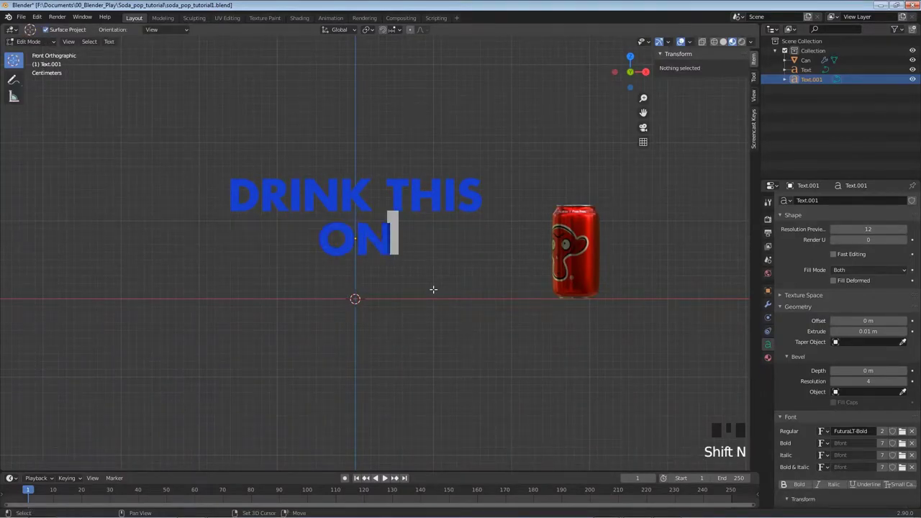
{"action": "type", "text": "LY ELEC"}
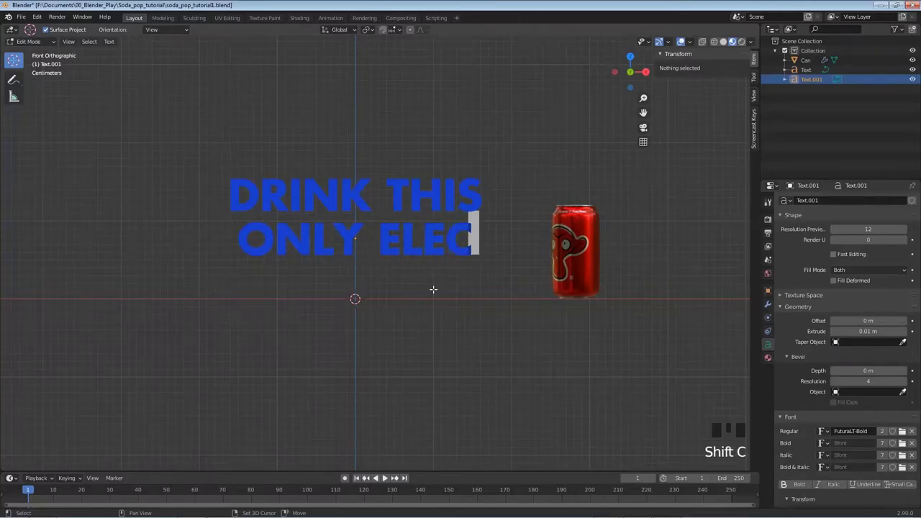
{"action": "type", "text": "TROLYTES"}
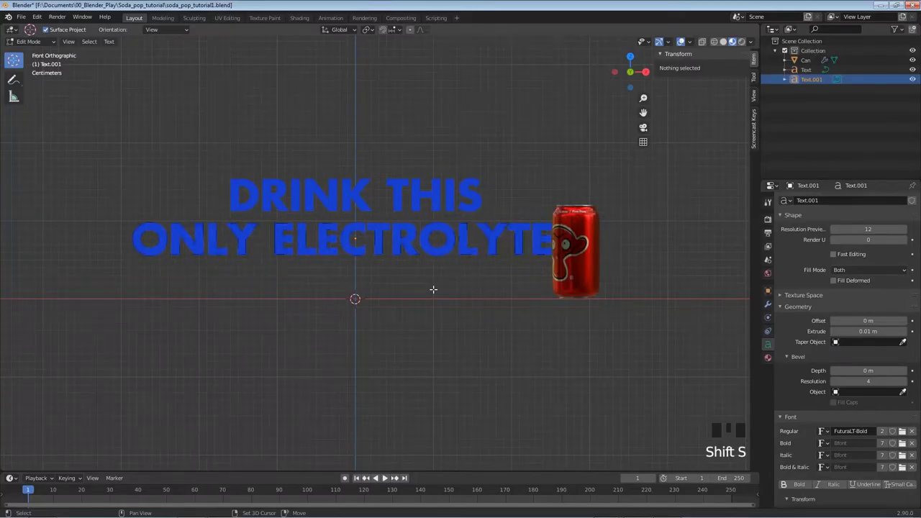
{"action": "key", "text": "Tab"}
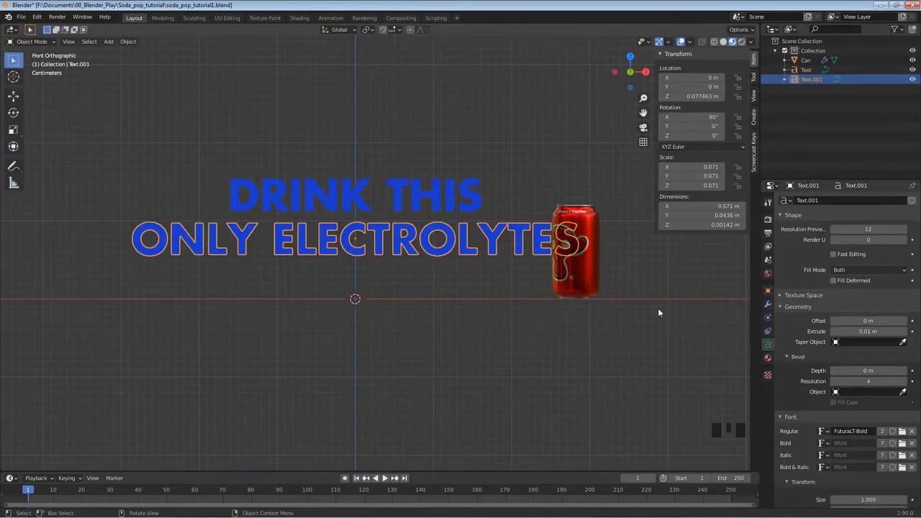
Scale the ONLY ELECTROLYTES text down to about 0.030 and load Futura LT Book as its regular font.
{"action": "key", "text": "s"}
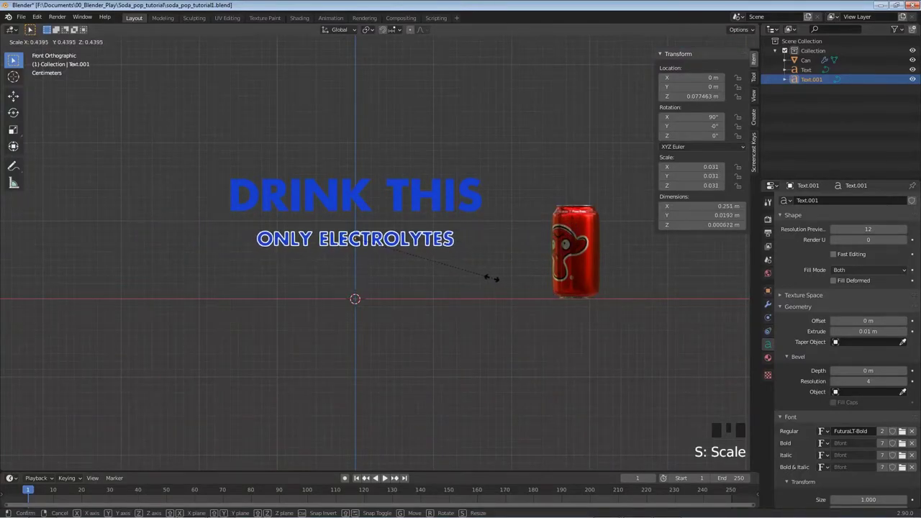
{"action": "left_click", "coordinate": [487, 282]}
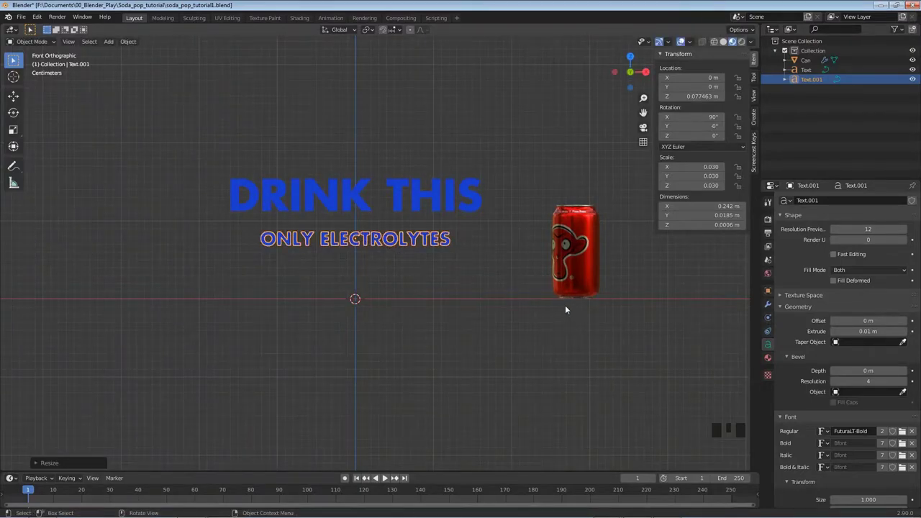
{"action": "left_click", "coordinate": [902, 432]}
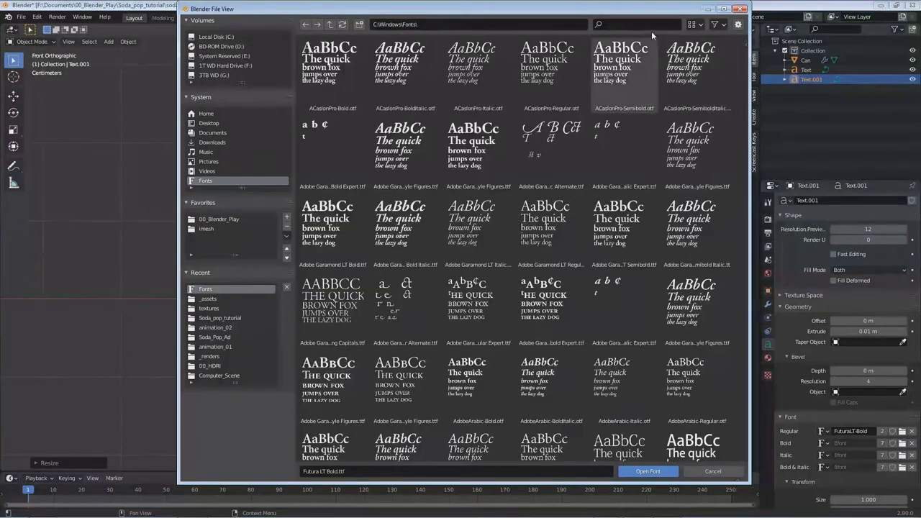
{"action": "type", "text": "futur"}
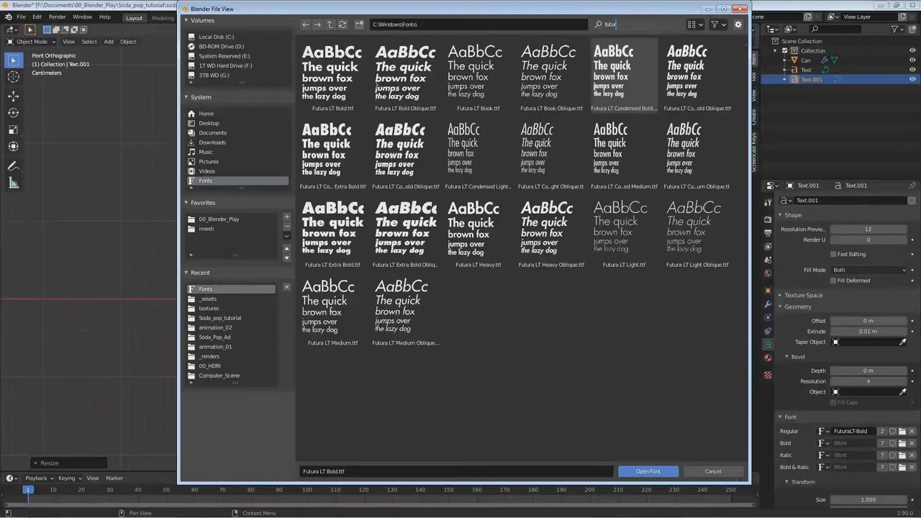
{"action": "double_click", "coordinate": [462, 85]}
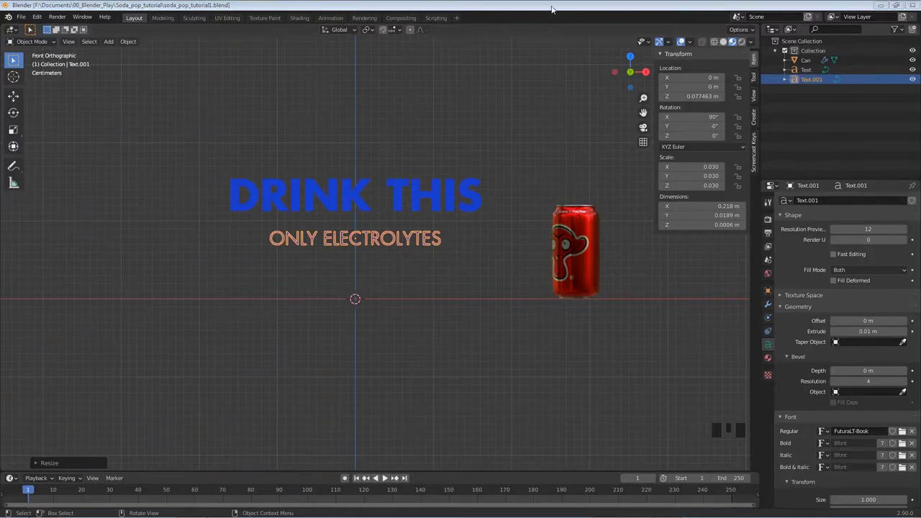
Duplicate the ONLY ELECTROLYTES text about 0.028 m lower along Z and scale the copy down to about 0.014.
{"action": "key", "text": "shift"}
{"action": "key", "text": "shift+d"}
{"action": "key", "text": "z"}
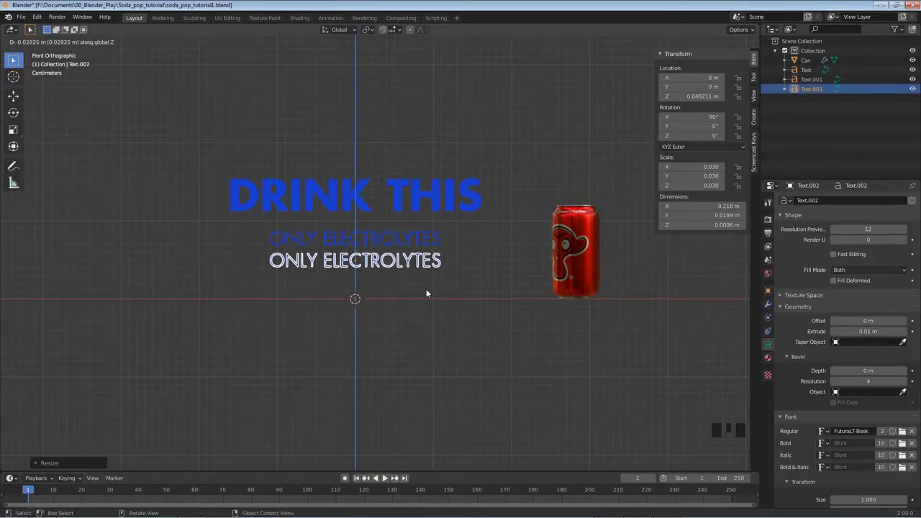
{"action": "left_click", "coordinate": [427, 289]}
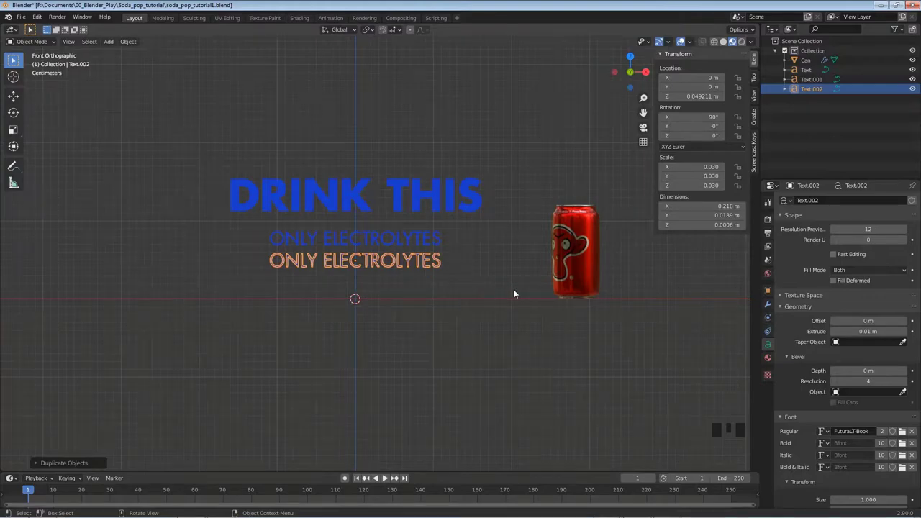
{"action": "key", "text": "s"}
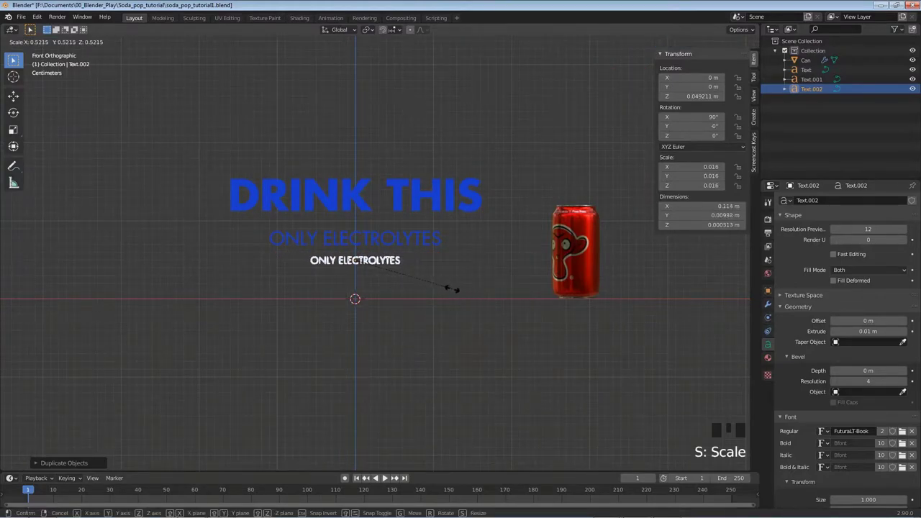
{"action": "left_click", "coordinate": [442, 289]}
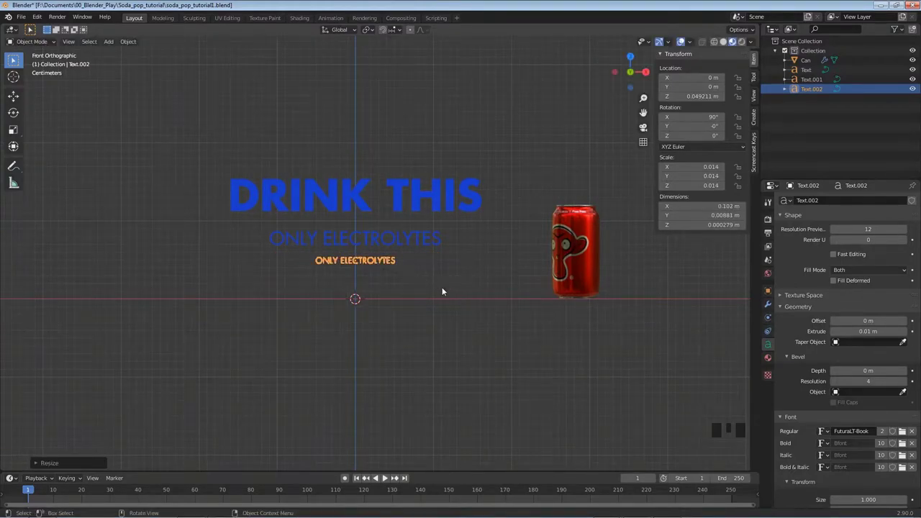
Replace the wording of the small ONLY ELECTROLYTES copy with "-5 Carbs | -100 Calories", with extra spaces around the divider.
{"action": "scroll", "coordinate": [425, 311], "scroll_direction": "up", "scroll_amount": 5}
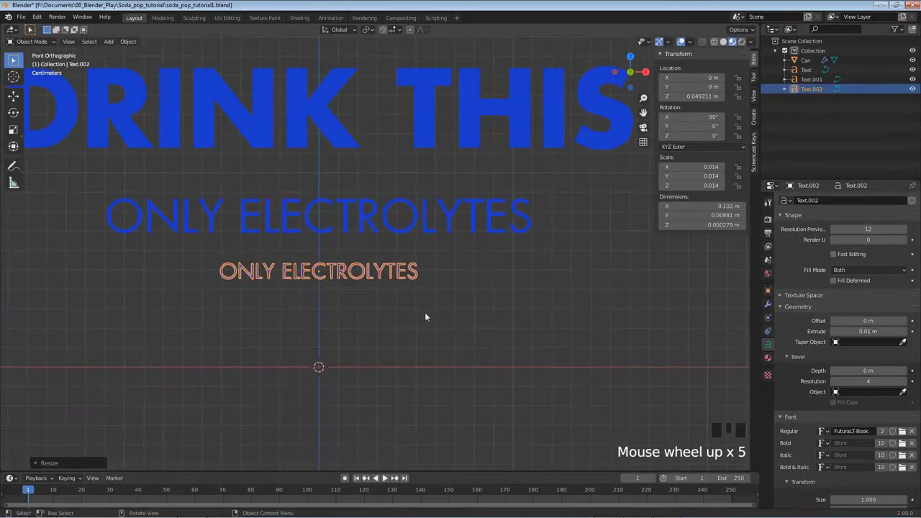
{"action": "key", "text": "Tab"}
{"action": "key", "text": "BackSpace"}
{"action": "key", "text": "BackSpace"}
{"action": "key", "text": "BackSpace"}
{"action": "key", "text": "BackSpace"}
{"action": "key", "text": "BackSpace"}
{"action": "key", "text": "BackSpace"}
{"action": "key", "text": "BackSpace"}
{"action": "key", "text": "BackSpace"}
{"action": "key", "text": "BackSpace"}
{"action": "key", "text": "BackSpace"}
{"action": "key", "text": "BackSpace"}
{"action": "key", "text": "BackSpace"}
{"action": "key", "text": "BackSpace"}
{"action": "key", "text": "BackSpace"}
{"action": "key", "text": "BackSpace"}
{"action": "key", "text": "BackSpace"}
{"action": "key", "text": "BackSpace"}
{"action": "key", "text": "BackSpace"}
{"action": "key", "text": "BackSpace"}
{"action": "key", "text": "BackSpace"}
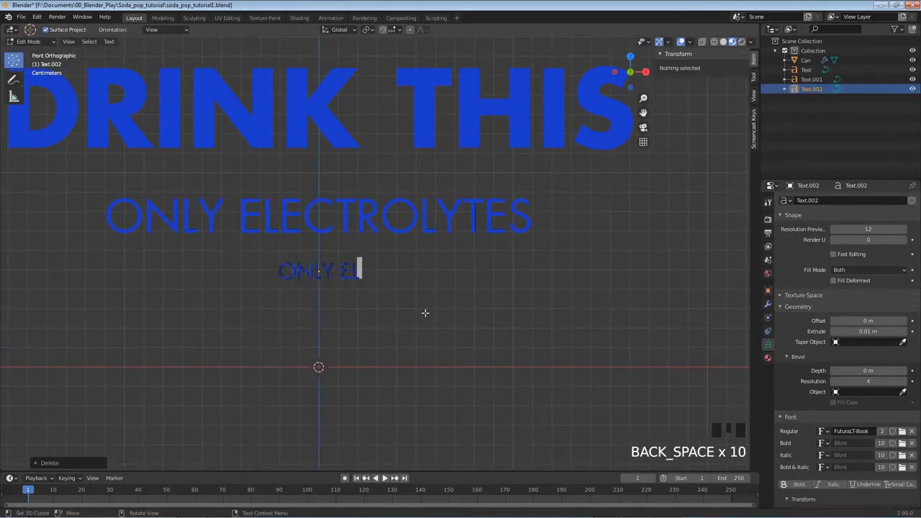
{"action": "type", "text": "5"}
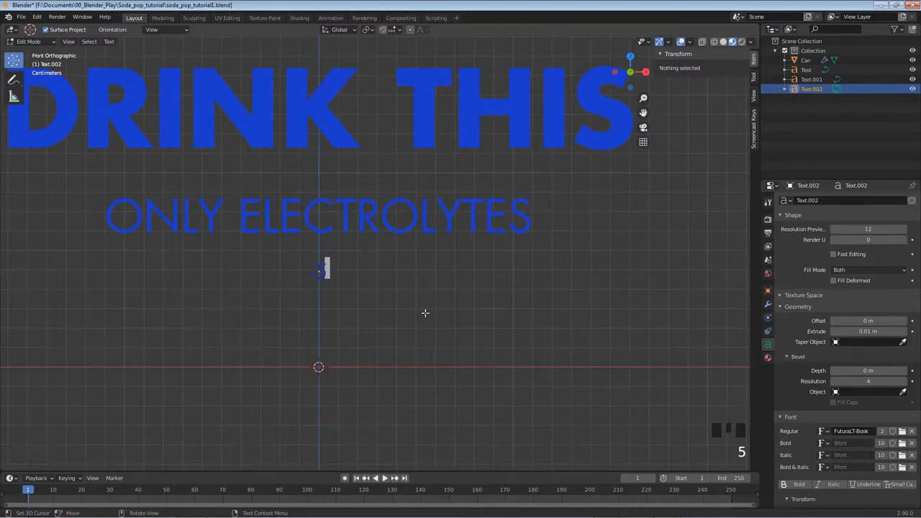
{"action": "type", "text": " Carbs "}
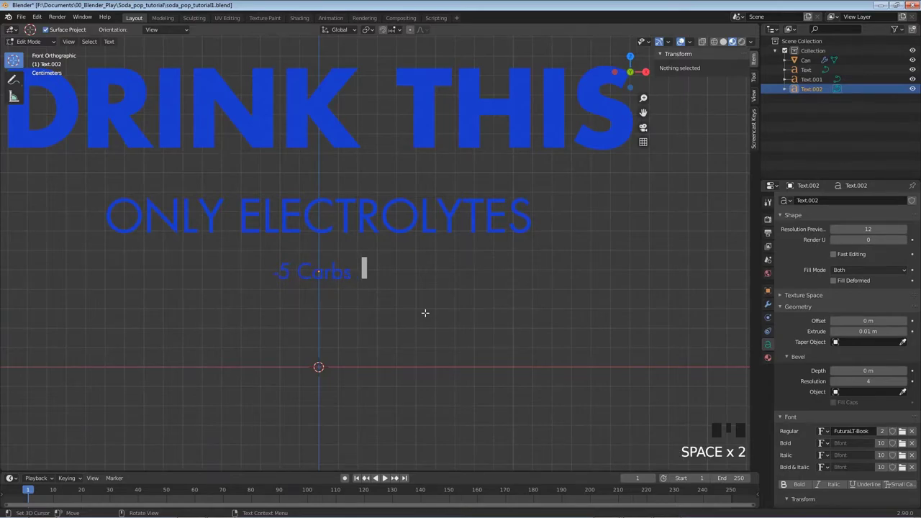
{"action": "type", "text": " |"}
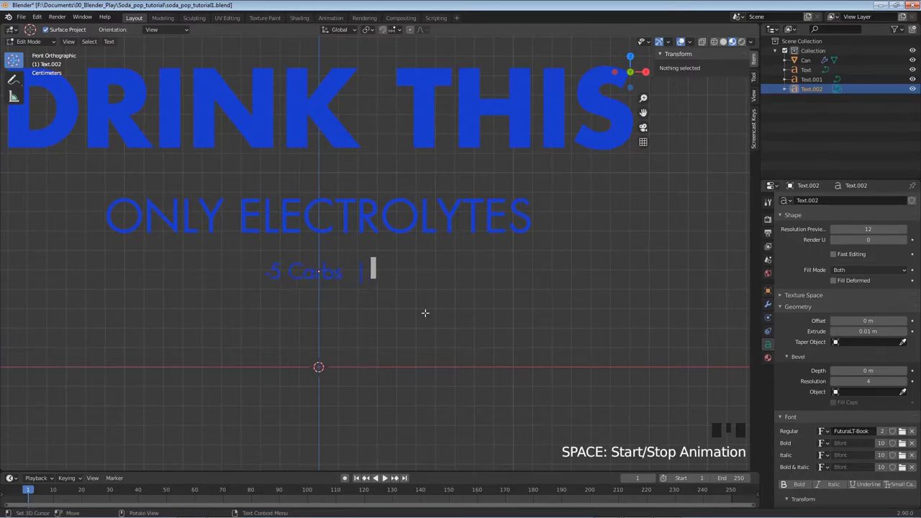
{"action": "type", "text": "   -1"}
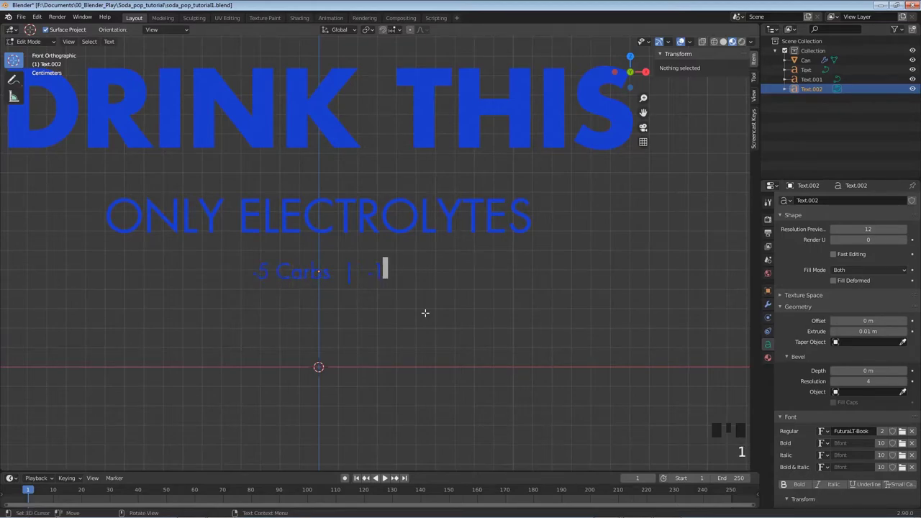
{"action": "type", "text": "00 Calories"}
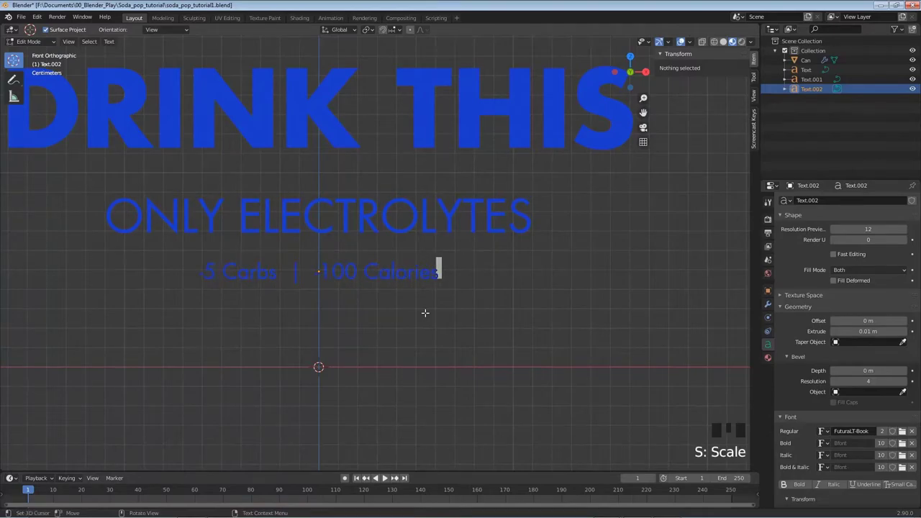
{"action": "key", "text": "Tab"}
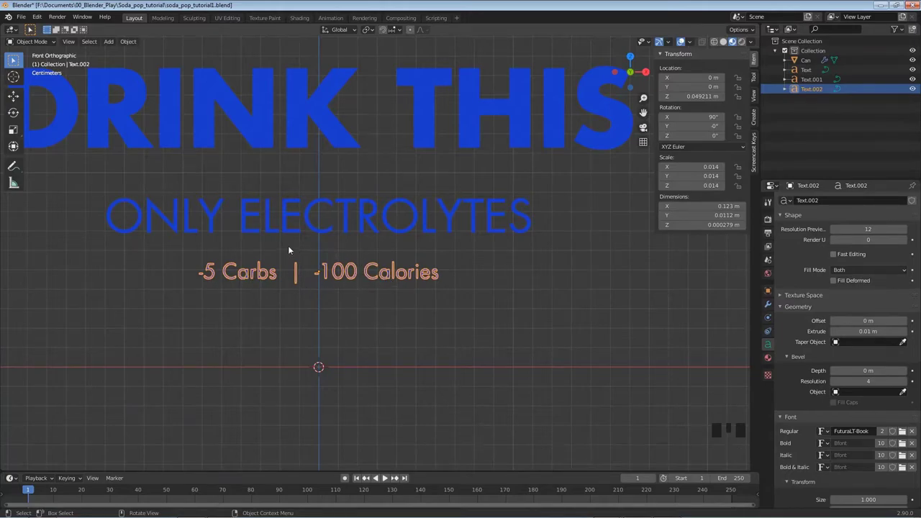
Duplicate the larger ONLY ELECTROLYTES text and move the copy about 0.054 m down along Z, below the calories line.
{"action": "left_click", "coordinate": [245, 212]}
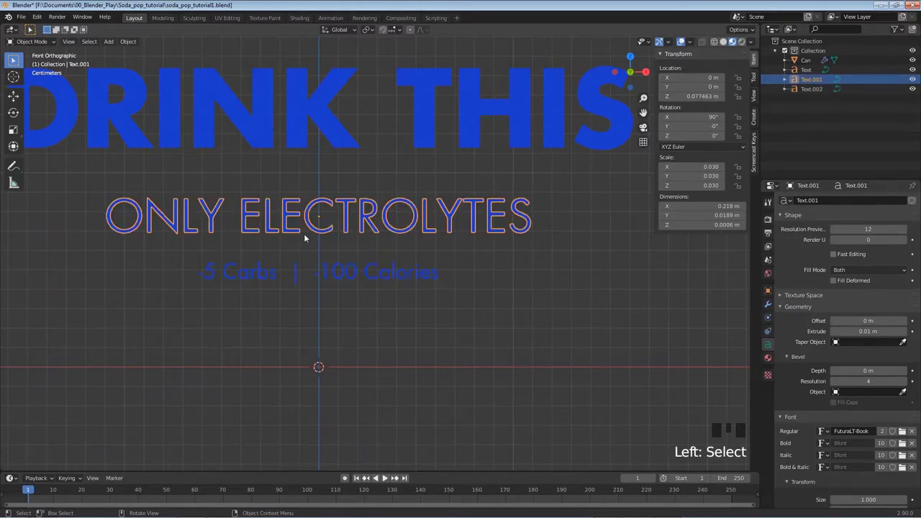
{"action": "key", "text": "shift+d"}
{"action": "key", "text": "z"}
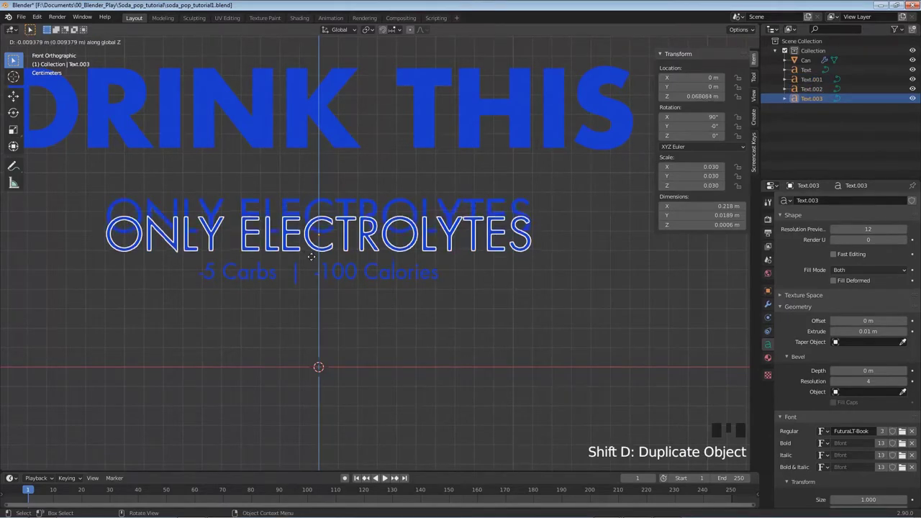
{"action": "left_click", "coordinate": [322, 338]}
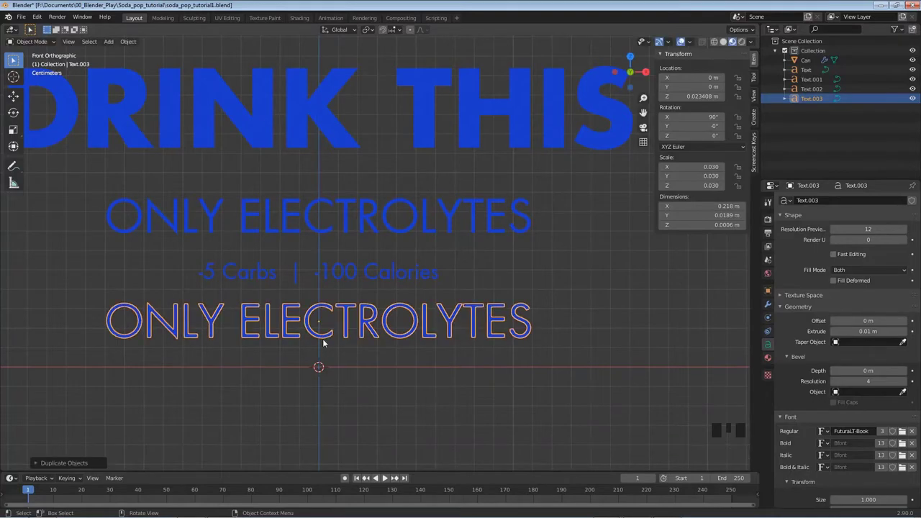
Replace the wording of the lowest ONLY ELECTROLYTES copy with "AVAILABLE NOW".
{"action": "key", "text": "Tab"}
{"action": "key", "text": "BackSpace"}
{"action": "key", "text": "BackSpace"}
{"action": "key", "text": "BackSpace"}
{"action": "key", "text": "BackSpace"}
{"action": "key", "text": "BackSpace"}
{"action": "key", "text": "BackSpace"}
{"action": "key", "text": "BackSpace"}
{"action": "key", "text": "BackSpace"}
{"action": "key", "text": "BackSpace"}
{"action": "key", "text": "BackSpace"}
{"action": "key", "text": "BackSpace"}
{"action": "key", "text": "BackSpace"}
{"action": "key", "text": "BackSpace"}
{"action": "key", "text": "BackSpace"}
{"action": "key", "text": "BackSpace"}
{"action": "key", "text": "BackSpace"}
{"action": "key", "text": "BackSpace"}
{"action": "key", "text": "BackSpace"}
{"action": "key", "text": "BackSpace"}
{"action": "key", "text": "BackSpace"}
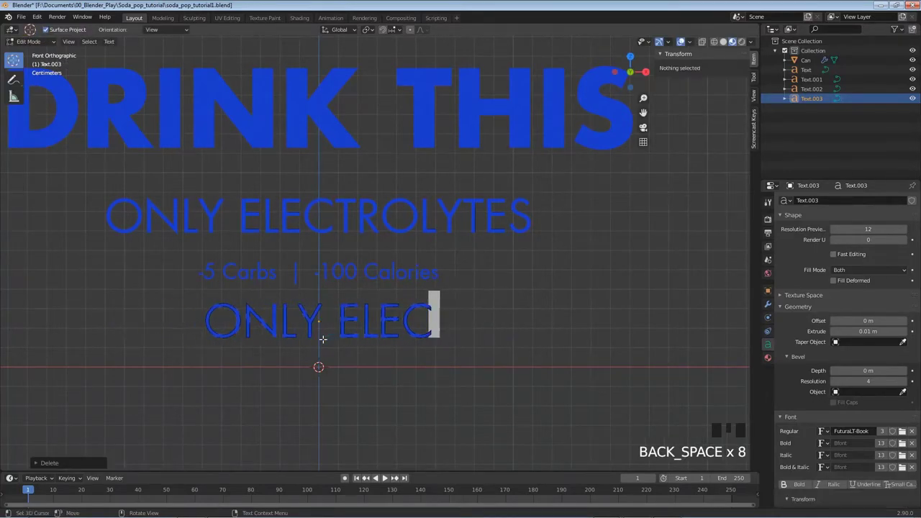
{"action": "key", "text": "BackSpace"}
{"action": "key", "text": "BackSpace"}
{"action": "key", "text": "BackSpace"}
{"action": "key", "text": "BackSpace"}
{"action": "type", "text": "AV"}
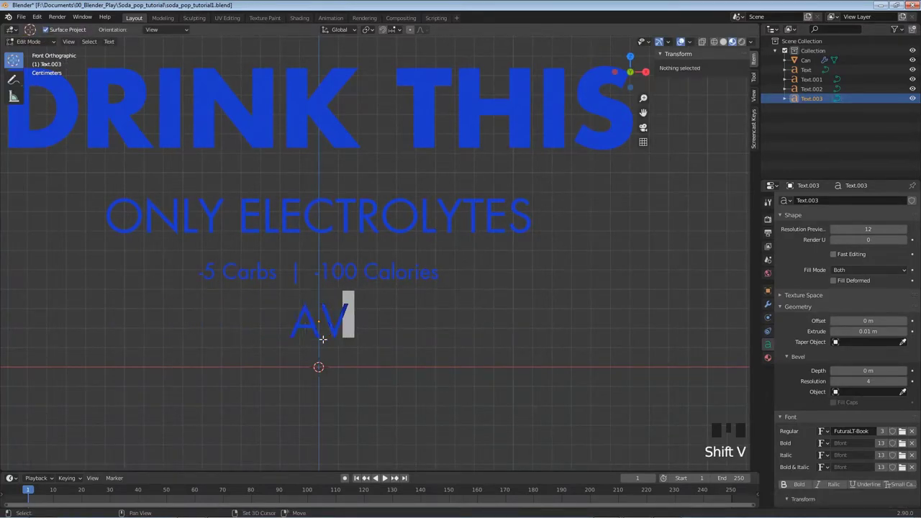
{"action": "type", "text": "AILABLE NOW"}
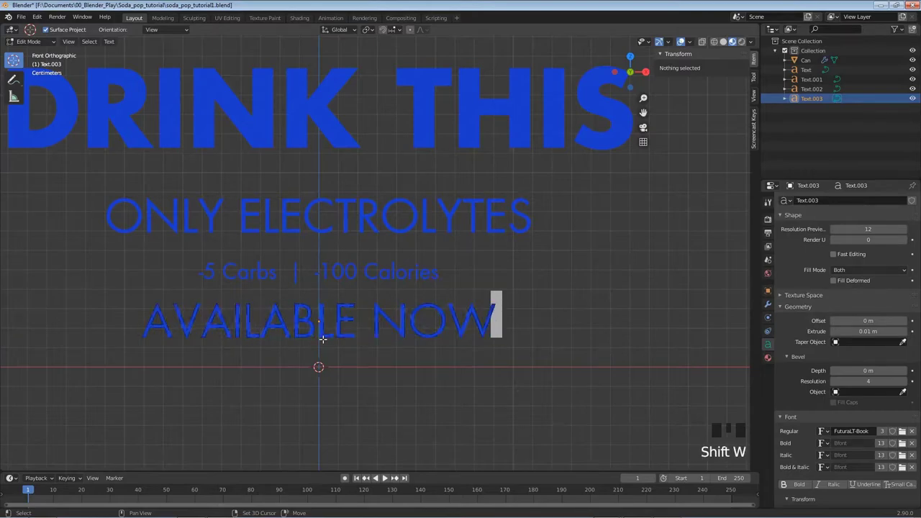
{"action": "key", "text": "Tab"}
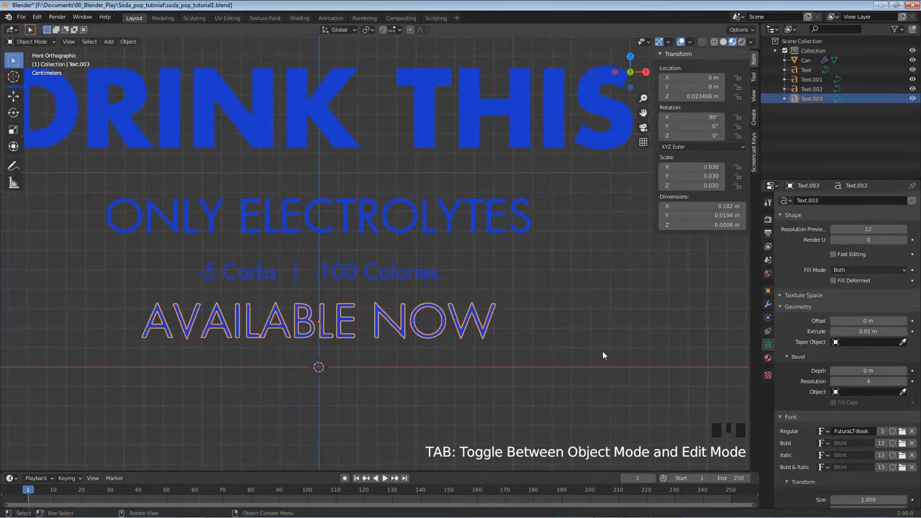
Scale the AVAILABLE NOW text down uniformly to about 0.020.
{"action": "key", "text": "s"}
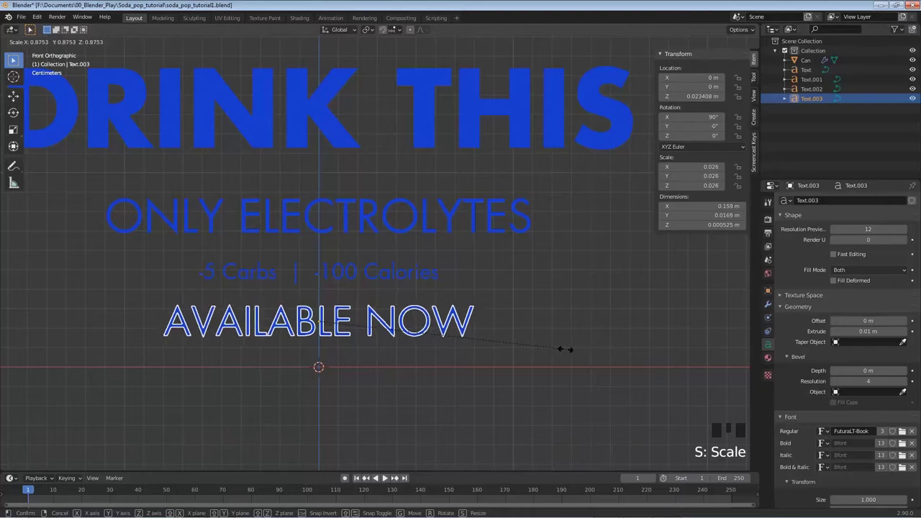
{"action": "left_click", "coordinate": [510, 342]}
{"action": "scroll", "coordinate": [510, 341], "scroll_direction": "down", "scroll_amount": 3}
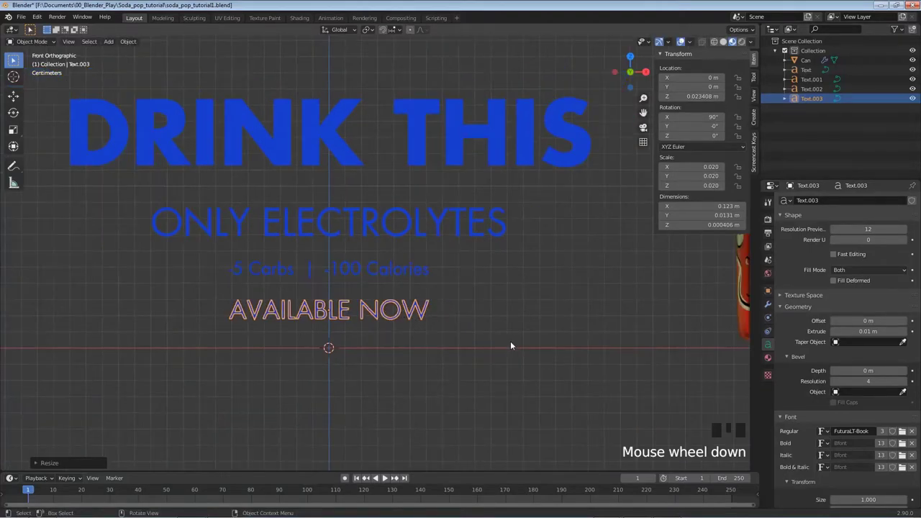
{"action": "scroll", "coordinate": [511, 341], "scroll_direction": "down", "scroll_amount": 1}
{"action": "middle_click_drag", "start_coordinate": [518, 339], "coordinate": [476, 336], "text": "shift"}
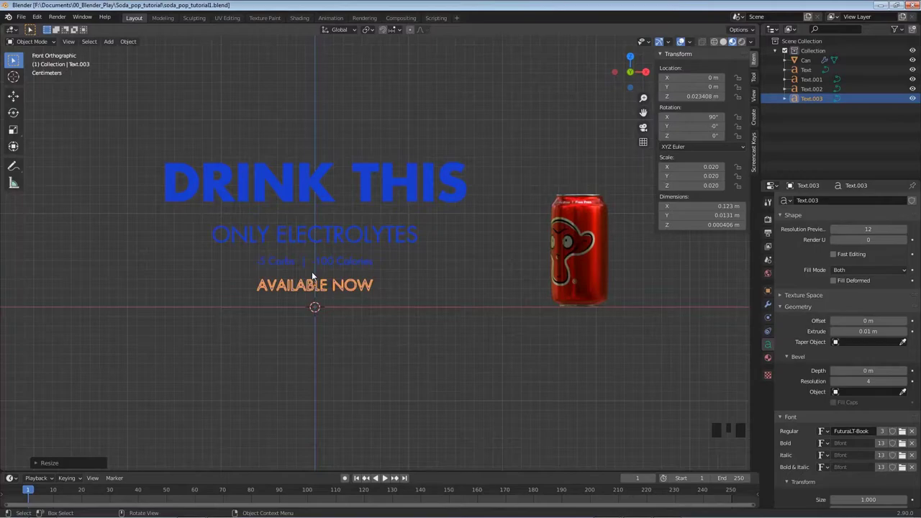
Give the ONLY ELECTROLYTES text its own copy of the Blue material, named Red, with a red base color.
{"action": "left_click", "coordinate": [311, 240]}
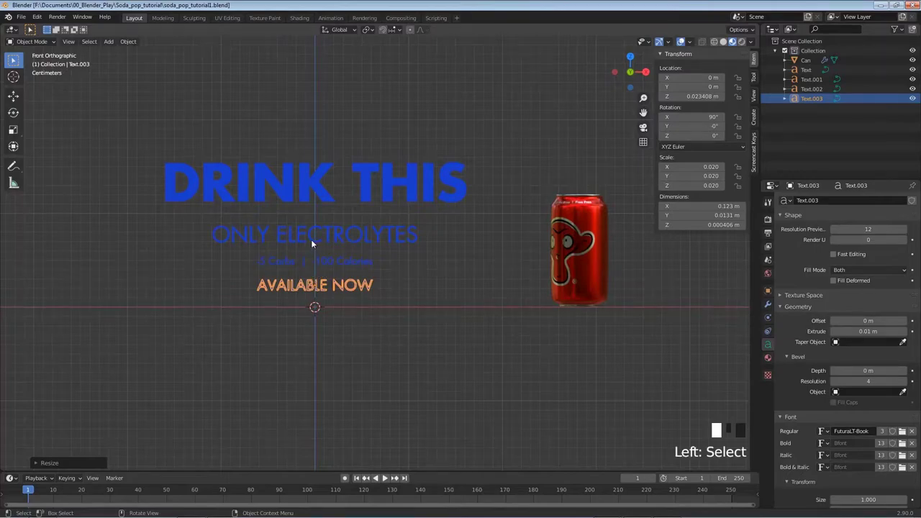
{"action": "double_click", "coordinate": [767, 358]}
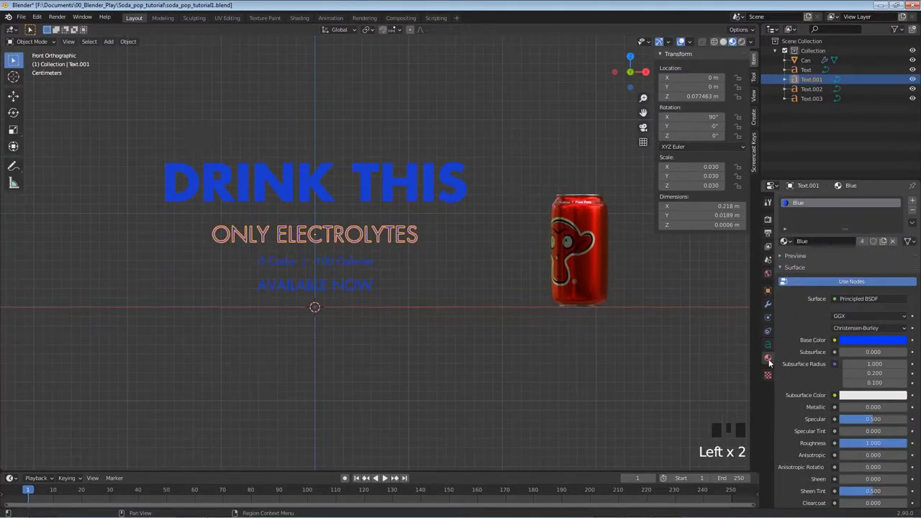
{"action": "left_click", "coordinate": [883, 242]}
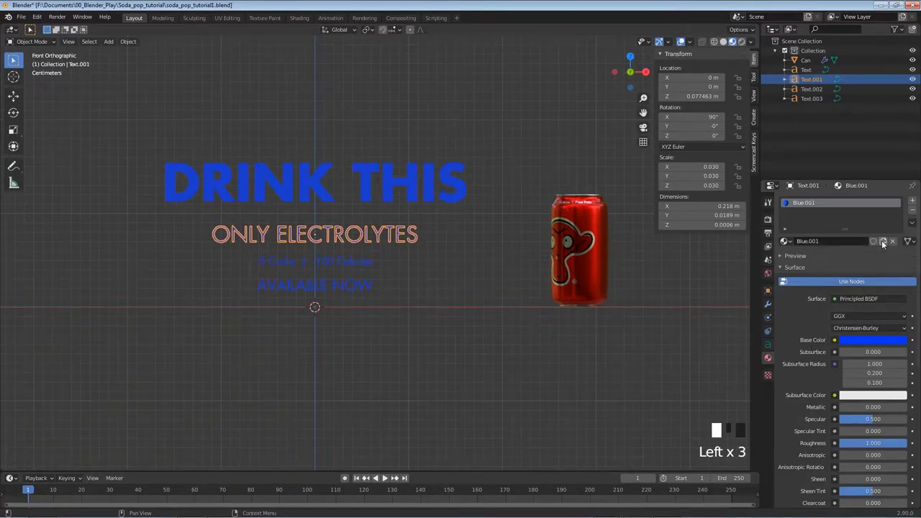
{"action": "left_click", "coordinate": [834, 242]}
{"action": "type", "text": "Red"}
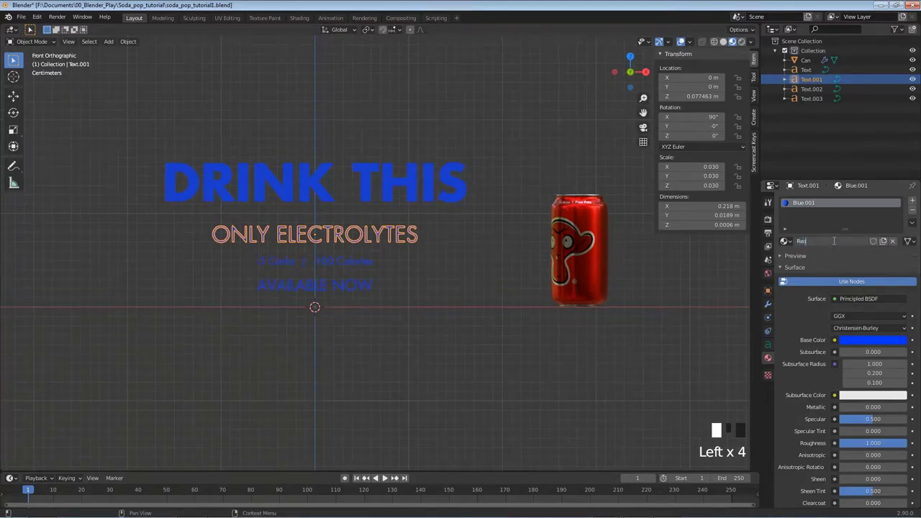
{"action": "key", "text": "Return"}
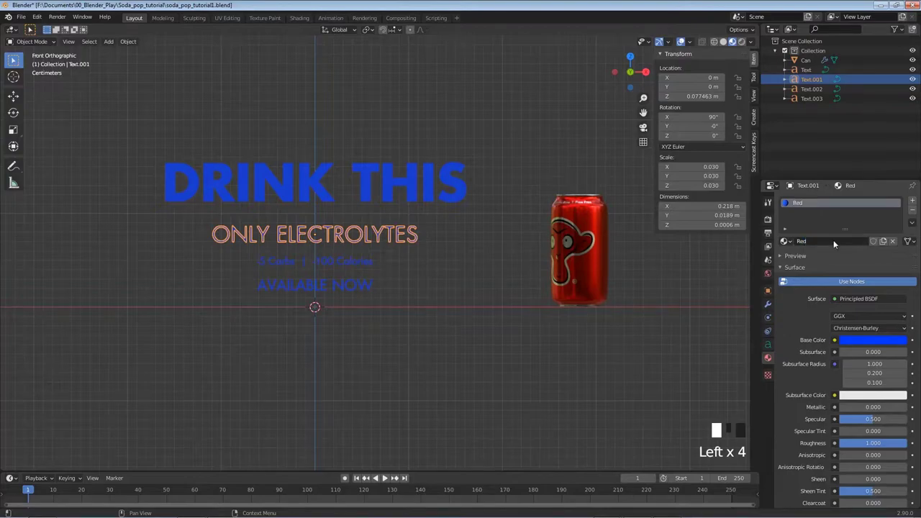
{"action": "left_click", "coordinate": [863, 339]}
{"action": "left_click_drag", "start_coordinate": [877, 274], "coordinate": [856, 274]}
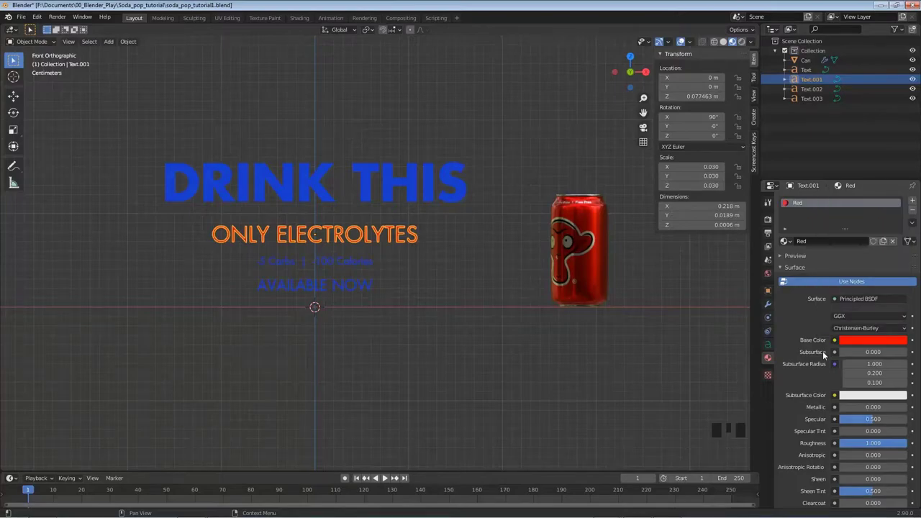
Assign the existing Red material to the carbs and calories text.
{"action": "left_click", "coordinate": [341, 262]}
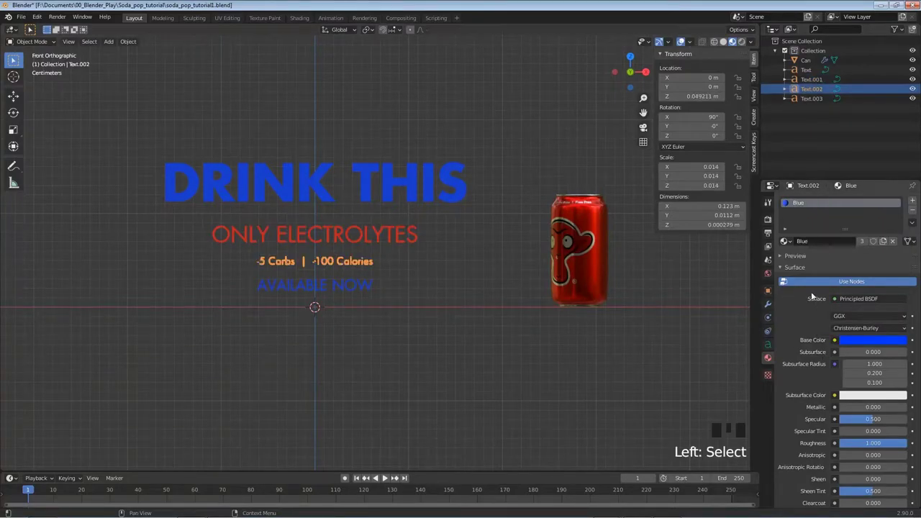
{"action": "left_click", "coordinate": [783, 242]}
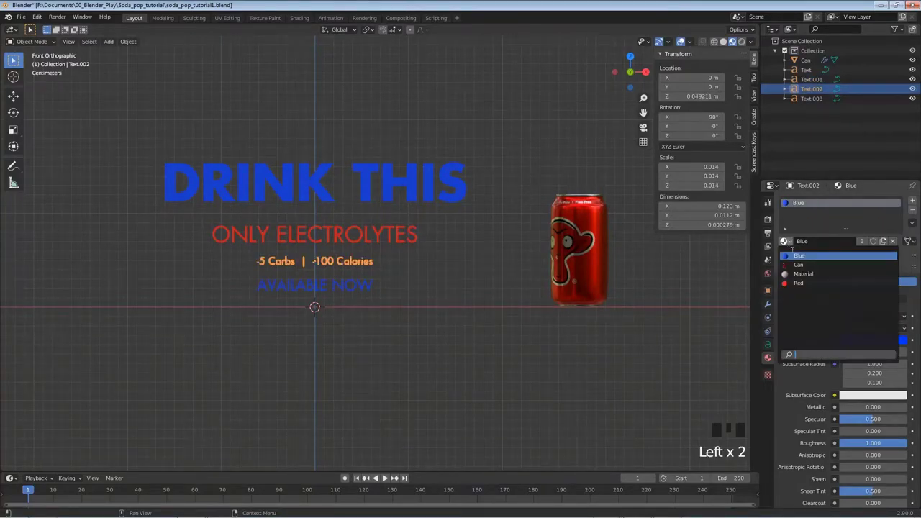
{"action": "left_click", "coordinate": [797, 283]}
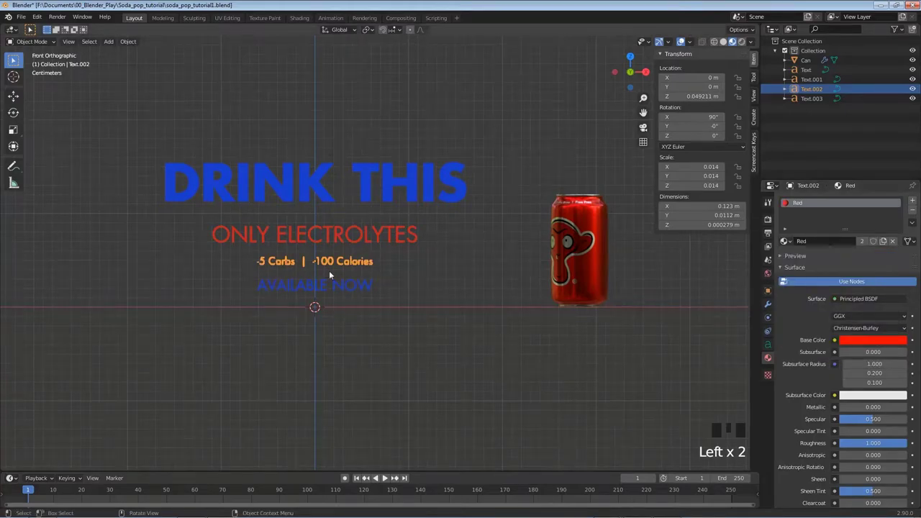
Remove the vertical divider between "-5 Carbs" and "-100 Calories" in the small text line, keeping a gap, and deselect the text.
{"action": "scroll", "coordinate": [286, 273], "scroll_direction": "up", "scroll_amount": 3}
{"action": "scroll", "coordinate": [287, 274], "scroll_direction": "up", "scroll_amount": 2}
{"action": "middle_click_drag", "start_coordinate": [276, 288], "coordinate": [416, 285], "text": "shift"}
{"action": "key", "text": "Tab"}
{"action": "key", "text": "Left"}
{"action": "key", "text": "Left"}
{"action": "key", "text": "Left"}
{"action": "key", "text": "Left"}
{"action": "key", "text": "Left"}
{"action": "key", "text": "Left"}
{"action": "key", "text": "Left"}
{"action": "key", "text": "Left"}
{"action": "key", "text": "Left"}
{"action": "key", "text": "Left"}
{"action": "key", "text": "Left"}
{"action": "key", "text": "Left"}
{"action": "key", "text": "Left"}
{"action": "key", "text": "Left"}
{"action": "key", "text": "Left"}
{"action": "key", "text": "Left"}
{"action": "key", "text": "Left"}
{"action": "key", "text": "Left"}
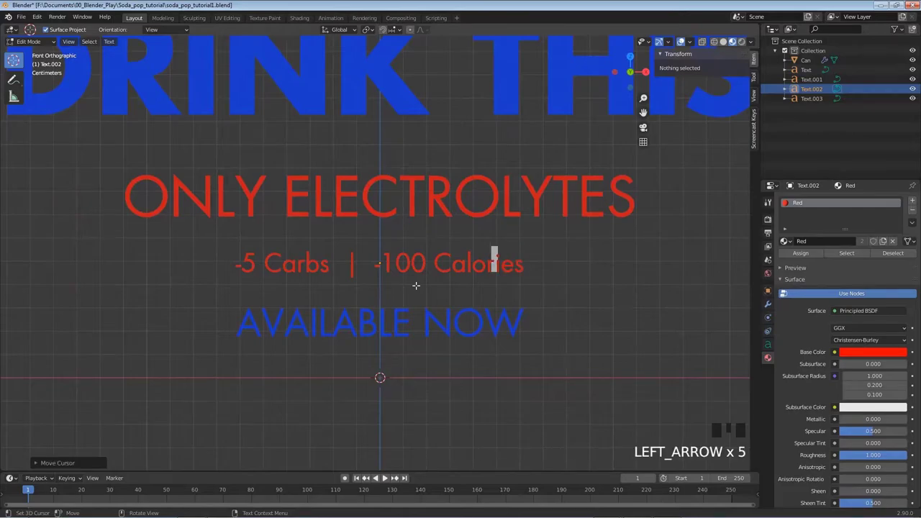
{"action": "key", "text": "Left"}
{"action": "key", "text": "Left"}
{"action": "key", "text": "Left"}
{"action": "key", "text": "Left"}
{"action": "key", "text": "Left"}
{"action": "key", "text": "Left"}
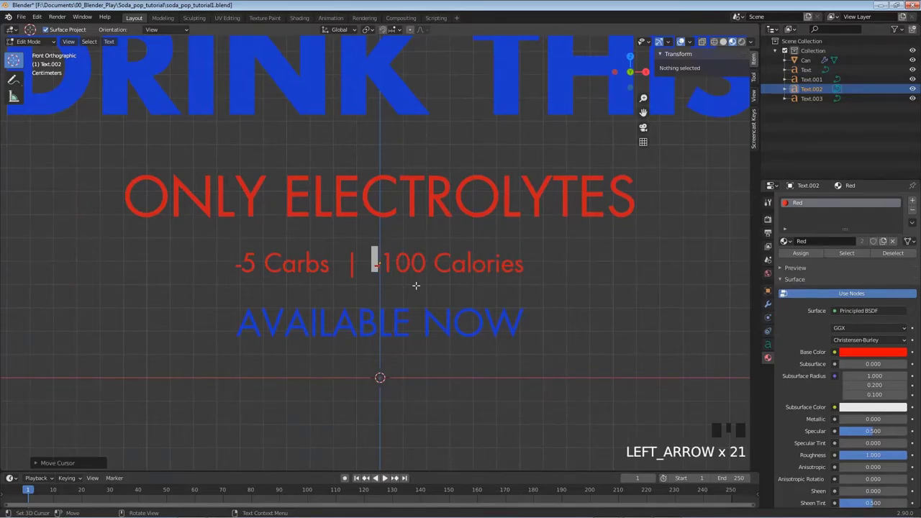
{"action": "key", "text": "BackSpace"}
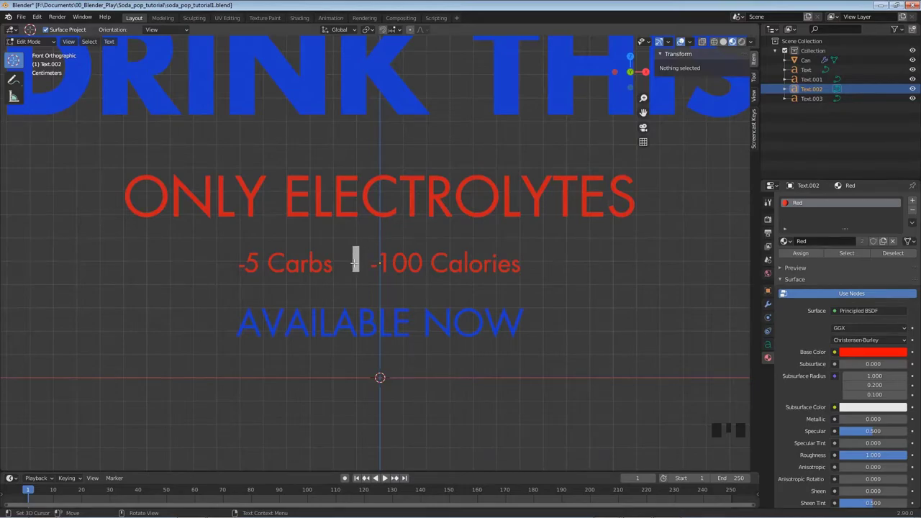
{"action": "key", "text": "Tab"}
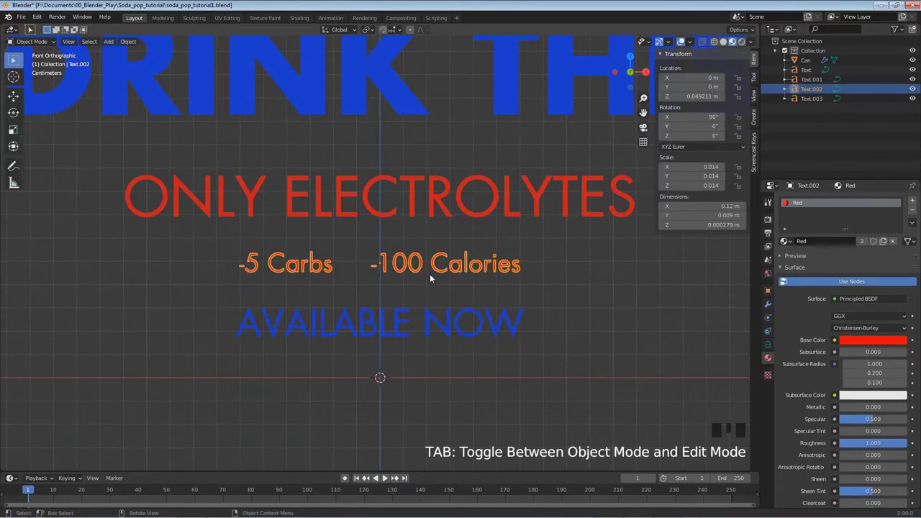
{"action": "scroll", "coordinate": [465, 275], "scroll_direction": "down", "scroll_amount": 2}
{"action": "scroll", "coordinate": [468, 279], "scroll_direction": "down", "scroll_amount": 2}
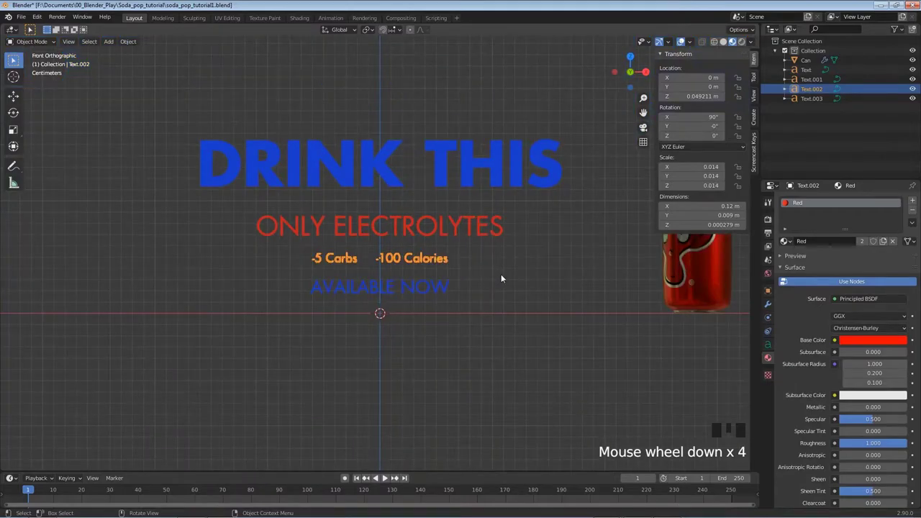
{"action": "key", "text": "alt+a"}
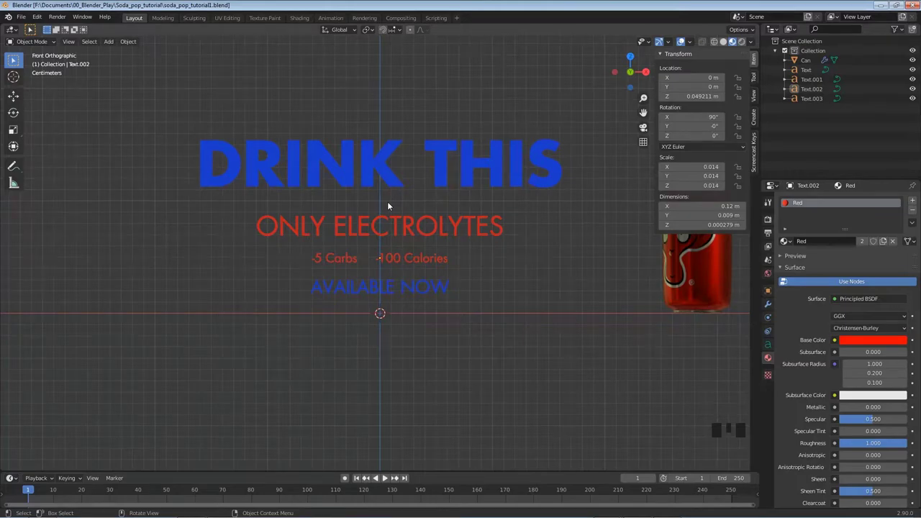
Add a mesh cube at the origin and scale it down uniformly to about 0.082.
{"action": "key", "text": "shift+a"}
{"action": "mouse_move", "coordinate": [386, 165]}
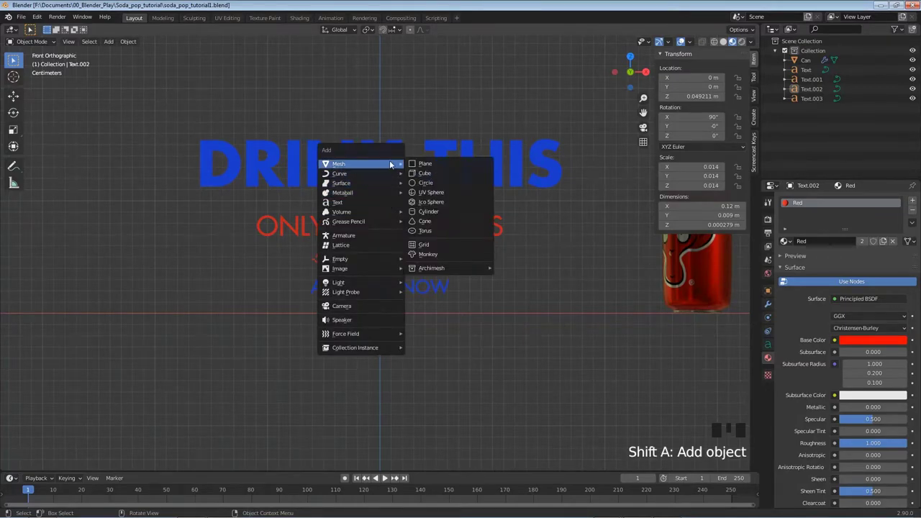
{"action": "left_click", "coordinate": [437, 173]}
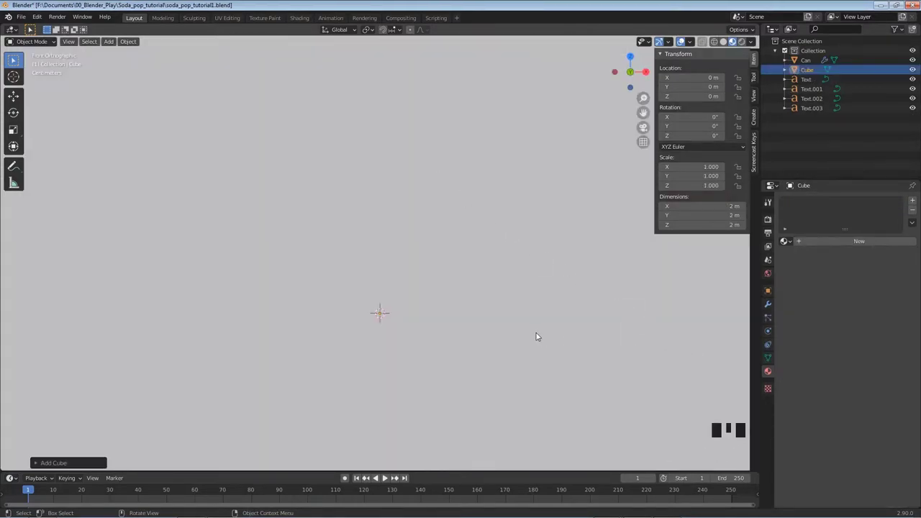
{"action": "scroll", "coordinate": [536, 335], "scroll_direction": "down", "scroll_amount": 11}
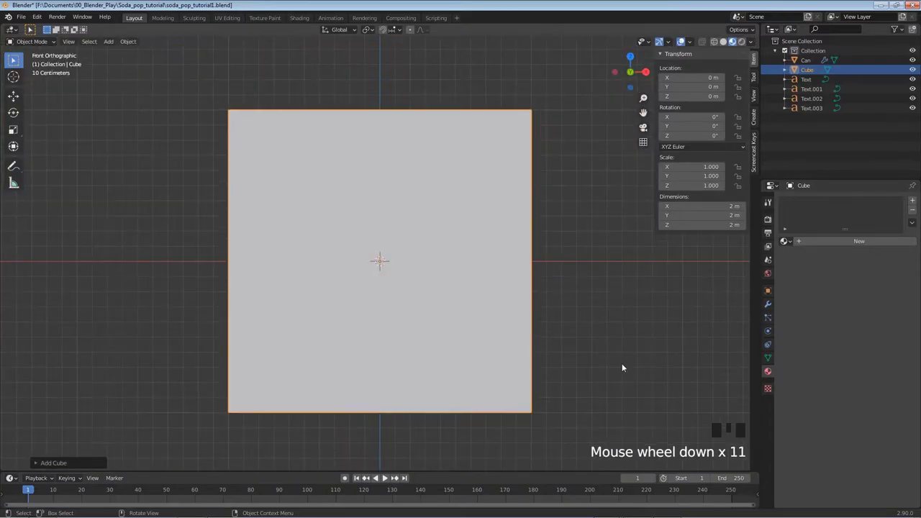
{"action": "key", "text": "s"}
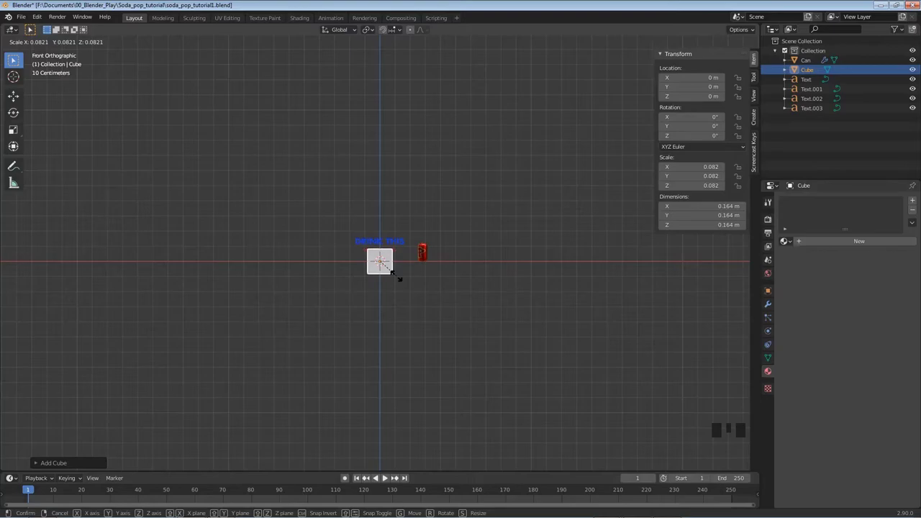
{"action": "left_click", "coordinate": [396, 276]}
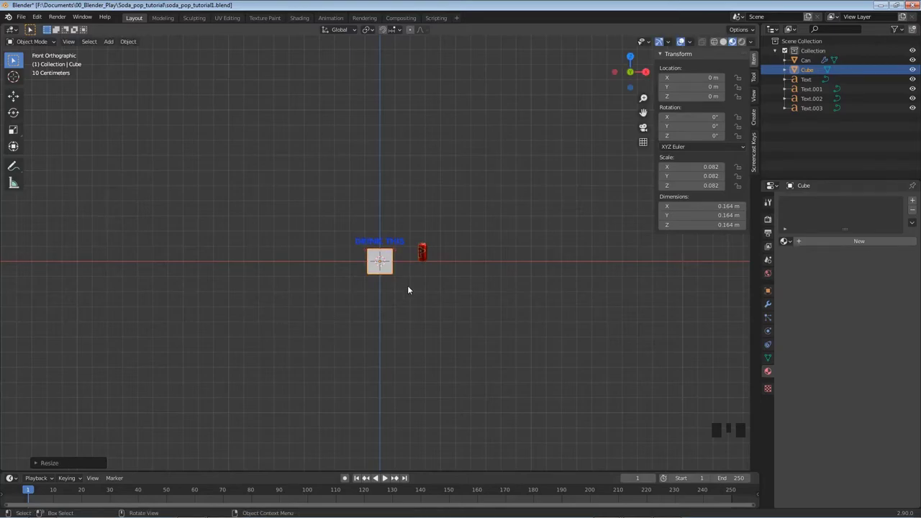
Flatten the cube along Z to about 0.0026 m and raise it to about Z 0.099 m, between DRINK THIS and ONLY ELECTROLYTES.
{"action": "scroll", "coordinate": [407, 286], "scroll_direction": "up", "scroll_amount": 9}
{"action": "scroll", "coordinate": [425, 316], "scroll_direction": "up", "scroll_amount": 1}
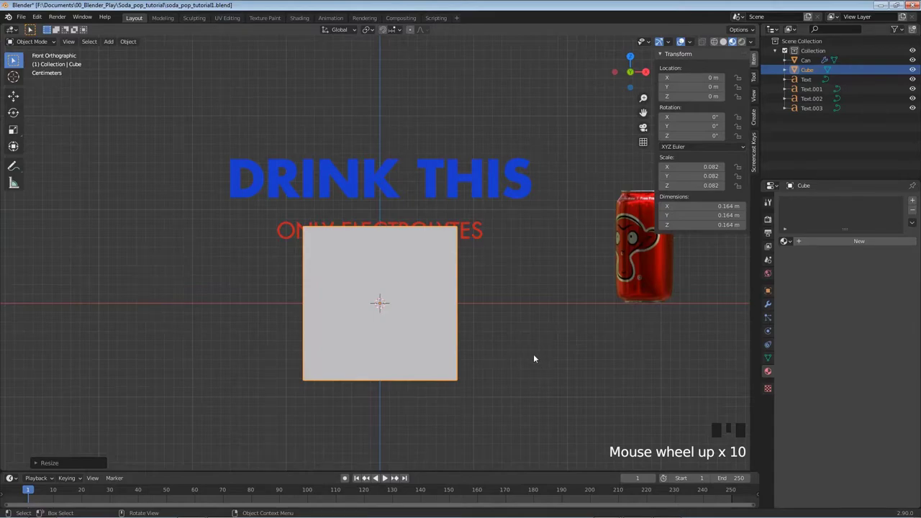
{"action": "key", "text": "s"}
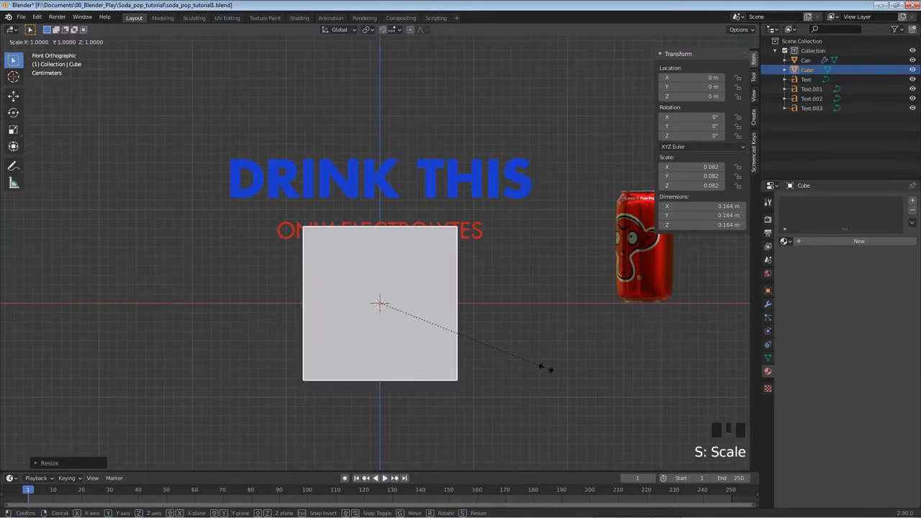
{"action": "key", "text": "z"}
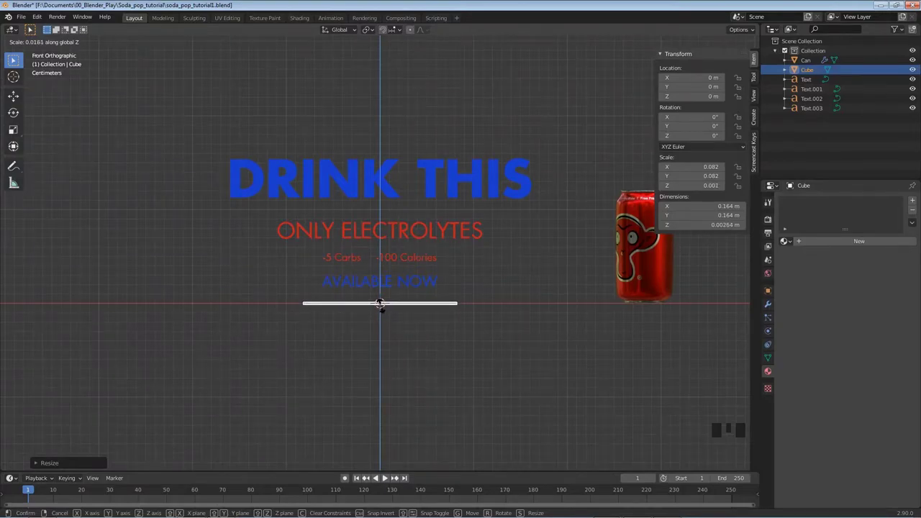
{"action": "left_click", "coordinate": [382, 309]}
{"action": "key", "text": "g"}
{"action": "key", "text": "z"}
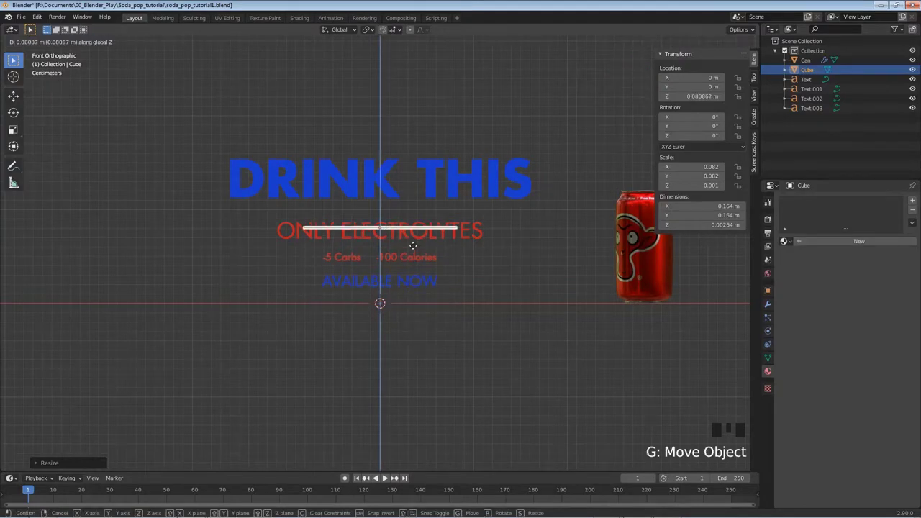
{"action": "left_click", "coordinate": [405, 232]}
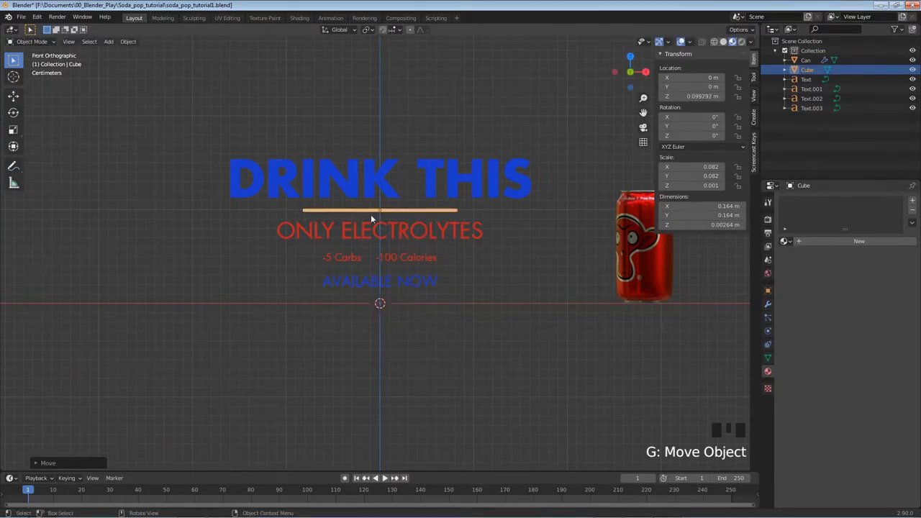
Scale the flattened cube along Y to a depth of about 0.008 m, making a thin divider bar.
{"action": "scroll", "coordinate": [372, 218], "scroll_direction": "up", "scroll_amount": 4}
{"action": "middle_click_drag", "start_coordinate": [371, 216], "coordinate": [432, 202]}
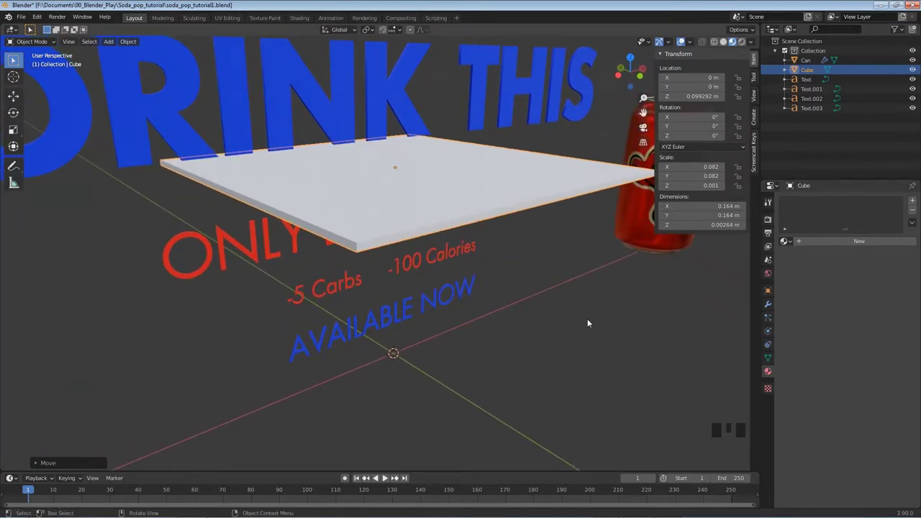
{"action": "key", "text": "s"}
{"action": "key", "text": "y"}
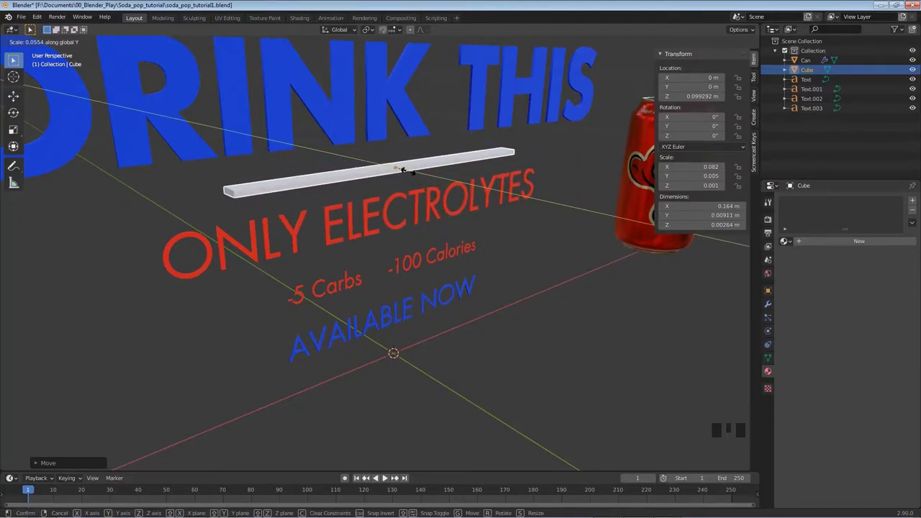
{"action": "left_click", "coordinate": [401, 169]}
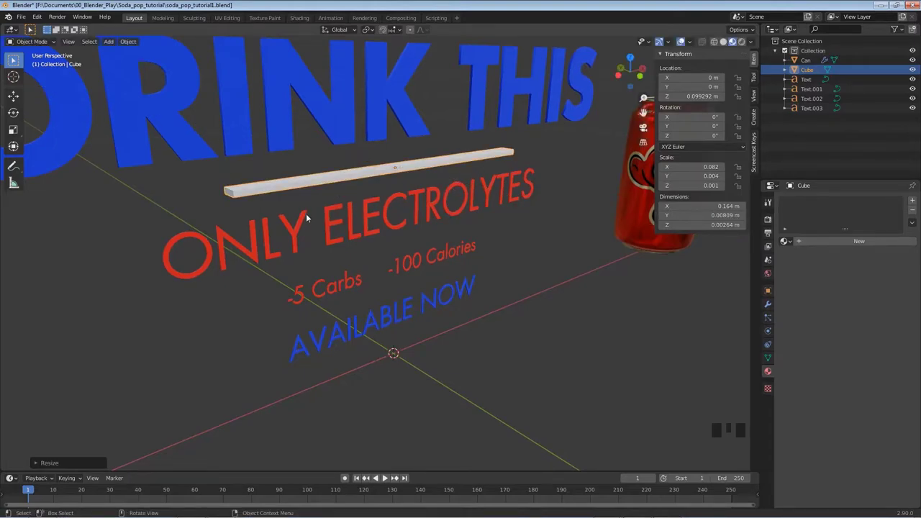
Add a centred loop cut running lengthwise around the divider bar's mesh.
{"action": "key", "text": "Tab"}
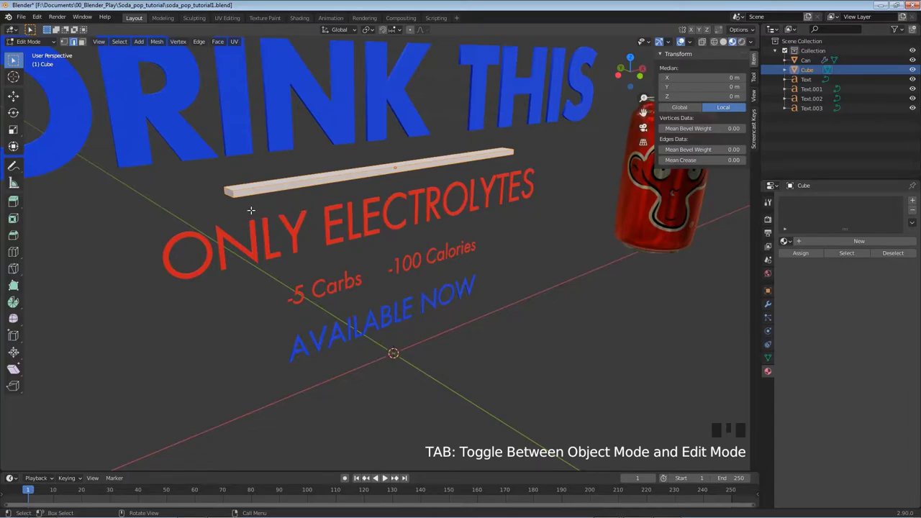
{"action": "key", "text": "alt+a"}
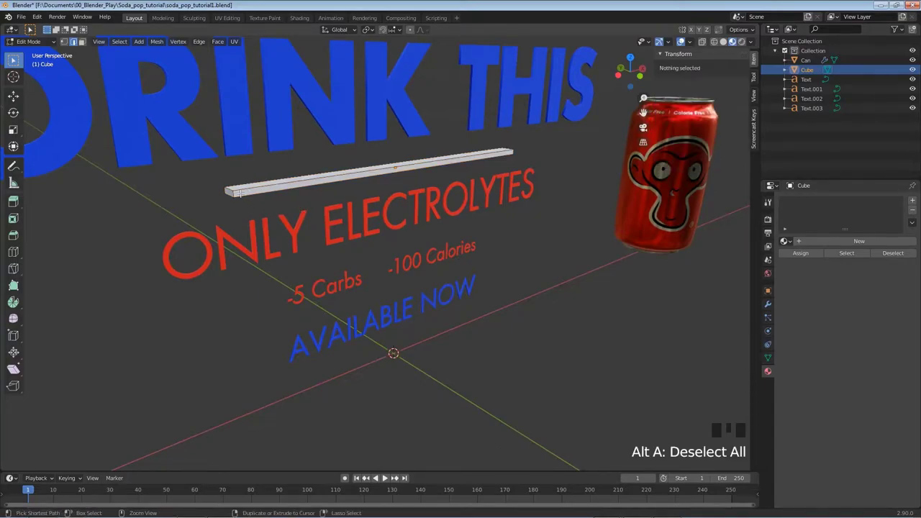
{"action": "key", "text": "ctrl+r"}
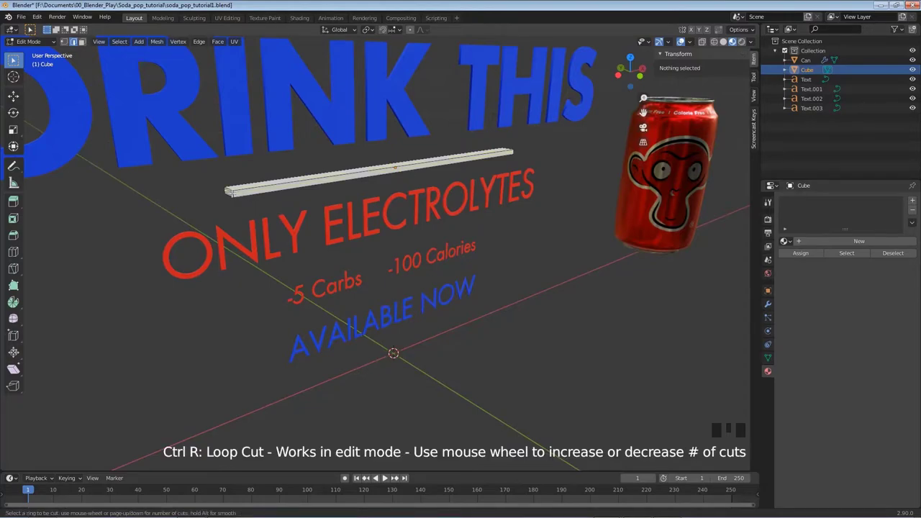
{"action": "left_click", "coordinate": [232, 193]}
{"action": "left_click", "coordinate": [241, 195]}
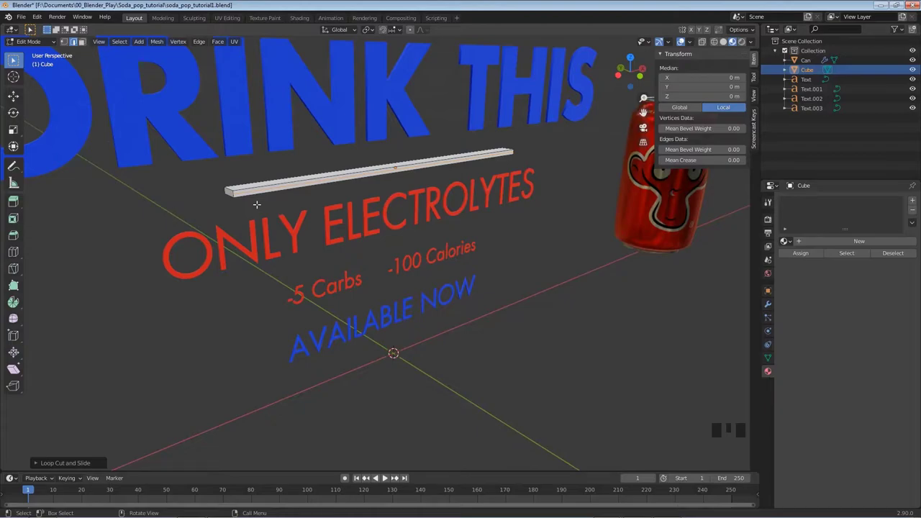
Scale the bar's middle edge loop along X to about 0.78 in front wireframe view, notching both ends, and deselect the bar.
{"action": "key", "text": "KP_1"}
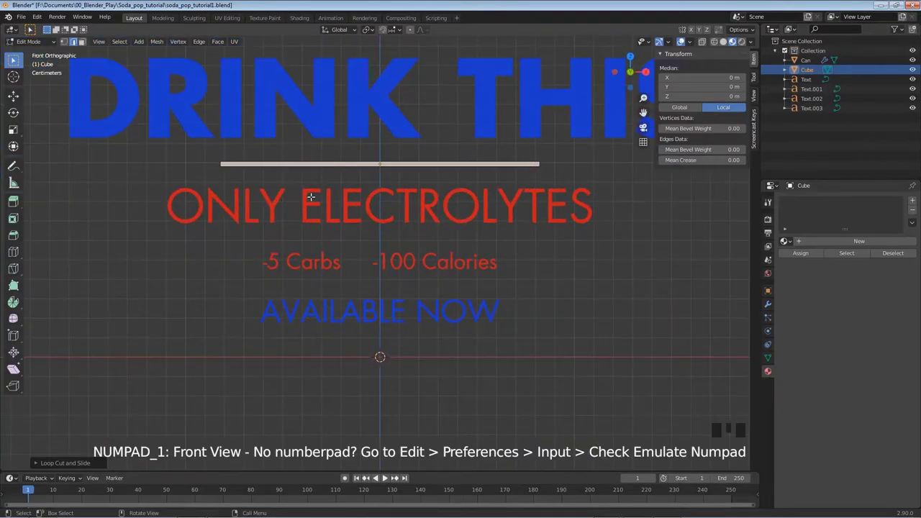
{"action": "scroll", "coordinate": [317, 200], "scroll_direction": "up", "scroll_amount": 2}
{"action": "scroll", "coordinate": [320, 200], "scroll_direction": "up", "scroll_amount": 1}
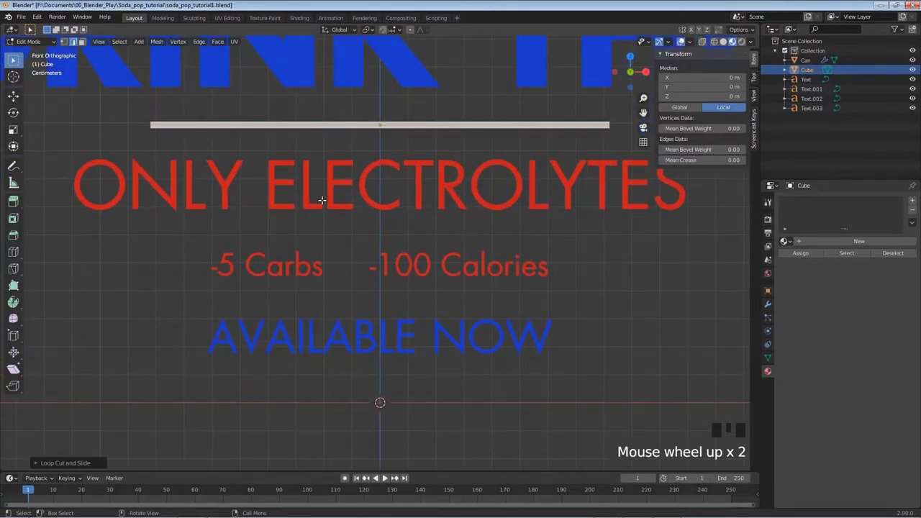
{"action": "key", "text": "z"}
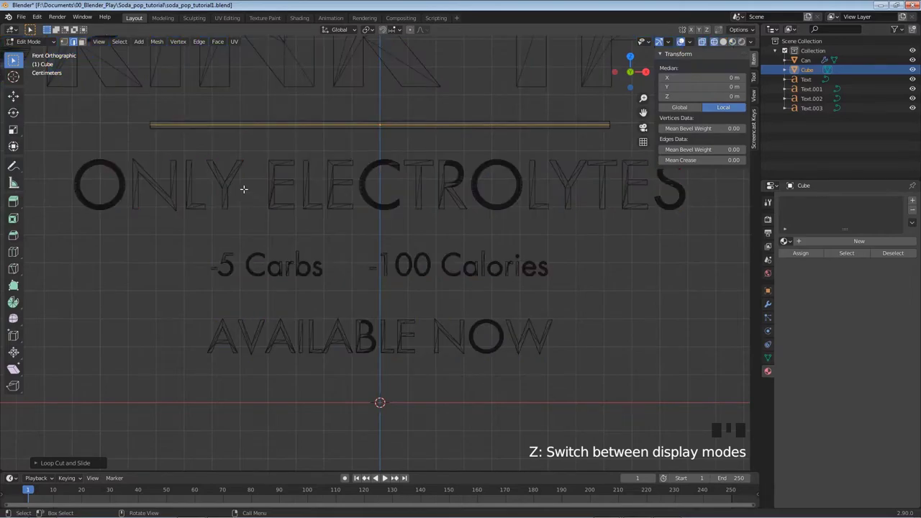
{"action": "left_click", "coordinate": [64, 42]}
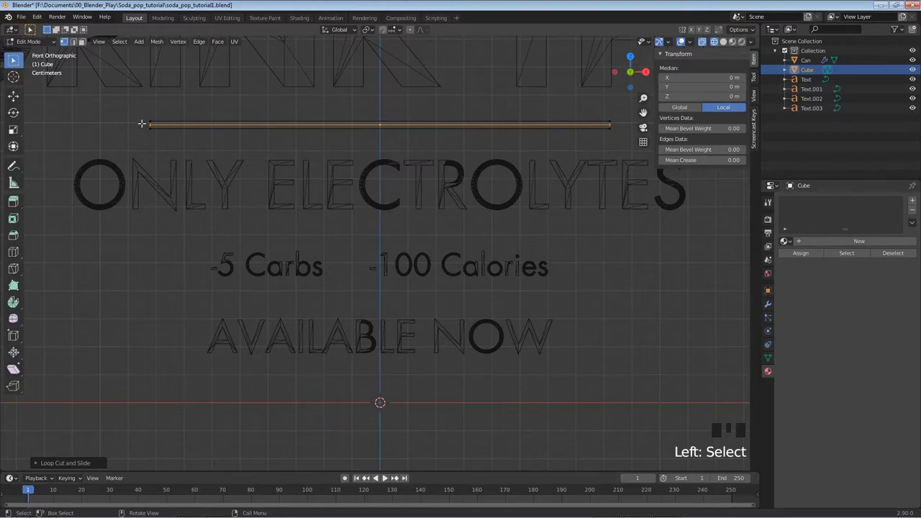
{"action": "left_click_drag", "start_coordinate": [139, 122], "coordinate": [164, 112]}
{"action": "key", "text": "ctrl+z"}
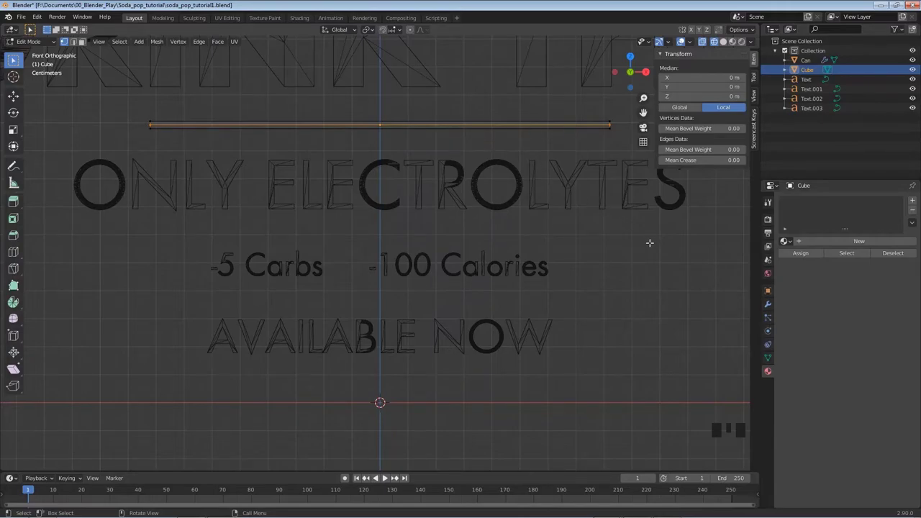
{"action": "key", "text": "s"}
{"action": "key", "text": "x"}
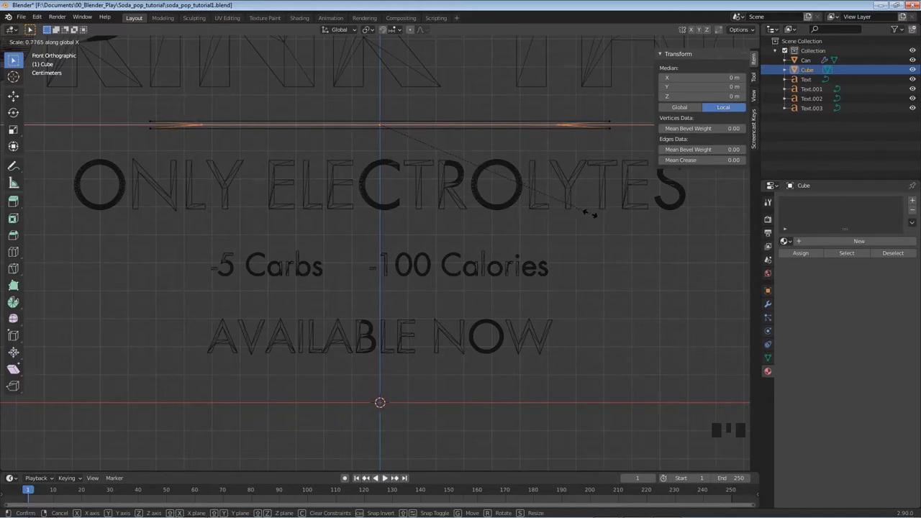
{"action": "left_click", "coordinate": [588, 213]}
{"action": "key", "text": "Tab"}
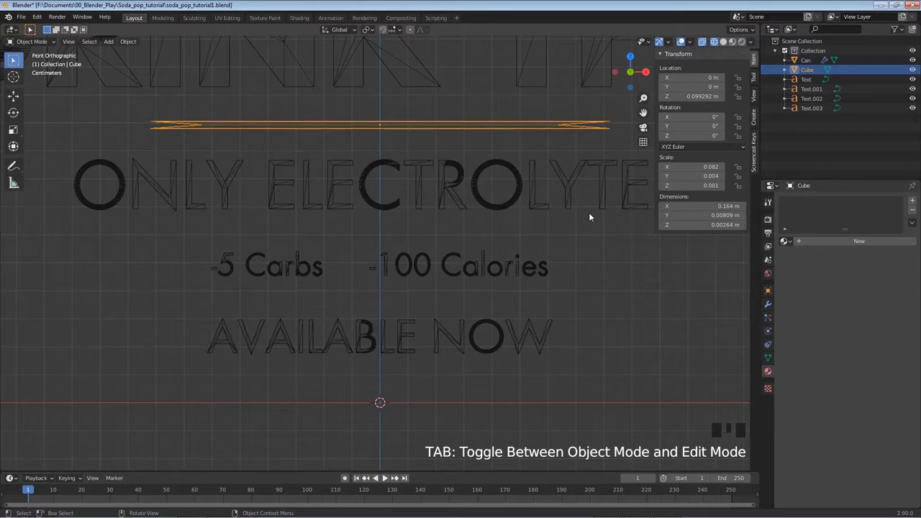
{"action": "key", "text": "alt+a"}
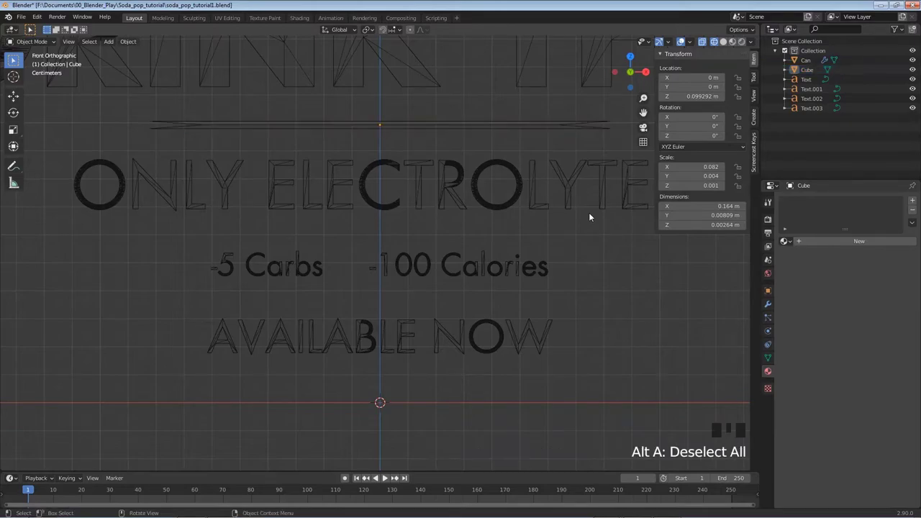
Return to Material Preview shading, assign the existing Red material to the divider bar and save the file.
{"action": "key", "text": "z"}
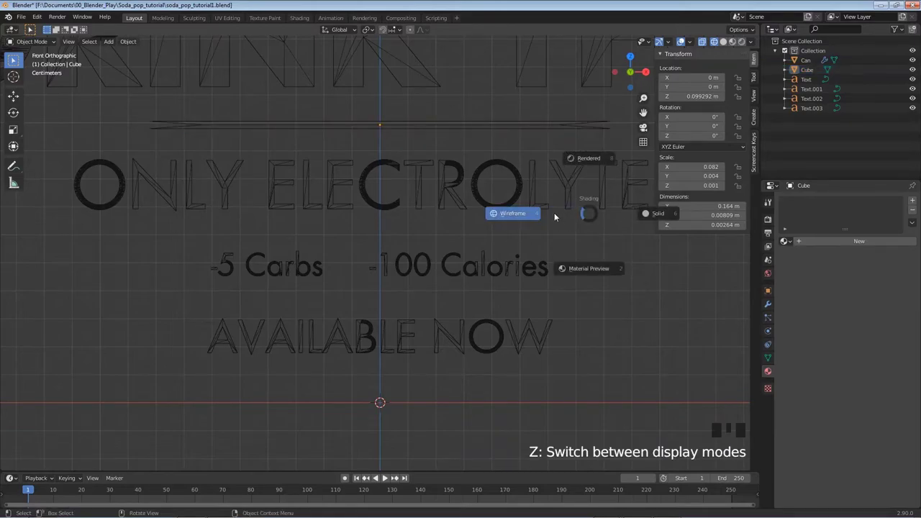
{"action": "left_click", "coordinate": [606, 263]}
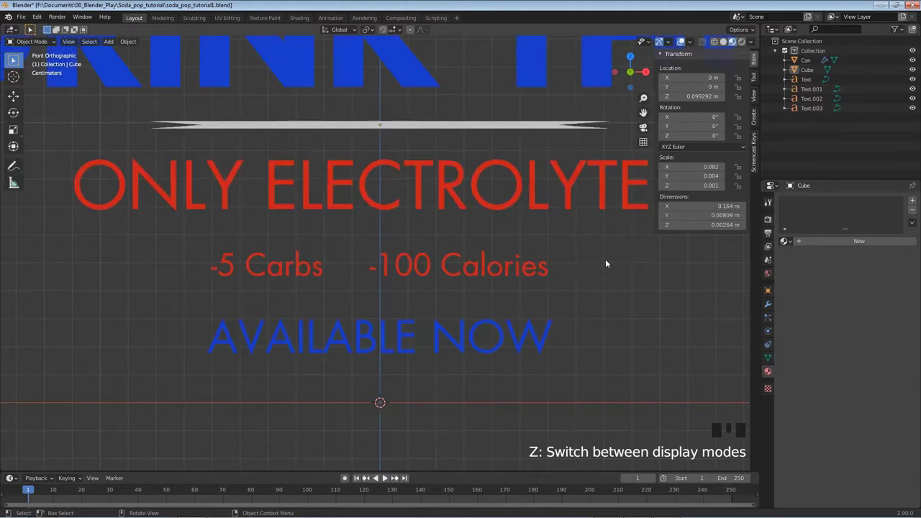
{"action": "left_click", "coordinate": [785, 241]}
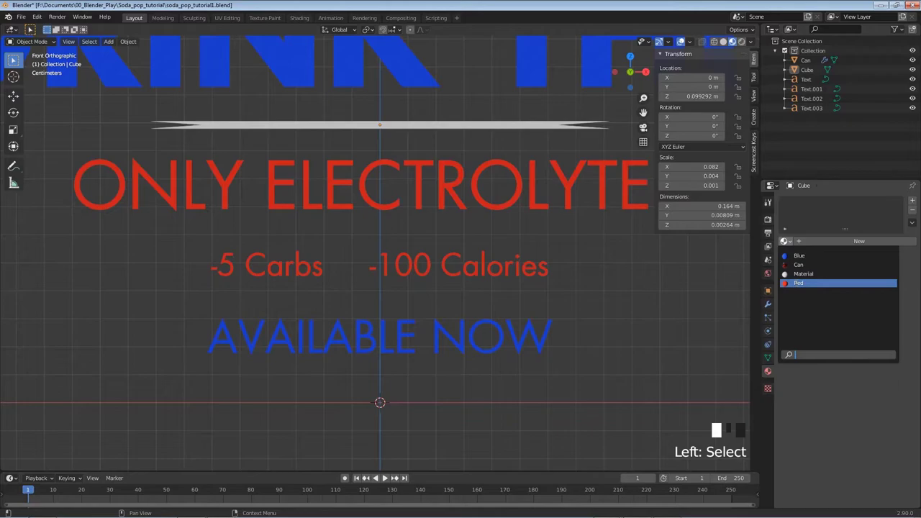
{"action": "left_click", "coordinate": [803, 283]}
{"action": "scroll", "coordinate": [471, 287], "scroll_direction": "down", "scroll_amount": 4}
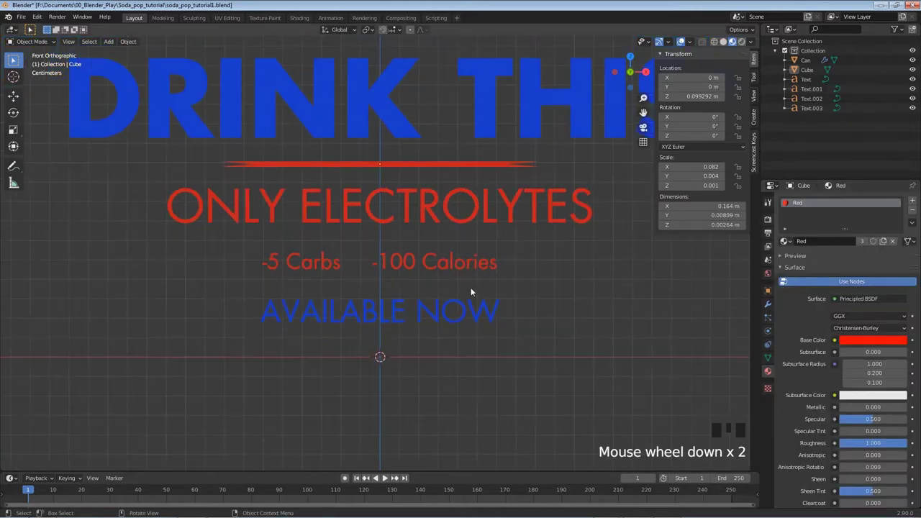
{"action": "middle_click_drag", "start_coordinate": [497, 293], "coordinate": [464, 290], "text": "shift"}
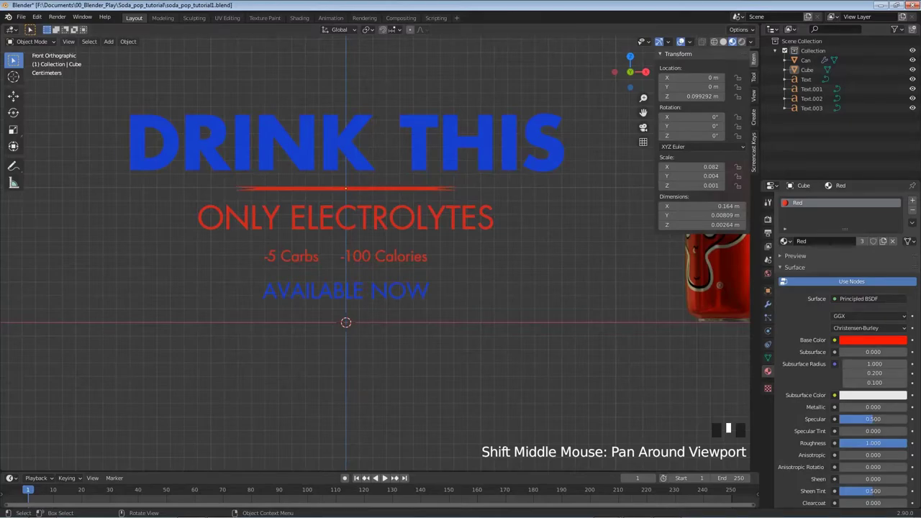
{"action": "key", "text": "ctrl+s"}
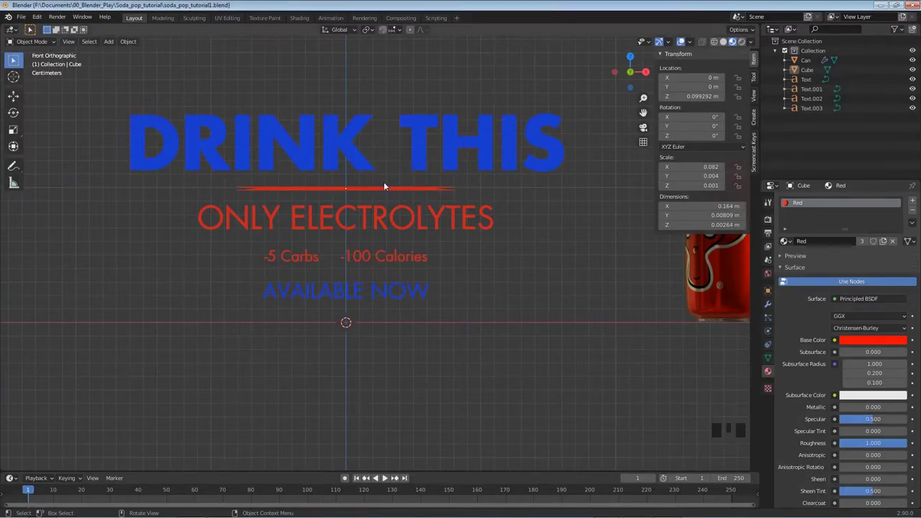
Scale the red divider bar along X to a length of about 0.145 m.
{"action": "left_click", "coordinate": [380, 189]}
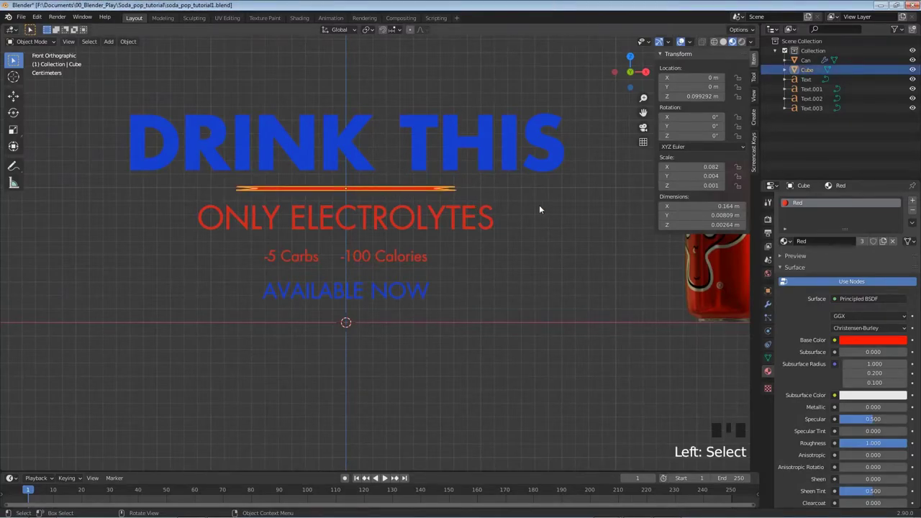
{"action": "key", "text": "s"}
{"action": "key", "text": "x"}
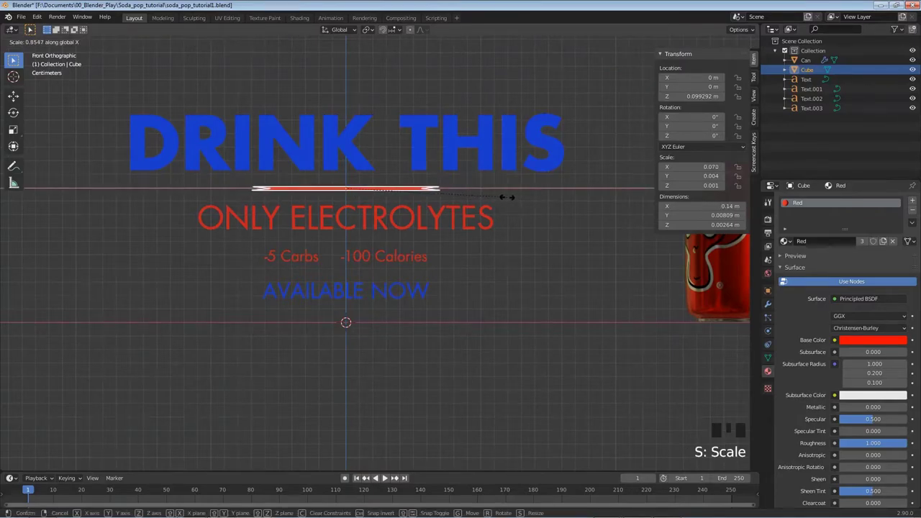
{"action": "left_click", "coordinate": [508, 197]}
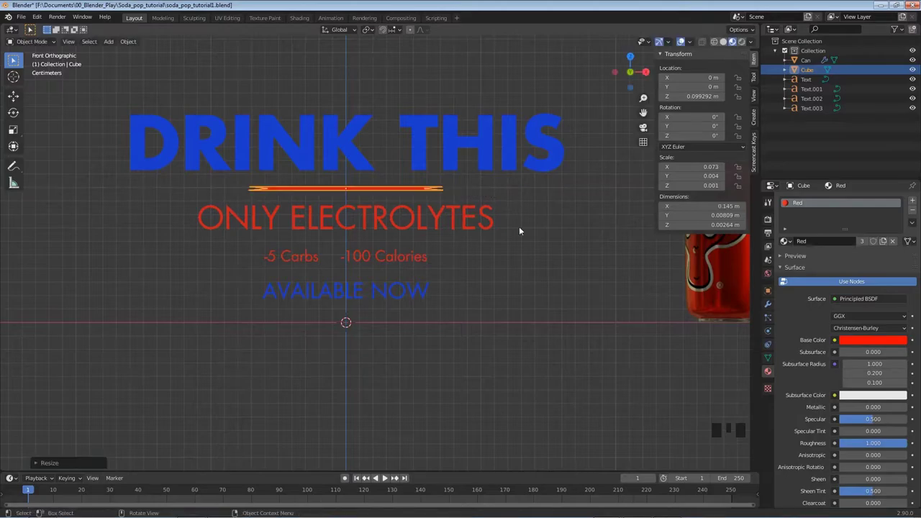
Duplicate the red bar in place and rotate the copy 90° to stand vertically.
{"action": "key", "text": "shift+d"}
{"action": "right_click", "coordinate": [333, 262]}
{"action": "type", "text": "r90"}
{"action": "key", "text": "Return"}
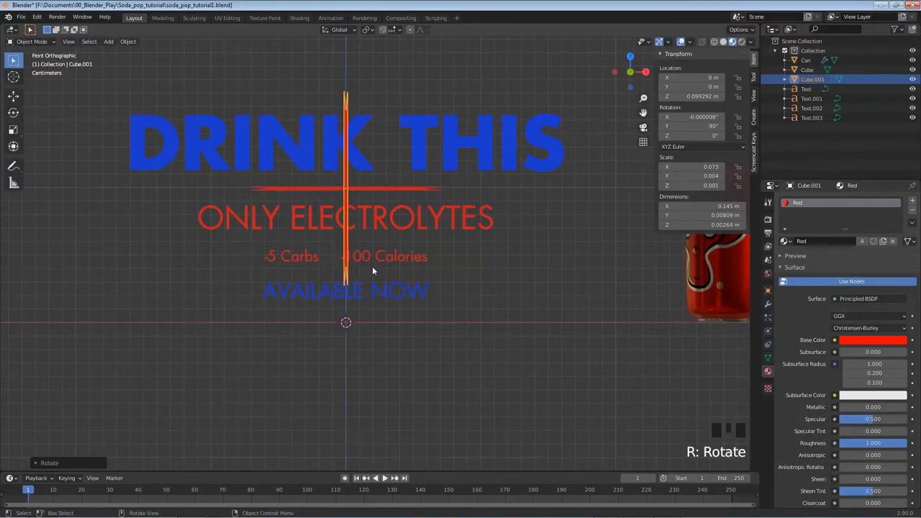
Scale the vertical bar down to about 0.019 m long and place it between "-5 Carbs" and "-100 Calories".
{"action": "key", "text": "s"}
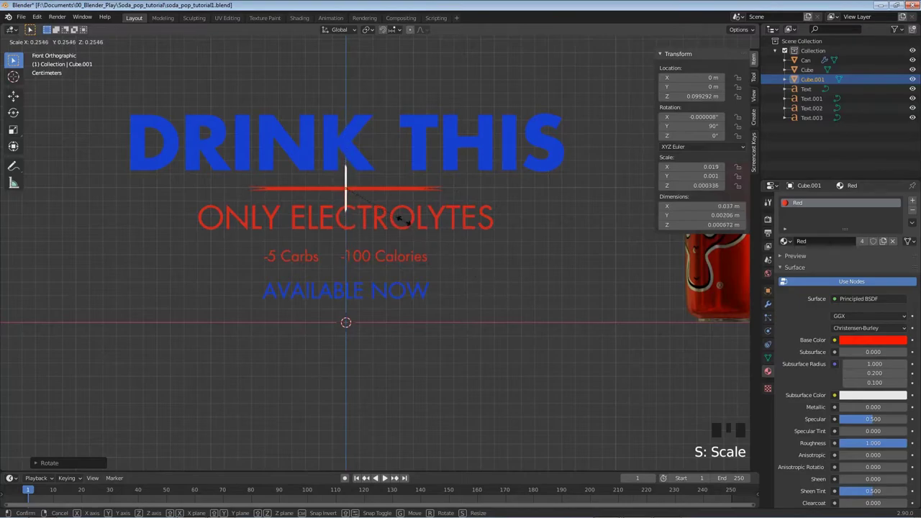
{"action": "left_click", "coordinate": [395, 206]}
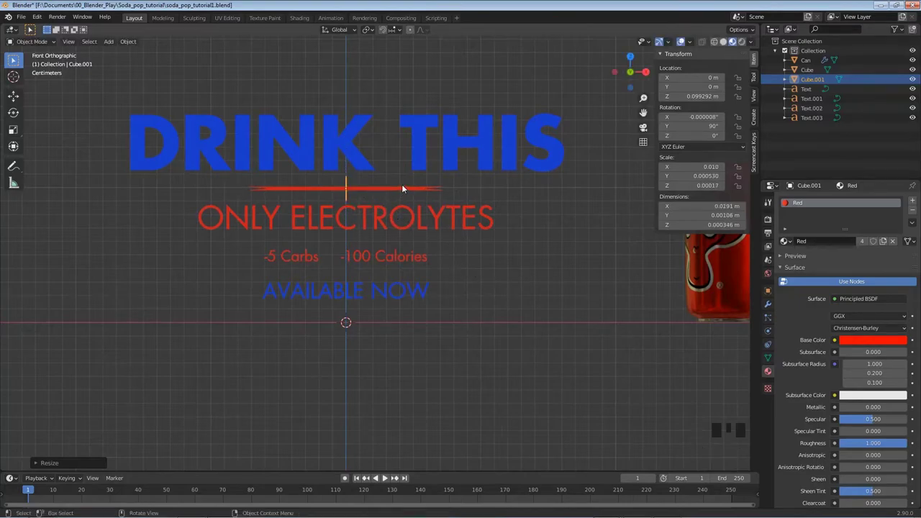
{"action": "key", "text": "g"}
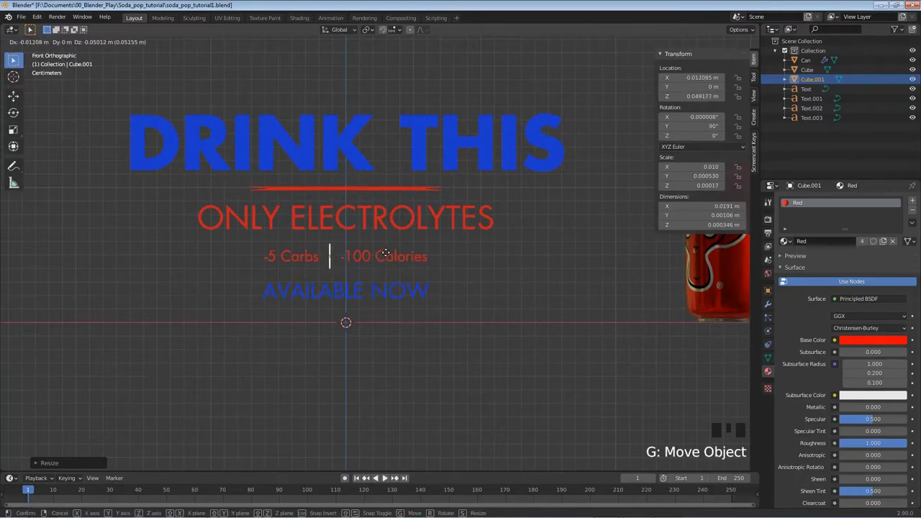
{"action": "left_click", "coordinate": [385, 254]}
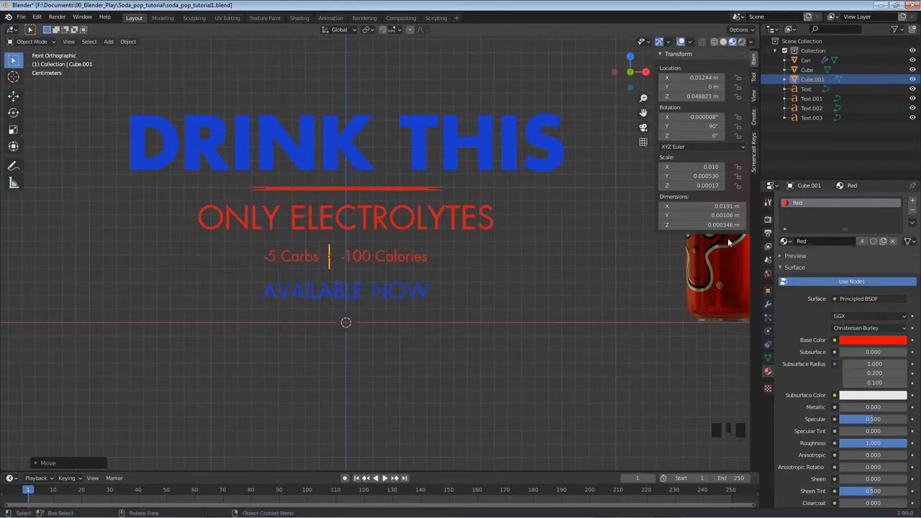
Assign the existing Blue material to the small vertical divider and deselect it.
{"action": "left_click", "coordinate": [785, 243]}
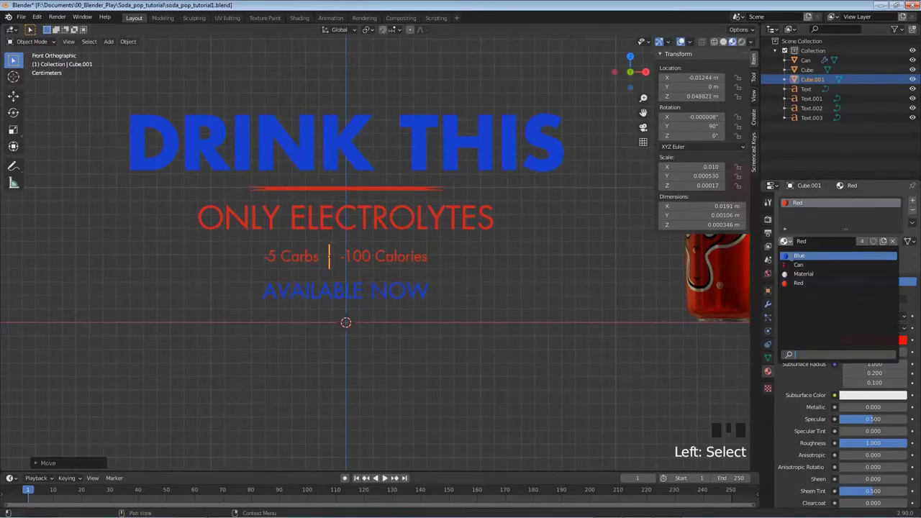
{"action": "left_click", "coordinate": [800, 256]}
{"action": "key", "text": "alt+a"}
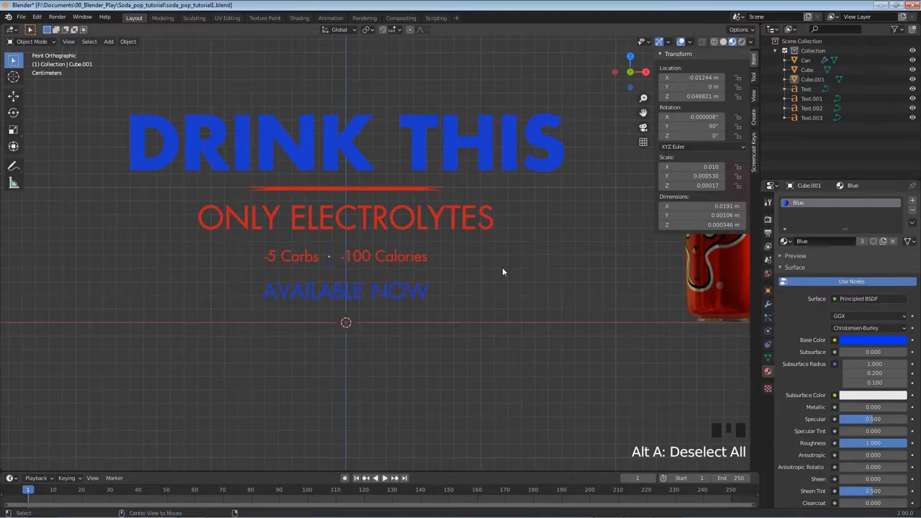
Widen the blue vertical divider along global X to about 0.0018 m, deselect it and save the file.
{"action": "left_click", "coordinate": [329, 256]}
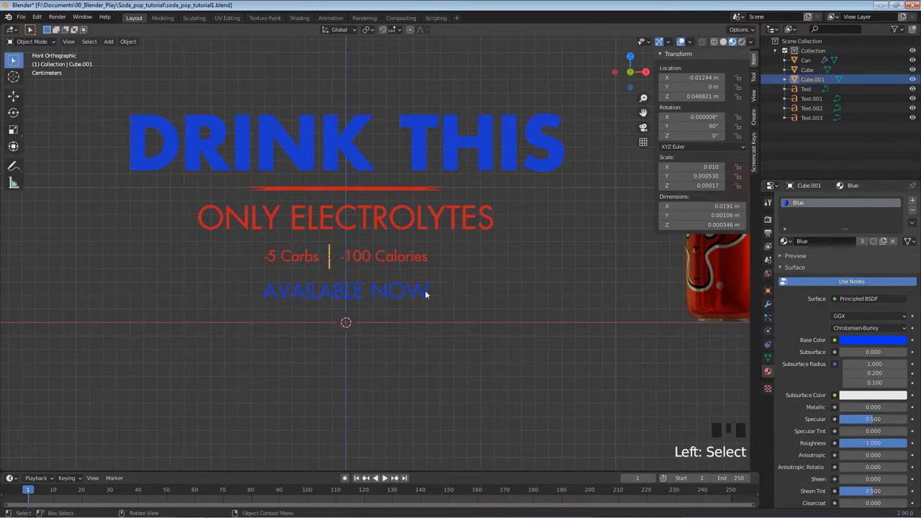
{"action": "key", "text": "s"}
{"action": "key", "text": "x"}
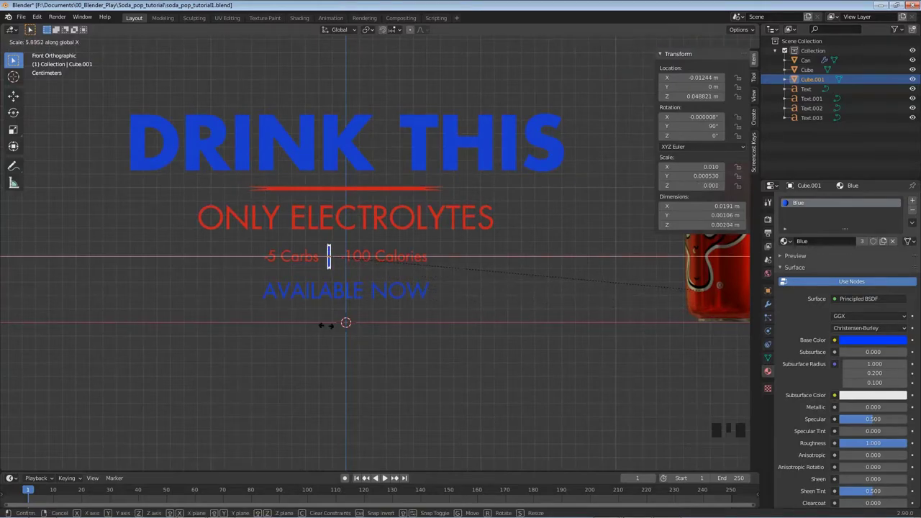
{"action": "left_click", "coordinate": [241, 315]}
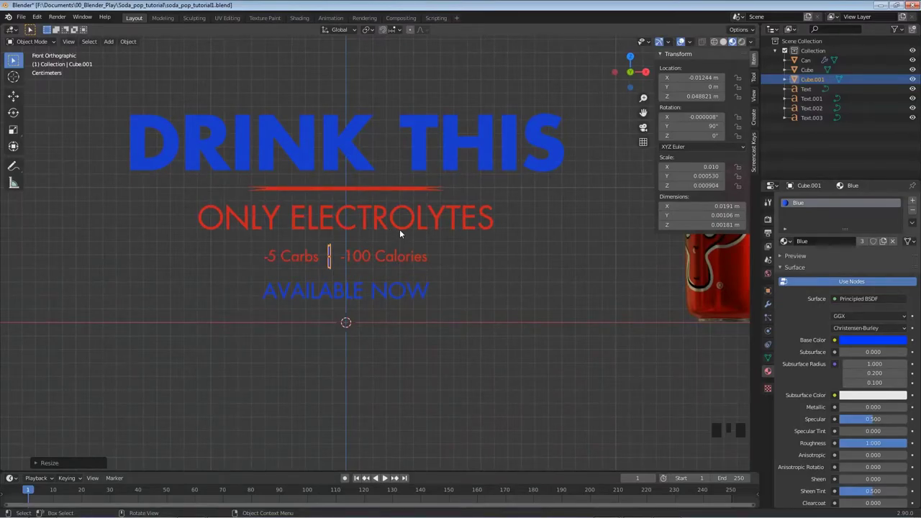
{"action": "key", "text": "alt+a"}
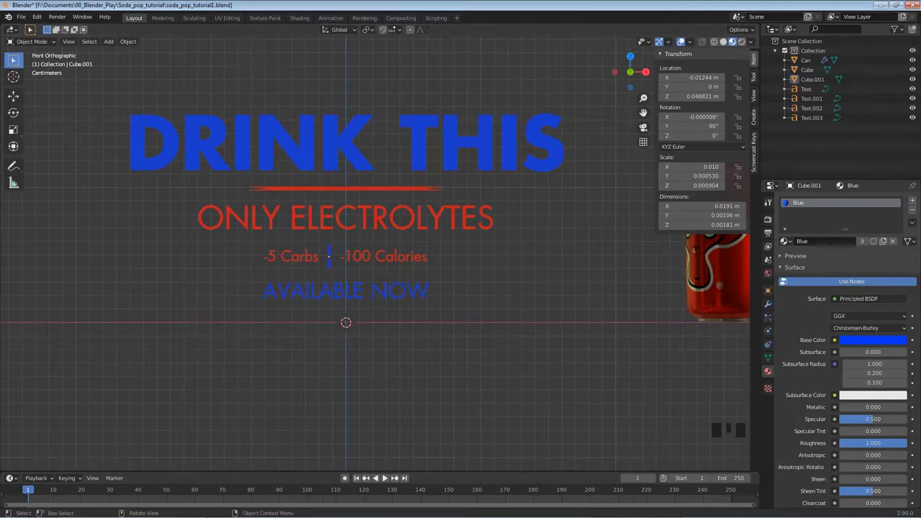
{"action": "key", "text": "ctrl+s"}
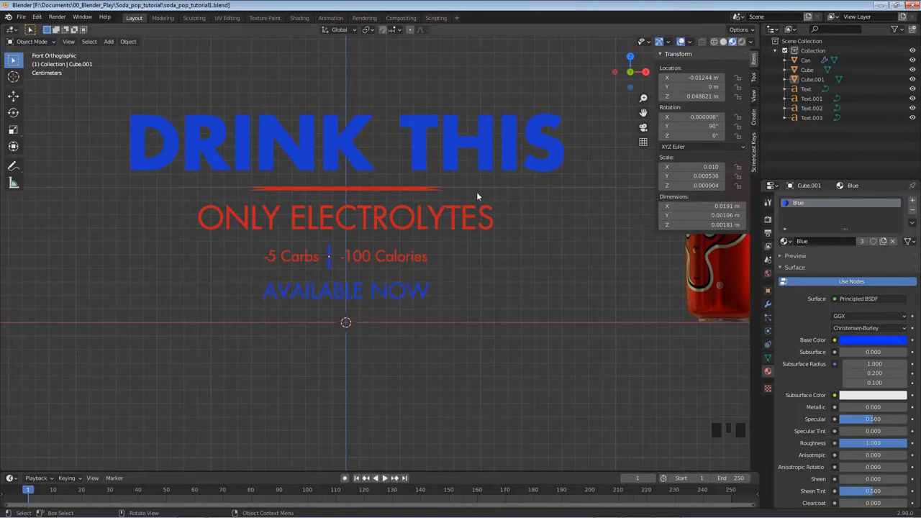
Add a mesh plane at the origin beneath the text and the can.
{"action": "key", "text": "shift"}
{"action": "key", "text": "shift+a"}
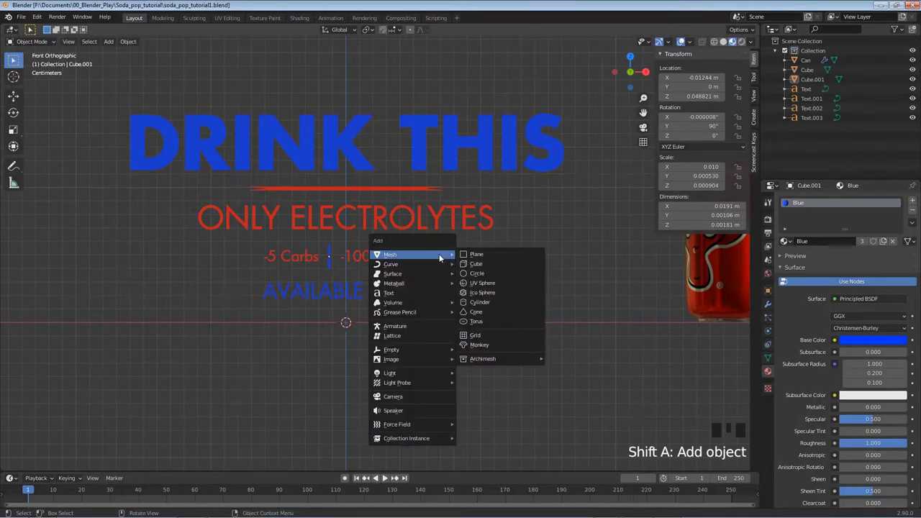
{"action": "left_click", "coordinate": [476, 255]}
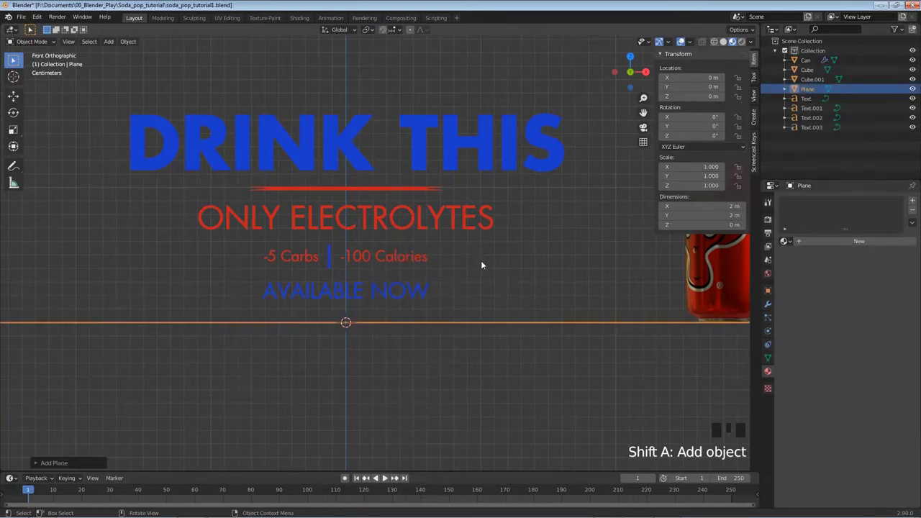
Scale the floor plane down to about 0.751 m square around the text and can.
{"action": "key", "text": "KP_7"}
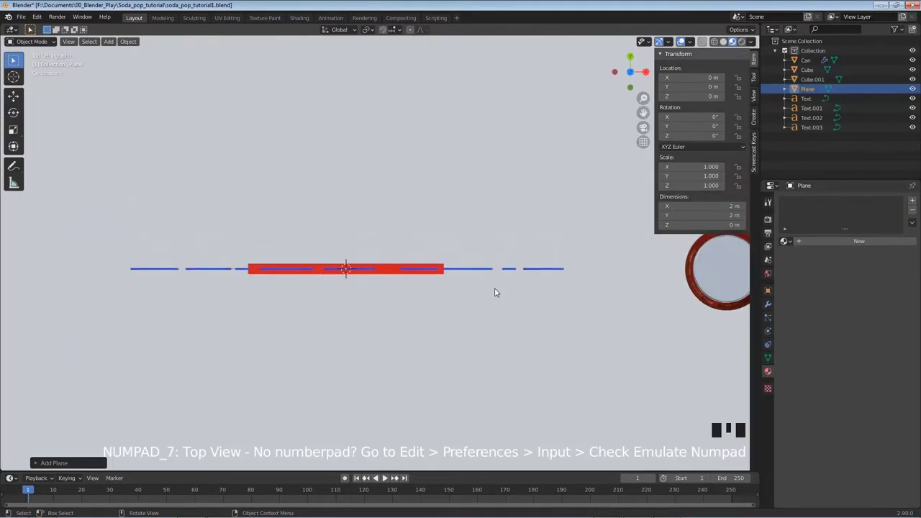
{"action": "scroll", "coordinate": [495, 292], "scroll_direction": "down", "scroll_amount": 11}
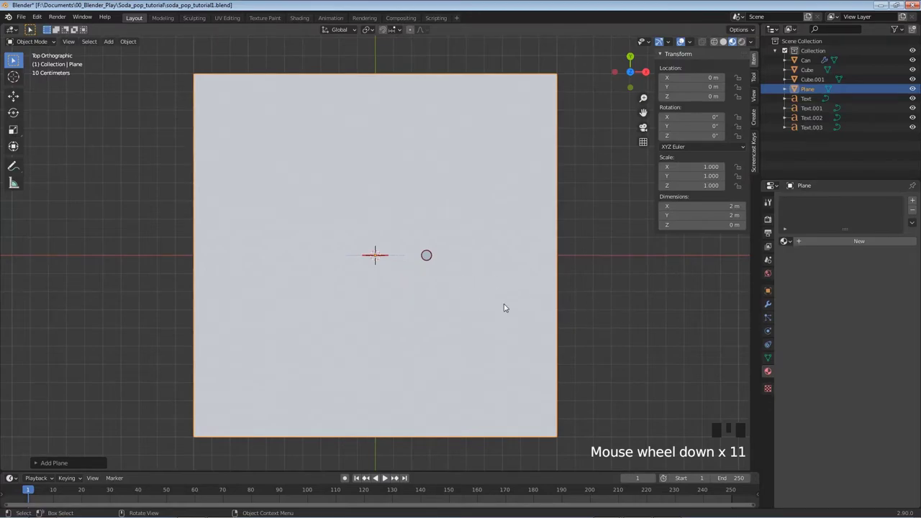
{"action": "key", "text": "s"}
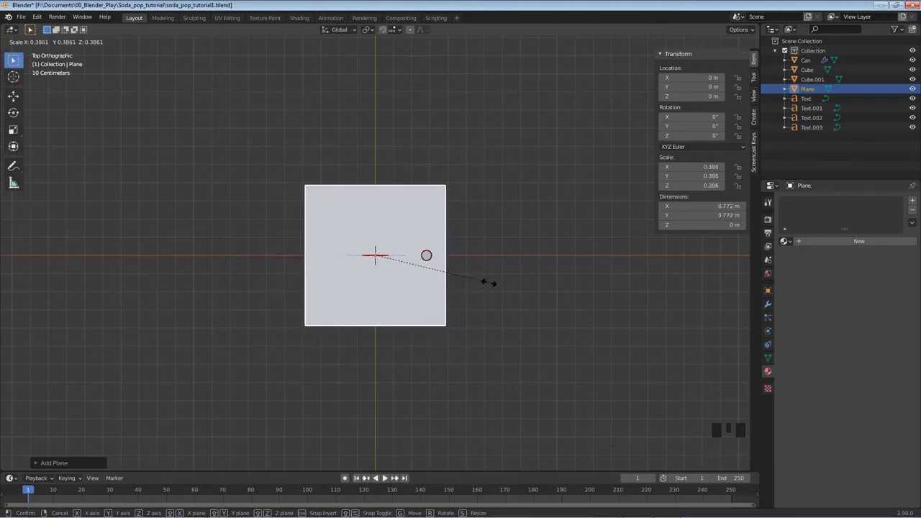
{"action": "left_click", "coordinate": [481, 279]}
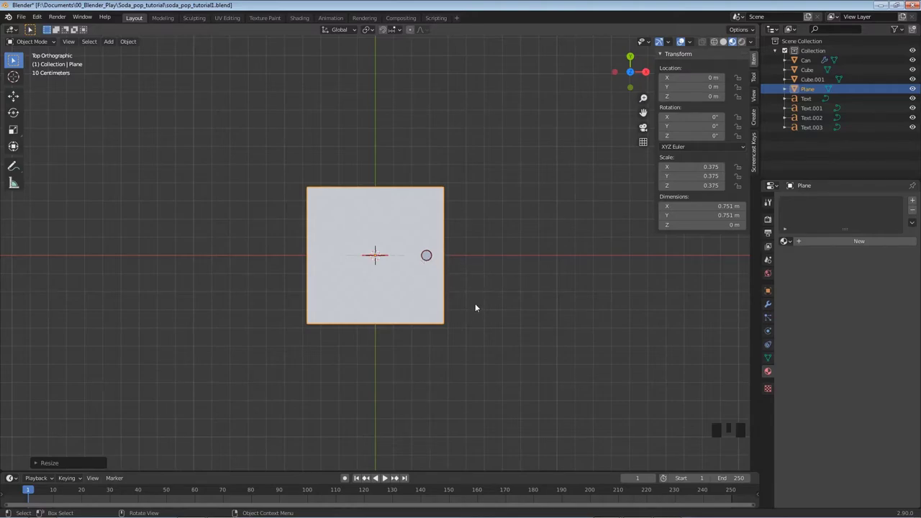
Duplicate the floor plane in place and rotate the copy 90° about global X to form an upright back wall.
{"action": "key", "text": "shift+d"}
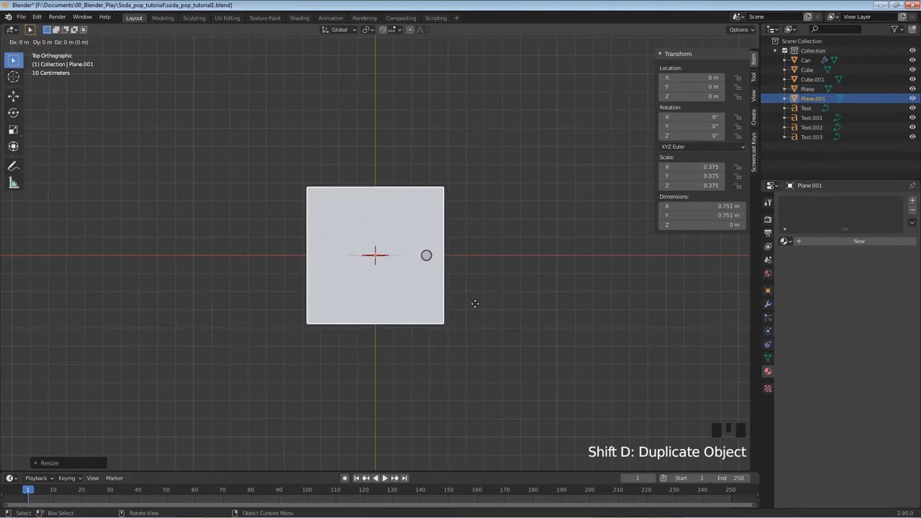
{"action": "left_click", "coordinate": [475, 304]}
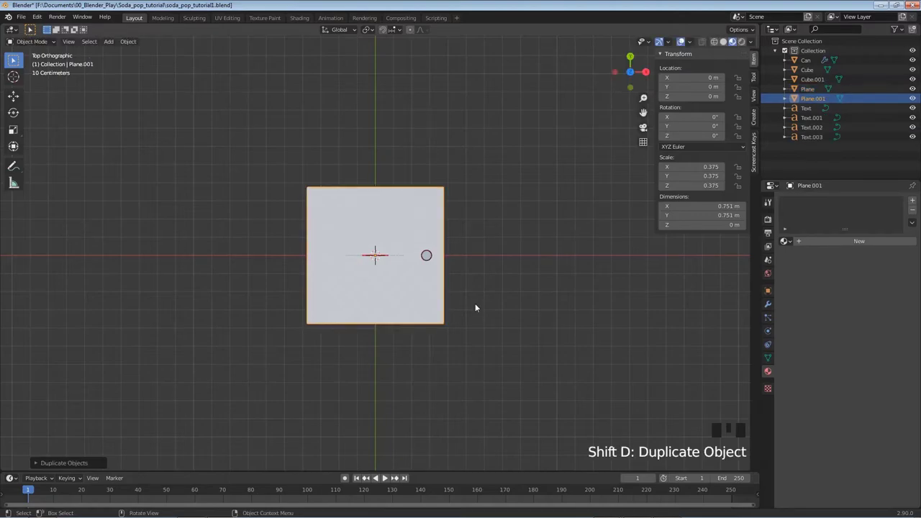
{"action": "middle_click_drag", "start_coordinate": [475, 304], "coordinate": [468, 265]}
{"action": "key", "text": "r"}
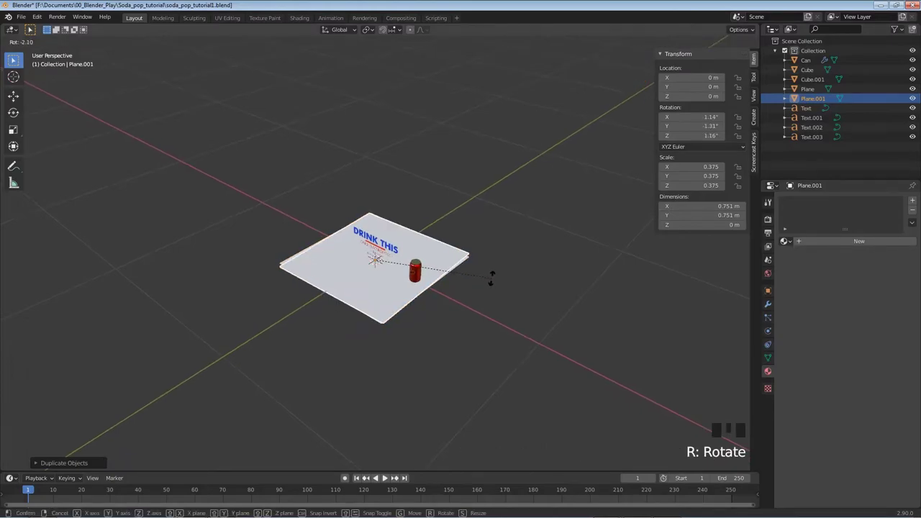
{"action": "key", "text": "x"}
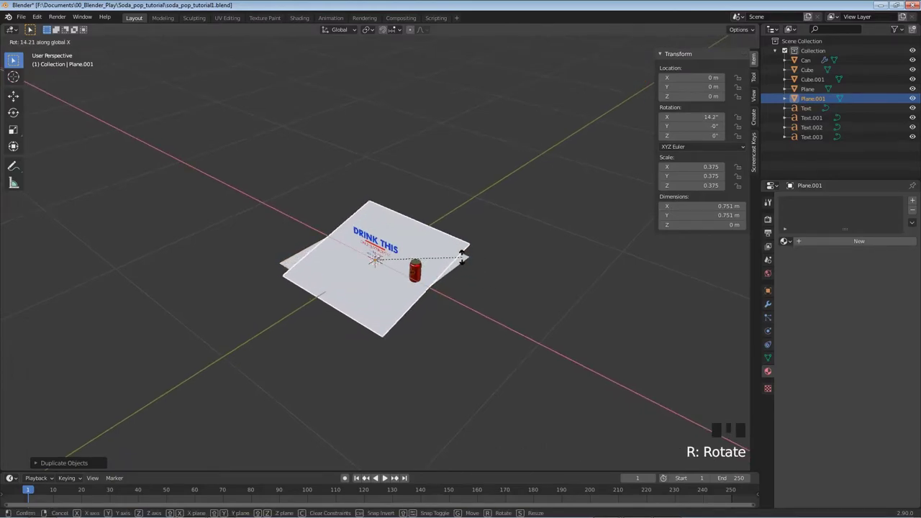
{"action": "key", "text": "9"}
{"action": "key", "text": "0"}
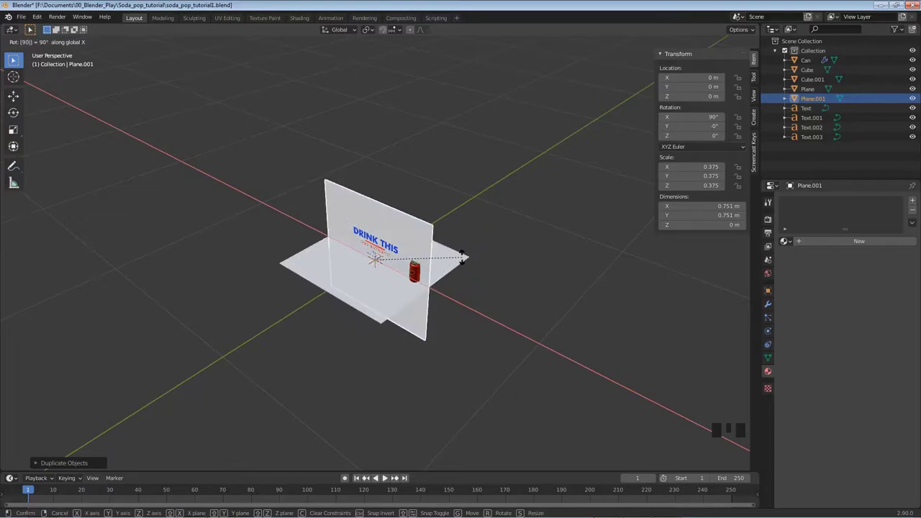
{"action": "key", "text": "Return"}
Move the red horizontal divider bar along global Y to about 0.0029 m so it sinks into the wall.
{"action": "scroll", "coordinate": [395, 274], "scroll_direction": "up", "scroll_amount": 8}
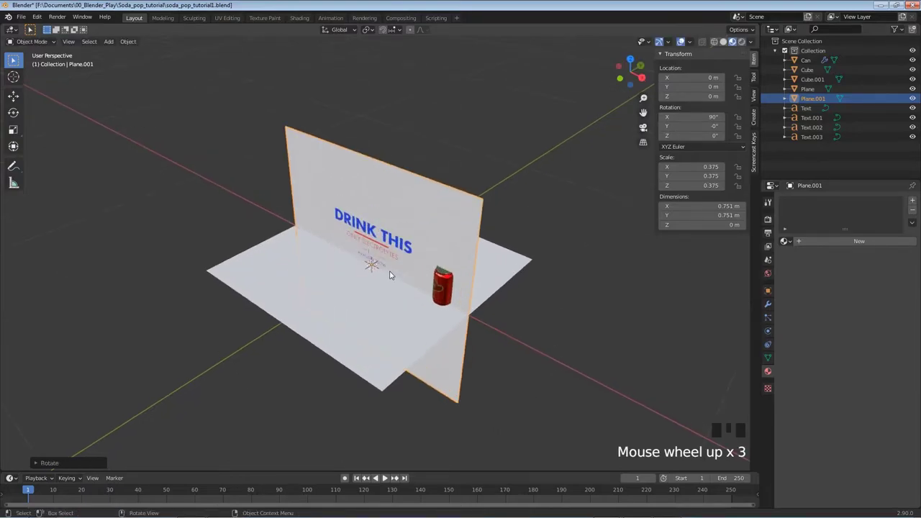
{"action": "middle_click_drag", "start_coordinate": [321, 243], "coordinate": [394, 196]}
{"action": "scroll", "coordinate": [433, 229], "scroll_direction": "up", "scroll_amount": 3}
{"action": "left_click", "coordinate": [393, 196]}
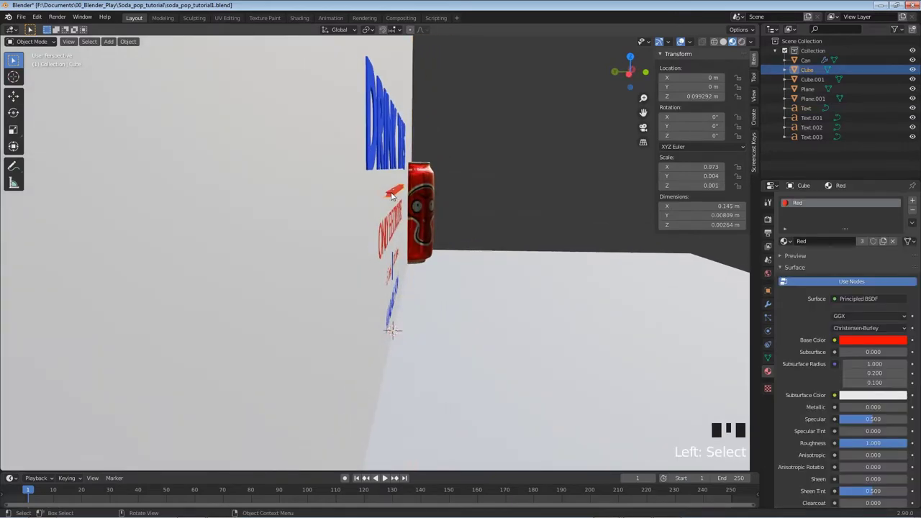
{"action": "key", "text": "g"}
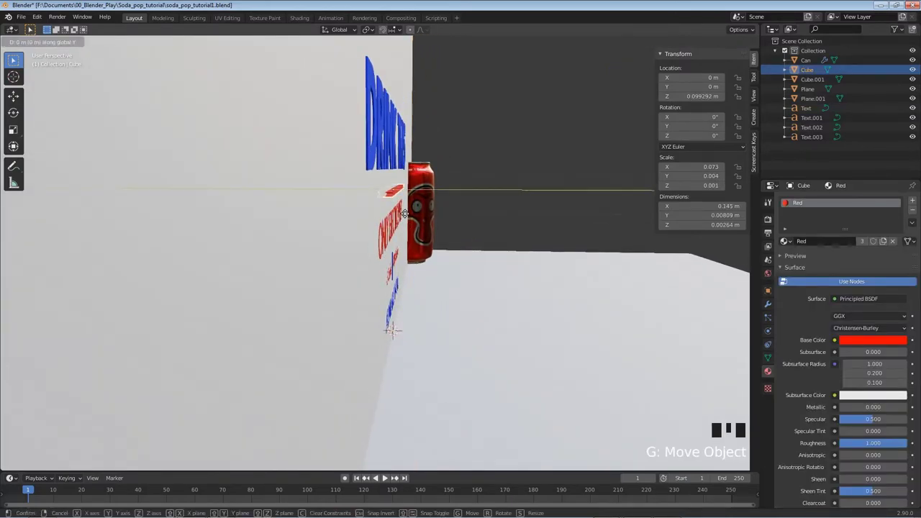
{"action": "key", "text": "y"}
{"action": "left_click", "coordinate": [386, 195]}
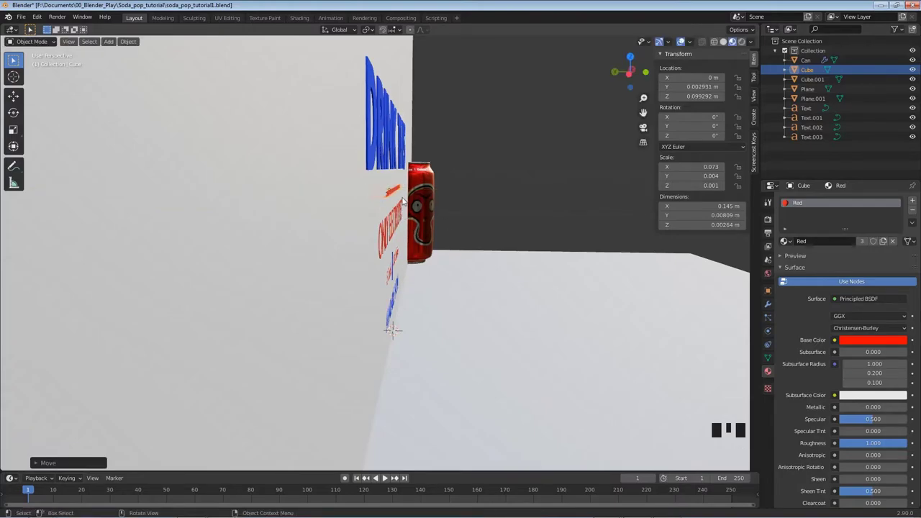
Move the can in wireframe top view to just in front of the wall beside the text, at about X 0.201 m, Y -0.038 m.
{"action": "middle_click_drag", "start_coordinate": [469, 286], "coordinate": [400, 282]}
{"action": "mouse_move", "coordinate": [519, 293]}
{"action": "middle_mouse_down"}
{"action": "mouse_move", "coordinate": [487, 290]}
{"action": "mouse_move", "coordinate": [513, 291]}
{"action": "middle_mouse_up"}
{"action": "scroll", "coordinate": [510, 291], "scroll_direction": "down", "scroll_amount": 2}
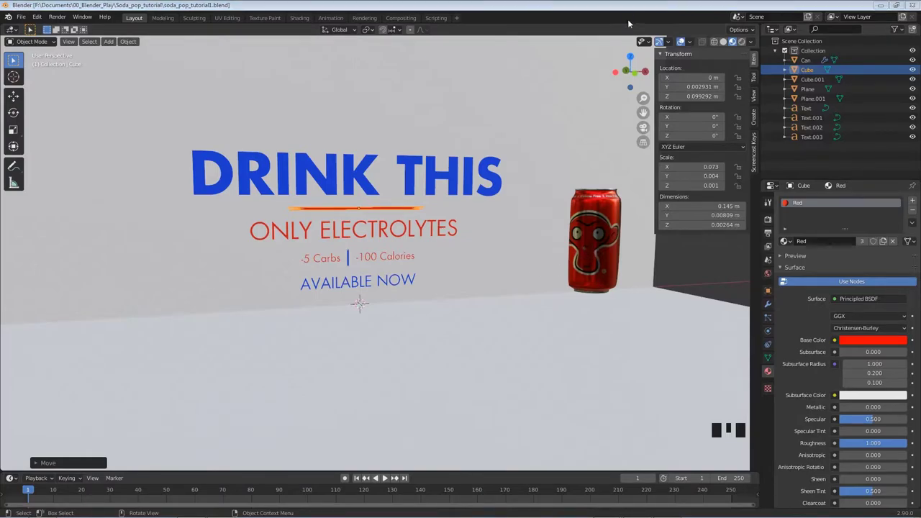
{"action": "left_click", "coordinate": [596, 219]}
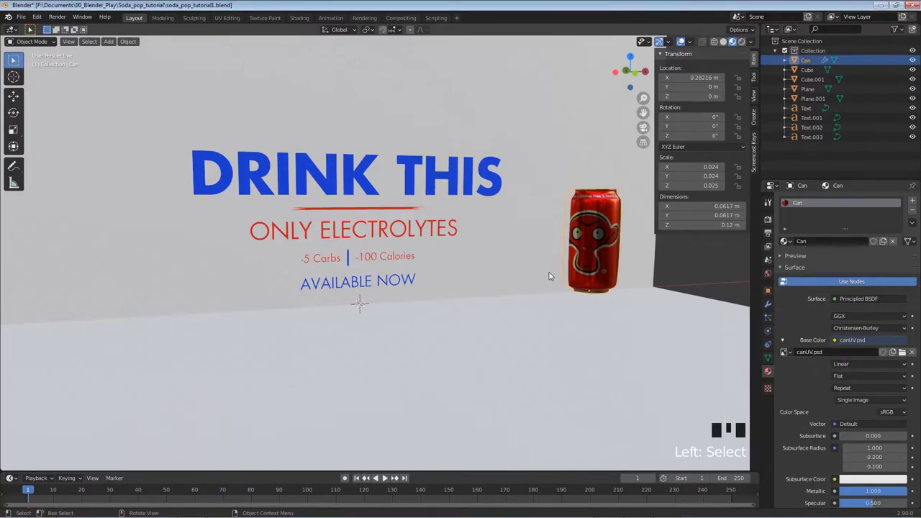
{"action": "key", "text": "KP_7"}
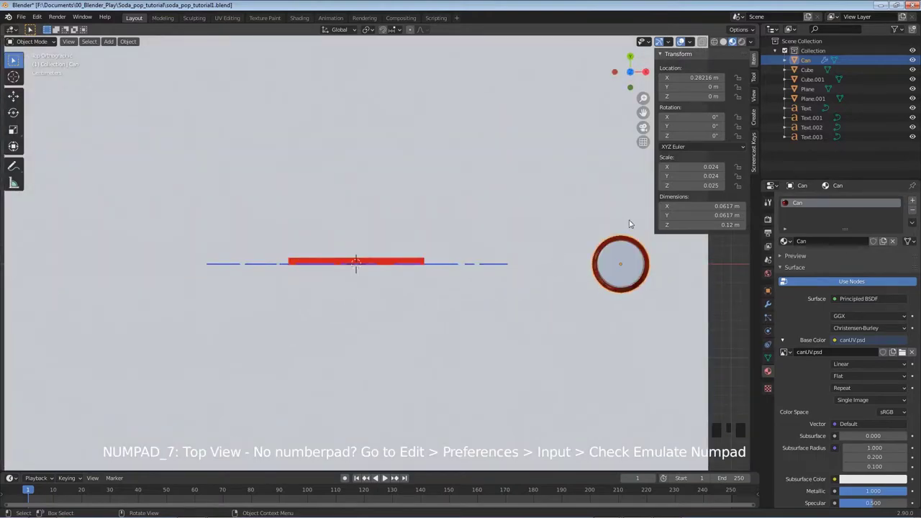
{"action": "key", "text": "z"}
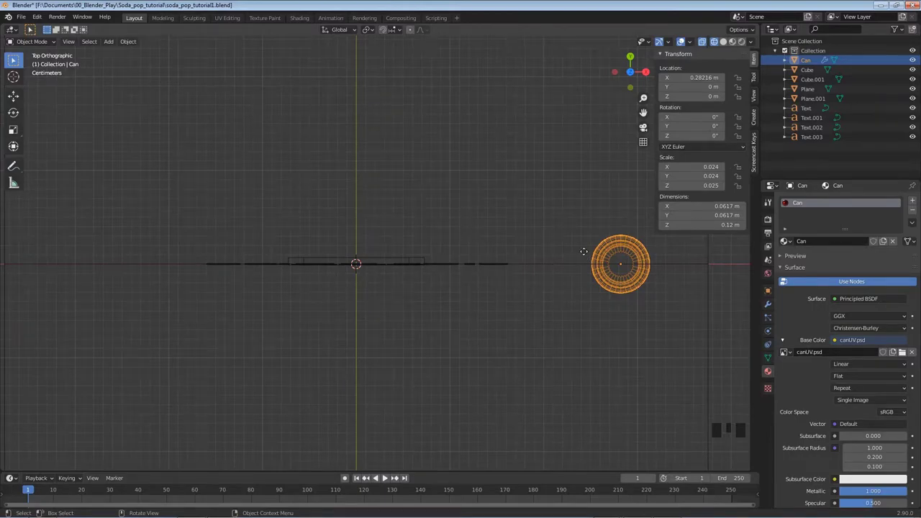
{"action": "key", "text": "g"}
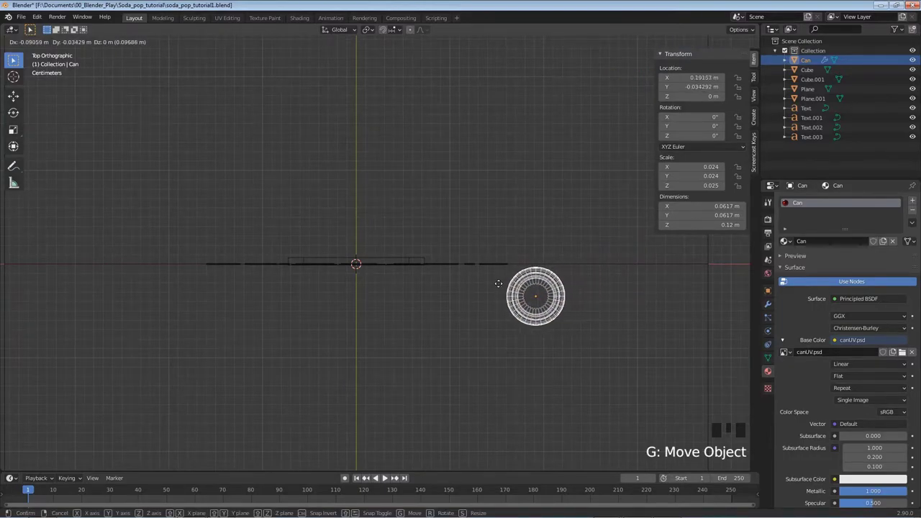
{"action": "left_click", "coordinate": [500, 280]}
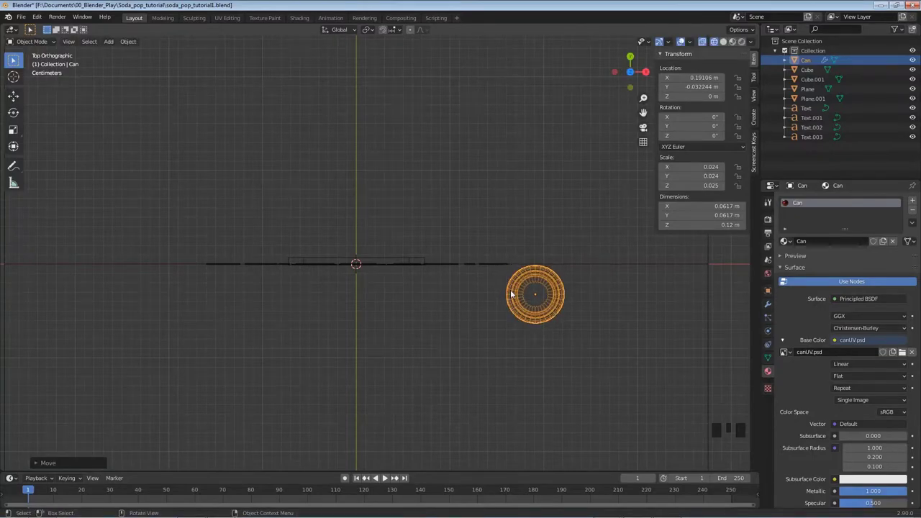
{"action": "key", "text": "g"}
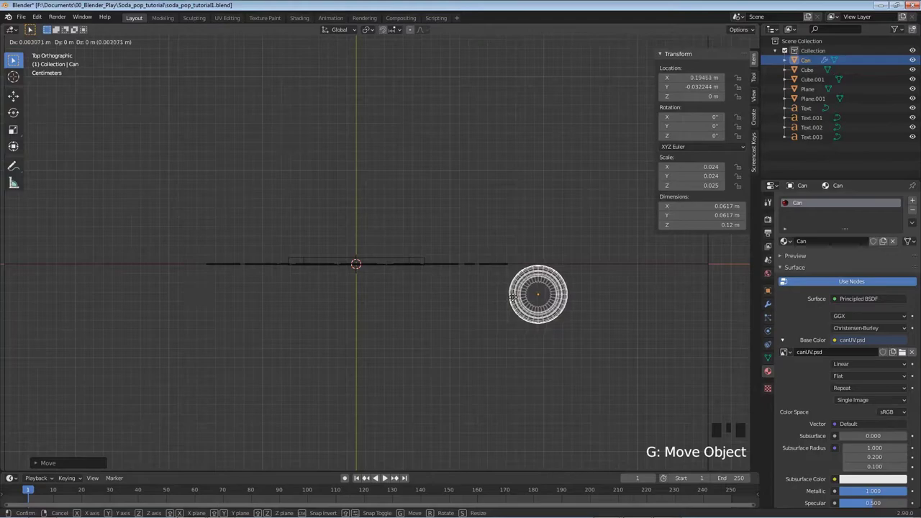
{"action": "left_click", "coordinate": [517, 301]}
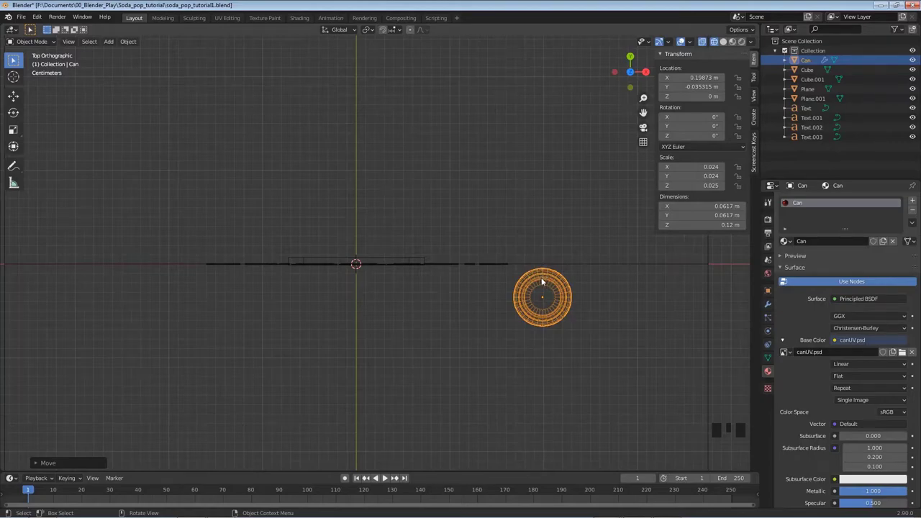
{"action": "key", "text": "g"}
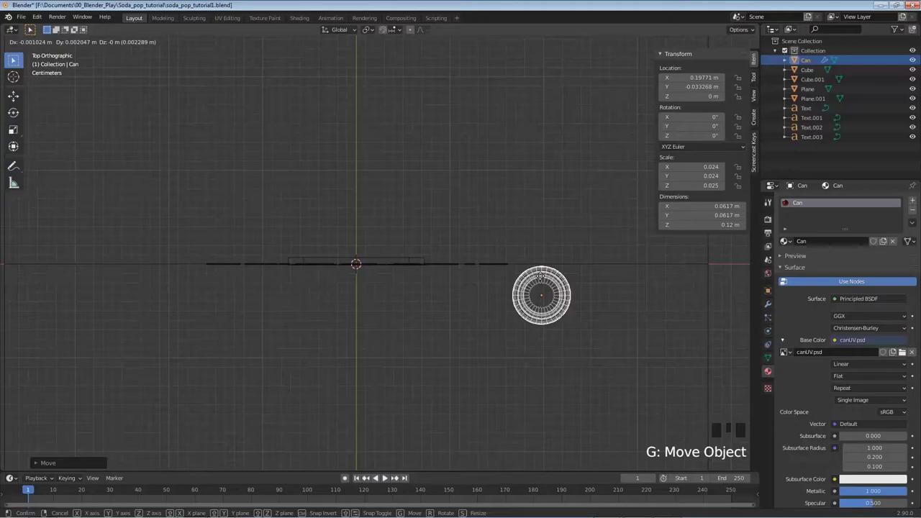
{"action": "left_click", "coordinate": [542, 286]}
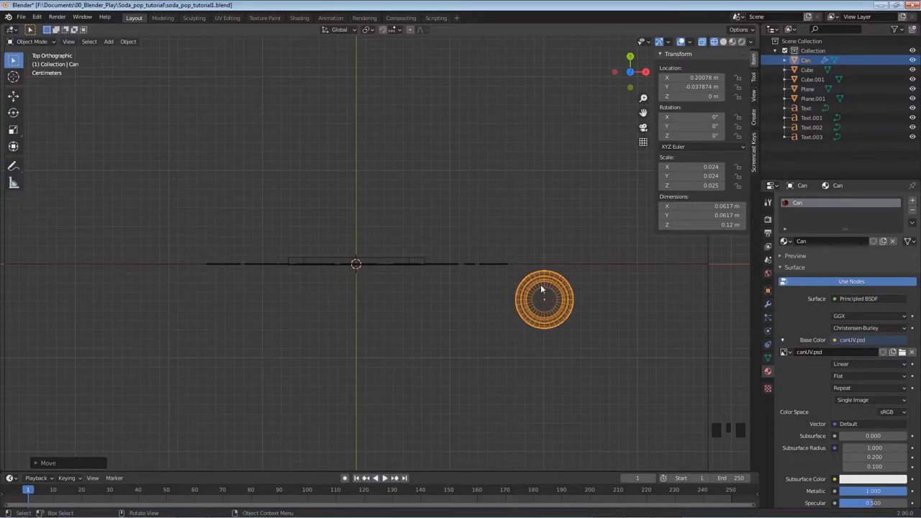
Return to Material Preview shading and move the can along global X to about 0.1675 m, close to the end of "DRINK THIS".
{"action": "key", "text": "z"}
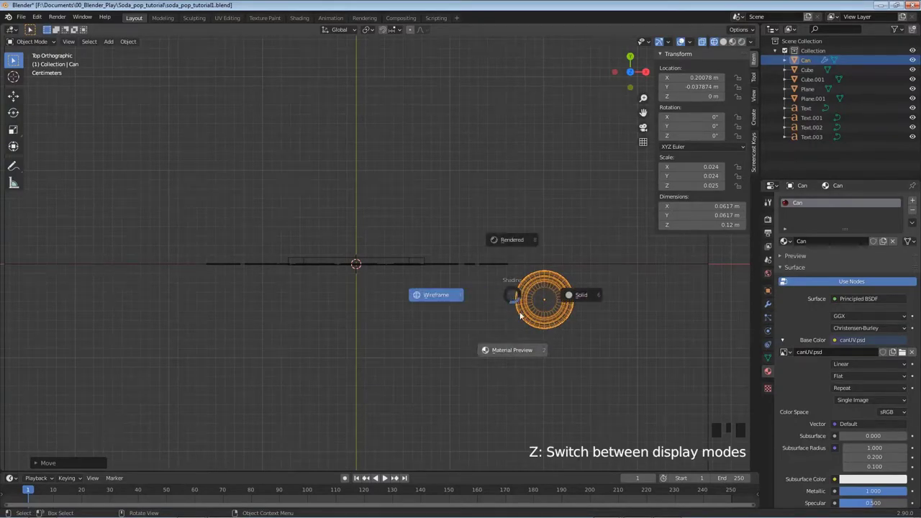
{"action": "left_click", "coordinate": [514, 350]}
{"action": "middle_click_drag", "start_coordinate": [456, 329], "coordinate": [473, 261]}
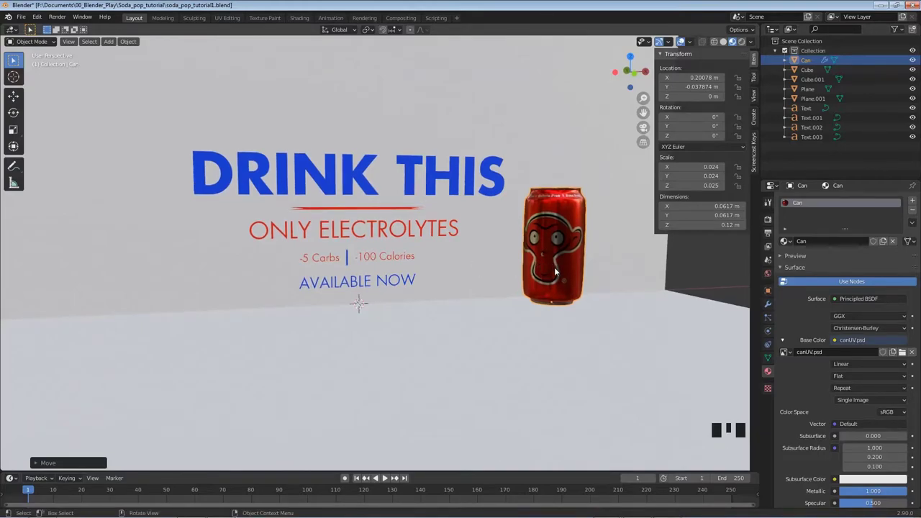
{"action": "key", "text": "g"}
{"action": "key", "text": "x"}
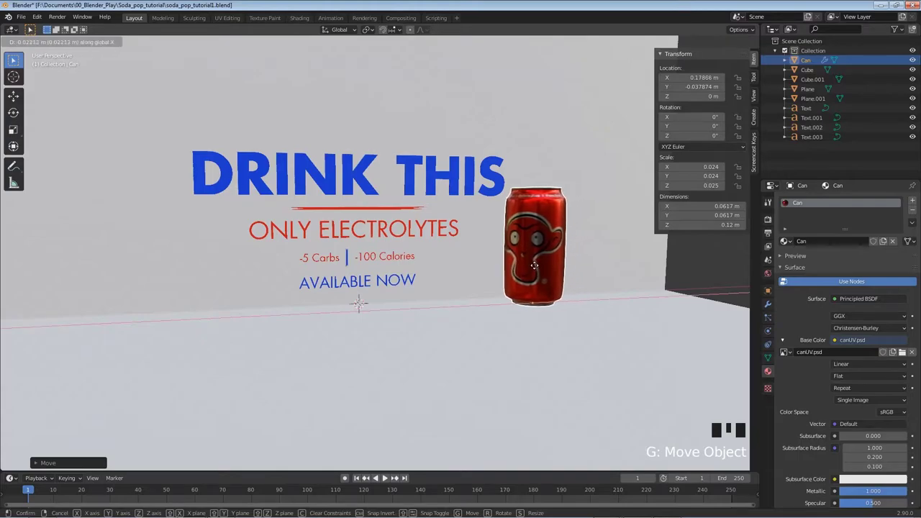
{"action": "left_click", "coordinate": [500, 203]}
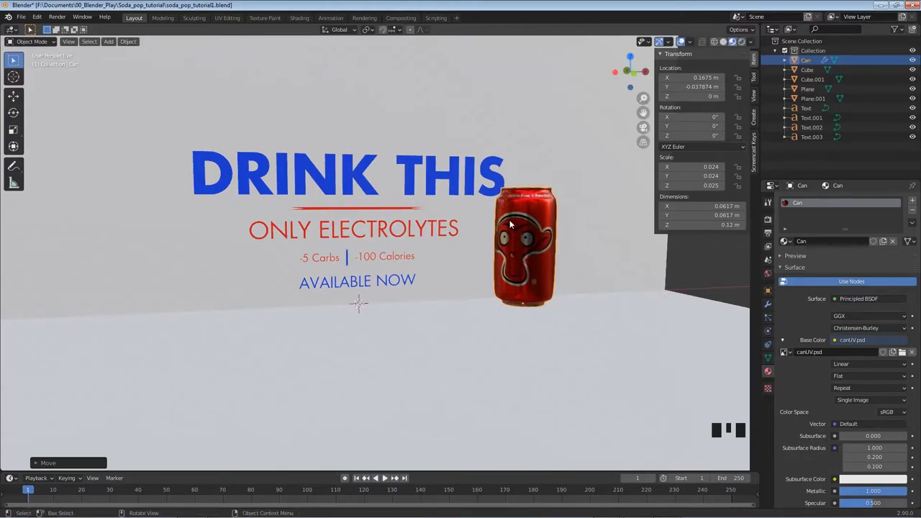
{"action": "key", "text": "g"}
{"action": "key", "text": "y"}
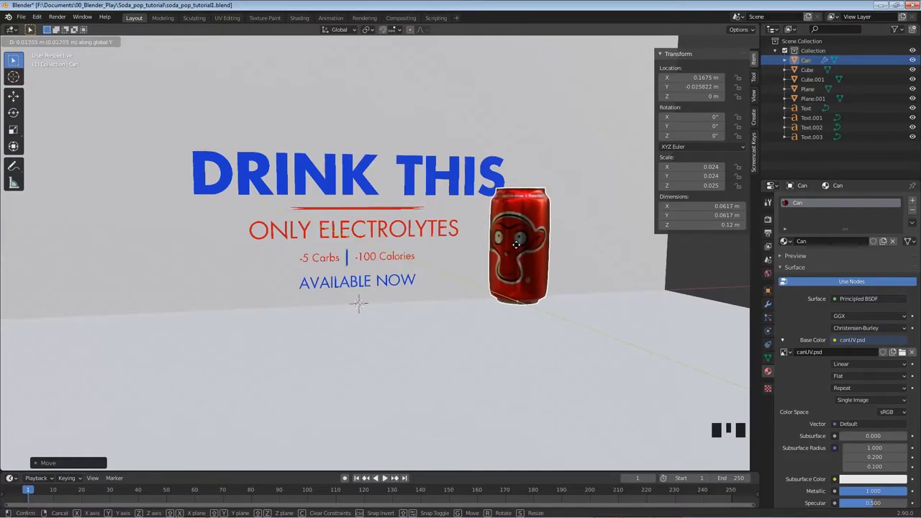
{"action": "left_click", "coordinate": [508, 253]}
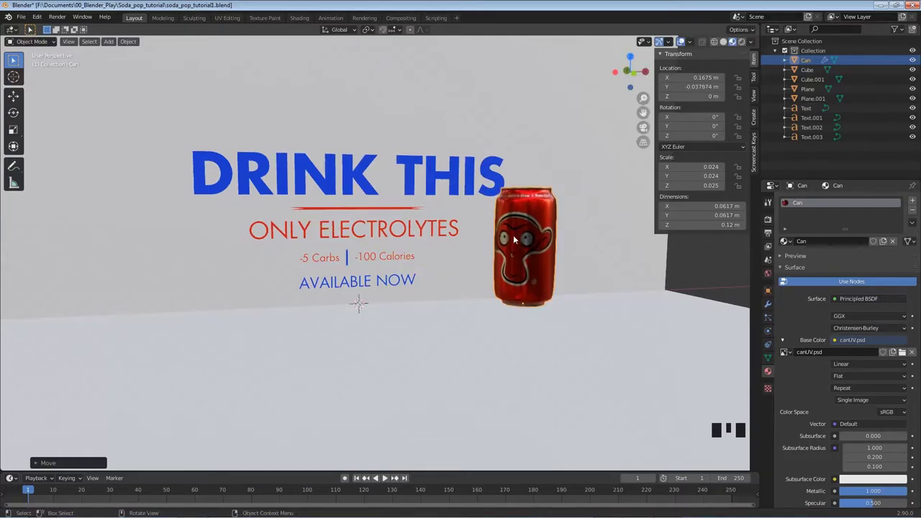
Add a camera to the scene at the world origin from the top view.
{"action": "middle_click_drag", "start_coordinate": [515, 230], "coordinate": [432, 241]}
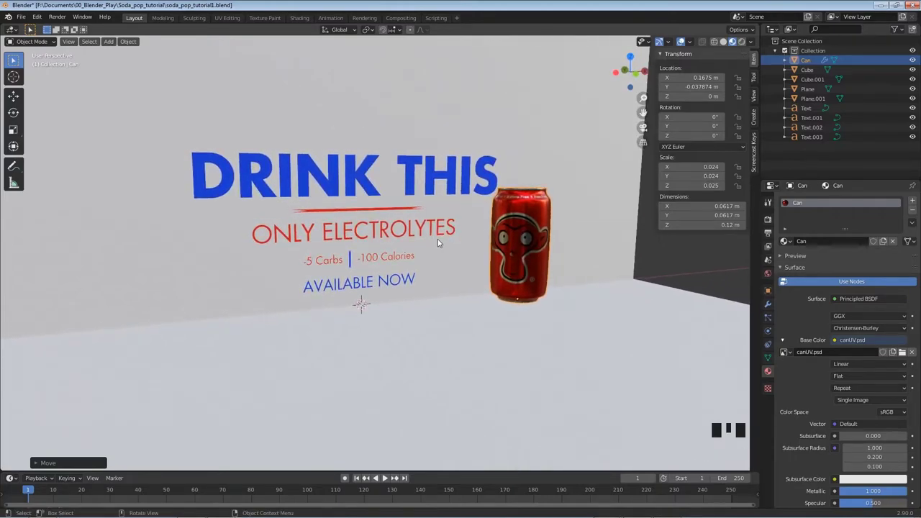
{"action": "middle_click_drag", "start_coordinate": [509, 281], "coordinate": [517, 282]}
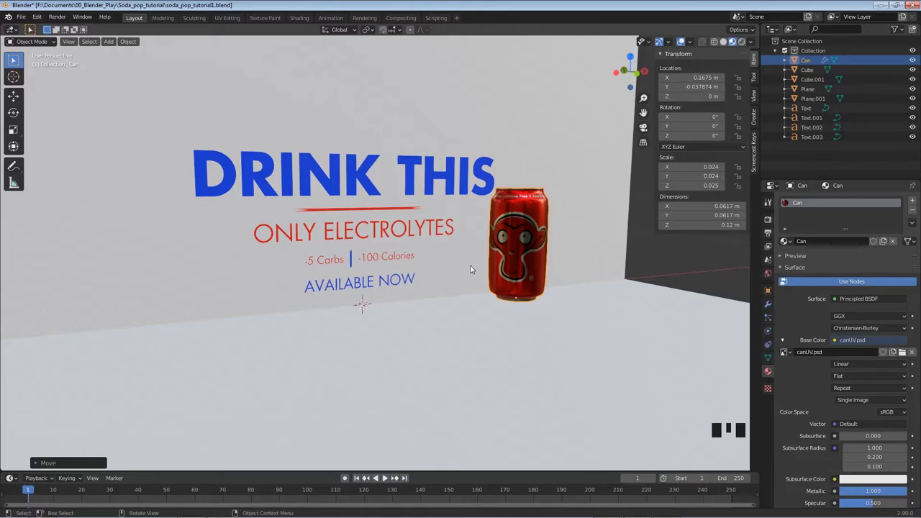
{"action": "key", "text": "shift"}
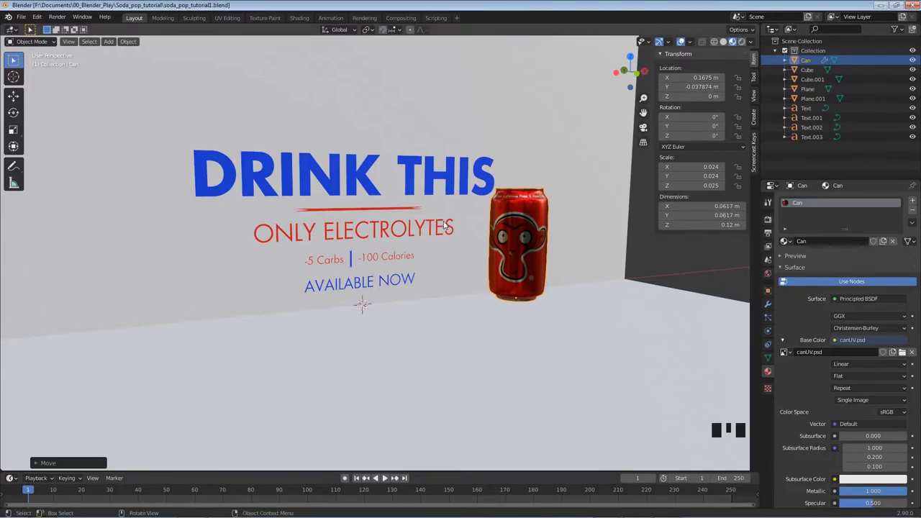
{"action": "key", "text": "KP_7"}
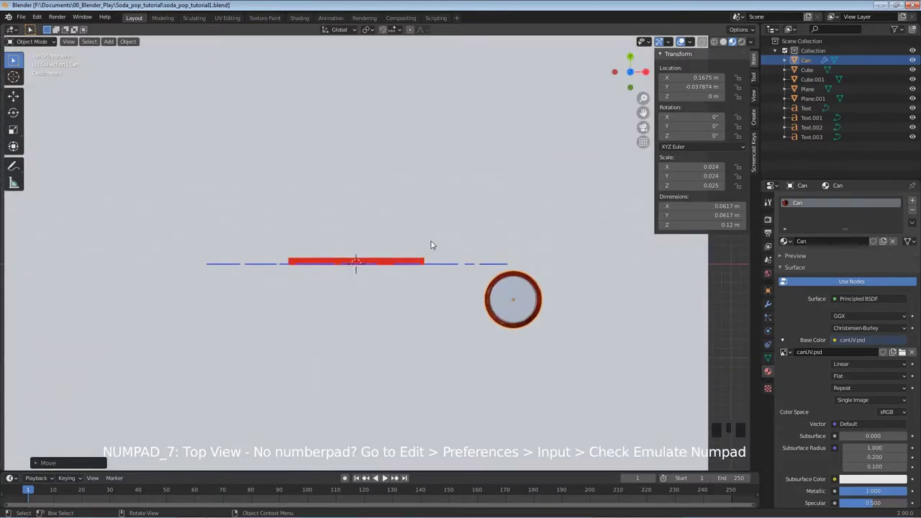
{"action": "key", "text": "shift+a"}
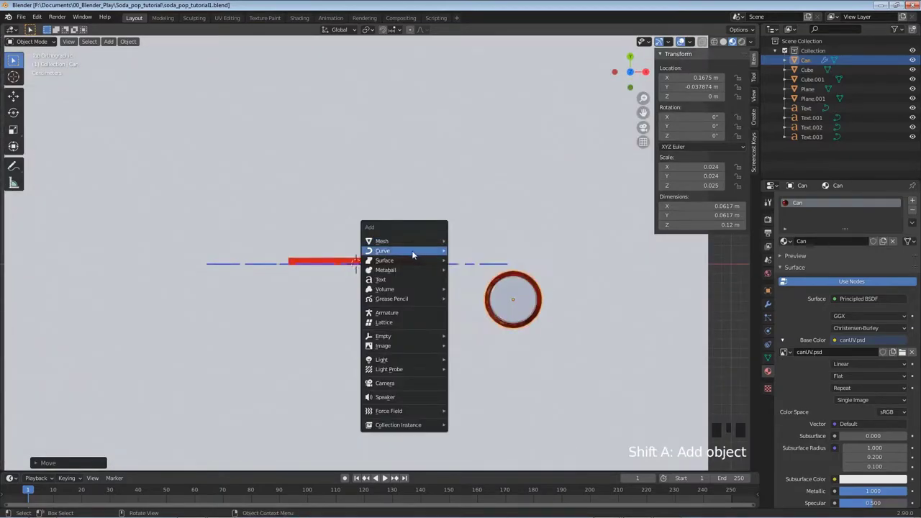
{"action": "left_click", "coordinate": [385, 385]}
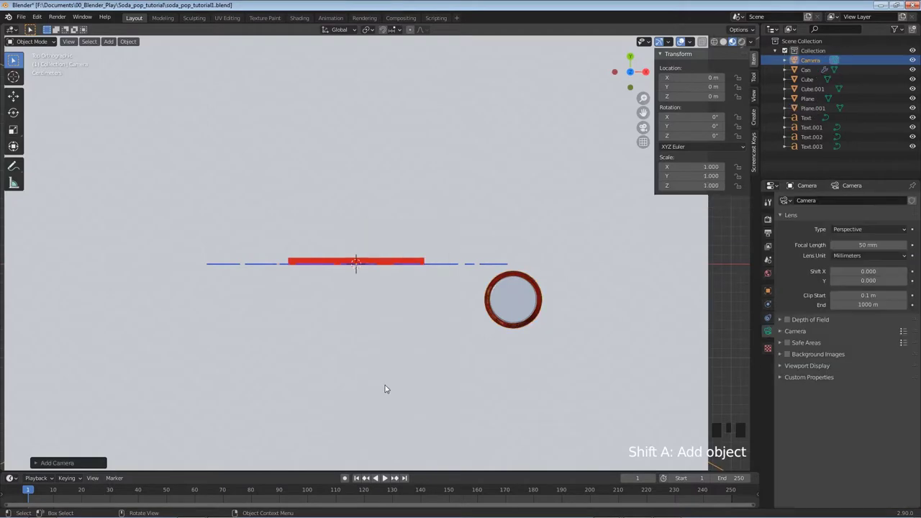
Switch to Wireframe shading and set the camera's X rotation to 90° so it stands upright facing the back wall.
{"action": "key", "text": "z"}
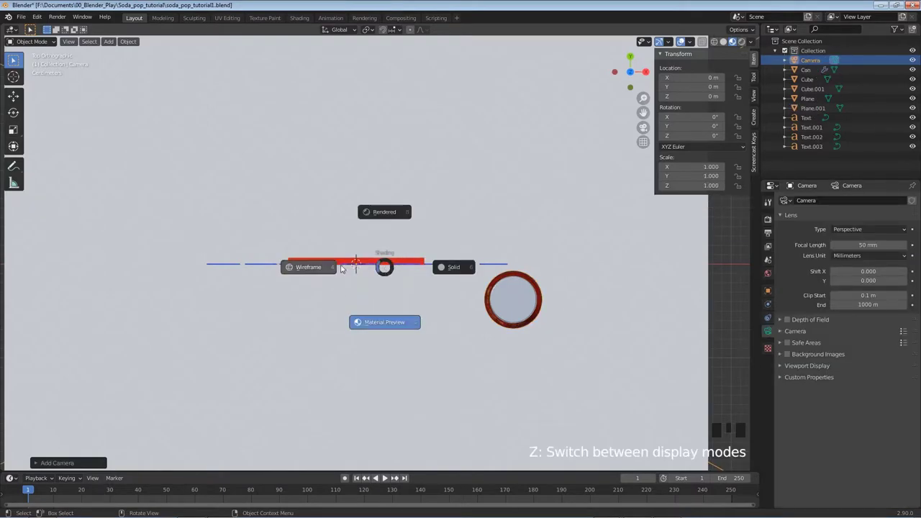
{"action": "left_click", "coordinate": [319, 265]}
{"action": "scroll", "coordinate": [362, 253], "scroll_direction": "down", "scroll_amount": 4}
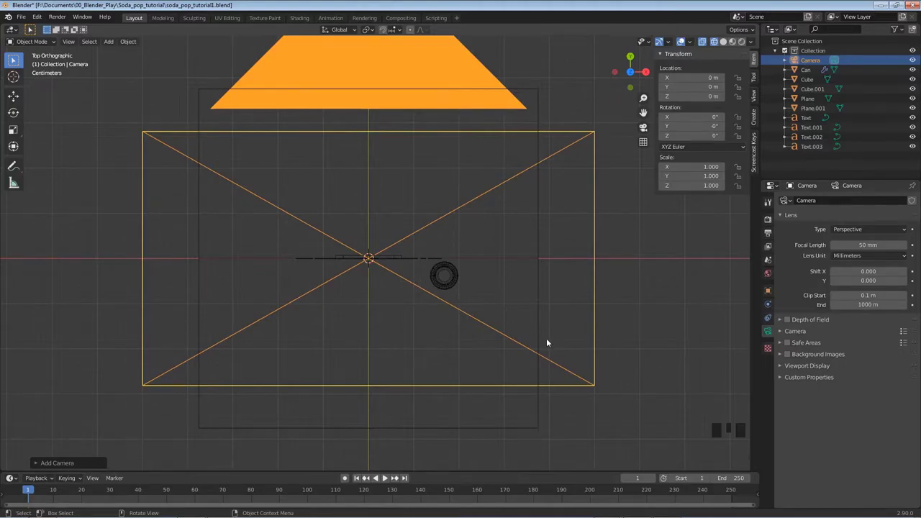
{"action": "middle_click_drag", "start_coordinate": [548, 335], "coordinate": [507, 264]}
{"action": "left_click_drag", "start_coordinate": [678, 127], "coordinate": [677, 129]}
{"action": "double_click", "coordinate": [678, 127]}
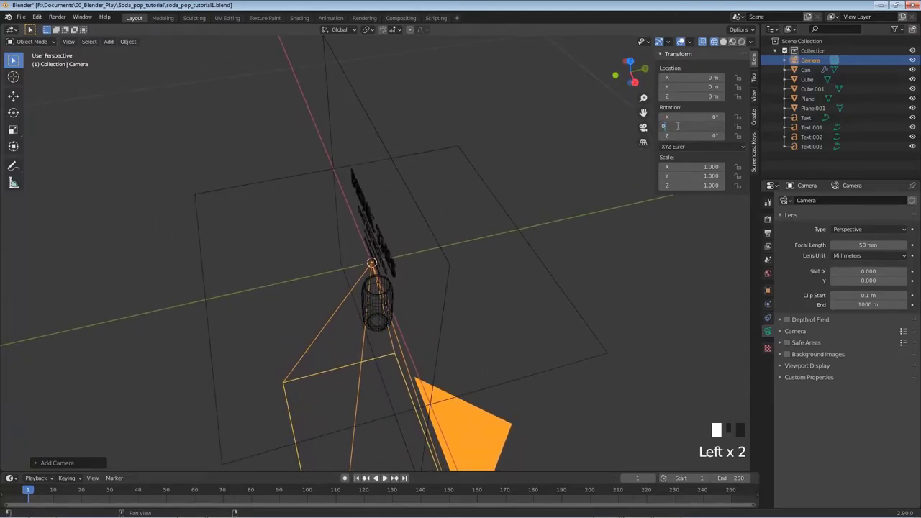
{"action": "left_click_drag", "start_coordinate": [680, 116], "coordinate": [689, 116]}
{"action": "left_click", "coordinate": [675, 117]}
{"action": "type", "text": "90"}
{"action": "key", "text": "Return"}
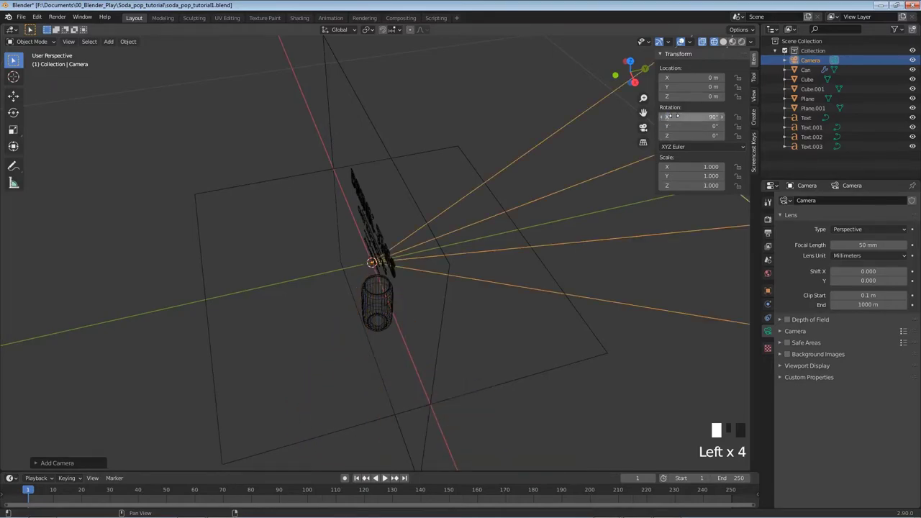
From the top view, move the camera back from the text along global Y to about -0.588 m.
{"action": "key", "text": "KP_7"}
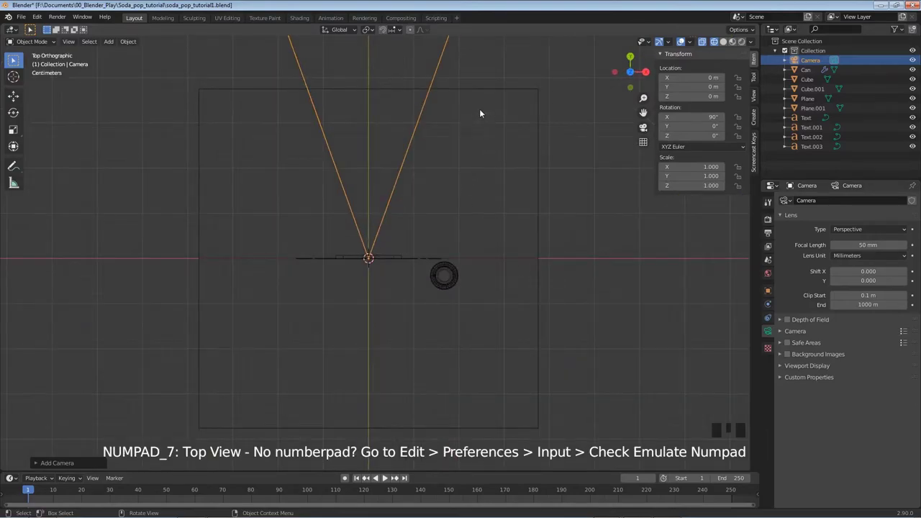
{"action": "key", "text": "g"}
{"action": "key", "text": "y"}
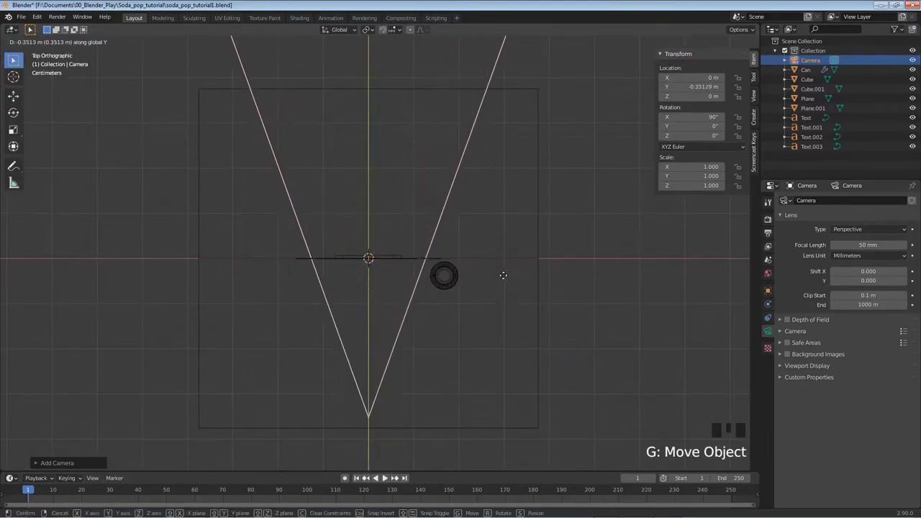
{"action": "left_click", "coordinate": [526, 375]}
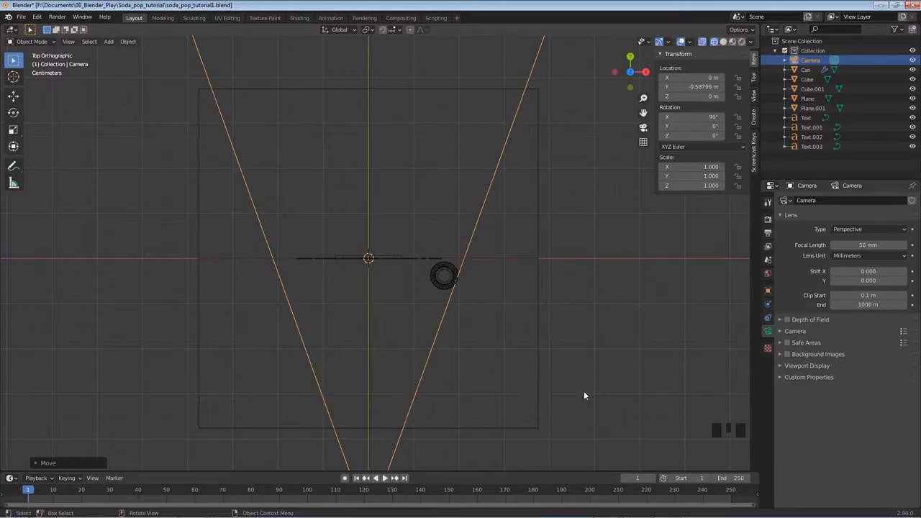
Scale the camera object down uniformly to about 0.492.
{"action": "key", "text": "s"}
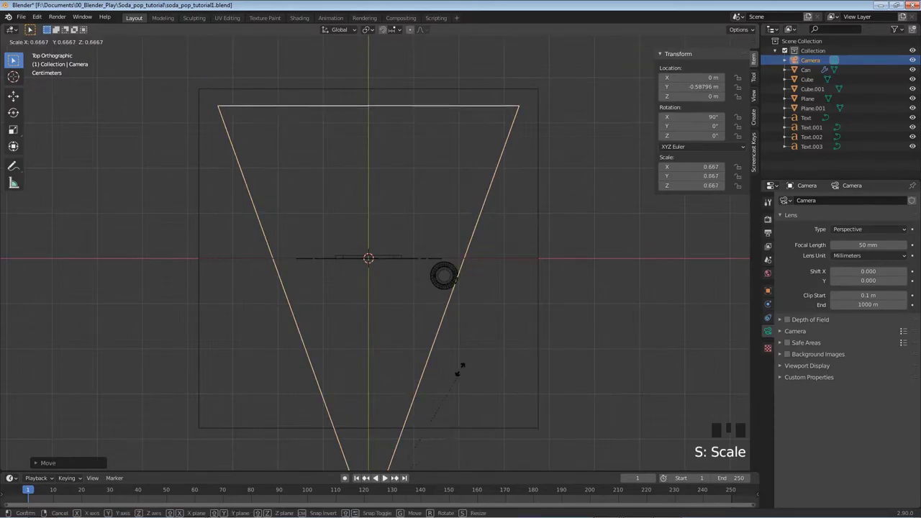
{"action": "left_click", "coordinate": [411, 420]}
{"action": "scroll", "coordinate": [442, 394], "scroll_direction": "down", "scroll_amount": 3}
{"action": "key", "text": "s"}
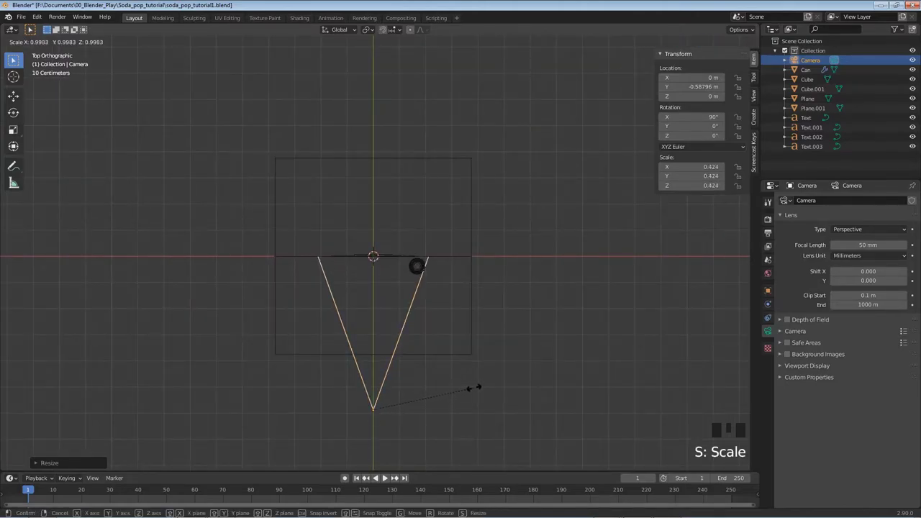
{"action": "right_click", "coordinate": [473, 388]}
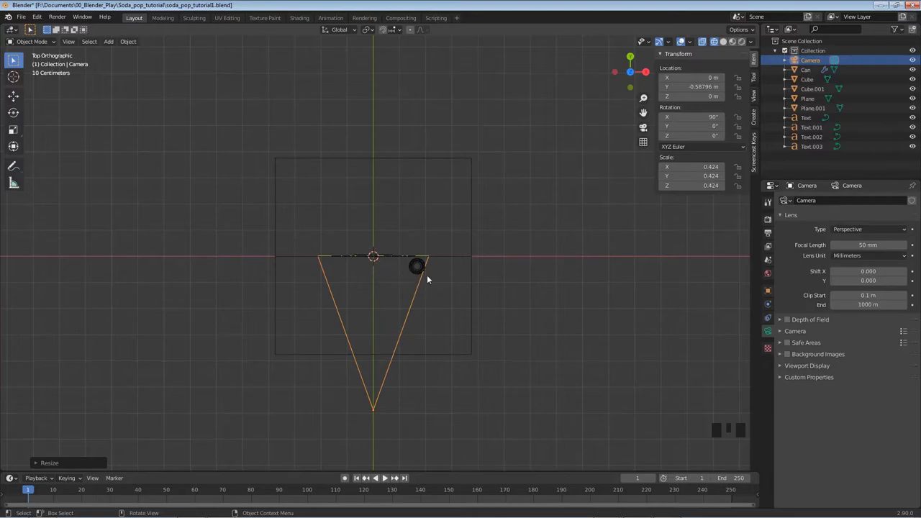
{"action": "key", "text": "s"}
{"action": "left_click", "coordinate": [375, 314]}
Move the camera along global X to about -0.163 m and rotate it to about -17° in Z, aiming toward the can.
{"action": "key", "text": "g"}
{"action": "key", "text": "x"}
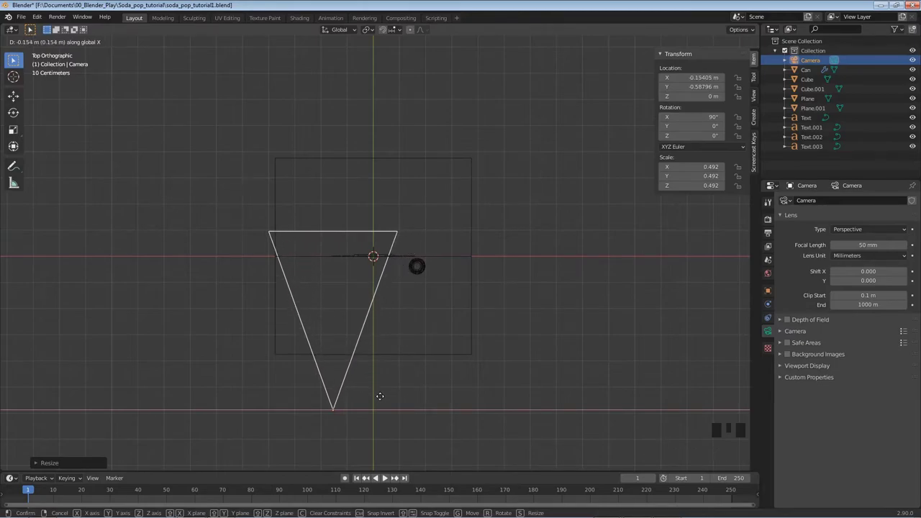
{"action": "left_click", "coordinate": [377, 401]}
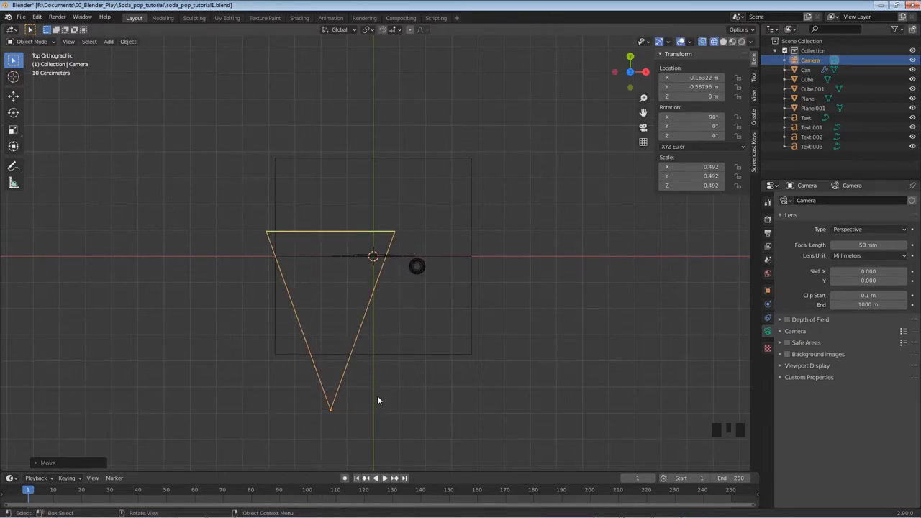
{"action": "key", "text": "r"}
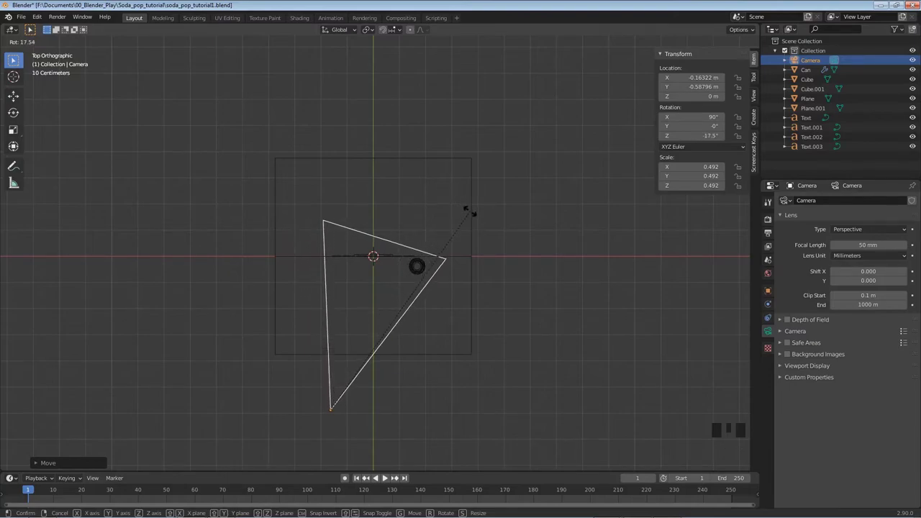
{"action": "left_click", "coordinate": [471, 209]}
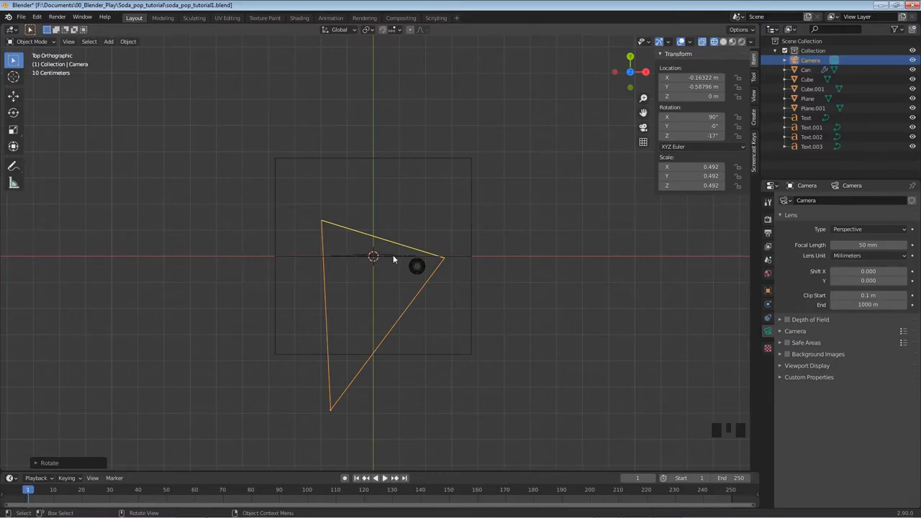
Look through the camera and switch the viewport to Material Preview shading.
{"action": "key", "text": "KP_0"}
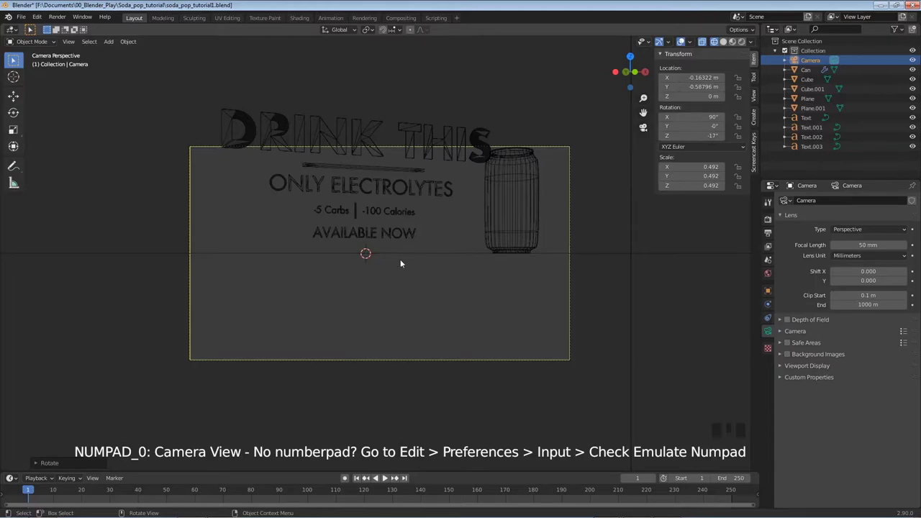
{"action": "key", "text": "z"}
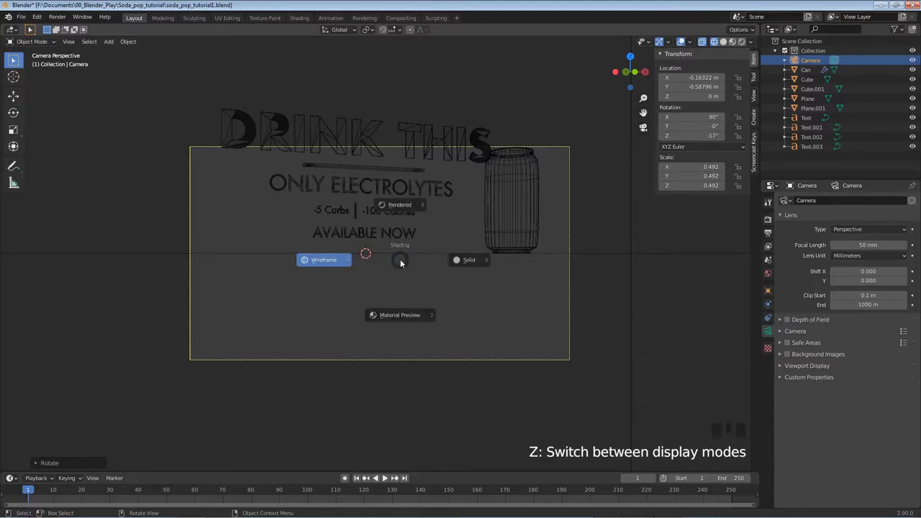
{"action": "left_click", "coordinate": [401, 314]}
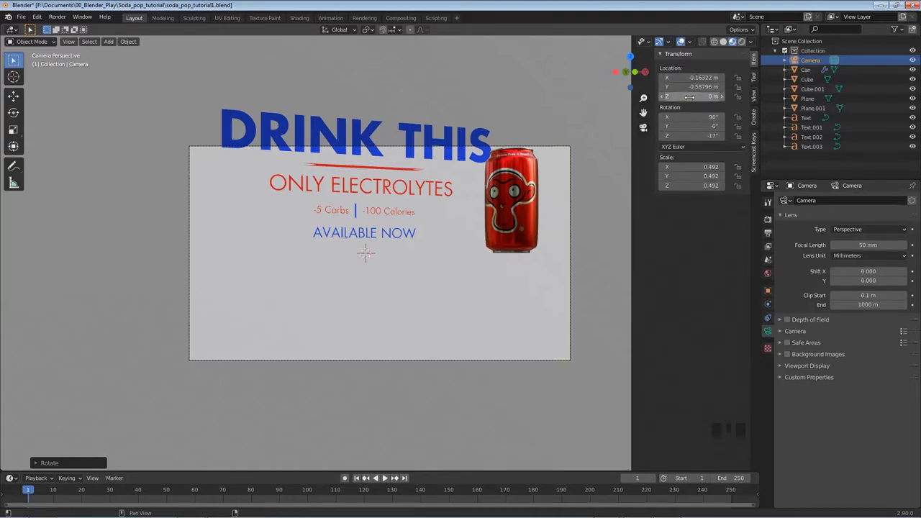
Raise the camera to a Z location of 0.08 m to frame the text and can, and save the file.
{"action": "left_click", "coordinate": [723, 98]}
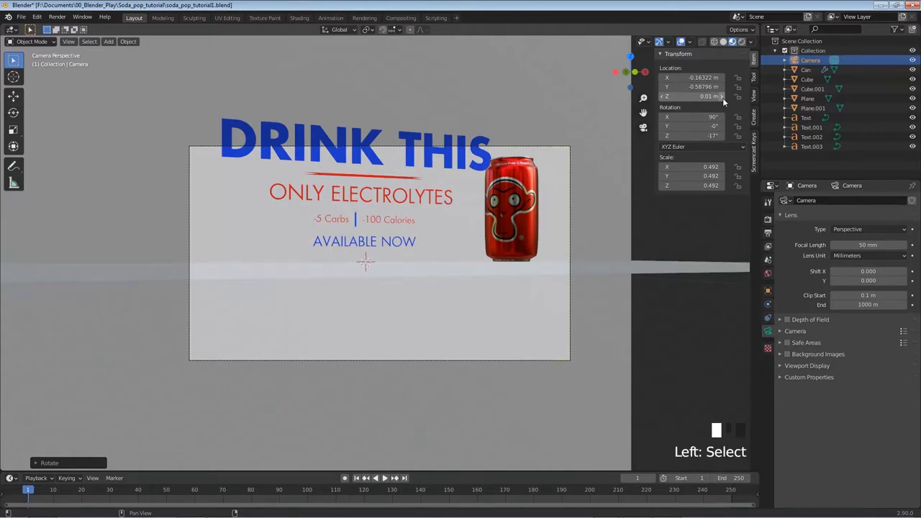
{"action": "left_click", "coordinate": [723, 98]}
{"action": "left_click", "coordinate": [723, 98]}
{"action": "left_click", "coordinate": [723, 98]}
{"action": "left_click", "coordinate": [723, 98]}
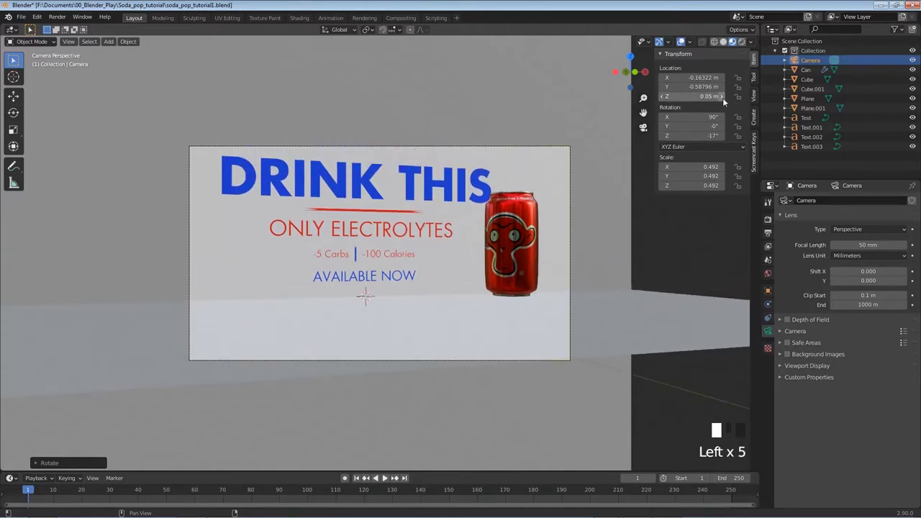
{"action": "left_click", "coordinate": [723, 98]}
{"action": "left_click", "coordinate": [722, 98]}
{"action": "left_click", "coordinate": [723, 98]}
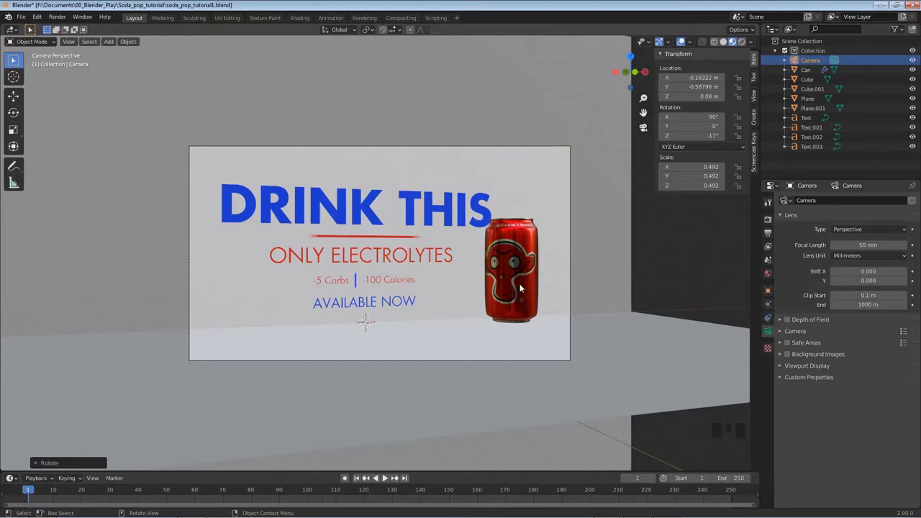
{"action": "key", "text": "ctrl+s"}
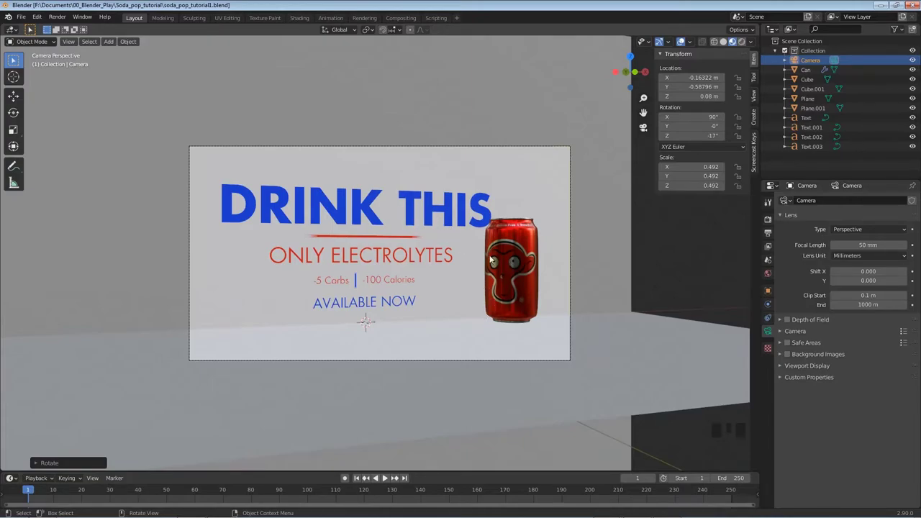
Scale the "DRINK THIS" text down uniformly to about 0.056.
{"action": "left_click", "coordinate": [429, 216]}
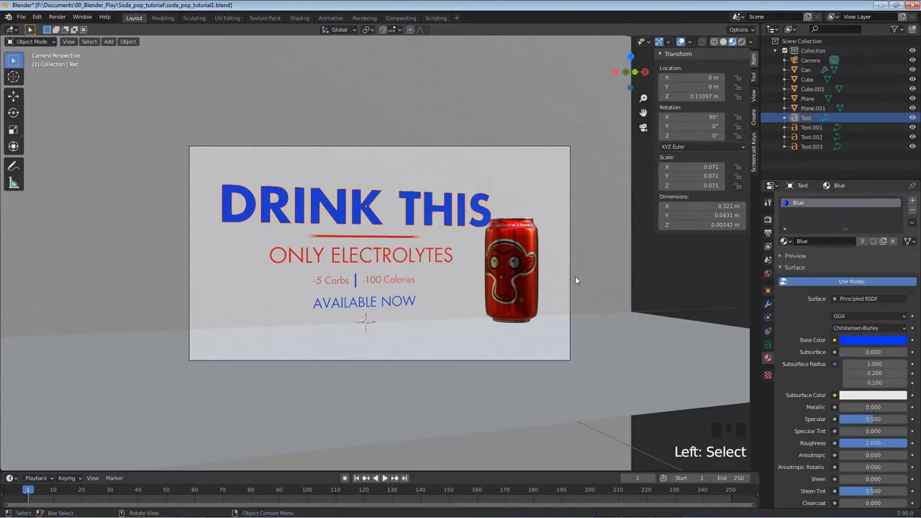
{"action": "key", "text": "s"}
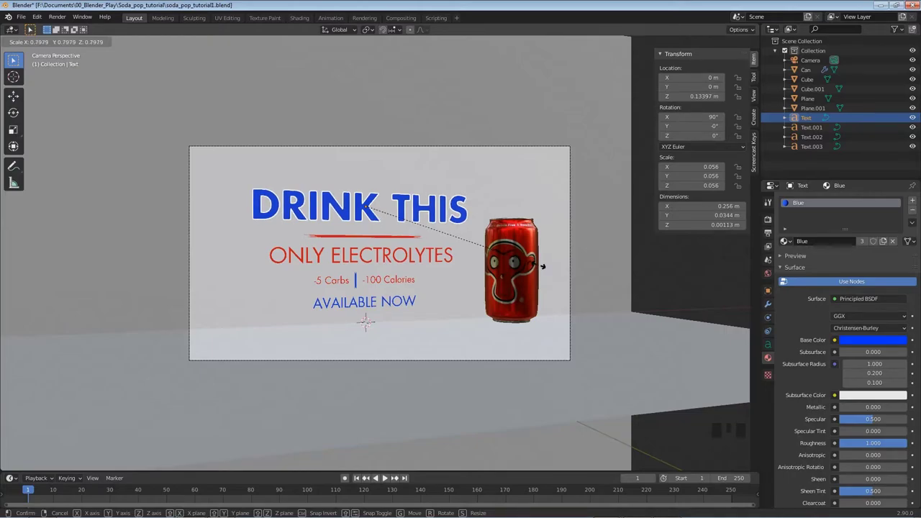
{"action": "left_click", "coordinate": [543, 266]}
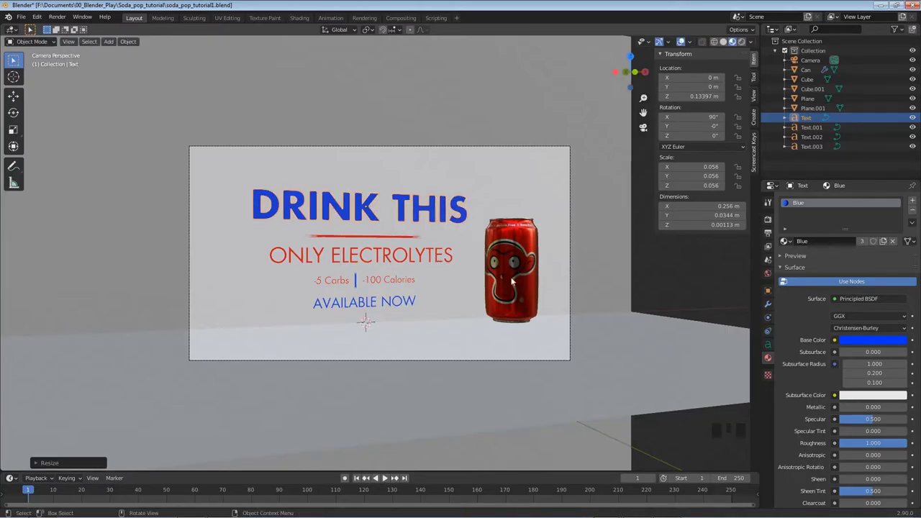
Scale the can up uniformly by about 1.28, to roughly 0.079 m wide and 0.153 m tall.
{"action": "left_click", "coordinate": [528, 265]}
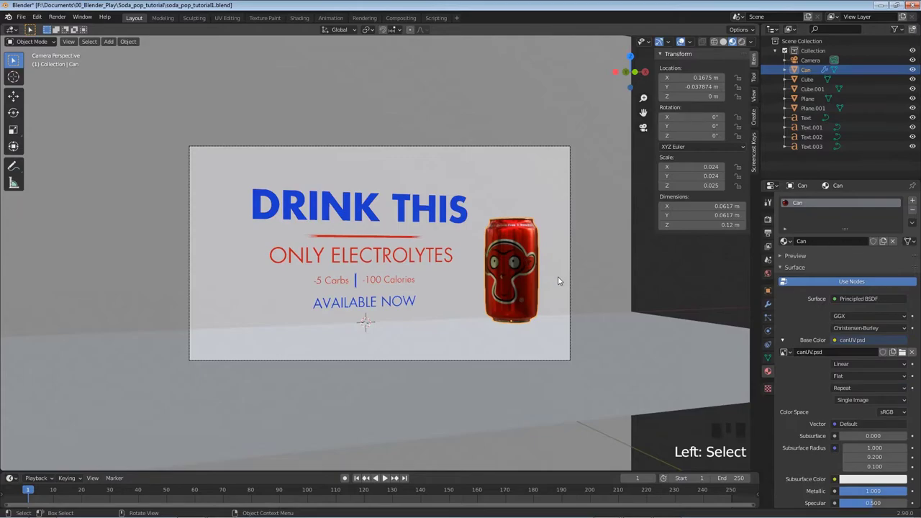
{"action": "key", "text": "s"}
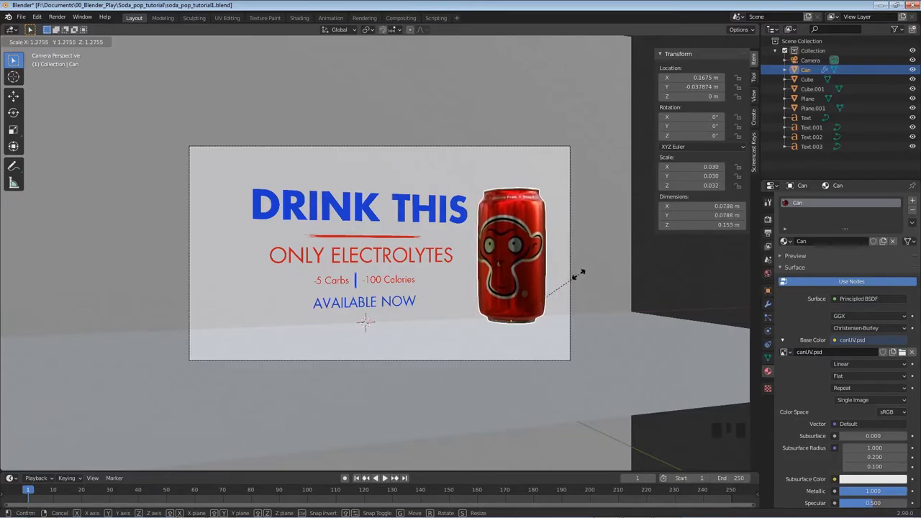
{"action": "left_click", "coordinate": [579, 274]}
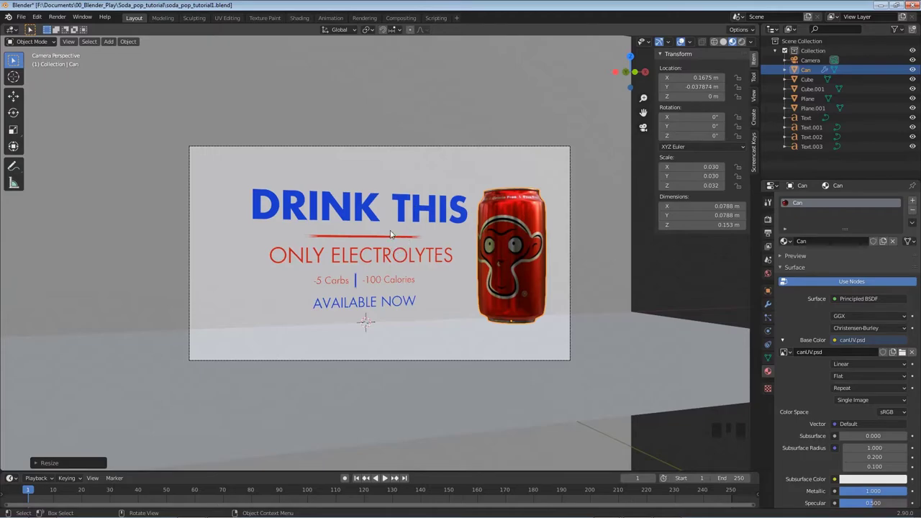
Hide the back wall and floor planes and select all four text objects together with both divider bars.
{"action": "left_click", "coordinate": [448, 171]}
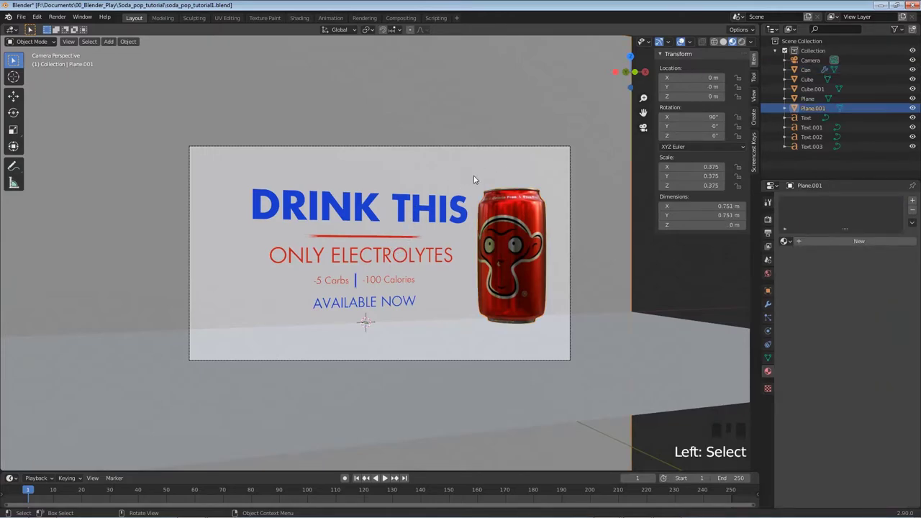
{"action": "left_click", "coordinate": [912, 108]}
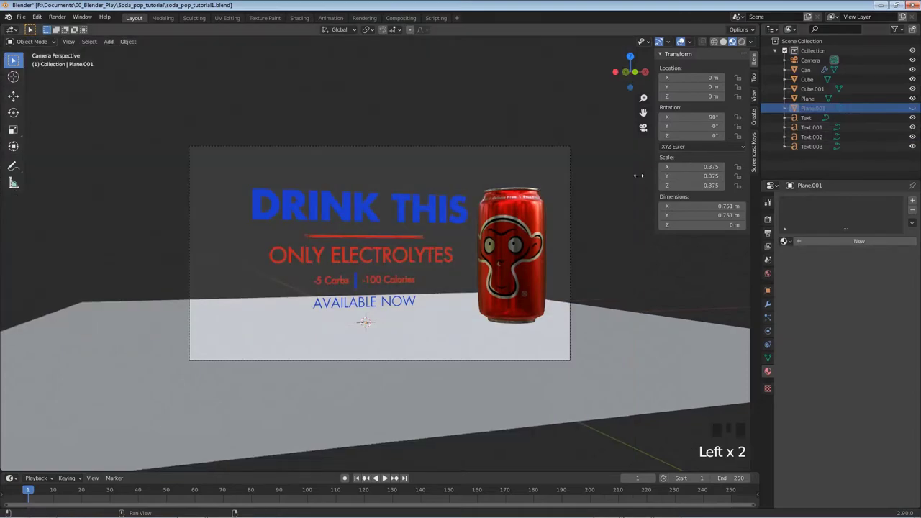
{"action": "left_click", "coordinate": [388, 349]}
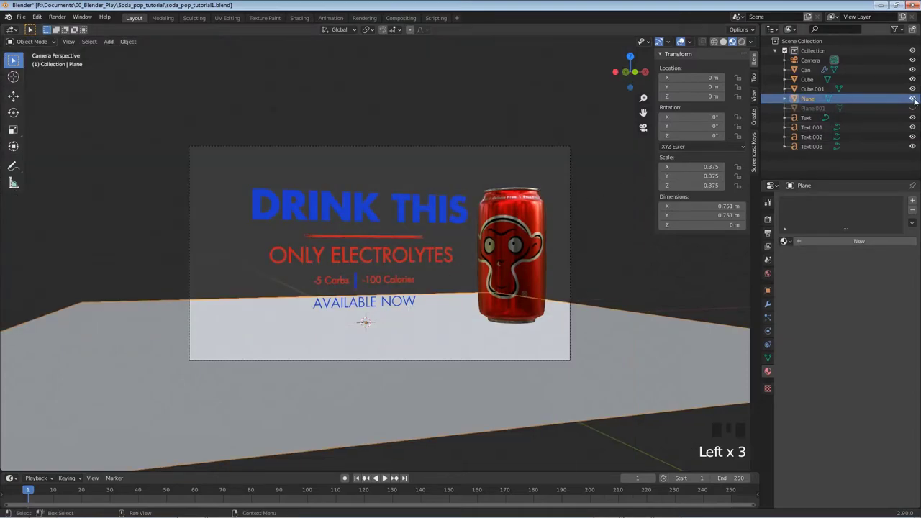
{"action": "left_click", "coordinate": [913, 98]}
{"action": "left_click_drag", "start_coordinate": [232, 161], "coordinate": [456, 332]}
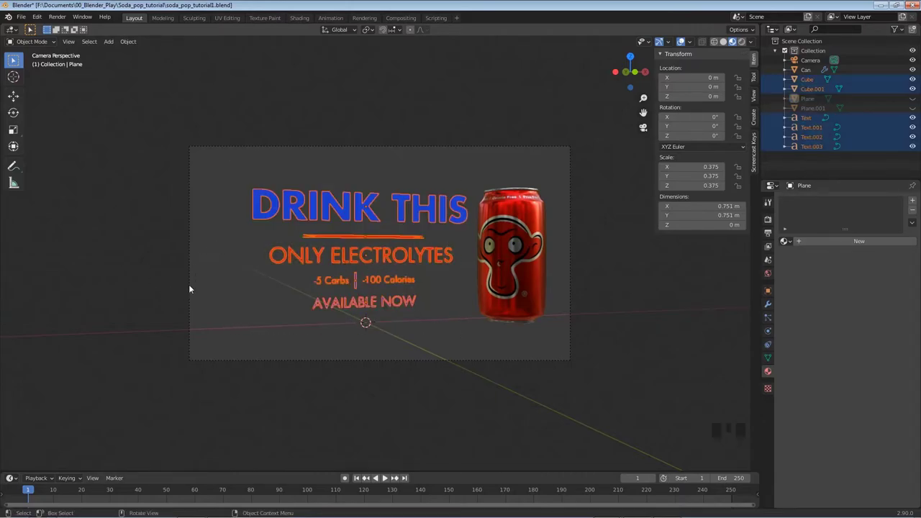
{"action": "left_click_drag", "start_coordinate": [241, 171], "coordinate": [440, 329]}
Unhide the floor and back wall and move the selected text and divider bars up about 0.012 m along global Z.
{"action": "left_click", "coordinate": [912, 98]}
{"action": "left_click", "coordinate": [913, 108]}
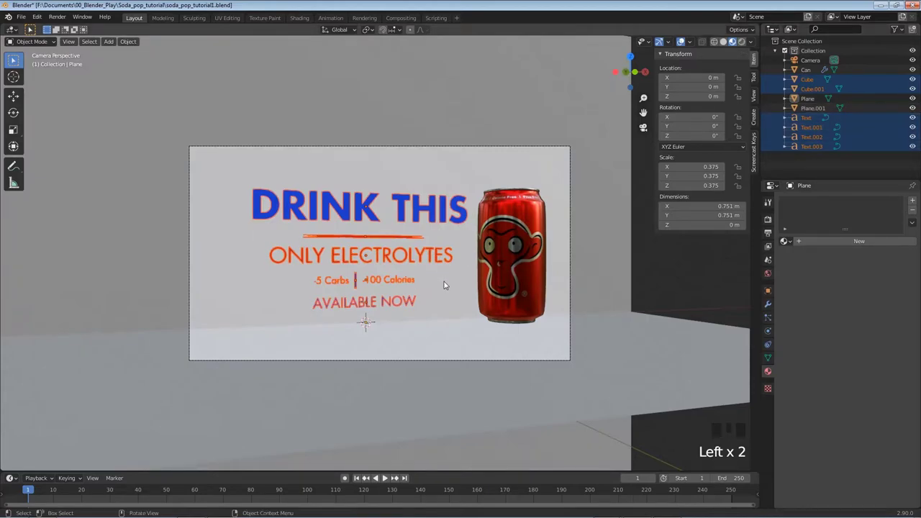
{"action": "key", "text": "g"}
{"action": "key", "text": "z"}
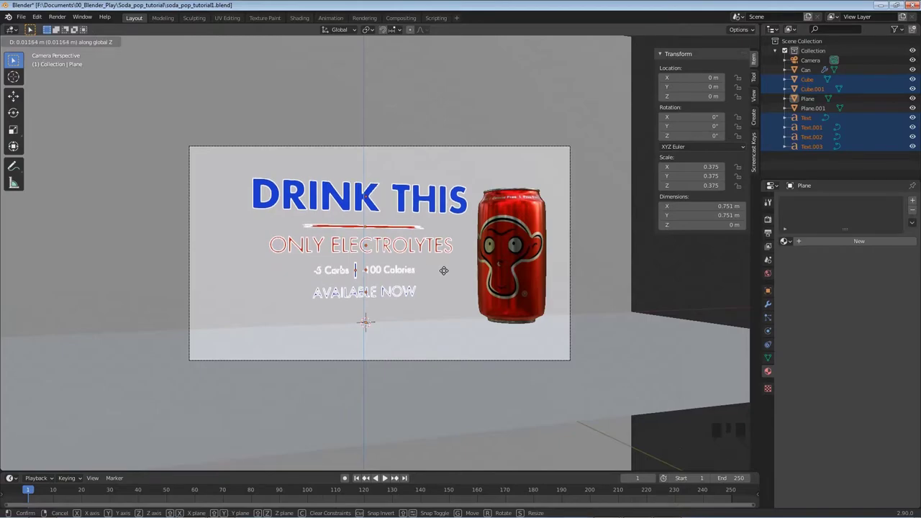
{"action": "left_click", "coordinate": [444, 270]}
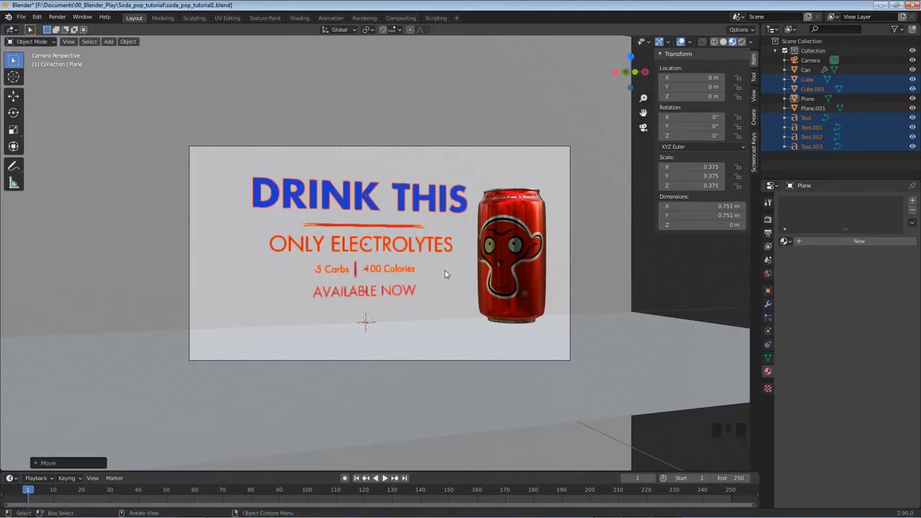
Scale the can down uniformly by about 0.95, to roughly 0.075 m wide and 0.146 m tall.
{"action": "left_click", "coordinate": [525, 245]}
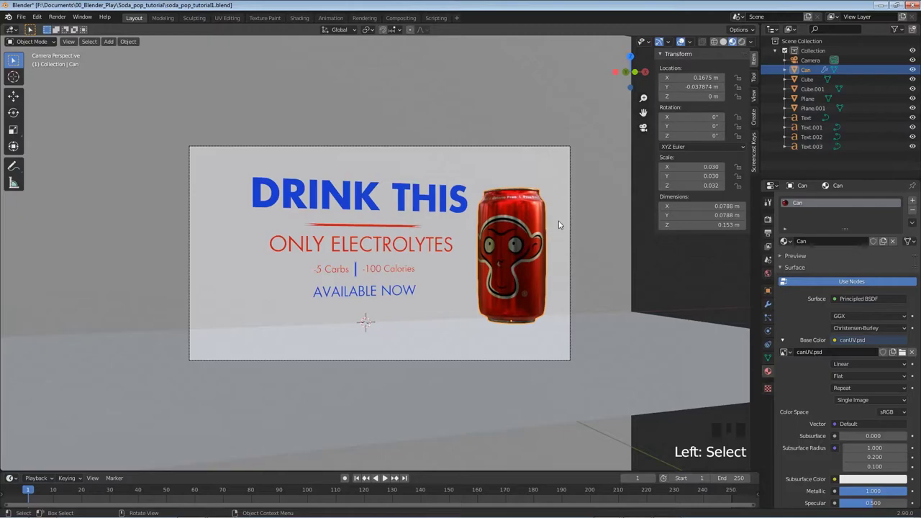
{"action": "key", "text": "s"}
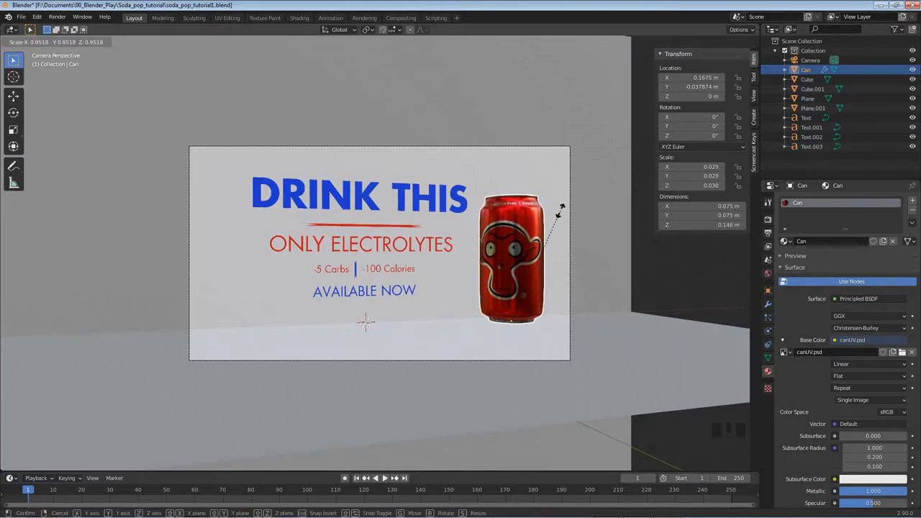
{"action": "left_click", "coordinate": [561, 209]}
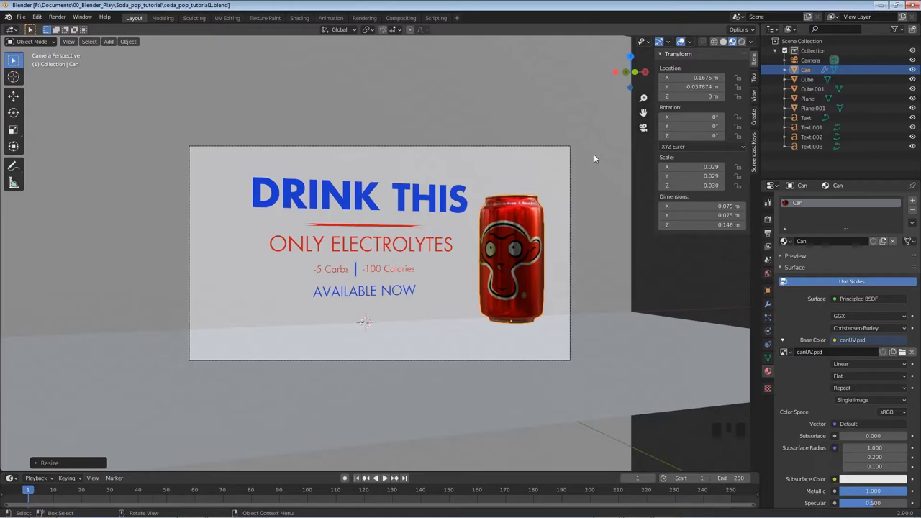
Set the camera's Z rotation to -18.6° to bring the text and can further into the frame.
{"action": "left_click", "coordinate": [814, 63]}
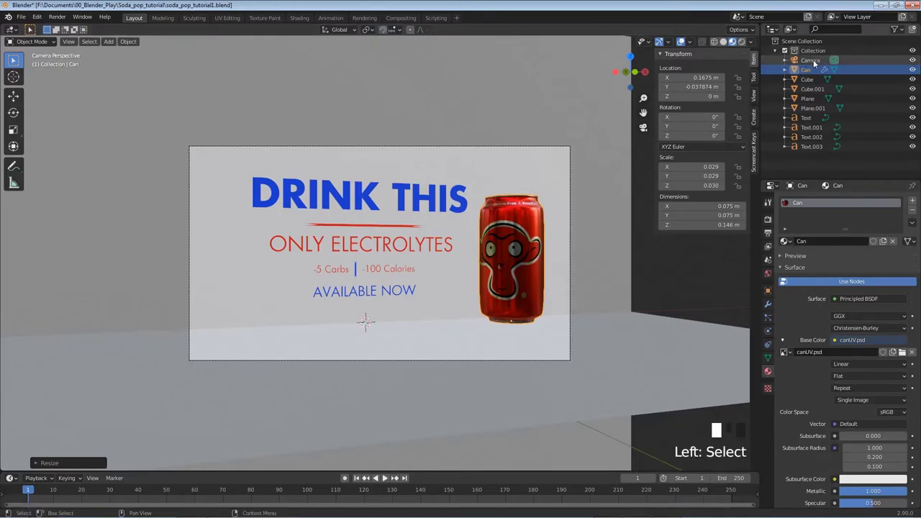
{"action": "left_click", "coordinate": [812, 60]}
{"action": "mouse_move", "coordinate": [723, 136]}
{"action": "left_mouse_down"}
{"action": "mouse_move", "coordinate": [705, 136]}
{"action": "mouse_move", "coordinate": [723, 139]}
{"action": "left_mouse_up"}
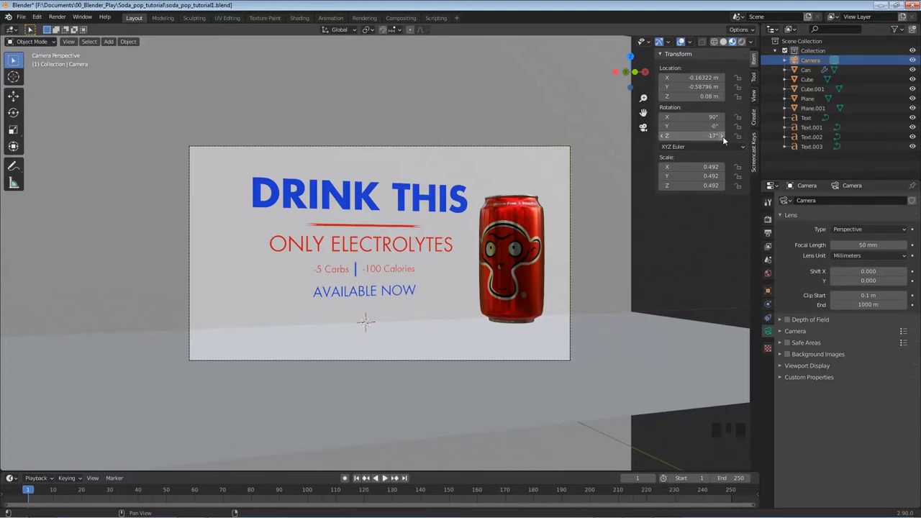
{"action": "left_click", "coordinate": [659, 135]}
{"action": "left_click", "coordinate": [660, 136]}
{"action": "left_click", "coordinate": [660, 136]}
{"action": "left_click", "coordinate": [660, 135]}
{"action": "left_click", "coordinate": [660, 135]}
{"action": "left_click", "coordinate": [660, 136]}
{"action": "left_click", "coordinate": [660, 135]}
{"action": "left_click", "coordinate": [660, 135]}
{"action": "left_click", "coordinate": [660, 135]}
{"action": "left_click", "coordinate": [660, 135]}
{"action": "left_click", "coordinate": [660, 136]}
{"action": "left_click", "coordinate": [660, 135]}
{"action": "left_click", "coordinate": [660, 136]}
{"action": "left_click", "coordinate": [660, 135]}
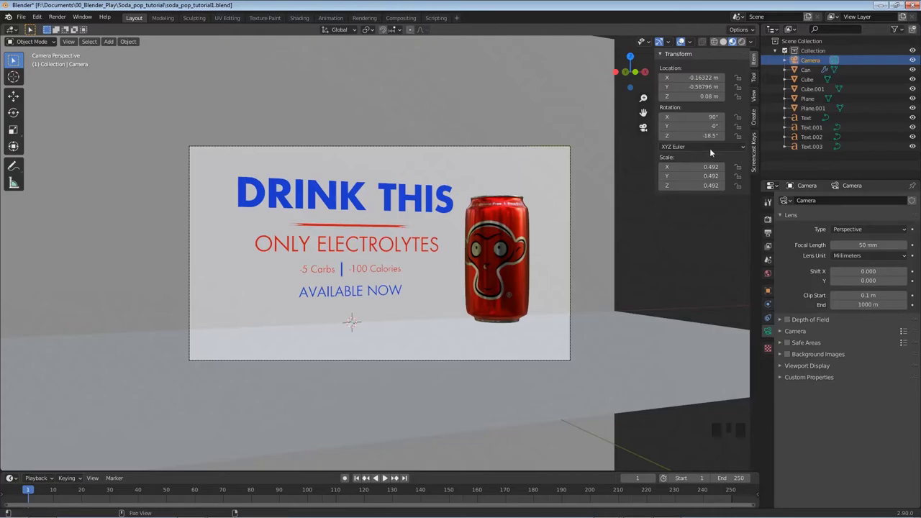
{"action": "left_click", "coordinate": [663, 136]}
{"action": "left_click", "coordinate": [662, 136]}
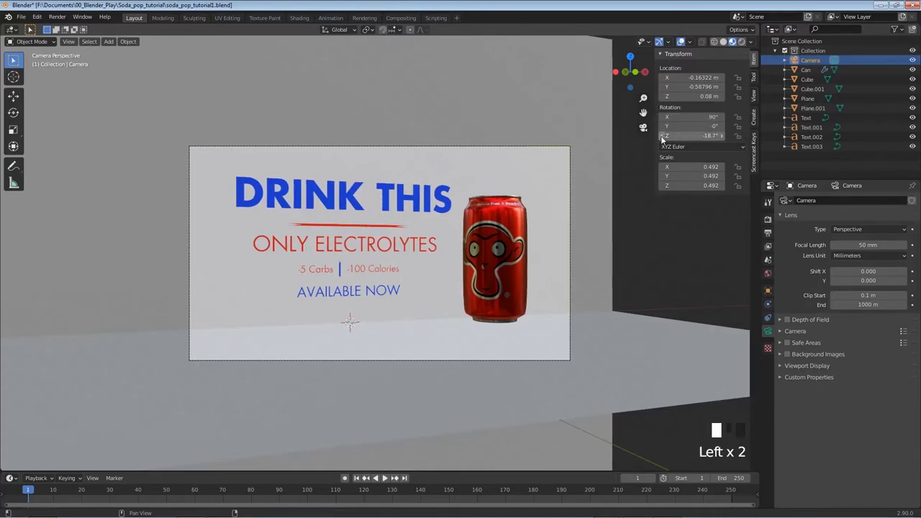
{"action": "left_click", "coordinate": [722, 136]}
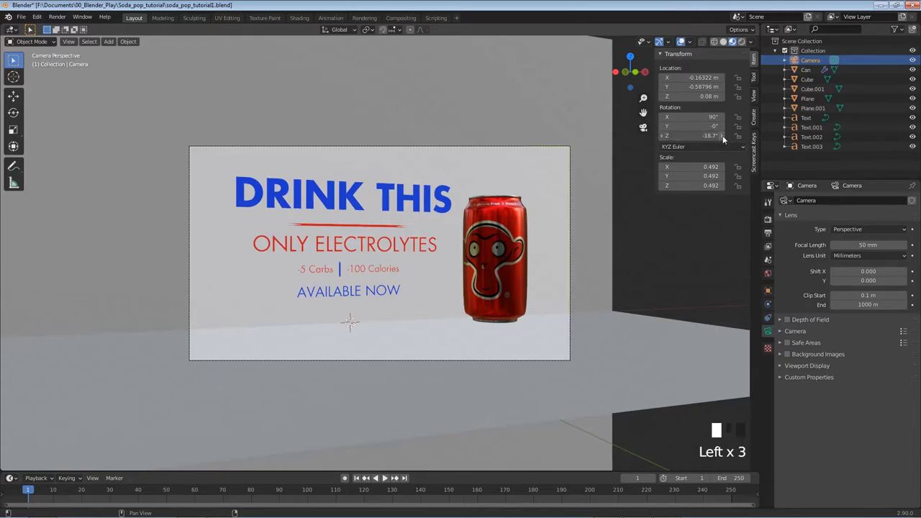
Set the camera's focal length to 56 mm and save the file.
{"action": "left_click", "coordinate": [769, 331]}
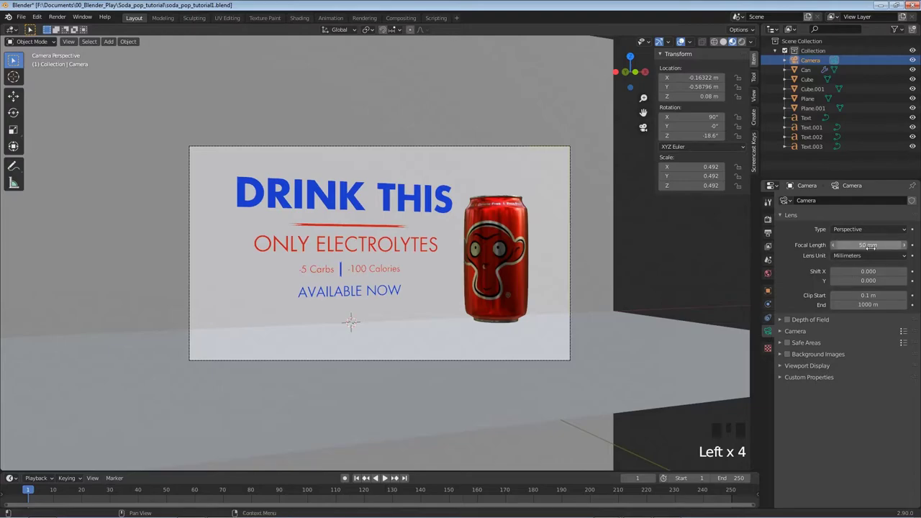
{"action": "left_click", "coordinate": [904, 246]}
{"action": "left_click", "coordinate": [904, 246]}
{"action": "left_click", "coordinate": [904, 246]}
{"action": "left_click", "coordinate": [905, 245]}
{"action": "left_click", "coordinate": [905, 245]}
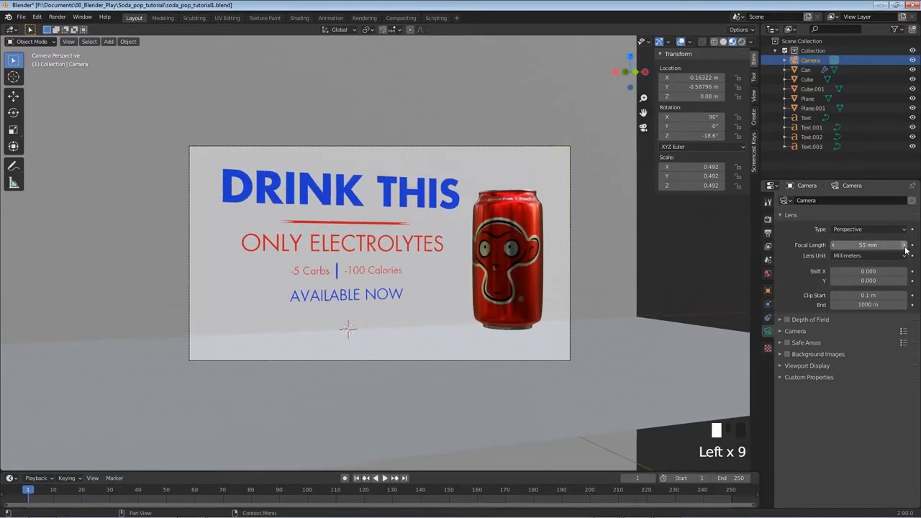
{"action": "left_click", "coordinate": [905, 245]}
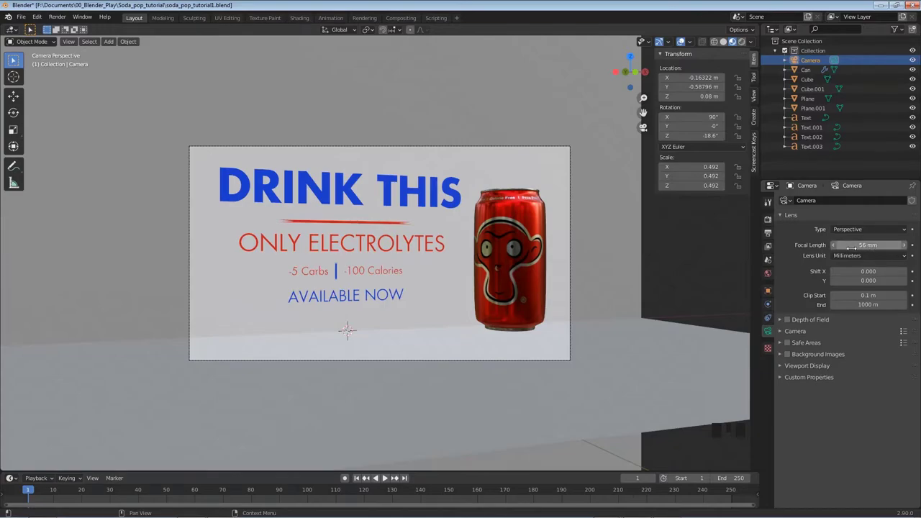
{"action": "key", "text": "ctrl+s"}
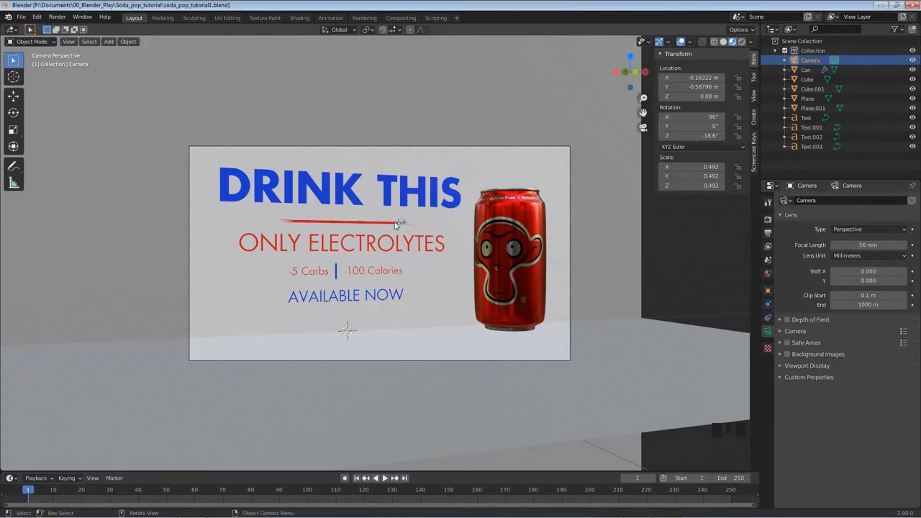
Scale the "ONLY ELECTROLYTES" text down uniformly to about 0.024, roughly 0.176 m wide.
{"action": "left_click", "coordinate": [372, 246]}
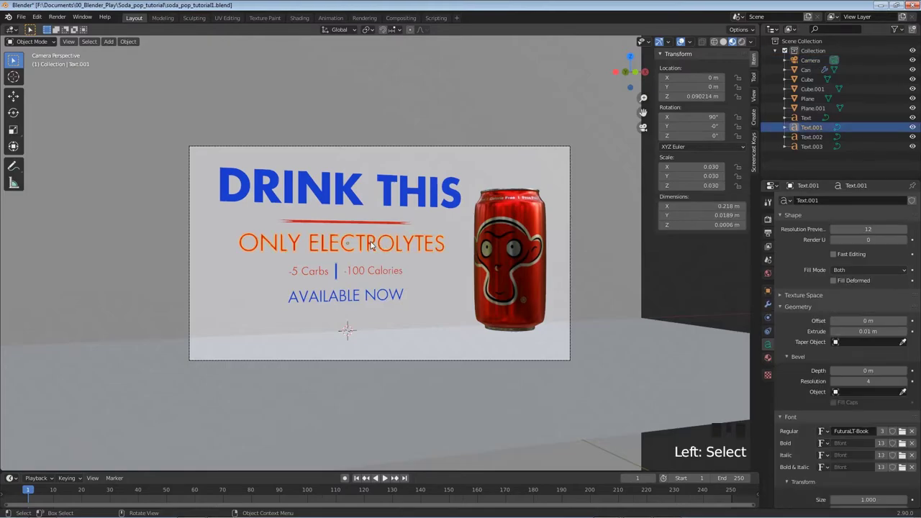
{"action": "key", "text": "s"}
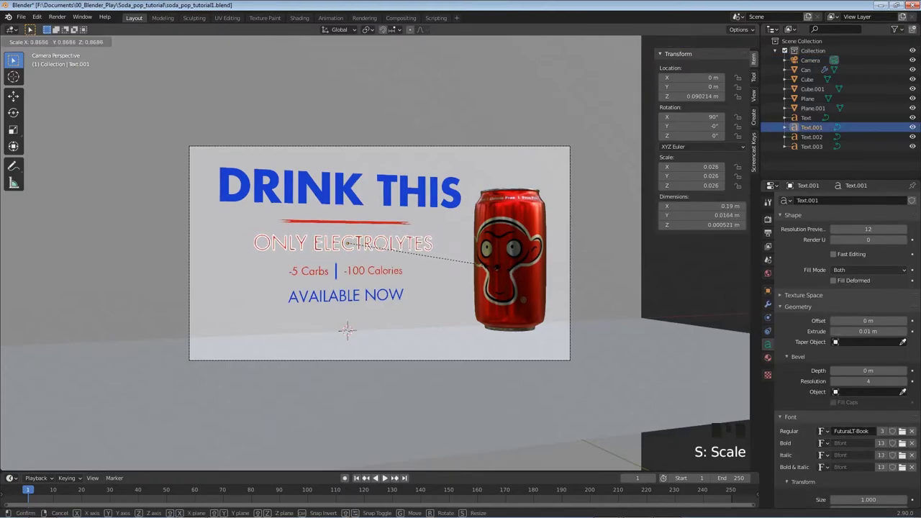
{"action": "left_click", "coordinate": [481, 268]}
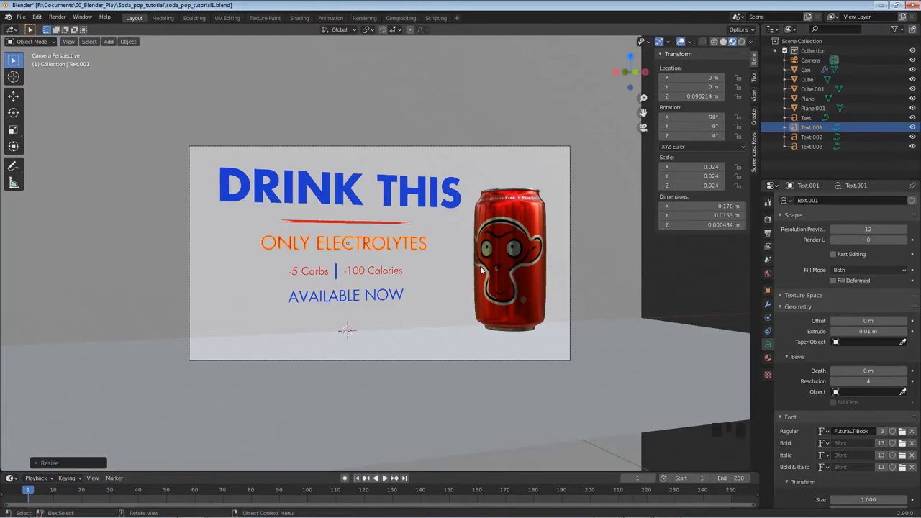
Scale the "DRINK THIS" text down to about 0.055 and lower it along global Z to about 0.138 m.
{"action": "left_click", "coordinate": [409, 195]}
{"action": "key", "text": "s"}
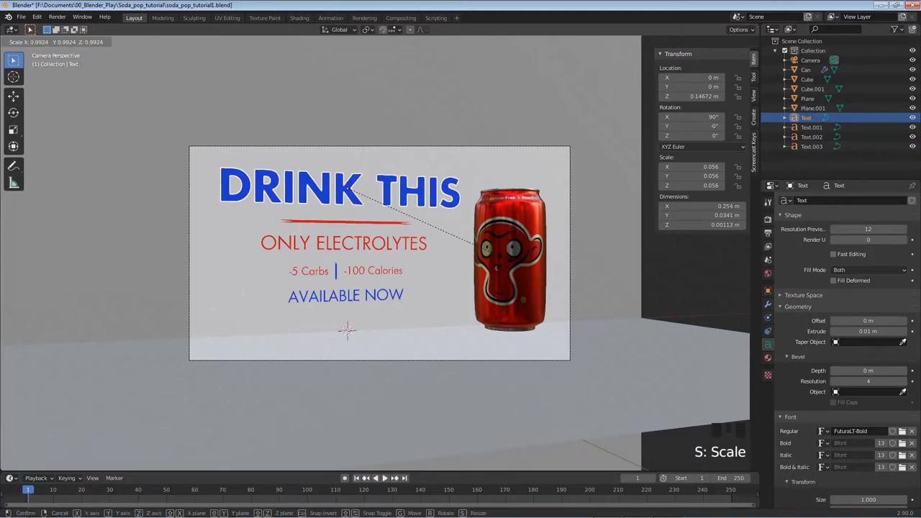
{"action": "left_click", "coordinate": [502, 263]}
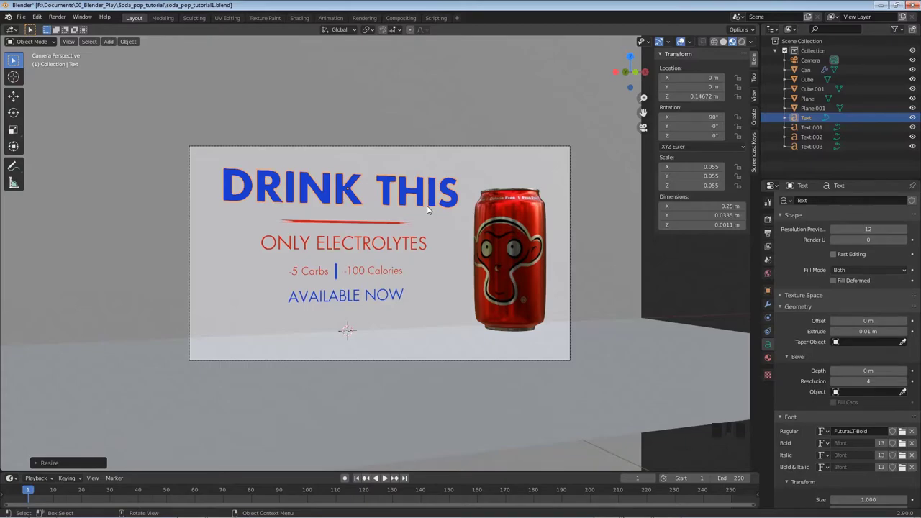
{"action": "key", "text": "g"}
{"action": "key", "text": "z"}
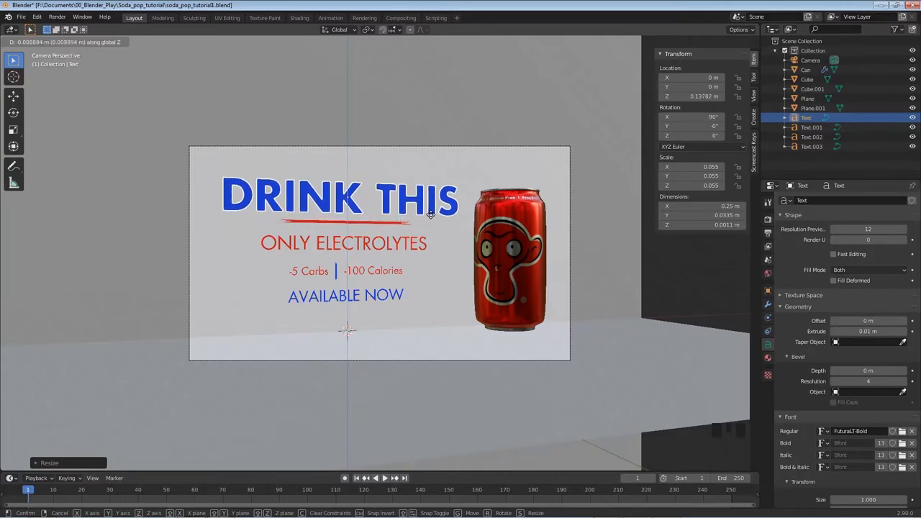
{"action": "left_click", "coordinate": [429, 214]}
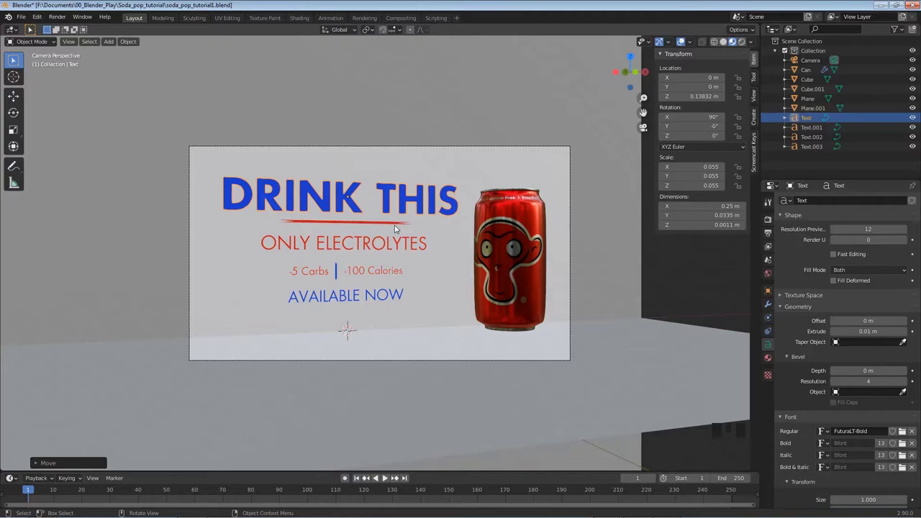
Move the horizontal divider bar down about 0.003 m along global Z, to about 0.109 m.
{"action": "left_click", "coordinate": [395, 229]}
{"action": "key", "text": "g"}
{"action": "key", "text": "z"}
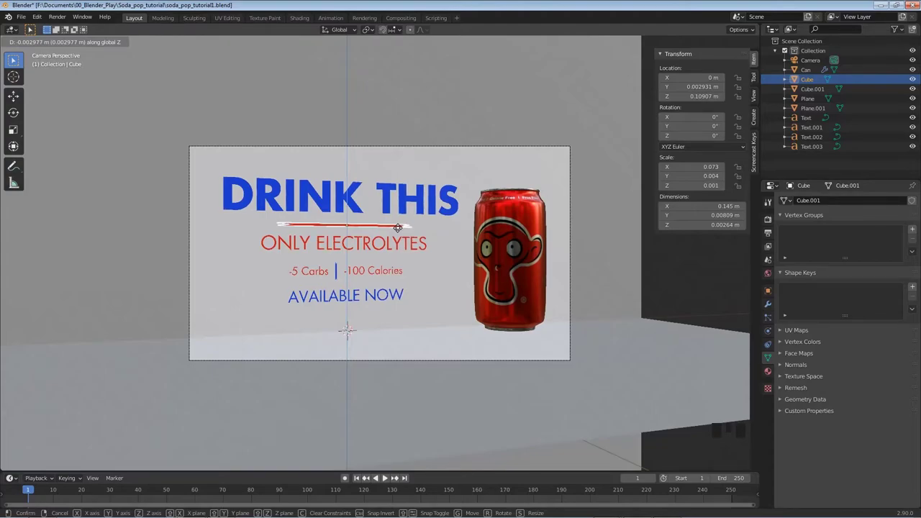
{"action": "left_click", "coordinate": [397, 227]}
Lower the "ONLY ELECTROLYTES" text about 0.005 m and the horizontal divider bar about 0.006 m along global Z.
{"action": "left_click", "coordinate": [368, 245]}
{"action": "key", "text": "g"}
{"action": "key", "text": "z"}
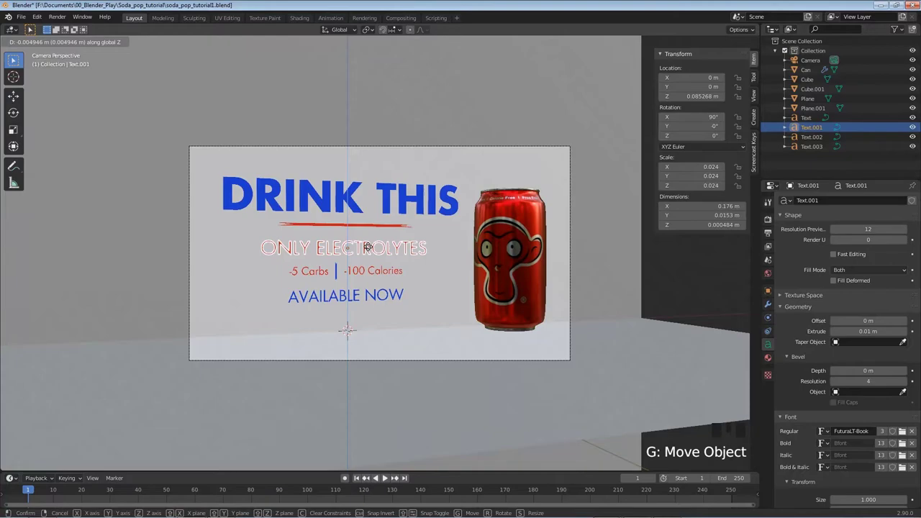
{"action": "left_click", "coordinate": [368, 242]}
{"action": "left_click", "coordinate": [370, 229]}
{"action": "key", "text": "g"}
{"action": "key", "text": "z"}
{"action": "left_click", "coordinate": [372, 232]}
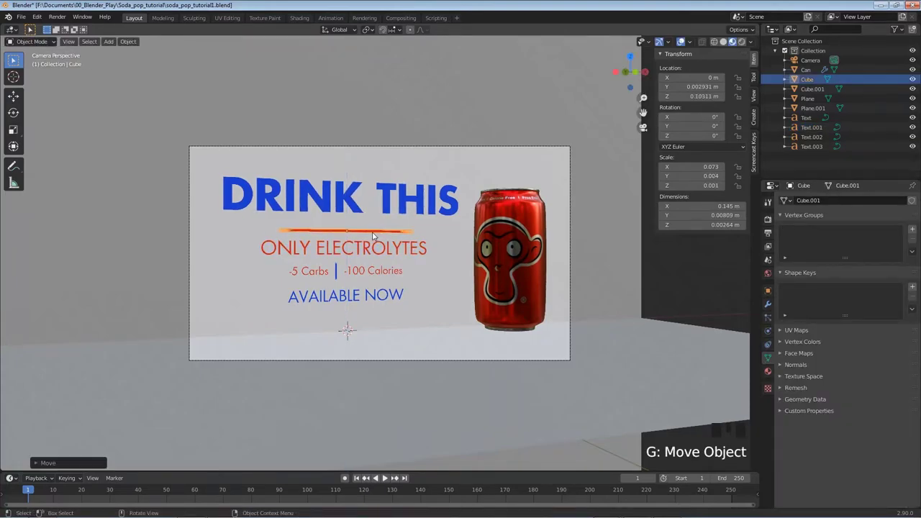
Move the horizontal divider bar up along global Z to about 0.109 m, closer to the "DRINK THIS" text.
{"action": "left_click", "coordinate": [349, 199]}
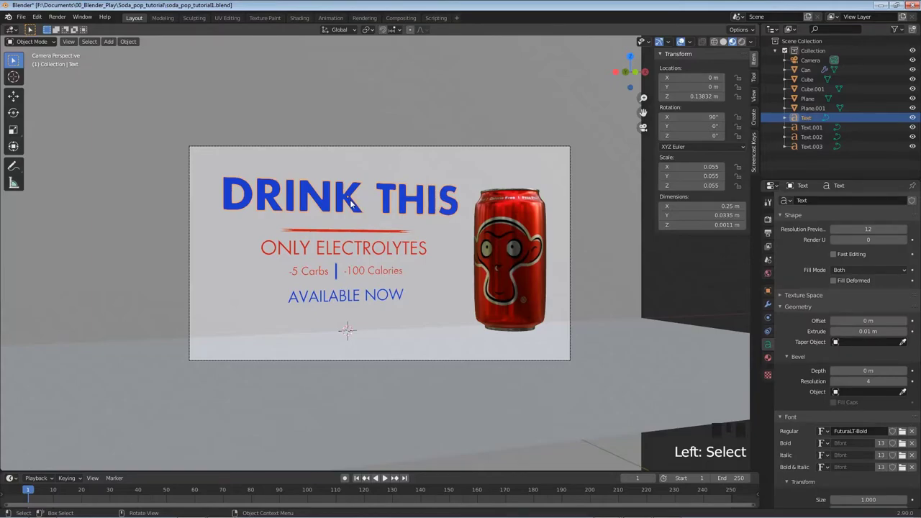
{"action": "left_click", "coordinate": [371, 232]}
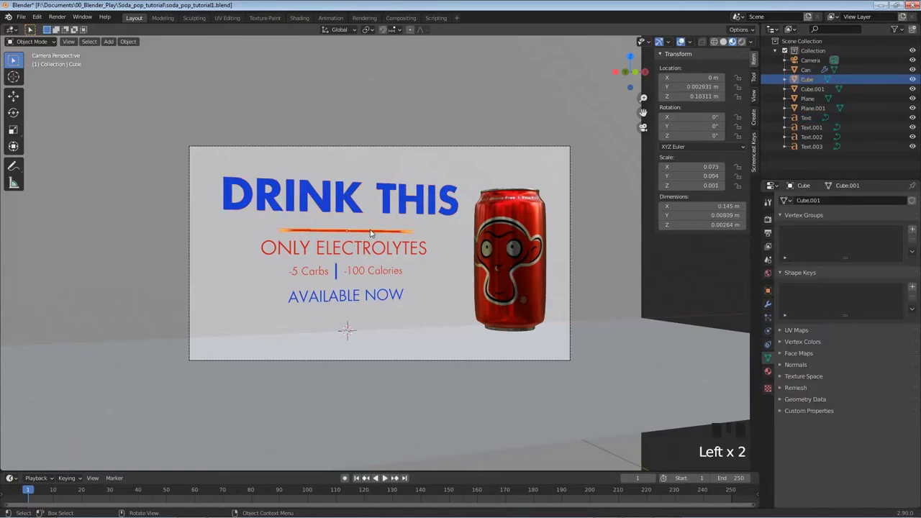
{"action": "key", "text": "g"}
{"action": "key", "text": "z"}
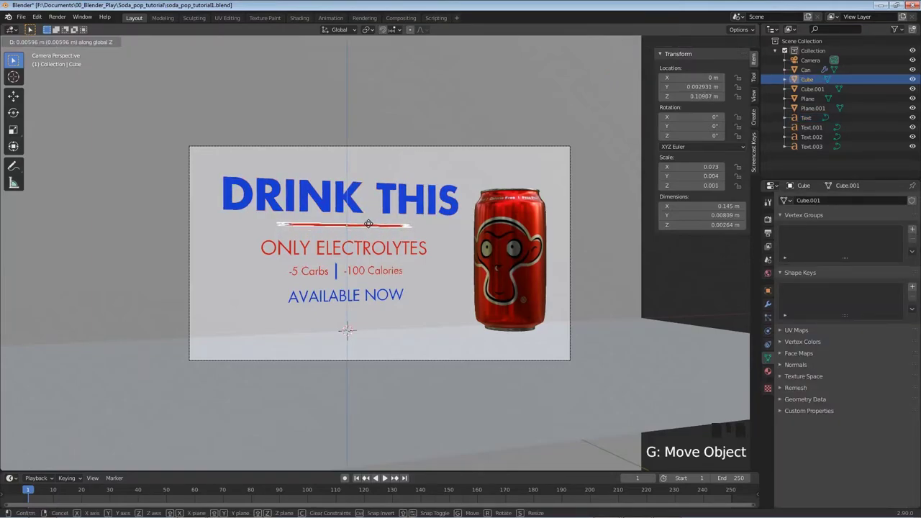
{"action": "left_click", "coordinate": [368, 224]}
Move the "ONLY ELECTROLYTES" text up along global Z to about 0.089 m and deselect everything.
{"action": "left_click", "coordinate": [365, 247]}
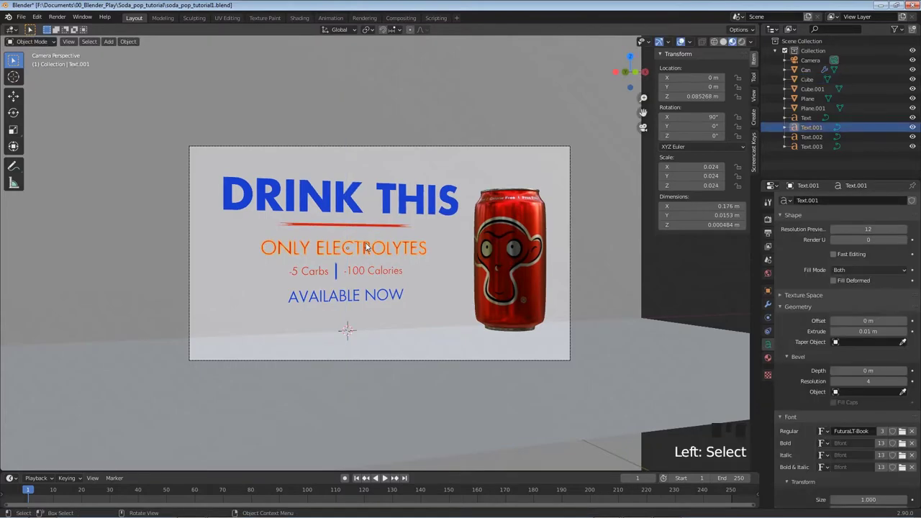
{"action": "key", "text": "g"}
{"action": "key", "text": "z"}
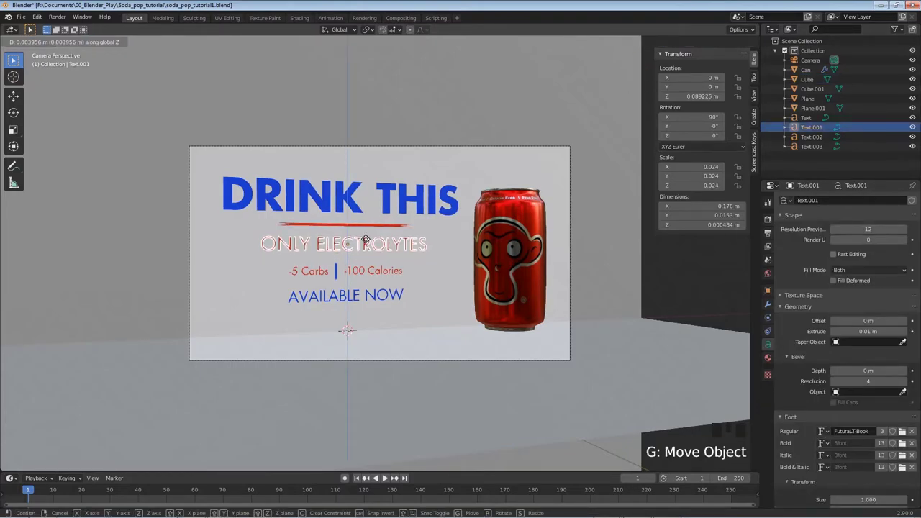
{"action": "left_click", "coordinate": [365, 240]}
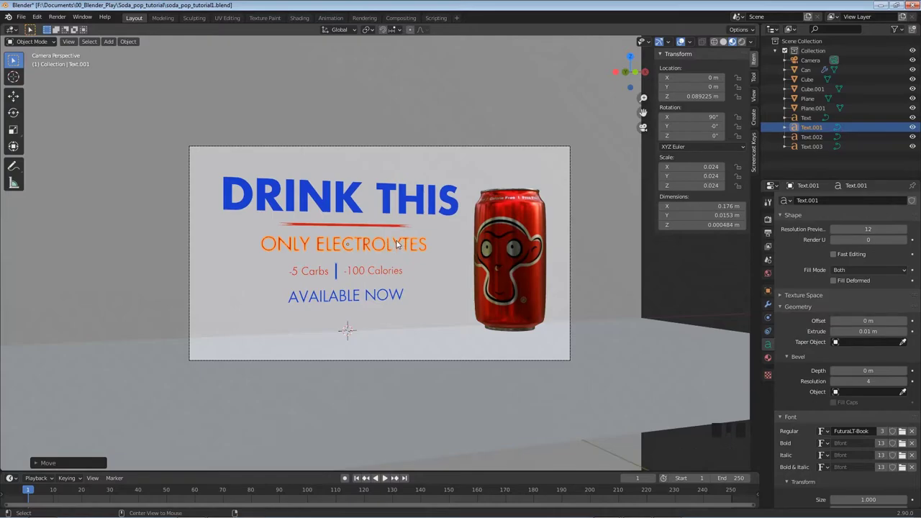
{"action": "key", "text": "alt+a"}
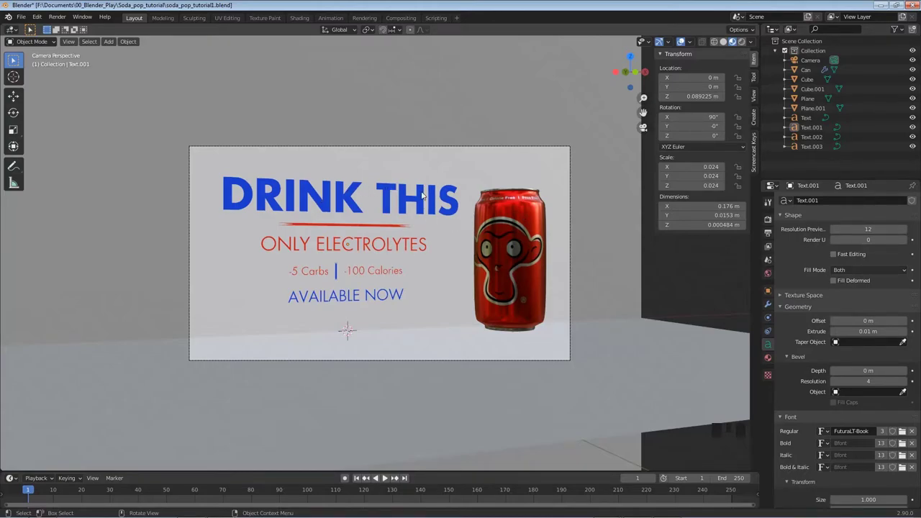
Move the "DRINK THIS" text up along global Z to about 0.14 m and save the file.
{"action": "left_click", "coordinate": [351, 202]}
{"action": "key", "text": "g"}
{"action": "key", "text": "z"}
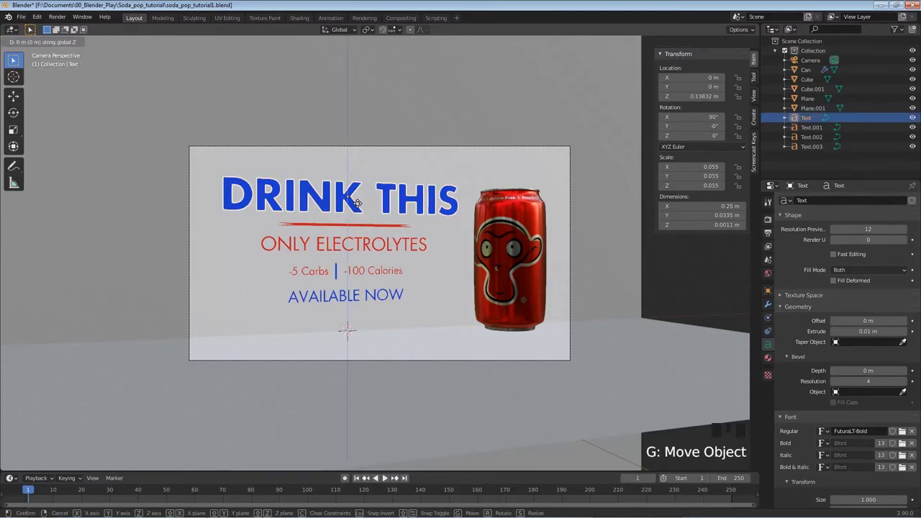
{"action": "left_click", "coordinate": [357, 203]}
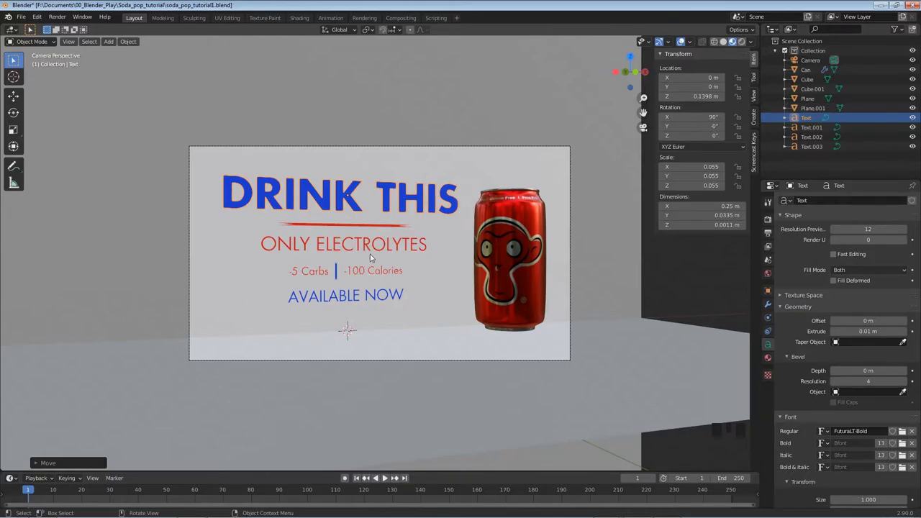
{"action": "key", "text": "ctrl+s"}
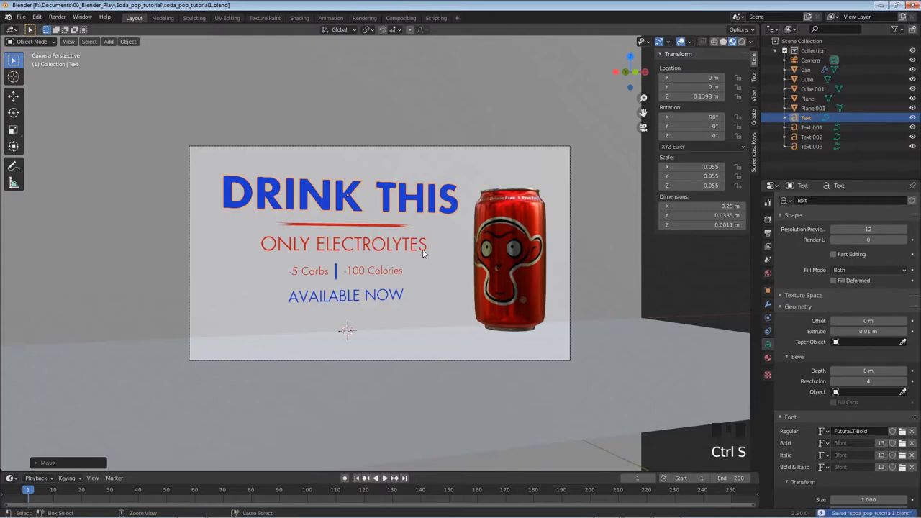
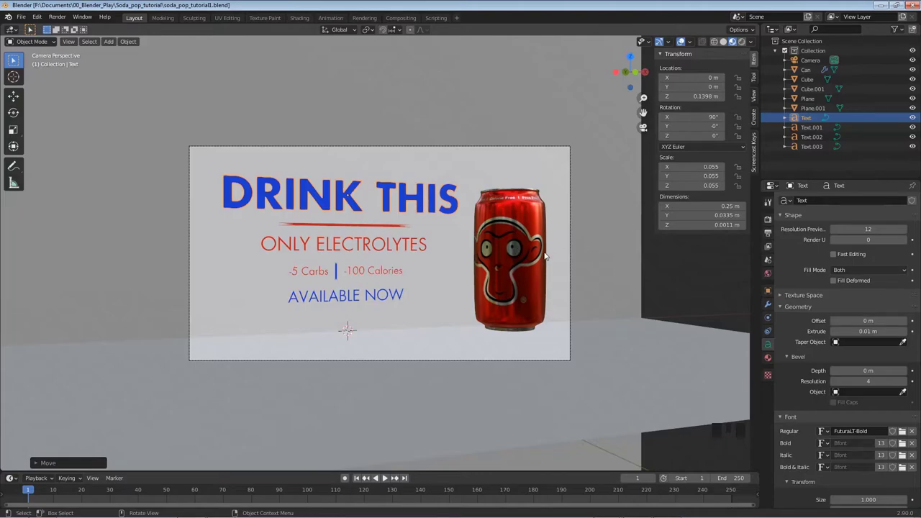
Enable Ambient Occlusion in the scene's Eevee render settings.
{"action": "left_click", "coordinate": [769, 219]}
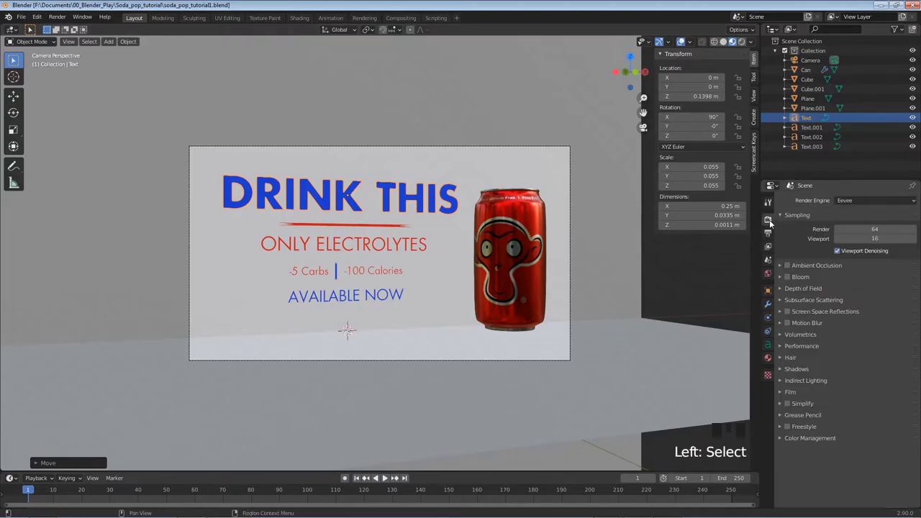
{"action": "left_click", "coordinate": [787, 266]}
{"action": "left_click", "coordinate": [787, 265]}
{"action": "left_click", "coordinate": [788, 266]}
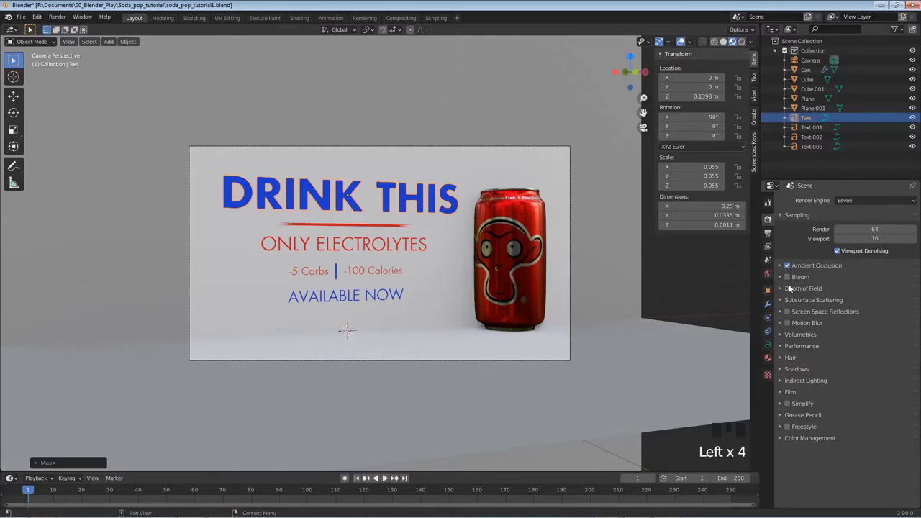
Enable Screen Space Reflections with Refraction on and Half Res Trace off.
{"action": "left_click", "coordinate": [787, 312]}
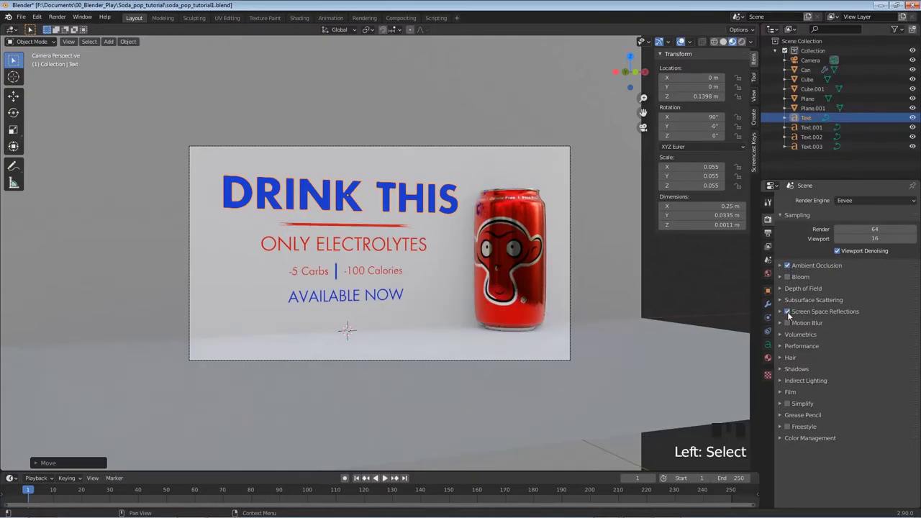
{"action": "left_click", "coordinate": [781, 311]}
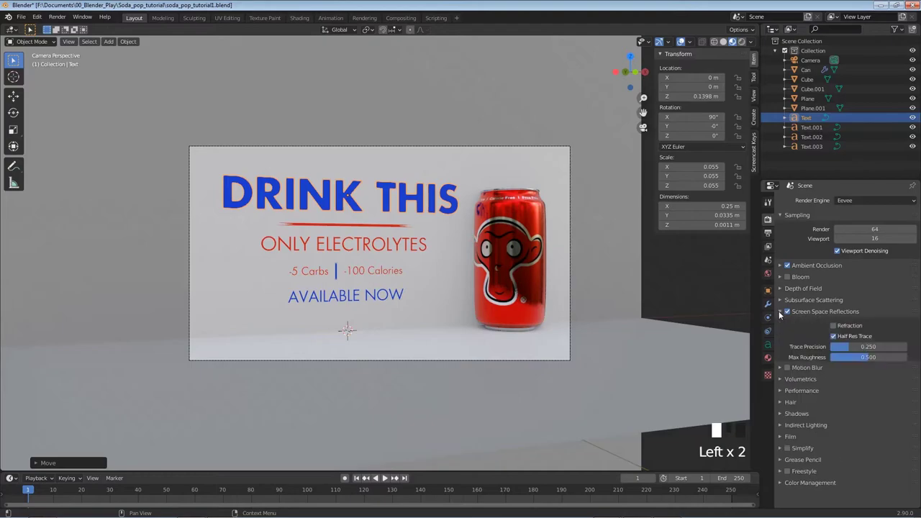
{"action": "left_click", "coordinate": [833, 326]}
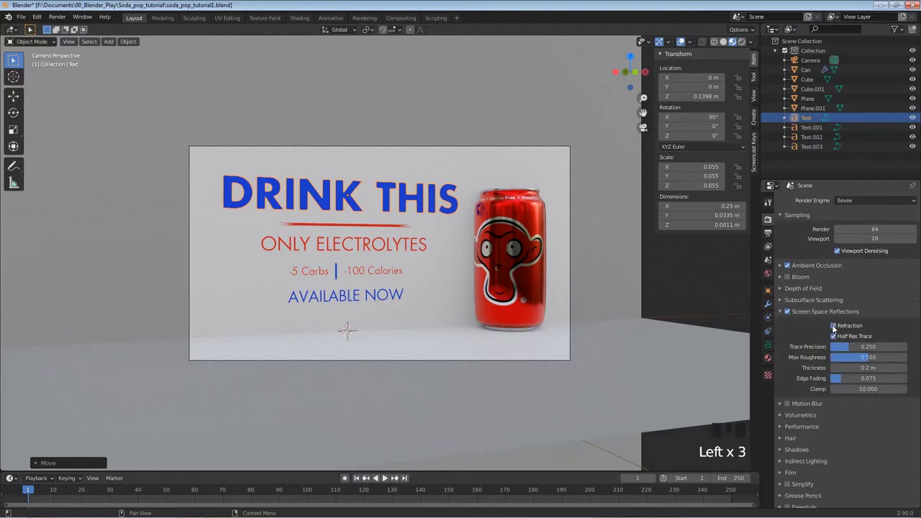
{"action": "left_click", "coordinate": [833, 336]}
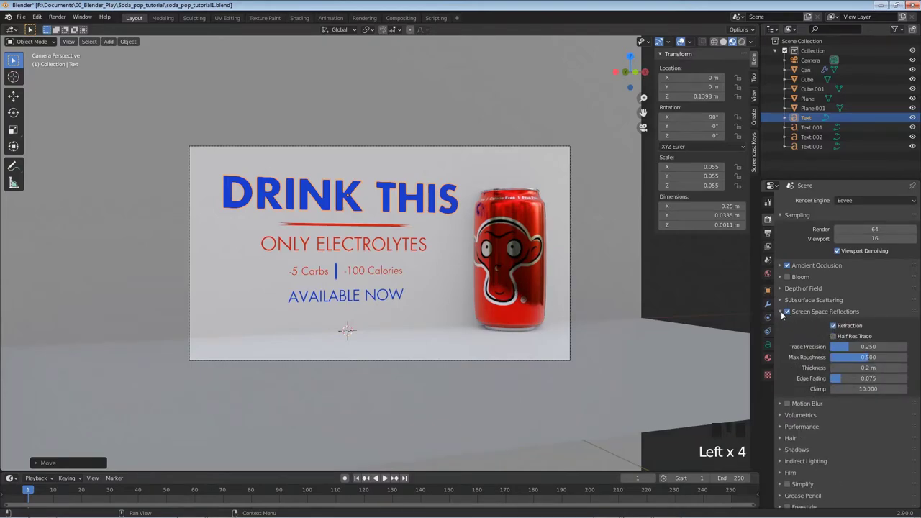
{"action": "left_click", "coordinate": [781, 312]}
Open the Eevee shadow settings.
{"action": "left_click", "coordinate": [794, 370]}
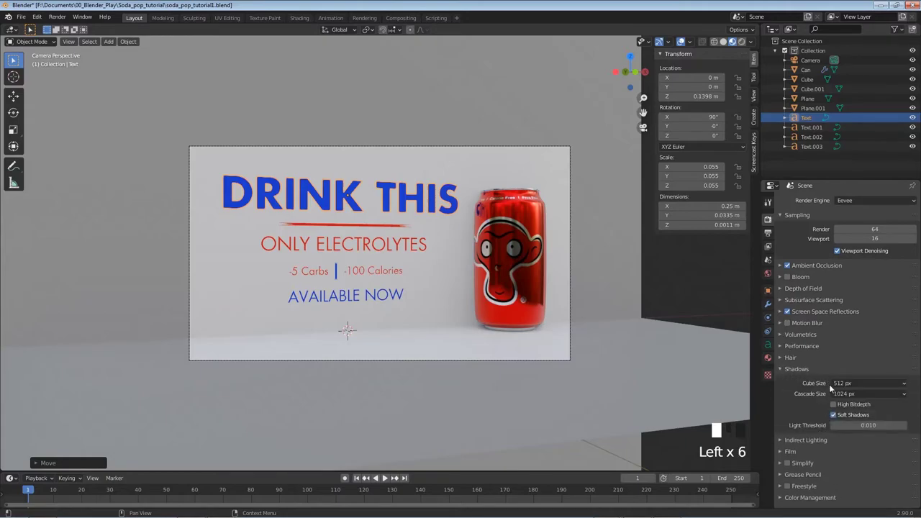
Enable High Bitdepth for the Eevee shadows and save the scene as soda_pop_tutorial2.blend.
{"action": "left_click", "coordinate": [833, 404]}
{"action": "left_click", "coordinate": [788, 370]}
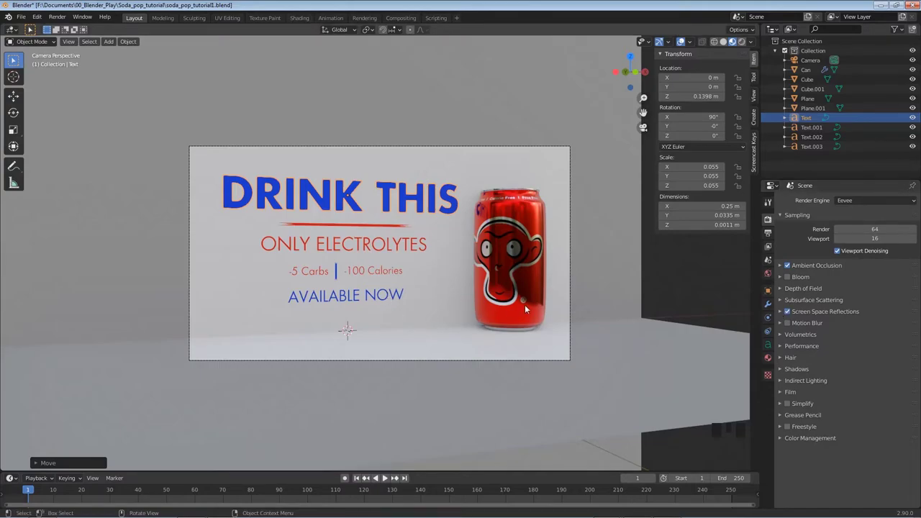
{"action": "key", "text": "ctrl+s"}
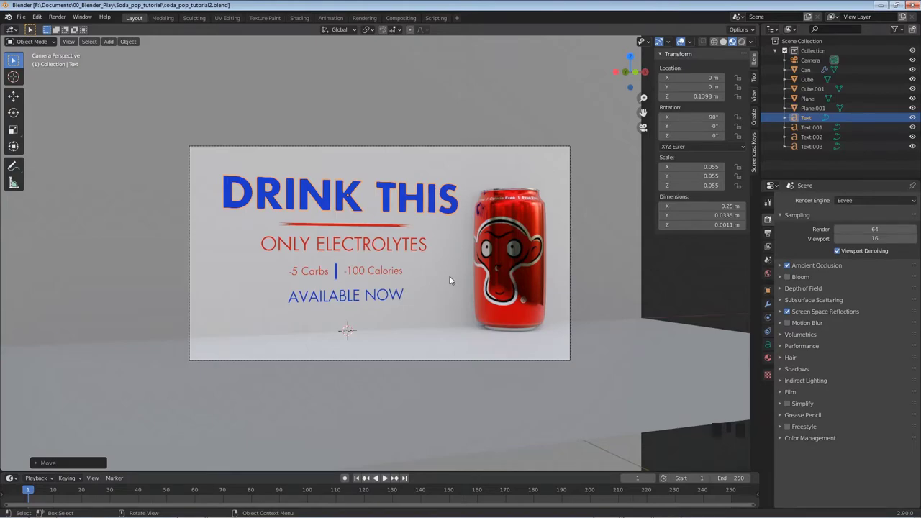
Add a cube at the 3D cursor and scale it down uniformly to about 0.037 m per side.
{"action": "key", "text": "shift+a"}
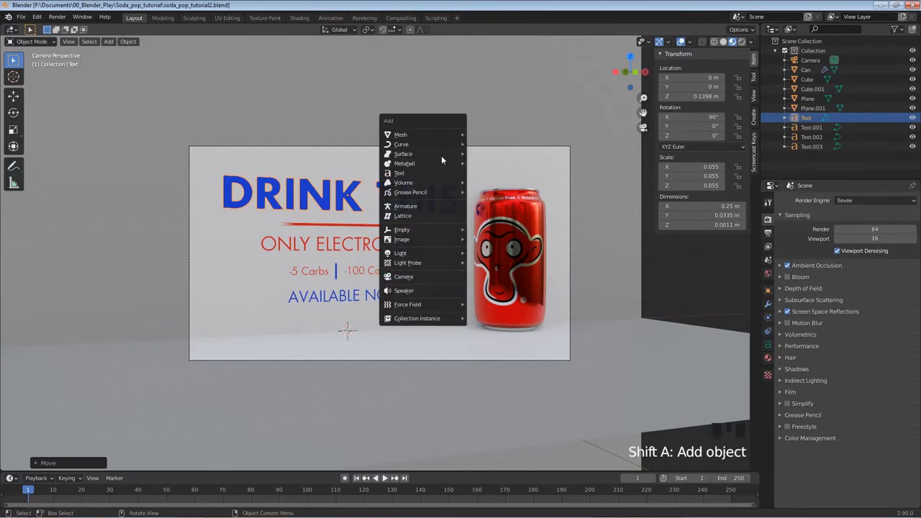
{"action": "mouse_move", "coordinate": [438, 135]}
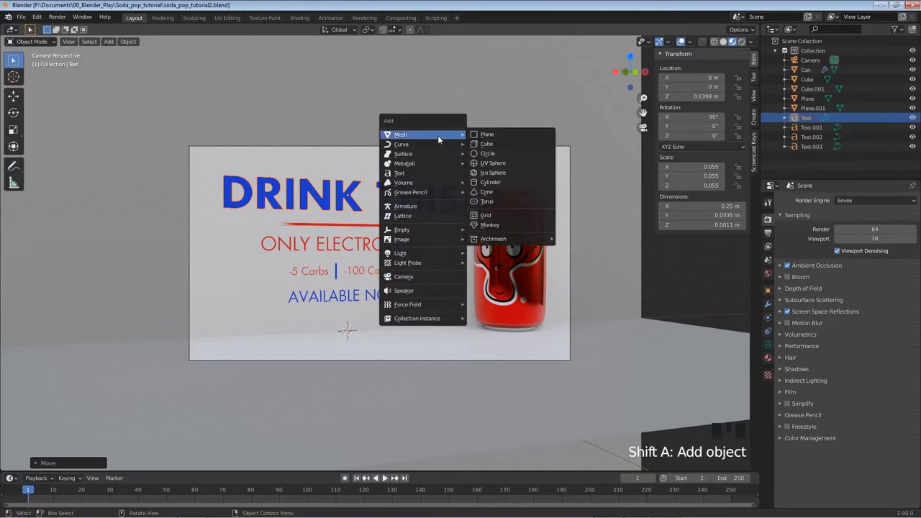
{"action": "left_click", "coordinate": [504, 147]}
{"action": "scroll", "coordinate": [462, 251], "scroll_direction": "down", "scroll_amount": 9}
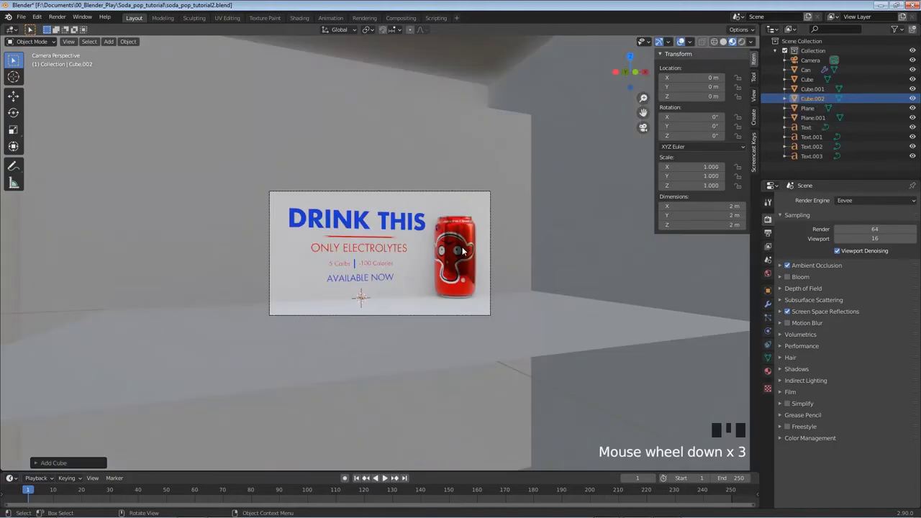
{"action": "key", "text": "s"}
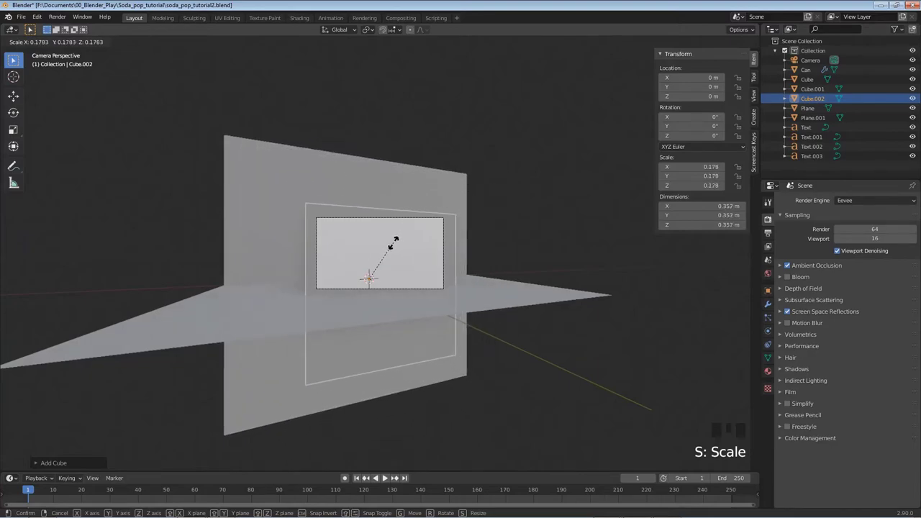
{"action": "left_click", "coordinate": [392, 244]}
{"action": "key", "text": "s"}
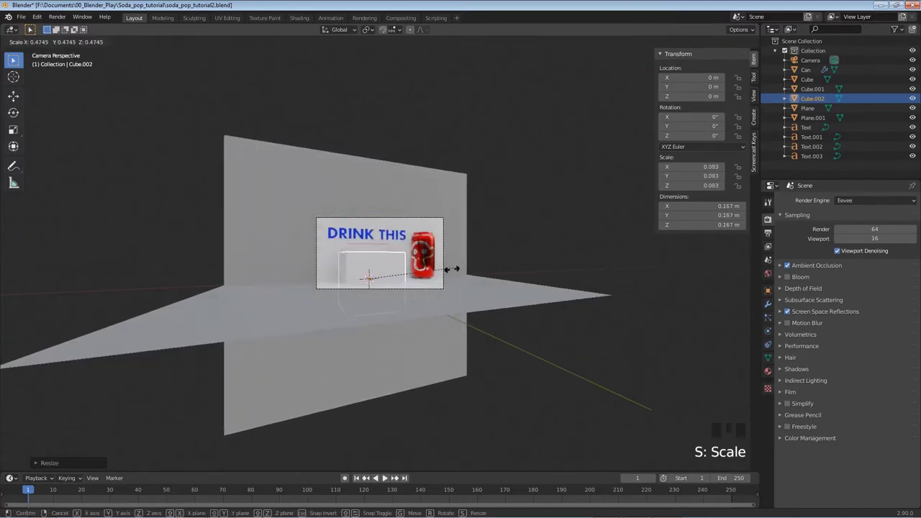
{"action": "left_click", "coordinate": [389, 284]}
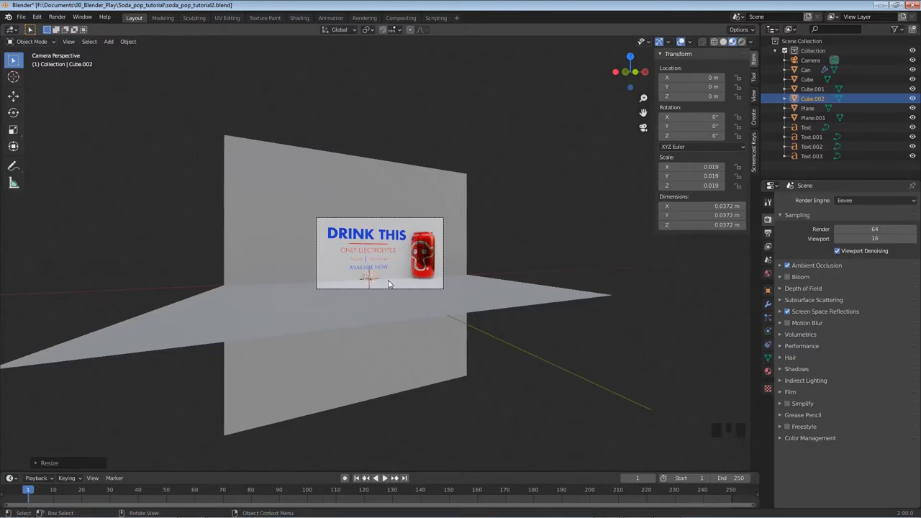
From the front view, shrink the new cube further to about 0.011 m per side.
{"action": "key", "text": "KP_1"}
{"action": "scroll", "coordinate": [399, 314], "scroll_direction": "up", "scroll_amount": 2}
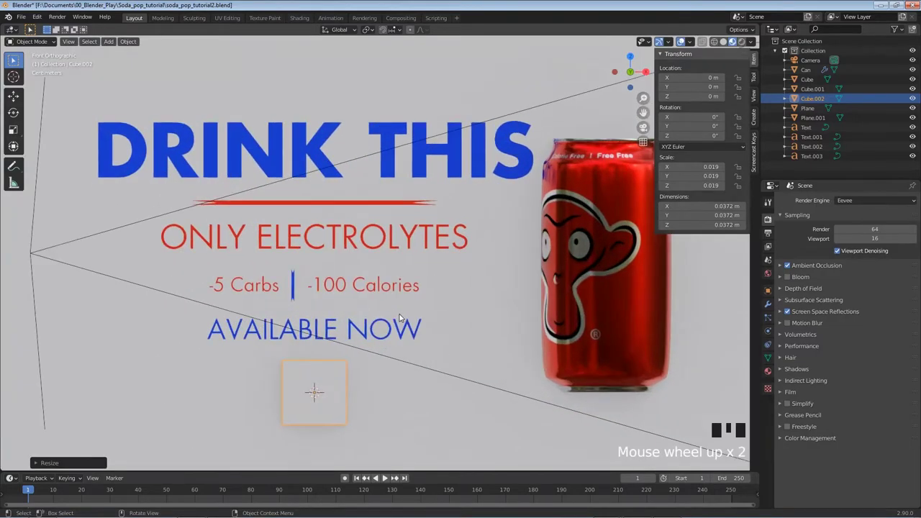
{"action": "middle_click_drag", "start_coordinate": [383, 360], "coordinate": [409, 231], "text": "shift"}
{"action": "key", "text": "s"}
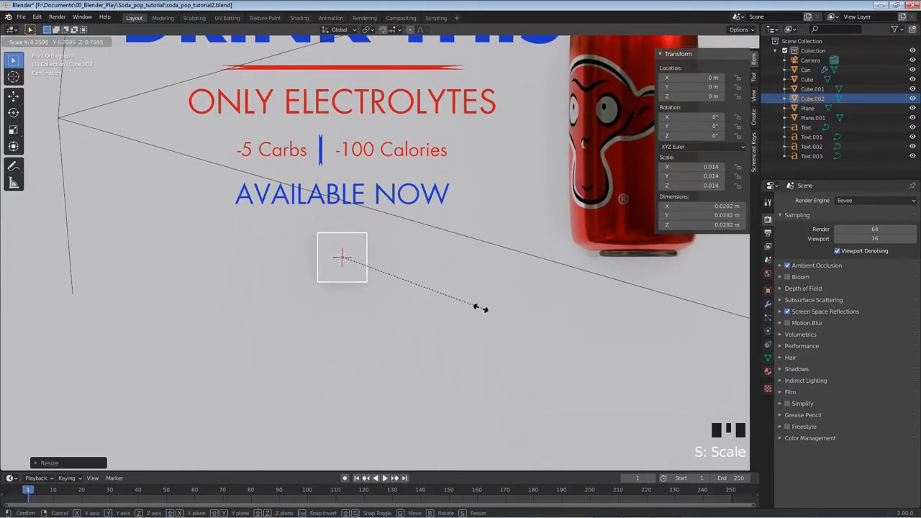
{"action": "left_click", "coordinate": [395, 282]}
Cut the small cube in half with a single centred loop cut running parallel to the back wall.
{"action": "middle_click_drag", "start_coordinate": [347, 262], "coordinate": [394, 278]}
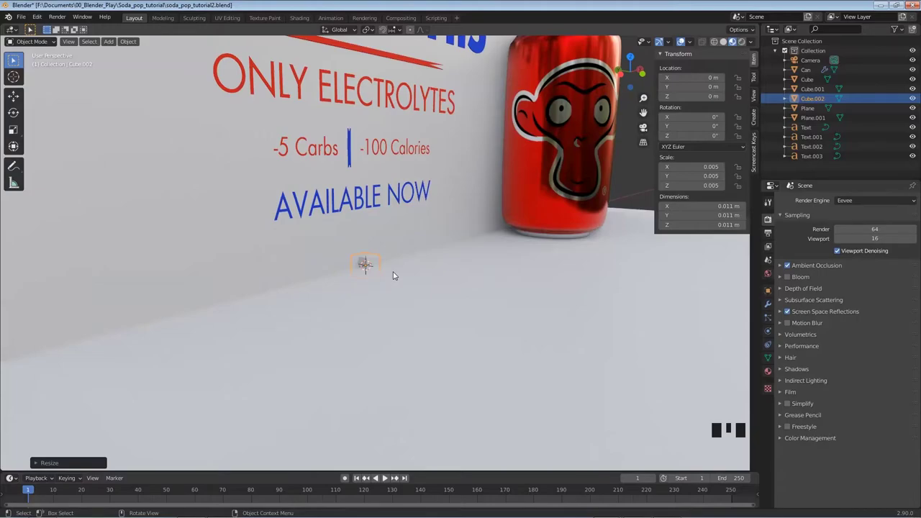
{"action": "key", "text": "Tab"}
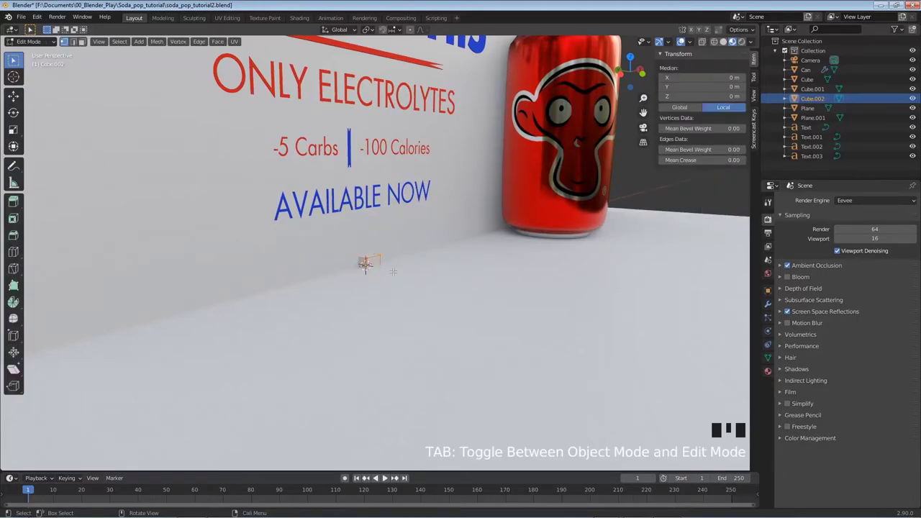
{"action": "scroll", "coordinate": [355, 274], "scroll_direction": "up", "scroll_amount": 6}
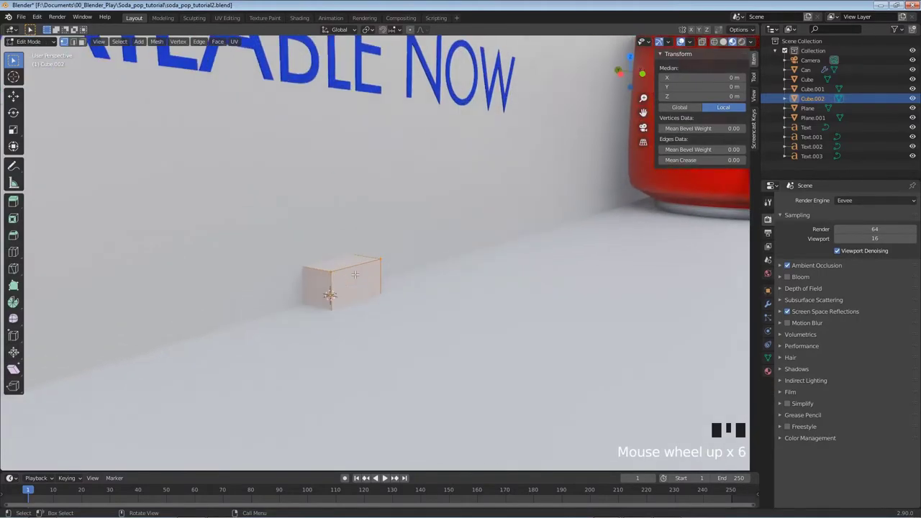
{"action": "key", "text": "ctrl"}
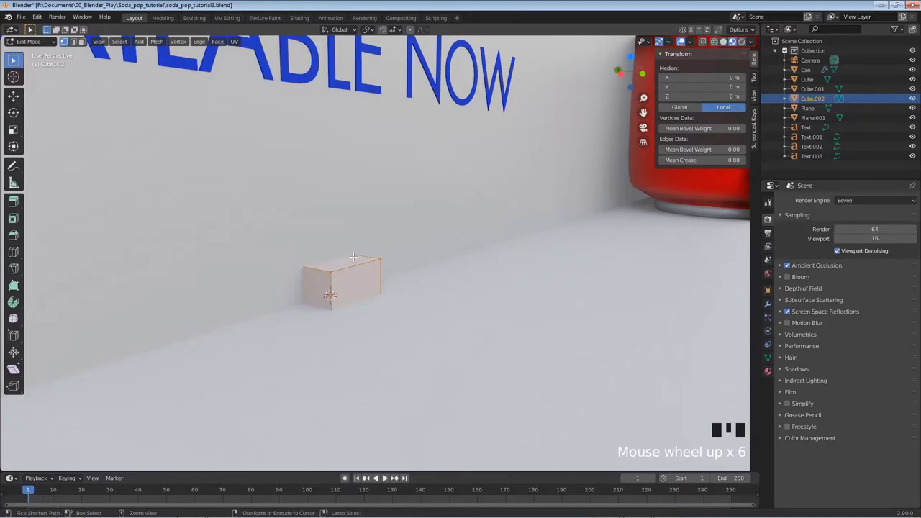
{"action": "key", "text": "ctrl+r"}
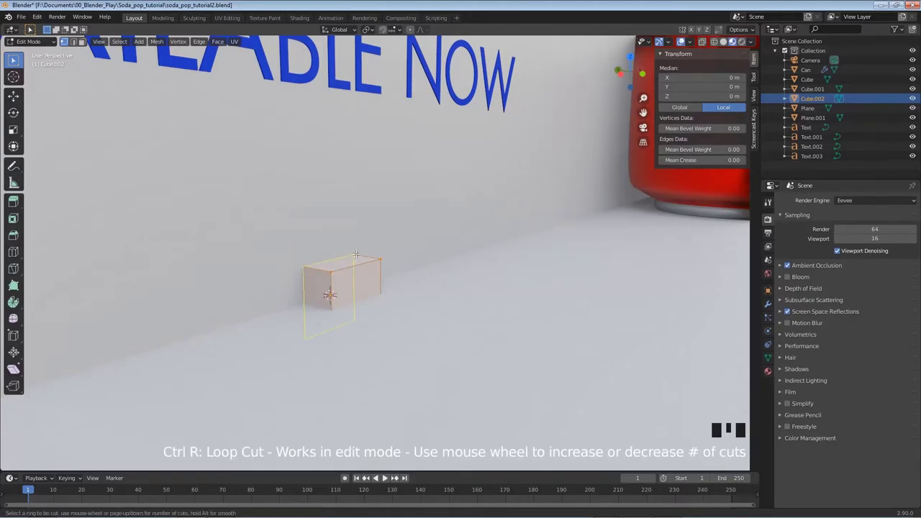
{"action": "left_click", "coordinate": [356, 254]}
{"action": "right_click", "coordinate": [356, 254]}
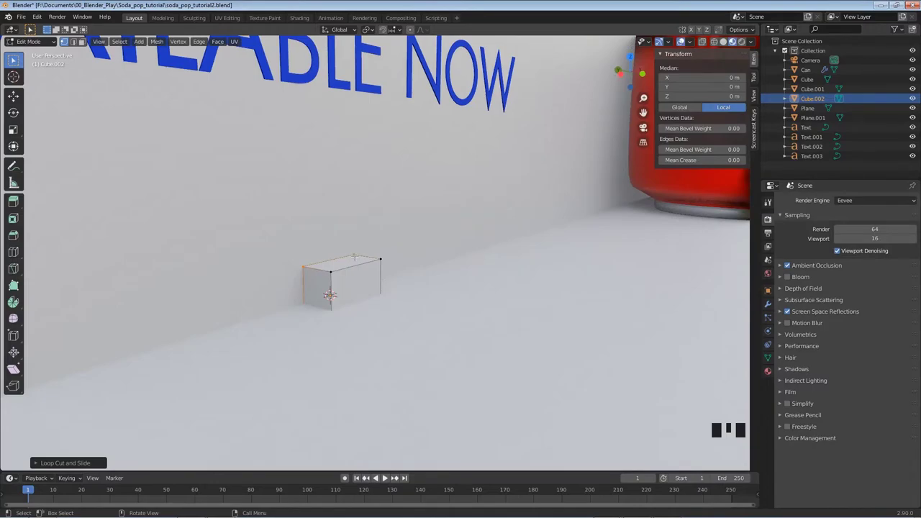
In wireframe shading, delete the four outer vertices of the cube's half on the wall side, at local Y 1 m.
{"action": "middle_click_drag", "start_coordinate": [316, 270], "coordinate": [368, 268]}
{"action": "key", "text": "z"}
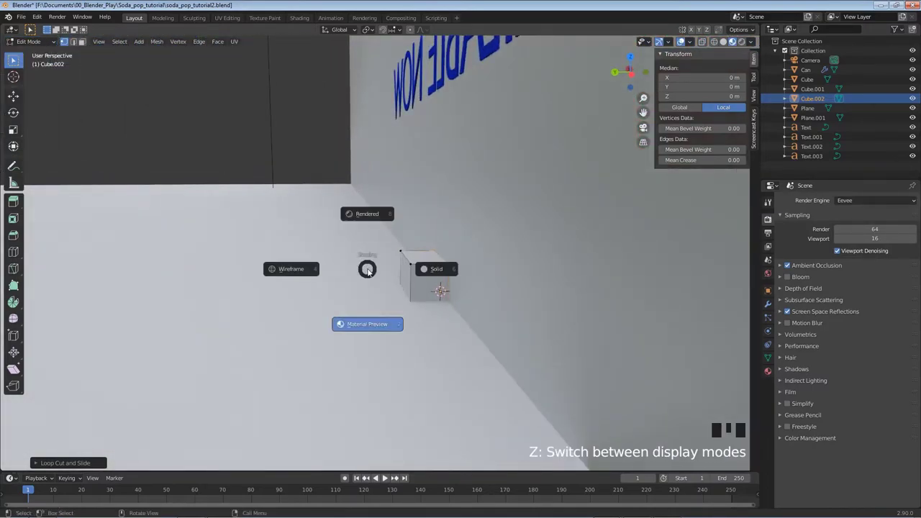
{"action": "left_click", "coordinate": [293, 269]}
{"action": "left_click", "coordinate": [400, 252]}
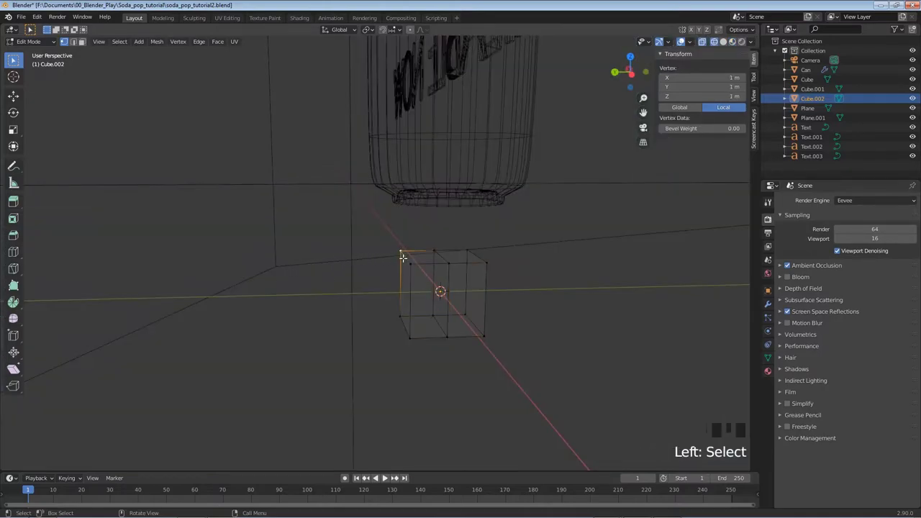
{"action": "left_click", "coordinate": [410, 265], "text": "shift"}
{"action": "left_click", "coordinate": [409, 337], "text": "shift"}
{"action": "left_click", "coordinate": [399, 317], "text": "shift"}
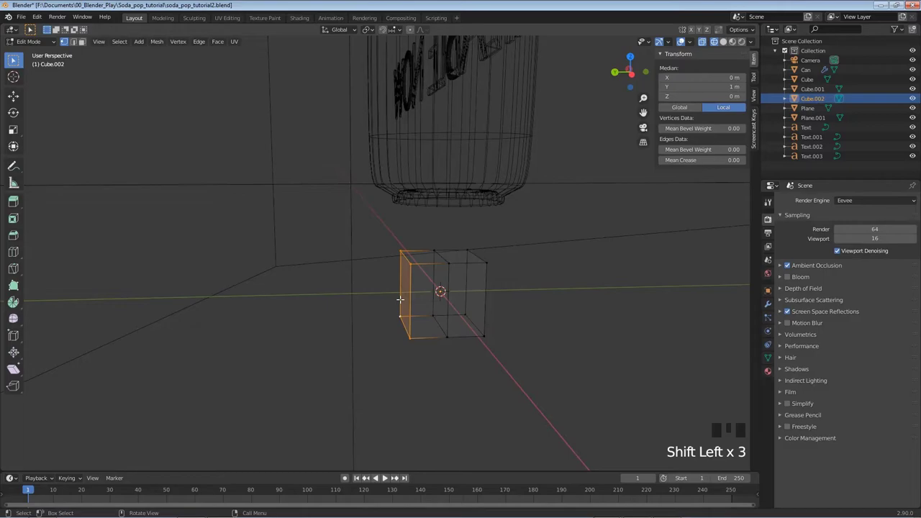
{"action": "key", "text": "x"}
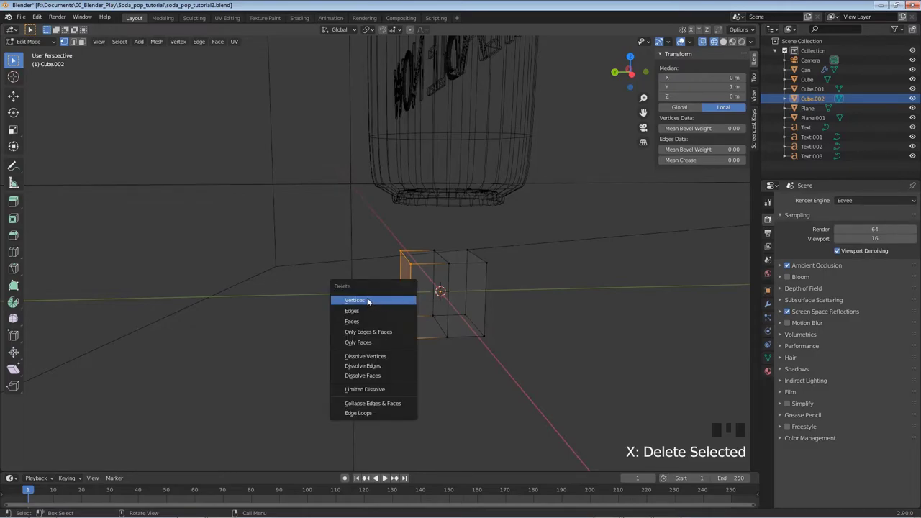
{"action": "left_click", "coordinate": [365, 302]}
Fill the open side of the halved cube with a face and return to solid shading in Object Mode.
{"action": "left_click", "coordinate": [434, 252]}
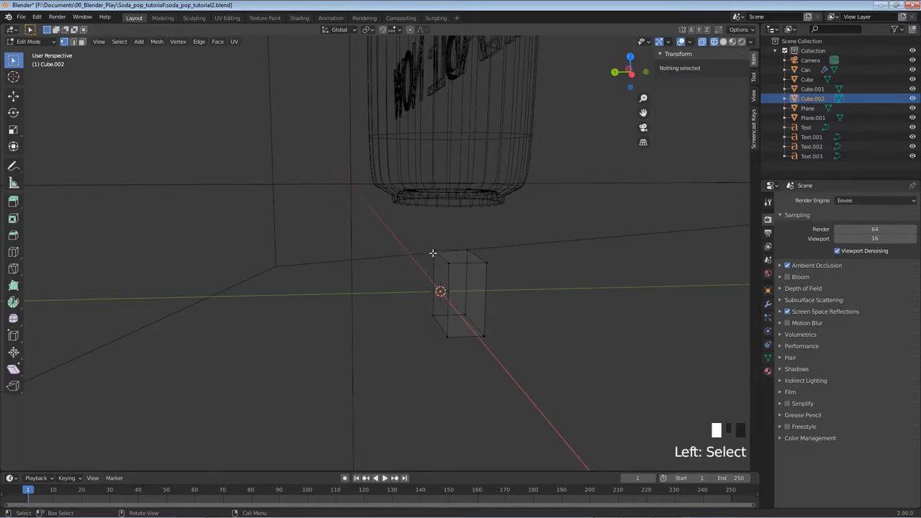
{"action": "left_click", "coordinate": [447, 264], "text": "shift"}
{"action": "left_click", "coordinate": [447, 336], "text": "shift"}
{"action": "left_click", "coordinate": [432, 317], "text": "shift"}
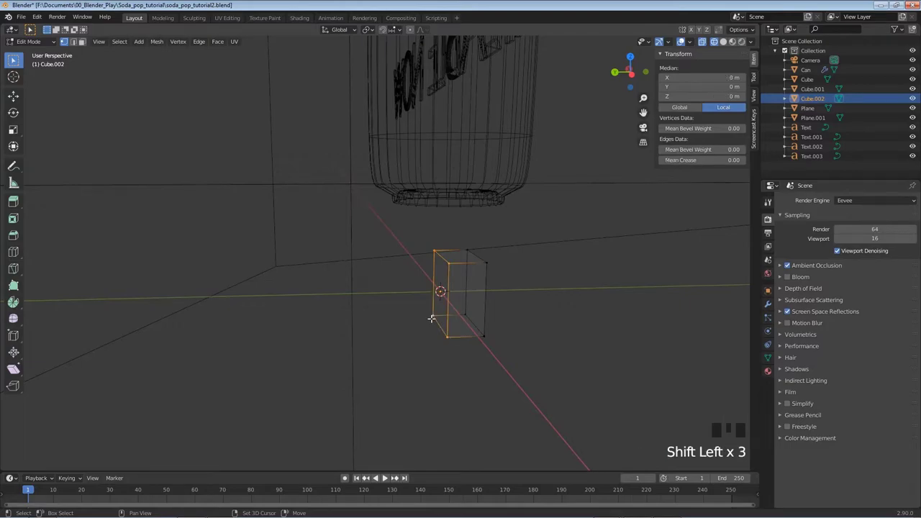
{"action": "key", "text": "f"}
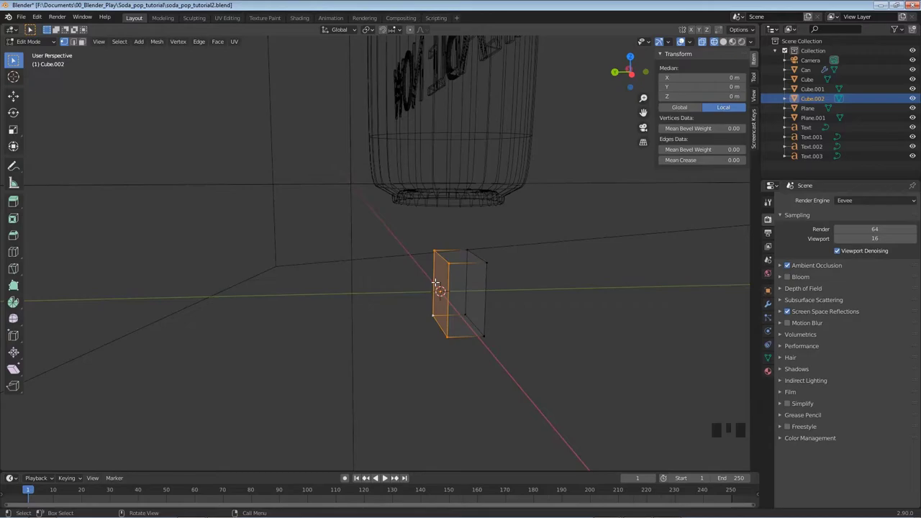
{"action": "key", "text": "Tab"}
{"action": "middle_click_drag", "start_coordinate": [448, 299], "coordinate": [424, 302]}
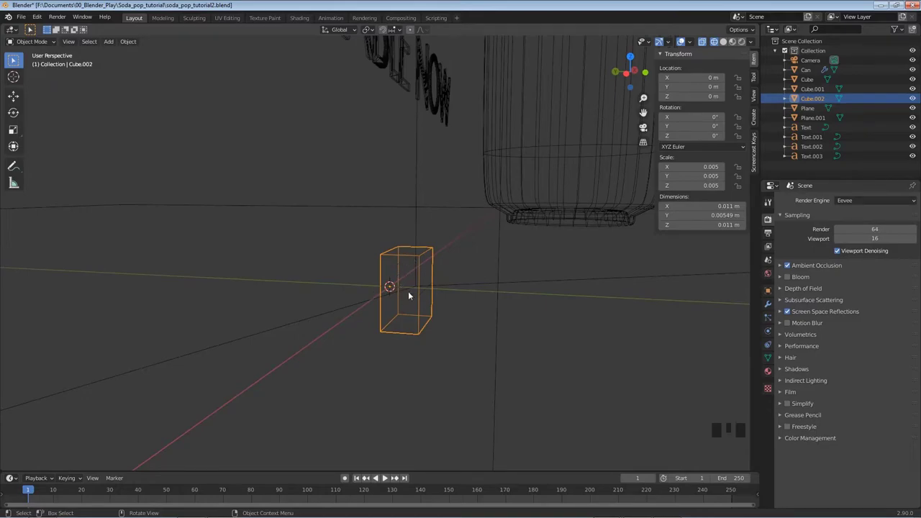
{"action": "key", "text": "z"}
{"action": "left_click", "coordinate": [489, 304]}
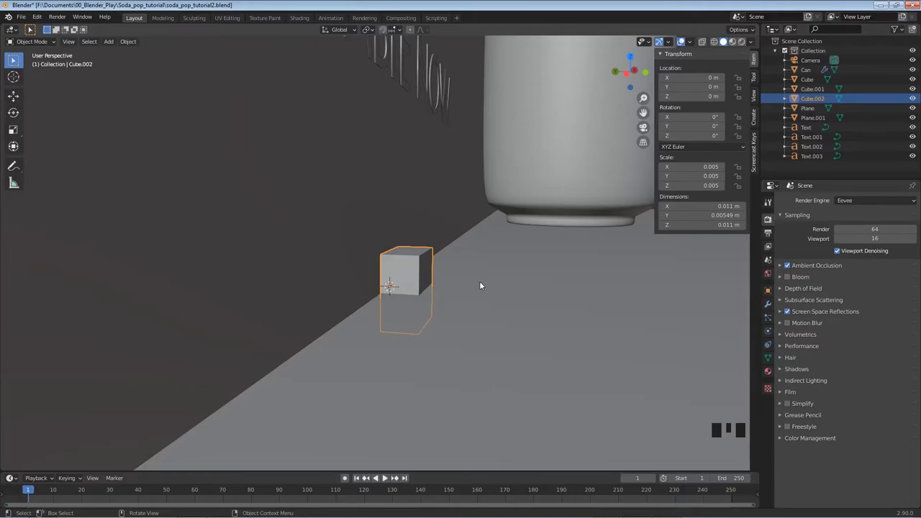
Add a Subdivision Surface modifier to the halved cube with viewport level 2.
{"action": "left_click", "coordinate": [768, 307]}
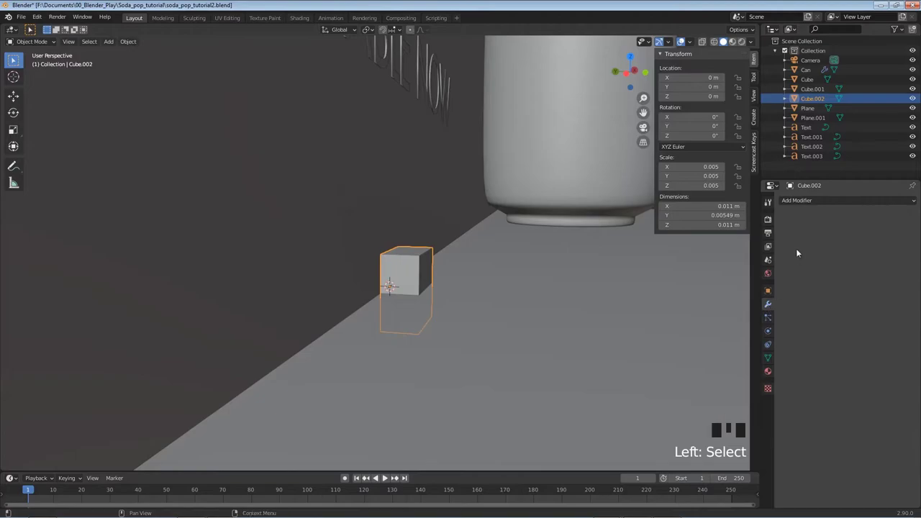
{"action": "left_click", "coordinate": [813, 200]}
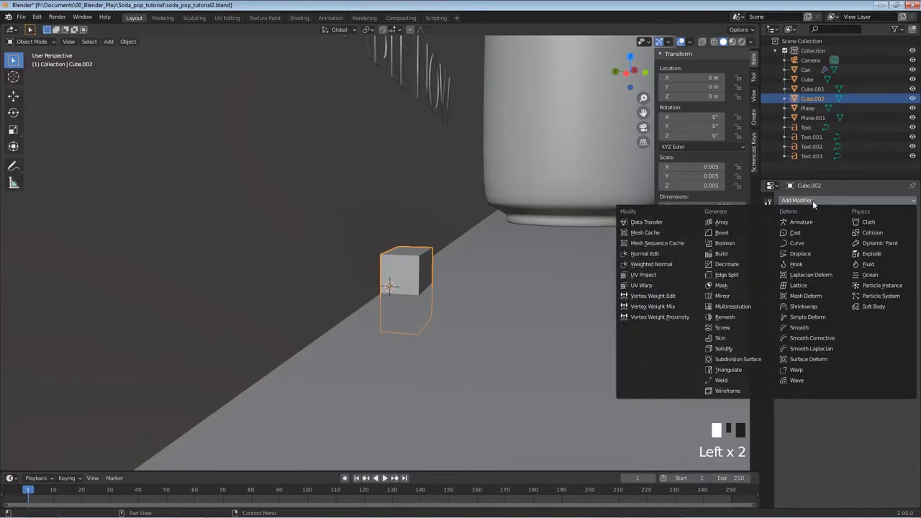
{"action": "left_click", "coordinate": [748, 359]}
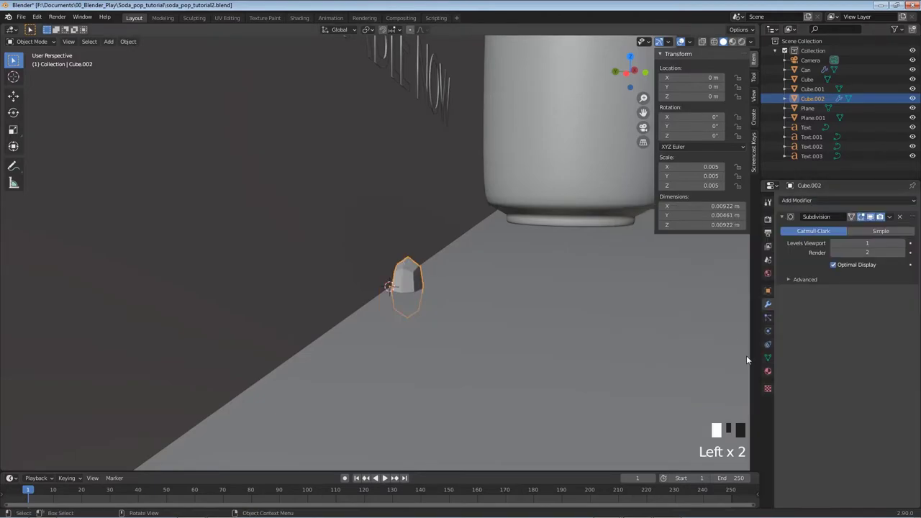
{"action": "left_click", "coordinate": [905, 246]}
Set the mean crease of the filled back face's edges to 0.66.
{"action": "key", "text": "Tab"}
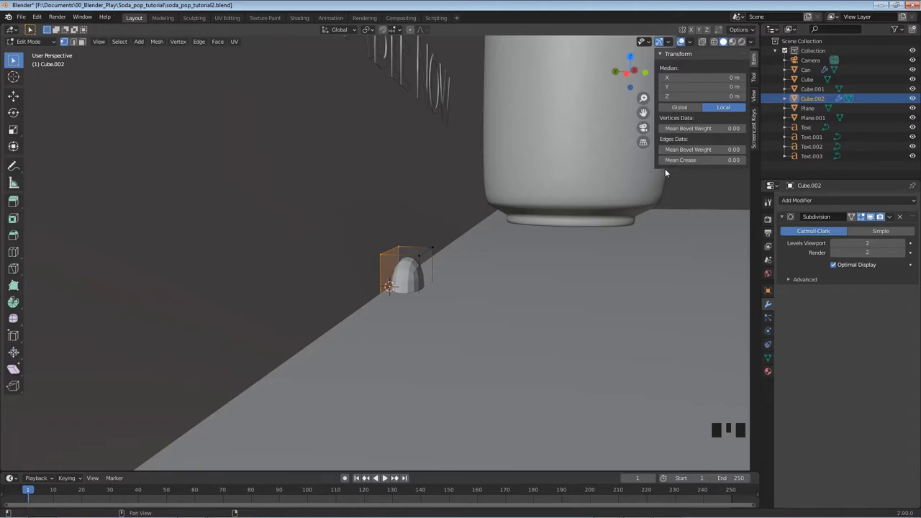
{"action": "left_click_drag", "start_coordinate": [680, 160], "coordinate": [709, 160]}
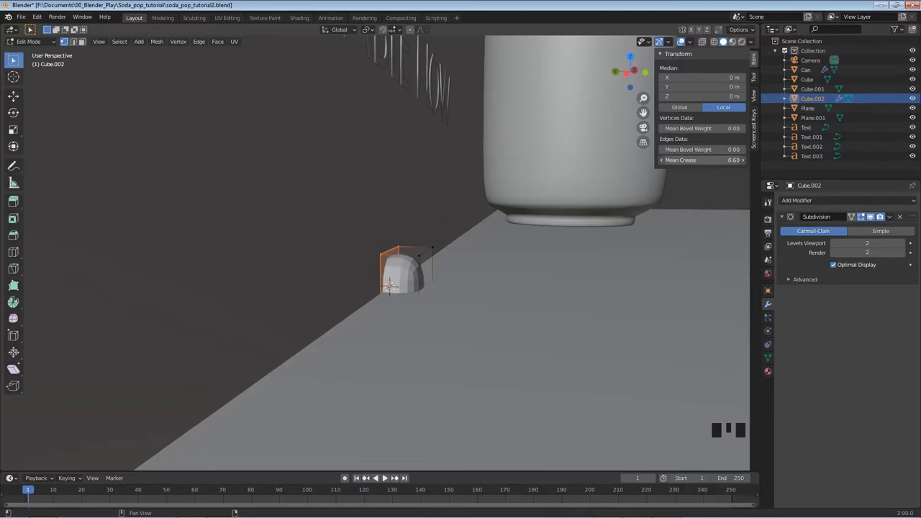
{"action": "left_click_drag", "start_coordinate": [709, 160], "coordinate": [711, 160]}
{"action": "key", "text": "Tab"}
Raise the top back edge of the half-cube straight up along Z to a local height of about 1.67 m.
{"action": "middle_click_drag", "start_coordinate": [485, 300], "coordinate": [406, 303]}
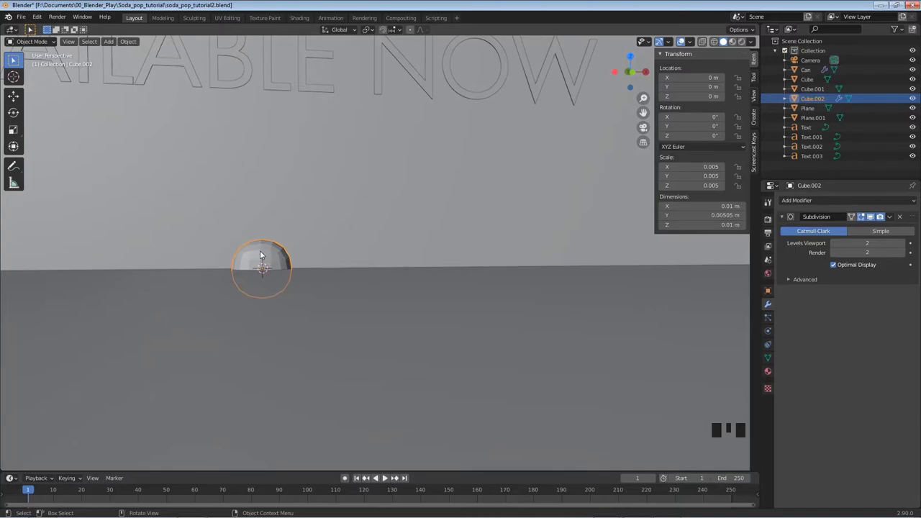
{"action": "key", "text": "Tab"}
{"action": "middle_click_drag", "start_coordinate": [245, 251], "coordinate": [262, 282]}
{"action": "left_click", "coordinate": [318, 268]}
{"action": "left_click", "coordinate": [318, 269], "text": "shift"}
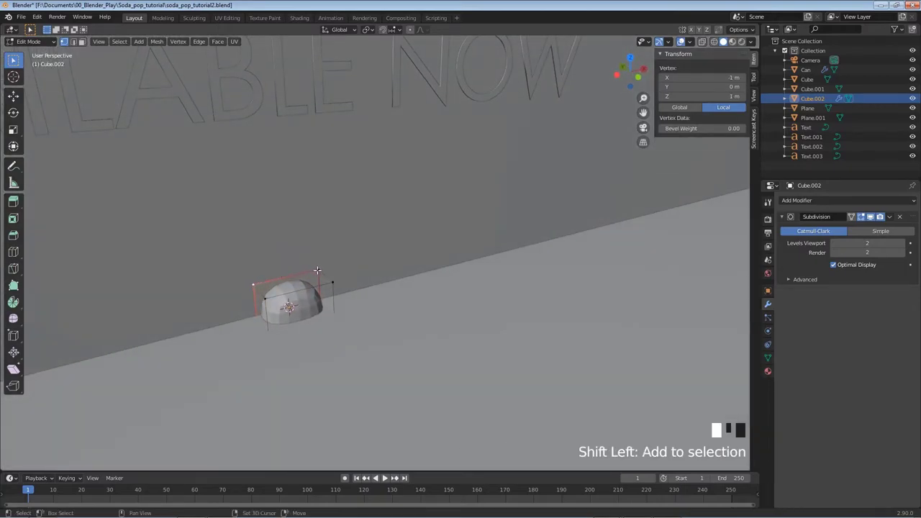
{"action": "key", "text": "g"}
{"action": "key", "text": "z"}
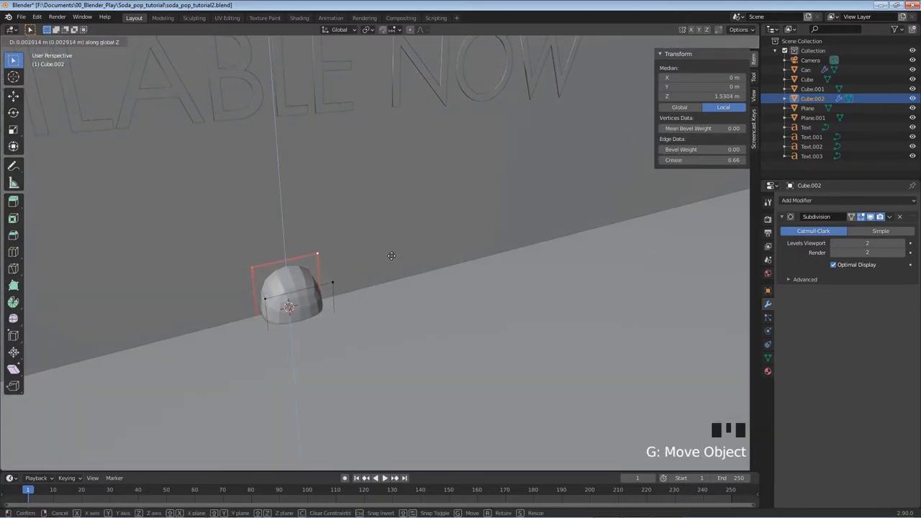
{"action": "left_click", "coordinate": [392, 253]}
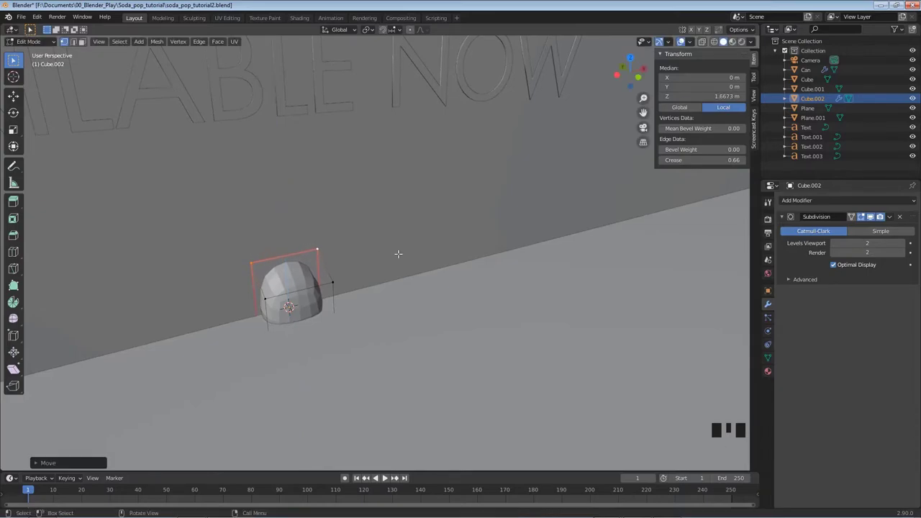
Narrow the droplet's raised top back edge along the X axis to about 0.53 of its width.
{"action": "key", "text": "s"}
{"action": "key", "text": "x"}
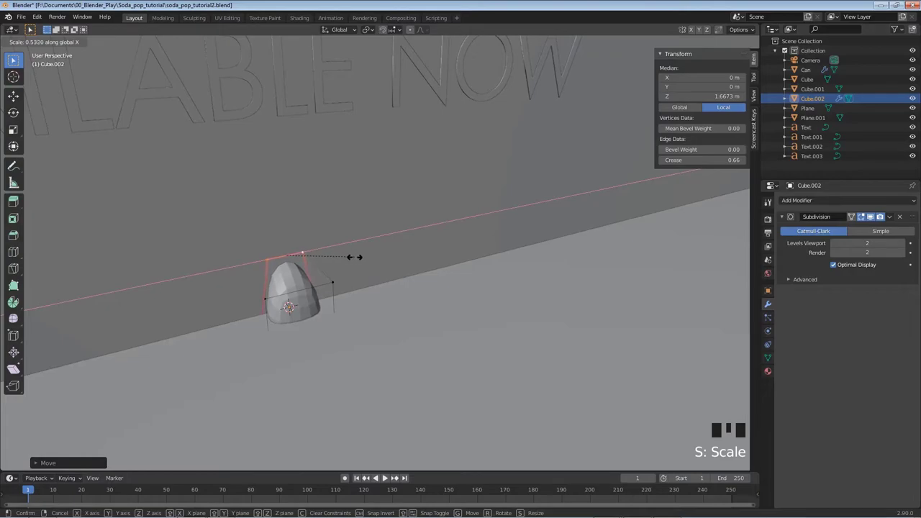
{"action": "left_click", "coordinate": [357, 261]}
{"action": "middle_click_drag", "start_coordinate": [368, 312], "coordinate": [349, 296]}
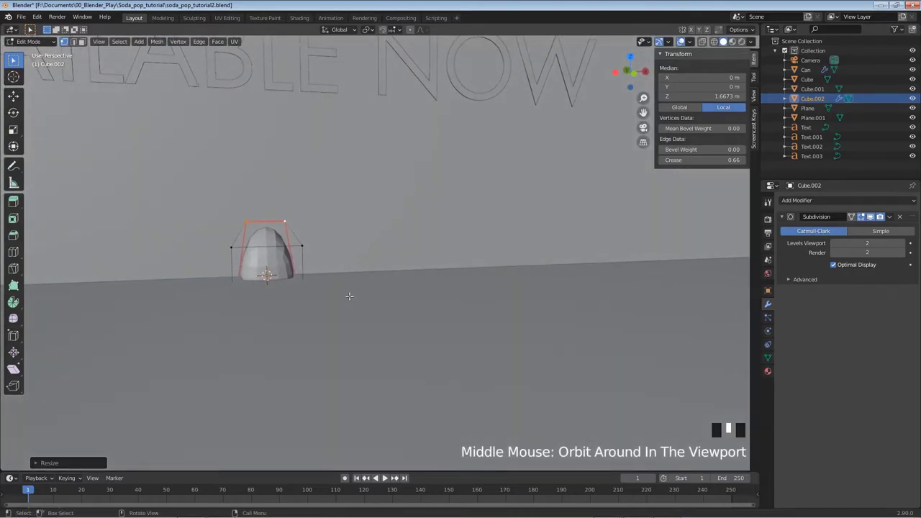
Return to Object Mode, shade the droplet smooth and display it up close in Material Preview.
{"action": "key", "text": "Tab"}
{"action": "right_click", "coordinate": [270, 258]}
{"action": "left_click", "coordinate": [266, 252]}
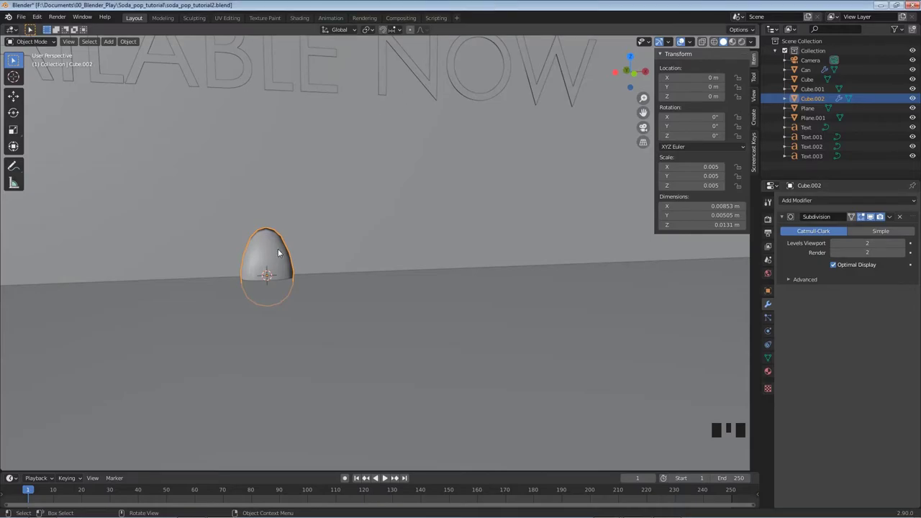
{"action": "key", "text": "z"}
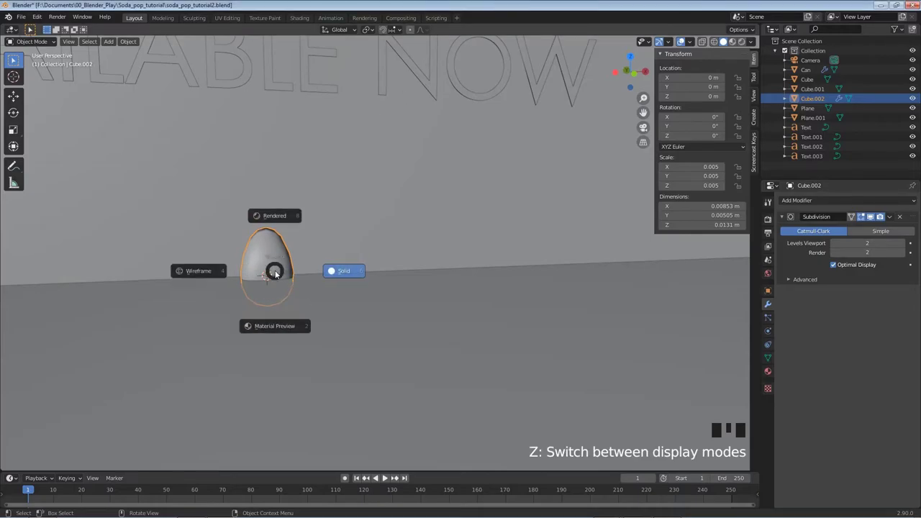
{"action": "left_click", "coordinate": [278, 330]}
{"action": "scroll", "coordinate": [255, 290], "scroll_direction": "up", "scroll_amount": 3}
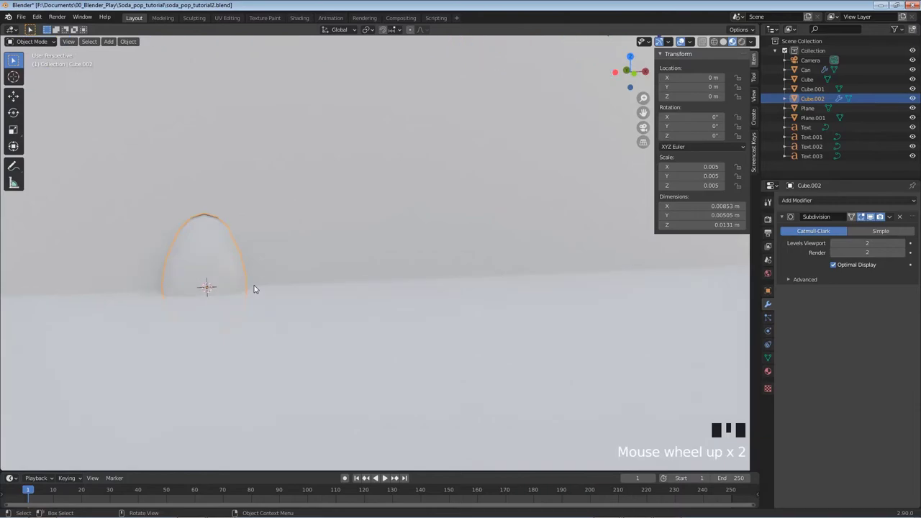
{"action": "middle_click_drag", "start_coordinate": [199, 296], "coordinate": [372, 281], "text": "shift"}
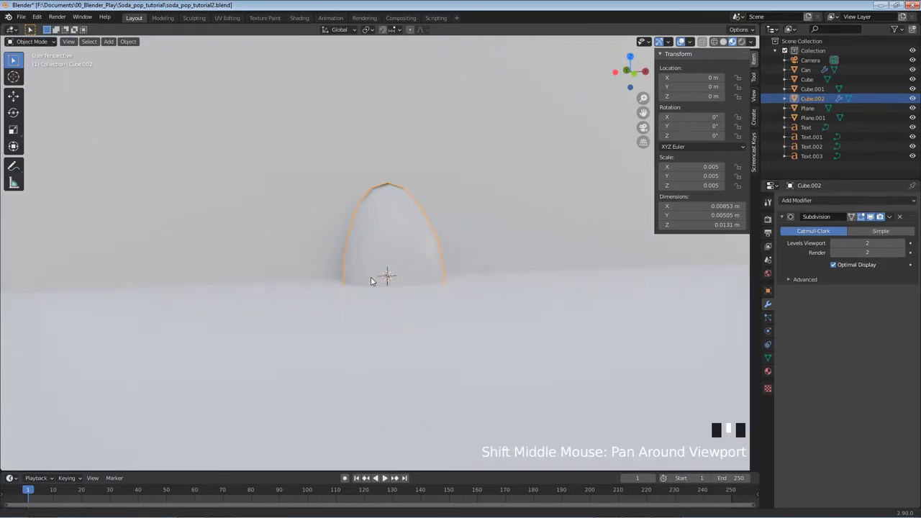
Create a new material named Water on the droplet and rename the droplet object Water.
{"action": "left_click", "coordinate": [768, 371]}
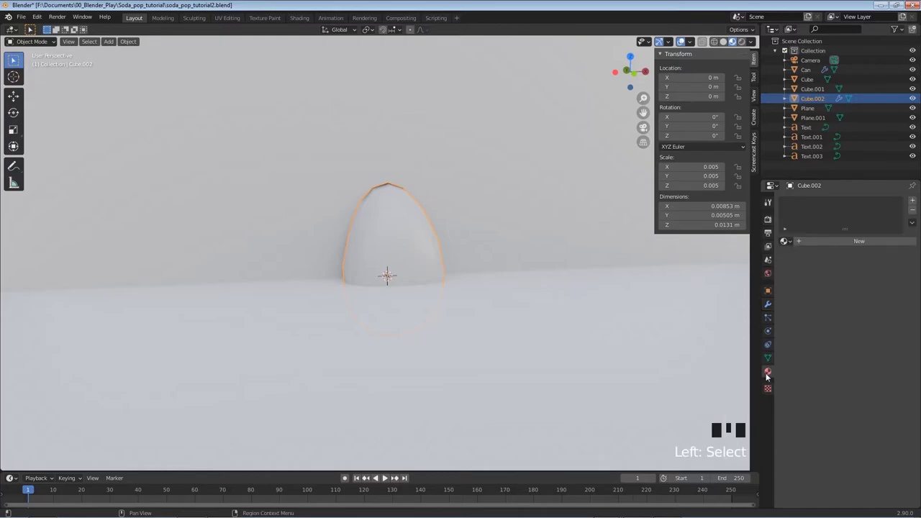
{"action": "left_click", "coordinate": [842, 241]}
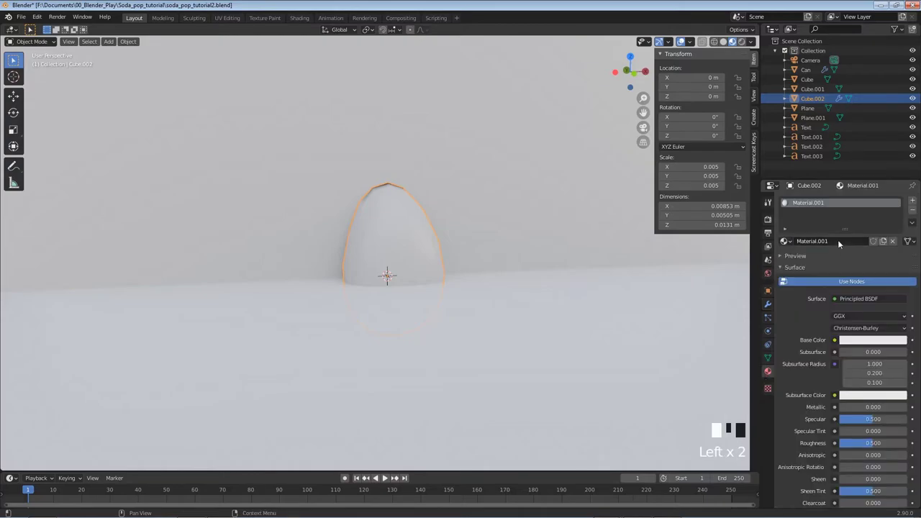
{"action": "type", "text": "Water"}
{"action": "key", "text": "Return"}
{"action": "double_click", "coordinate": [813, 99]}
{"action": "type", "text": "Water"}
{"action": "key", "text": "Return"}
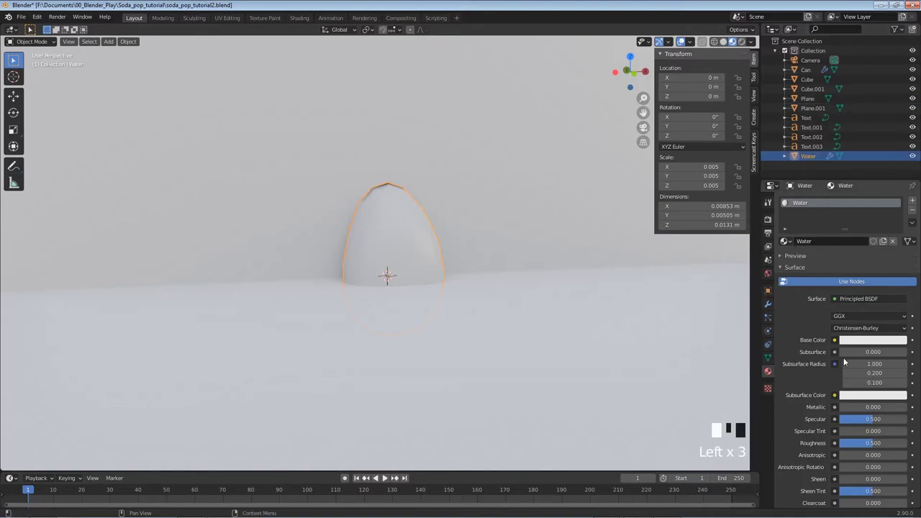
Change the Water material's surface to Glass BSDF with an IOR of 1.33 and a roughness of 0.08.
{"action": "left_click", "coordinate": [860, 301]}
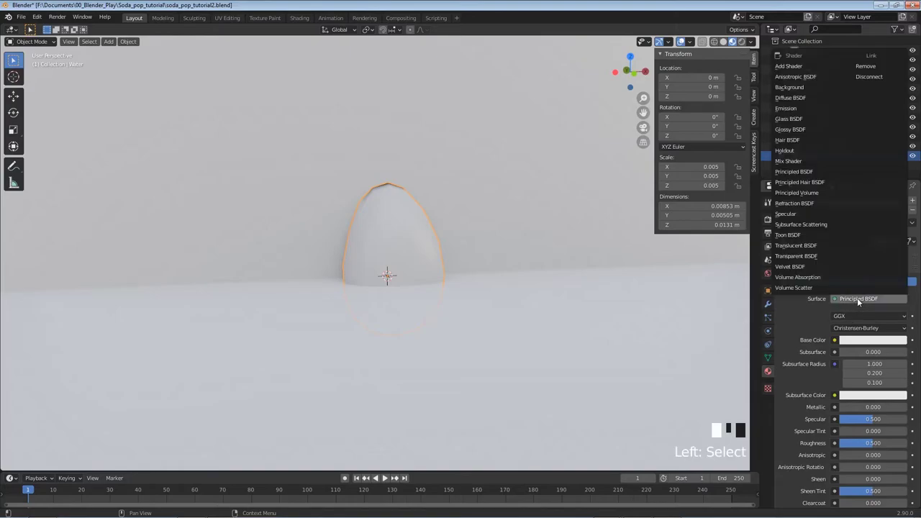
{"action": "left_click", "coordinate": [796, 121]}
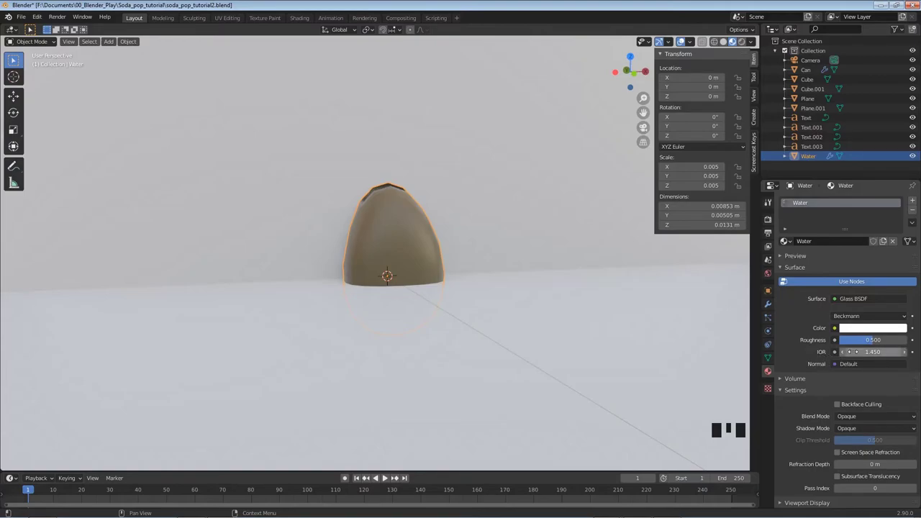
{"action": "left_click", "coordinate": [868, 352]}
{"action": "type", "text": "1.33"}
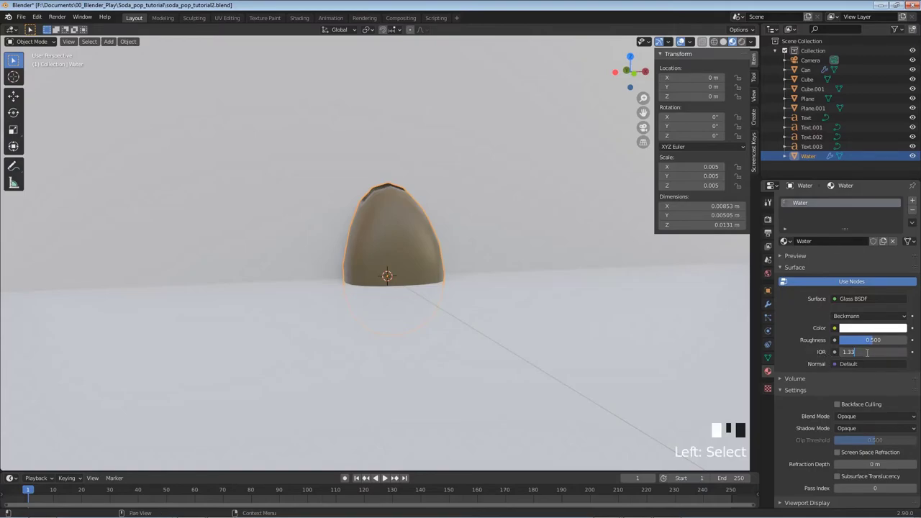
{"action": "key", "text": "Return"}
{"action": "left_click", "coordinate": [867, 341]}
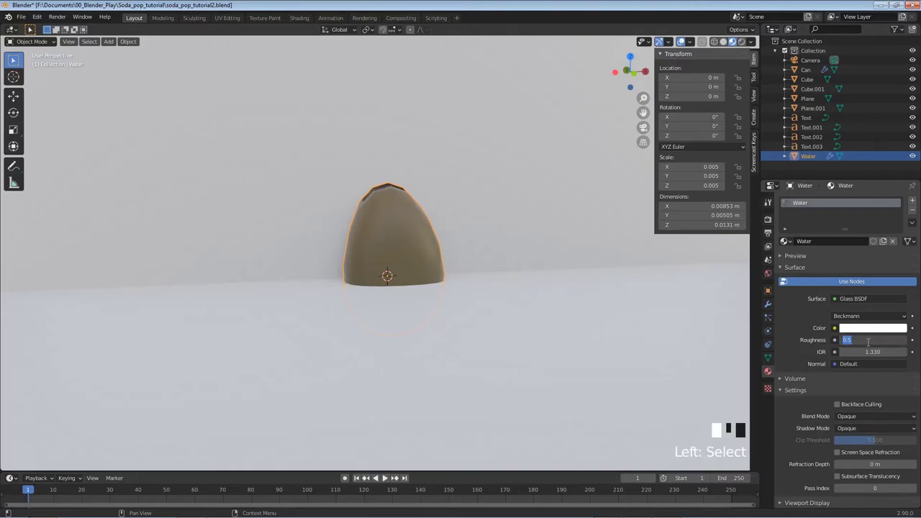
{"action": "key", "text": "BackSpace"}
{"action": "type", "text": ".08"}
{"action": "key", "text": "Return"}
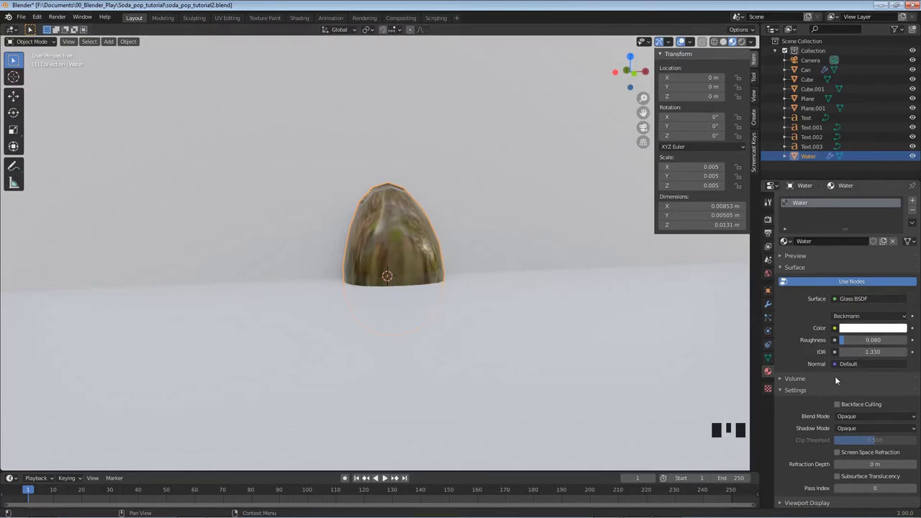
Enable Screen Space Refraction and Subsurface Translucency for the Water material with a 0.1 m refraction depth, and save the file.
{"action": "scroll", "coordinate": [807, 377], "scroll_direction": "down", "scroll_amount": 2}
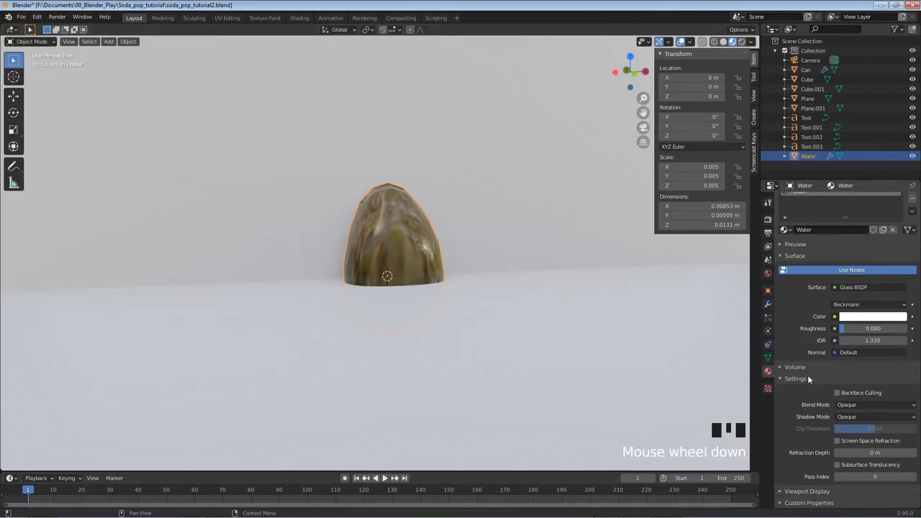
{"action": "left_click", "coordinate": [914, 453]}
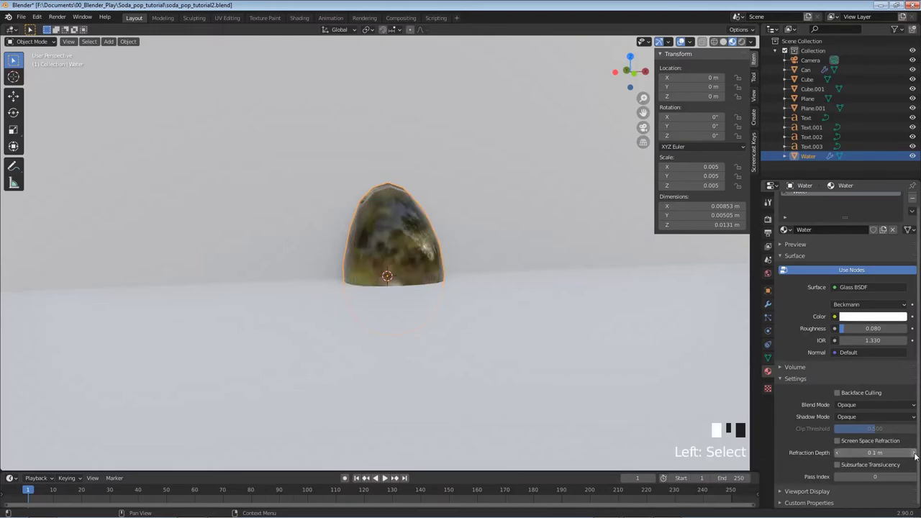
{"action": "left_click", "coordinate": [838, 441]}
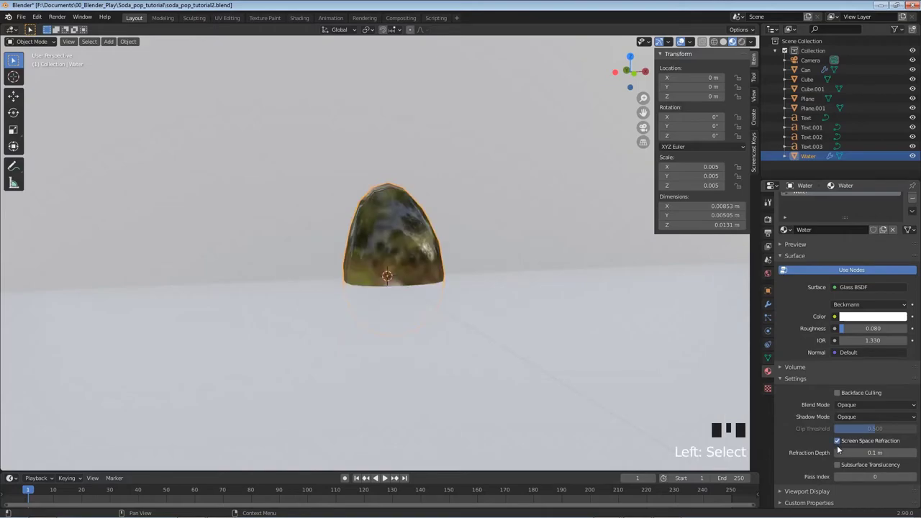
{"action": "left_click", "coordinate": [837, 466]}
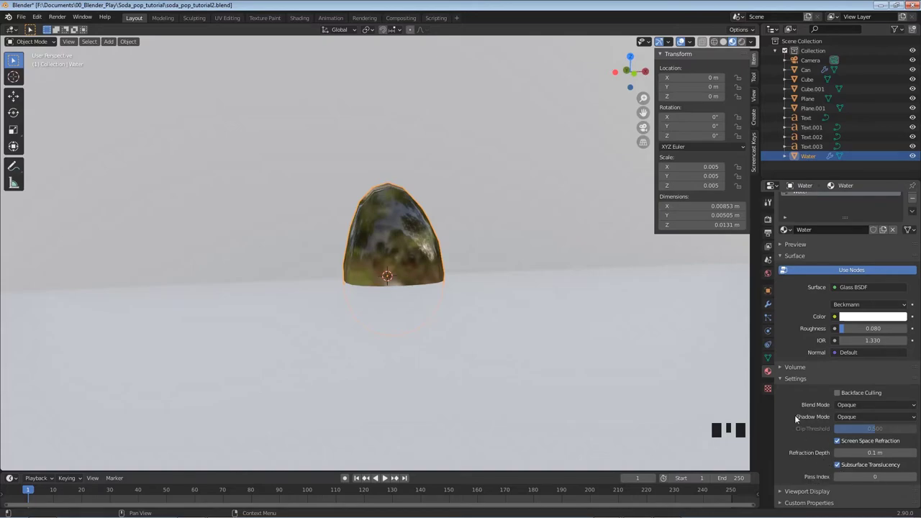
{"action": "key", "text": "ctrl+s"}
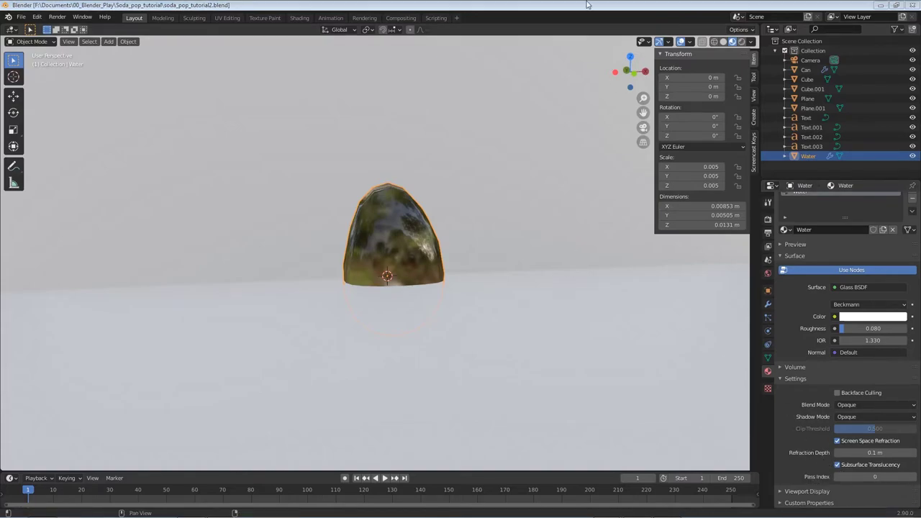
Set the Water material's refraction depth to 0.01 m and save the file.
{"action": "left_click", "coordinate": [869, 452]}
{"action": "type", "text": "1"}
{"action": "key", "text": "Return"}
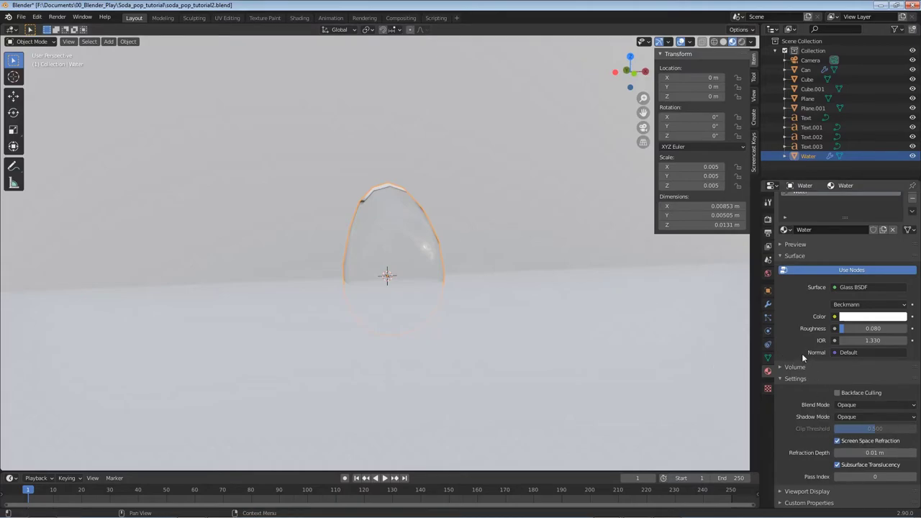
{"action": "scroll", "coordinate": [807, 416], "scroll_direction": "up", "scroll_amount": 1}
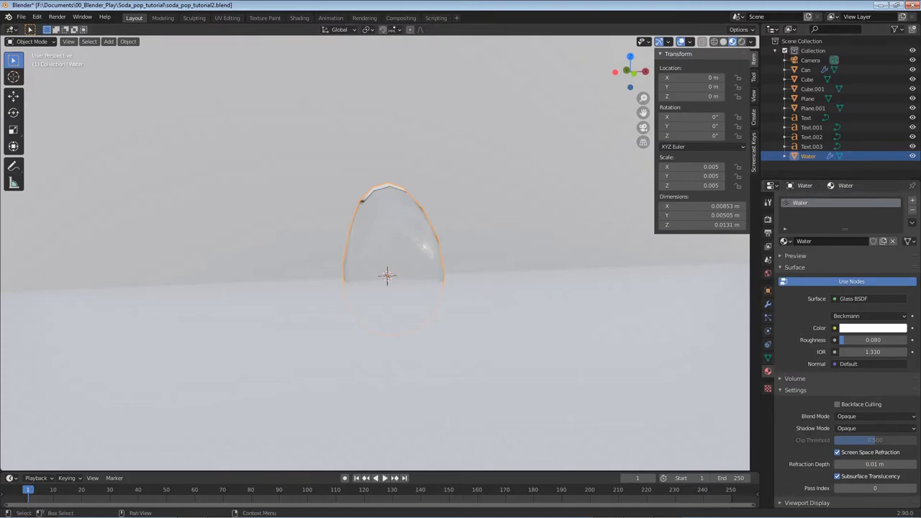
{"action": "key", "text": "ctrl+s"}
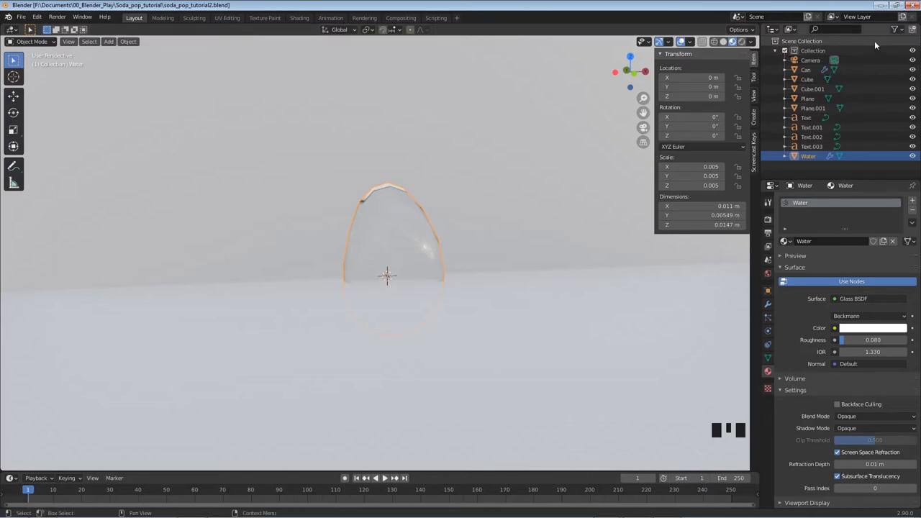
Show the Outliner's render restriction toggles, hide the Water object from renders and the viewport, and save the file.
{"action": "left_click", "coordinate": [896, 29]}
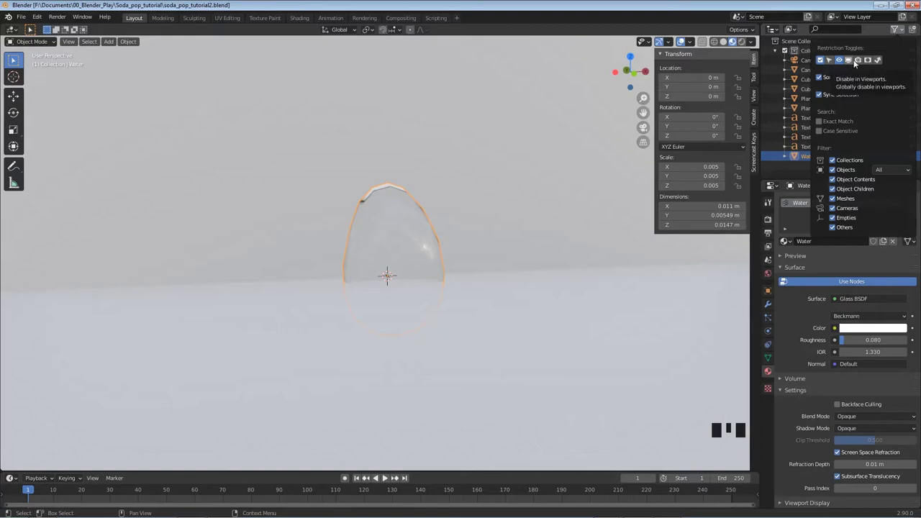
{"action": "left_click", "coordinate": [857, 61]}
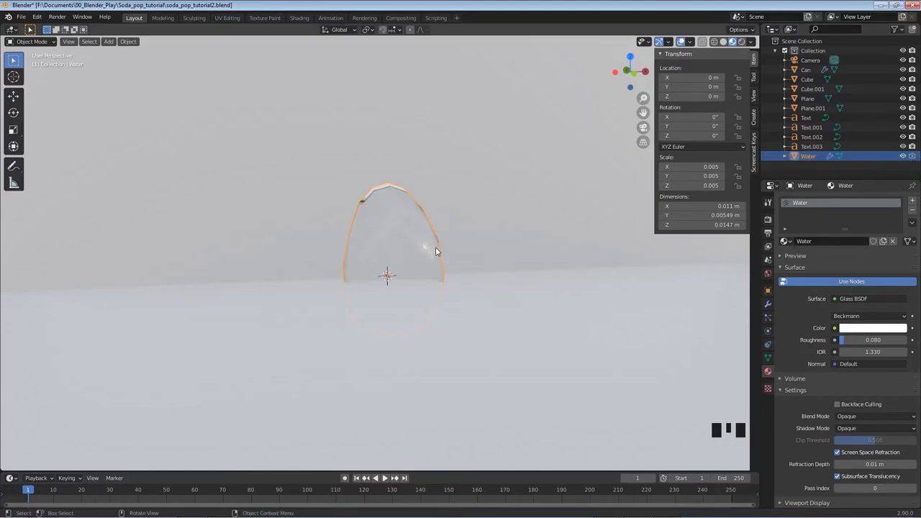
{"action": "key", "text": "h"}
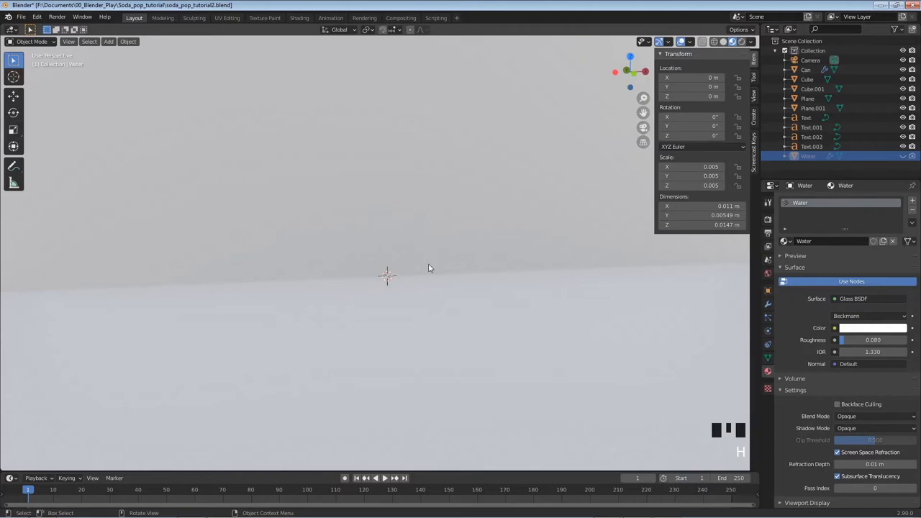
{"action": "scroll", "coordinate": [443, 278], "scroll_direction": "down", "scroll_amount": 13}
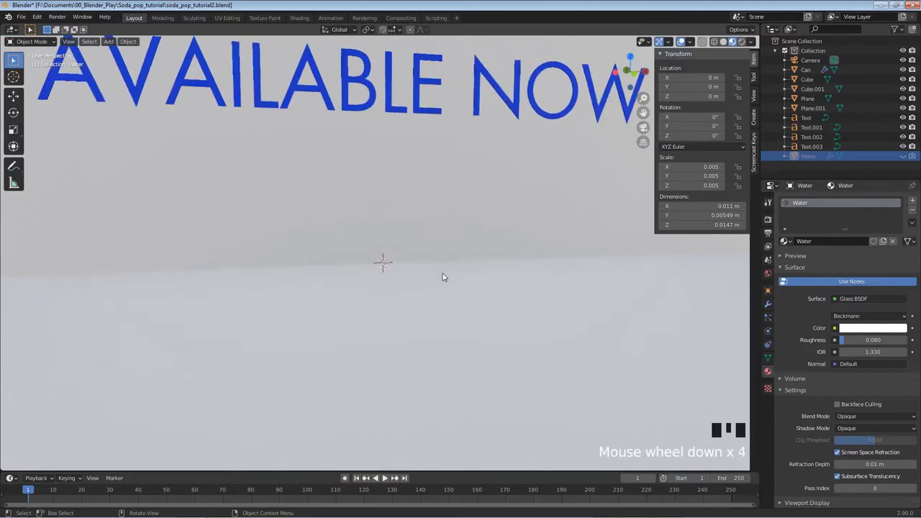
{"action": "scroll", "coordinate": [443, 278], "scroll_direction": "down", "scroll_amount": 1}
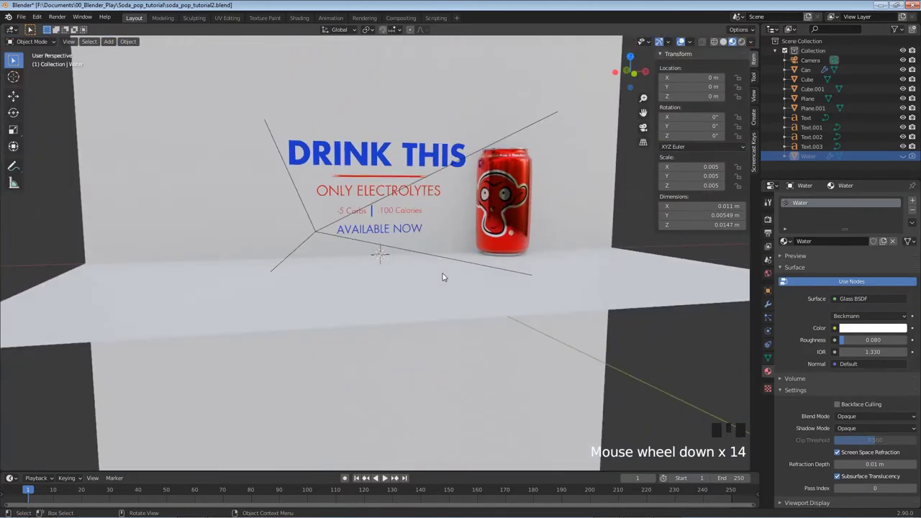
{"action": "scroll", "coordinate": [444, 278], "scroll_direction": "up", "scroll_amount": 1}
{"action": "key", "text": "ctrl+s"}
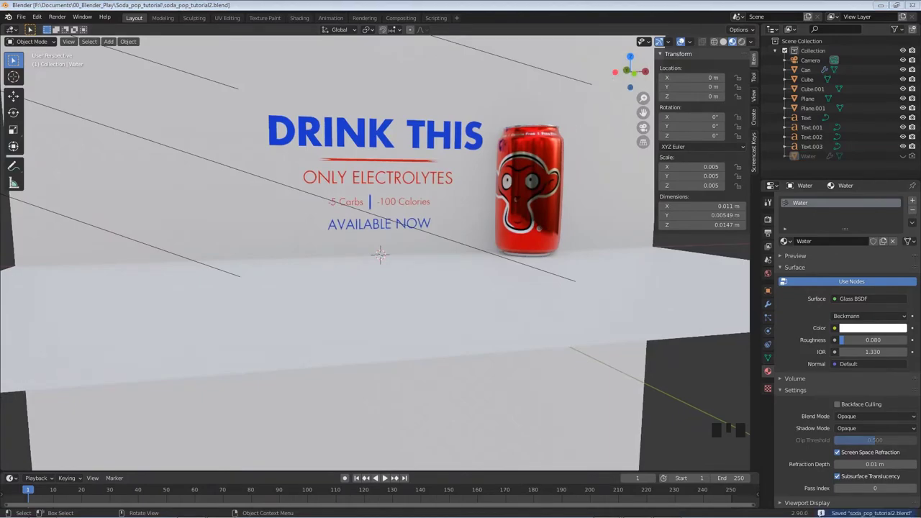
Add a Hair particle system to the vertical back wall plane behind the can.
{"action": "left_click", "coordinate": [476, 105]}
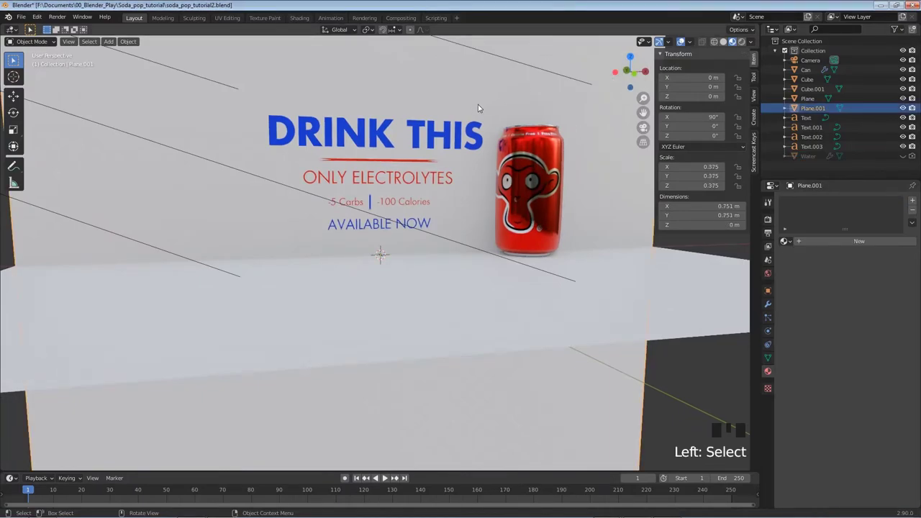
{"action": "left_click", "coordinate": [768, 318]}
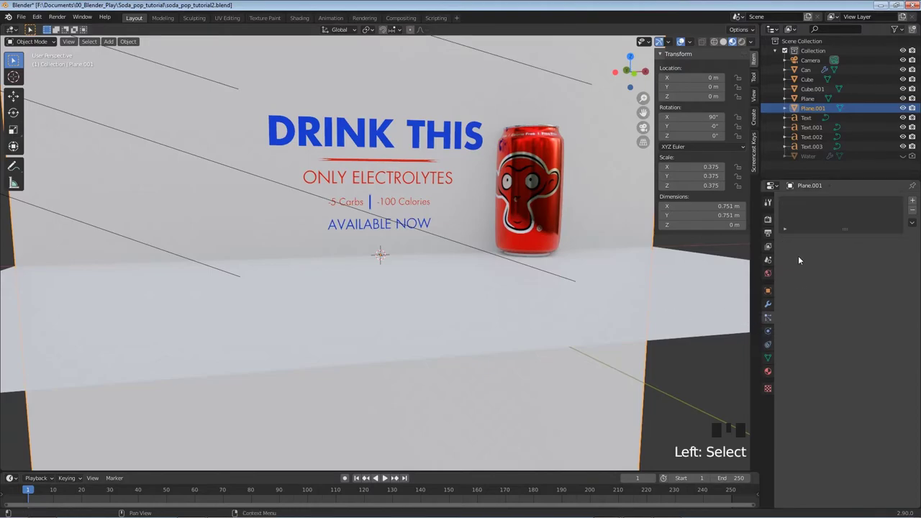
{"action": "scroll", "coordinate": [818, 265], "scroll_direction": "up", "scroll_amount": 3}
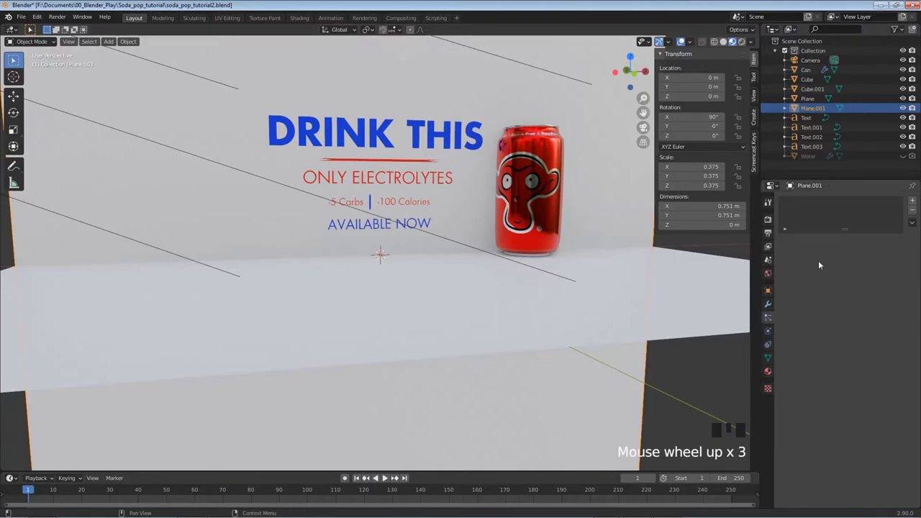
{"action": "left_click", "coordinate": [912, 201]}
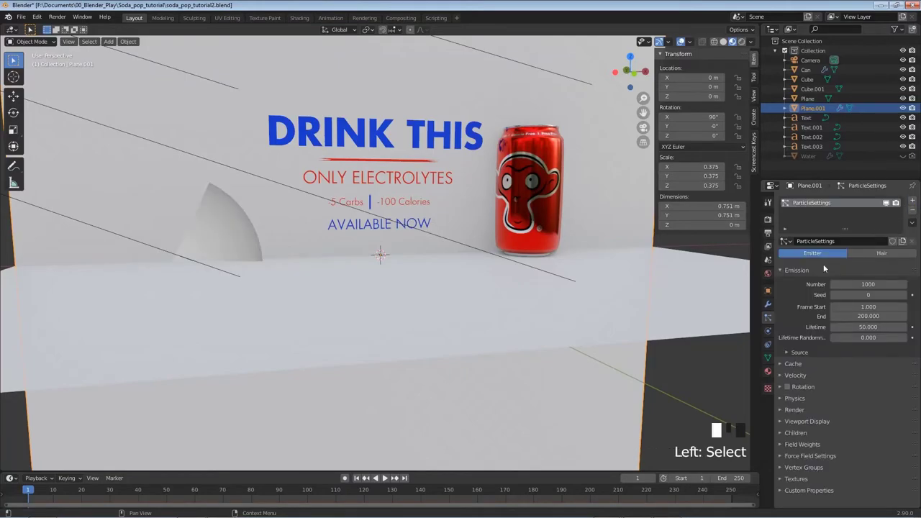
{"action": "left_click", "coordinate": [879, 251]}
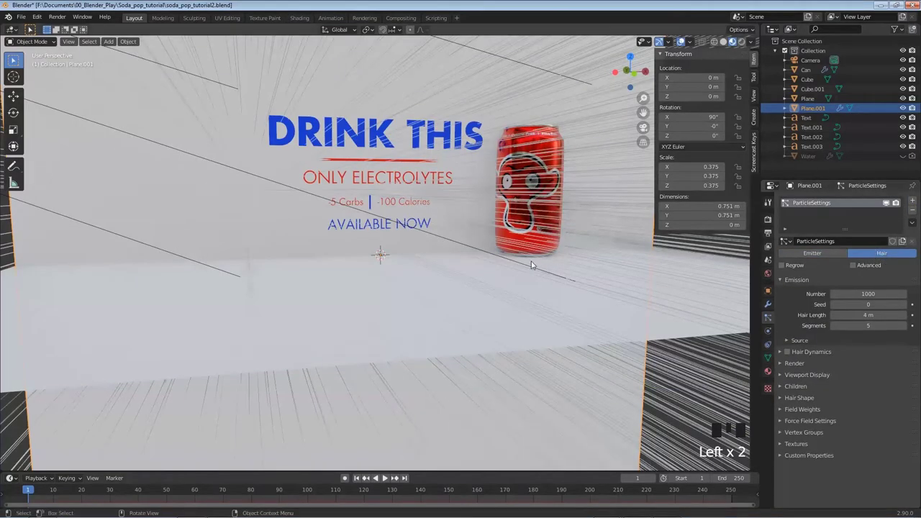
Reduce the emission number of the back wall's hair particle system.
{"action": "left_click", "coordinate": [870, 293]}
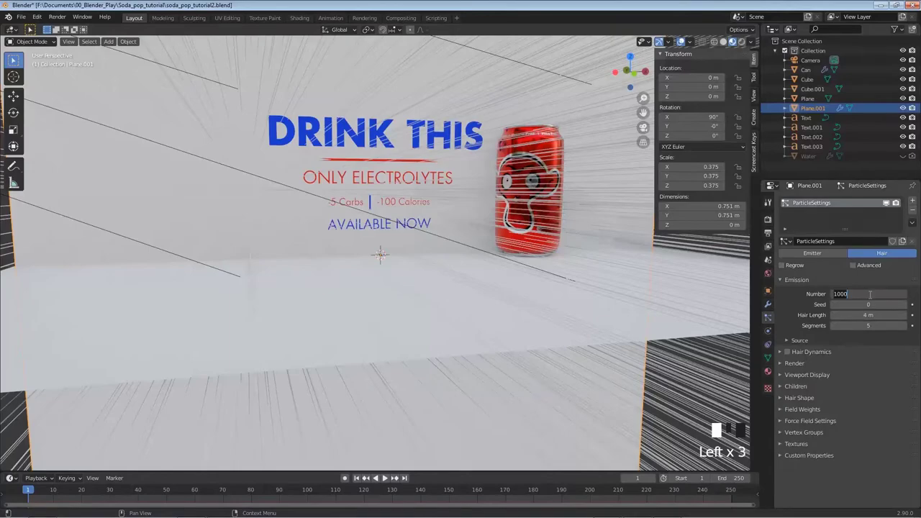
{"action": "type", "text": "0"}
{"action": "key", "text": "Return"}
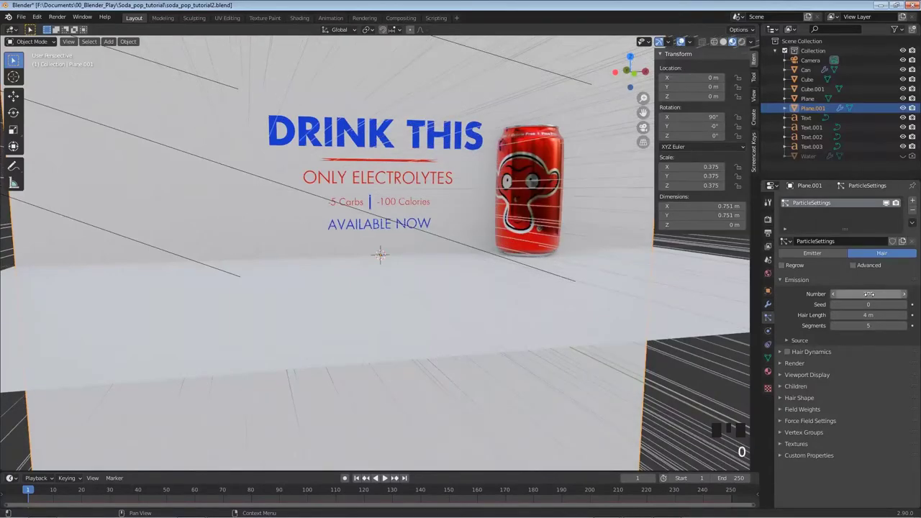
Render the back wall's hair particles as objects, using Water as the instance object at a scale of 0.71.
{"action": "left_click", "coordinate": [794, 280]}
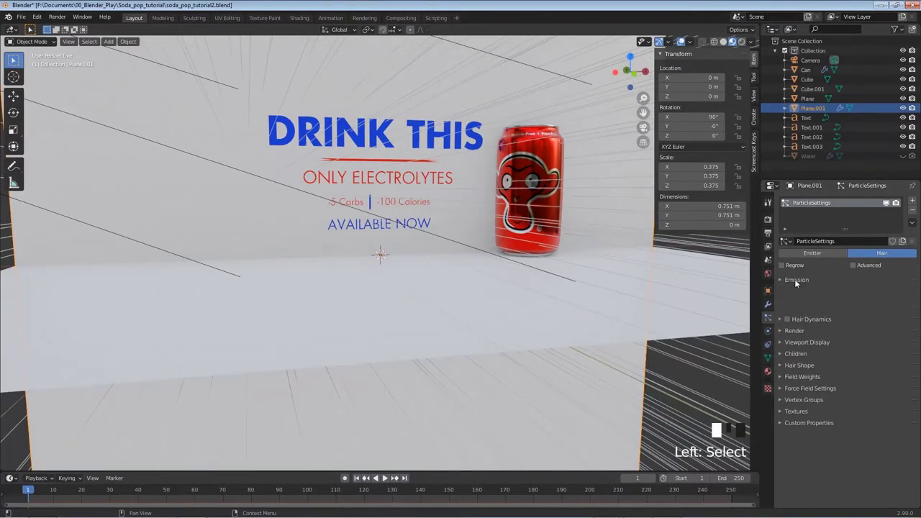
{"action": "left_click", "coordinate": [795, 302]}
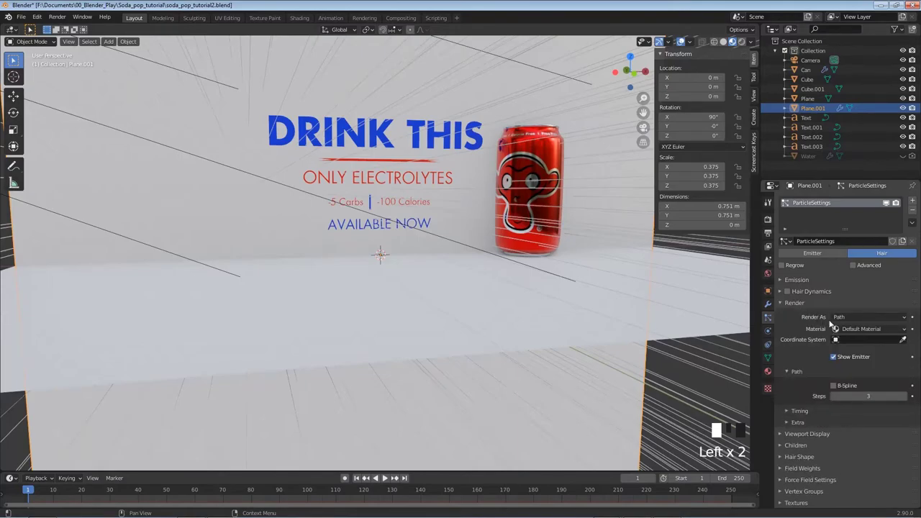
{"action": "left_click_drag", "start_coordinate": [854, 319], "coordinate": [852, 347]}
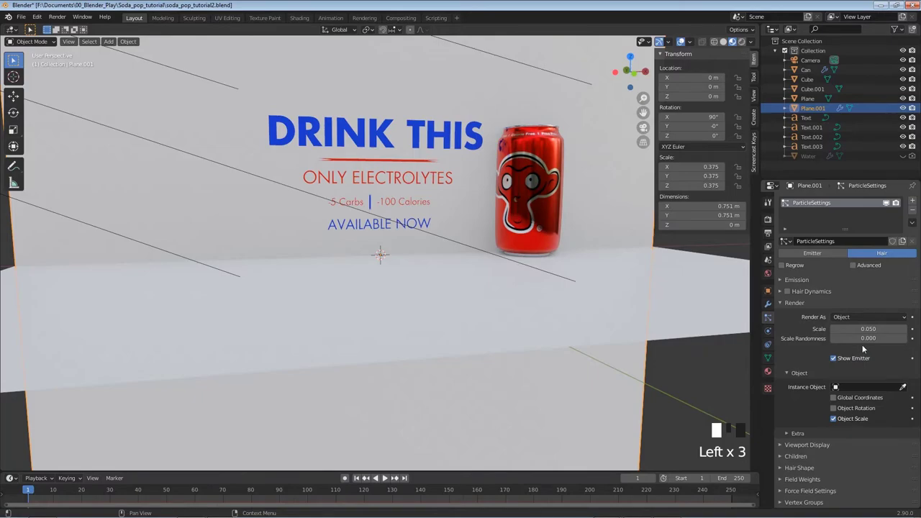
{"action": "left_click", "coordinate": [855, 317]}
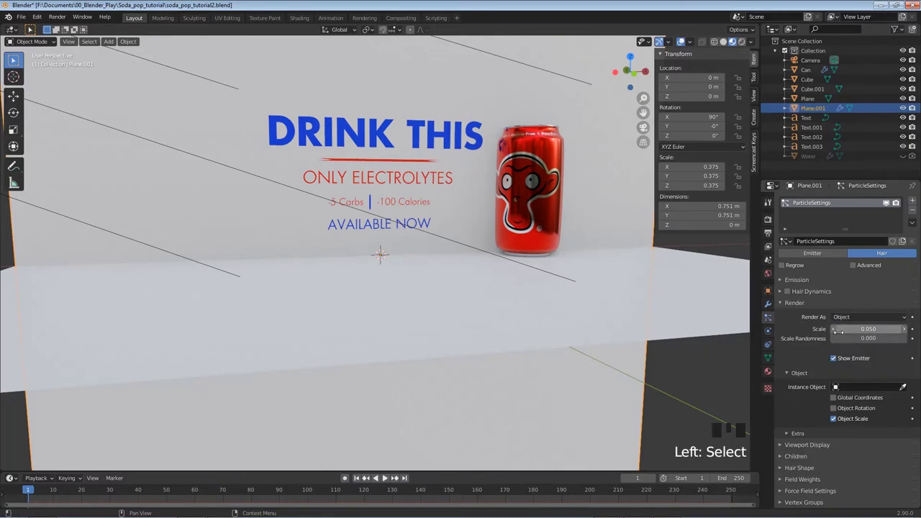
{"action": "left_click", "coordinate": [874, 387]}
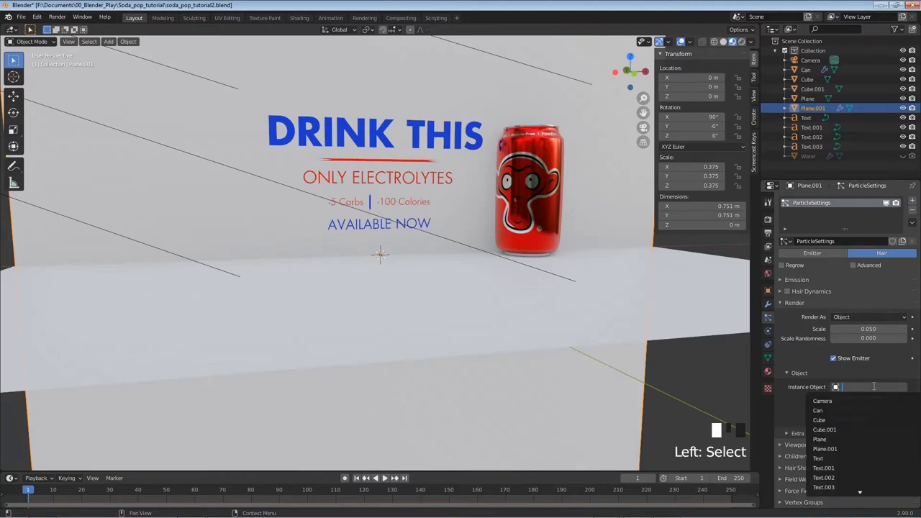
{"action": "scroll", "coordinate": [852, 463], "scroll_direction": "down", "scroll_amount": 1}
{"action": "left_click", "coordinate": [860, 368]}
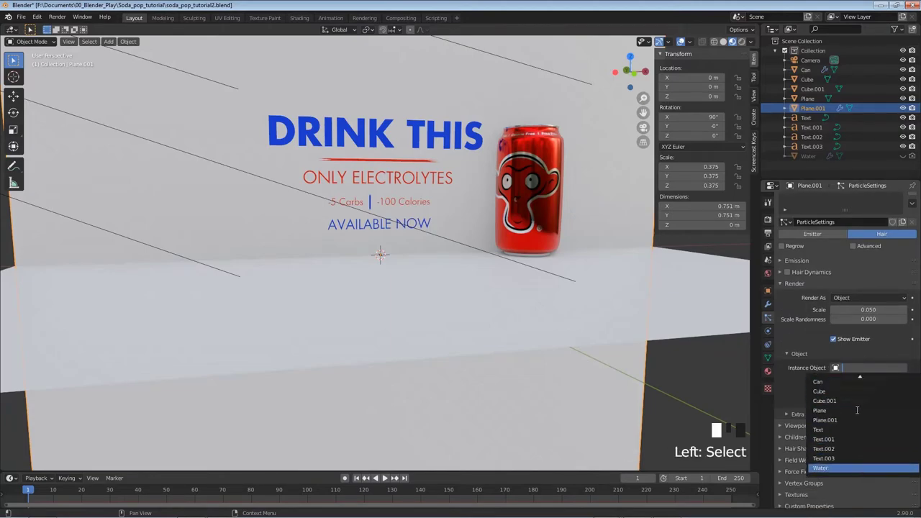
{"action": "left_click", "coordinate": [821, 467]}
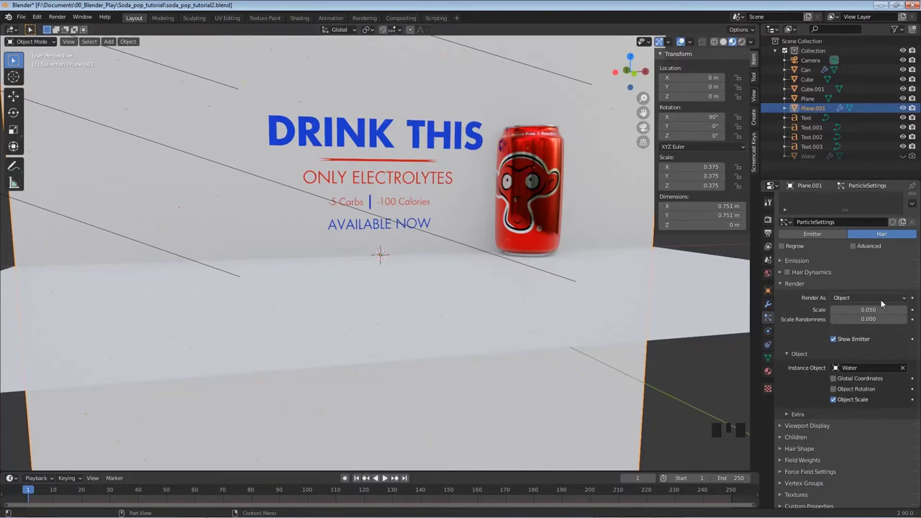
{"action": "left_click_drag", "start_coordinate": [854, 309], "coordinate": [896, 310]}
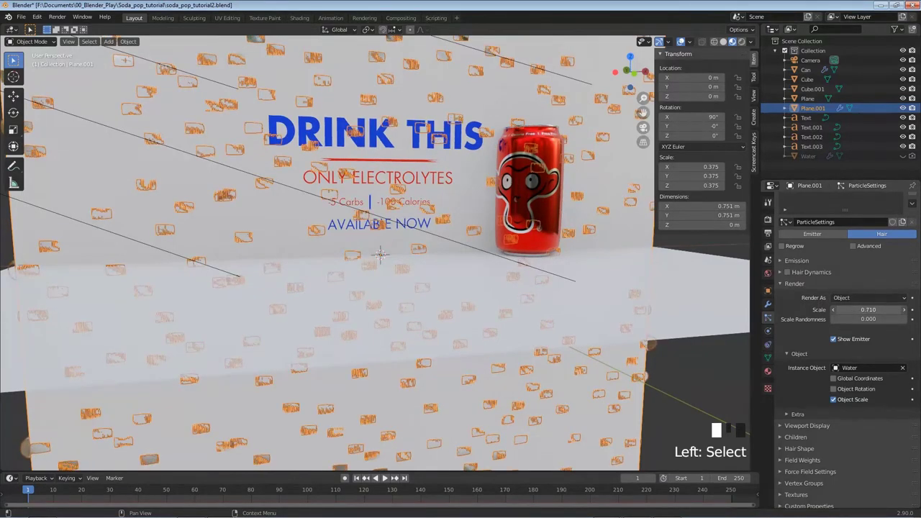
Rotate the back wall plane 180° about the global Z axis.
{"action": "middle_click_drag", "start_coordinate": [332, 180], "coordinate": [347, 167]}
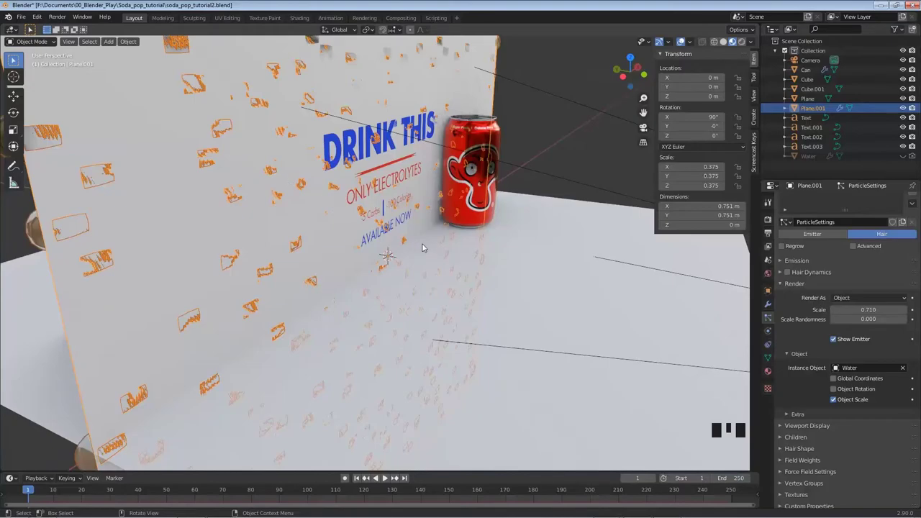
{"action": "type", "text": "rz"}
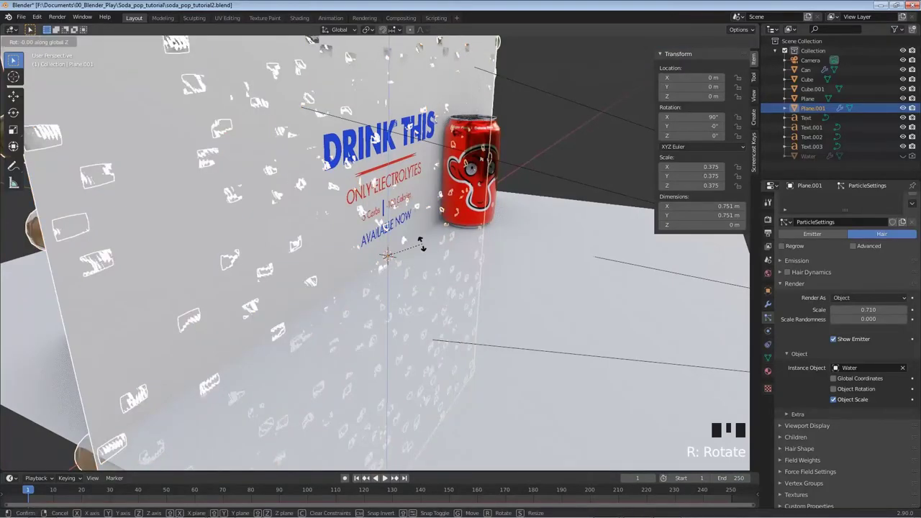
{"action": "type", "text": "180"}
{"action": "key", "text": "Return"}
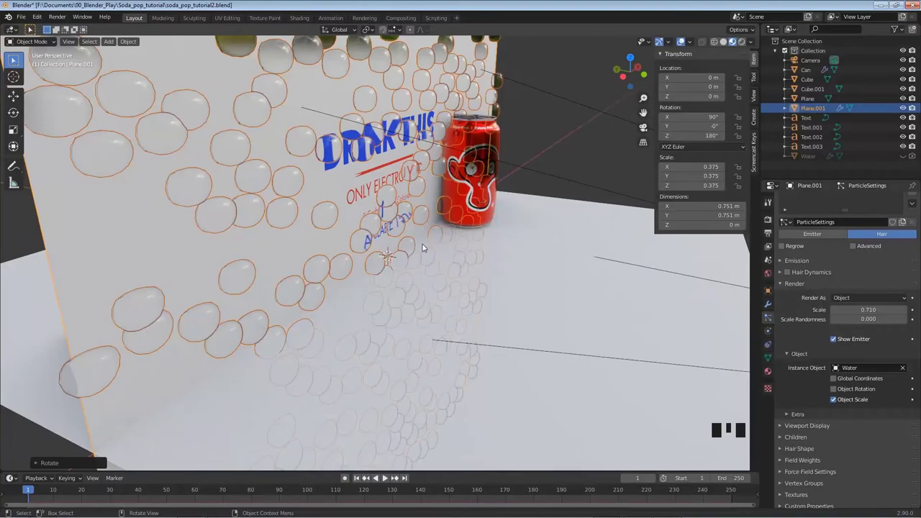
Set the particles' render scale to 0.25 with a scale randomness of 0.9, and save the file.
{"action": "middle_click_drag", "start_coordinate": [384, 179], "coordinate": [332, 169]}
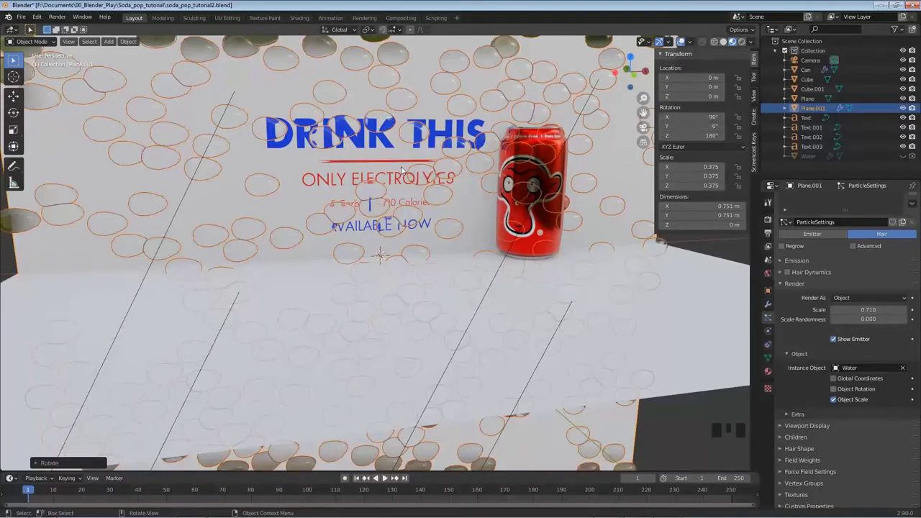
{"action": "left_click_drag", "start_coordinate": [868, 309], "coordinate": [786, 310]}
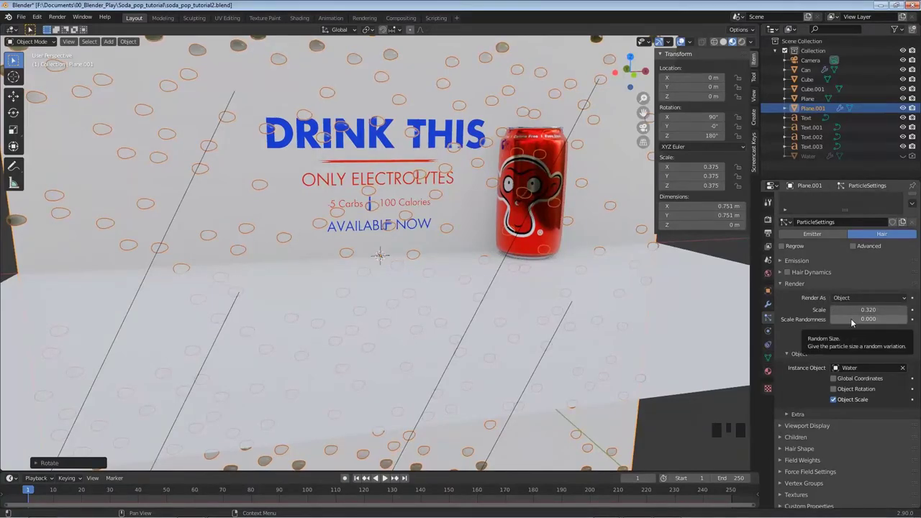
{"action": "left_click_drag", "start_coordinate": [852, 322], "coordinate": [915, 322]}
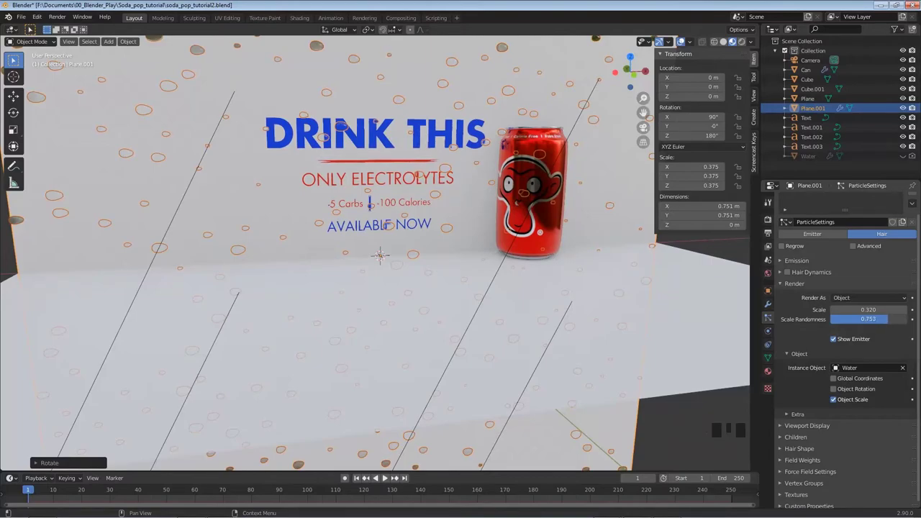
{"action": "left_click", "coordinate": [898, 317]}
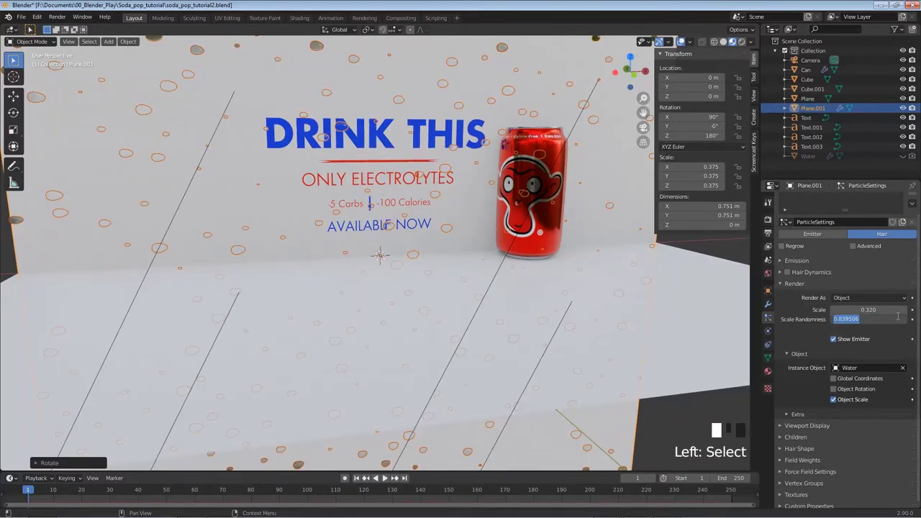
{"action": "type", "text": "0.9"}
{"action": "key", "text": "Return"}
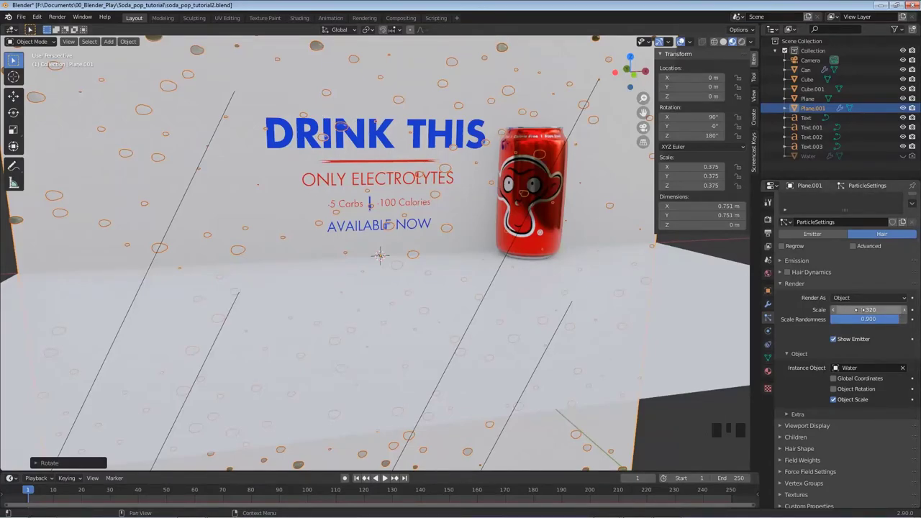
{"action": "mouse_move", "coordinate": [857, 309]}
{"action": "left_mouse_down"}
{"action": "mouse_move", "coordinate": [885, 309]}
{"action": "mouse_move", "coordinate": [847, 310]}
{"action": "left_mouse_up"}
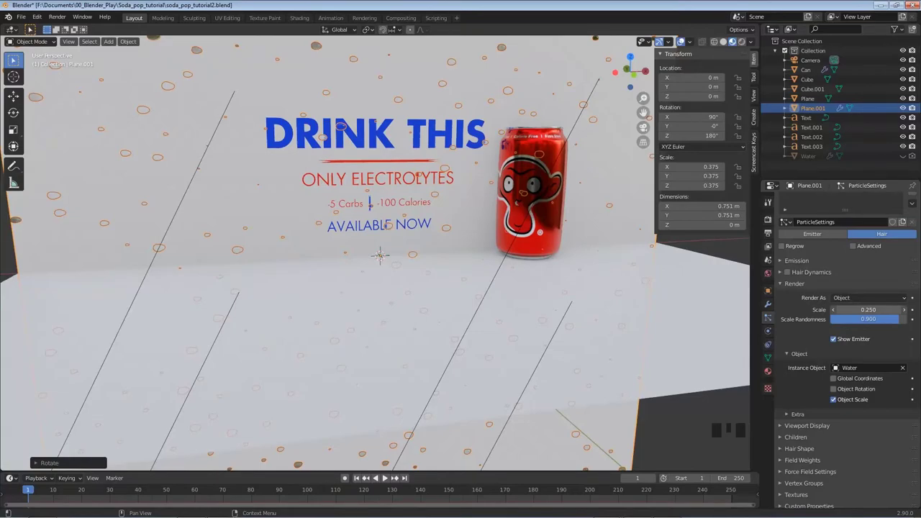
{"action": "key", "text": "ctrl+s"}
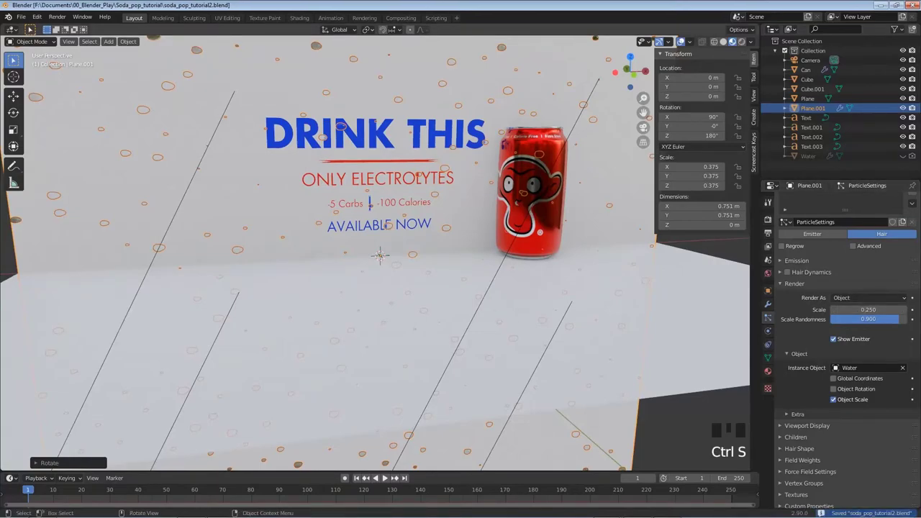
Enable Global Coordinates and Object Rotation for the instanced Water particles.
{"action": "left_click", "coordinate": [677, 308]}
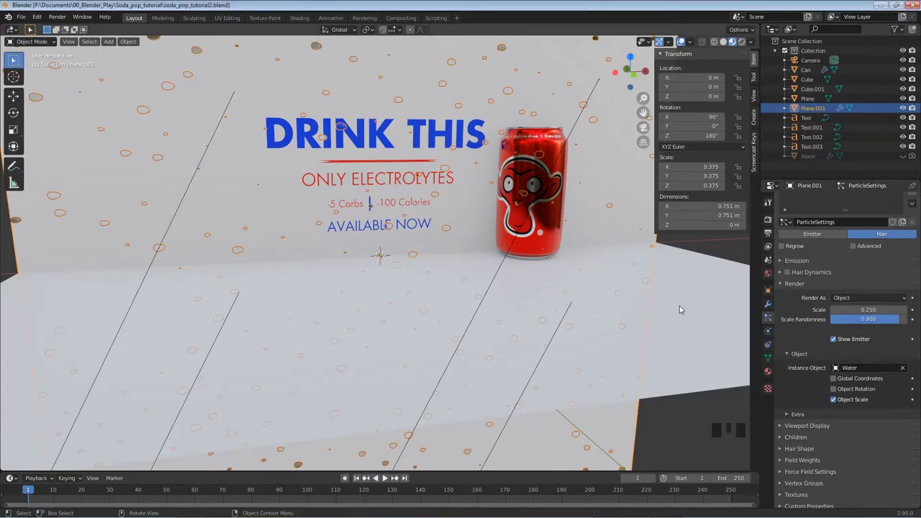
{"action": "left_click", "coordinate": [834, 380]}
{"action": "left_click", "coordinate": [834, 389]}
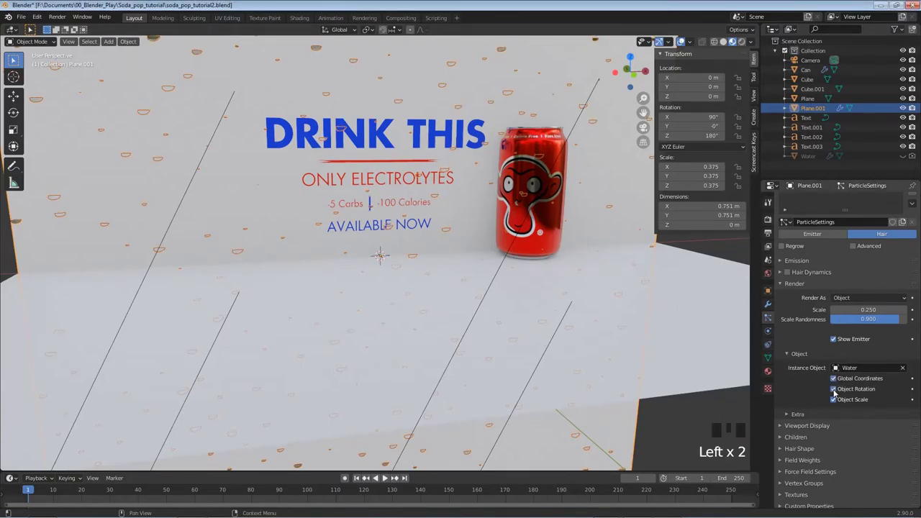
Unhide the Water object in the viewport, select it, and save the file.
{"action": "scroll", "coordinate": [365, 207], "scroll_direction": "up", "scroll_amount": 2}
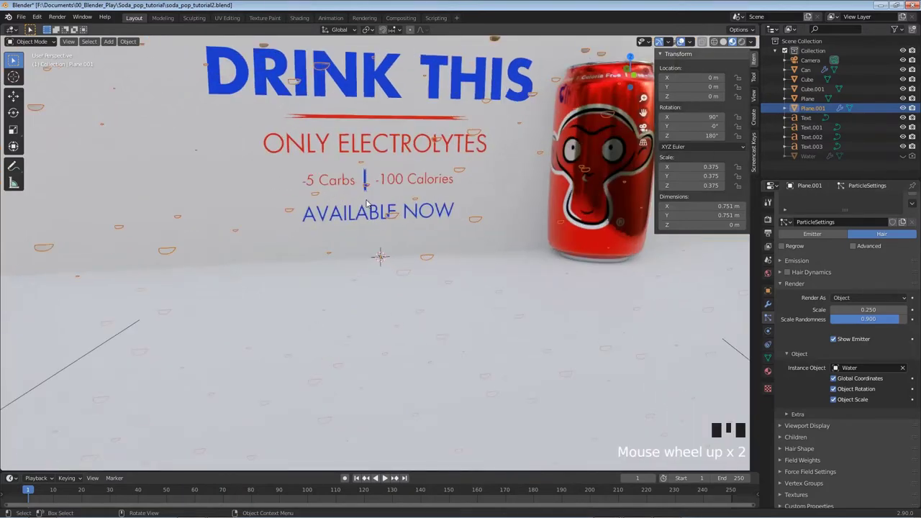
{"action": "scroll", "coordinate": [368, 205], "scroll_direction": "up", "scroll_amount": 2}
{"action": "middle_click_drag", "start_coordinate": [367, 205], "coordinate": [416, 213]}
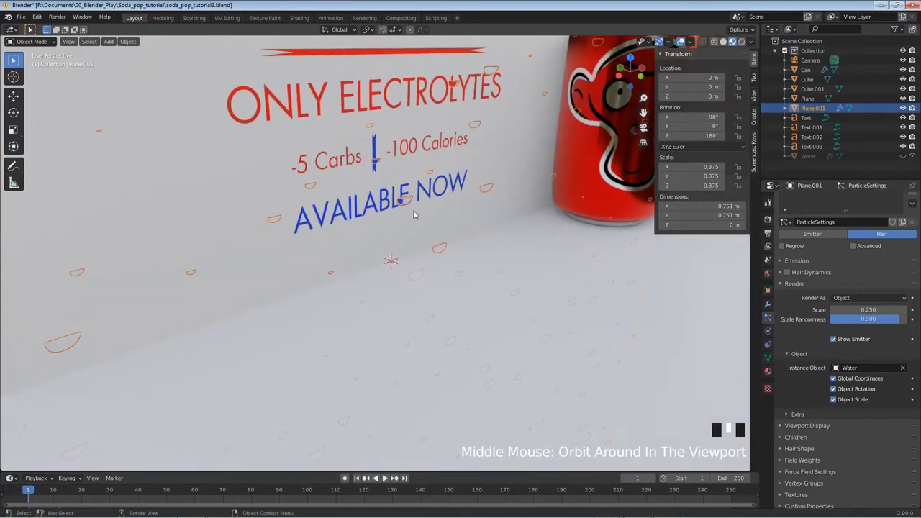
{"action": "scroll", "coordinate": [415, 214], "scroll_direction": "up", "scroll_amount": 2}
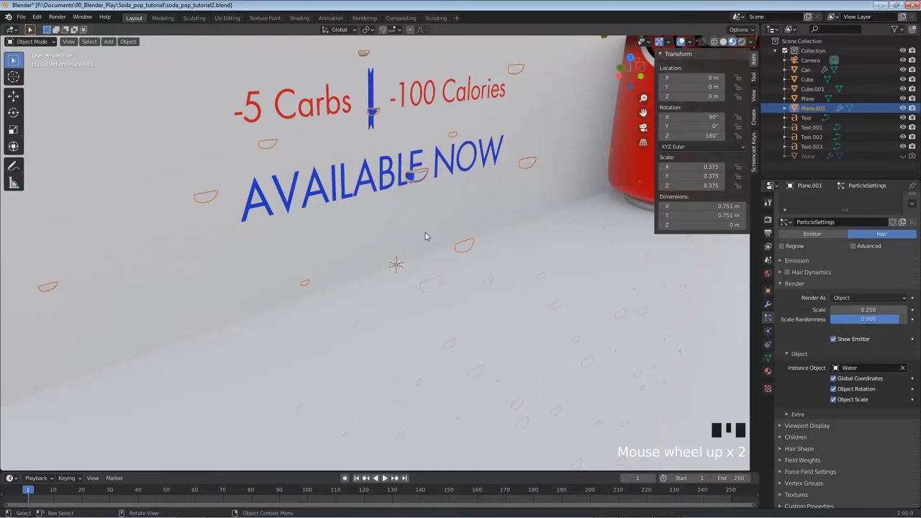
{"action": "left_click", "coordinate": [904, 156]}
{"action": "left_click", "coordinate": [812, 157]}
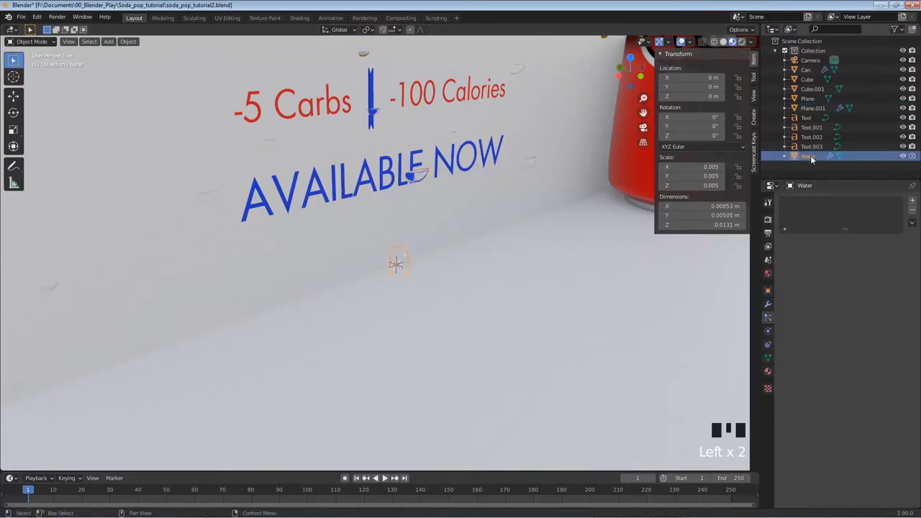
{"action": "key", "text": "ctrl+s"}
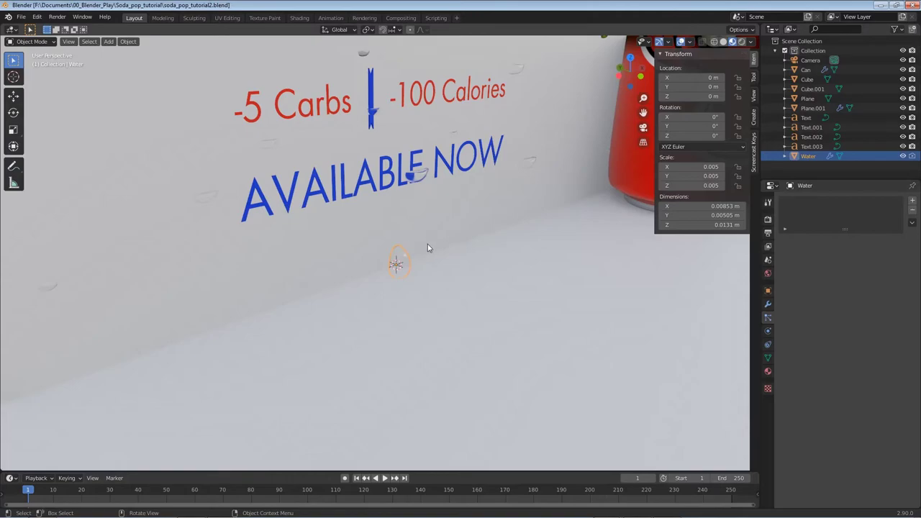
Switch the viewport to Solid shading to view the droplets on the back wall.
{"action": "key", "text": "z"}
{"action": "left_click", "coordinate": [495, 238]}
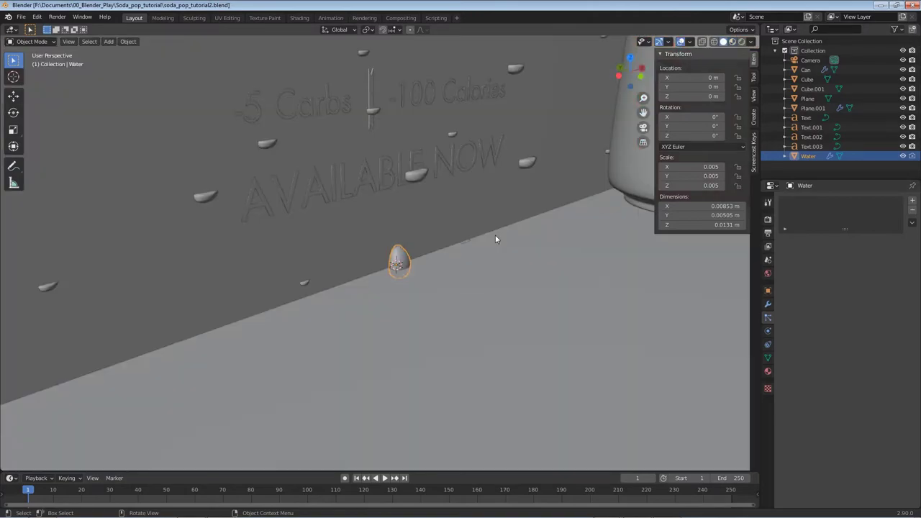
{"action": "middle_click_drag", "start_coordinate": [310, 220], "coordinate": [339, 219]}
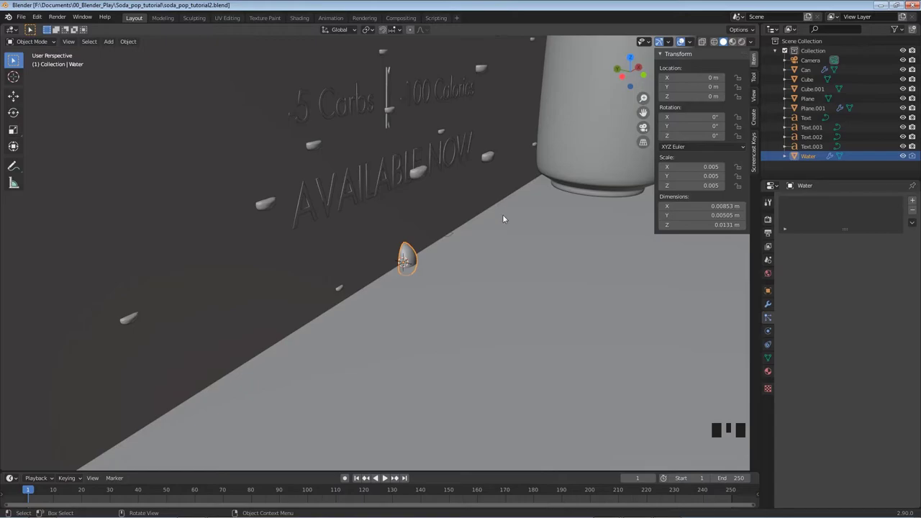
Rotate the Water object 90° about the global X axis.
{"action": "key", "text": "x"}
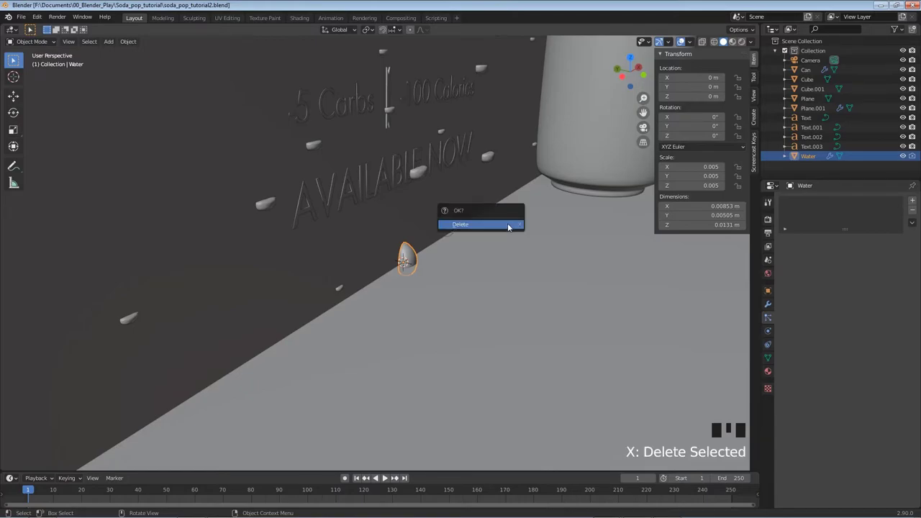
{"action": "key", "text": "Escape"}
{"action": "key", "text": "r"}
{"action": "type", "text": "x"}
{"action": "type", "text": "90"}
{"action": "key", "text": "Return"}
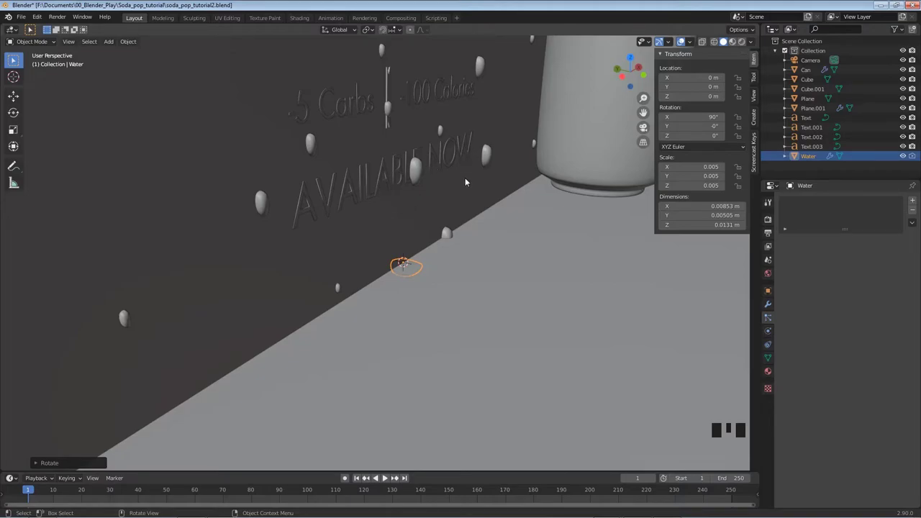
Rotate the Water object 180° about the global Z axis.
{"action": "key", "text": "r"}
{"action": "type", "text": "z"}
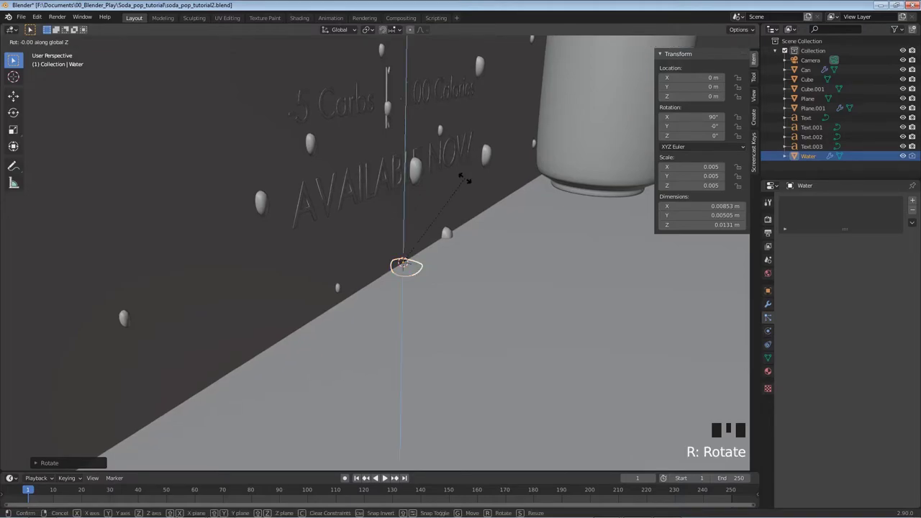
{"action": "type", "text": "180"}
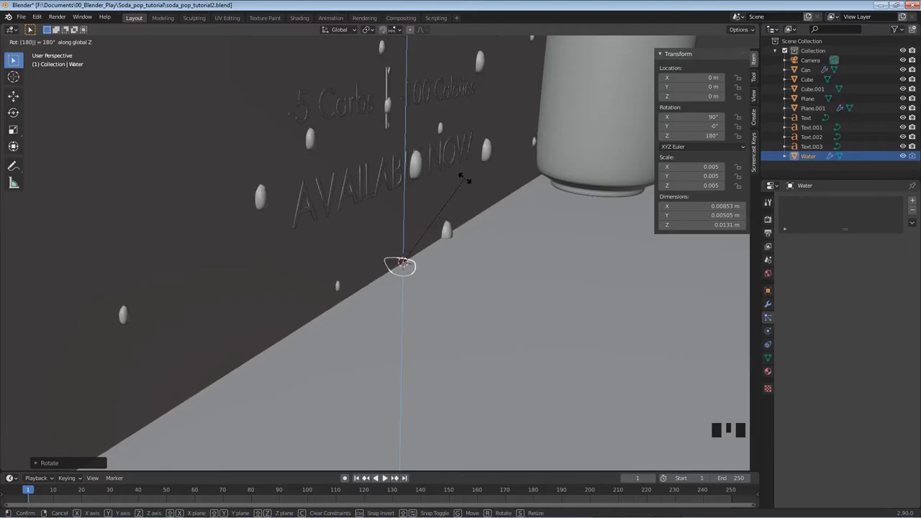
{"action": "key", "text": "Return"}
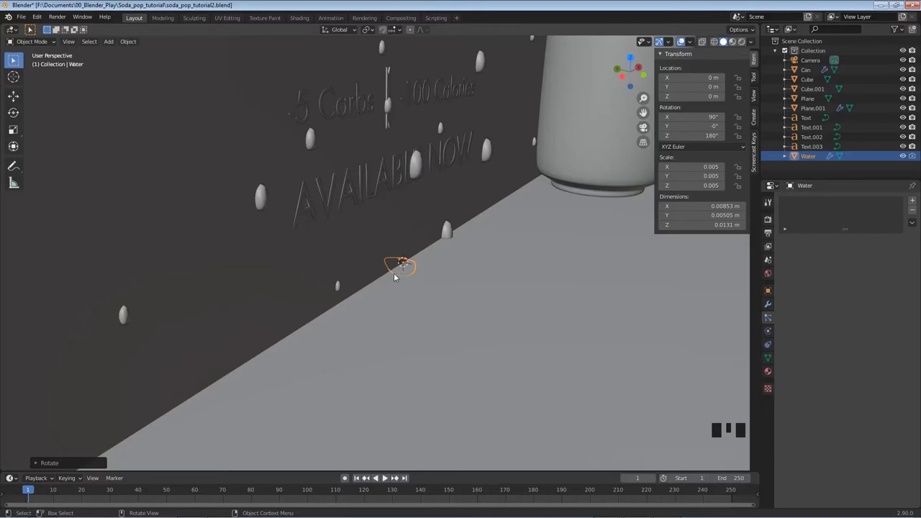
Hide the Water object in the viewport again and save the file.
{"action": "left_click", "coordinate": [903, 156]}
{"action": "key", "text": "ctrl+s"}
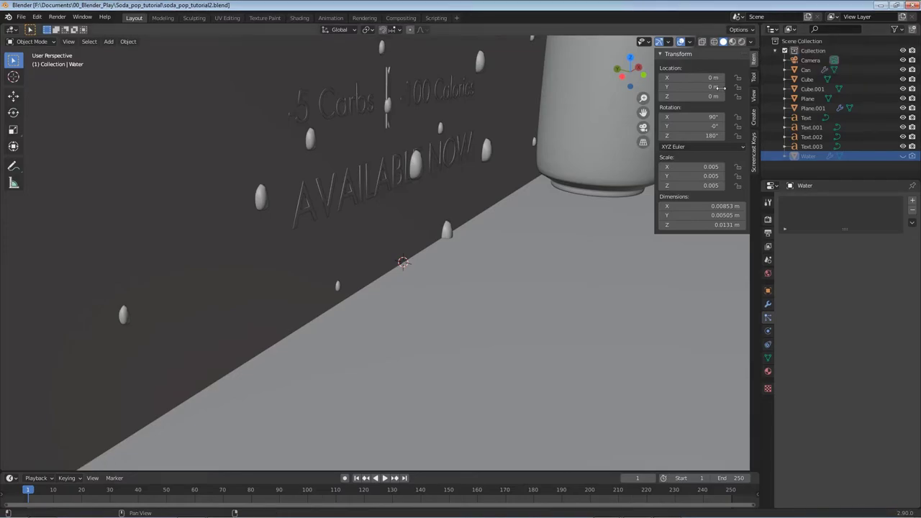
{"action": "left_click", "coordinate": [904, 157]}
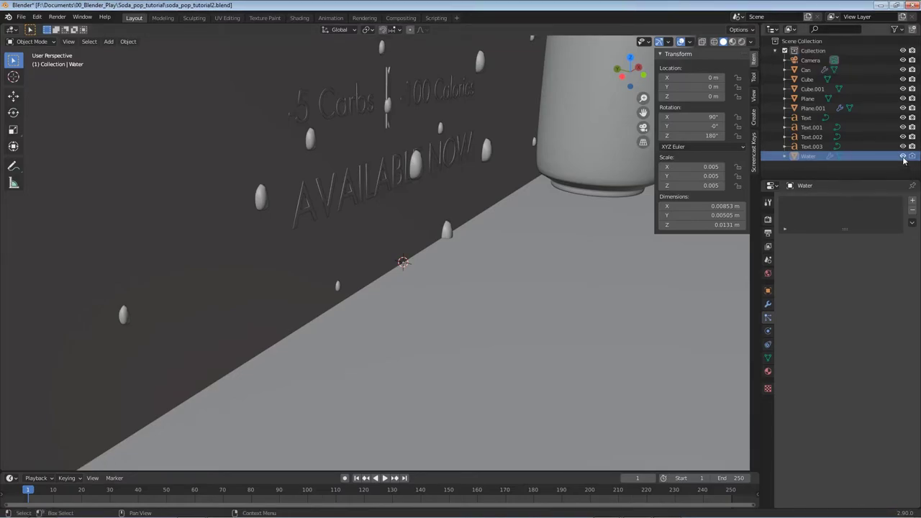
{"action": "middle_click_drag", "start_coordinate": [437, 264], "coordinate": [525, 241]}
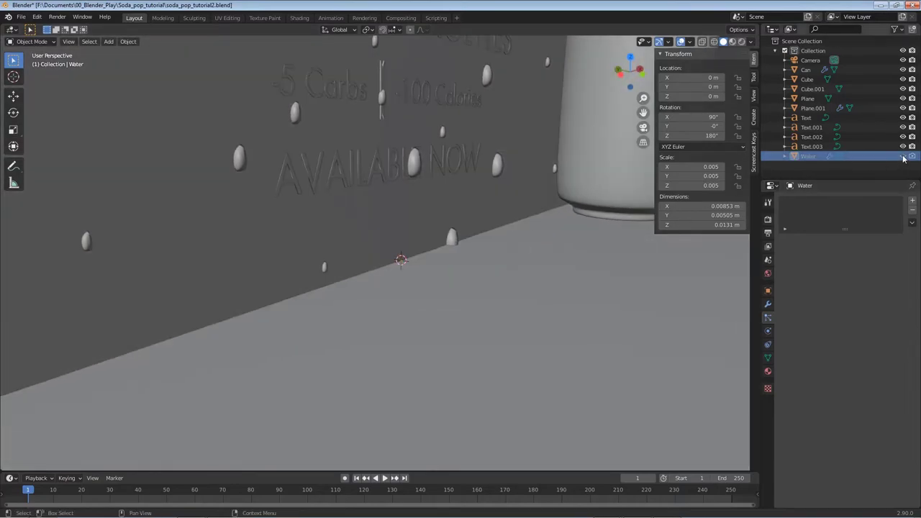
Save the file and rotate the Water object 90° about the global Y axis.
{"action": "scroll", "coordinate": [366, 311], "scroll_direction": "up", "scroll_amount": 3}
{"action": "middle_click_drag", "start_coordinate": [366, 311], "coordinate": [342, 144]}
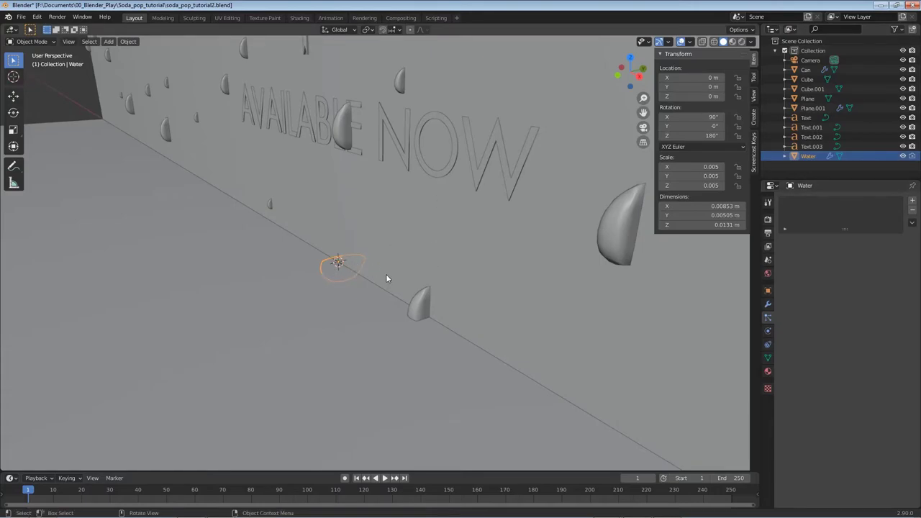
{"action": "middle_click_drag", "start_coordinate": [387, 279], "coordinate": [387, 278], "text": "shift"}
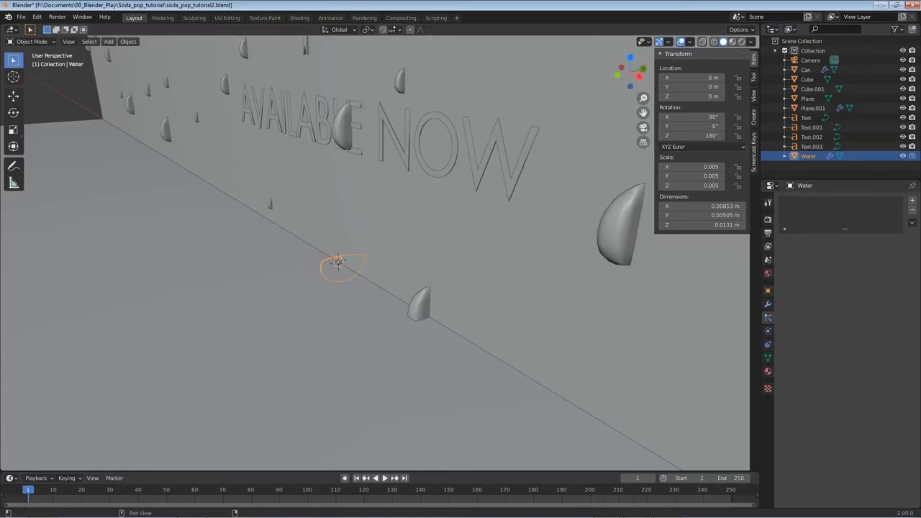
{"action": "key", "text": "ctrl+s"}
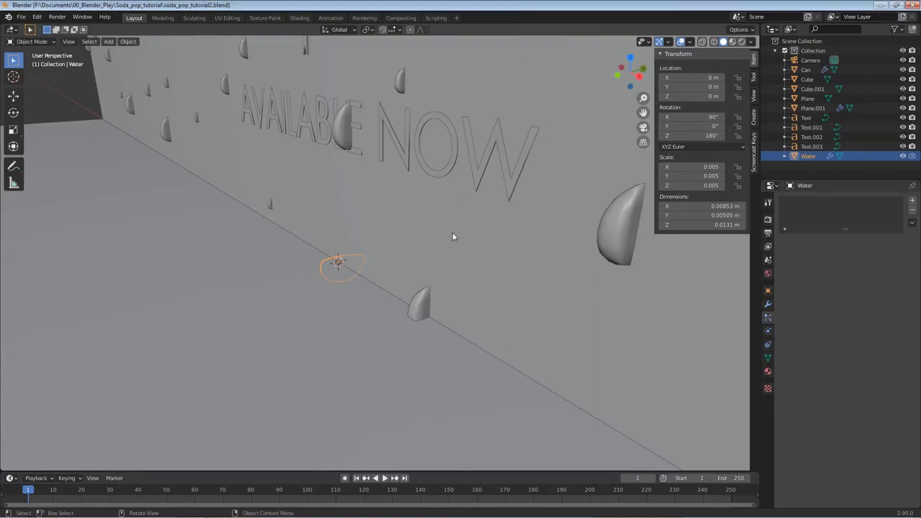
{"action": "type", "text": "ry90"}
{"action": "key", "text": "Return"}
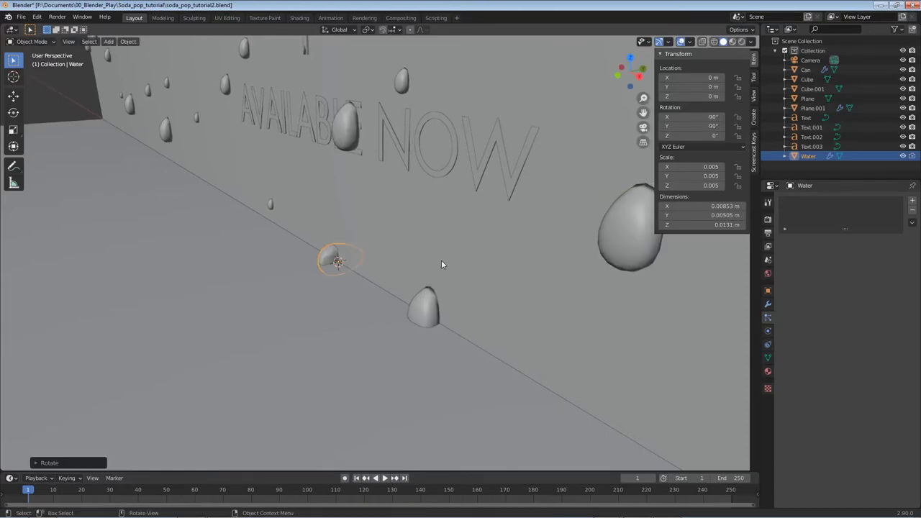
Hide the Water object in the viewport.
{"action": "middle_click_drag", "start_coordinate": [343, 156], "coordinate": [185, 223]}
{"action": "middle_click_drag", "start_coordinate": [304, 222], "coordinate": [340, 264]}
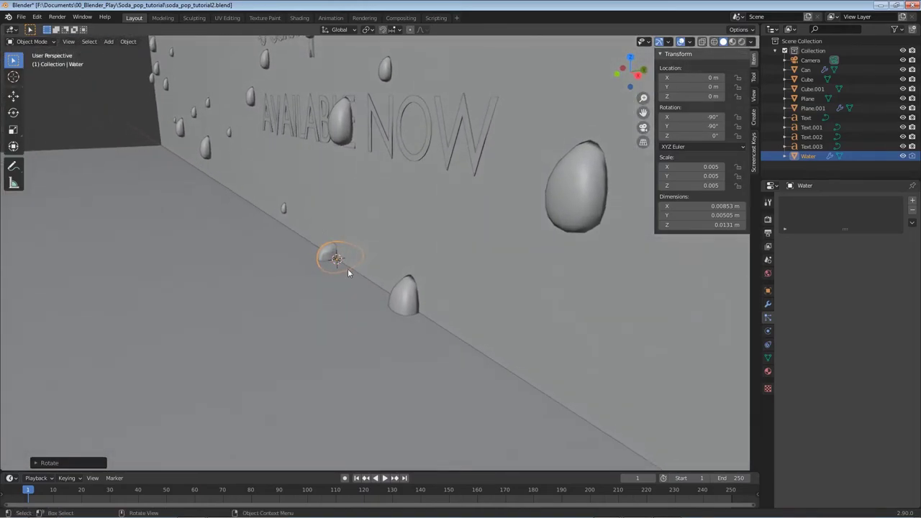
{"action": "left_click", "coordinate": [904, 158]}
{"action": "left_click", "coordinate": [594, 92]}
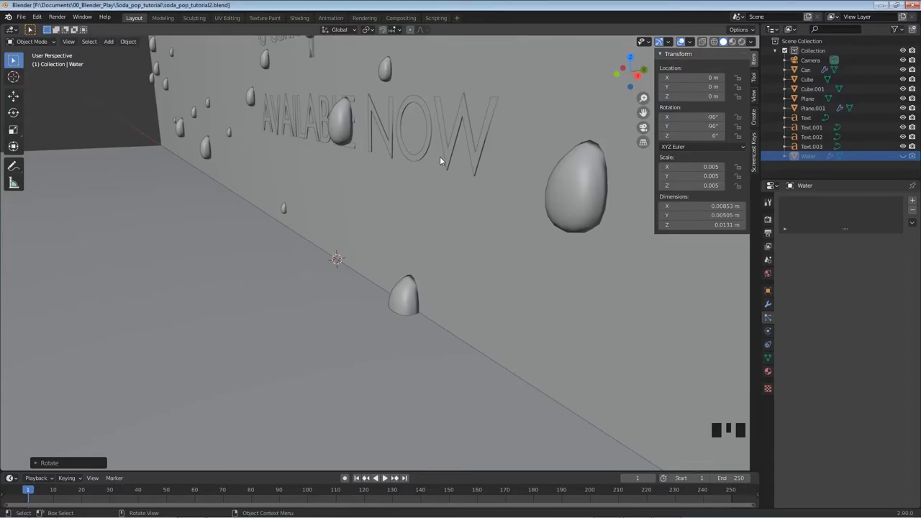
Examine the droplets through the camera in Material Preview with the sidebar hidden, and return to Solid shading.
{"action": "key", "text": "KP_0"}
{"action": "scroll", "coordinate": [415, 280], "scroll_direction": "up", "scroll_amount": 8}
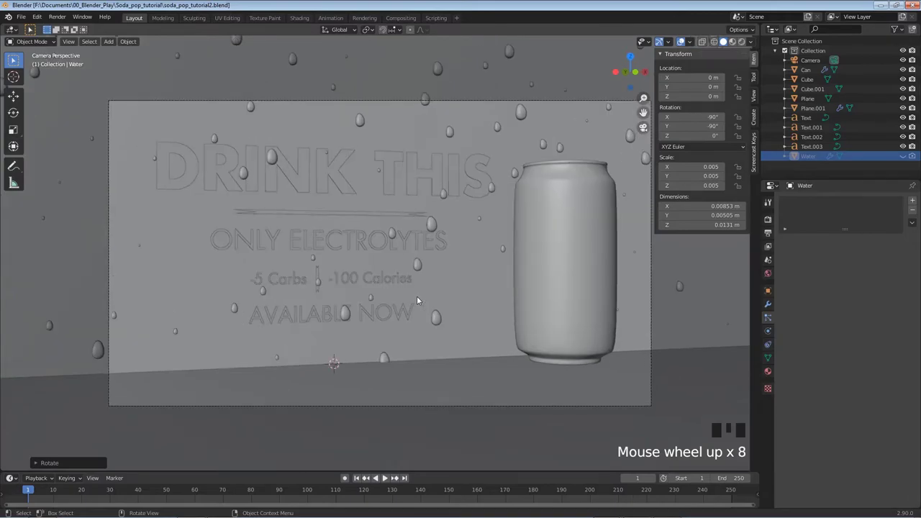
{"action": "key", "text": "n"}
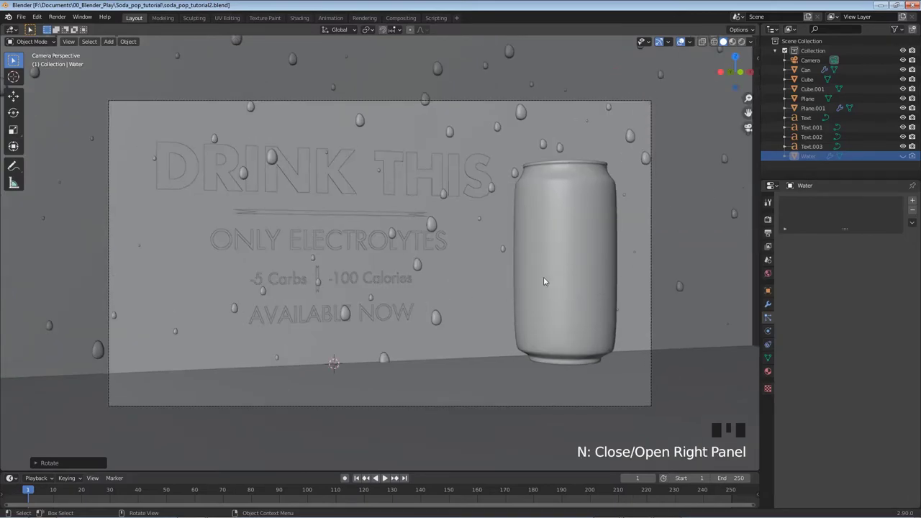
{"action": "key", "text": "z"}
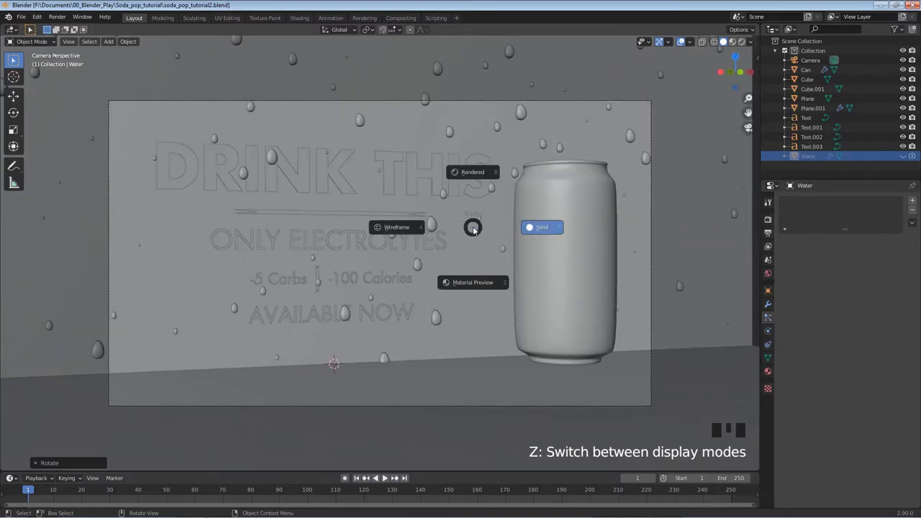
{"action": "left_click", "coordinate": [476, 280]}
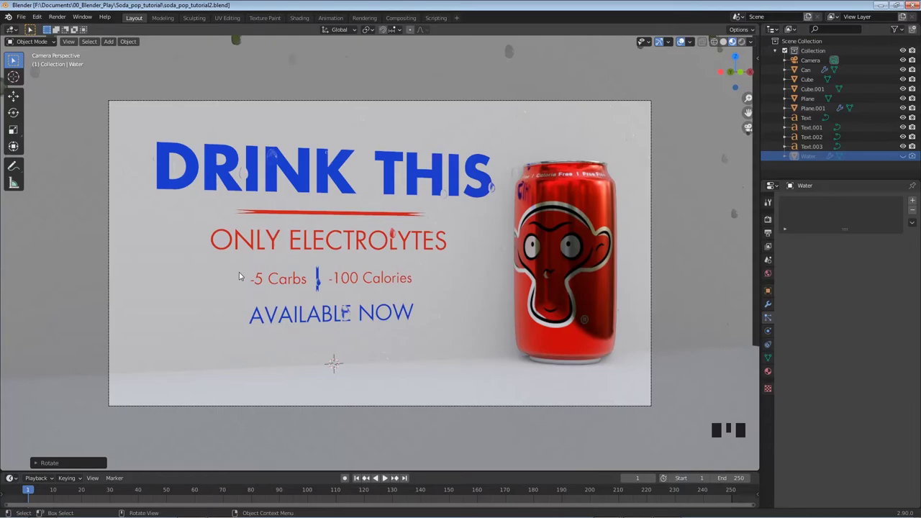
{"action": "key", "text": "z"}
{"action": "left_click", "coordinate": [346, 270]}
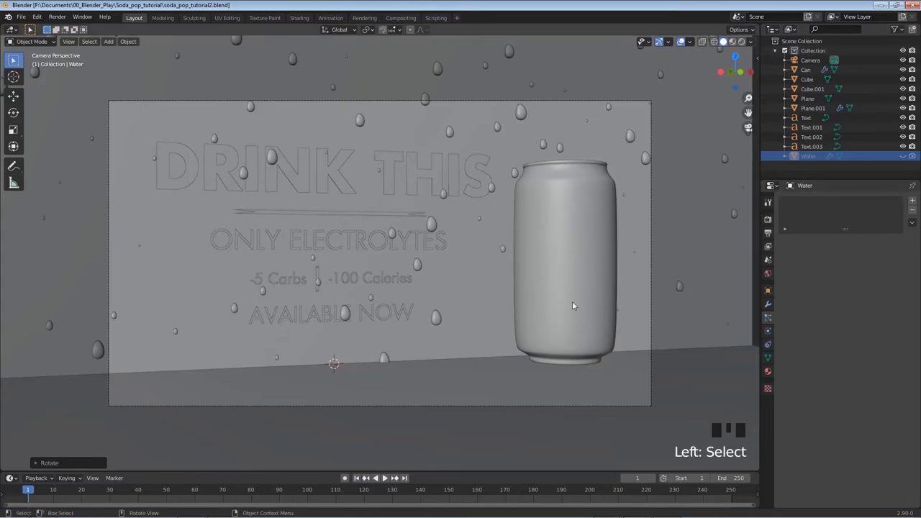
Try different emission seeds for the back wall's (Plane.001) hair particle system and settle on Seed 1.
{"action": "left_click", "coordinate": [482, 273]}
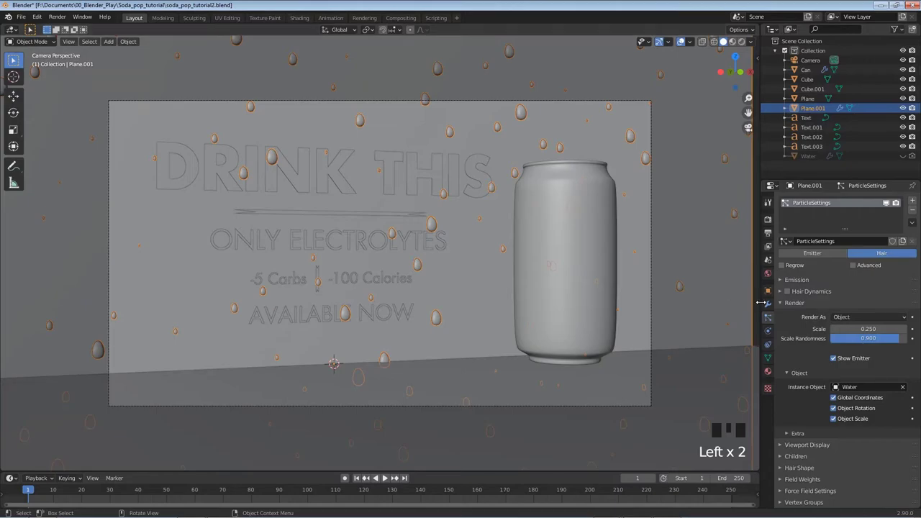
{"action": "left_click", "coordinate": [795, 283]}
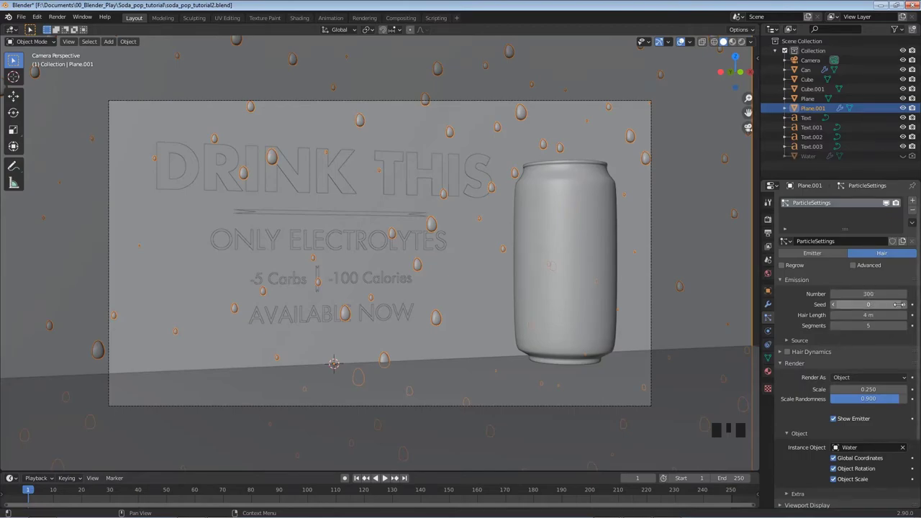
{"action": "left_click", "coordinate": [903, 305]}
{"action": "left_click", "coordinate": [904, 305]}
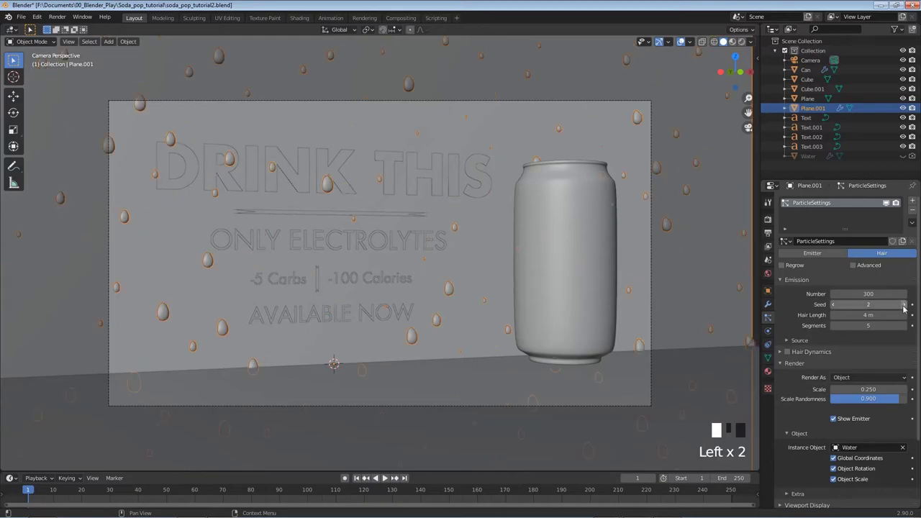
{"action": "left_click", "coordinate": [905, 304]}
{"action": "left_click", "coordinate": [906, 305]}
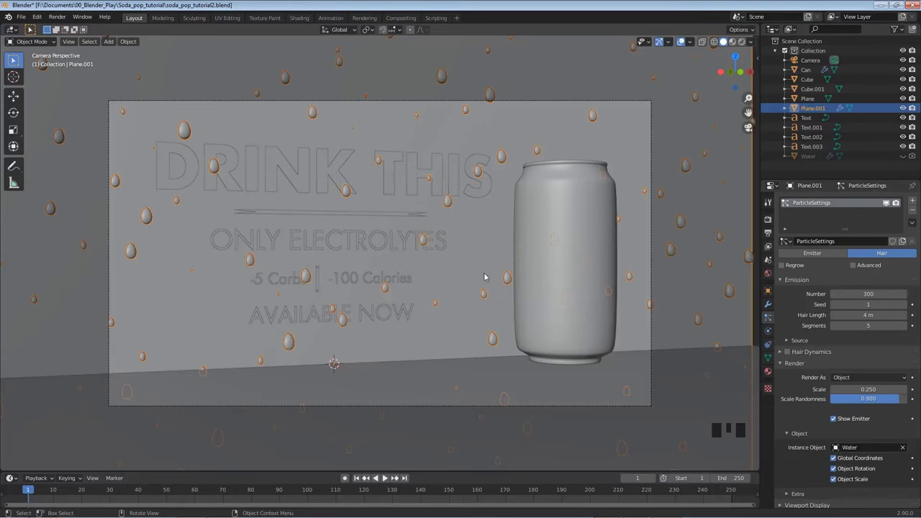
Switch the viewport to Material Preview shading, deselect everything and save the file.
{"action": "key", "text": "z"}
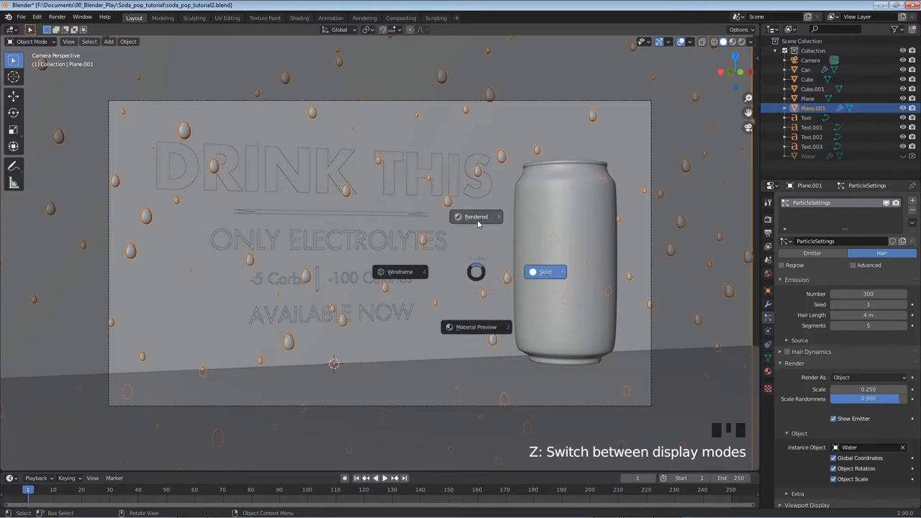
{"action": "left_click", "coordinate": [477, 221]}
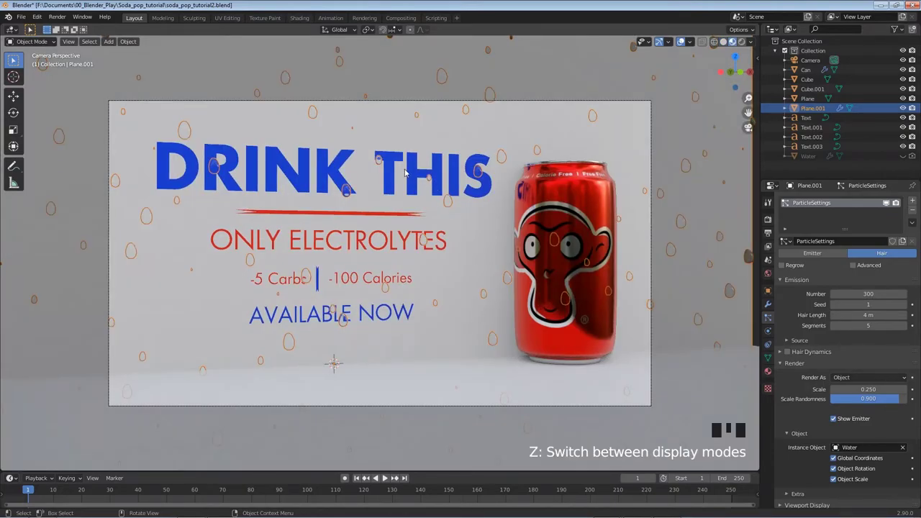
{"action": "key", "text": "alt+a"}
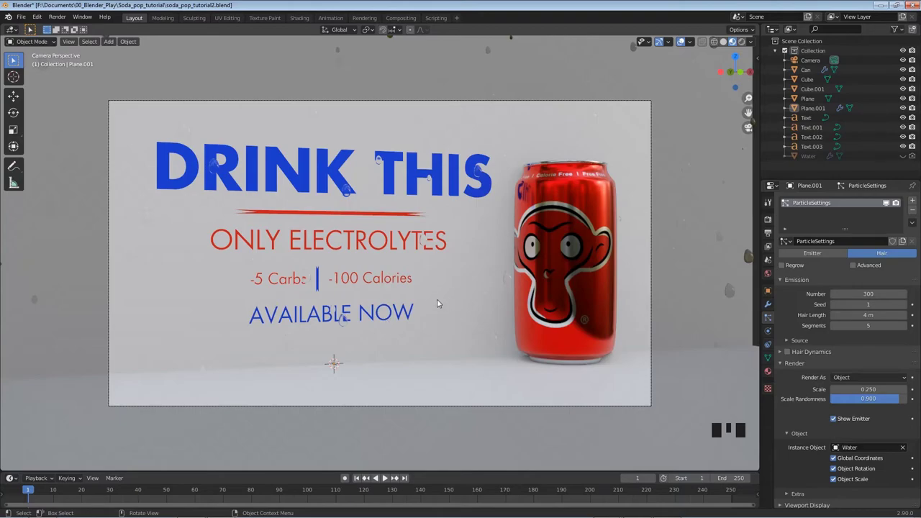
{"action": "key", "text": "ctrl+s"}
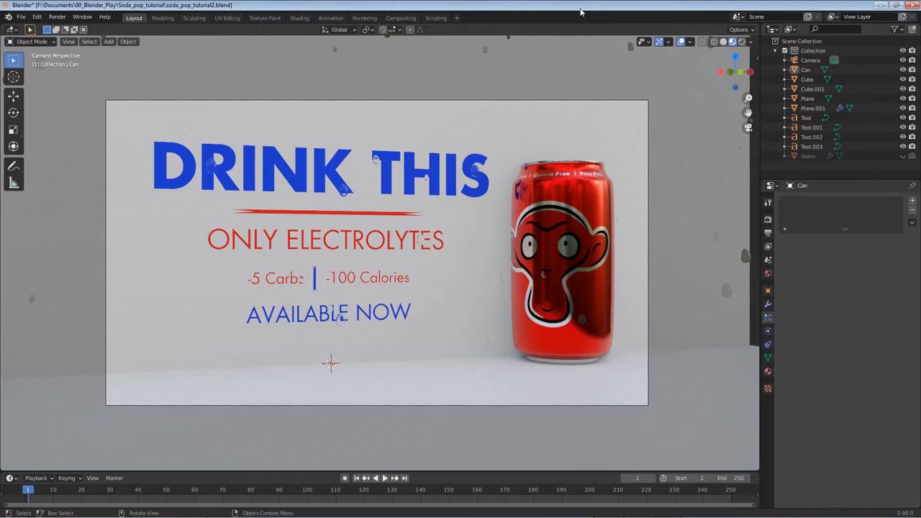
Select the soda can and show its transform values.
{"action": "left_click", "coordinate": [558, 283]}
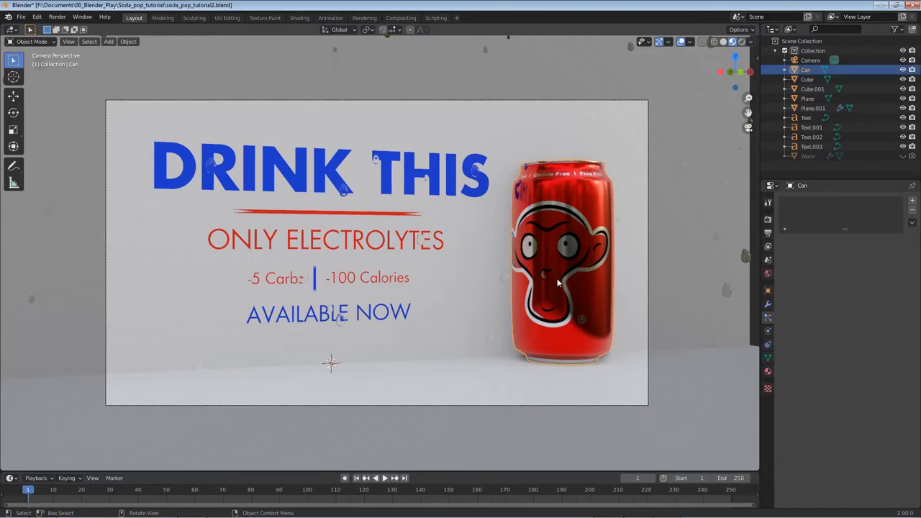
{"action": "key", "text": "n"}
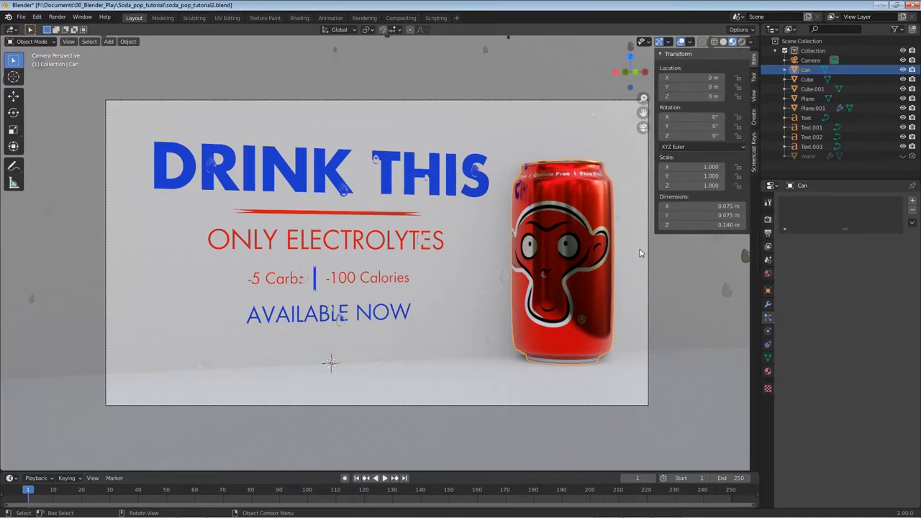
Try rotating the can about the Z axis, and reset its Z rotation to 0°.
{"action": "mouse_move", "coordinate": [678, 137]}
{"action": "left_mouse_down"}
{"action": "mouse_move", "coordinate": [687, 136]}
{"action": "mouse_move", "coordinate": [651, 136]}
{"action": "mouse_move", "coordinate": [678, 136]}
{"action": "left_mouse_up"}
{"action": "left_click", "coordinate": [677, 135]}
{"action": "type", "text": "0"}
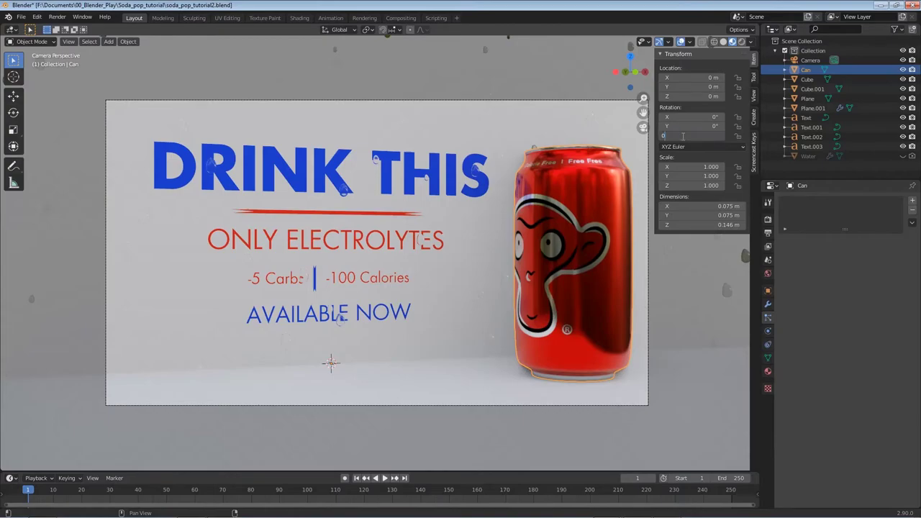
{"action": "key", "text": "Return"}
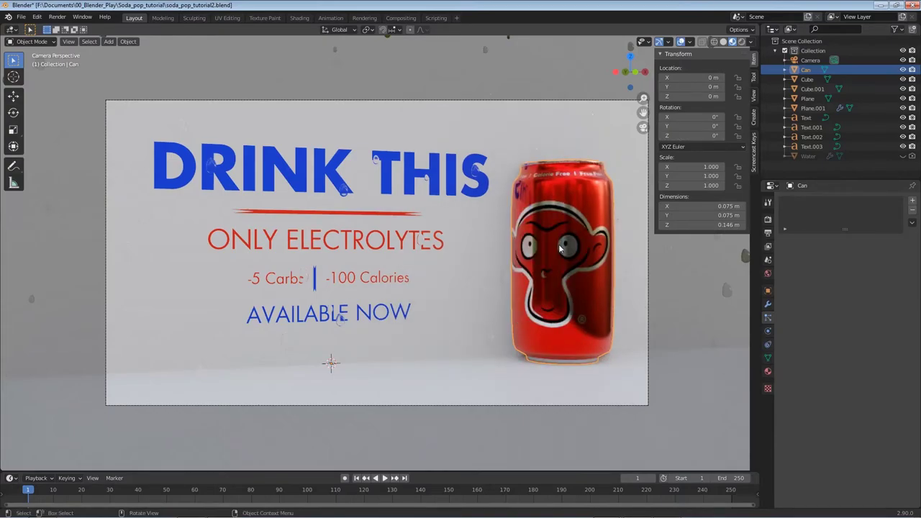
Set the can's origin to its geometry.
{"action": "key", "text": "F3"}
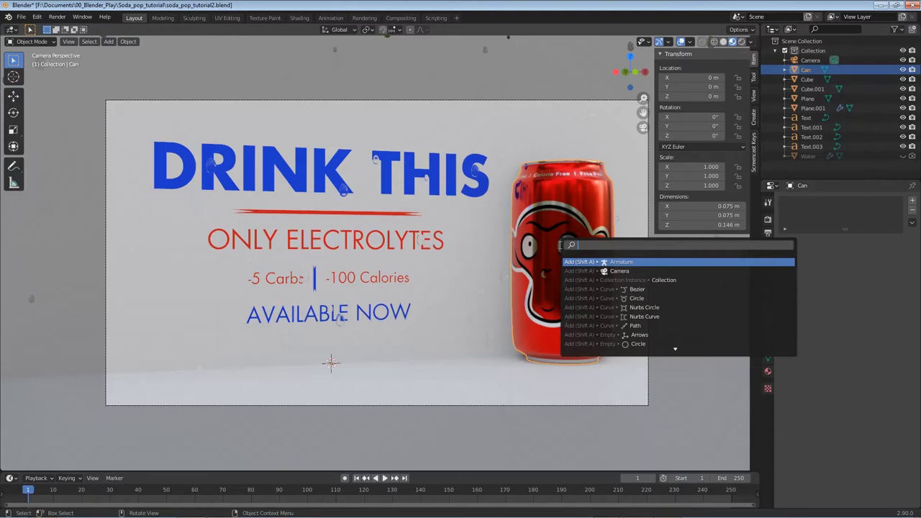
{"action": "type", "text": "set or"}
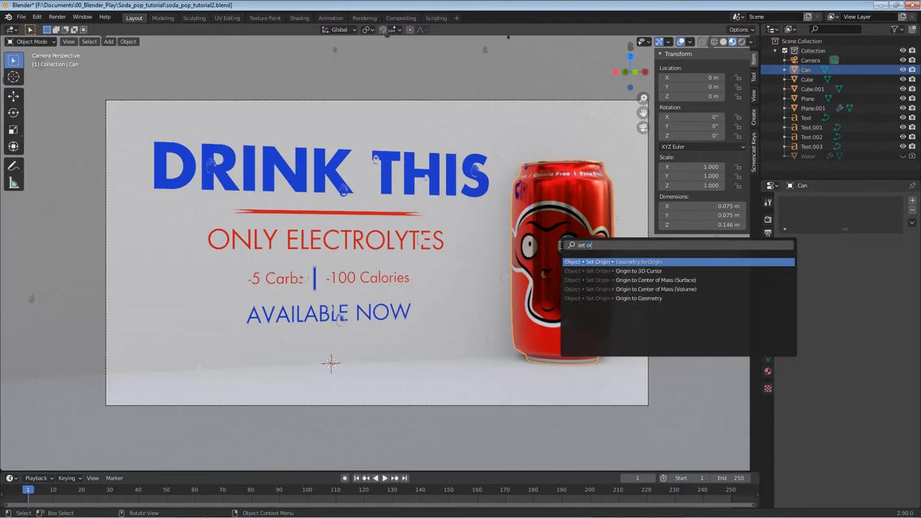
{"action": "key", "text": "Down"}
{"action": "key", "text": "Up"}
{"action": "key", "text": "Down"}
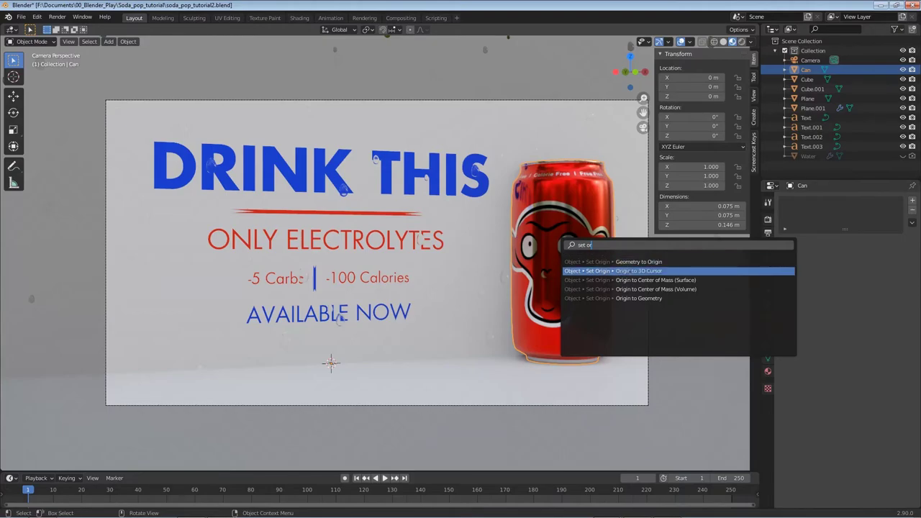
{"action": "left_click", "coordinate": [640, 298]}
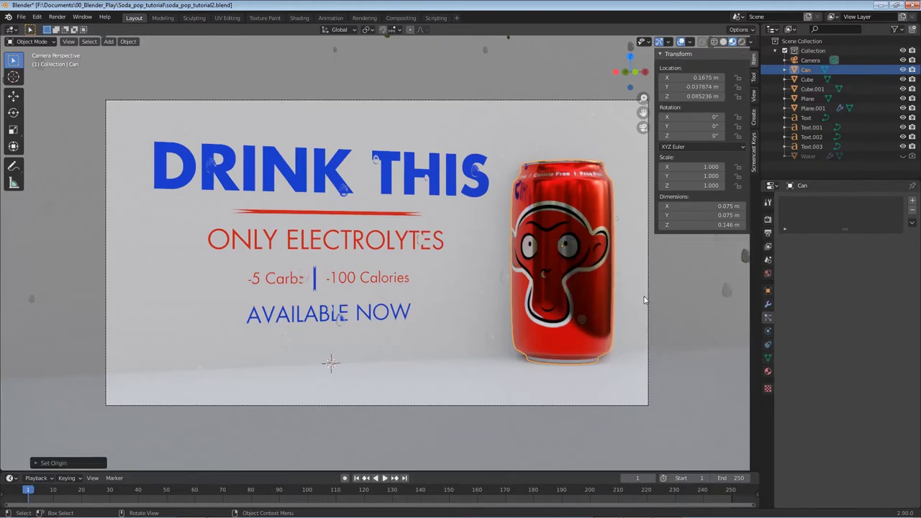
Test rotating the can about its new origin, and return its Z rotation to 0°.
{"action": "left_click_drag", "start_coordinate": [692, 135], "coordinate": [712, 135]}
{"action": "left_click", "coordinate": [697, 136]}
{"action": "type", "text": "0"}
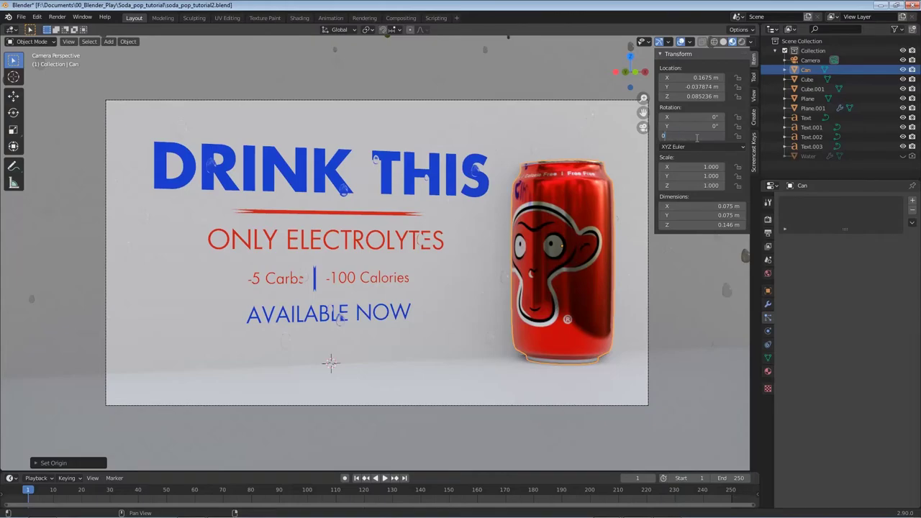
{"action": "key", "text": "Return"}
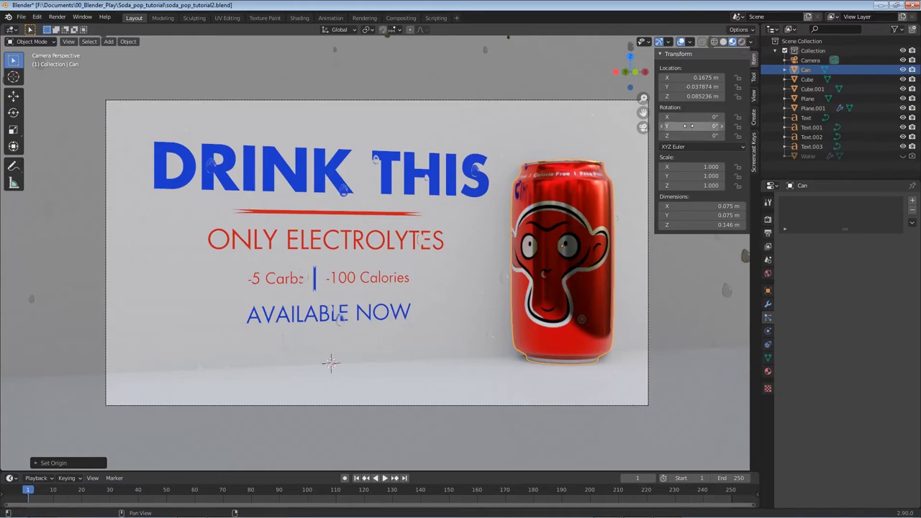
Move the can to X 0.1475 m and Y -0.057874 m.
{"action": "left_click", "coordinate": [722, 78]}
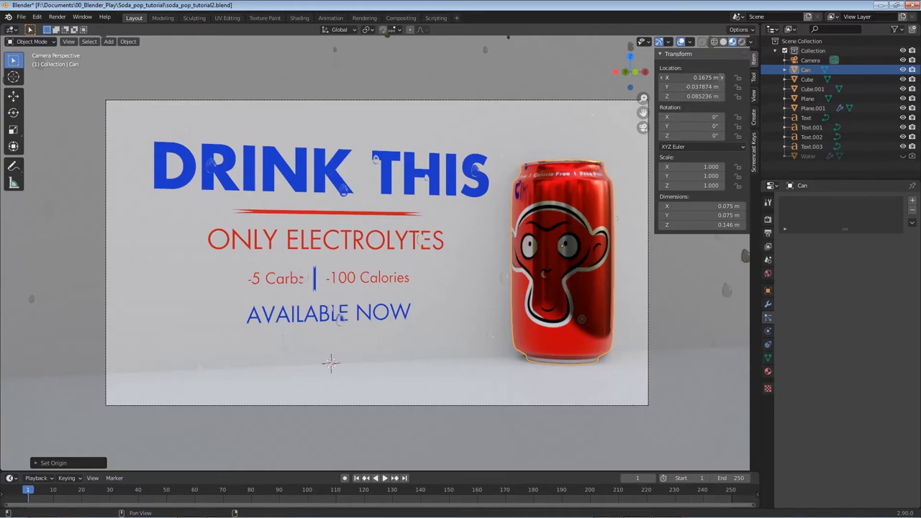
{"action": "left_click", "coordinate": [663, 79]}
{"action": "left_click", "coordinate": [663, 79]}
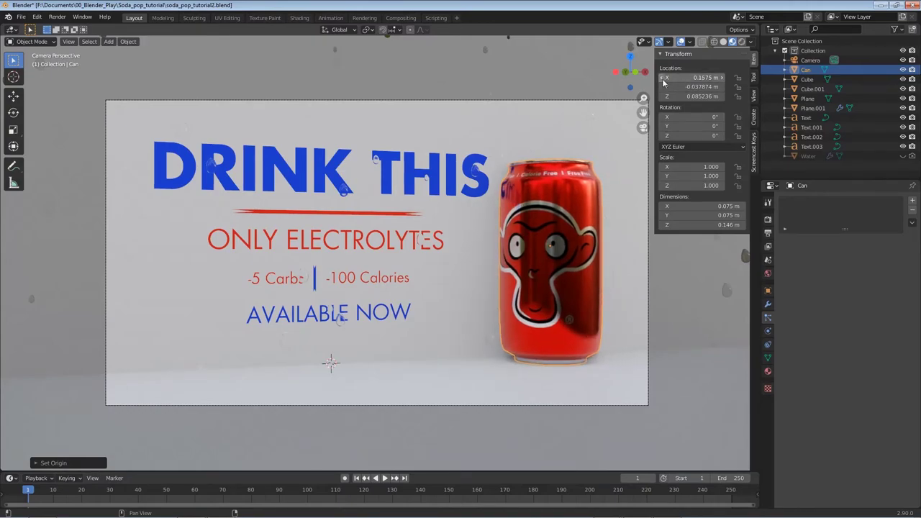
{"action": "left_click", "coordinate": [722, 87]}
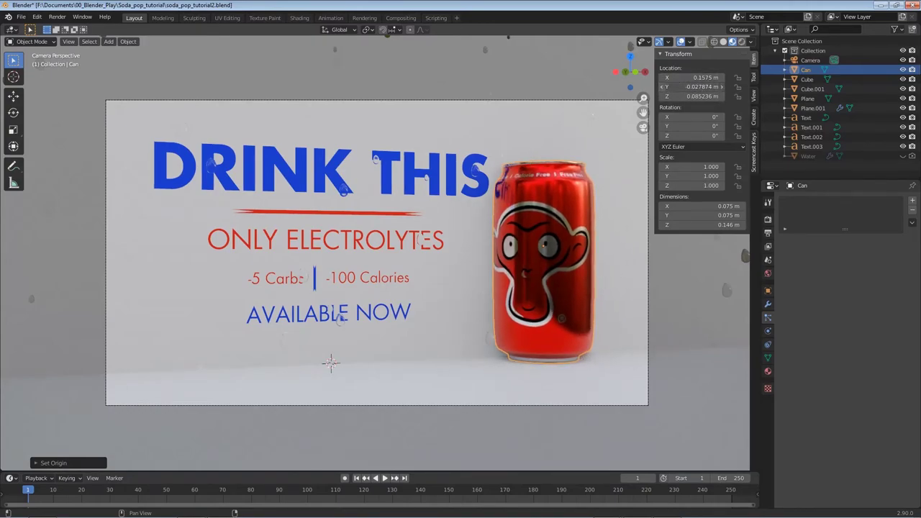
{"action": "left_click", "coordinate": [663, 87]}
{"action": "left_click", "coordinate": [663, 88]}
{"action": "left_click", "coordinate": [663, 88]}
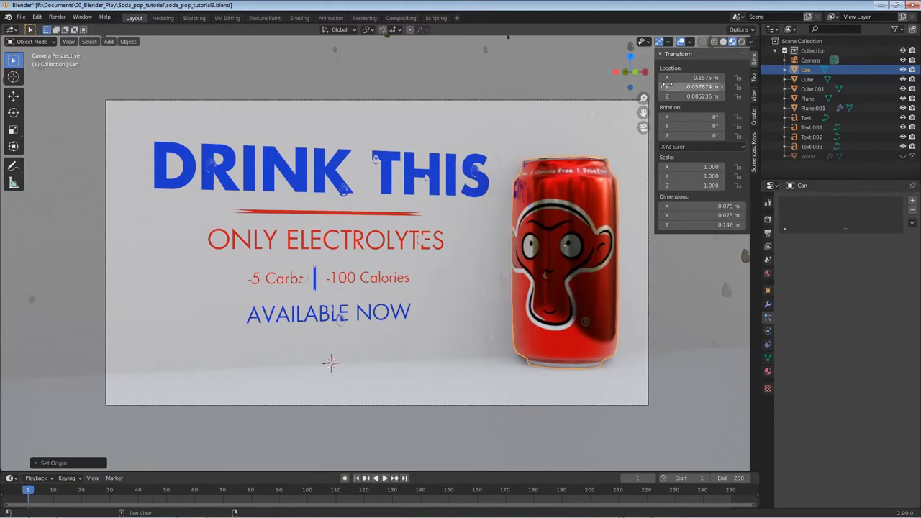
{"action": "left_click", "coordinate": [663, 78]}
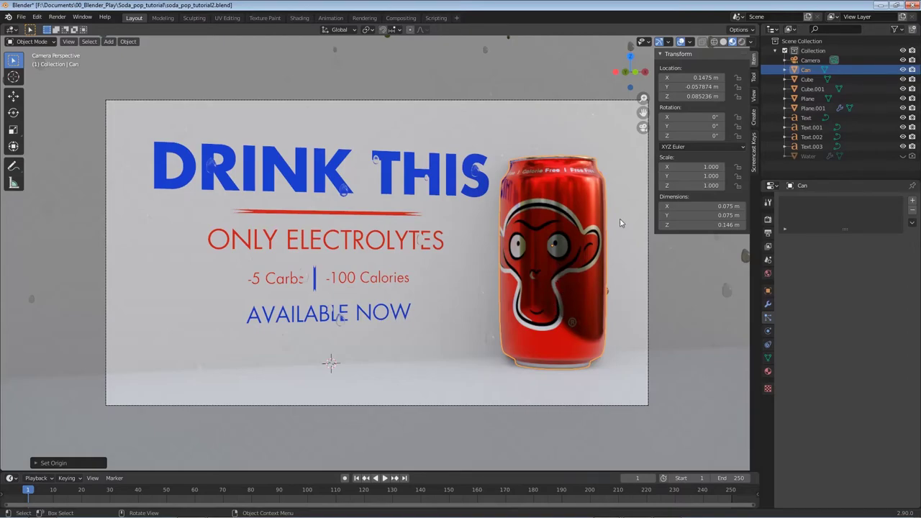
Try a Z rotation of 5.5° on the can, and reset it to 0°.
{"action": "mouse_move", "coordinate": [702, 135]}
{"action": "left_mouse_down"}
{"action": "mouse_move", "coordinate": [731, 136]}
{"action": "mouse_move", "coordinate": [698, 135]}
{"action": "mouse_move", "coordinate": [717, 136]}
{"action": "left_mouse_up"}
{"action": "left_click", "coordinate": [686, 136]}
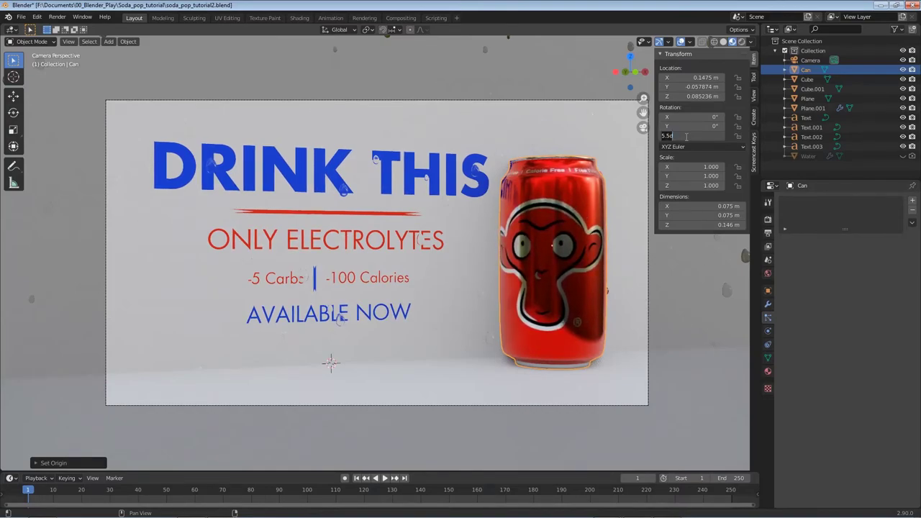
{"action": "key", "text": "BackSpace"}
{"action": "key", "text": "BackSpace"}
{"action": "key", "text": "BackSpace"}
{"action": "key", "text": "BackSpace"}
{"action": "type", "text": "0"}
{"action": "key", "text": "Return"}
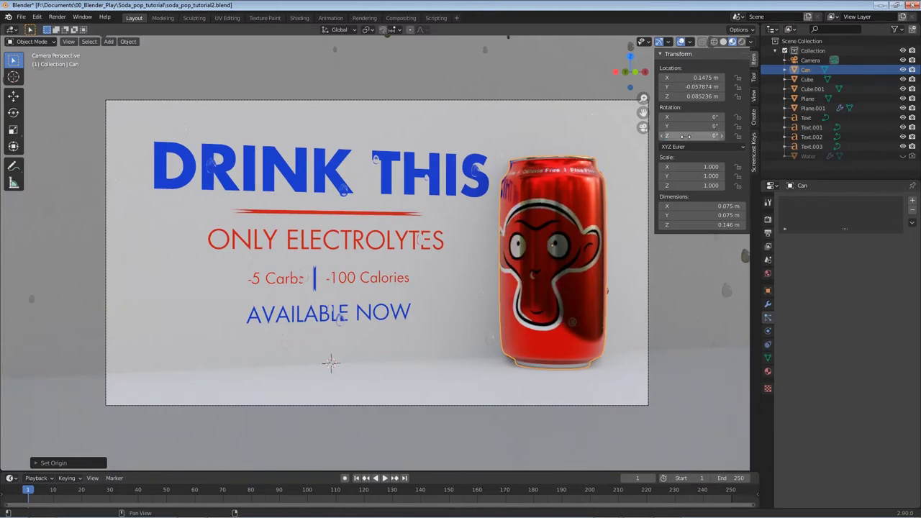
Set the can's Z rotation to 2.7°, and keyframe its location and rotation at frame 1.
{"action": "left_click_drag", "start_coordinate": [686, 135], "coordinate": [686, 136]}
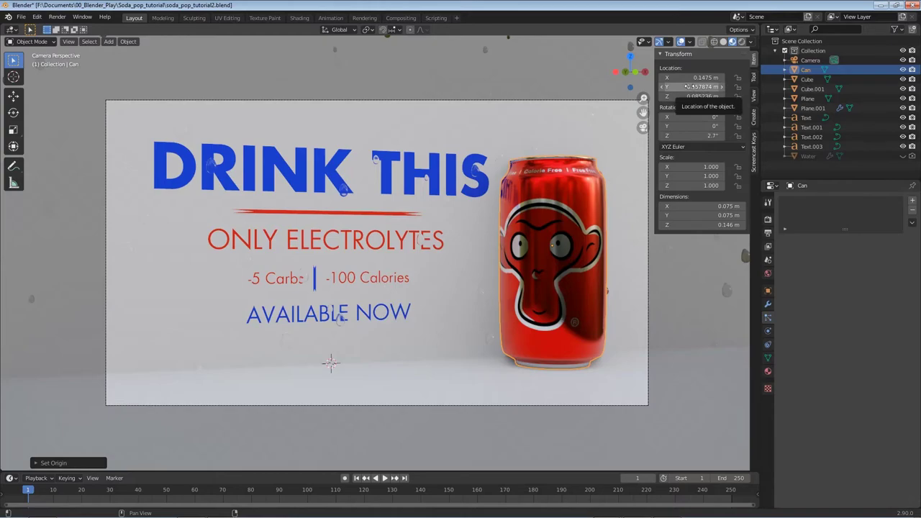
{"action": "key", "text": "i"}
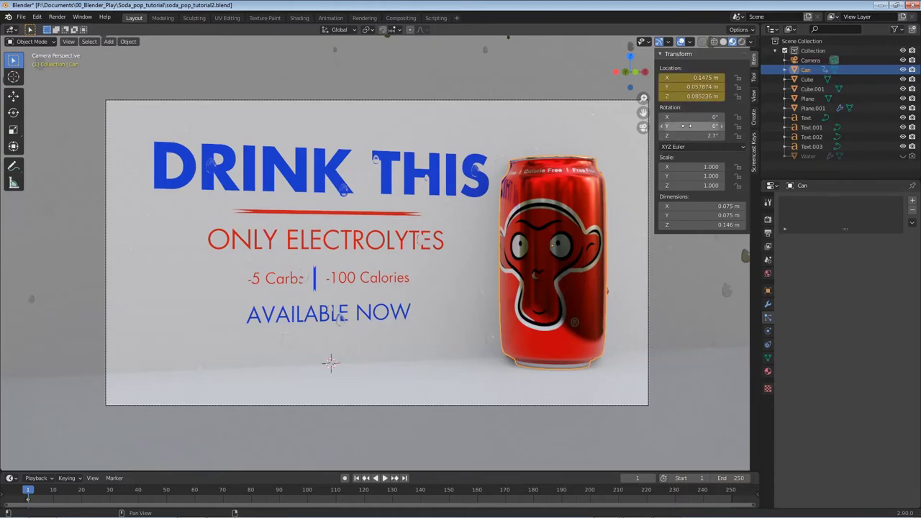
{"action": "key", "text": "i"}
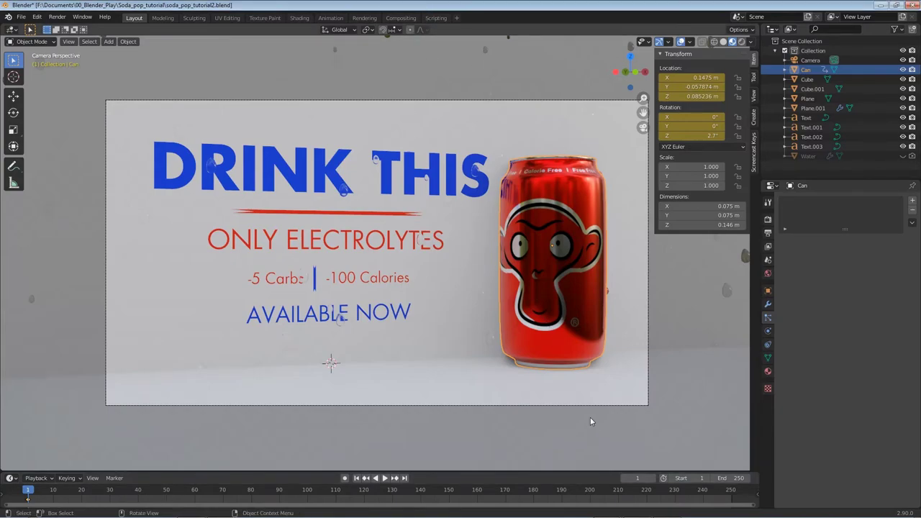
Go to frame 30 and insert keyframes for the can's rotation and location.
{"action": "left_click", "coordinate": [637, 478]}
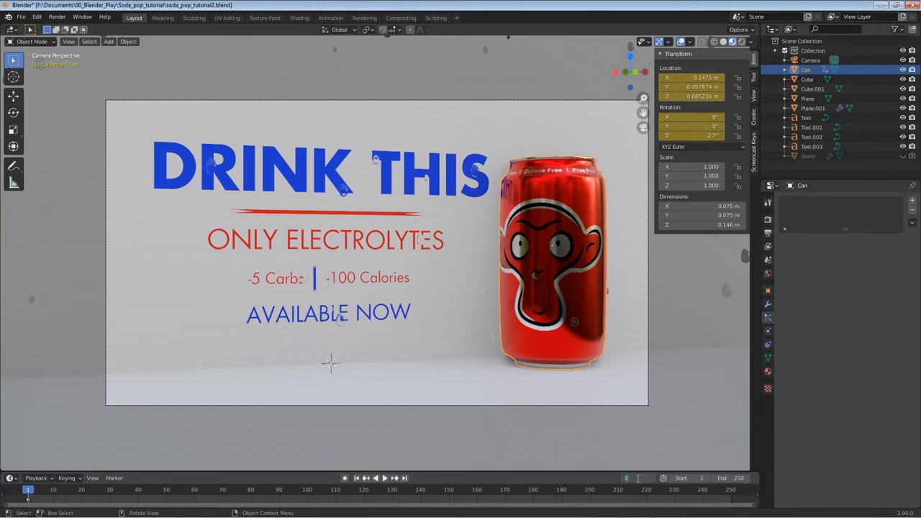
{"action": "type", "text": "30"}
{"action": "key", "text": "Return"}
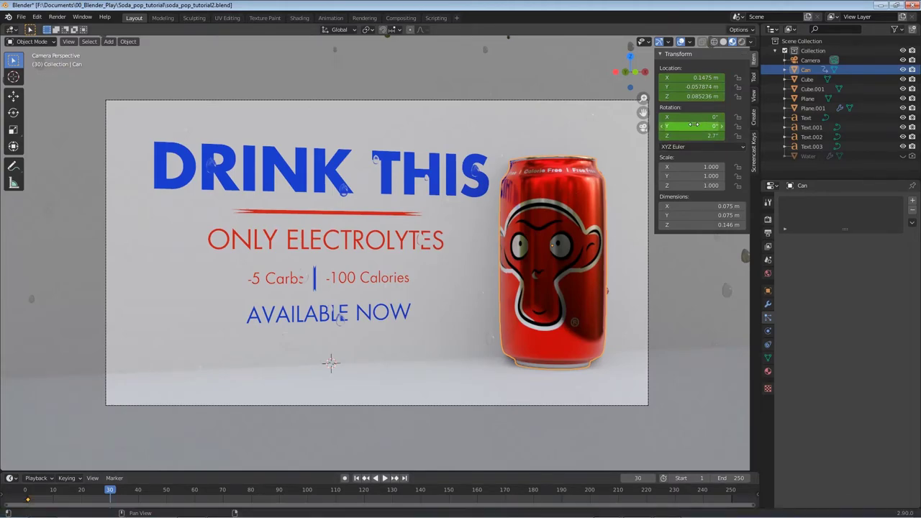
{"action": "key", "text": "i"}
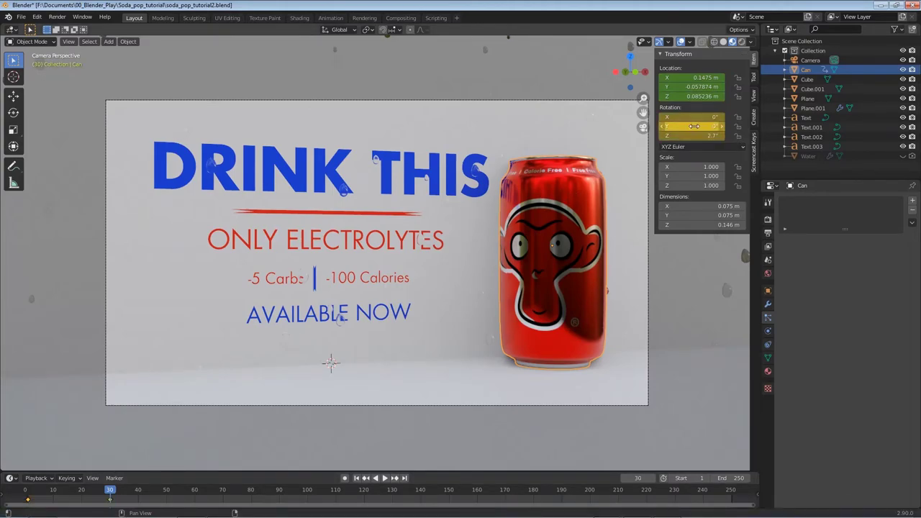
{"action": "key", "text": "i"}
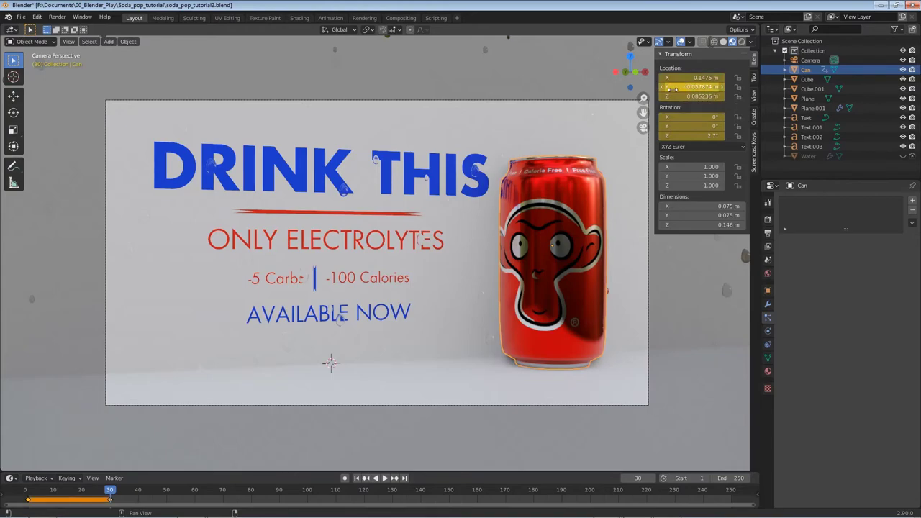
At frame 1, move the can out of the camera frame to X 0.45 m and keyframe its location.
{"action": "key", "text": "space"}
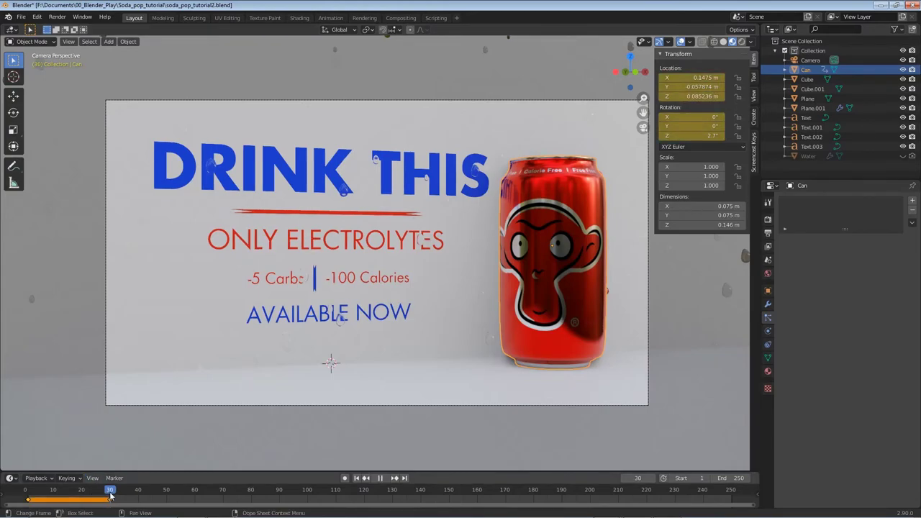
{"action": "left_click_drag", "start_coordinate": [110, 496], "coordinate": [27, 495]}
{"action": "key", "text": "space"}
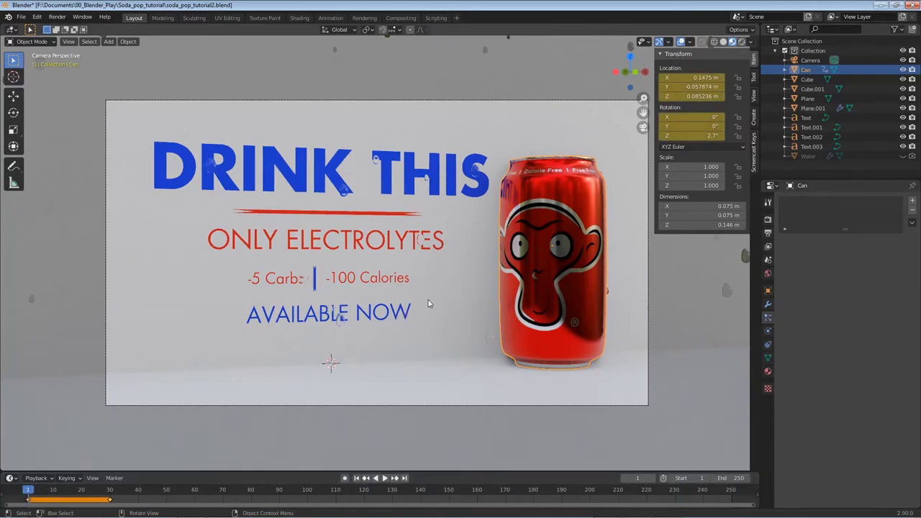
{"action": "scroll", "coordinate": [427, 303], "scroll_direction": "down", "scroll_amount": 1}
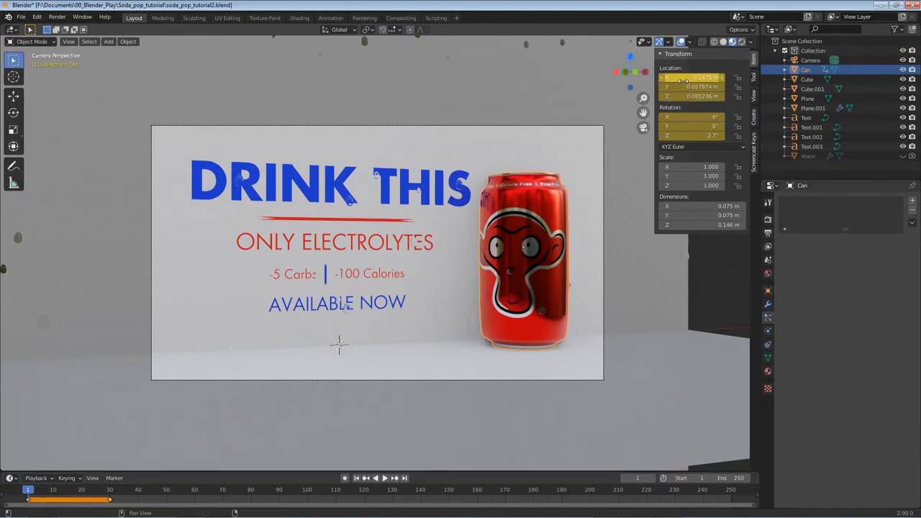
{"action": "left_click_drag", "start_coordinate": [680, 78], "coordinate": [759, 77]}
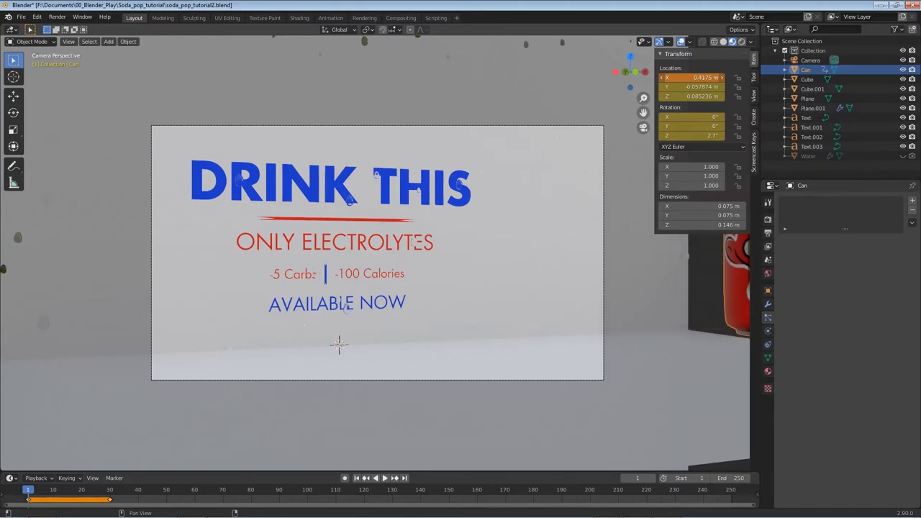
{"action": "left_click", "coordinate": [682, 77]}
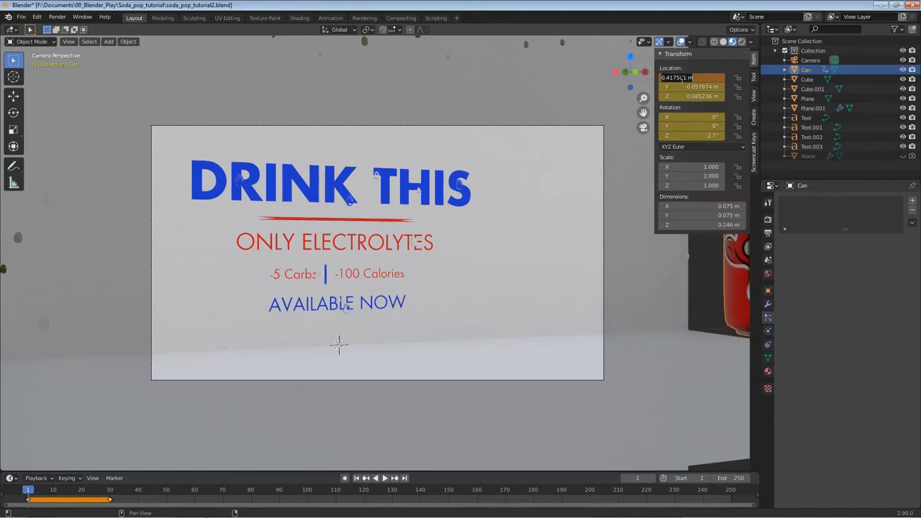
{"action": "key", "text": "BackSpace"}
{"action": "type", "text": ".4"}
{"action": "key", "text": "Return"}
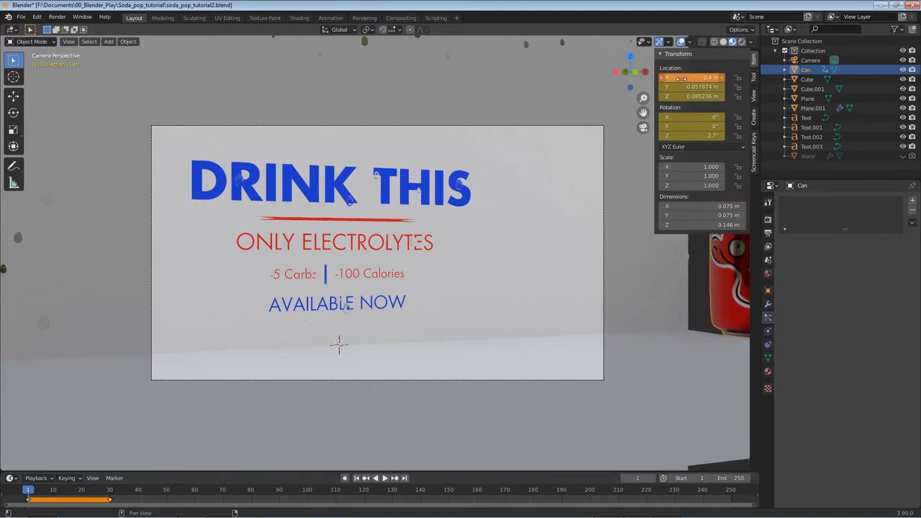
{"action": "left_click", "coordinate": [681, 78]}
{"action": "type", "text": ".45"}
{"action": "key", "text": "Return"}
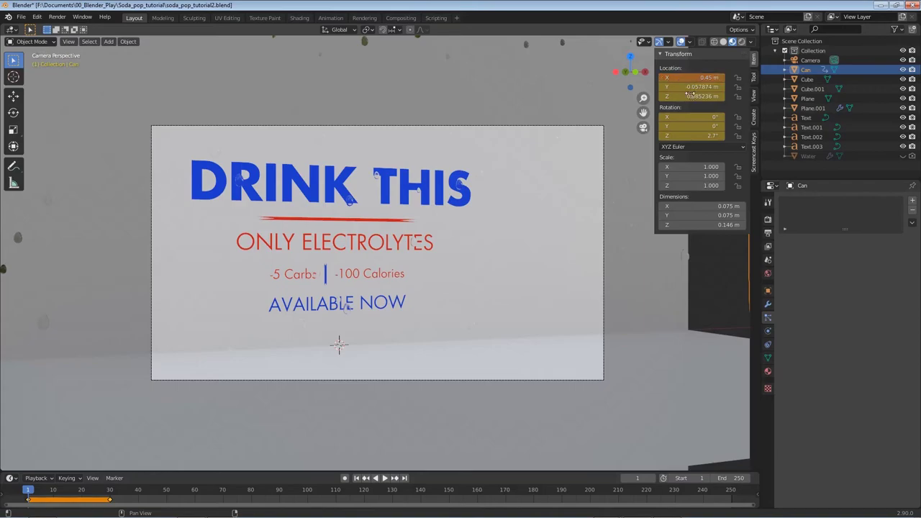
{"action": "key", "text": "i"}
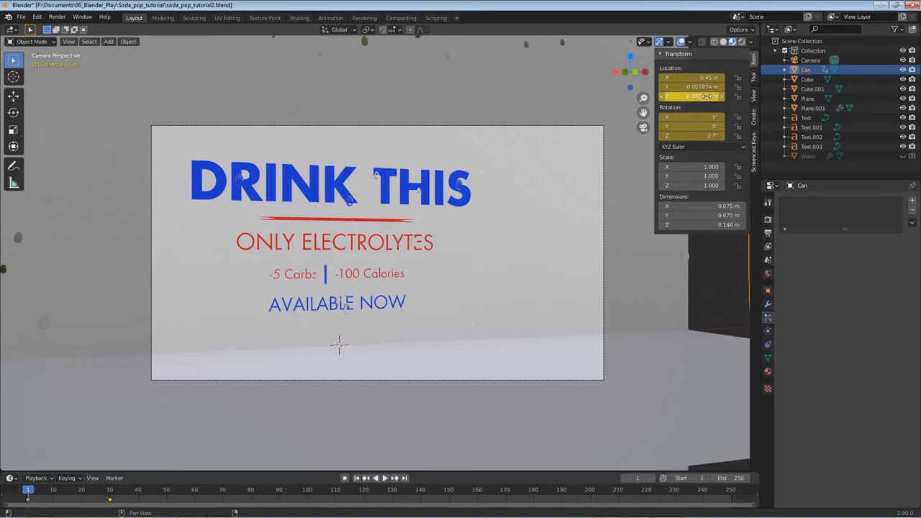
Set the animation's end frame to 60.
{"action": "left_click", "coordinate": [728, 478]}
{"action": "type", "text": "60"}
{"action": "key", "text": "Return"}
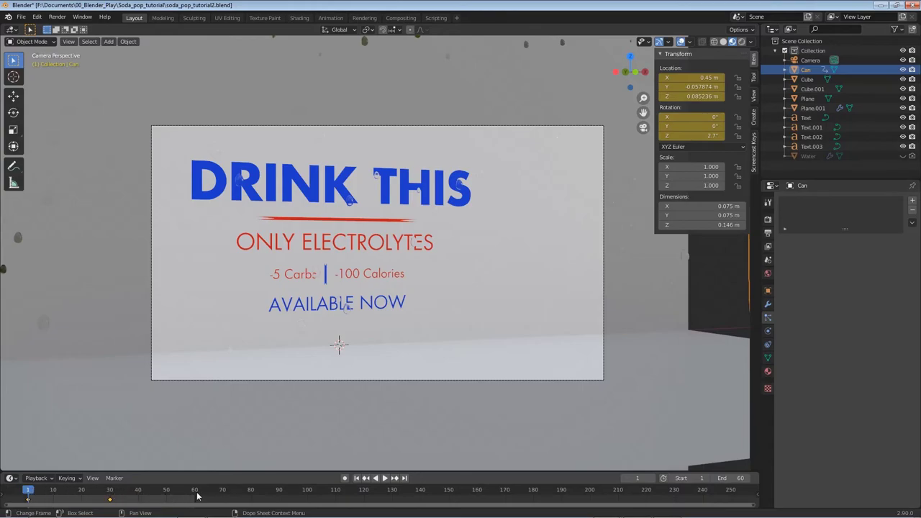
Play back the can's slide-in animation, return to frame 1 and save the file.
{"action": "key", "text": "space"}
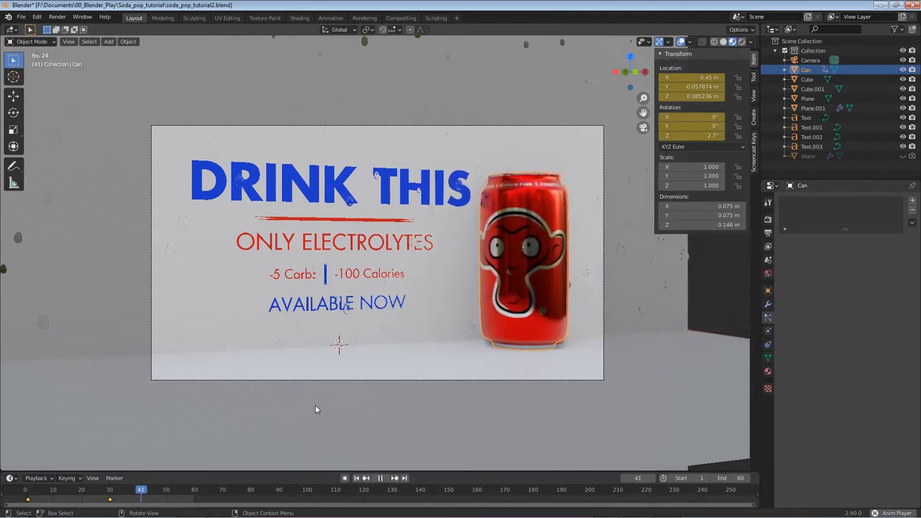
{"action": "key", "text": "space"}
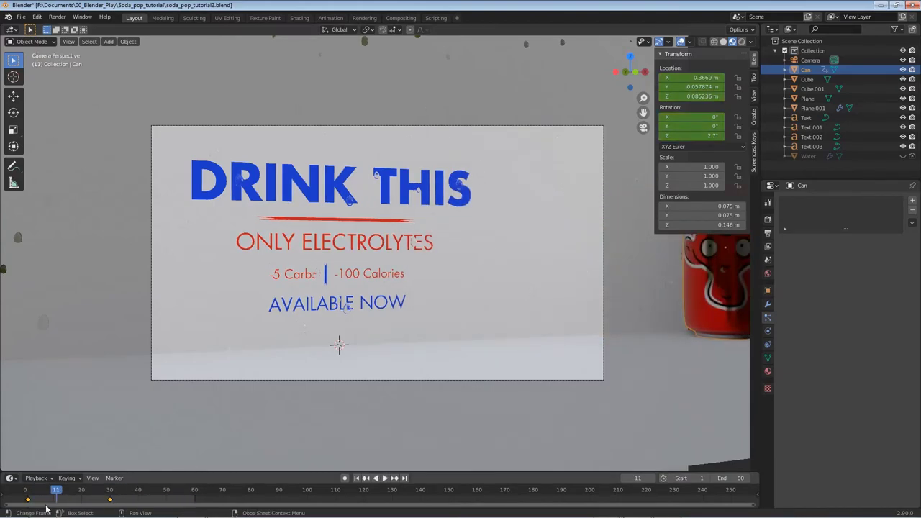
{"action": "left_click", "coordinate": [356, 478]}
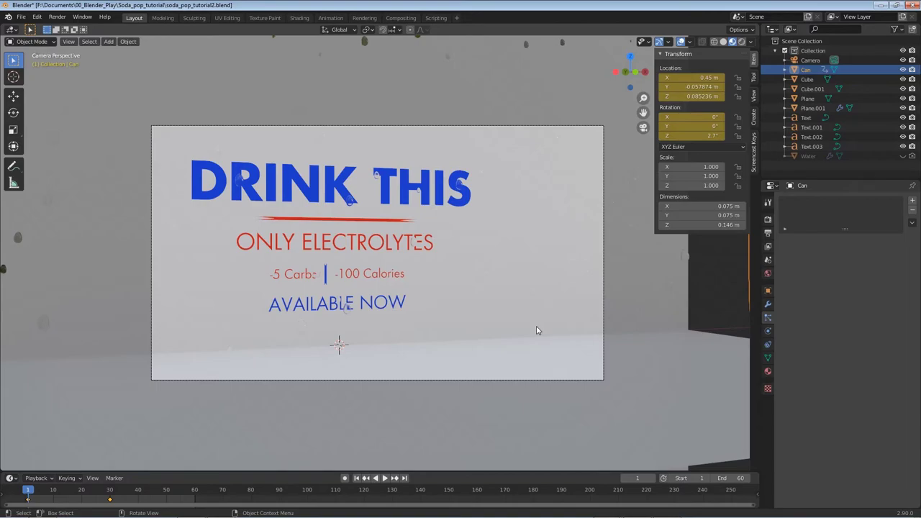
{"action": "key", "text": "ctrl+s"}
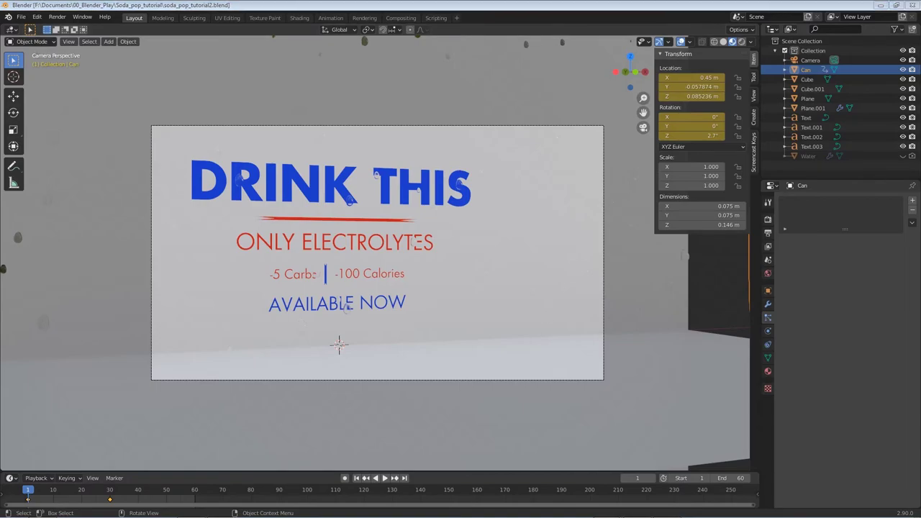
At frame 1, set the can's Z rotation to -270° and keyframe its rotation.
{"action": "left_click", "coordinate": [395, 478]}
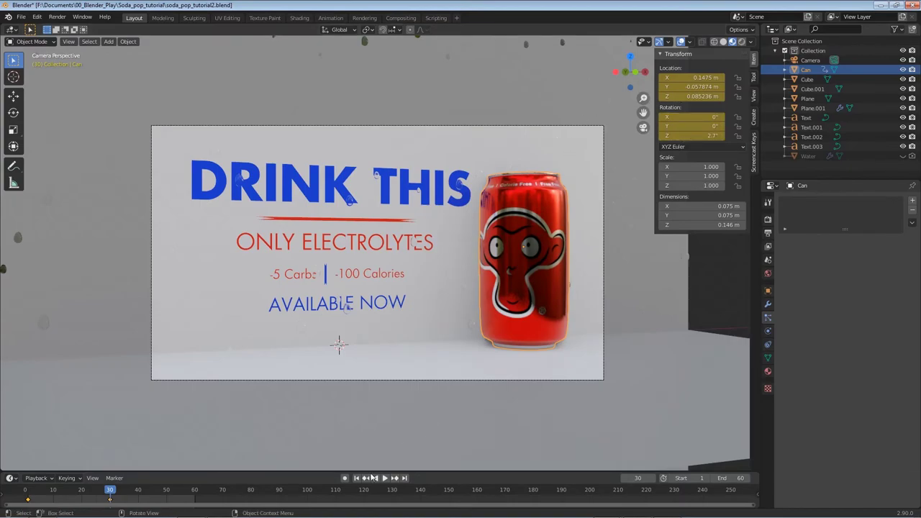
{"action": "left_click", "coordinate": [366, 478]}
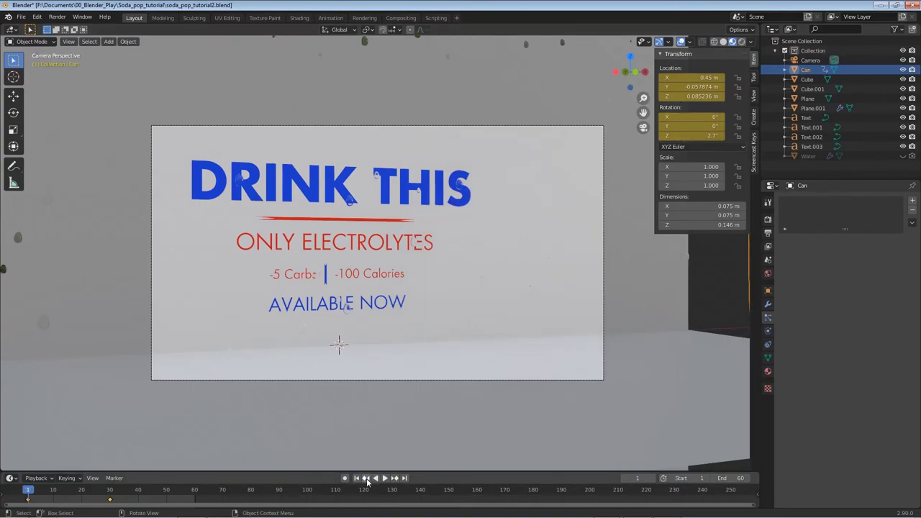
{"action": "left_click", "coordinate": [688, 135]}
{"action": "type", "text": "2.7d"}
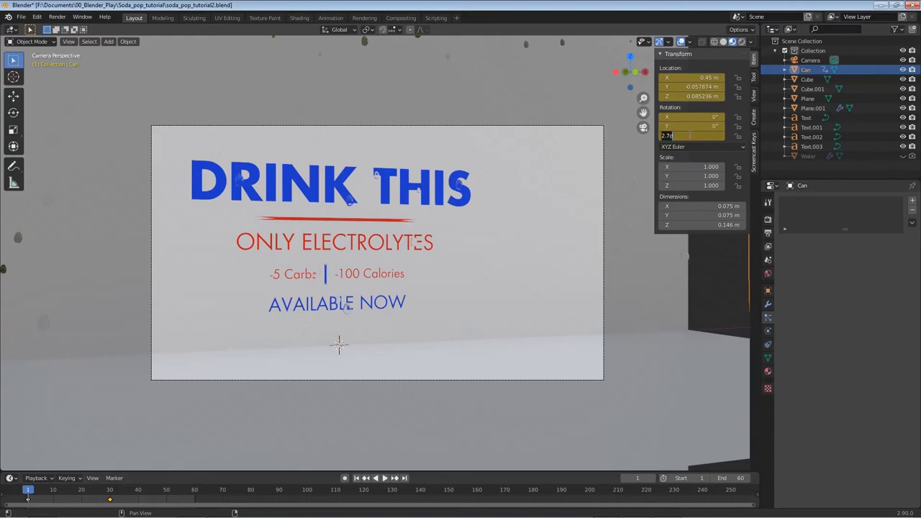
{"action": "key", "text": "BackSpace"}
{"action": "key", "text": "BackSpace"}
{"action": "key", "text": "BackSpace"}
{"action": "key", "text": "BackSpace"}
{"action": "key", "text": "Return"}
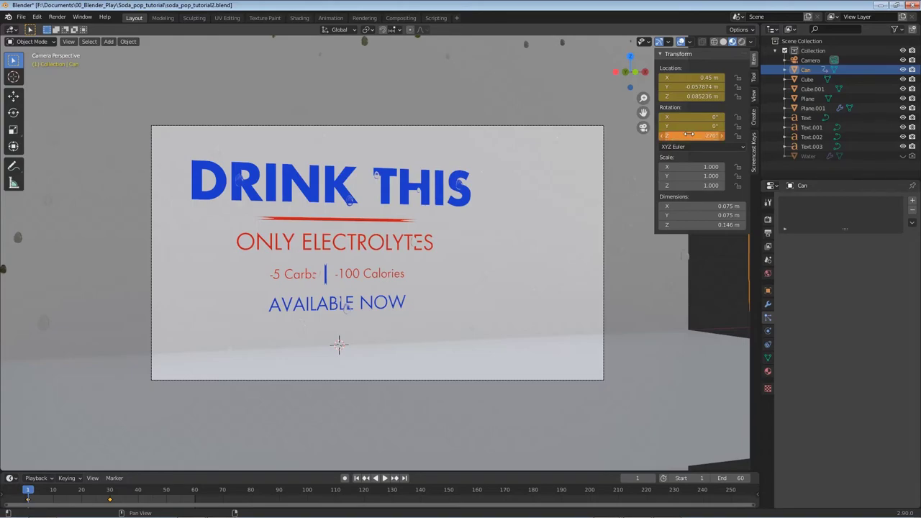
{"action": "key", "text": "i"}
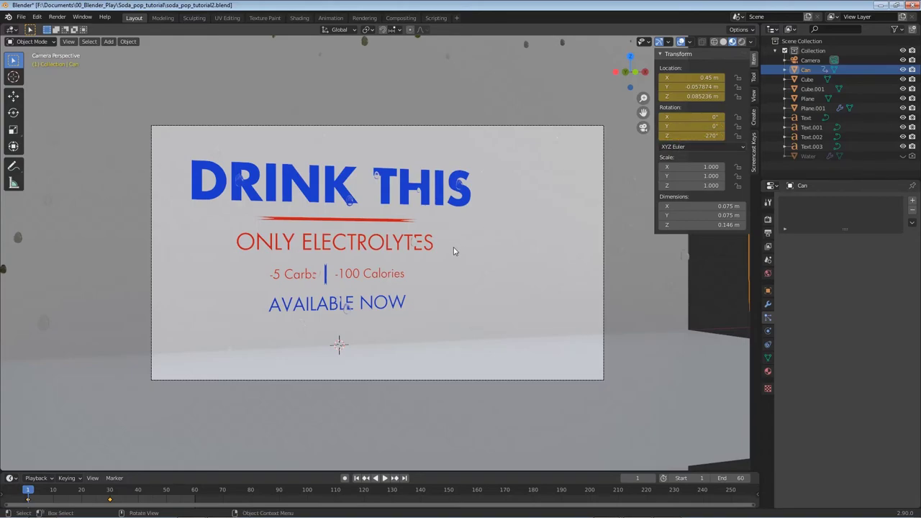
Play back the can's spinning entrance, move to frame 36 and save the file.
{"action": "key", "text": "space"}
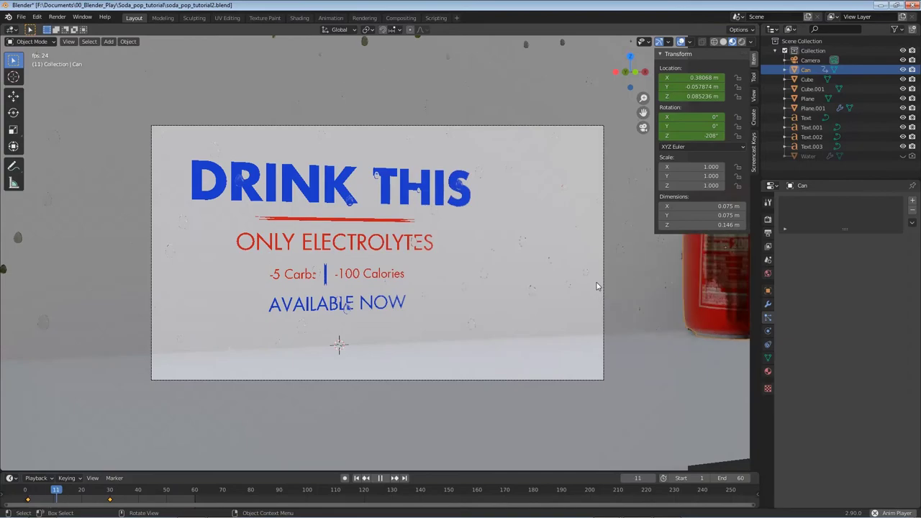
{"action": "key", "text": "space"}
{"action": "left_click_drag", "start_coordinate": [108, 495], "coordinate": [128, 499]}
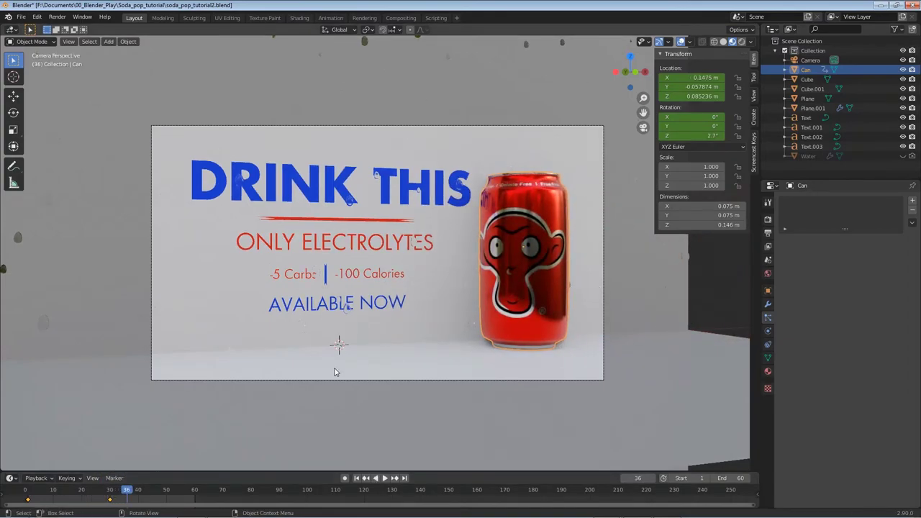
{"action": "key", "text": "ctrl+s"}
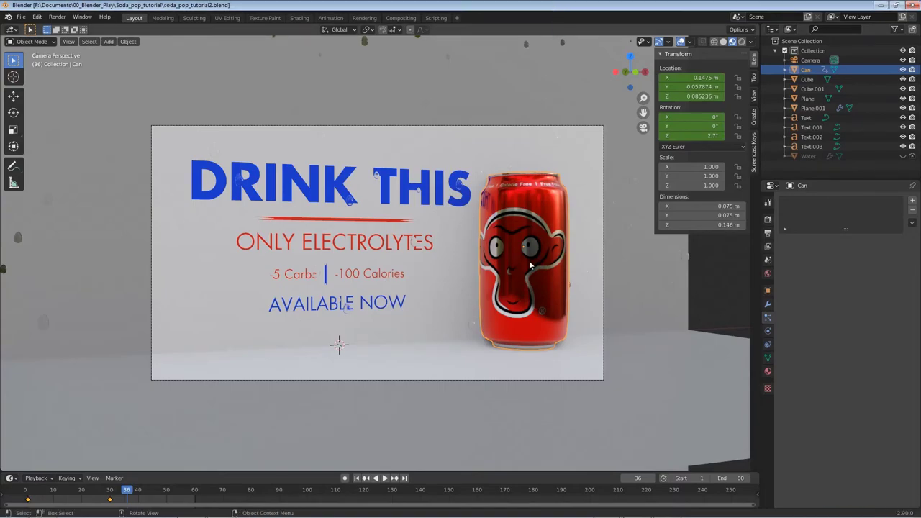
Select the ground plane and name its material Floor.
{"action": "left_click", "coordinate": [438, 363]}
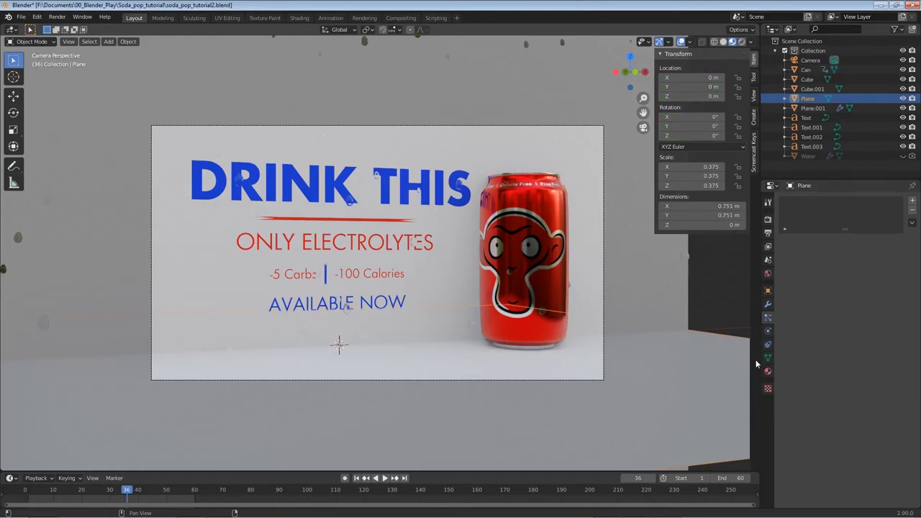
{"action": "left_click", "coordinate": [859, 241]}
{"action": "double_click", "coordinate": [833, 241]}
{"action": "type", "text": "Floor"}
{"action": "key", "text": "Return"}
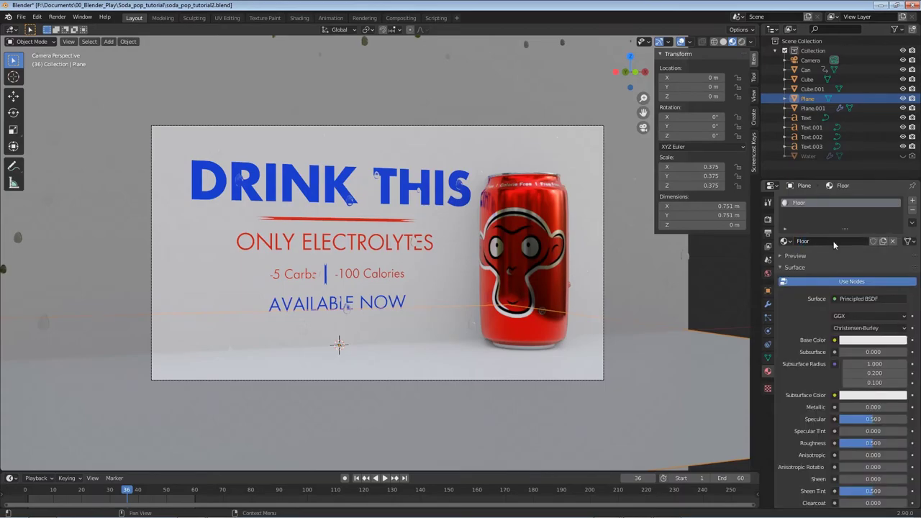
Brighten the Floor material's base color to a value of 0.933 and lower its roughness to 0.085.
{"action": "left_click", "coordinate": [888, 343]}
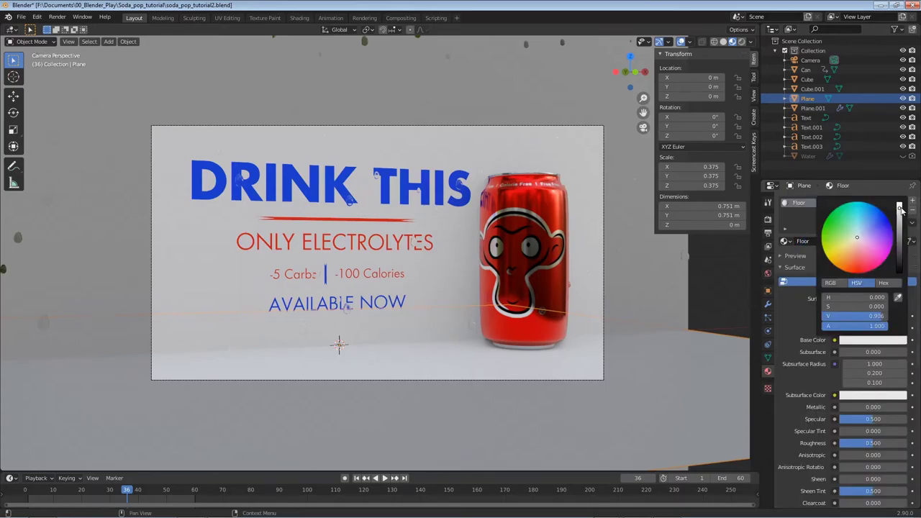
{"action": "left_click_drag", "start_coordinate": [902, 208], "coordinate": [900, 206]}
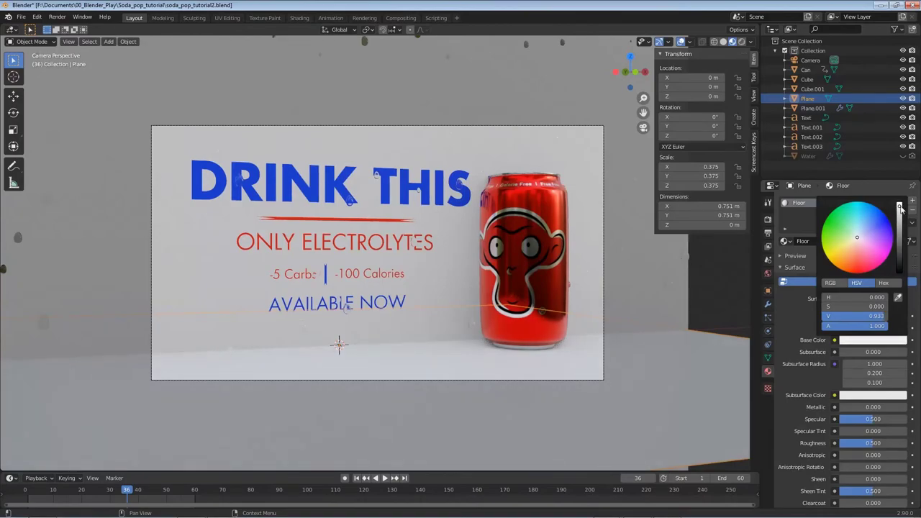
{"action": "left_click_drag", "start_coordinate": [859, 440], "coordinate": [830, 440]}
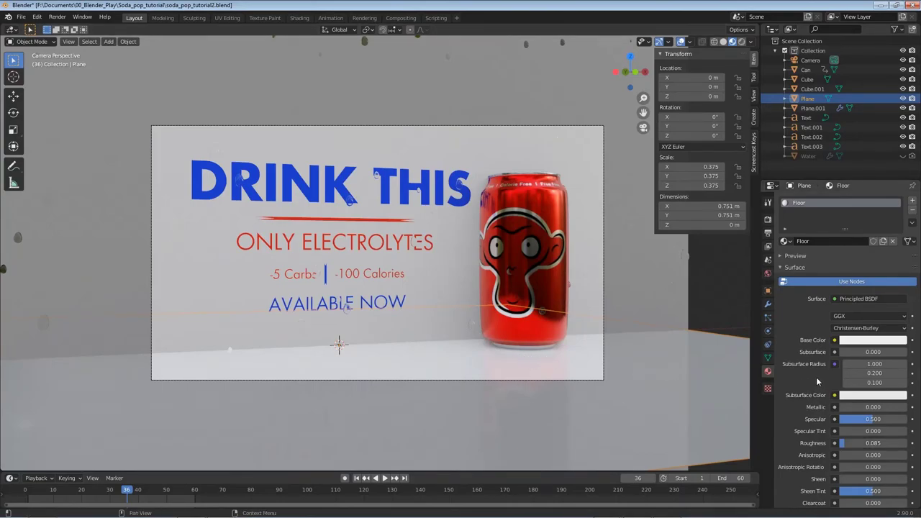
Select the back wall plane and give it a new material named Wall.
{"action": "left_click", "coordinate": [464, 141]}
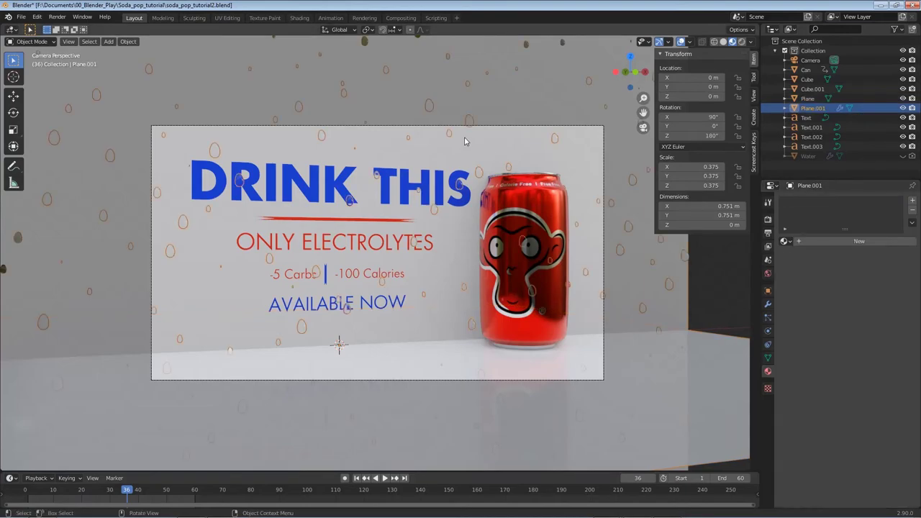
{"action": "left_click", "coordinate": [864, 241]}
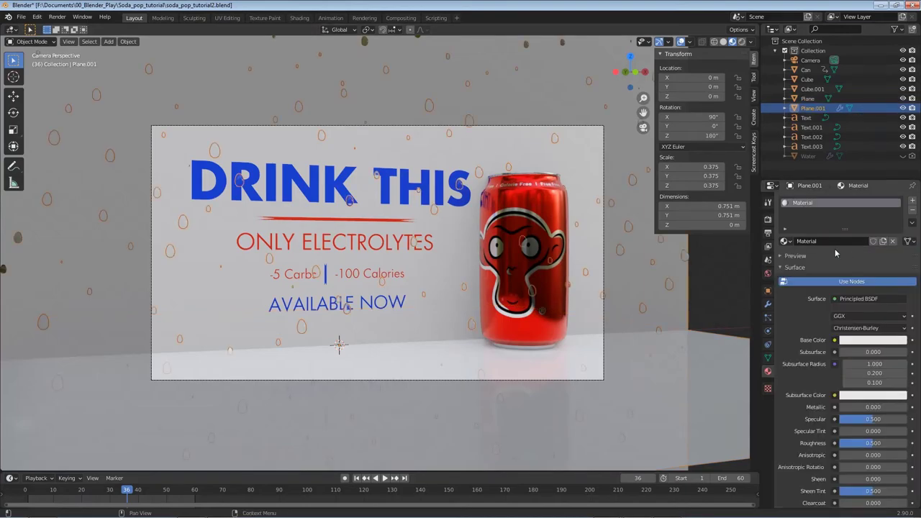
{"action": "type", "text": "Wall"}
{"action": "key", "text": "Return"}
Darken the Wall material's base color to a light grey.
{"action": "left_click", "coordinate": [867, 341]}
{"action": "left_click", "coordinate": [899, 226]}
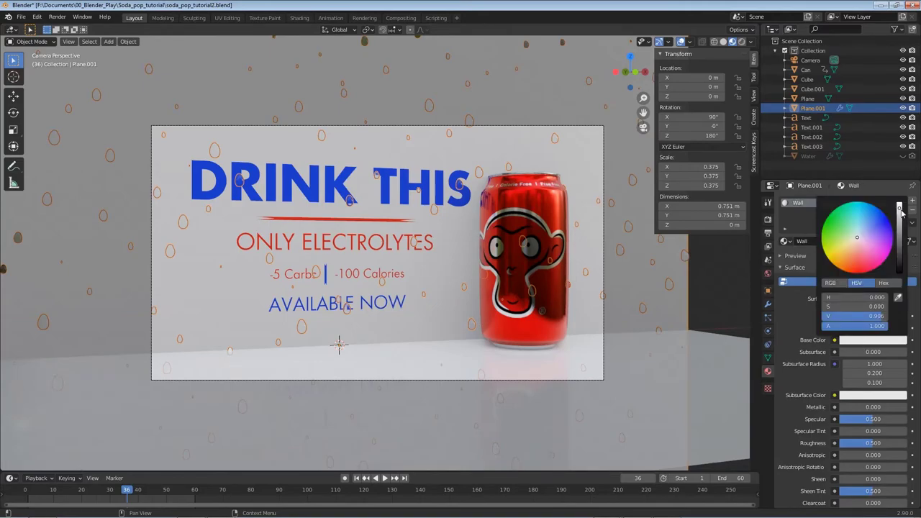
{"action": "left_click_drag", "start_coordinate": [900, 225], "coordinate": [899, 217]}
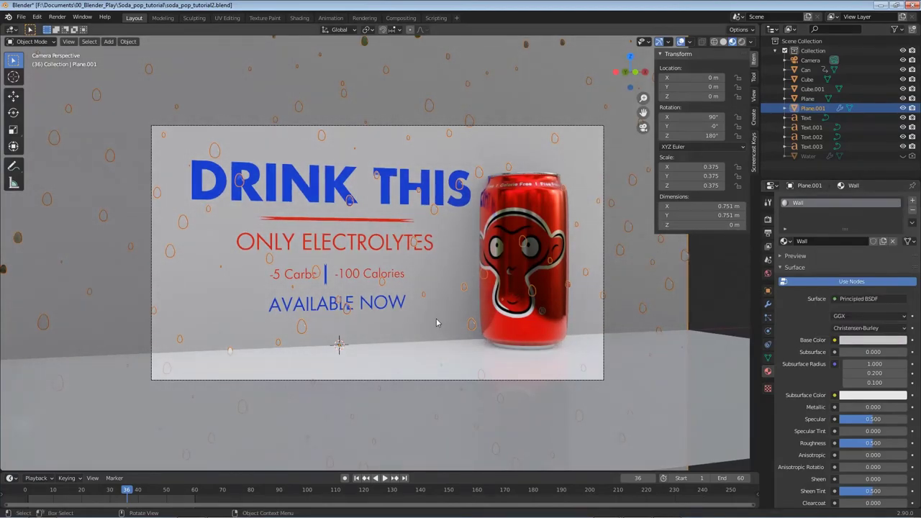
{"action": "left_click", "coordinate": [873, 340]}
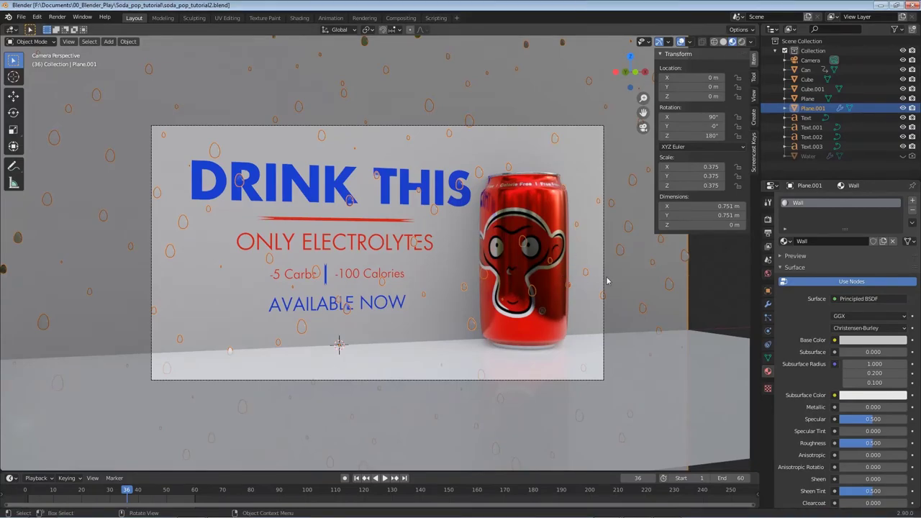
Light the world with an environment texture using artist_workshop_2k.hdr and switch the viewport to Rendered shading.
{"action": "left_click", "coordinate": [768, 273]}
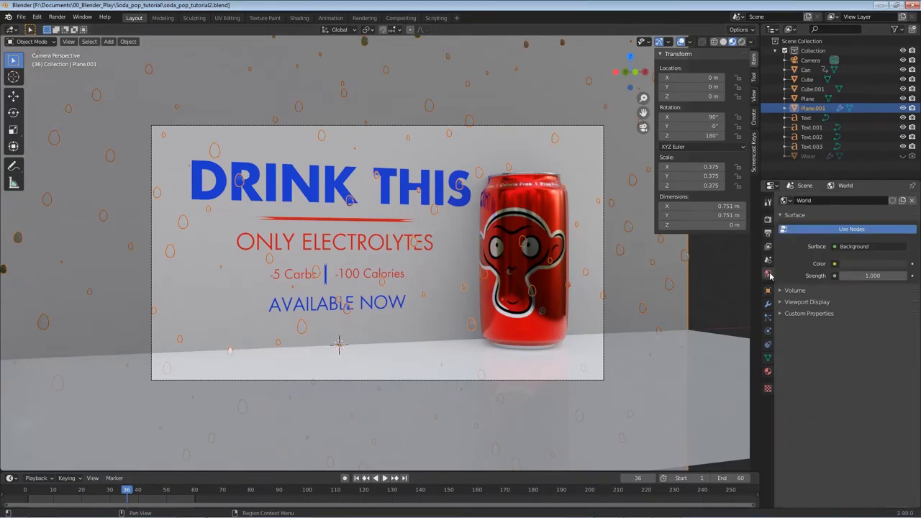
{"action": "left_click", "coordinate": [835, 264]}
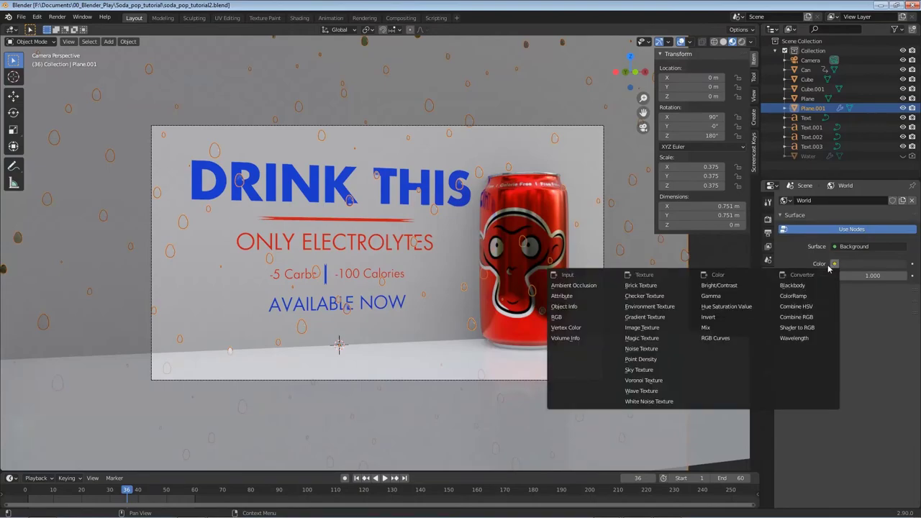
{"action": "left_click", "coordinate": [665, 307]}
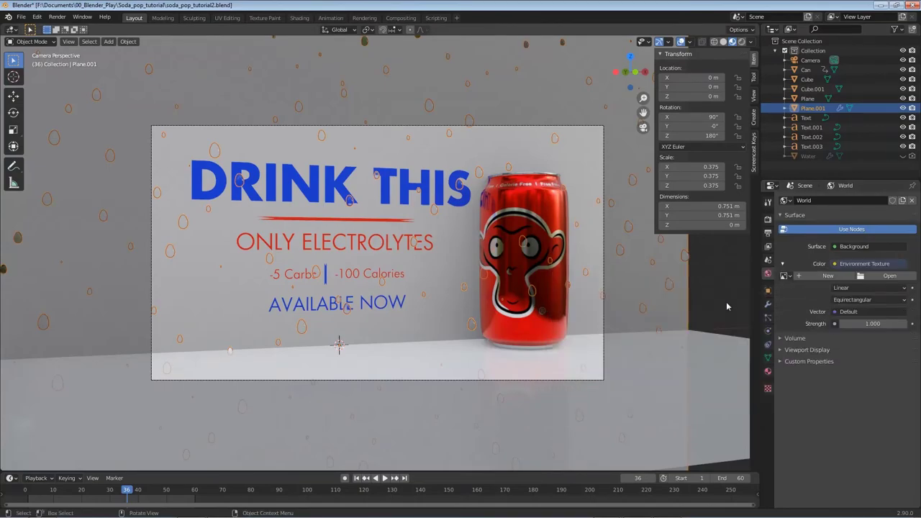
{"action": "left_click", "coordinate": [886, 276]}
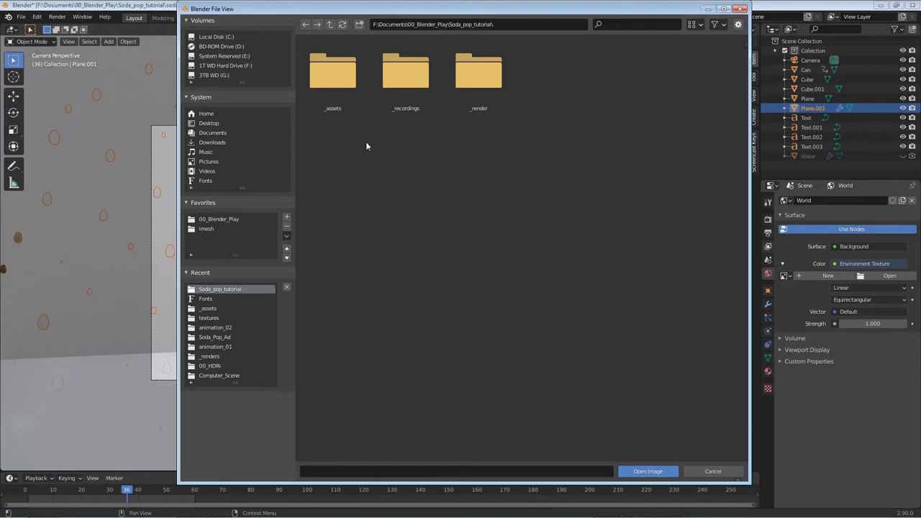
{"action": "double_click", "coordinate": [338, 76]}
{"action": "double_click", "coordinate": [326, 77]}
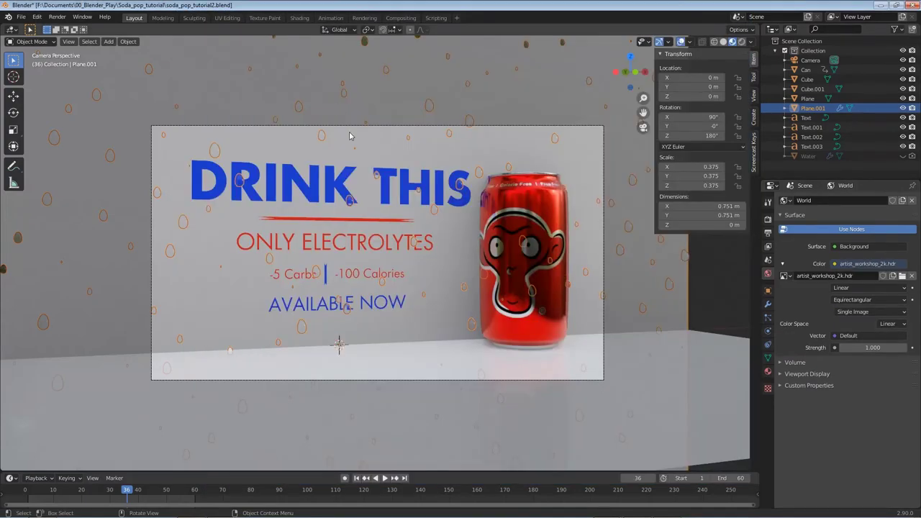
{"action": "key", "text": "z"}
{"action": "left_click", "coordinate": [430, 233]}
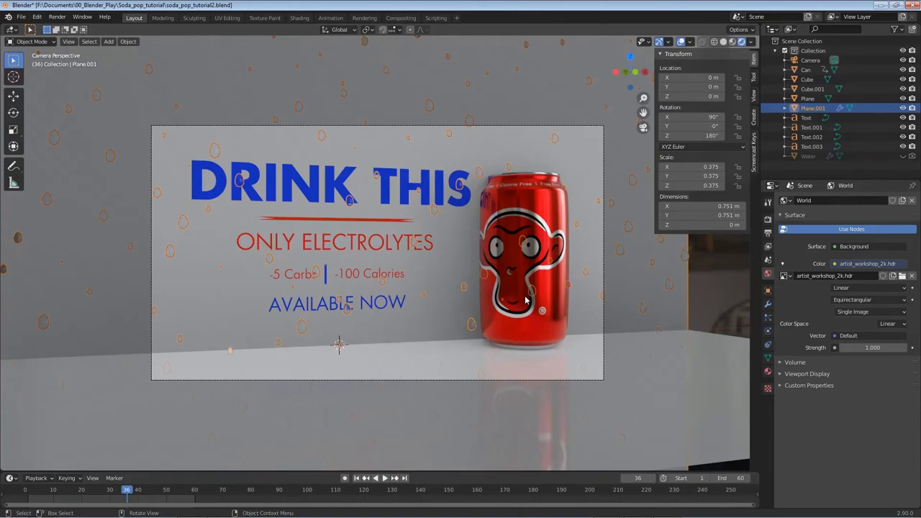
Add an area light and, from the top view, move it out past the can to about X 0.44 m, Y -0.19 m.
{"action": "key", "text": "shift+a"}
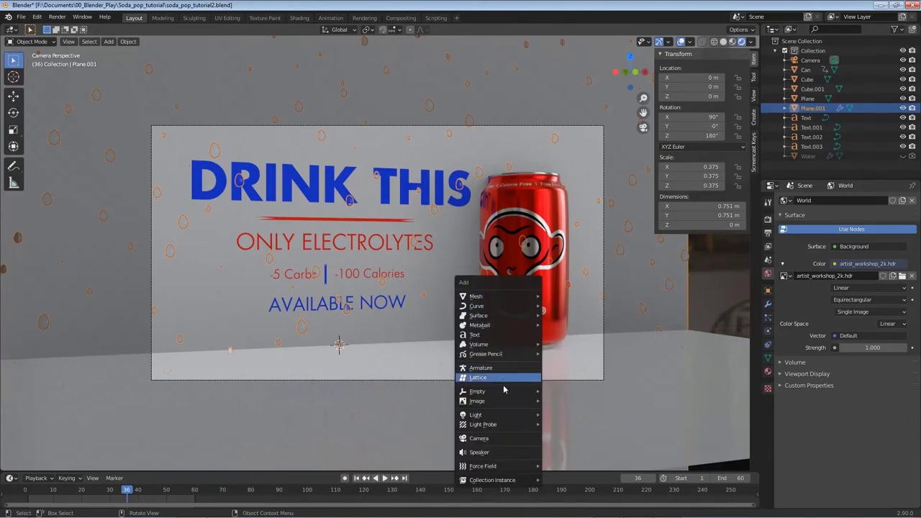
{"action": "mouse_move", "coordinate": [499, 415]}
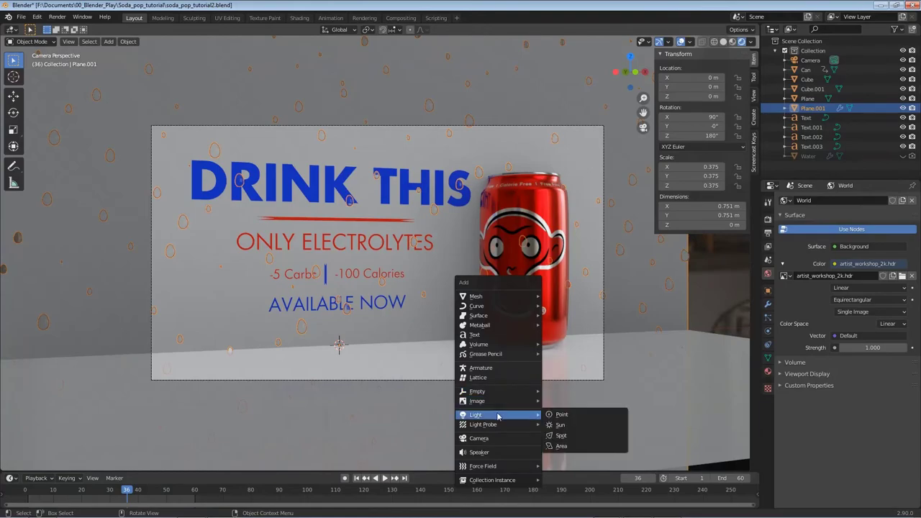
{"action": "left_click", "coordinate": [581, 446]}
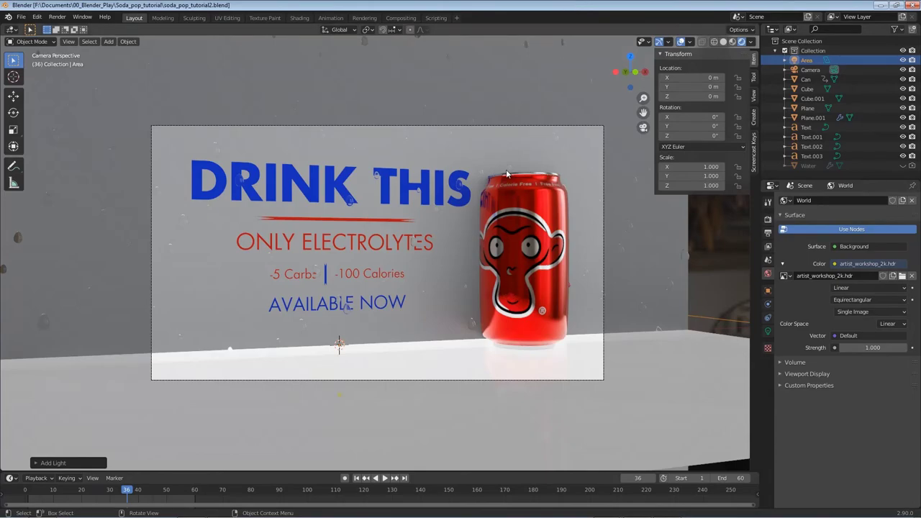
{"action": "key", "text": "KP_0"}
{"action": "key", "text": "KP_7"}
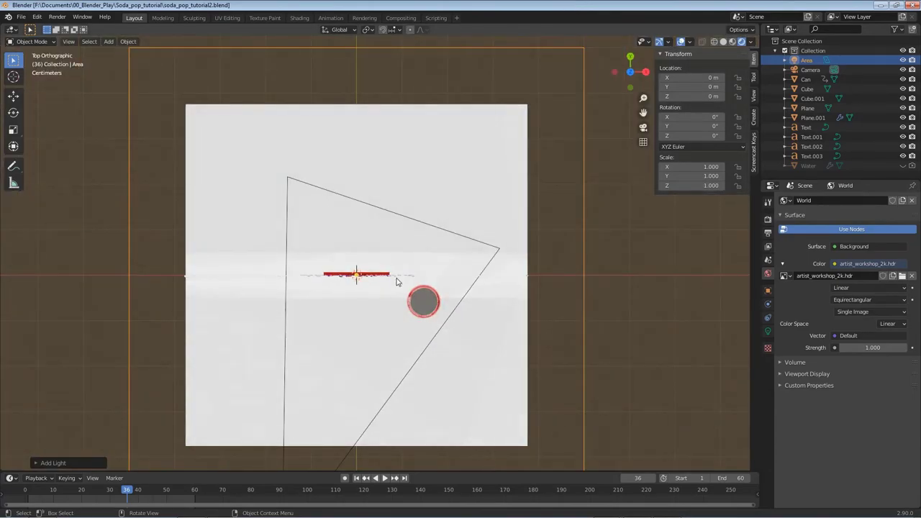
{"action": "key", "text": "g"}
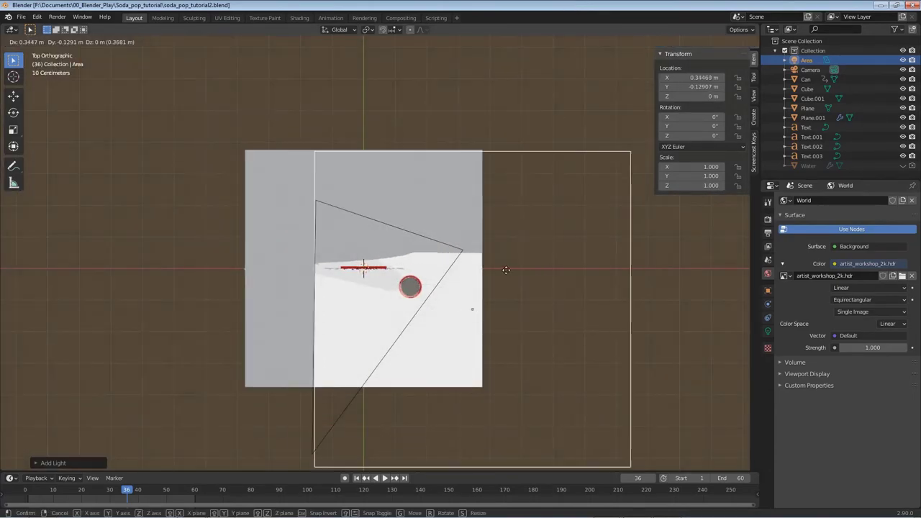
{"action": "left_click", "coordinate": [530, 288]}
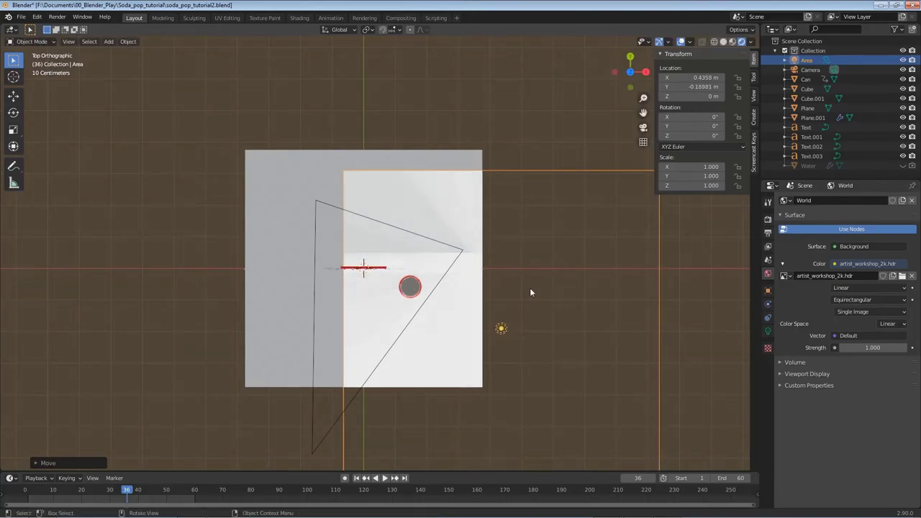
From the front view, raise the area light to about X 0.49 m, Z 0.52 m and tilt it about 39° toward the can.
{"action": "key", "text": "KP_1"}
{"action": "key", "text": "g"}
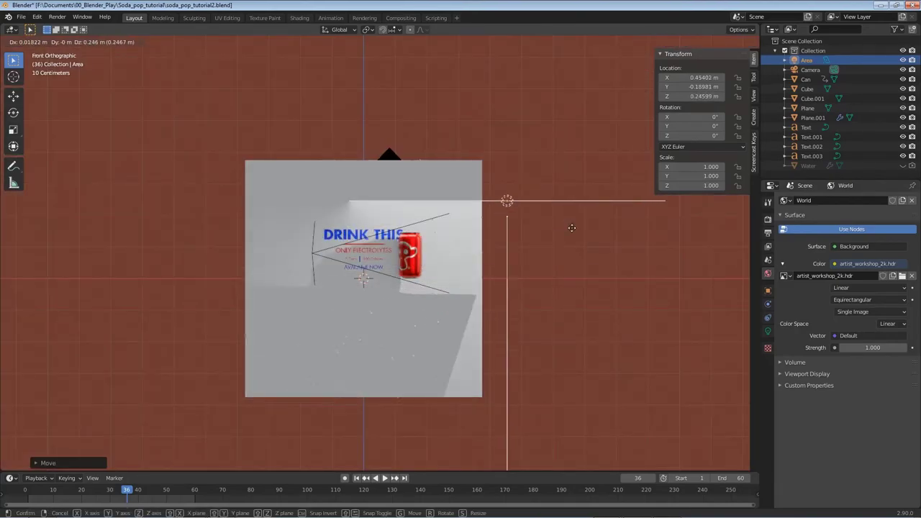
{"action": "left_click", "coordinate": [595, 168]}
{"action": "key", "text": "r"}
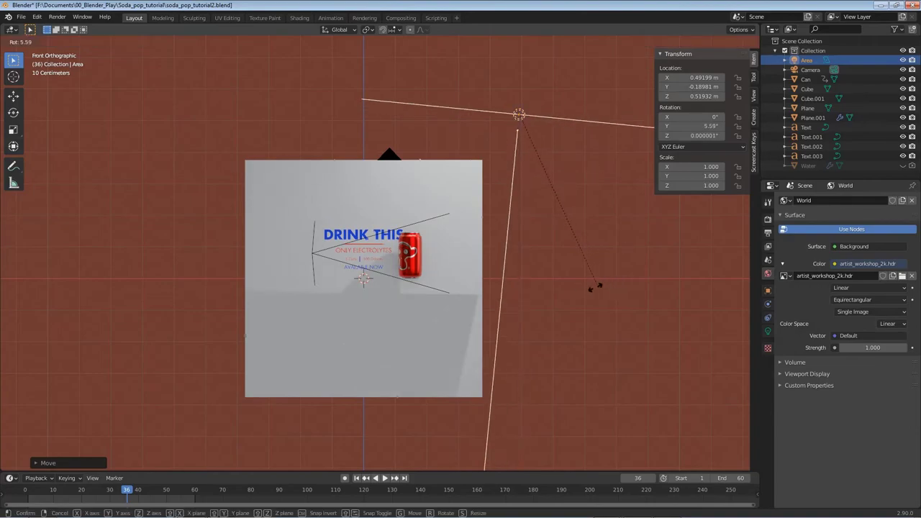
{"action": "left_click", "coordinate": [495, 274]}
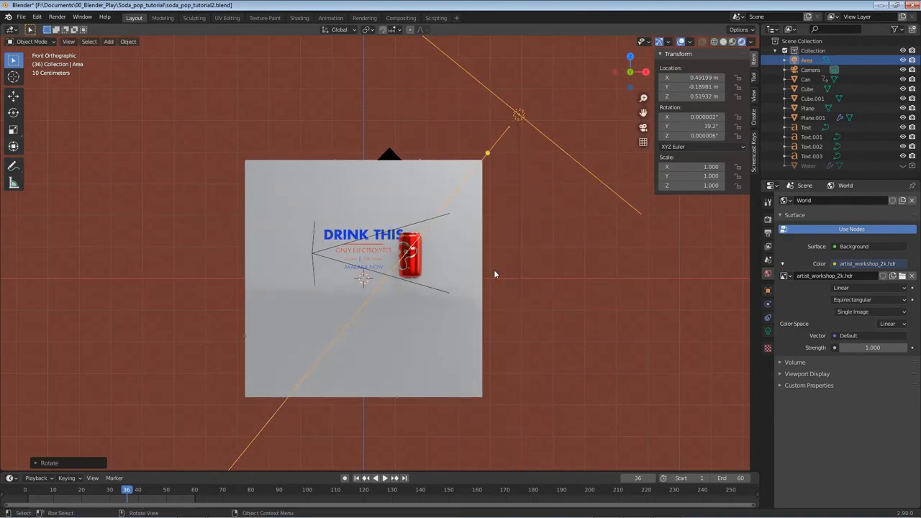
From the right view, rotate the area light to about 32°, 34.7°, 19.6° and move it to about Y -0.26 m; return to the camera view.
{"action": "key", "text": "KP_3"}
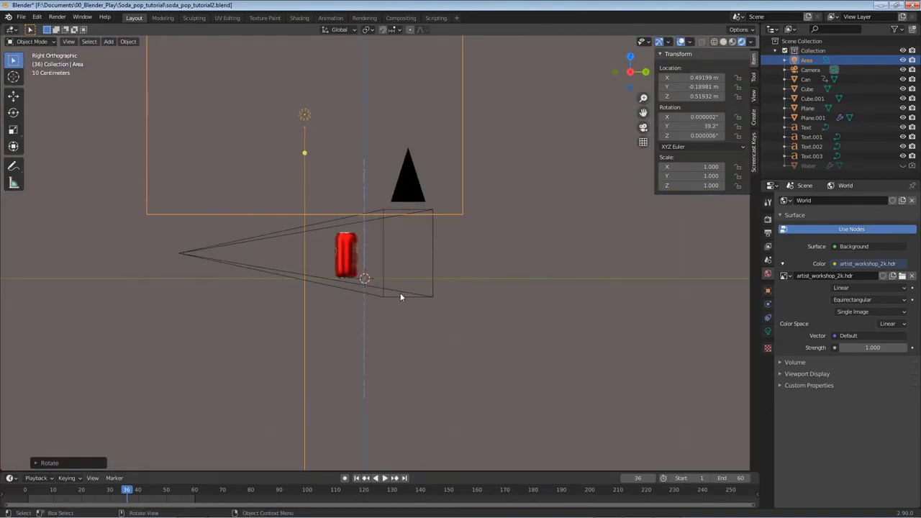
{"action": "key", "text": "r"}
{"action": "left_click", "coordinate": [509, 268]}
{"action": "key", "text": "g"}
{"action": "left_click", "coordinate": [488, 268]}
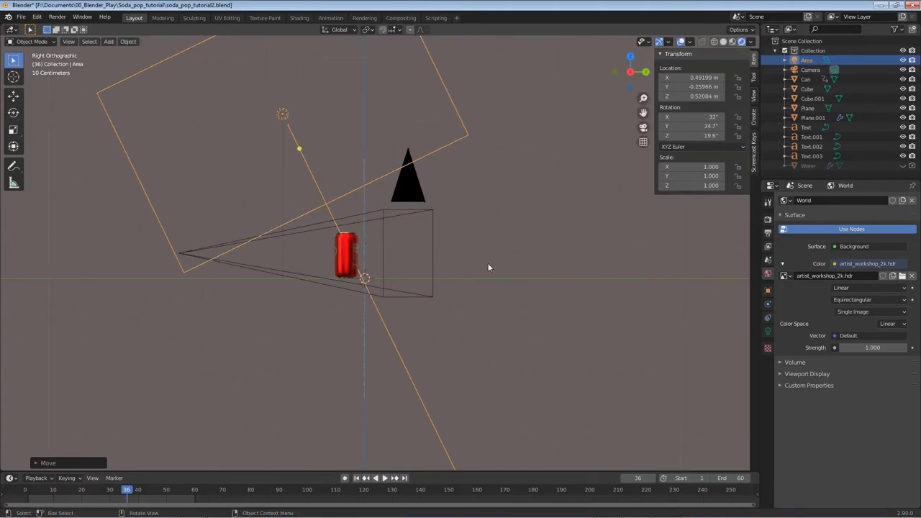
{"action": "key", "text": "KP_7"}
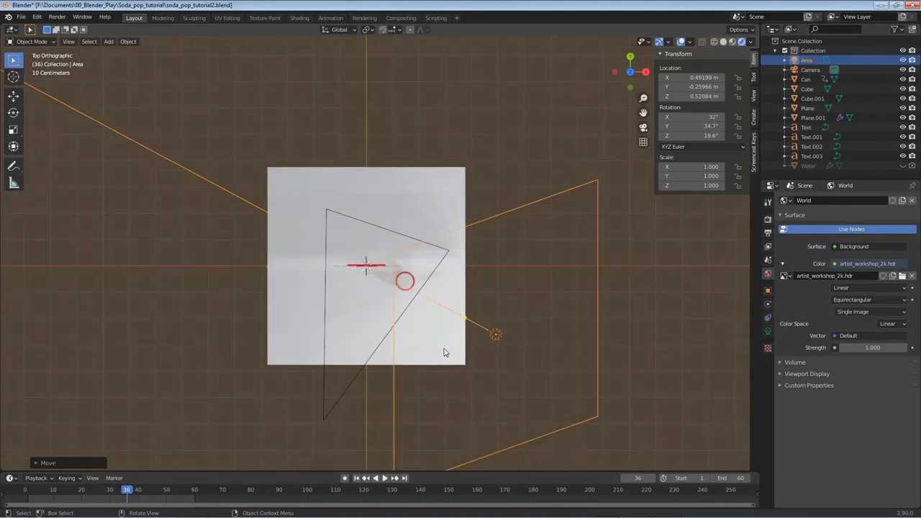
{"action": "key", "text": "KP_0"}
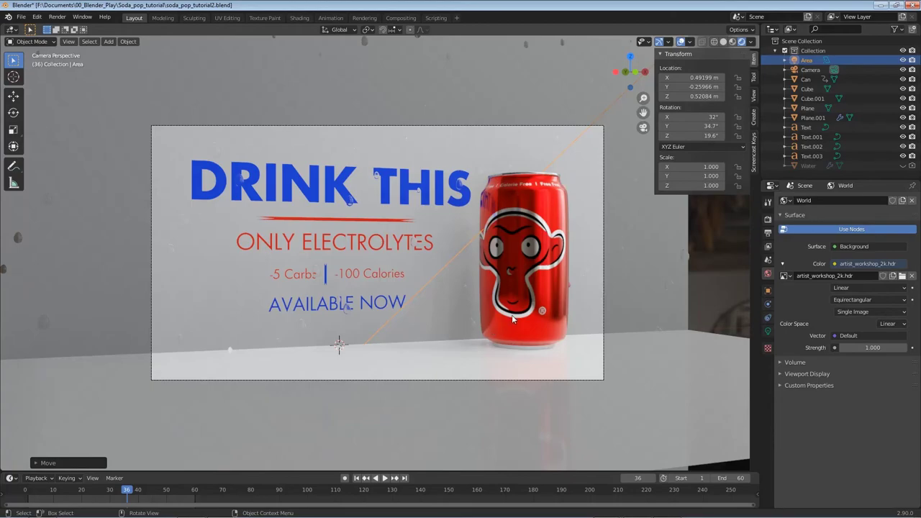
Try area light powers of 2000 W and 200 W.
{"action": "left_click", "coordinate": [768, 332]}
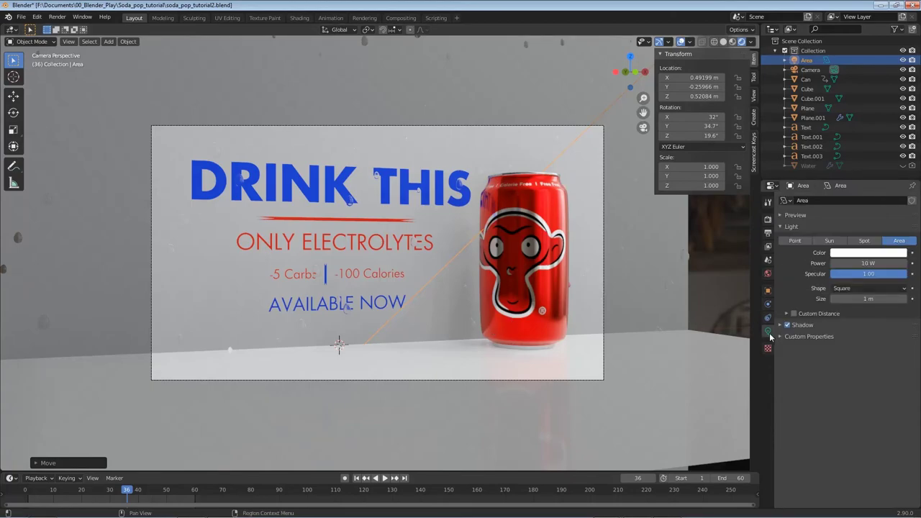
{"action": "left_click", "coordinate": [854, 263]}
{"action": "type", "text": "2000"}
{"action": "key", "text": "Return"}
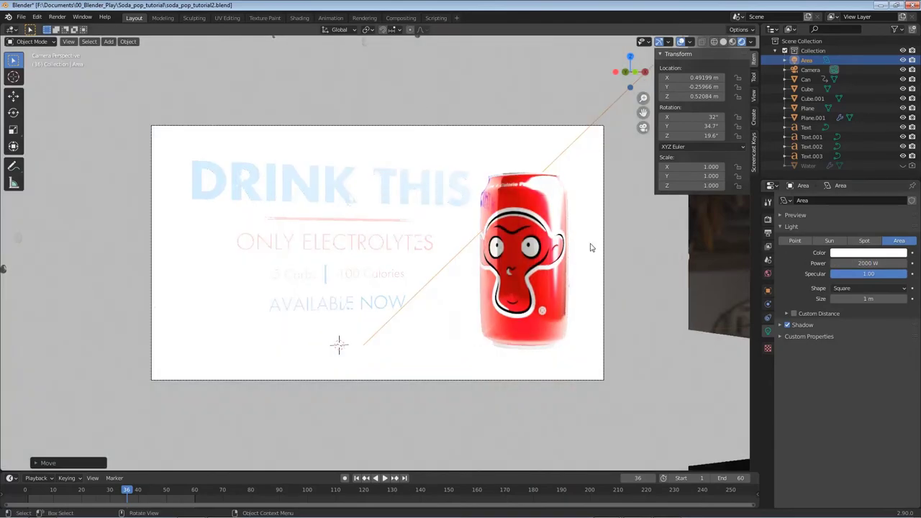
{"action": "key", "text": "z"}
{"action": "left_click", "coordinate": [860, 263]}
{"action": "type", "text": "200"}
{"action": "key", "text": "Return"}
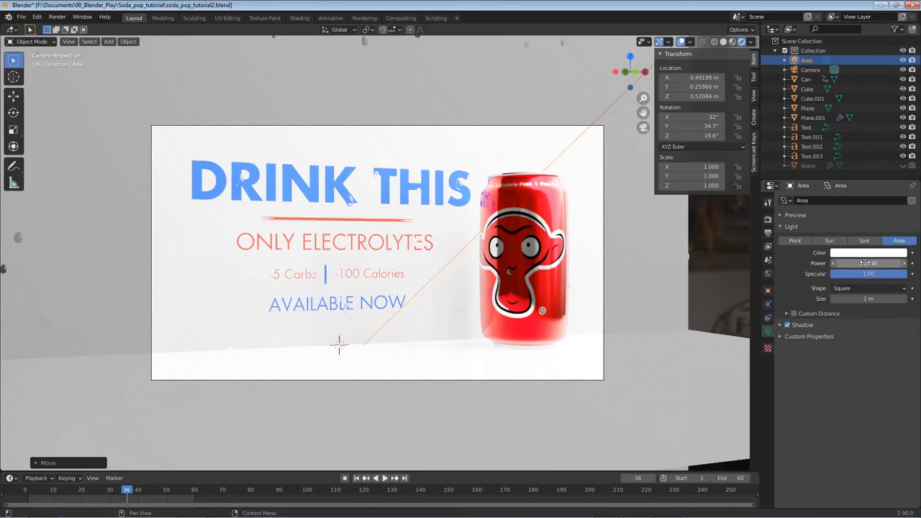
Lower the area light's power to 100 W and further down to 50 W.
{"action": "left_click", "coordinate": [866, 263]}
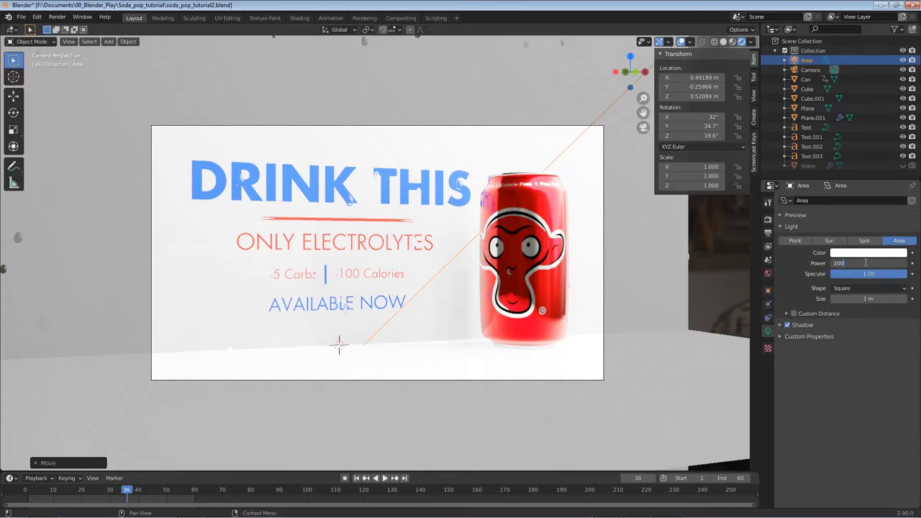
{"action": "key", "text": "Return"}
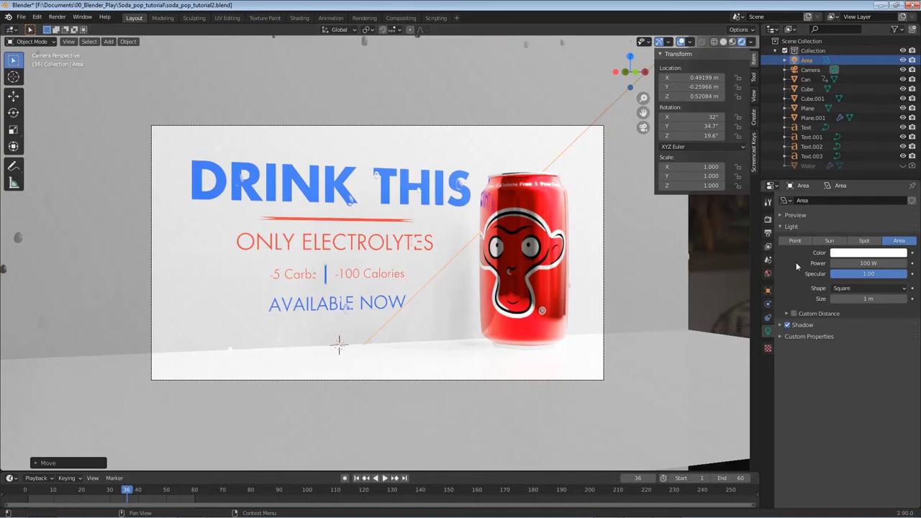
{"action": "left_click_drag", "start_coordinate": [859, 263], "coordinate": [842, 262]}
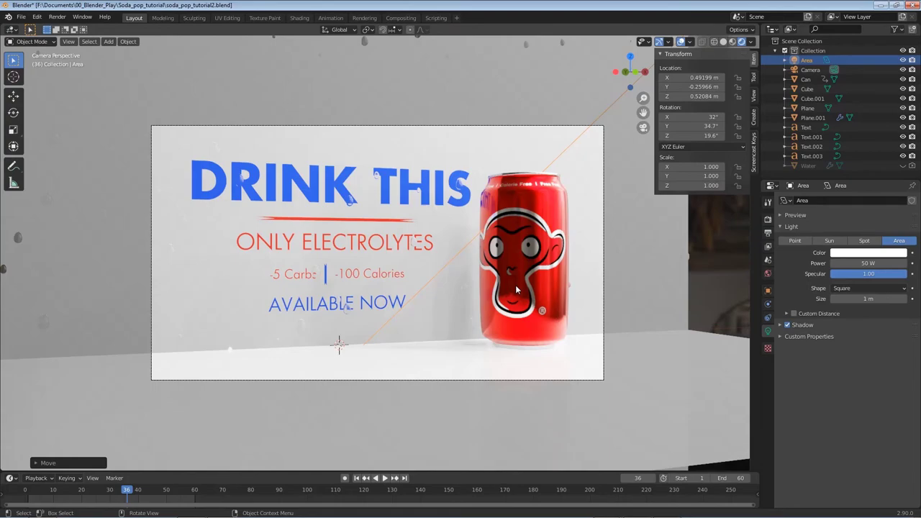
Select the back wall plane and lower the Wall material's roughness to 0.148.
{"action": "left_click", "coordinate": [635, 270]}
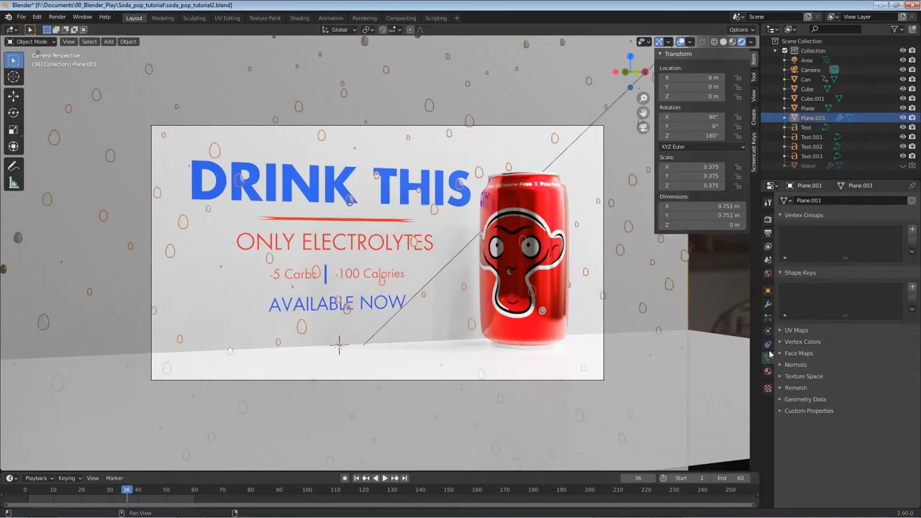
{"action": "left_click", "coordinate": [768, 372]}
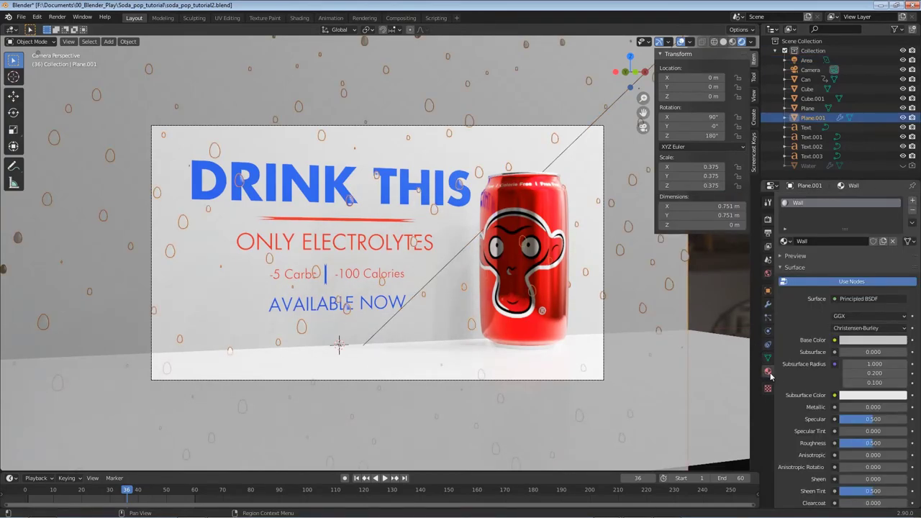
{"action": "left_click_drag", "start_coordinate": [874, 443], "coordinate": [850, 447]}
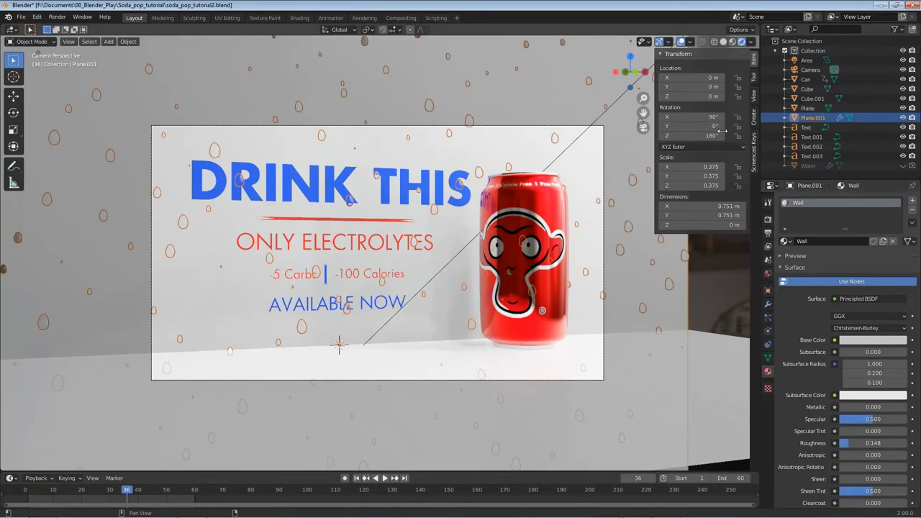
Save the file with the area light selected and set the viewport to Rendered shading.
{"action": "left_click", "coordinate": [806, 61]}
{"action": "key", "text": "ctrl+s"}
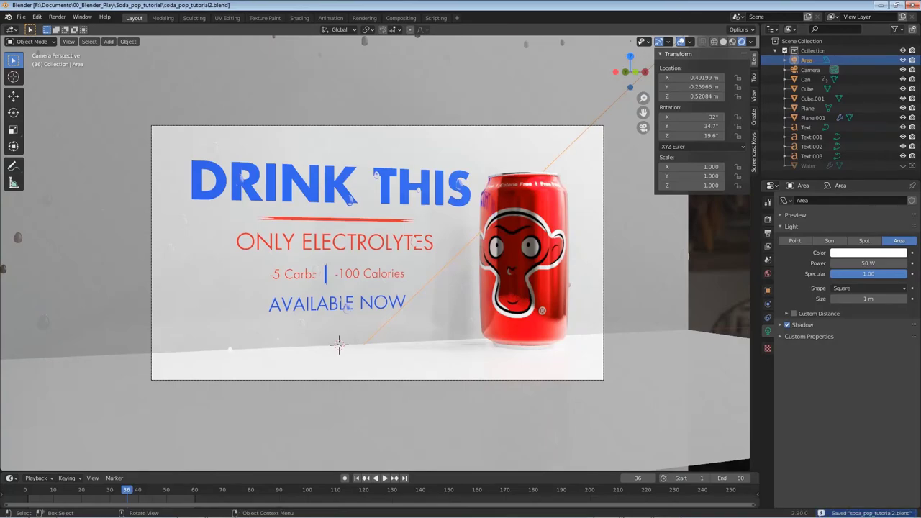
{"action": "key", "text": "z"}
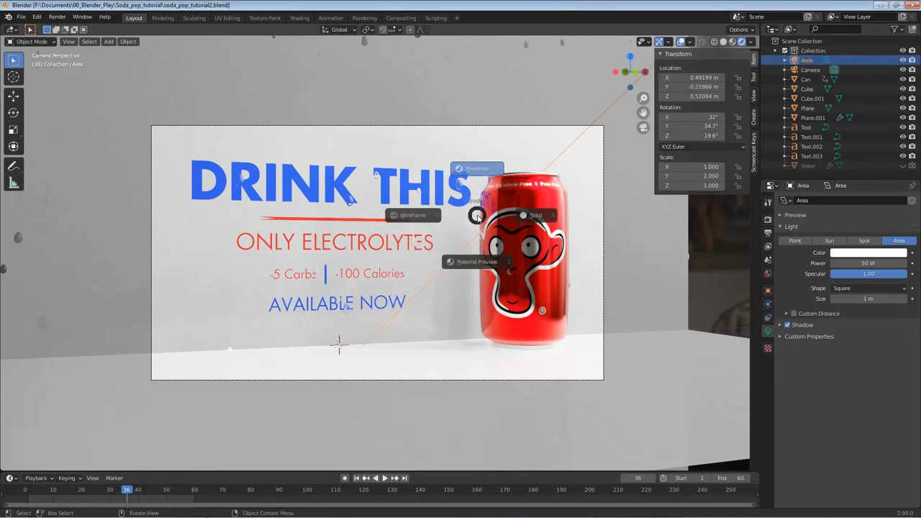
{"action": "left_click", "coordinate": [478, 168]}
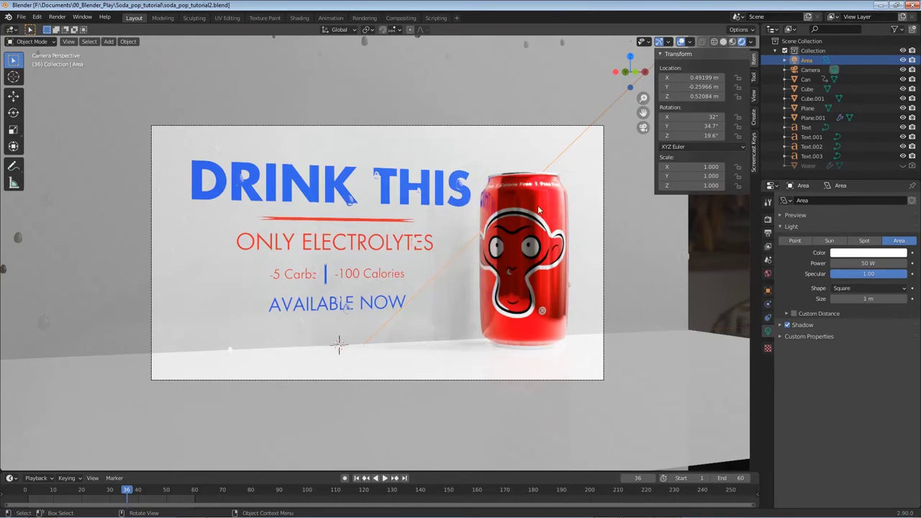
Switch the render engine to Cycles and set the viewport to Material Preview shading.
{"action": "left_click", "coordinate": [767, 219]}
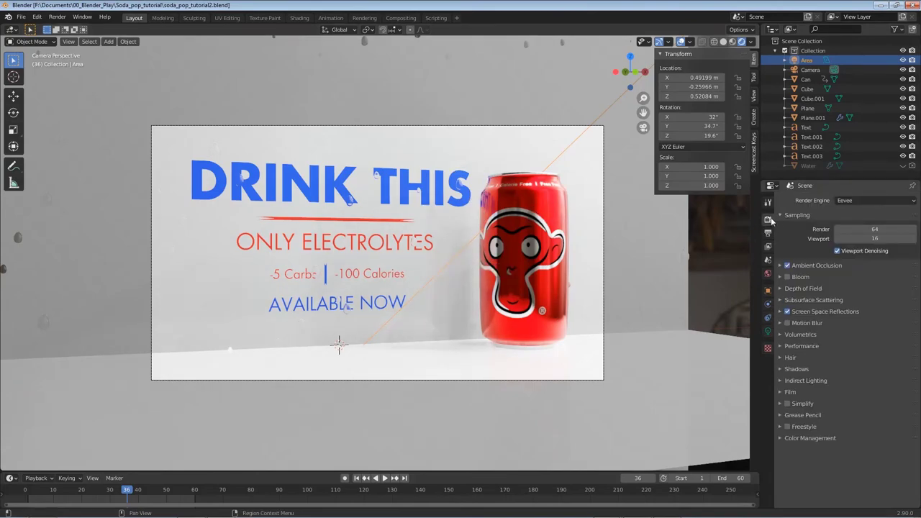
{"action": "left_click", "coordinate": [850, 201]}
{"action": "left_click", "coordinate": [853, 229]}
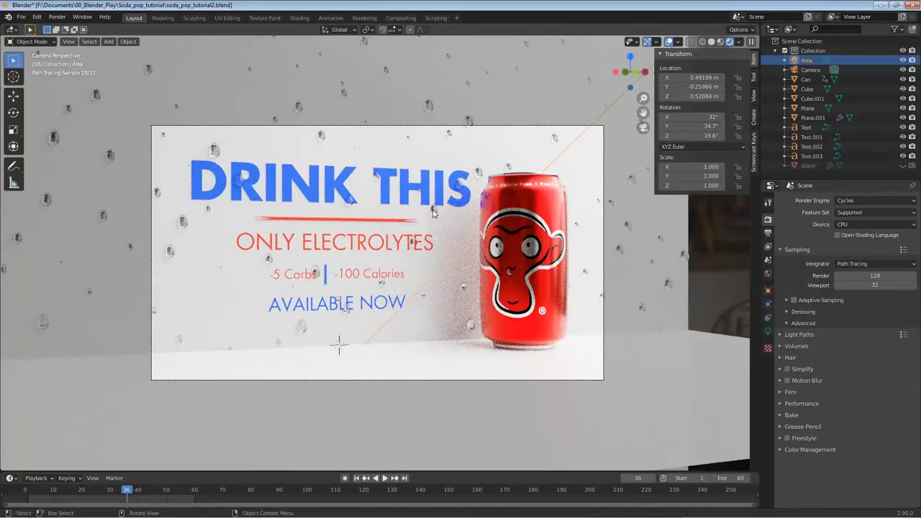
{"action": "key", "text": "z"}
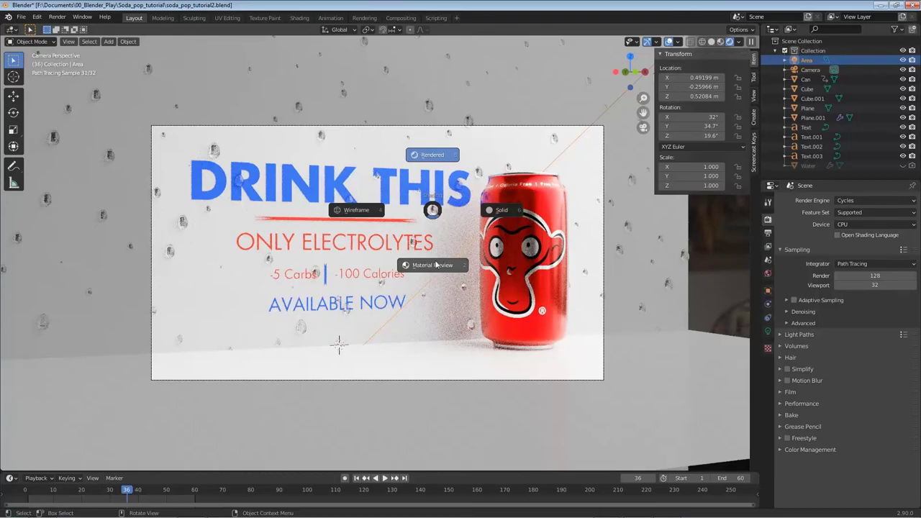
{"action": "left_click", "coordinate": [436, 265]}
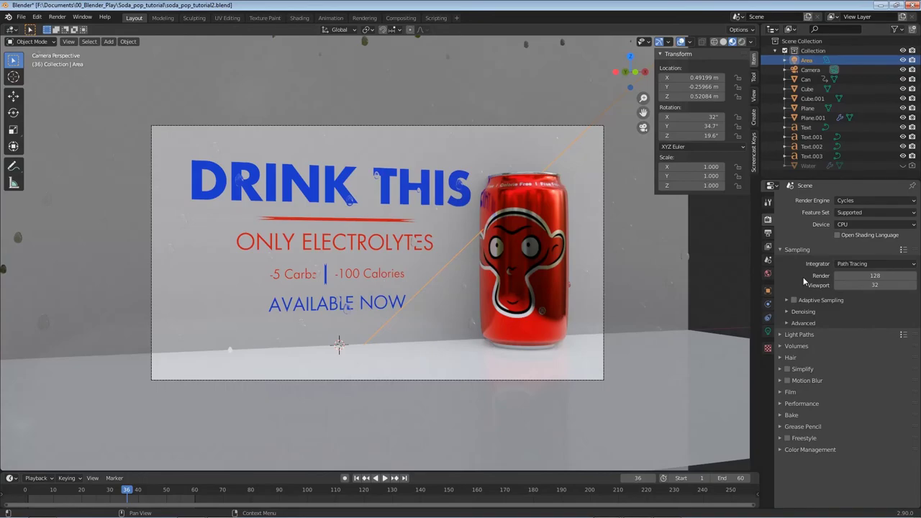
Set the output resolution percentage to 50%.
{"action": "left_click", "coordinate": [768, 233]}
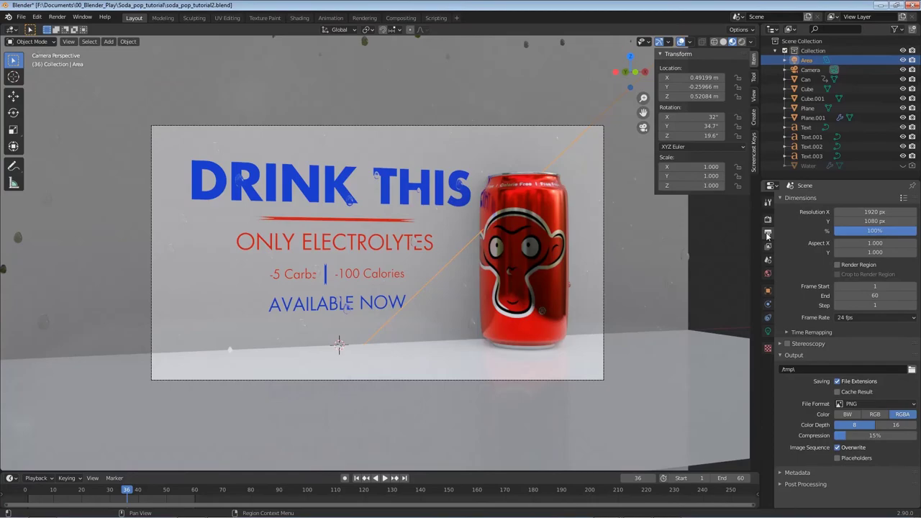
{"action": "left_click", "coordinate": [879, 231]}
{"action": "type", "text": "50"}
{"action": "key", "text": "Return"}
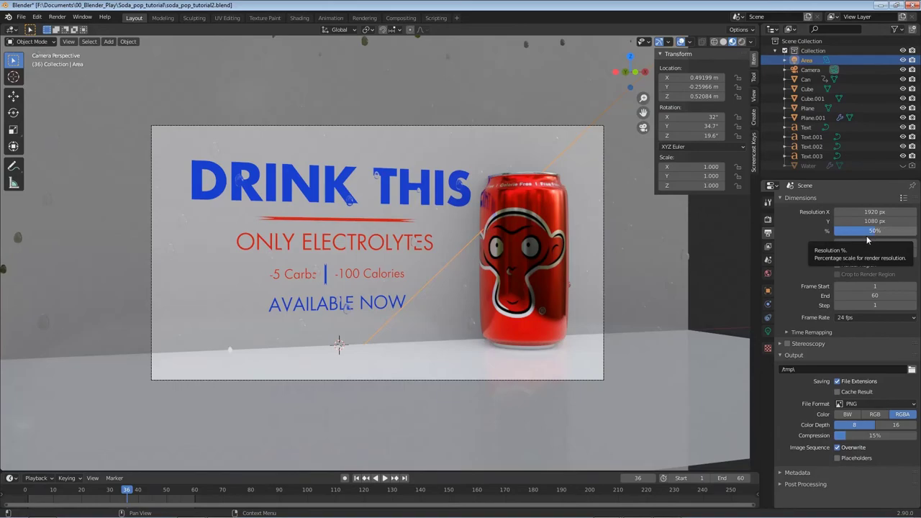
Enable render denoising with the OpenImageDenoise denoiser and save the file.
{"action": "left_click", "coordinate": [768, 219]}
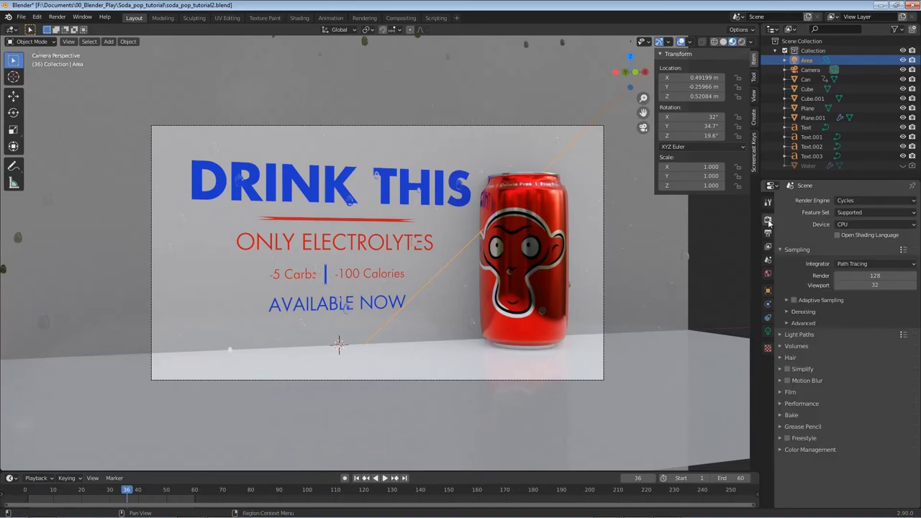
{"action": "left_click", "coordinate": [803, 312]}
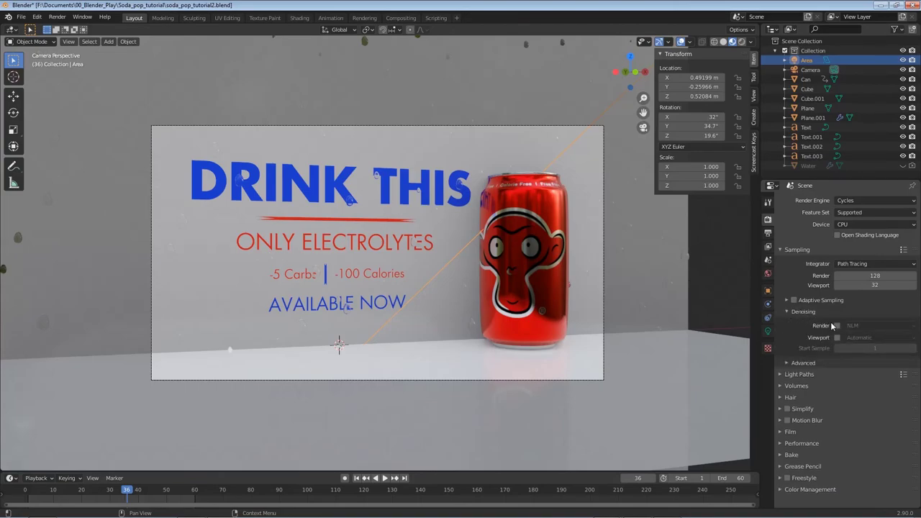
{"action": "left_click", "coordinate": [837, 326]}
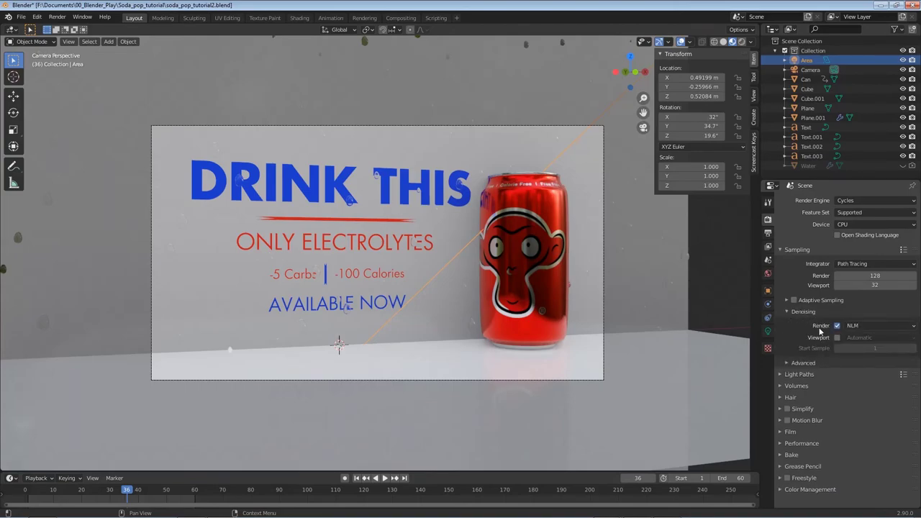
{"action": "left_click", "coordinate": [854, 327]}
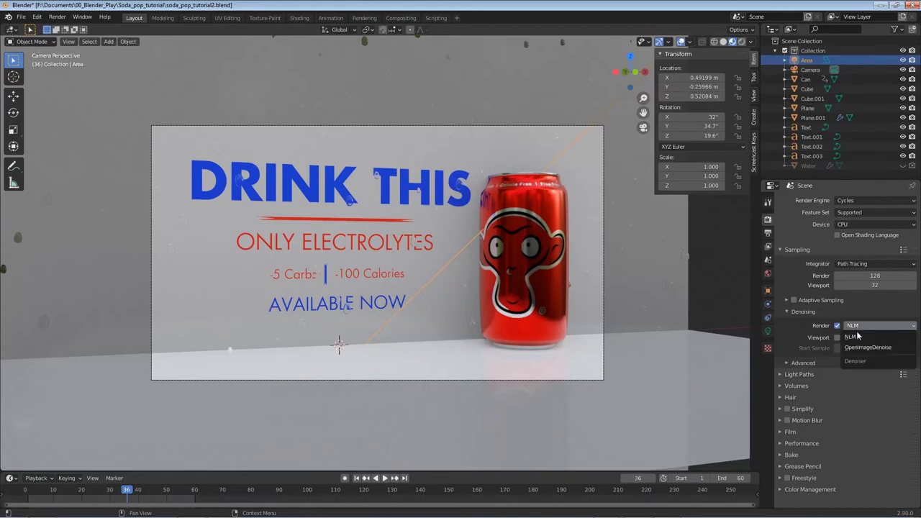
{"action": "left_click", "coordinate": [891, 349]}
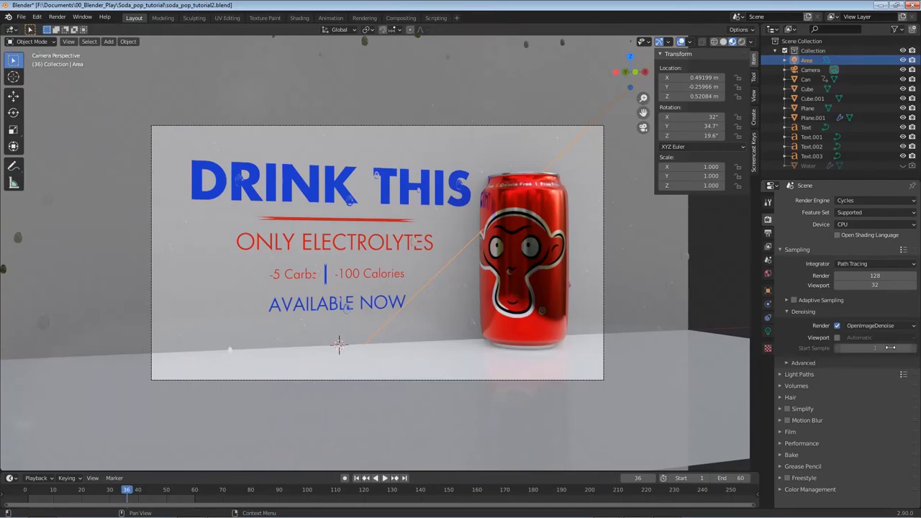
{"action": "key", "text": "ctrl+s"}
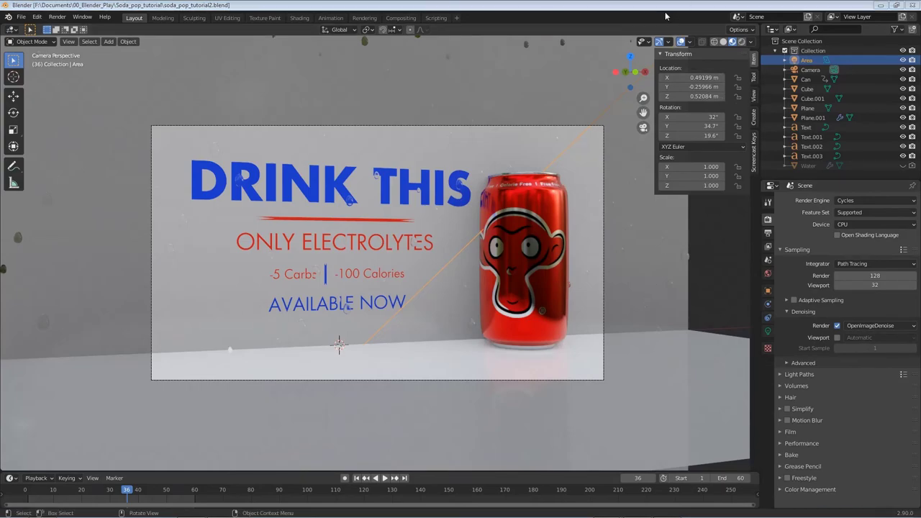
Render the current frame as an image, inspect it up close, close the render and save the file.
{"action": "left_click", "coordinate": [57, 17]}
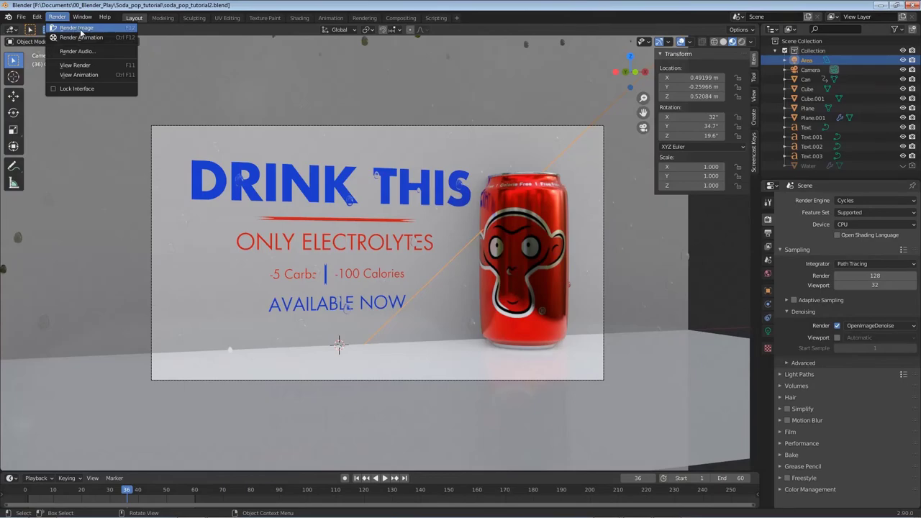
{"action": "left_click", "coordinate": [77, 28]}
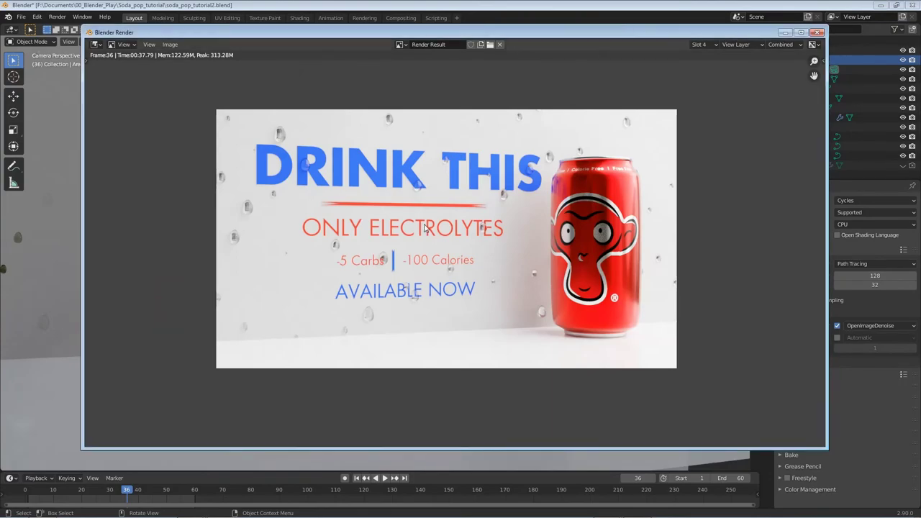
{"action": "scroll", "coordinate": [351, 266], "scroll_direction": "up", "scroll_amount": 3}
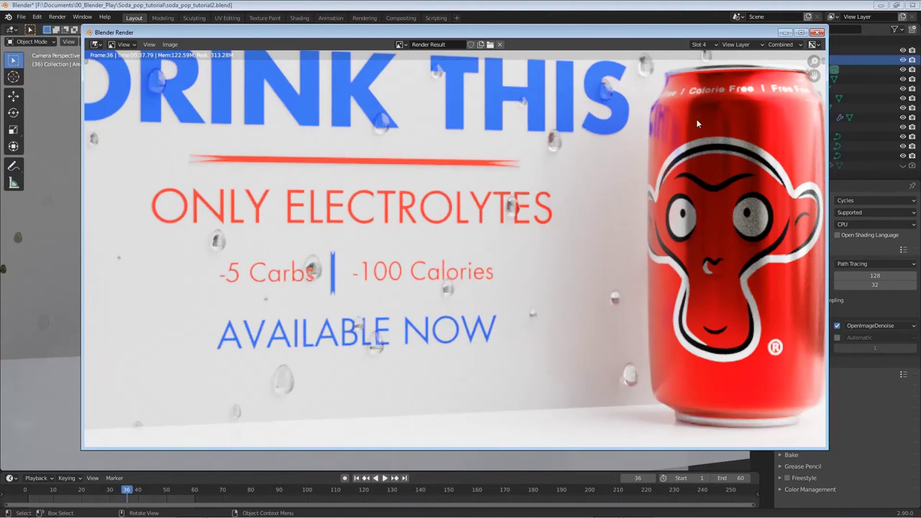
{"action": "left_click", "coordinate": [818, 33]}
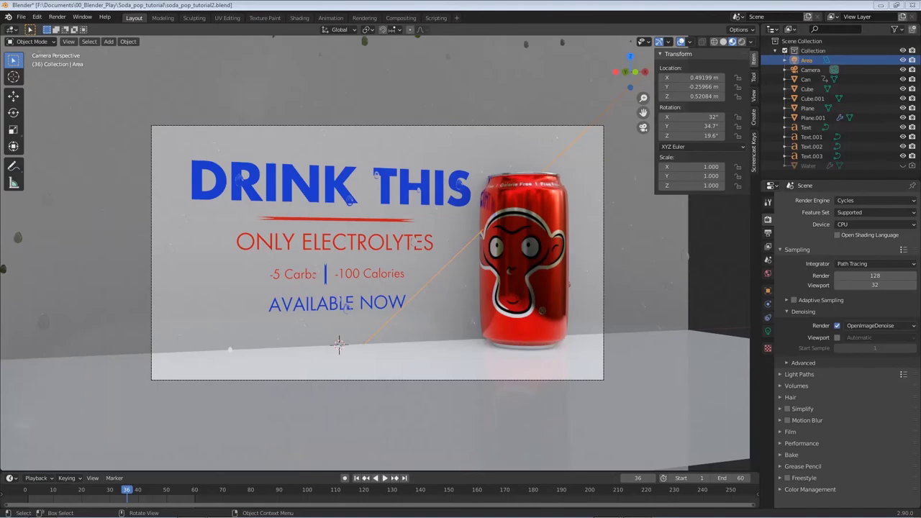
{"action": "key", "text": "ctrl+s"}
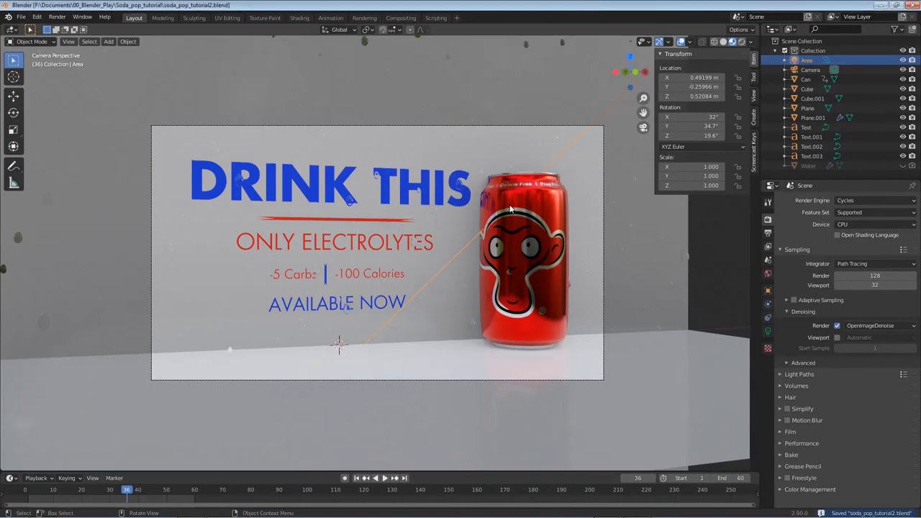
Enable viewport denoising and show the water drops on the blue headline in Rendered shading.
{"action": "scroll", "coordinate": [509, 209], "scroll_direction": "up", "scroll_amount": 5}
{"action": "scroll", "coordinate": [439, 277], "scroll_direction": "up", "scroll_amount": 6}
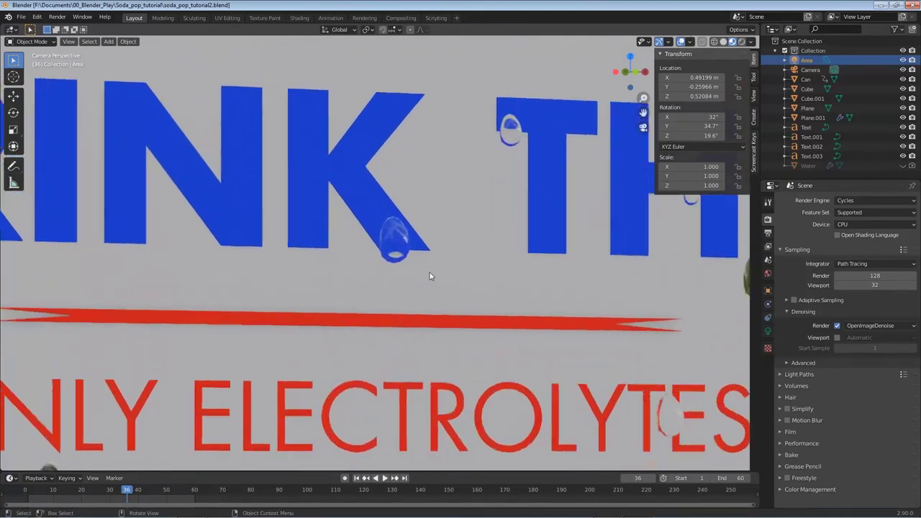
{"action": "middle_click_drag", "start_coordinate": [440, 277], "coordinate": [356, 370]}
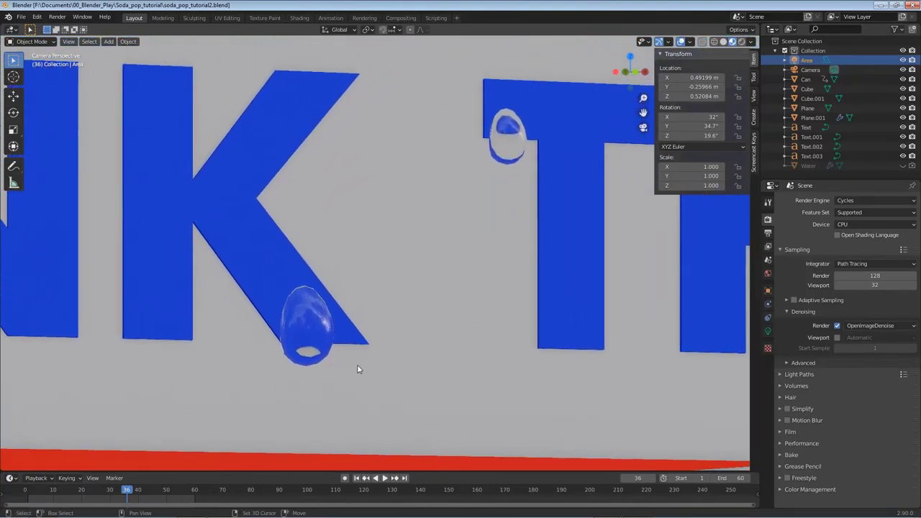
{"action": "left_click", "coordinate": [838, 338]}
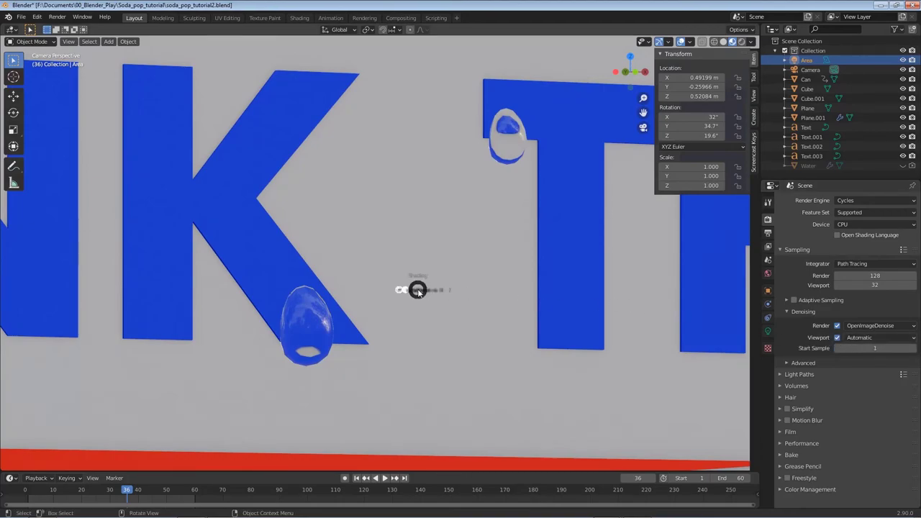
{"action": "left_click", "coordinate": [422, 232]}
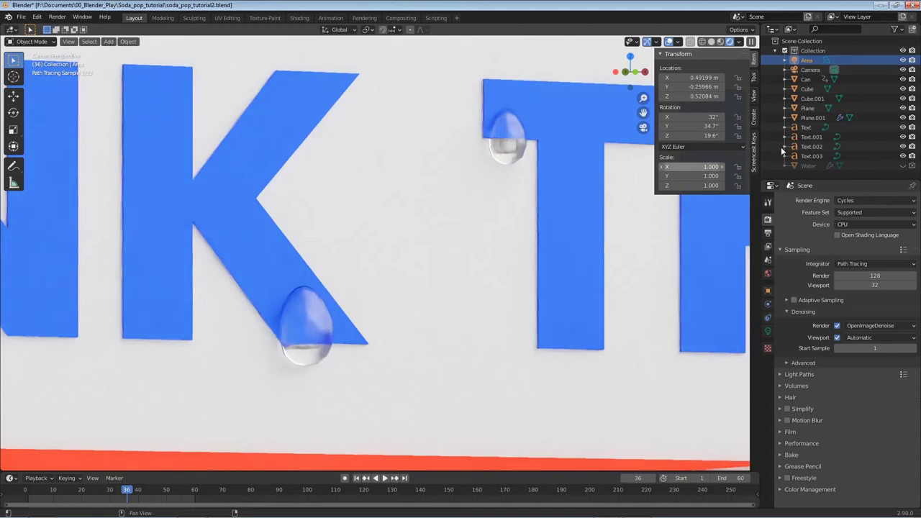
Select the Water object and set its glass material's roughness to 0.3.
{"action": "left_click", "coordinate": [811, 166]}
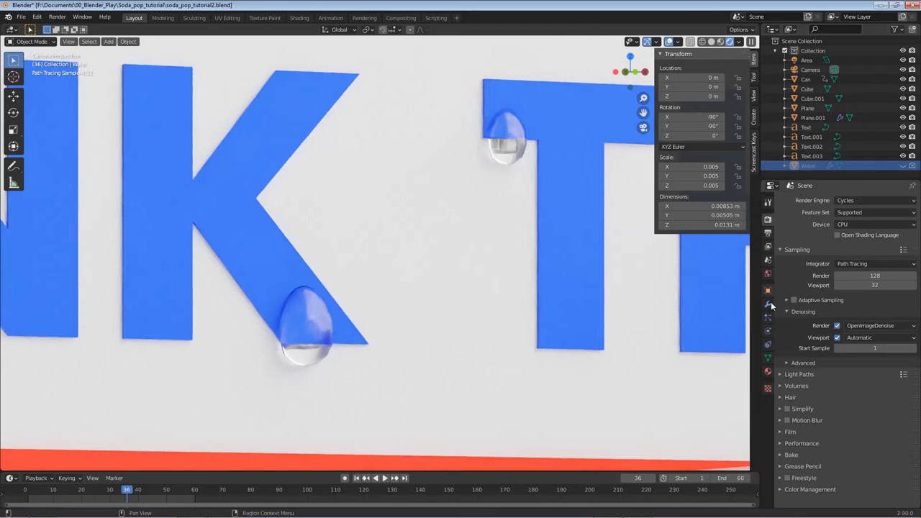
{"action": "left_click", "coordinate": [769, 372]}
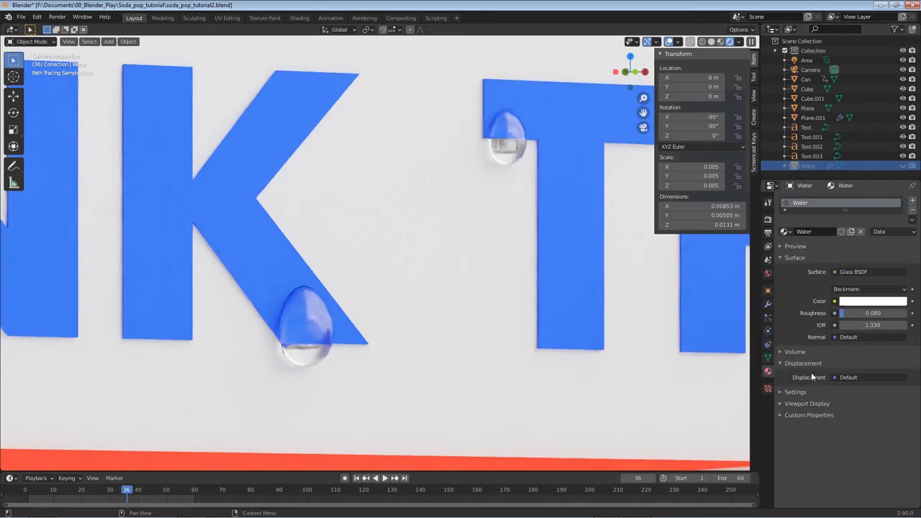
{"action": "left_click", "coordinate": [856, 315]}
{"action": "type", "text": "0.3"}
{"action": "key", "text": "Return"}
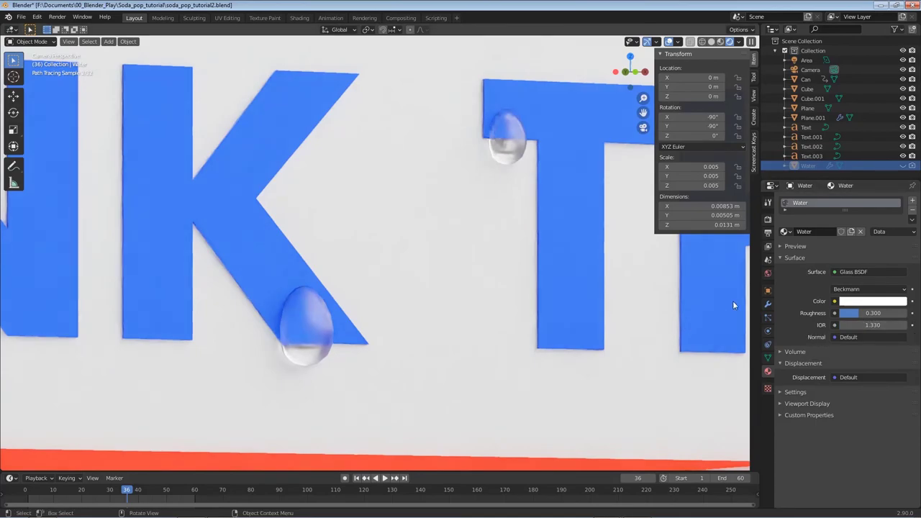
Return the viewport to Material Preview, render the current frame, examine the water drops up close and close the render.
{"action": "key", "text": "z"}
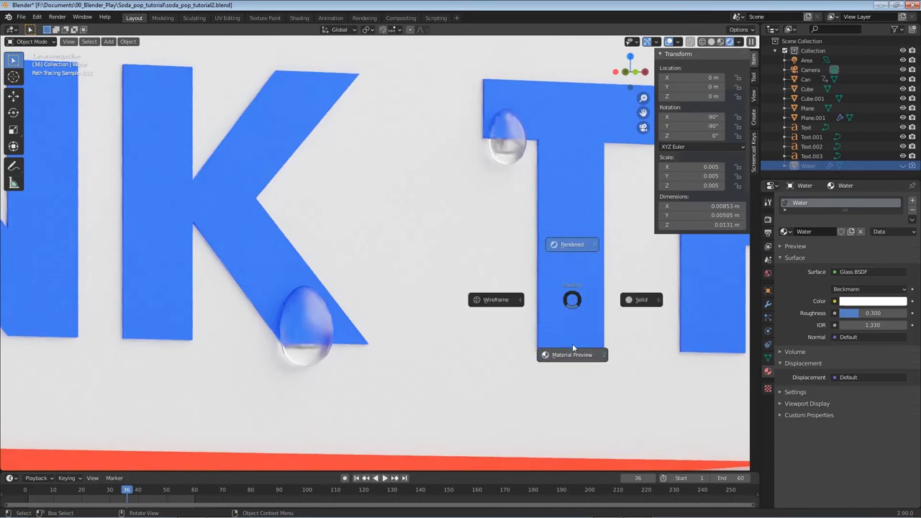
{"action": "left_click", "coordinate": [573, 317]}
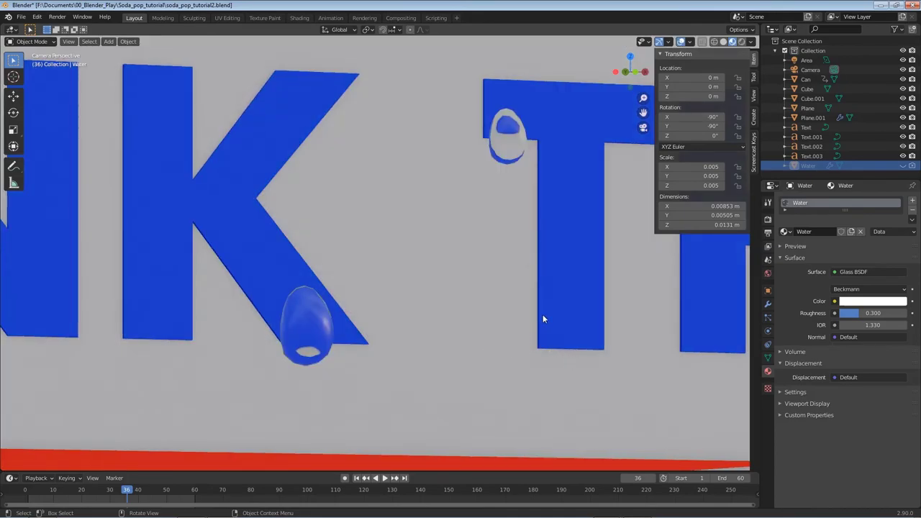
{"action": "left_click", "coordinate": [57, 16]}
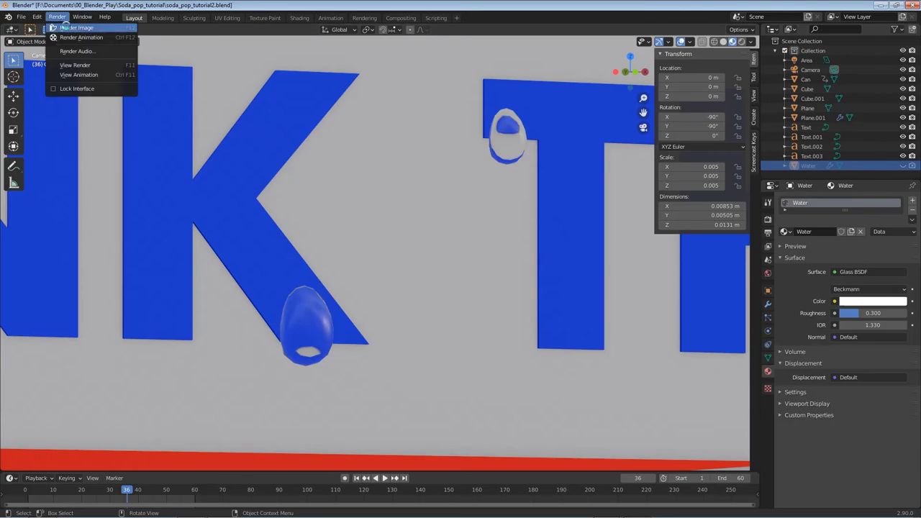
{"action": "left_click", "coordinate": [66, 27]}
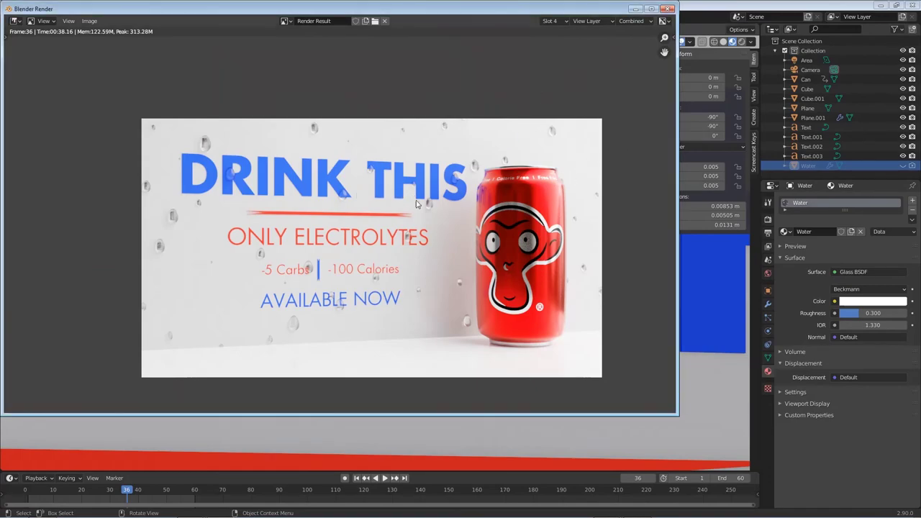
{"action": "scroll", "coordinate": [404, 198], "scroll_direction": "up", "scroll_amount": 5}
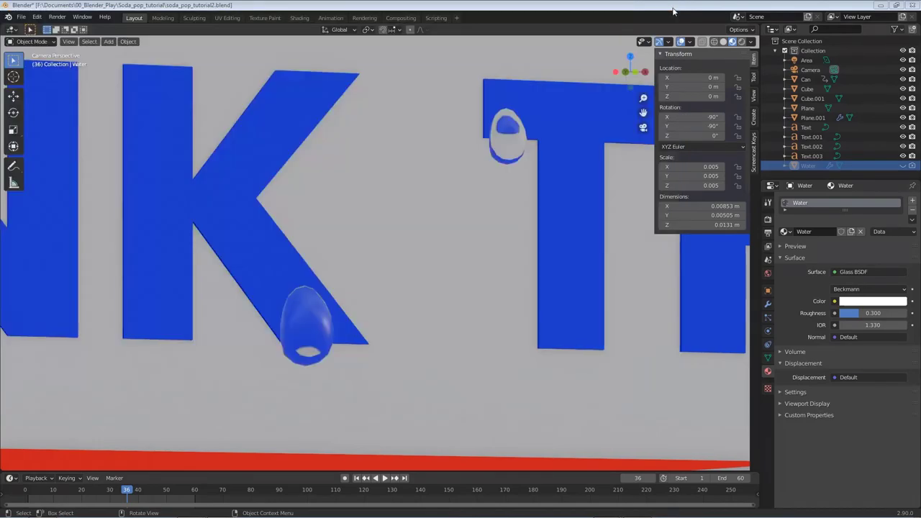
{"action": "left_click", "coordinate": [669, 8]}
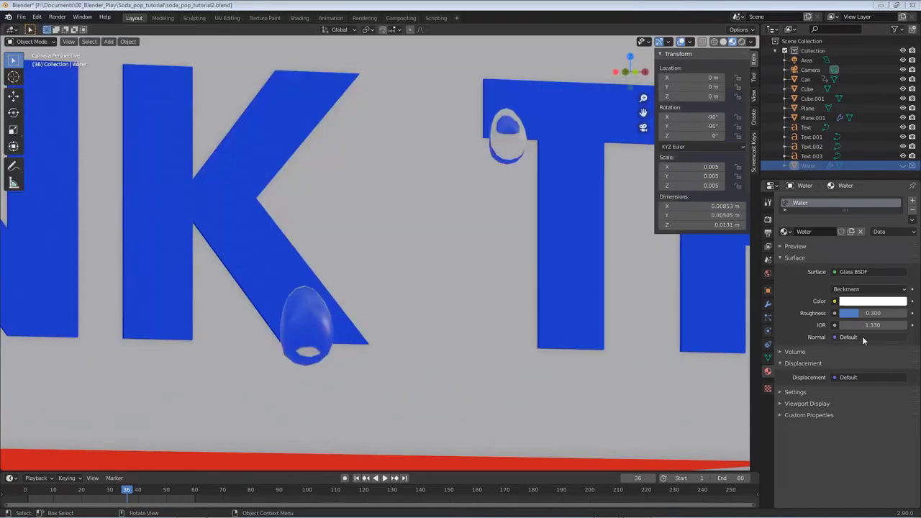
Try a roughness of 1 on the water drops' glass material, and settle on a roughness of 0.4.
{"action": "left_click", "coordinate": [863, 313]}
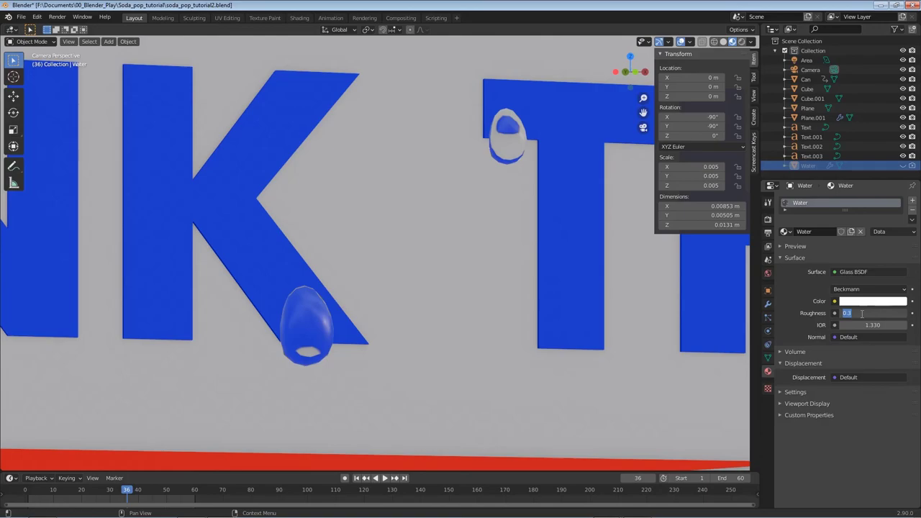
{"action": "type", "text": "1"}
{"action": "key", "text": "Return"}
{"action": "left_click", "coordinate": [861, 313]}
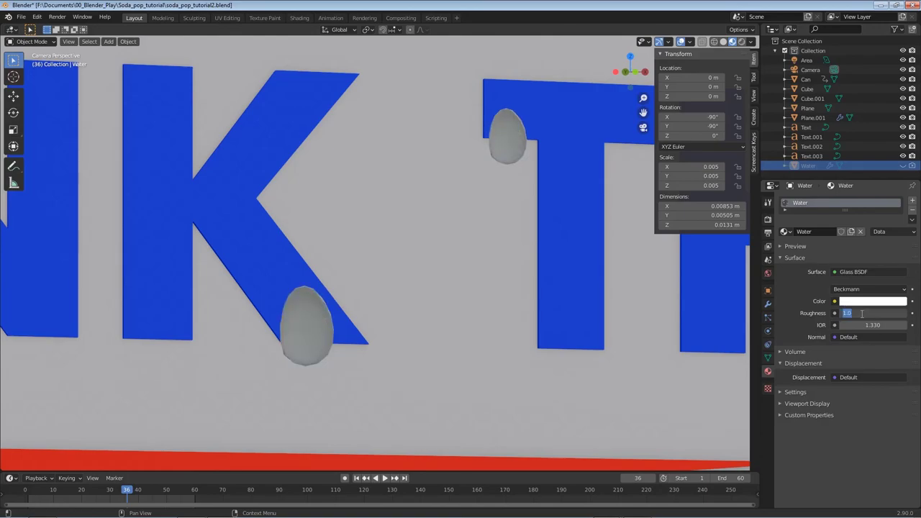
{"action": "type", "text": "0.4"}
{"action": "key", "text": "Return"}
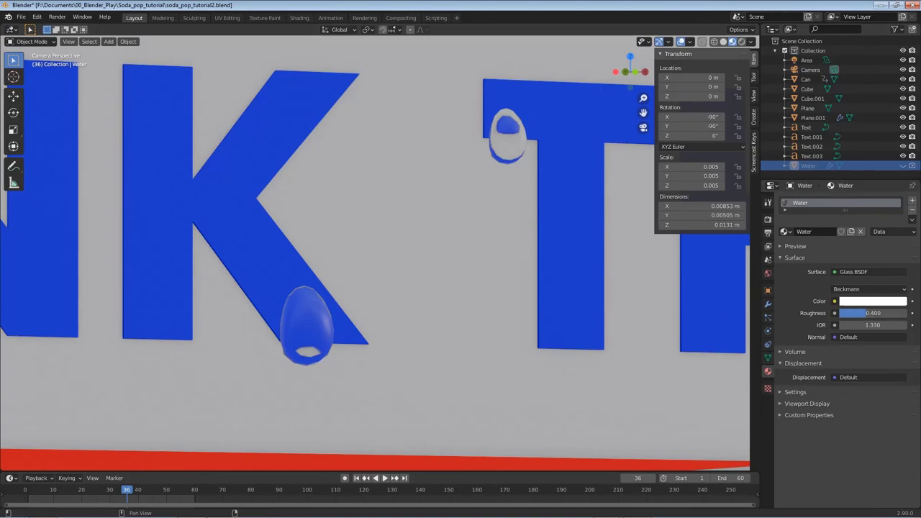
Render frame 36 to check the water drops in the full advertisement and close the render.
{"action": "key", "text": "F12"}
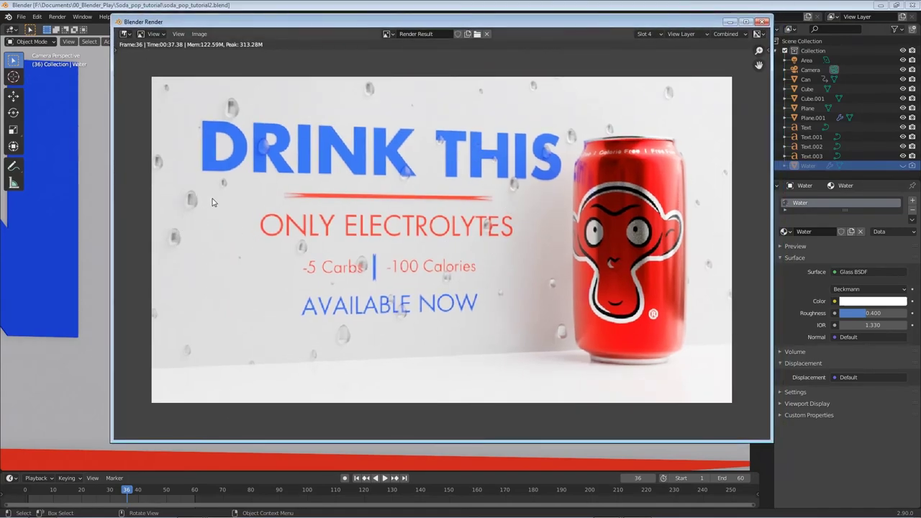
{"action": "left_click", "coordinate": [761, 21]}
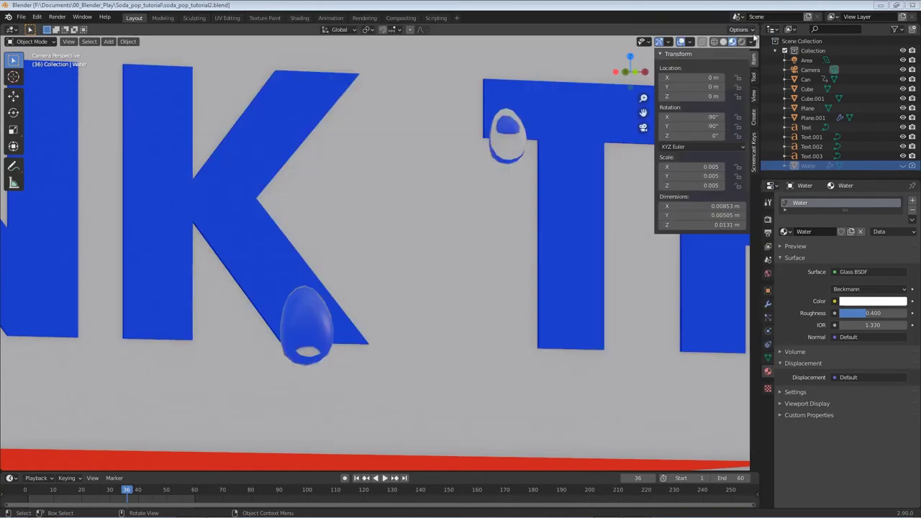
{"action": "scroll", "coordinate": [394, 247], "scroll_direction": "down", "scroll_amount": 8}
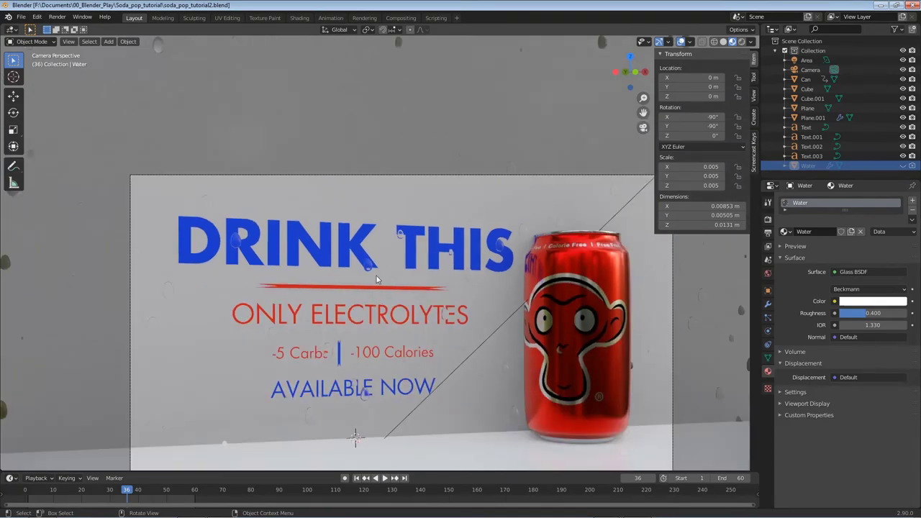
Go to frame 23, where the can is sliding in, and hide the viewport sidebar.
{"action": "left_click_drag", "start_coordinate": [127, 494], "coordinate": [90, 497]}
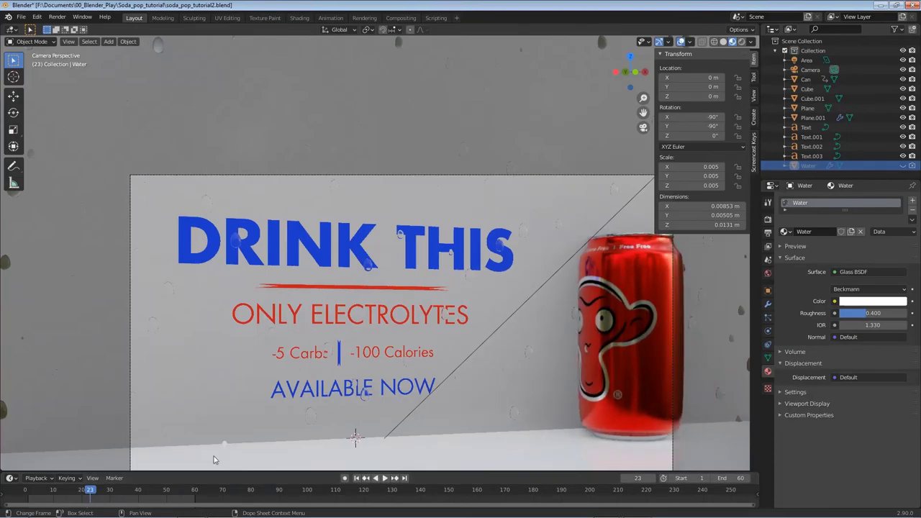
{"action": "key", "text": "n"}
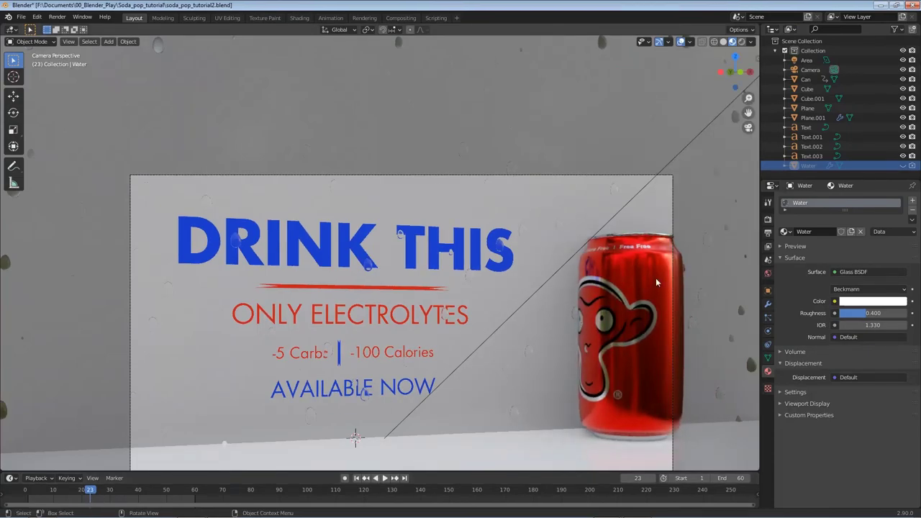
{"action": "middle_click_drag", "start_coordinate": [594, 325], "coordinate": [570, 275], "text": "shift"}
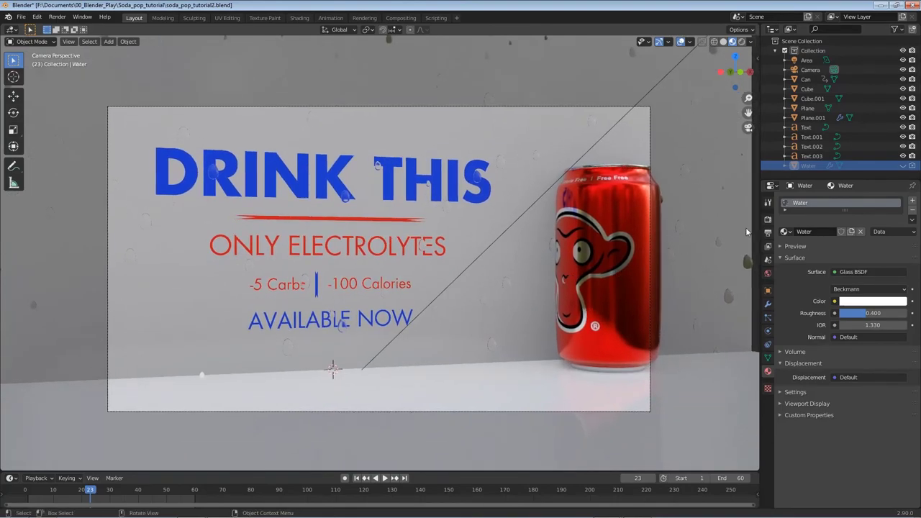
Enable motion blur for the Cycles render and set its shutter to 1.00.
{"action": "left_click", "coordinate": [768, 218]}
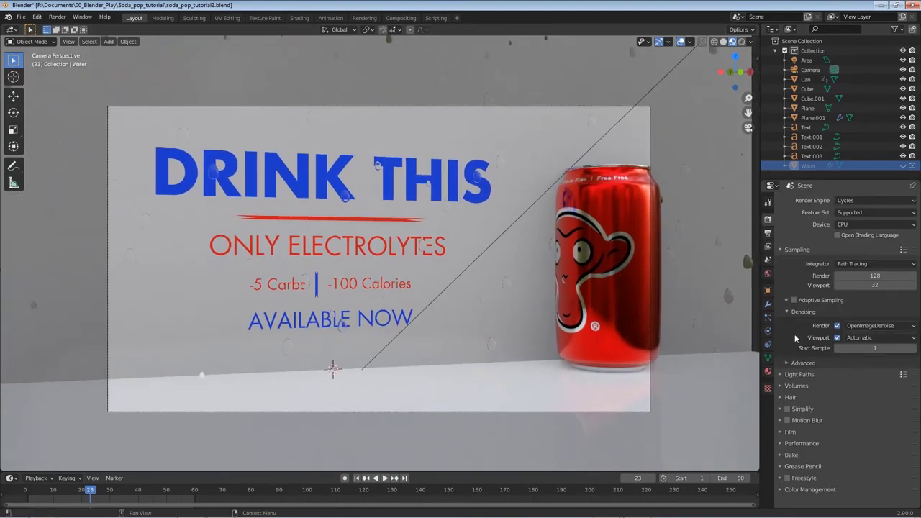
{"action": "left_click", "coordinate": [794, 249]}
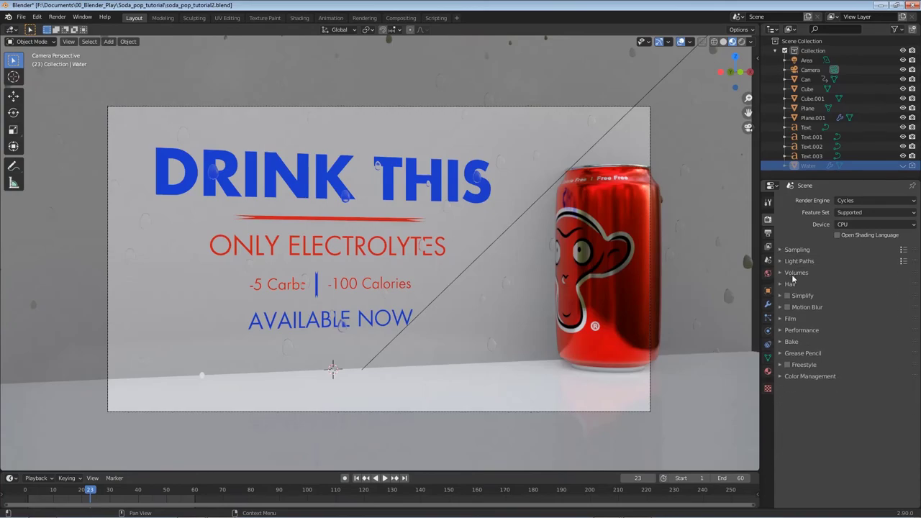
{"action": "left_click", "coordinate": [786, 307]}
{"action": "left_click", "coordinate": [781, 307]}
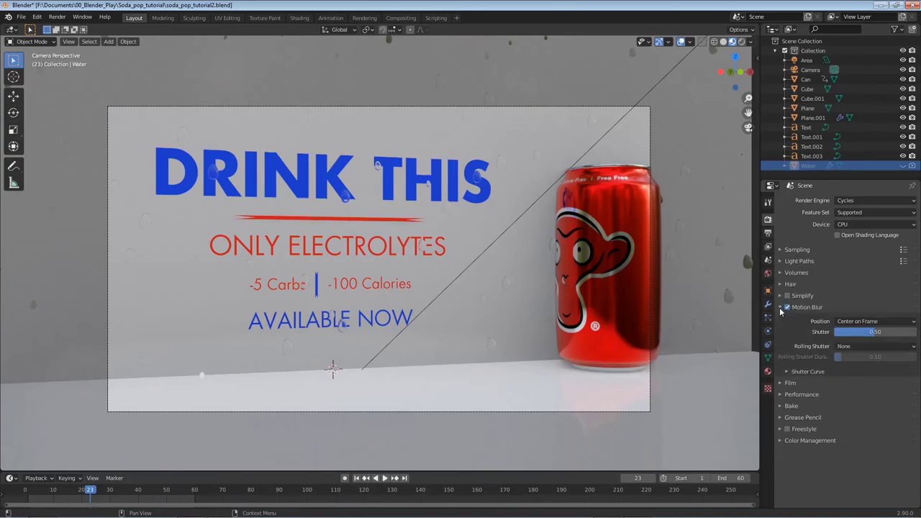
{"action": "left_click", "coordinate": [872, 333]}
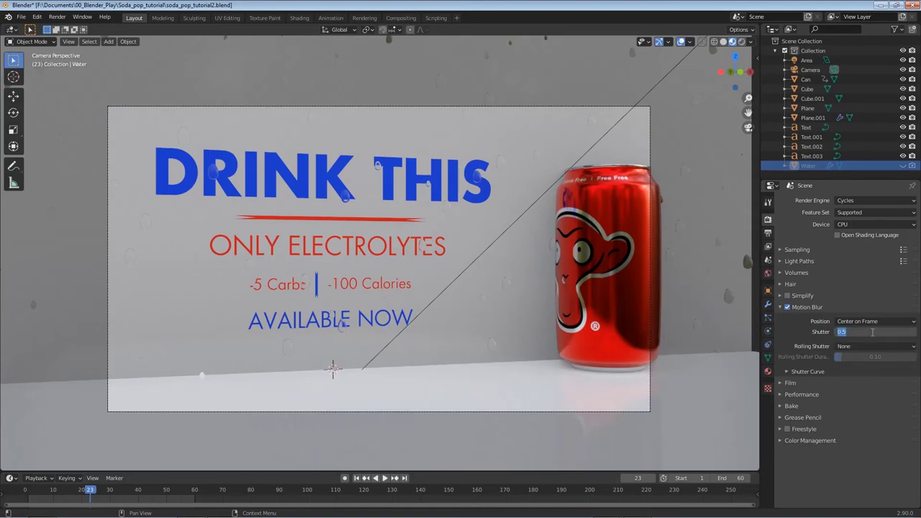
{"action": "type", "text": "1"}
{"action": "key", "text": "Return"}
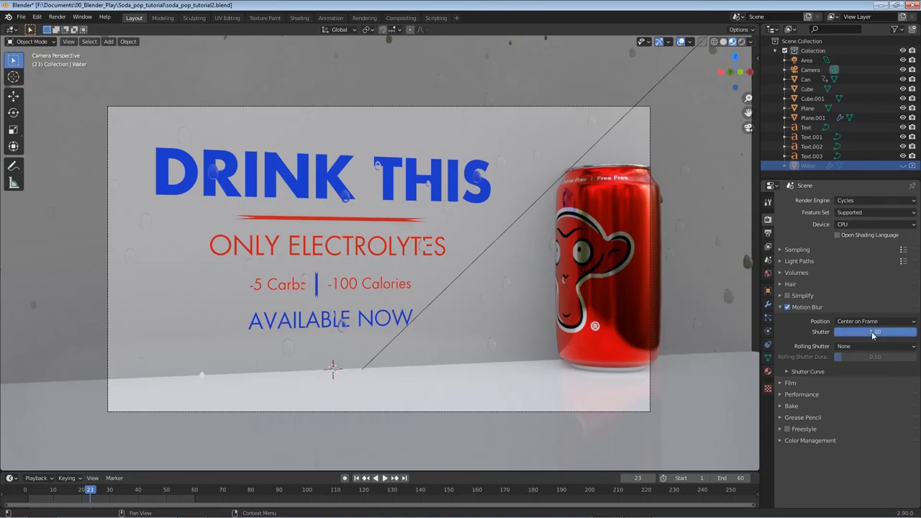
Set the resolution scale to 100%, render frame 23 with 50 samples to check the motion blur, and close the render.
{"action": "left_click", "coordinate": [768, 233]}
{"action": "left_click", "coordinate": [881, 231]}
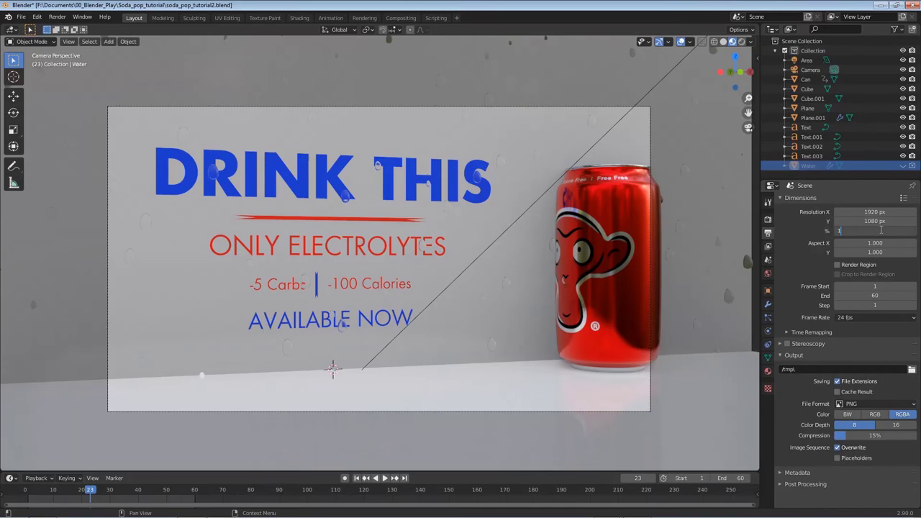
{"action": "key", "text": "Return"}
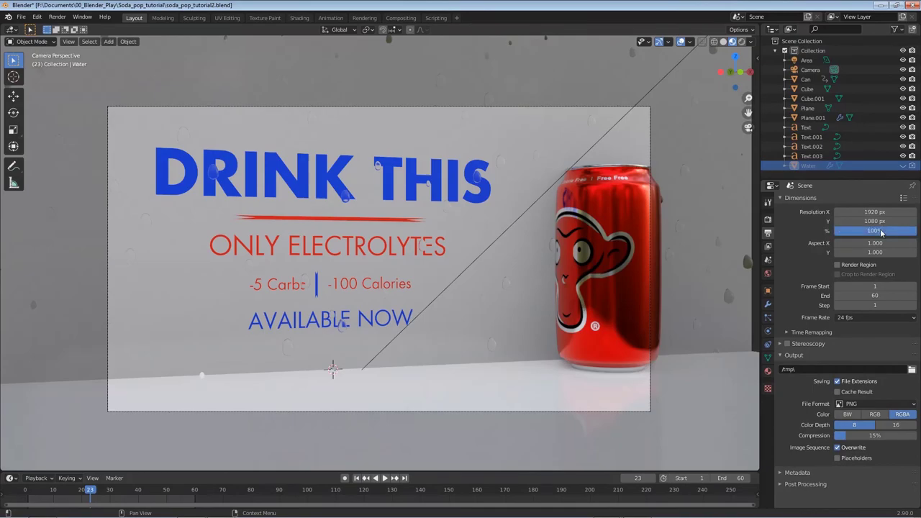
{"action": "left_click", "coordinate": [768, 219]}
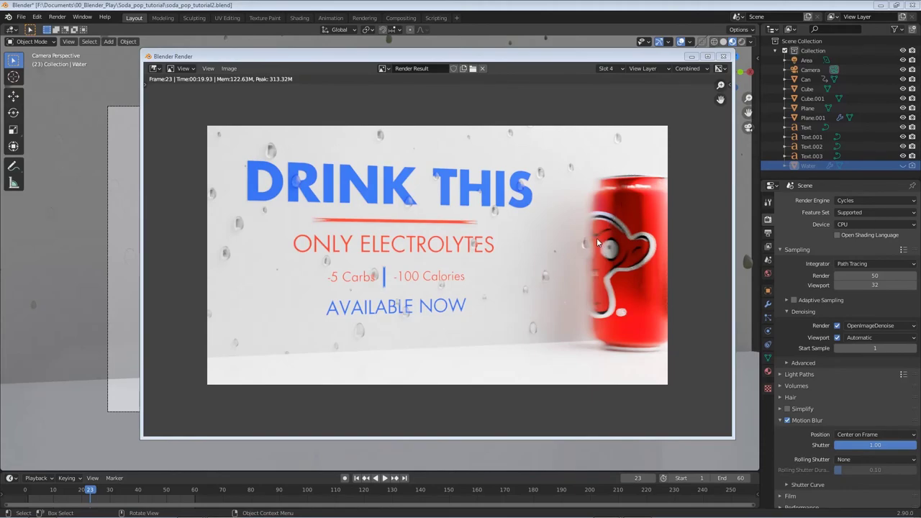
{"action": "left_click", "coordinate": [723, 57]}
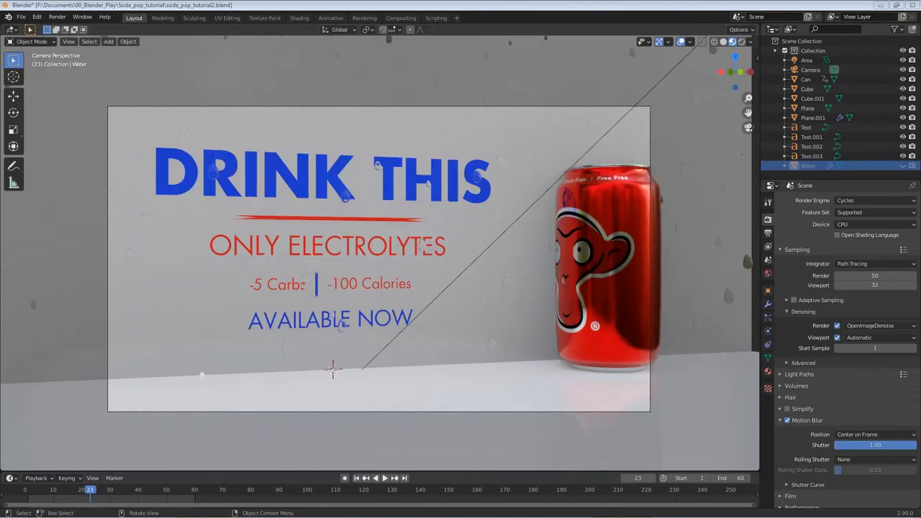
Set the output resolution percentage back to 100% and turn off viewport denoising.
{"action": "left_click", "coordinate": [768, 233]}
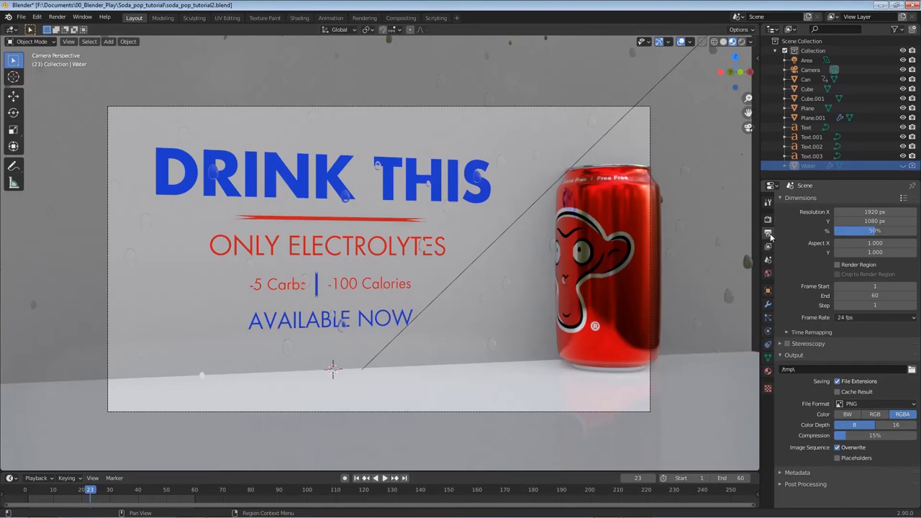
{"action": "left_click", "coordinate": [881, 230]}
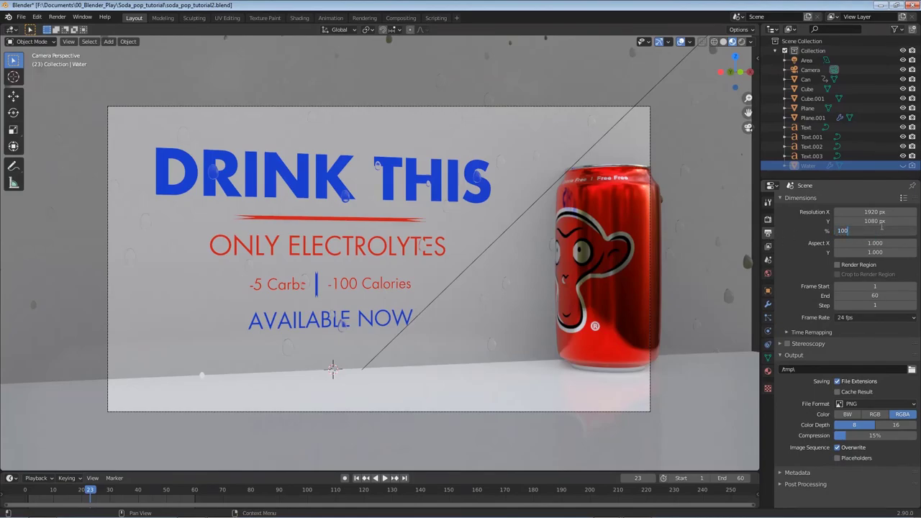
{"action": "key", "text": "Return"}
{"action": "left_click", "coordinate": [768, 219]}
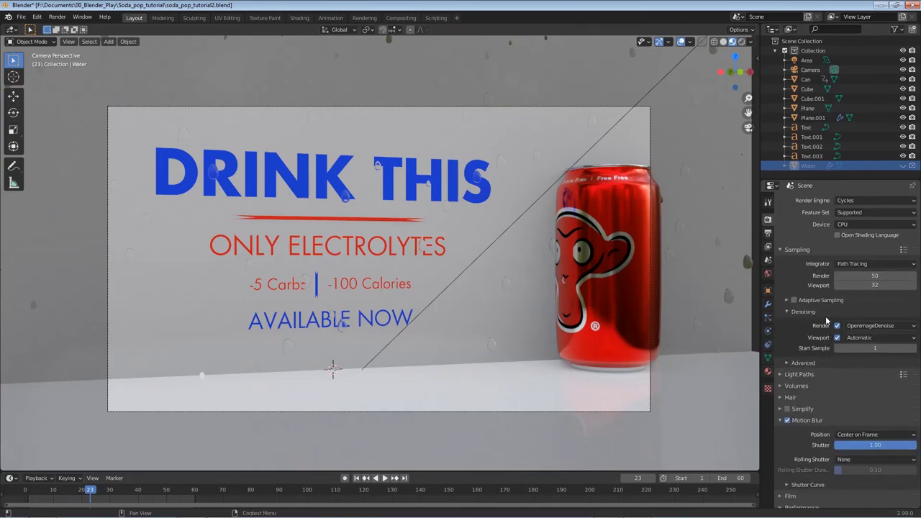
{"action": "left_click", "coordinate": [837, 337]}
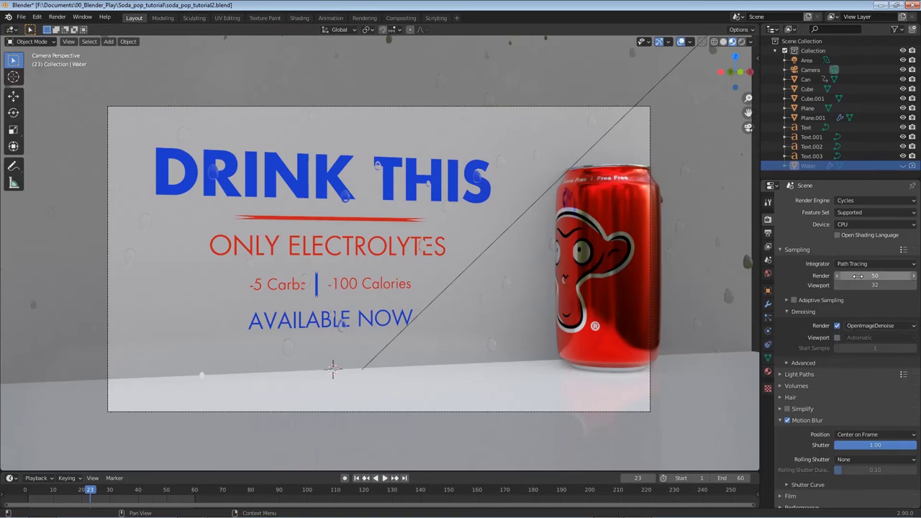
{"action": "left_click", "coordinate": [768, 232]}
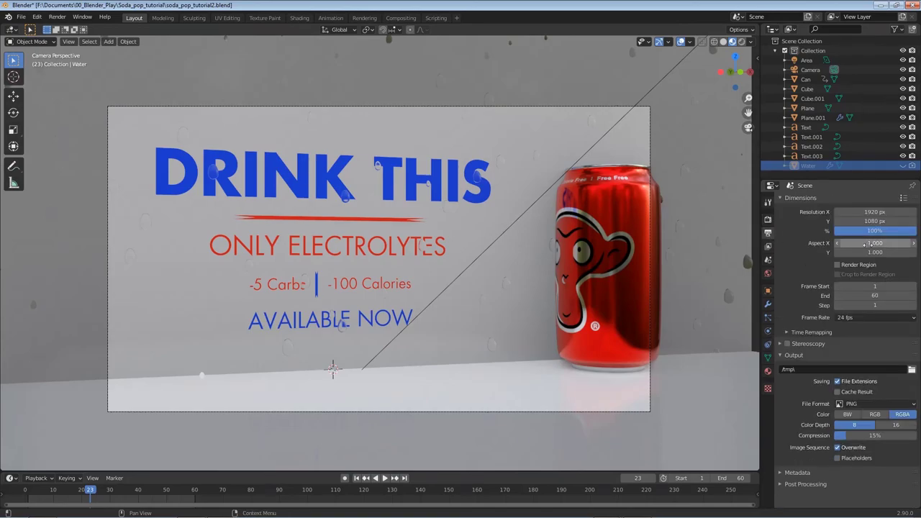
{"action": "left_click", "coordinate": [768, 220]}
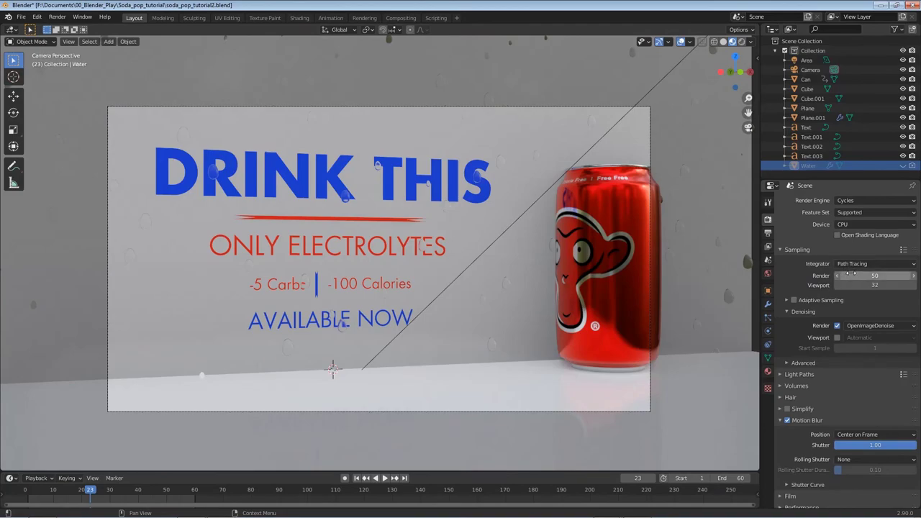
Browse for the render output location and open the _render folder inside Soda_pop_tutorial.
{"action": "left_click", "coordinate": [768, 233]}
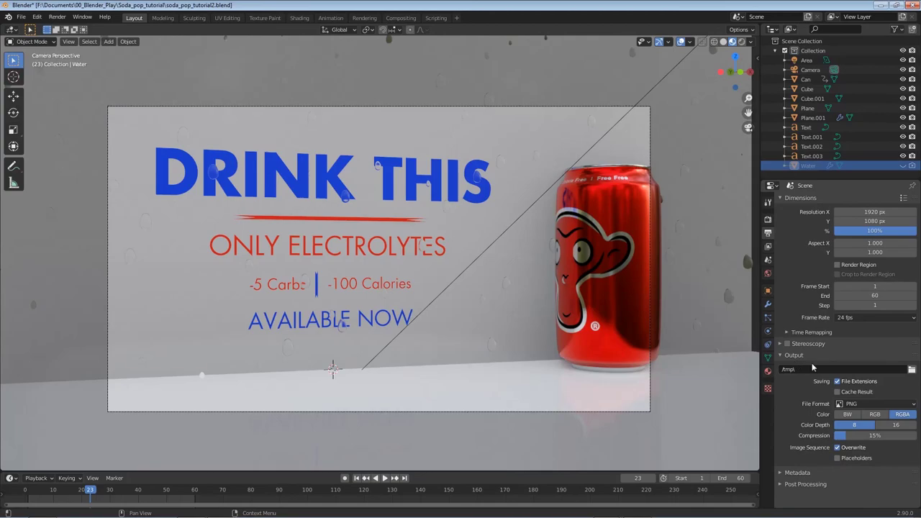
{"action": "left_click", "coordinate": [912, 370]}
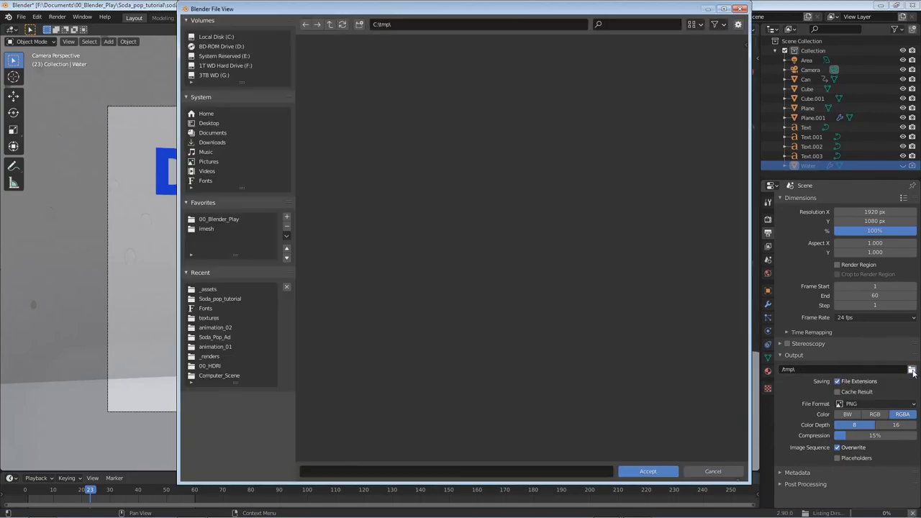
{"action": "left_click", "coordinate": [216, 220]}
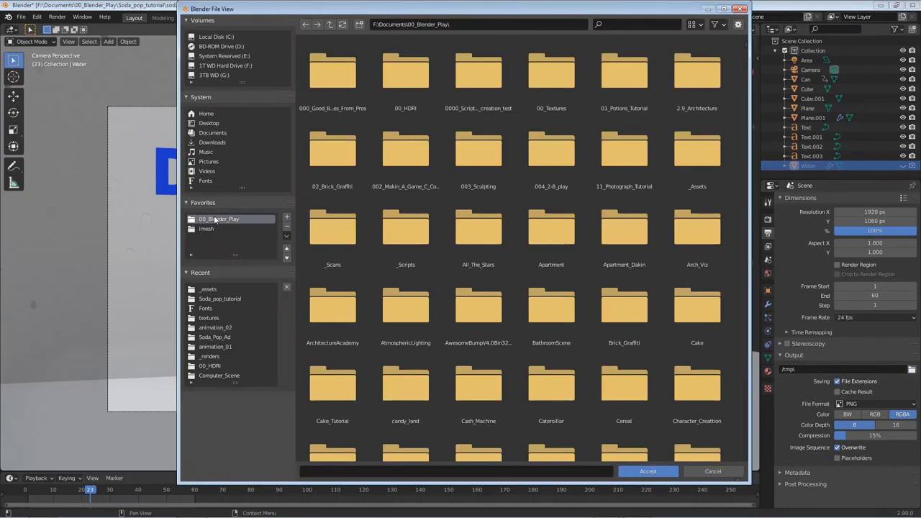
{"action": "left_click", "coordinate": [223, 301]}
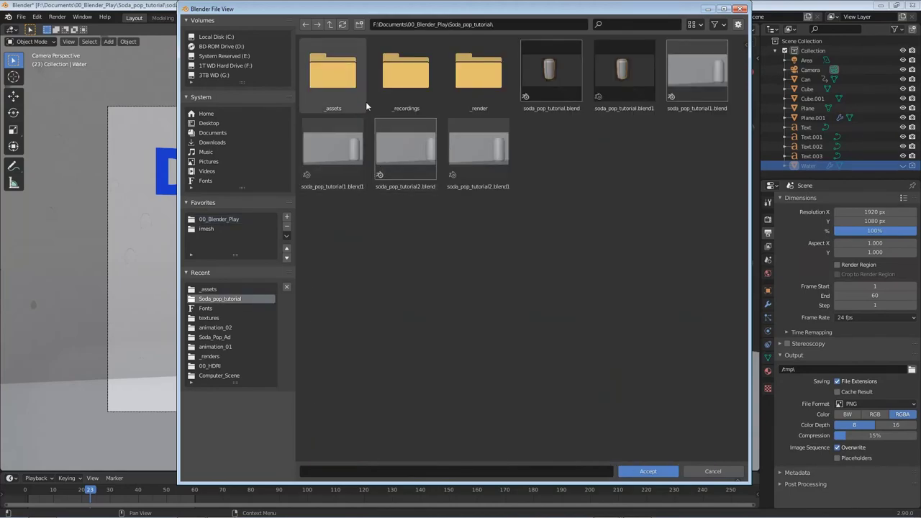
{"action": "left_click", "coordinate": [481, 81]}
{"action": "double_click", "coordinate": [481, 81]}
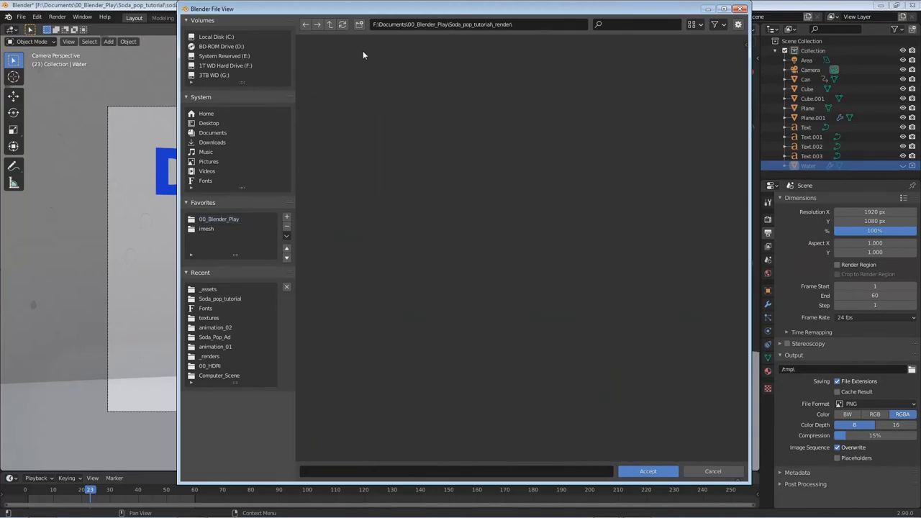
Create a folder named animation and set the render output inside it with the file name pop_animation.
{"action": "left_click", "coordinate": [359, 24]}
{"action": "type", "text": "animation"}
{"action": "key", "text": "Return"}
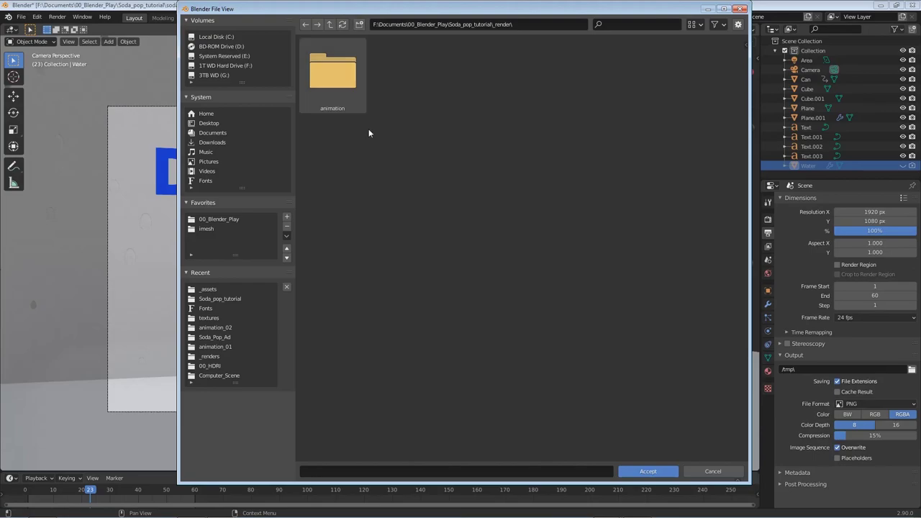
{"action": "double_click", "coordinate": [342, 71]}
{"action": "left_click", "coordinate": [385, 472]}
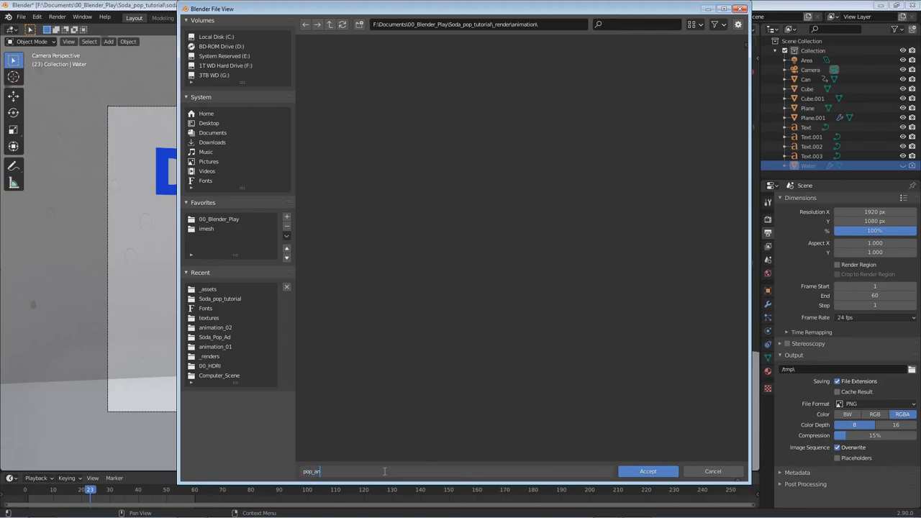
{"action": "type", "text": "pop_animation"}
{"action": "key", "text": "Return"}
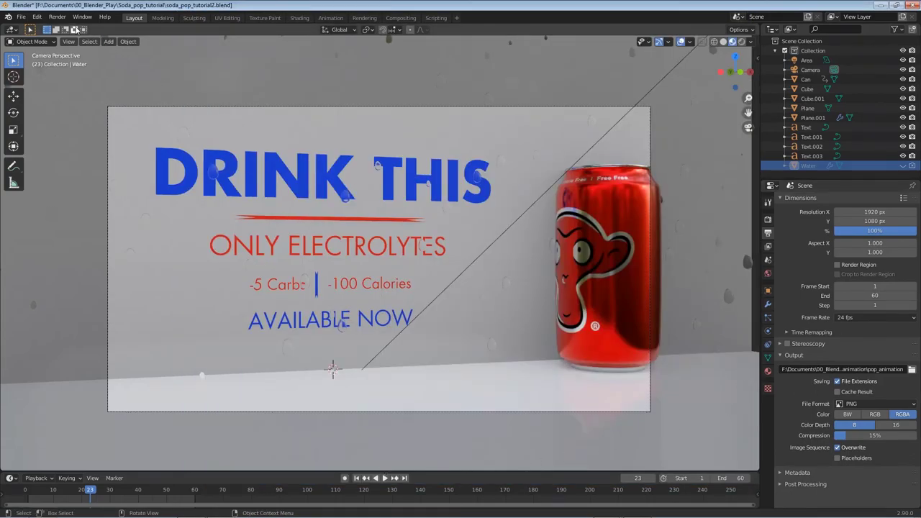
{"action": "left_click", "coordinate": [57, 16]}
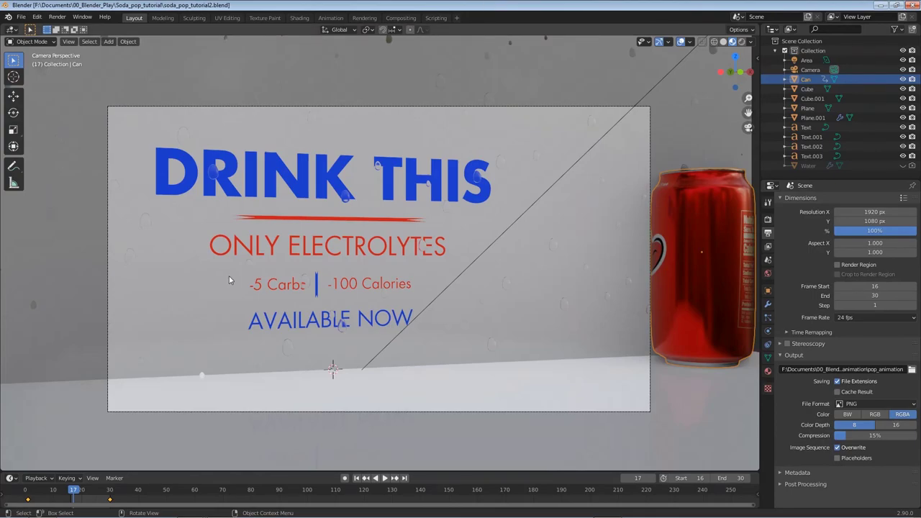
Play the can's slide-in over frames 16 to 30 and return to frame 16.
{"action": "left_click", "coordinate": [71, 493]}
{"action": "key", "text": "space"}
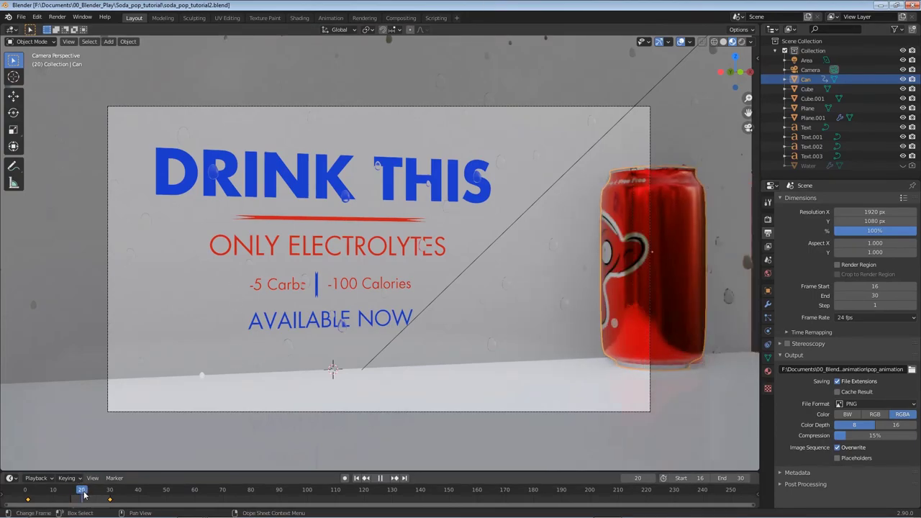
{"action": "mouse_move", "coordinate": [70, 493]}
{"action": "left_mouse_down"}
{"action": "mouse_move", "coordinate": [111, 497]}
{"action": "mouse_move", "coordinate": [45, 494]}
{"action": "mouse_move", "coordinate": [71, 497]}
{"action": "left_mouse_up"}
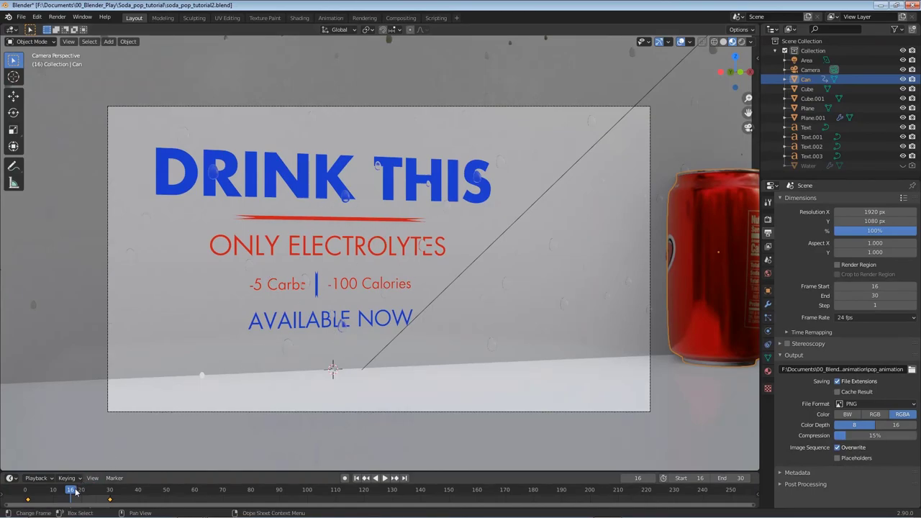
Go to frame 30, where the can is fully in view, and show the scene's render settings.
{"action": "left_click_drag", "start_coordinate": [71, 492], "coordinate": [110, 491]}
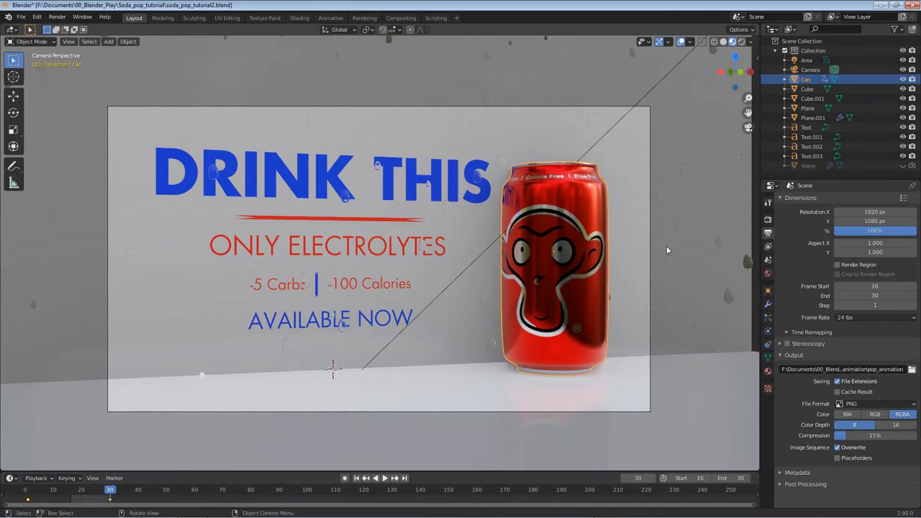
{"action": "left_click", "coordinate": [769, 220]}
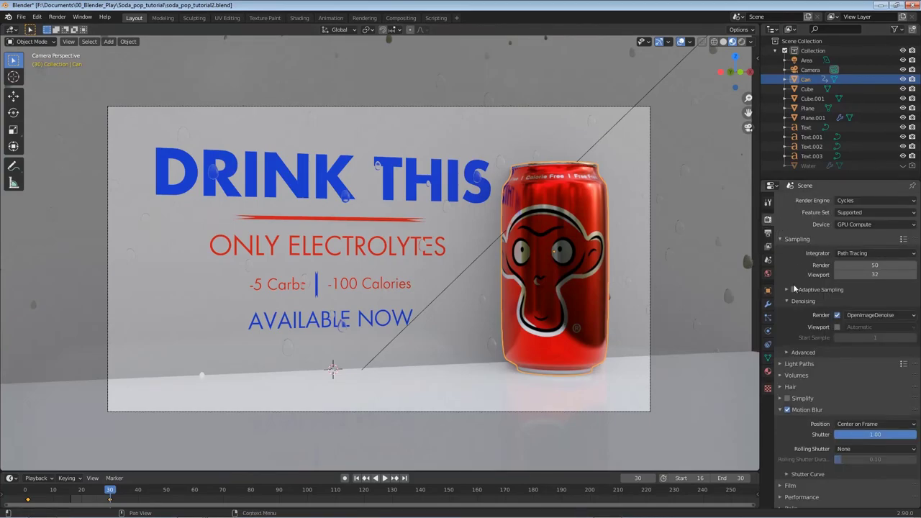
{"action": "scroll", "coordinate": [793, 279], "scroll_direction": "down", "scroll_amount": 2}
{"action": "left_click", "coordinate": [792, 447]}
{"action": "scroll", "coordinate": [791, 432], "scroll_direction": "down", "scroll_amount": 2}
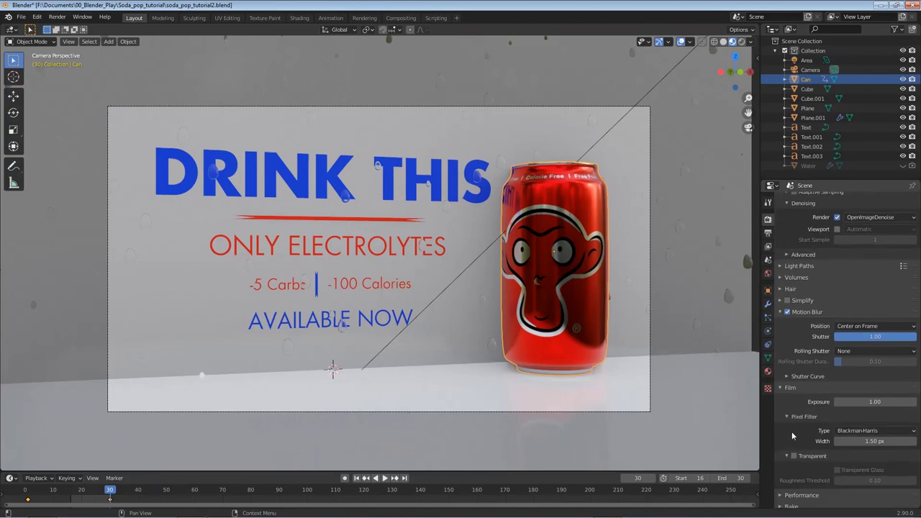
{"action": "left_click", "coordinate": [787, 390]}
{"action": "scroll", "coordinate": [787, 393], "scroll_direction": "up", "scroll_amount": 2}
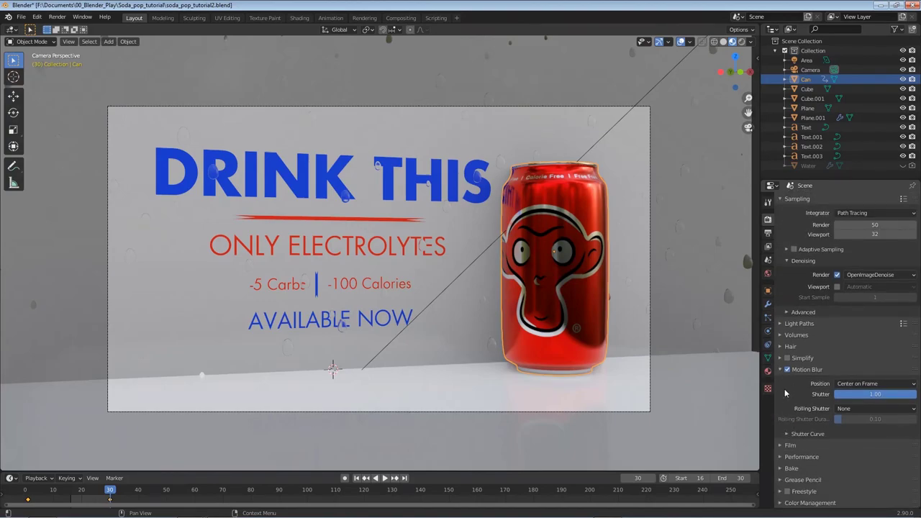
Set the color management look of the render to High Contrast.
{"action": "left_click", "coordinate": [809, 503]}
{"action": "scroll", "coordinate": [814, 432], "scroll_direction": "down", "scroll_amount": 3}
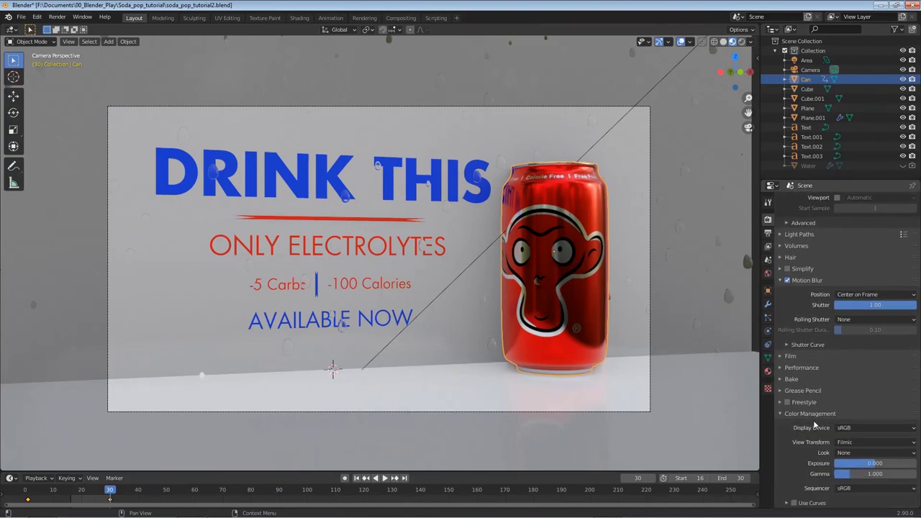
{"action": "left_click", "coordinate": [847, 453]}
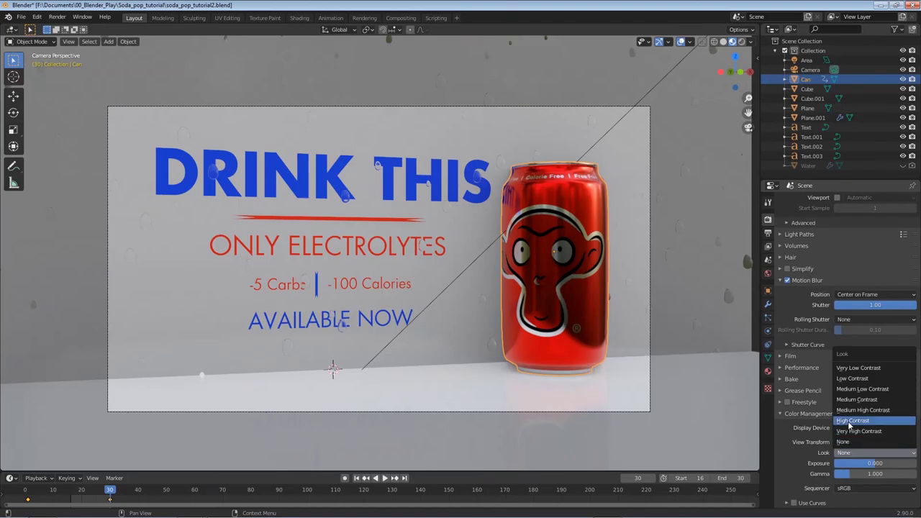
{"action": "left_click", "coordinate": [852, 421]}
Try the Very High Contrast look on the scene and return the look to High Contrast.
{"action": "left_click", "coordinate": [857, 453]}
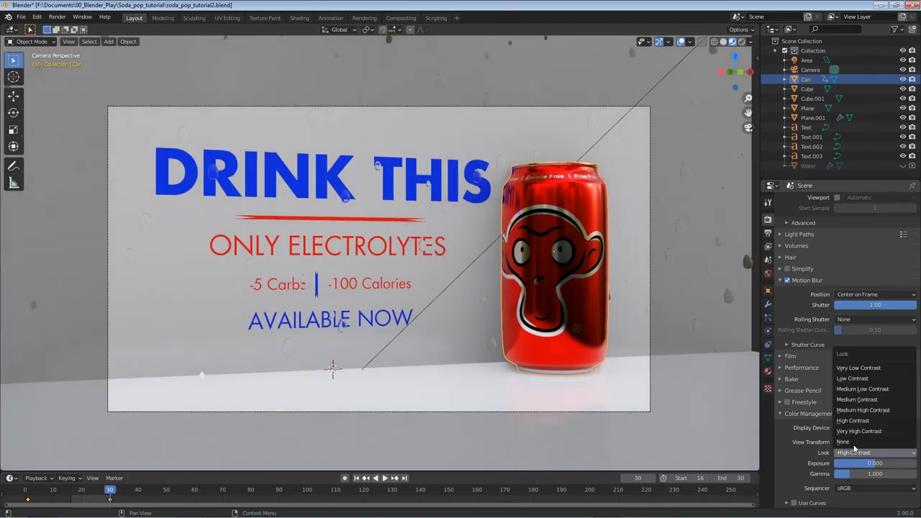
{"action": "left_click", "coordinate": [860, 433]}
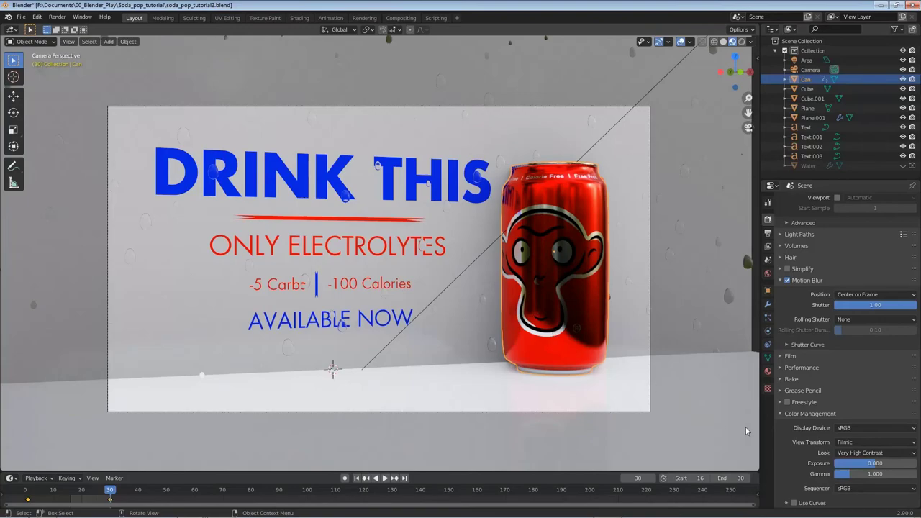
{"action": "left_click", "coordinate": [851, 454]}
{"action": "left_click", "coordinate": [853, 420]}
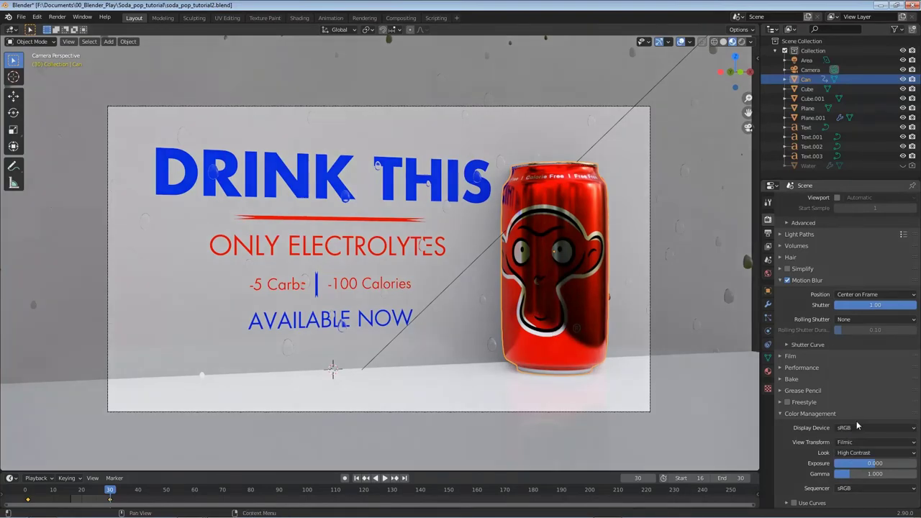